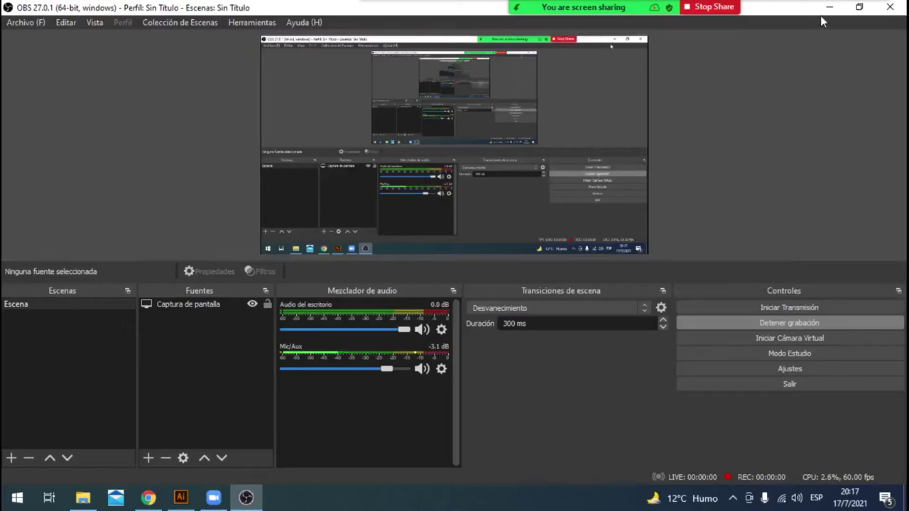
Hide the recorder and create a new 1080 × 1920 px portrait document.
{"action": "left_click", "coordinate": [822, 12]}
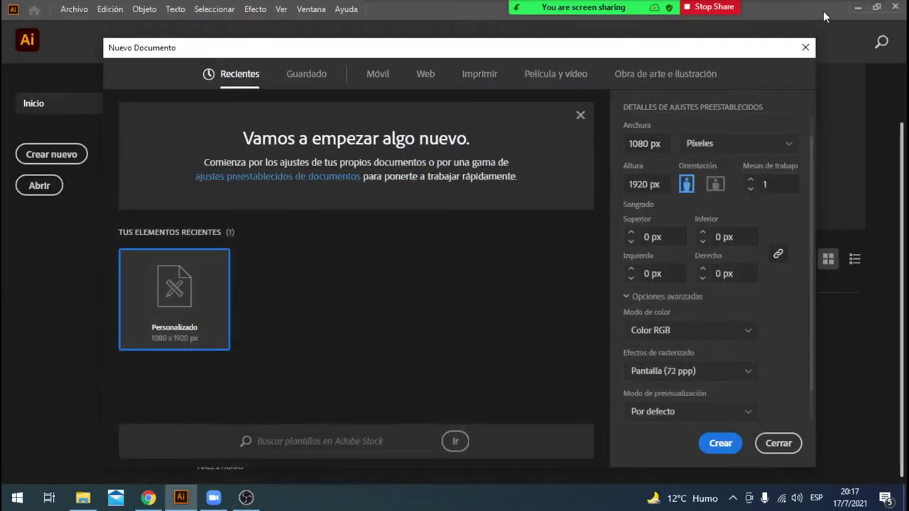
{"action": "left_click", "coordinate": [732, 445]}
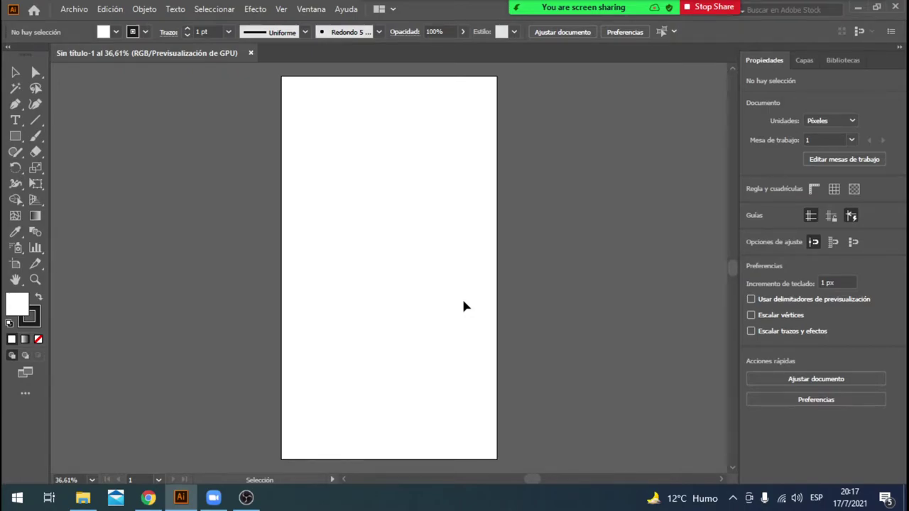
Show the rulers around the canvas from the View menu.
{"action": "left_click", "coordinate": [71, 10]}
{"action": "left_click", "coordinate": [284, 14]}
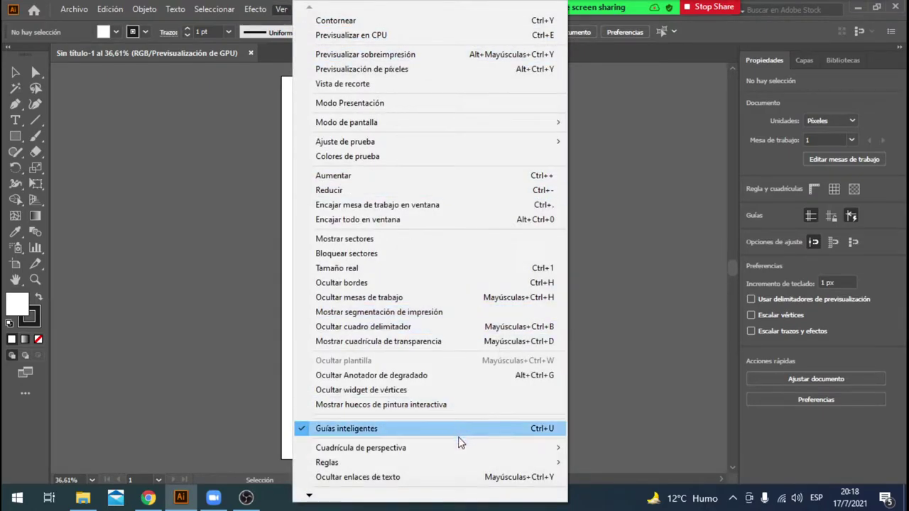
{"action": "mouse_move", "coordinate": [425, 463]}
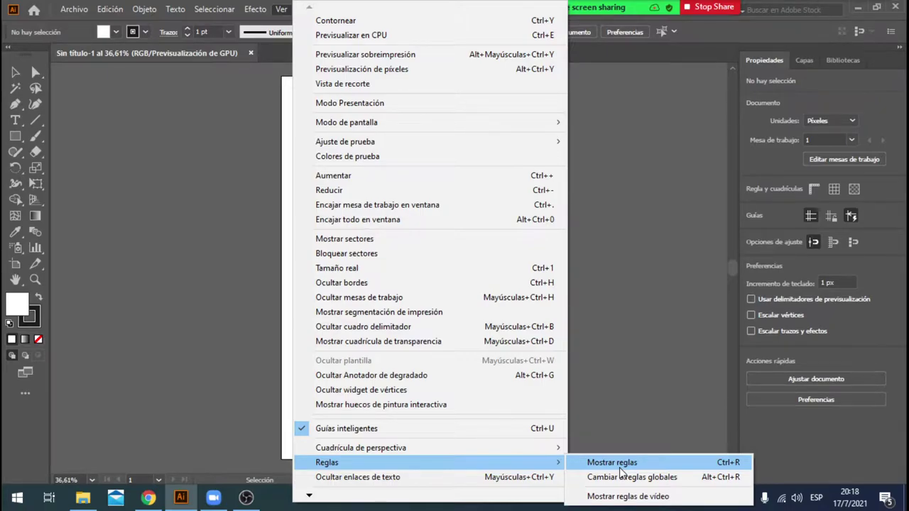
{"action": "left_click", "coordinate": [620, 467]}
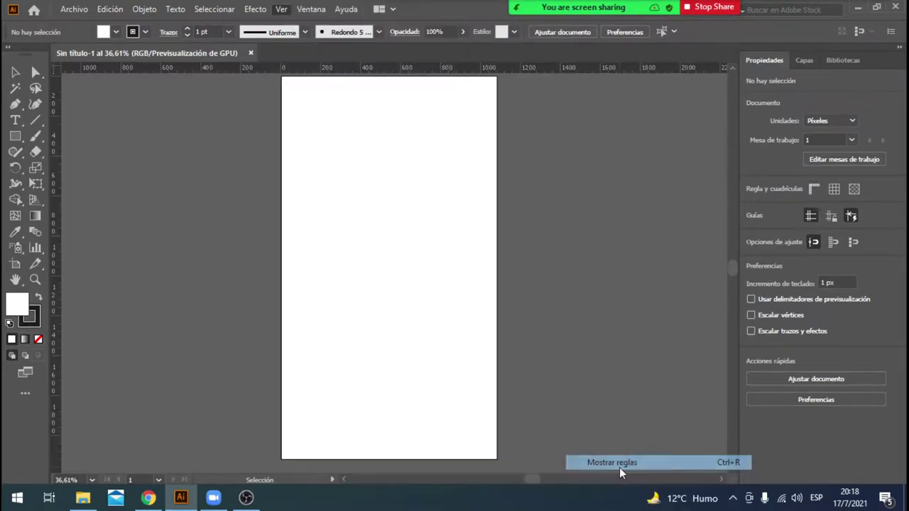
Add a vertical guide at the artboard centre and a horizontal guide near the top.
{"action": "left_click_drag", "start_coordinate": [61, 271], "coordinate": [394, 269]}
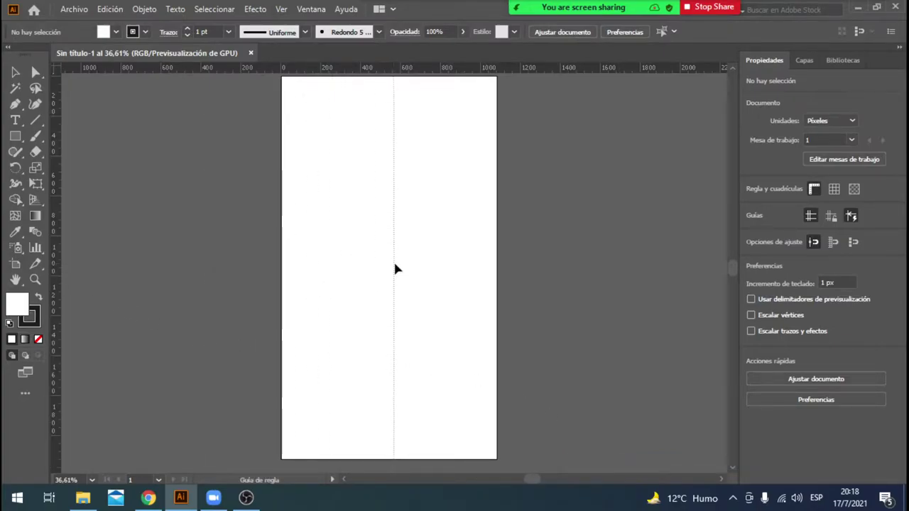
{"action": "left_click_drag", "start_coordinate": [393, 268], "coordinate": [390, 269]}
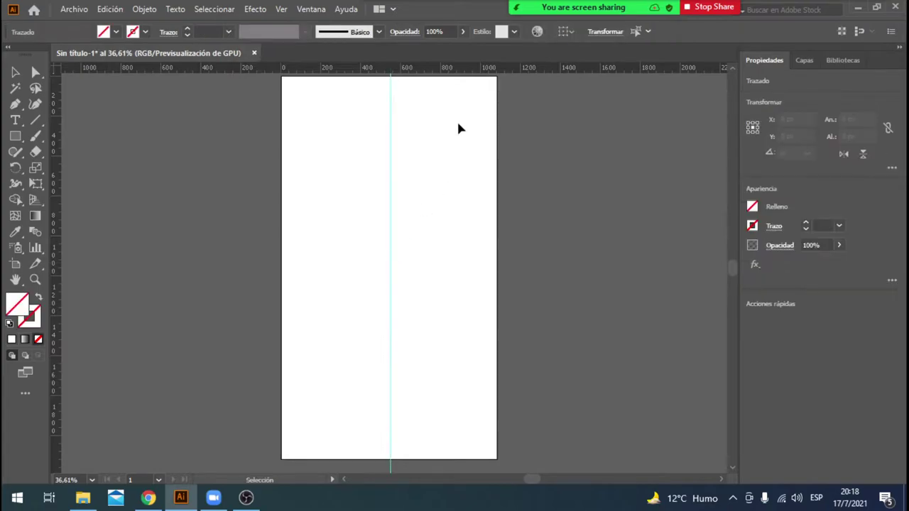
{"action": "mouse_move", "coordinate": [491, 71]}
{"action": "left_mouse_down"}
{"action": "mouse_move", "coordinate": [486, 112]}
{"action": "mouse_move", "coordinate": [486, 102]}
{"action": "left_mouse_up"}
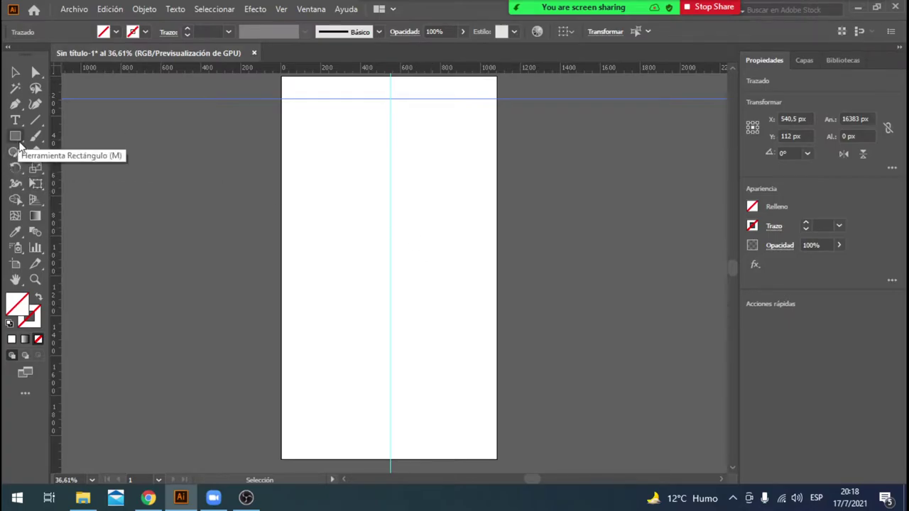
{"action": "left_click_drag", "start_coordinate": [15, 135], "coordinate": [76, 176]}
Draw a small circle near the artboard top and fill it magenta.
{"action": "left_click", "coordinate": [74, 173]}
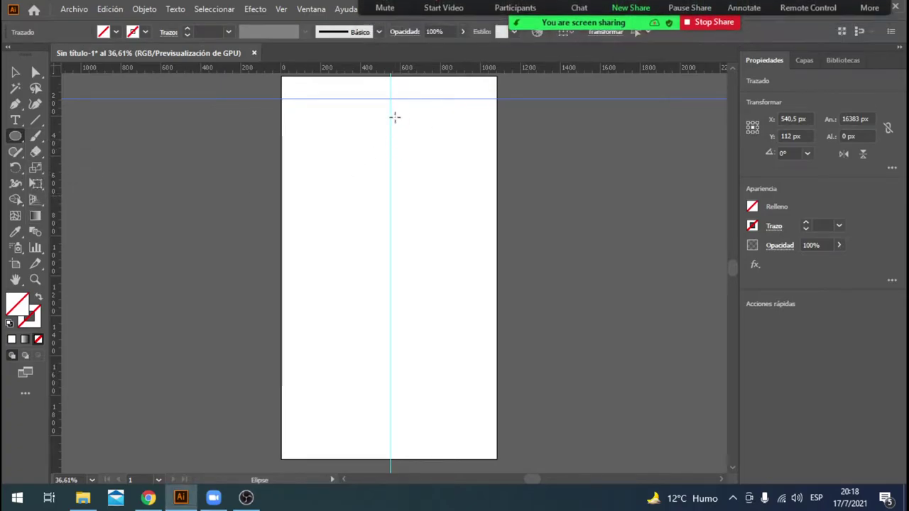
{"action": "left_click_drag", "start_coordinate": [394, 117], "coordinate": [416, 139]}
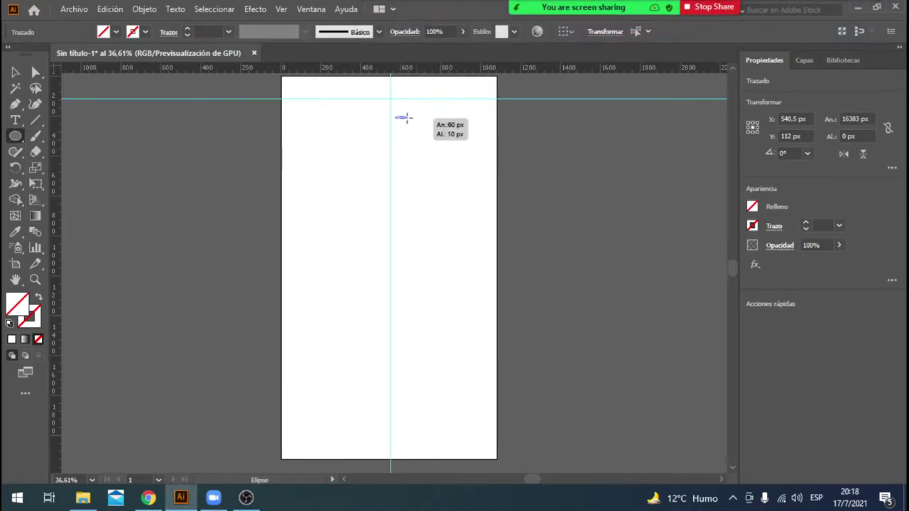
{"action": "left_click_drag", "start_coordinate": [416, 139], "coordinate": [419, 139]}
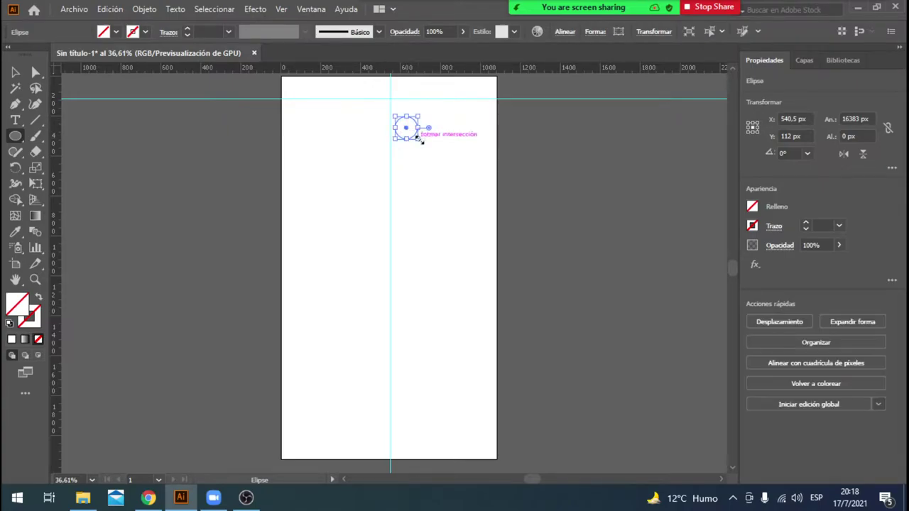
{"action": "left_click", "coordinate": [116, 31]}
{"action": "left_click", "coordinate": [95, 55]}
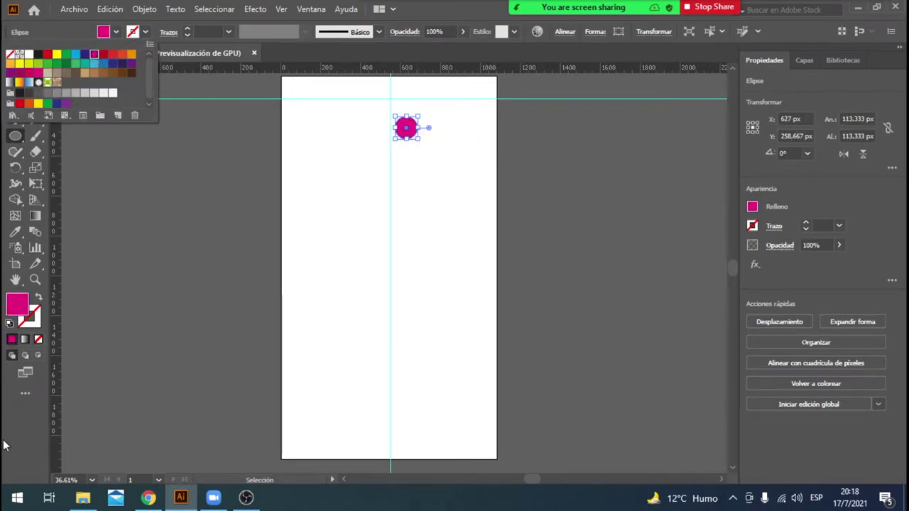
Select the magenta circle with the Selection tool, ready to Alt-drag copies.
{"action": "left_click", "coordinate": [15, 71]}
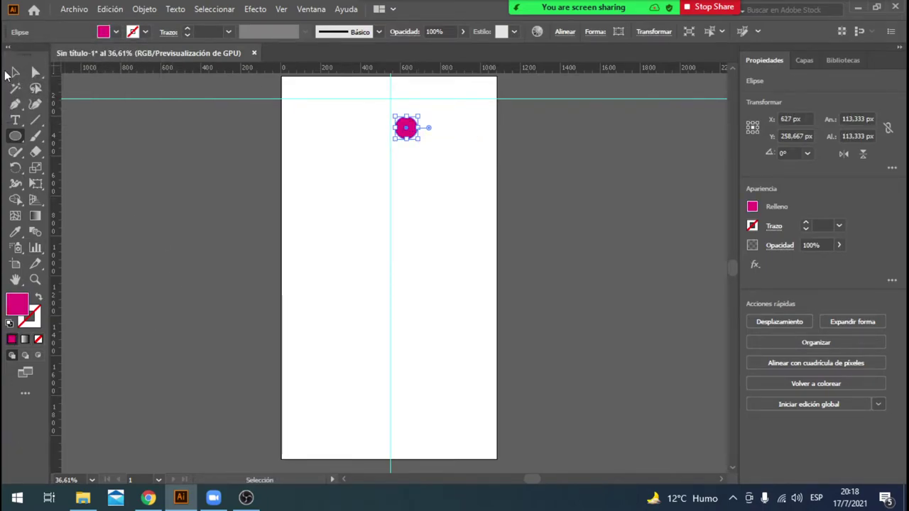
{"action": "left_click", "coordinate": [164, 163]}
{"action": "left_click", "coordinate": [406, 134]}
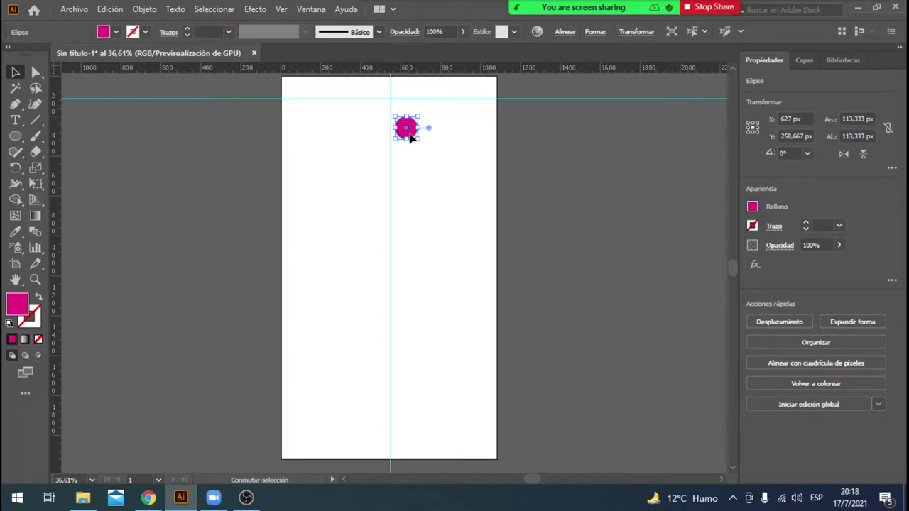
{"action": "key", "text": "alt+shift"}
Duplicate the circle into a row of three, then copy that row down into a second row.
{"action": "left_click_drag", "start_coordinate": [409, 137], "coordinate": [478, 139]}
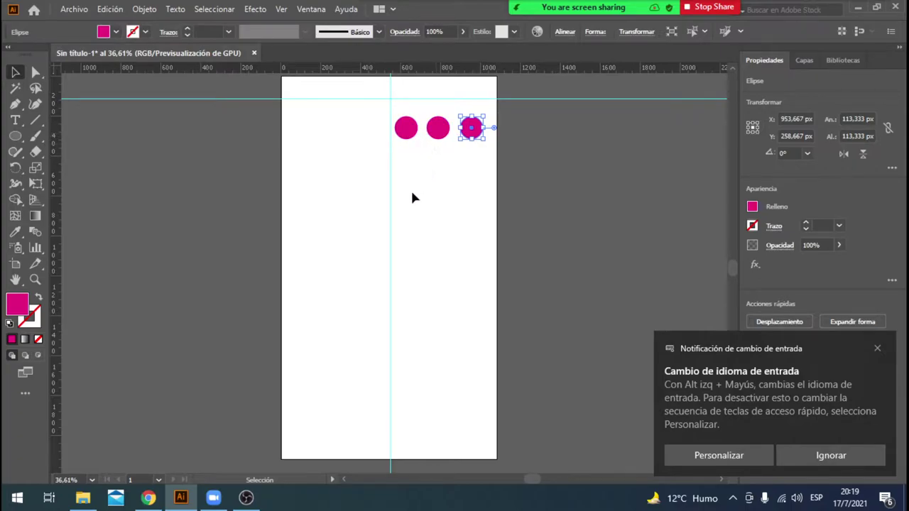
{"action": "left_click", "coordinate": [412, 132]}
{"action": "left_click", "coordinate": [438, 164]}
{"action": "mouse_move", "coordinate": [492, 150]}
{"action": "left_mouse_down"}
{"action": "mouse_move", "coordinate": [405, 126]}
{"action": "mouse_move", "coordinate": [405, 167]}
{"action": "left_mouse_up"}
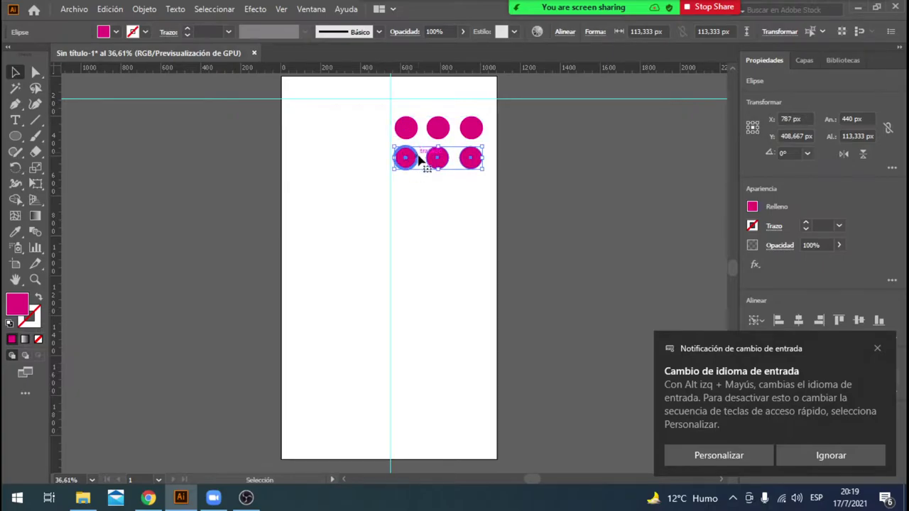
{"action": "left_click", "coordinate": [422, 212]}
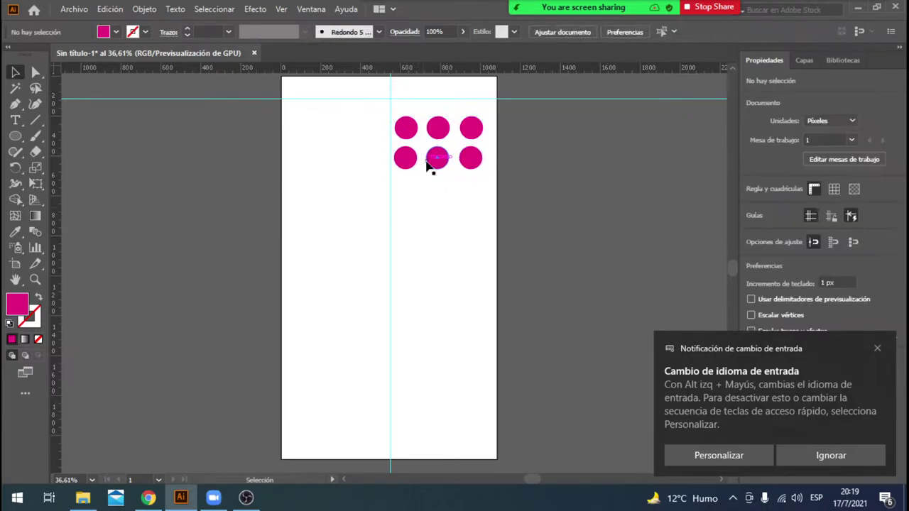
{"action": "left_click", "coordinate": [404, 132]}
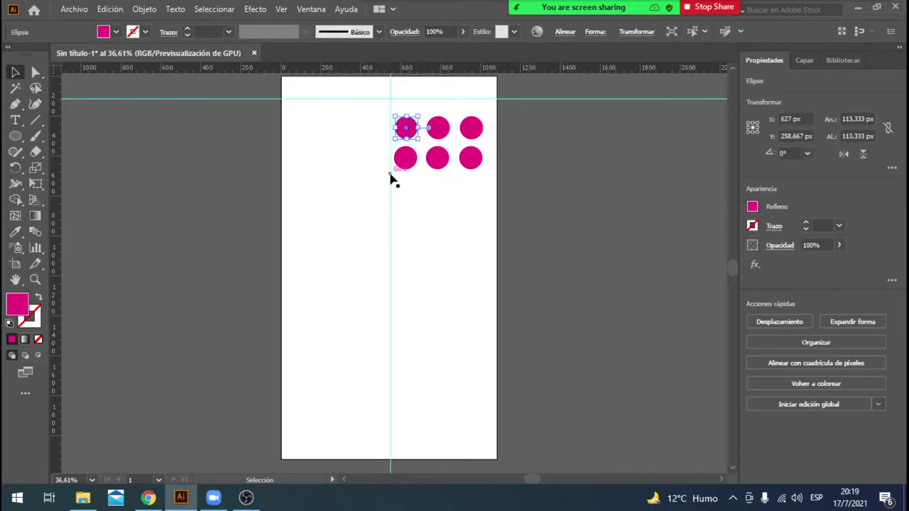
Add a fourth circle left of the top row and shift the guides slightly.
{"action": "left_click_drag", "start_coordinate": [390, 177], "coordinate": [374, 171]}
{"action": "left_click", "coordinate": [406, 132]}
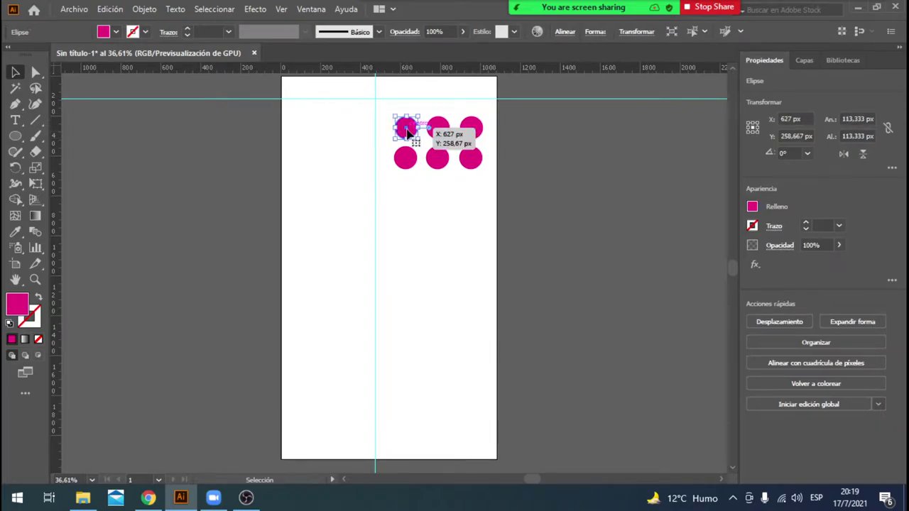
{"action": "left_click_drag", "start_coordinate": [408, 133], "coordinate": [385, 142]}
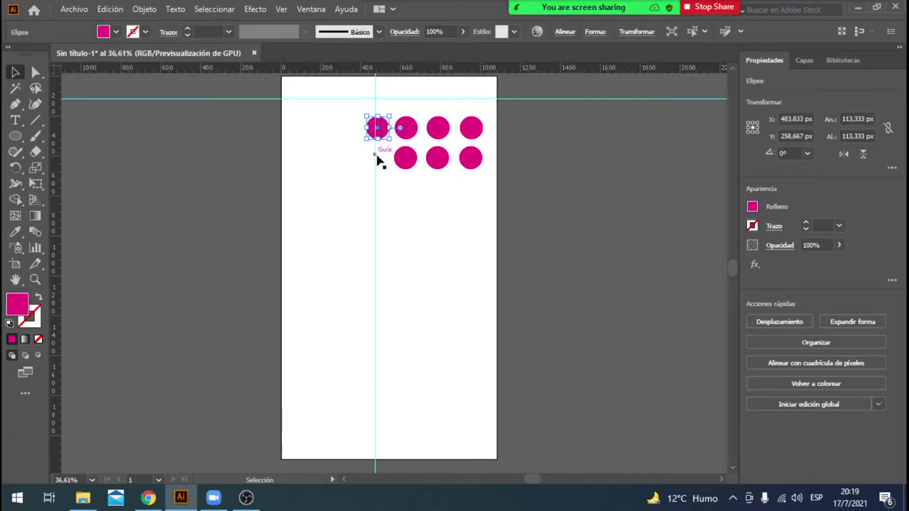
{"action": "left_click", "coordinate": [375, 160]}
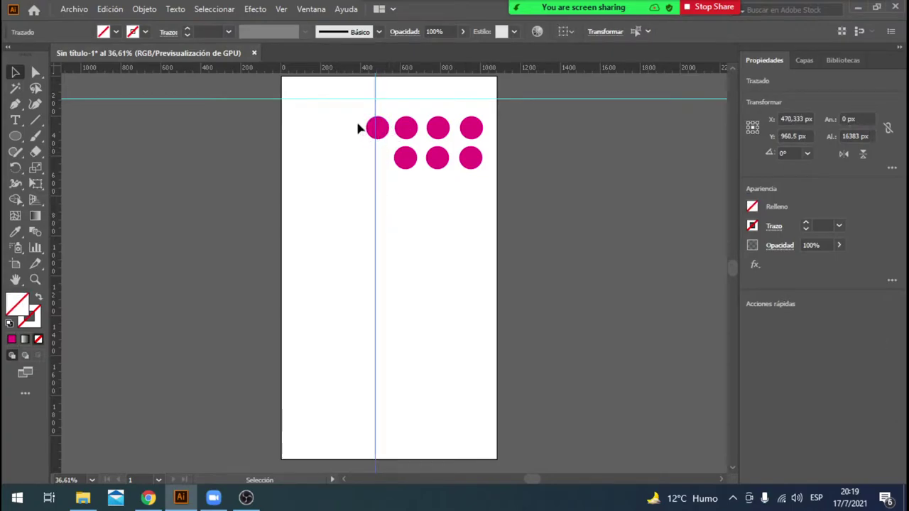
{"action": "mouse_move", "coordinate": [348, 98]}
{"action": "left_mouse_down"}
{"action": "mouse_move", "coordinate": [362, 99]}
{"action": "mouse_move", "coordinate": [310, 106]}
{"action": "mouse_move", "coordinate": [434, 172]}
{"action": "left_mouse_up"}
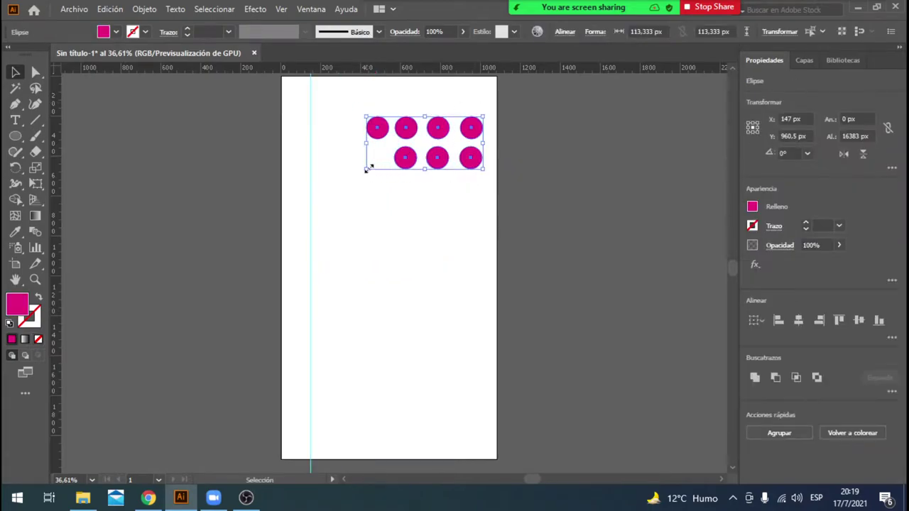
Scale all circles down, place a guide just above them, and nudge them into position.
{"action": "left_click_drag", "start_coordinate": [365, 168], "coordinate": [388, 161]}
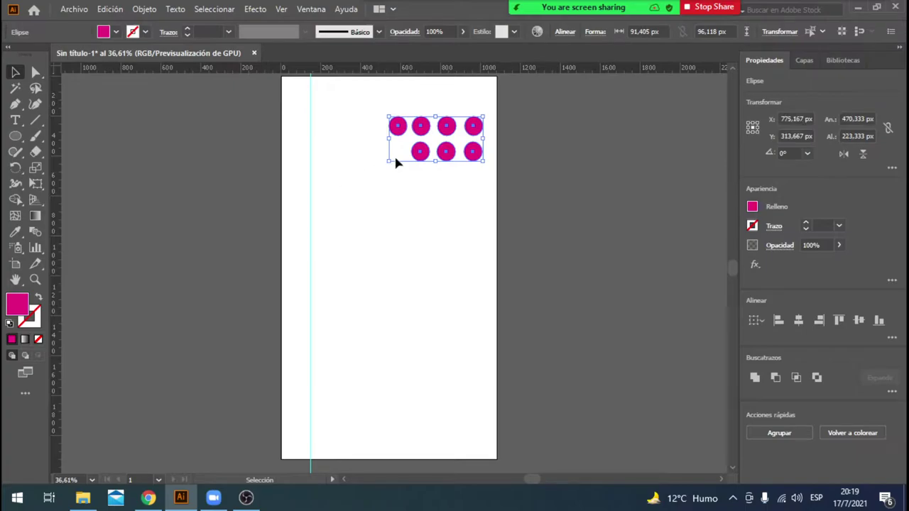
{"action": "mouse_move", "coordinate": [316, 161]}
{"action": "left_mouse_down"}
{"action": "mouse_move", "coordinate": [385, 170]}
{"action": "mouse_move", "coordinate": [383, 161]}
{"action": "left_mouse_up"}
{"action": "left_click", "coordinate": [384, 161]}
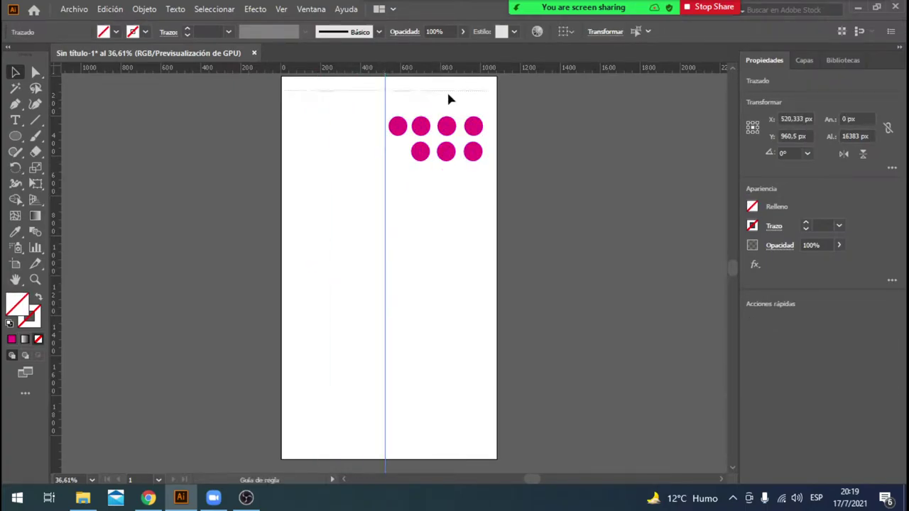
{"action": "left_click_drag", "start_coordinate": [445, 113], "coordinate": [446, 110]}
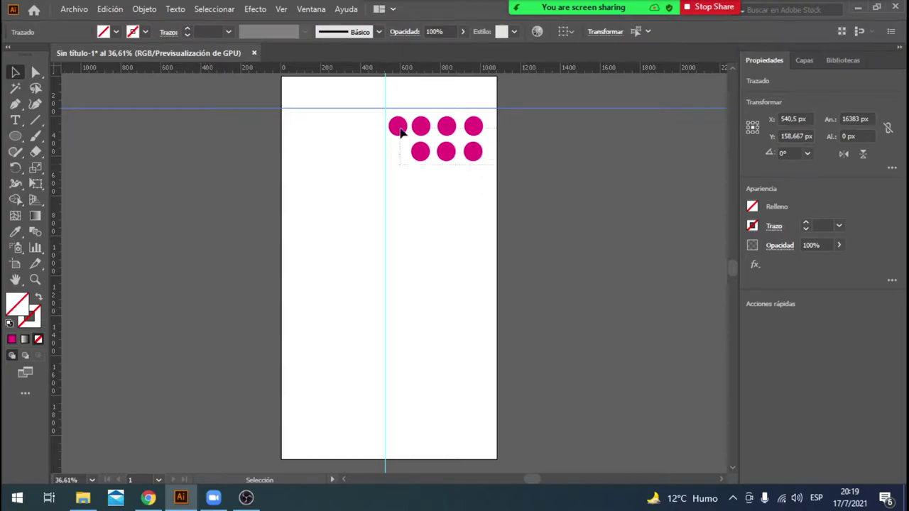
{"action": "key", "text": "ctrl+a"}
{"action": "left_click_drag", "start_coordinate": [453, 162], "coordinate": [456, 168]}
{"action": "left_click", "coordinate": [435, 176]}
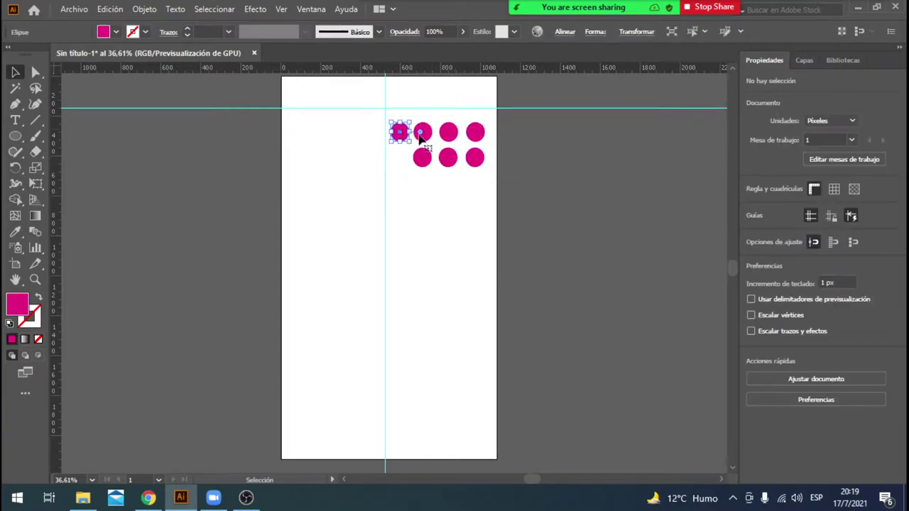
Rearrange the top row of four and move the three-dot row further down.
{"action": "left_click_drag", "start_coordinate": [419, 139], "coordinate": [471, 140]}
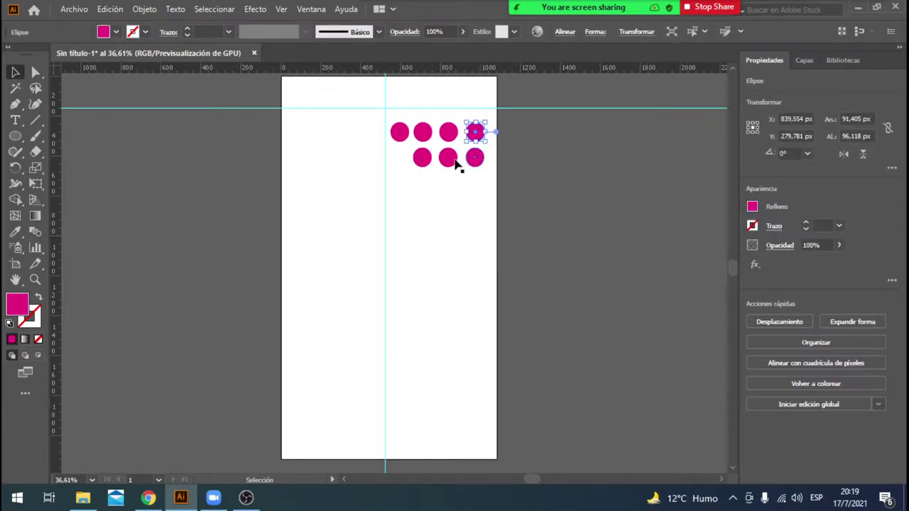
{"action": "left_click_drag", "start_coordinate": [420, 167], "coordinate": [478, 167]}
{"action": "mouse_move", "coordinate": [410, 175]}
{"action": "left_mouse_down"}
{"action": "mouse_move", "coordinate": [491, 148]}
{"action": "mouse_move", "coordinate": [475, 178]}
{"action": "left_mouse_up"}
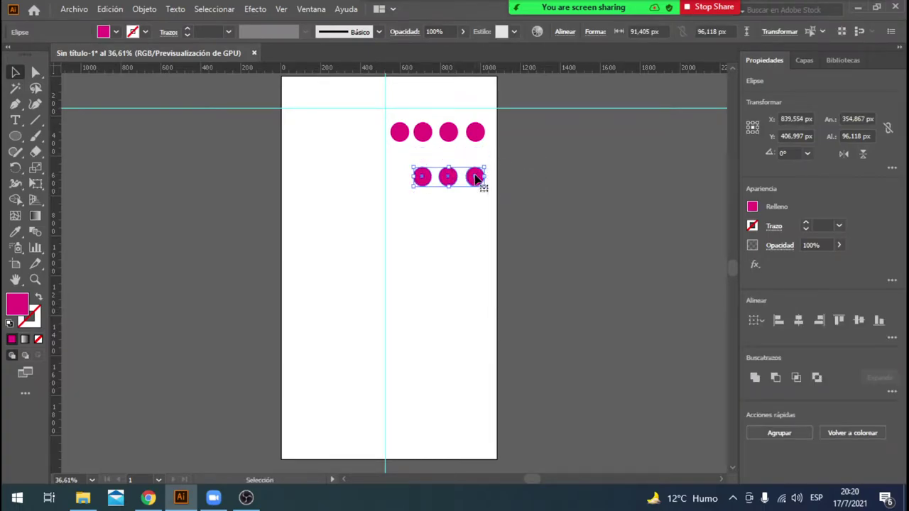
{"action": "left_click", "coordinate": [500, 149]}
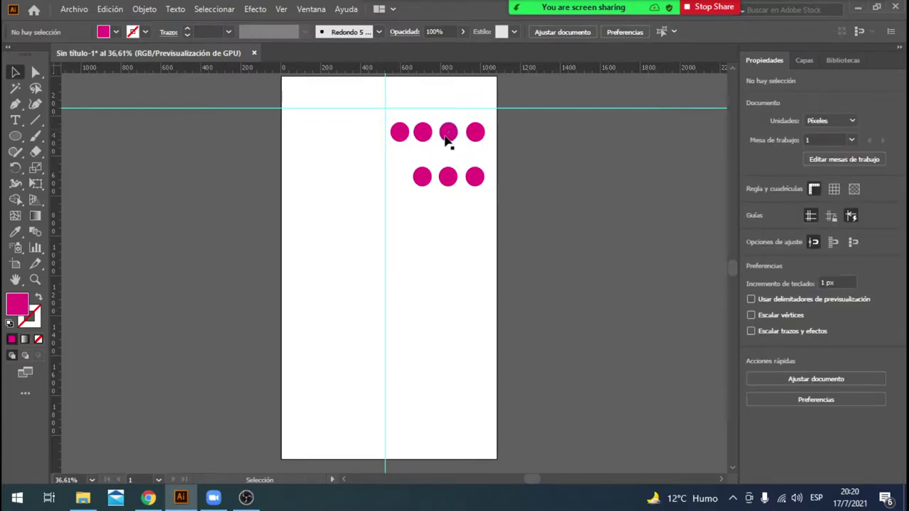
{"action": "left_click", "coordinate": [476, 183]}
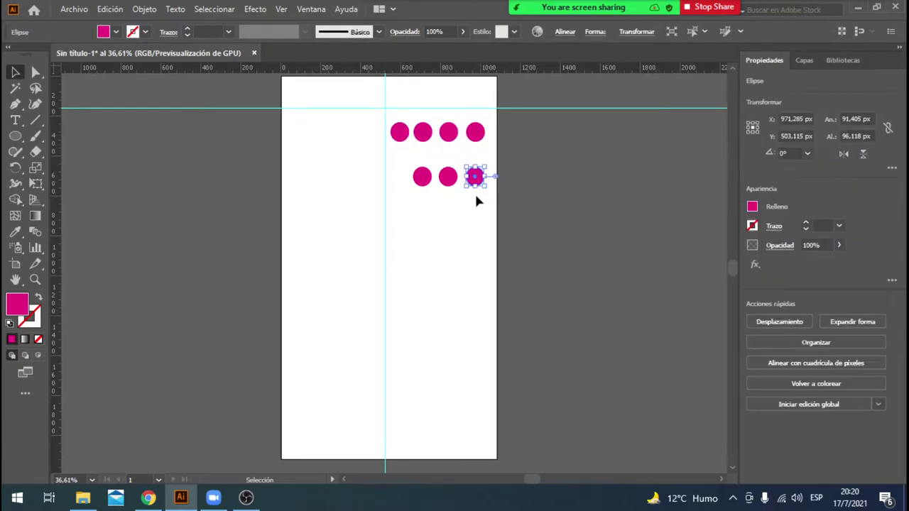
{"action": "left_click", "coordinate": [398, 234]}
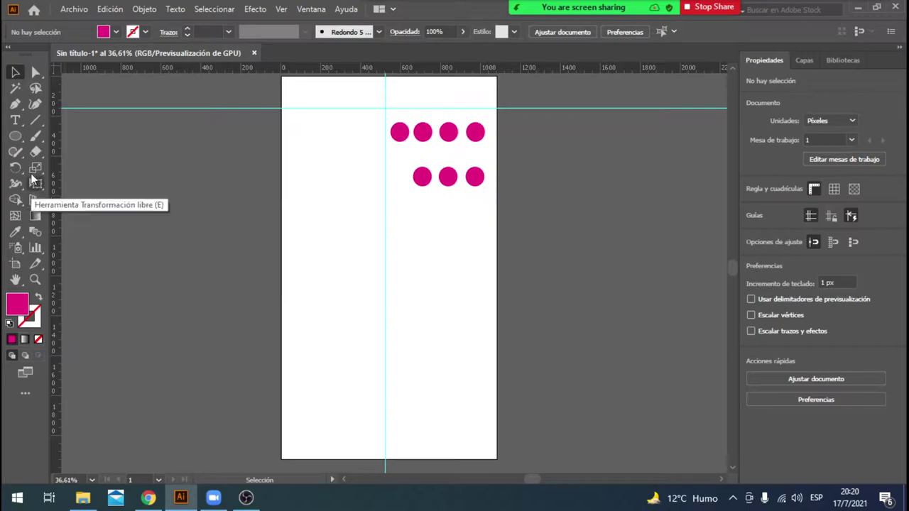
{"action": "left_click", "coordinate": [16, 136]}
Draw a large magenta circle below the dot rows.
{"action": "left_click_drag", "start_coordinate": [409, 206], "coordinate": [490, 287]}
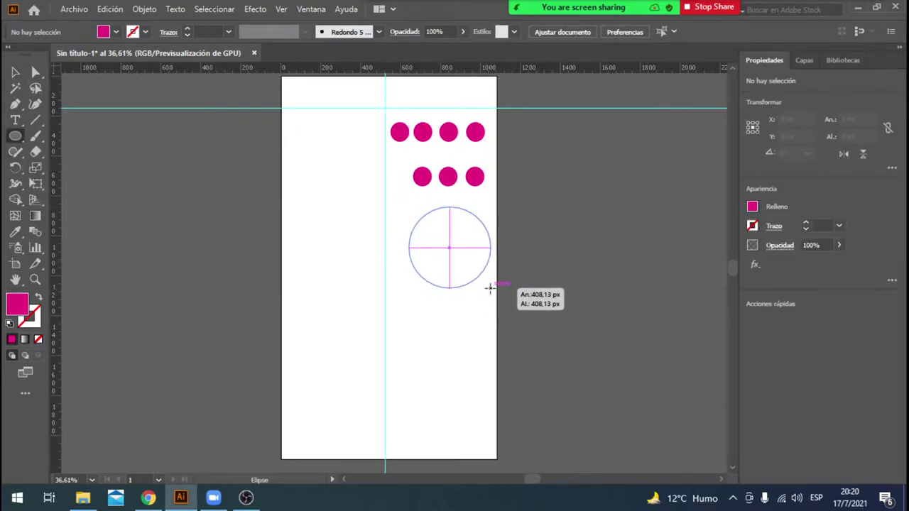
{"action": "left_click_drag", "start_coordinate": [490, 287], "coordinate": [461, 275]}
{"action": "key", "text": "v"}
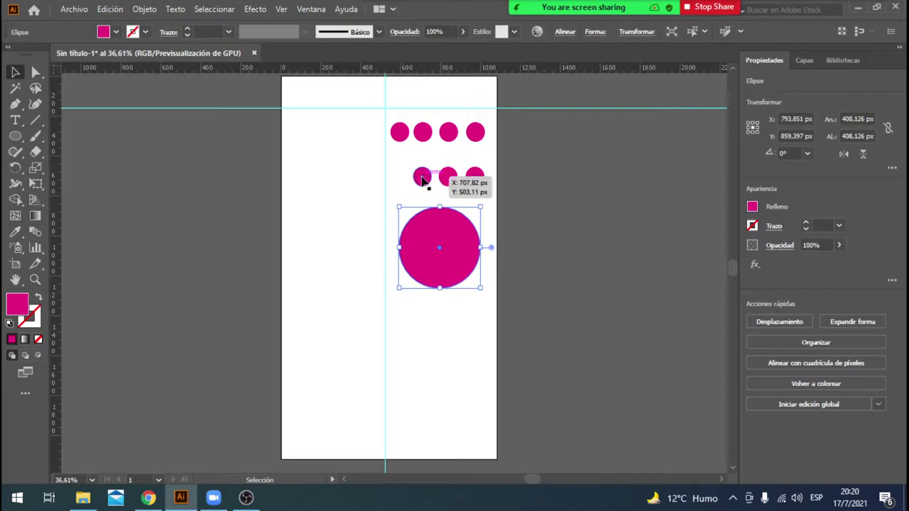
Evenly space the four top-row dots and three second-row dots using smart guides.
{"action": "mouse_move", "coordinate": [421, 178]}
{"action": "left_mouse_down"}
{"action": "mouse_move", "coordinate": [408, 178]}
{"action": "mouse_move", "coordinate": [435, 184]}
{"action": "left_mouse_up"}
{"action": "left_click", "coordinate": [404, 178]}
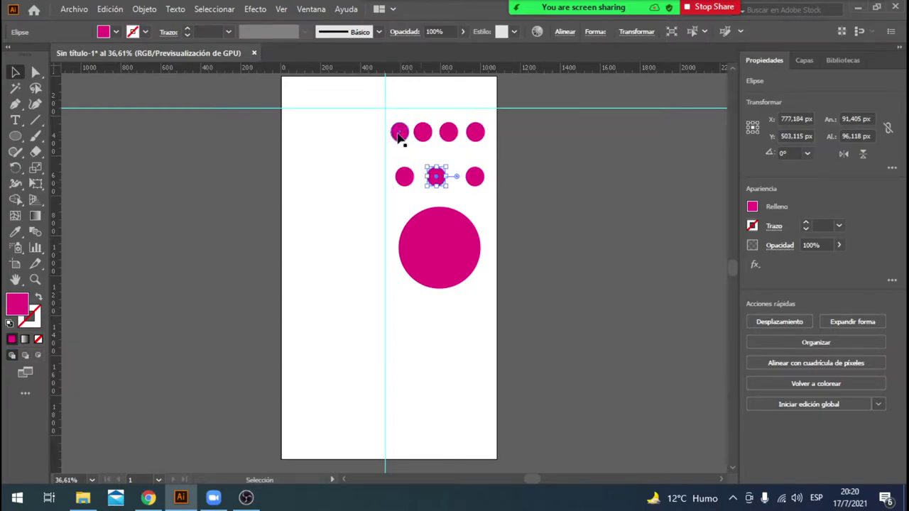
{"action": "left_click_drag", "start_coordinate": [400, 133], "coordinate": [406, 137]}
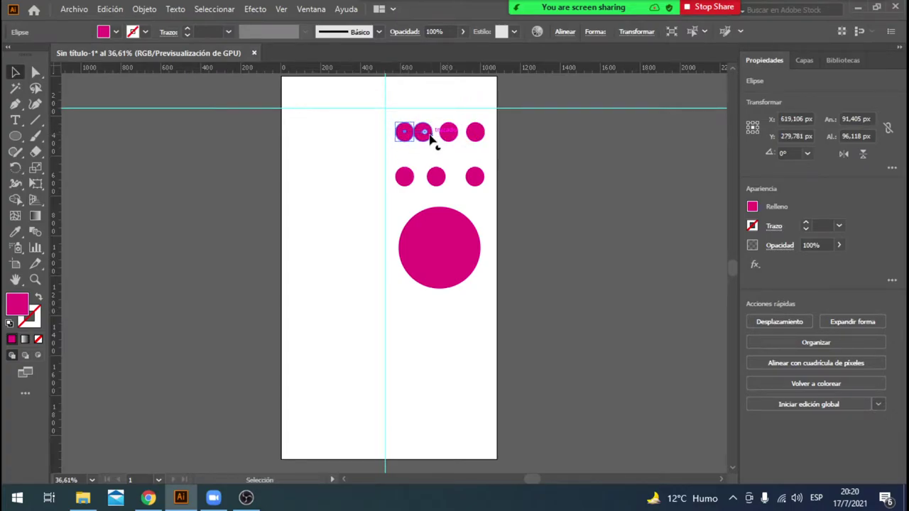
{"action": "left_click_drag", "start_coordinate": [432, 138], "coordinate": [476, 147]}
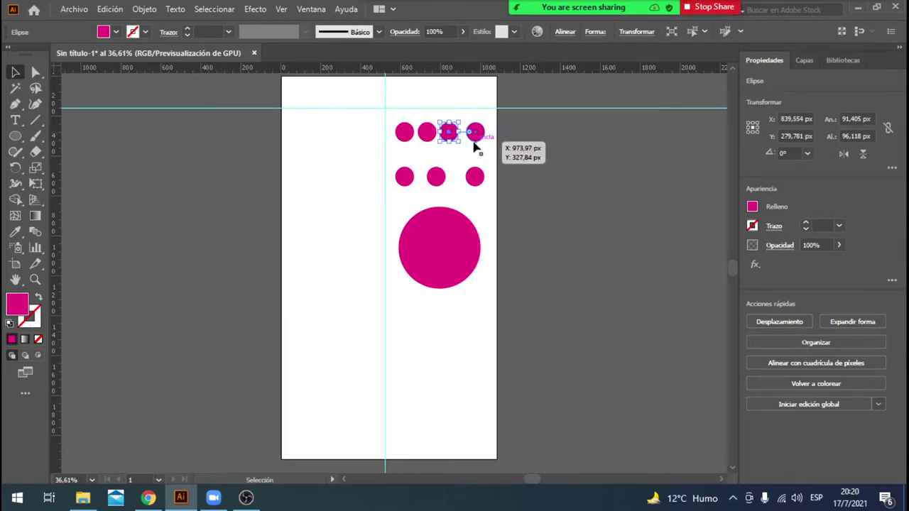
{"action": "left_click", "coordinate": [545, 167]}
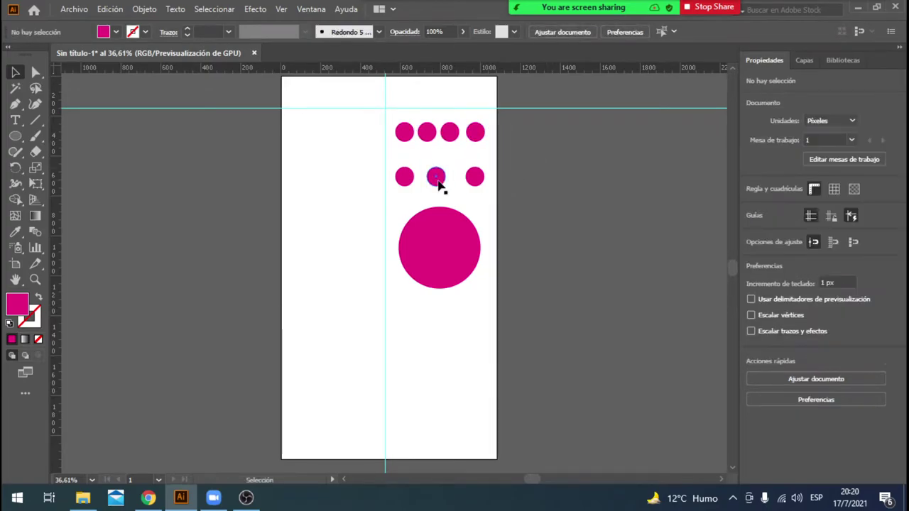
{"action": "left_click", "coordinate": [438, 182]}
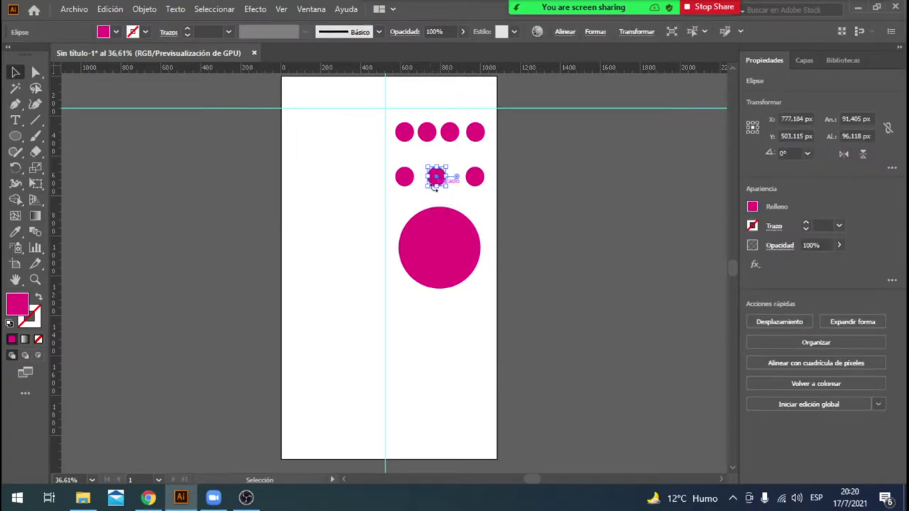
{"action": "left_click_drag", "start_coordinate": [433, 186], "coordinate": [435, 186]}
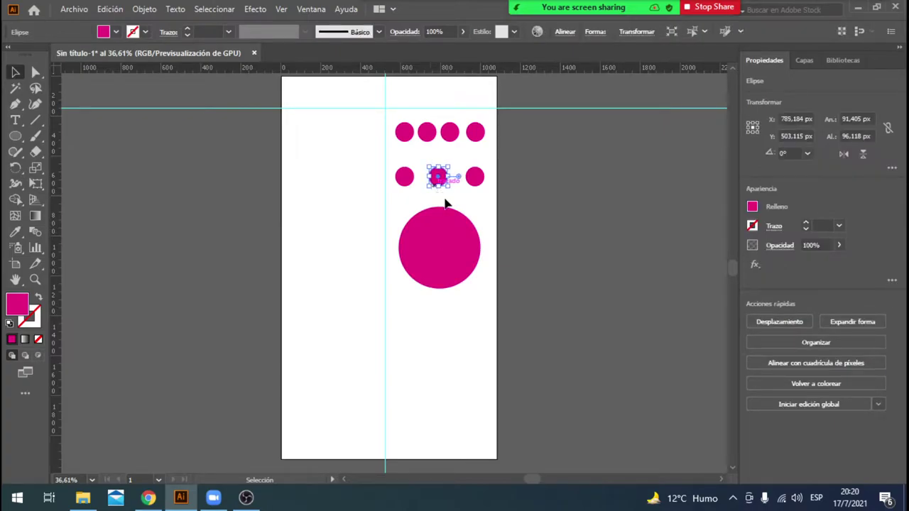
{"action": "left_click", "coordinate": [457, 271]}
{"action": "left_click_drag", "start_coordinate": [456, 271], "coordinate": [487, 327]}
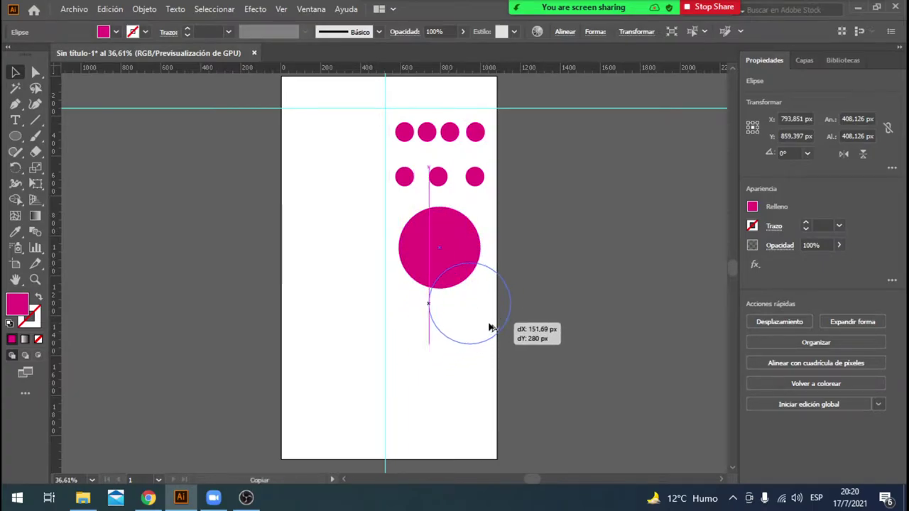
Add two copies of the large circle overlapping it in a stacked cluster.
{"action": "left_click_drag", "start_coordinate": [487, 327], "coordinate": [504, 316]}
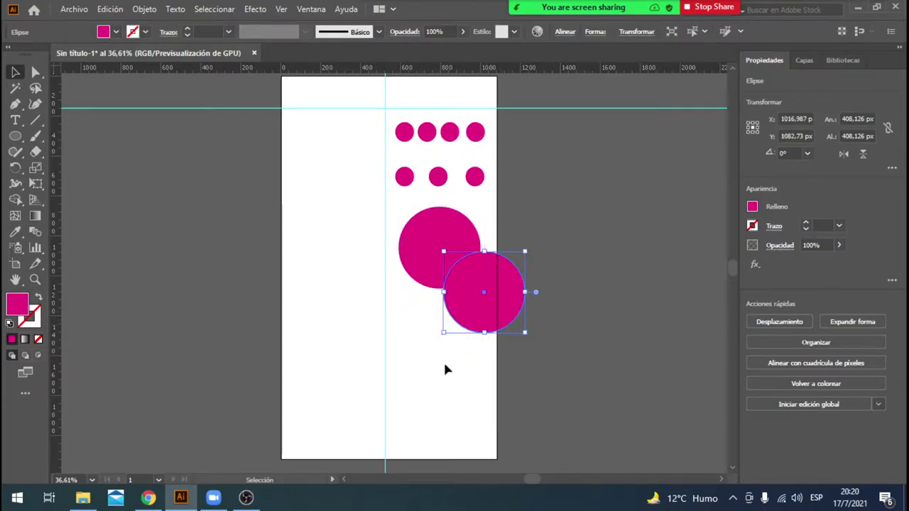
{"action": "left_click", "coordinate": [444, 369]}
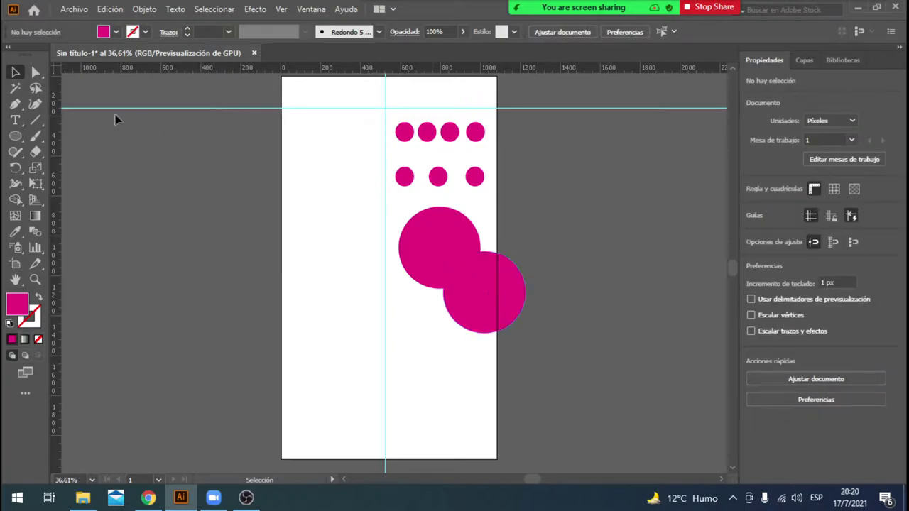
{"action": "left_click", "coordinate": [468, 317]}
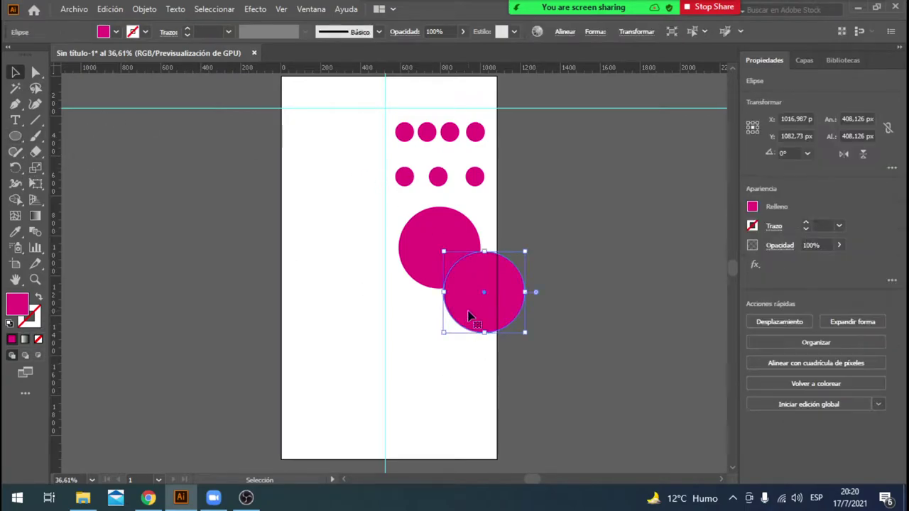
{"action": "left_click_drag", "start_coordinate": [468, 316], "coordinate": [428, 363]}
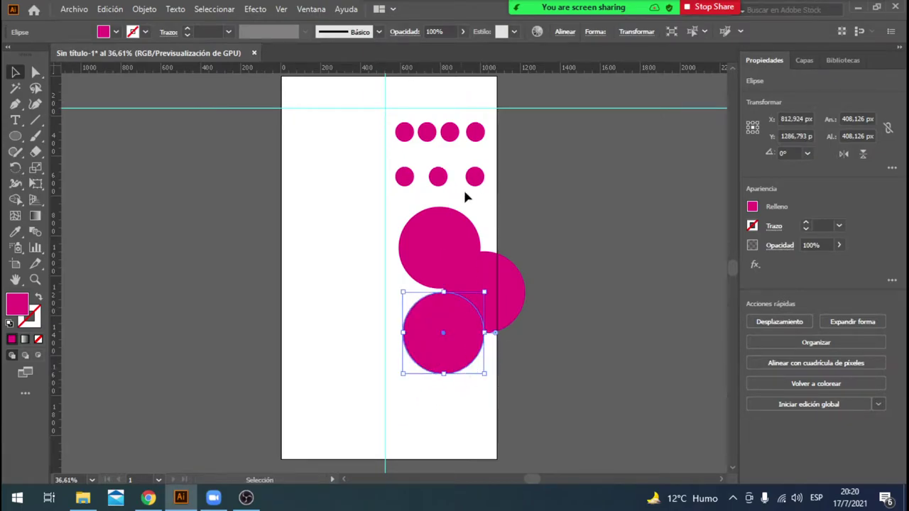
Copy circles to the page bottom, keep two enlarged to about 254 px, side by side.
{"action": "left_click", "coordinate": [512, 191]}
{"action": "mouse_move", "coordinate": [497, 168]}
{"action": "left_mouse_down"}
{"action": "mouse_move", "coordinate": [416, 183]}
{"action": "mouse_move", "coordinate": [424, 393]}
{"action": "mouse_move", "coordinate": [414, 423]}
{"action": "mouse_move", "coordinate": [495, 403]}
{"action": "left_mouse_up"}
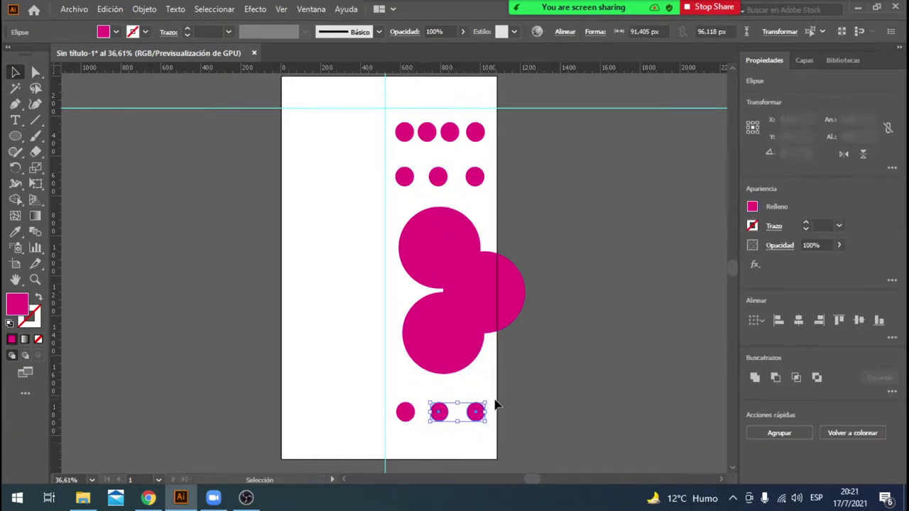
{"action": "key", "text": "Delete"}
{"action": "left_click", "coordinate": [405, 414]}
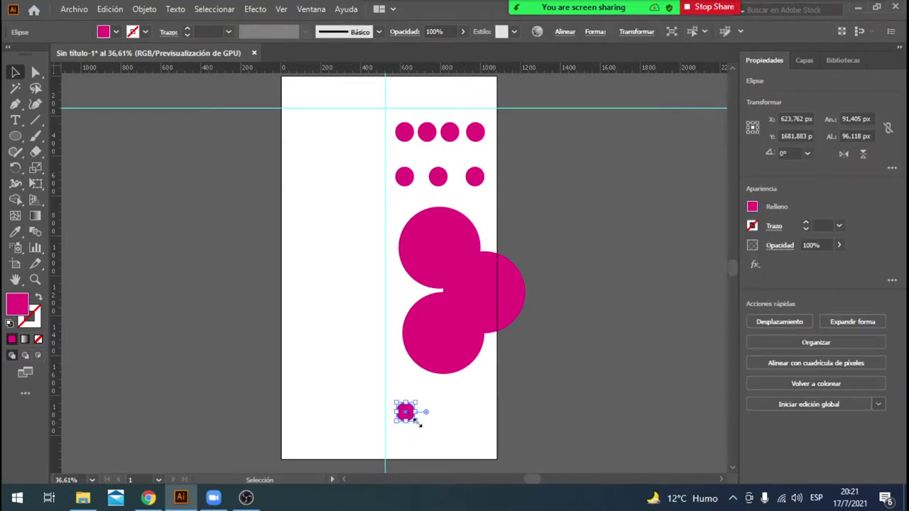
{"action": "mouse_move", "coordinate": [418, 421]}
{"action": "left_mouse_down"}
{"action": "mouse_move", "coordinate": [447, 455]}
{"action": "mouse_move", "coordinate": [428, 438]}
{"action": "mouse_move", "coordinate": [487, 440]}
{"action": "left_mouse_up"}
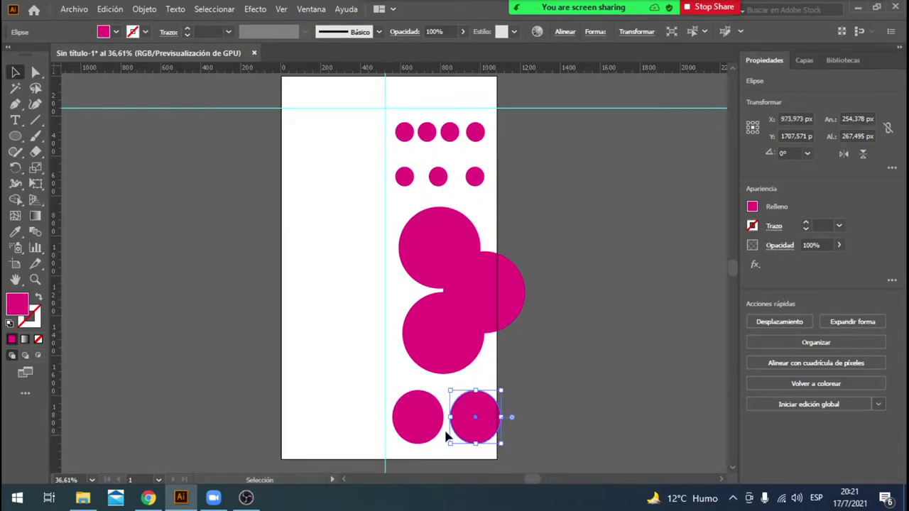
{"action": "left_click_drag", "start_coordinate": [422, 435], "coordinate": [418, 435]}
{"action": "left_click_drag", "start_coordinate": [494, 434], "coordinate": [481, 434]}
{"action": "left_click", "coordinate": [500, 292]}
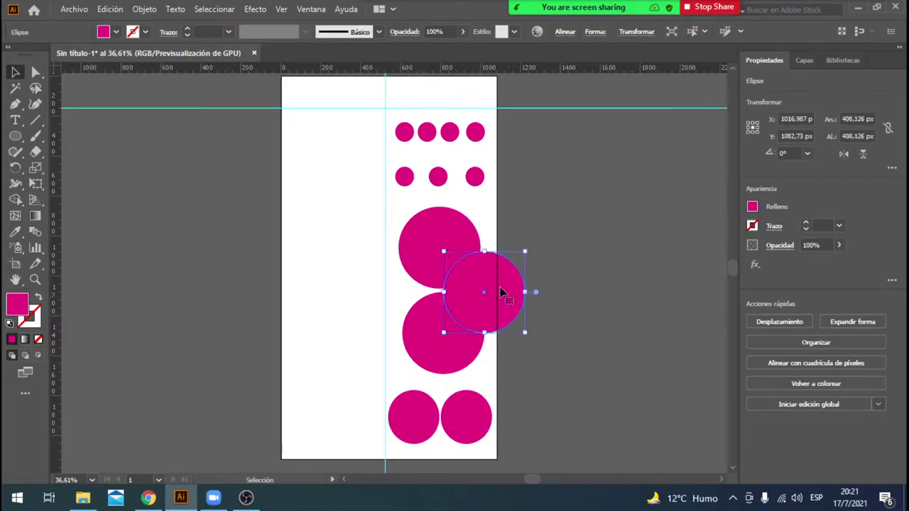
Fill the large circle overhanging the right page edge with light blue.
{"action": "left_click", "coordinate": [115, 31]}
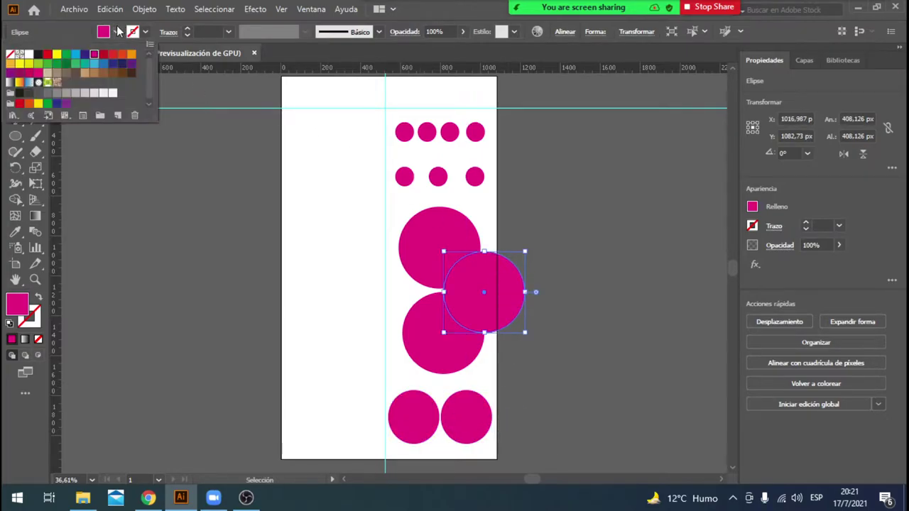
{"action": "left_click", "coordinate": [96, 64]}
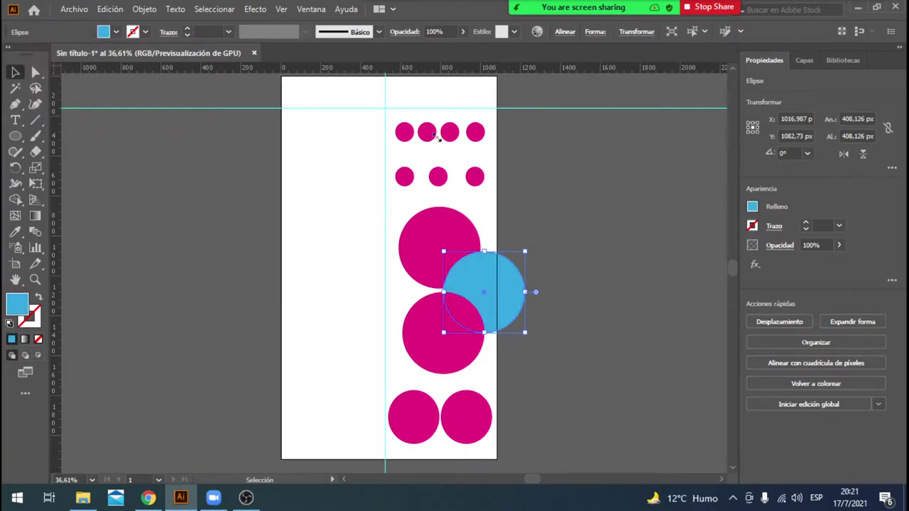
{"action": "left_click", "coordinate": [437, 178]}
{"action": "left_click", "coordinate": [464, 359]}
{"action": "left_click", "coordinate": [462, 421]}
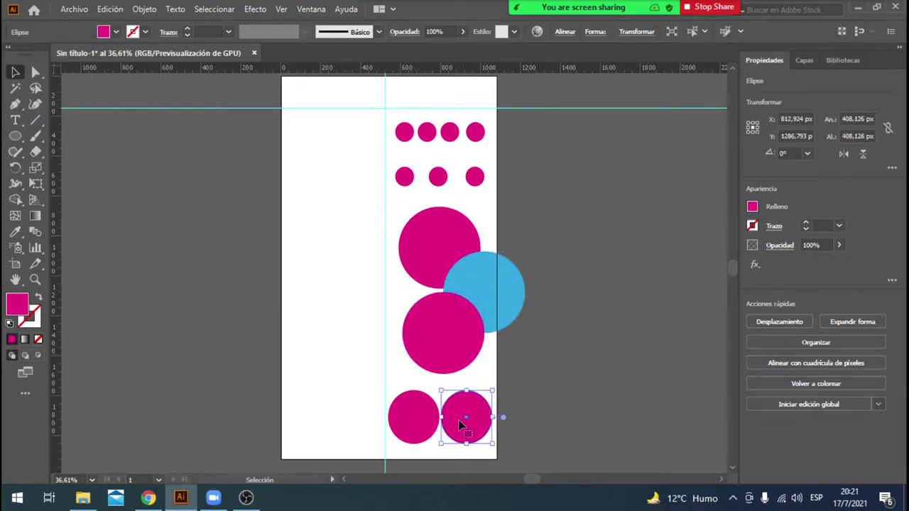
{"action": "left_click", "coordinate": [278, 325]}
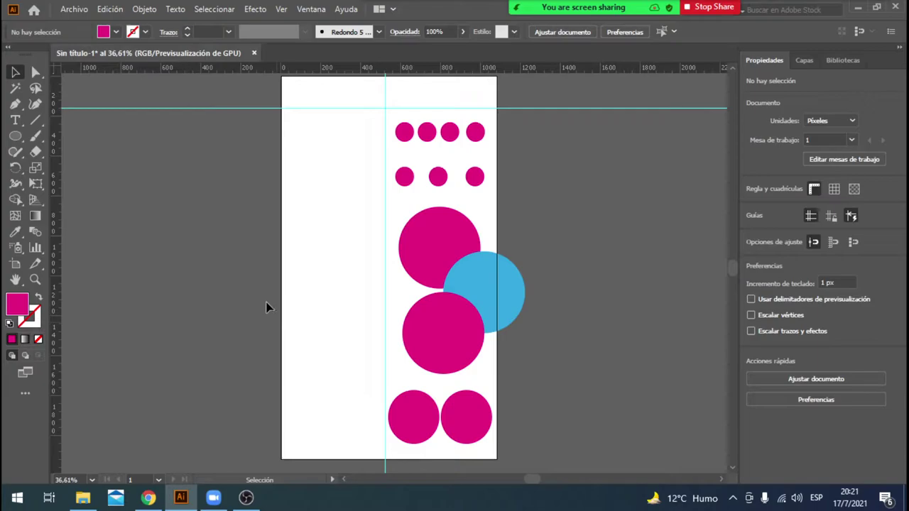
{"action": "left_click", "coordinate": [459, 429]}
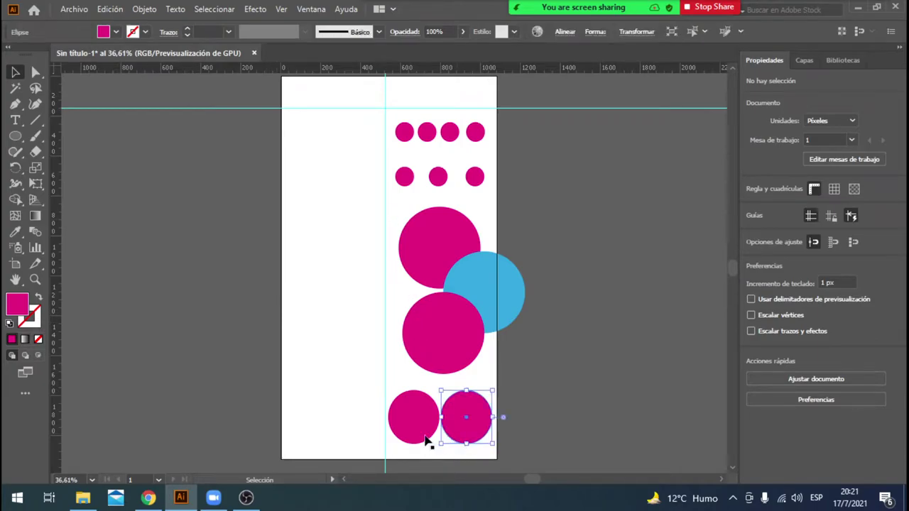
{"action": "left_click", "coordinate": [428, 438]}
Enlarge the middle top-row circle to about 187 px between the two small dots.
{"action": "left_click", "coordinate": [469, 277]}
{"action": "left_click", "coordinate": [438, 248]}
{"action": "left_click", "coordinate": [404, 177]}
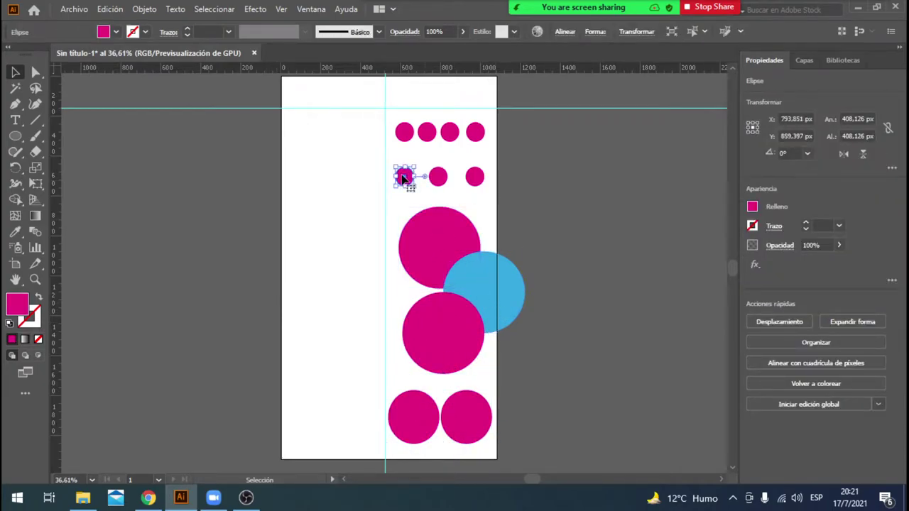
{"action": "left_click", "coordinate": [437, 177]}
{"action": "left_click", "coordinate": [474, 177]}
{"action": "left_click", "coordinate": [474, 131]}
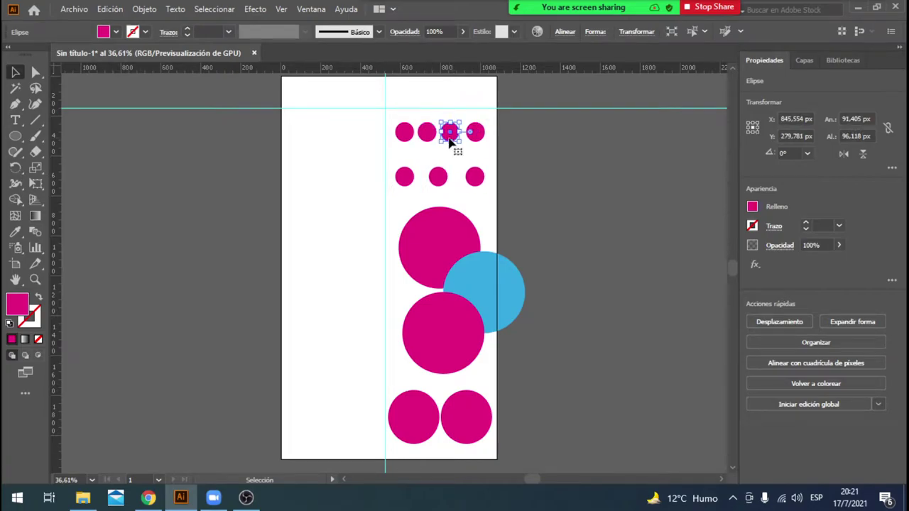
{"action": "key", "text": "ctrl+z"}
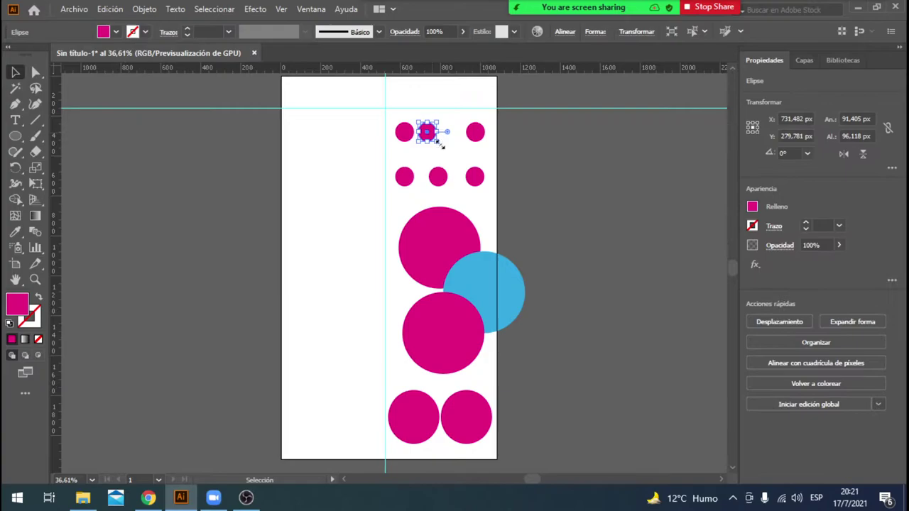
{"action": "left_click_drag", "start_coordinate": [436, 139], "coordinate": [456, 159]}
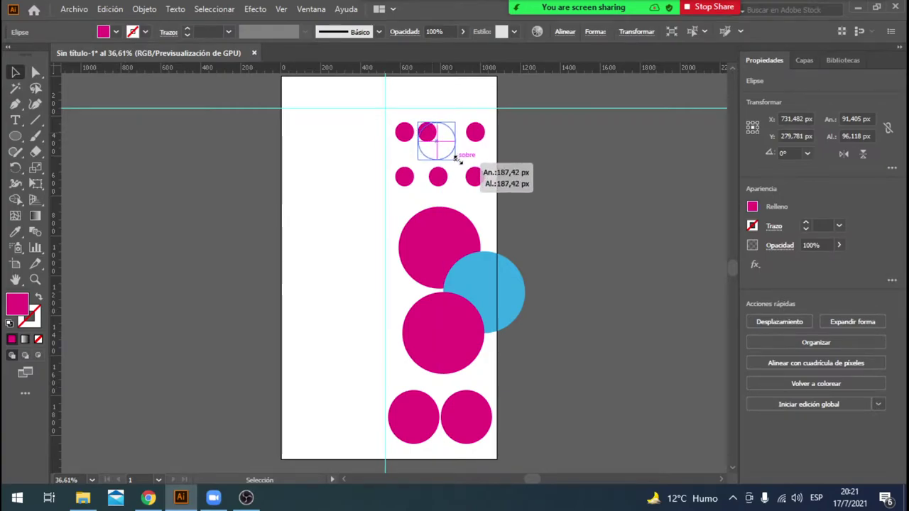
{"action": "left_click_drag", "start_coordinate": [440, 157], "coordinate": [446, 150]}
{"action": "left_click", "coordinate": [549, 158]}
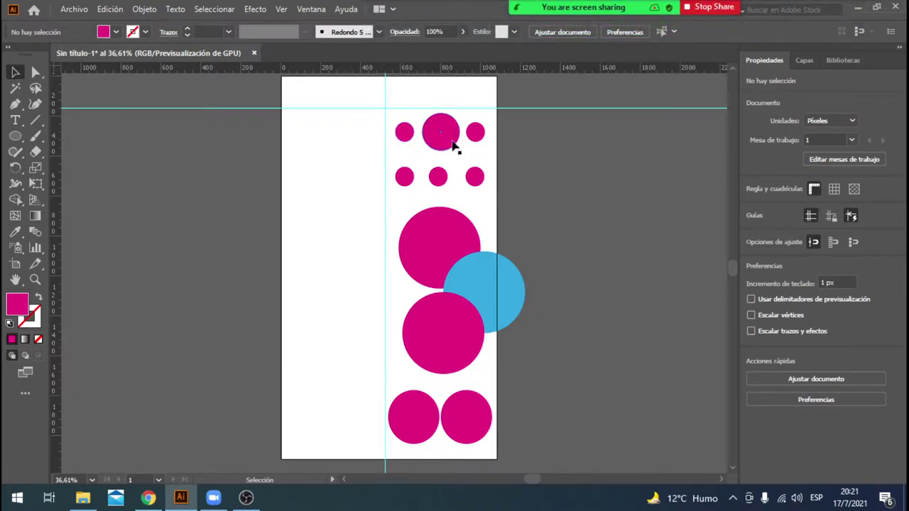
Select each circle in turn to check the poster layout, then deselect everything.
{"action": "left_click", "coordinate": [467, 417]}
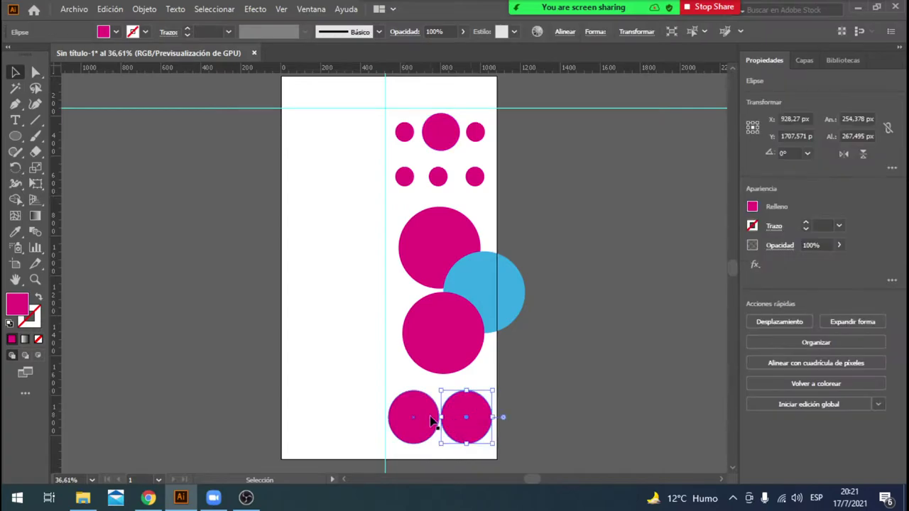
{"action": "left_click", "coordinate": [458, 344]}
{"action": "left_click", "coordinate": [493, 312]}
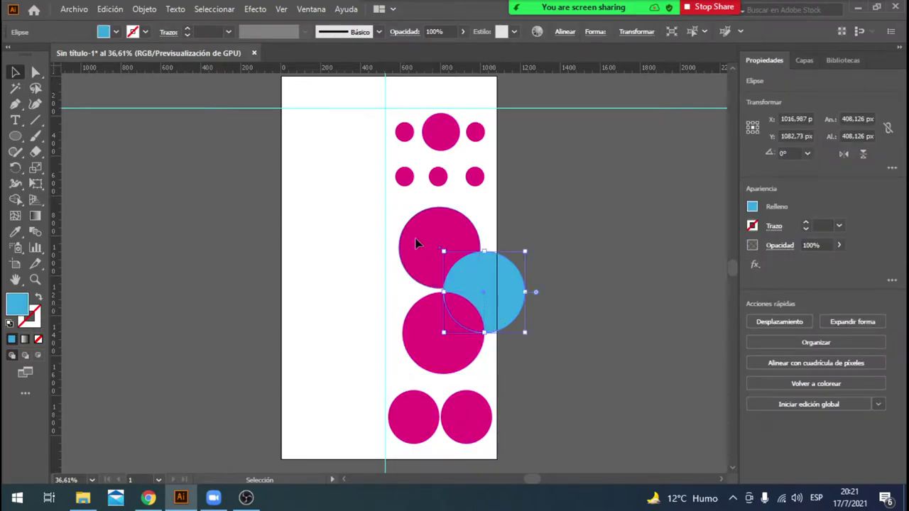
{"action": "left_click", "coordinate": [416, 244]}
{"action": "left_click", "coordinate": [441, 173]}
{"action": "left_click", "coordinate": [474, 176]}
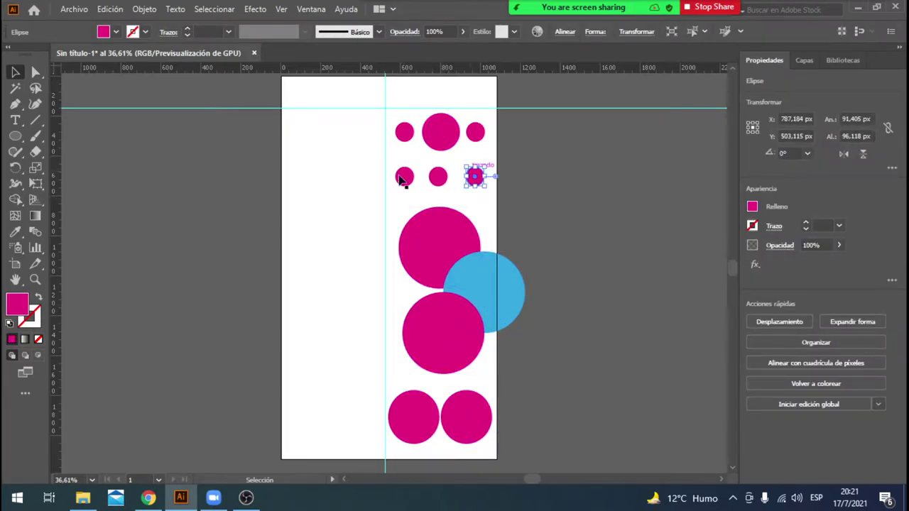
{"action": "left_click", "coordinate": [405, 176]}
{"action": "left_click", "coordinate": [441, 139]}
{"action": "left_click", "coordinate": [404, 132]}
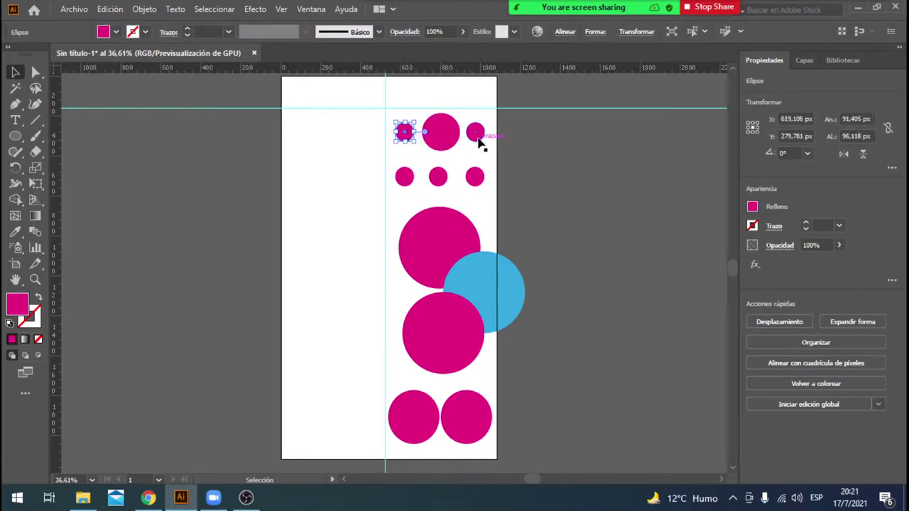
{"action": "left_click", "coordinate": [475, 132]}
{"action": "left_click", "coordinate": [546, 150]}
{"action": "left_click", "coordinate": [444, 142]}
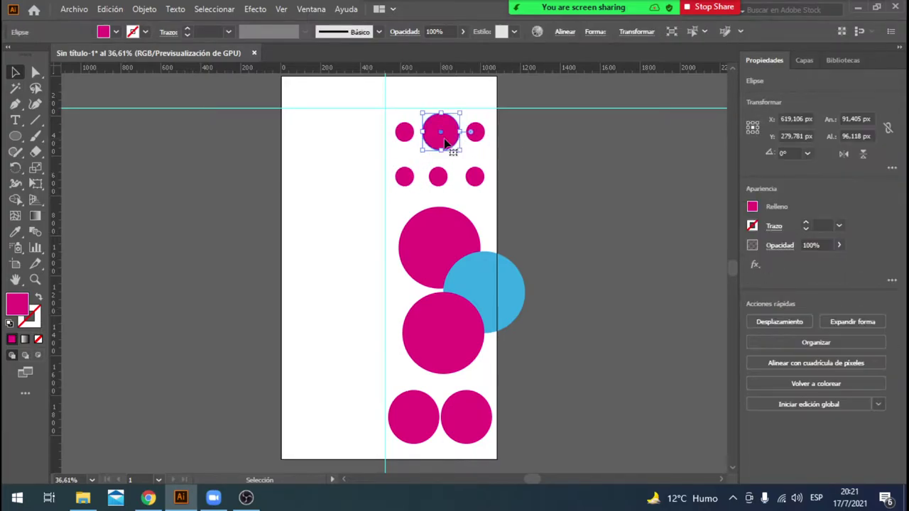
{"action": "left_click", "coordinate": [475, 132]}
{"action": "left_click", "coordinate": [474, 176]}
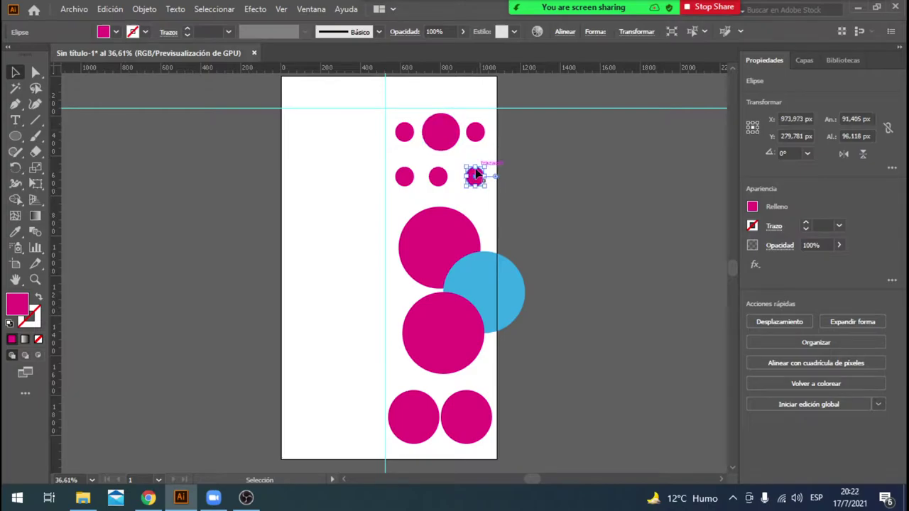
{"action": "left_click", "coordinate": [438, 176]}
{"action": "left_click", "coordinate": [404, 176]}
{"action": "left_click", "coordinate": [444, 252]}
{"action": "left_click", "coordinate": [475, 294]}
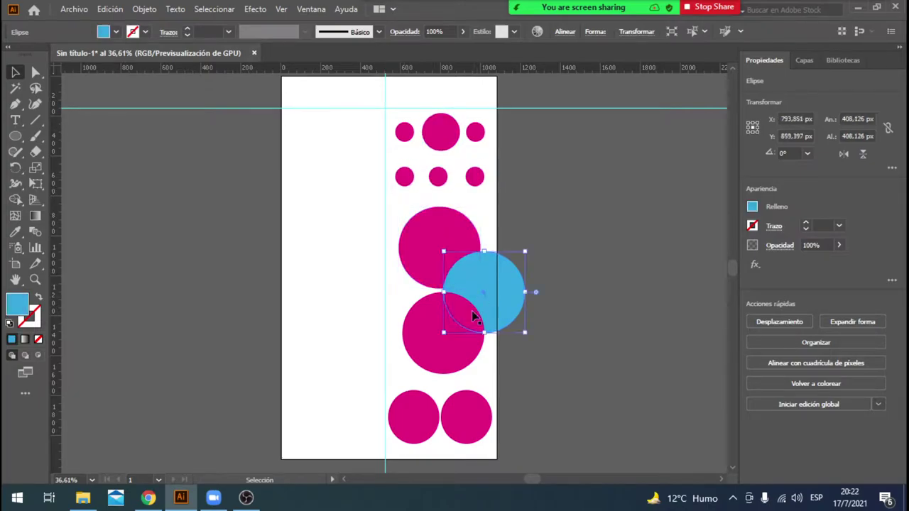
{"action": "left_click", "coordinate": [452, 333]}
{"action": "left_click", "coordinate": [424, 418]}
{"action": "left_click", "coordinate": [472, 419]}
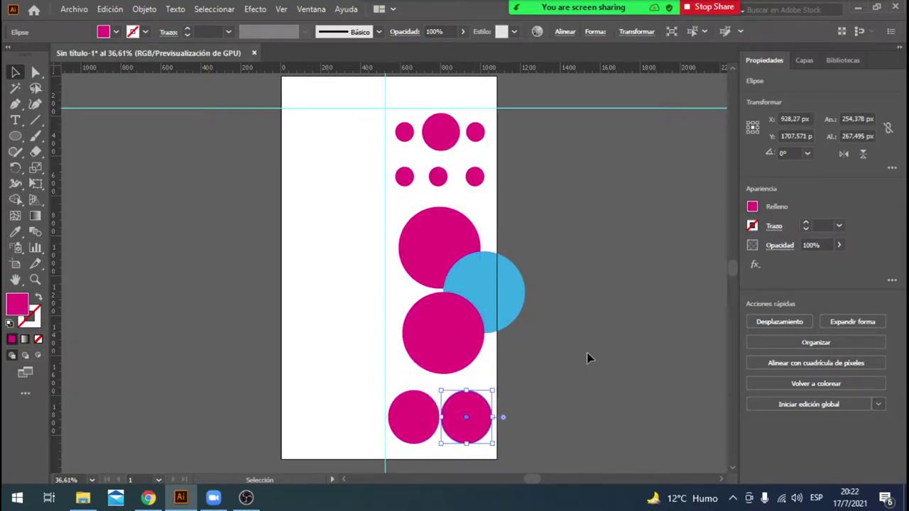
{"action": "left_click", "coordinate": [589, 359]}
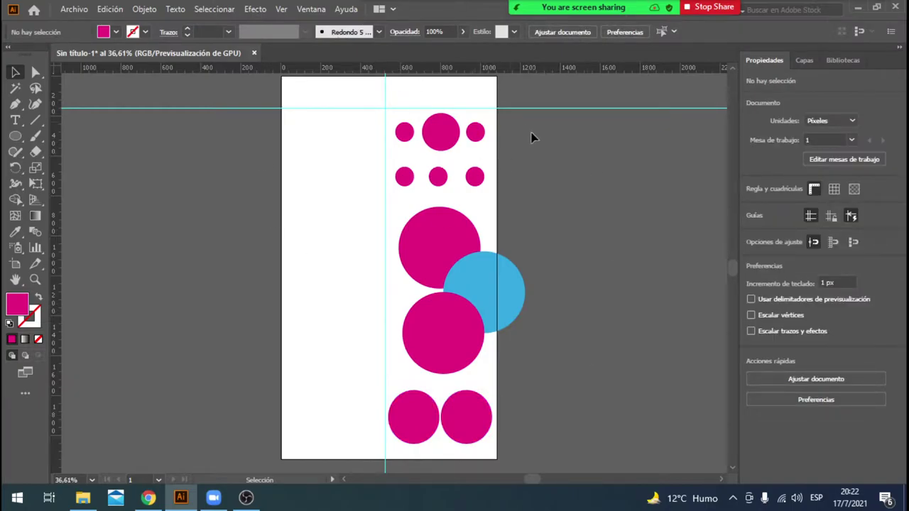
{"action": "left_click", "coordinate": [15, 136]}
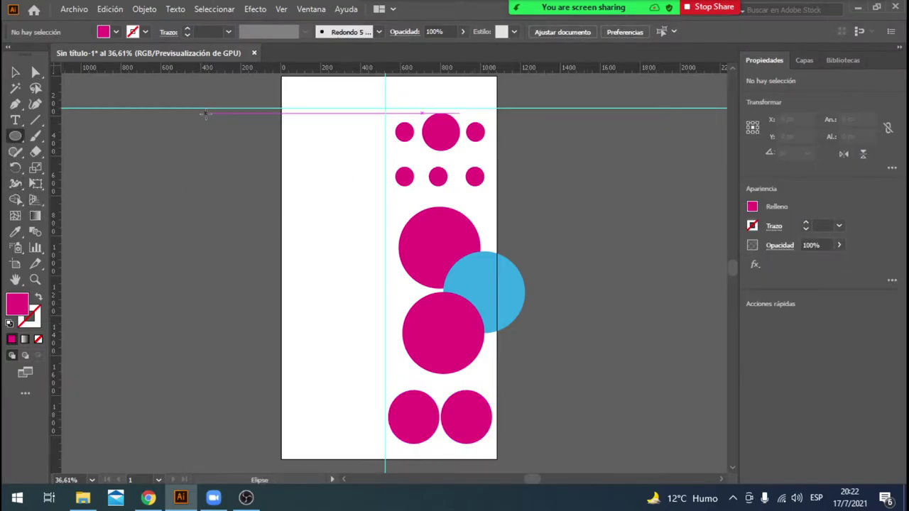
{"action": "mouse_move", "coordinate": [205, 123]}
{"action": "left_mouse_down"}
{"action": "mouse_move", "coordinate": [386, 381]}
{"action": "mouse_move", "coordinate": [394, 414]}
{"action": "mouse_move", "coordinate": [390, 311]}
{"action": "left_mouse_up"}
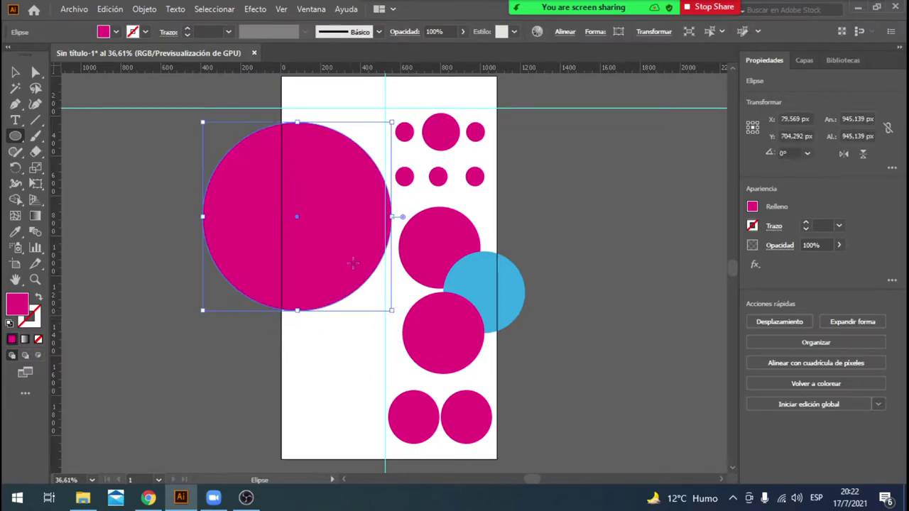
{"action": "left_click", "coordinate": [15, 72]}
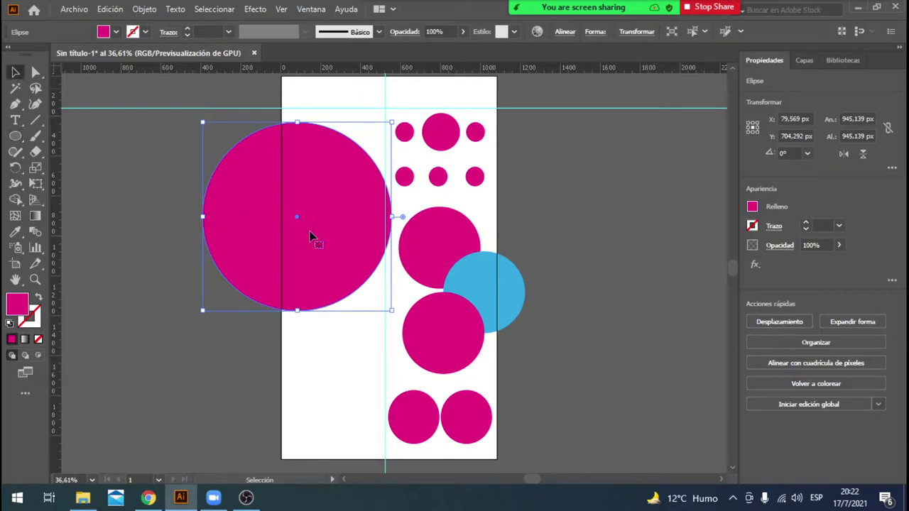
{"action": "mouse_move", "coordinate": [362, 254]}
{"action": "left_mouse_down"}
{"action": "mouse_move", "coordinate": [340, 308]}
{"action": "mouse_move", "coordinate": [322, 293]}
{"action": "left_mouse_up"}
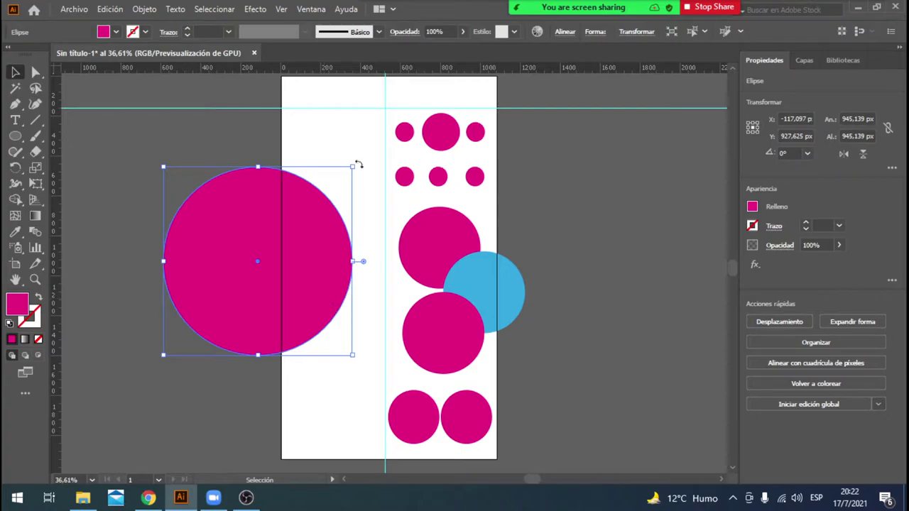
{"action": "left_click", "coordinate": [354, 134]}
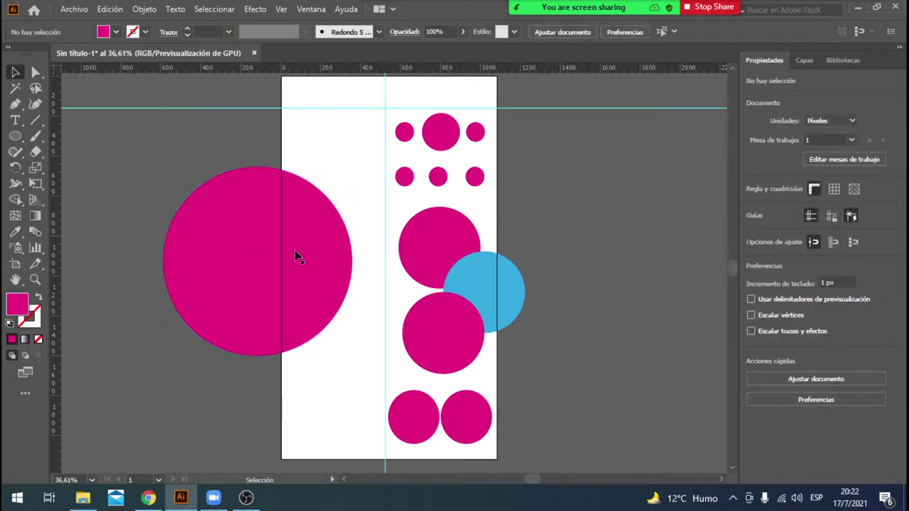
{"action": "left_click_drag", "start_coordinate": [309, 248], "coordinate": [348, 254]}
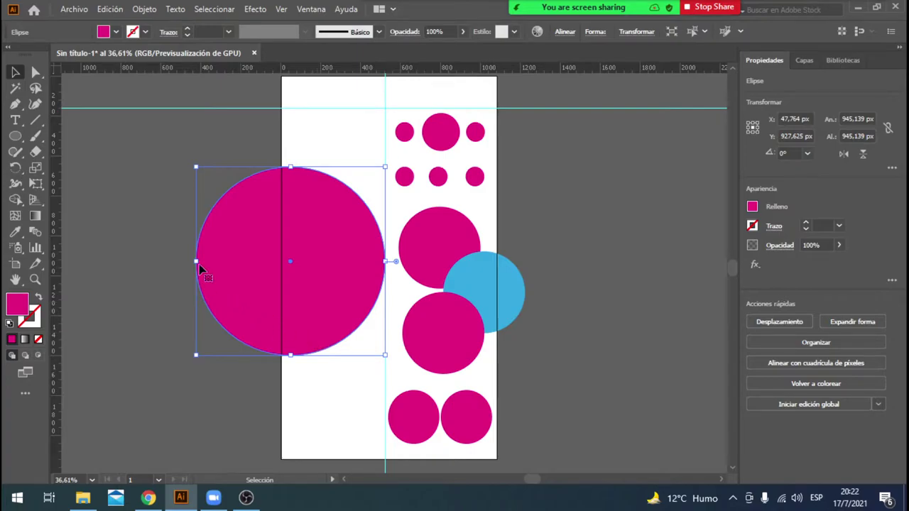
{"action": "left_click", "coordinate": [96, 243]}
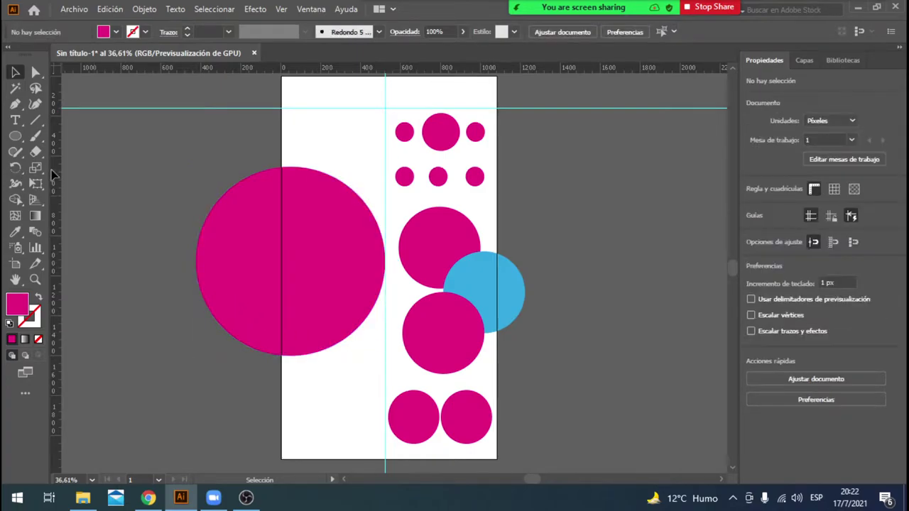
{"action": "left_click_drag", "start_coordinate": [356, 284], "coordinate": [236, 294]}
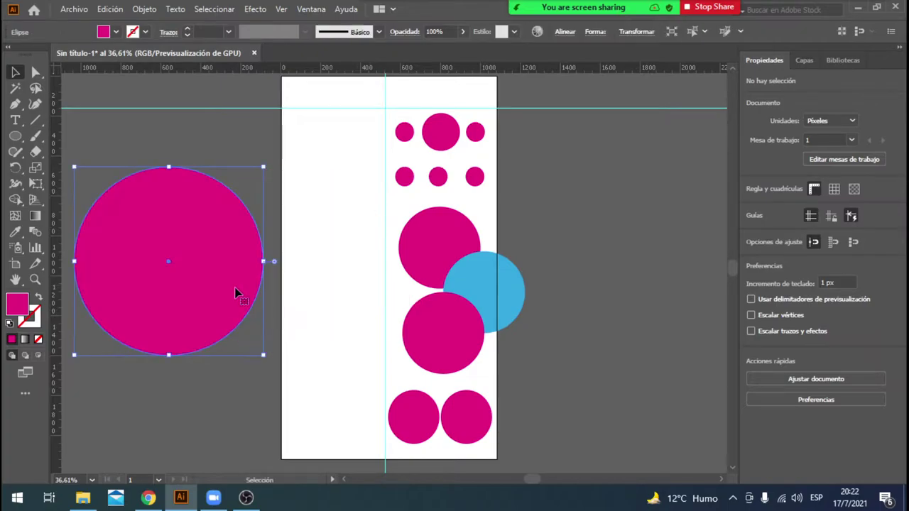
{"action": "key", "text": "Delete"}
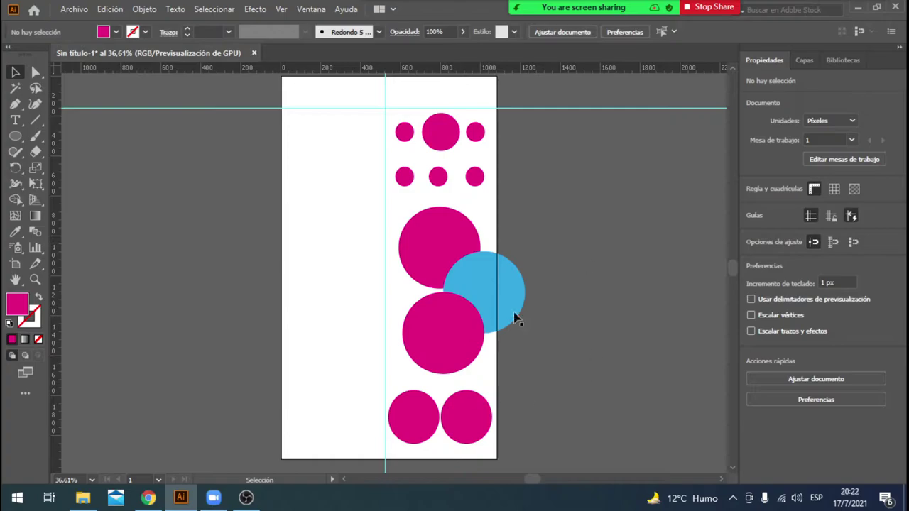
{"action": "left_click", "coordinate": [497, 313]}
{"action": "left_click", "coordinate": [458, 345]}
{"action": "left_click", "coordinate": [428, 259]}
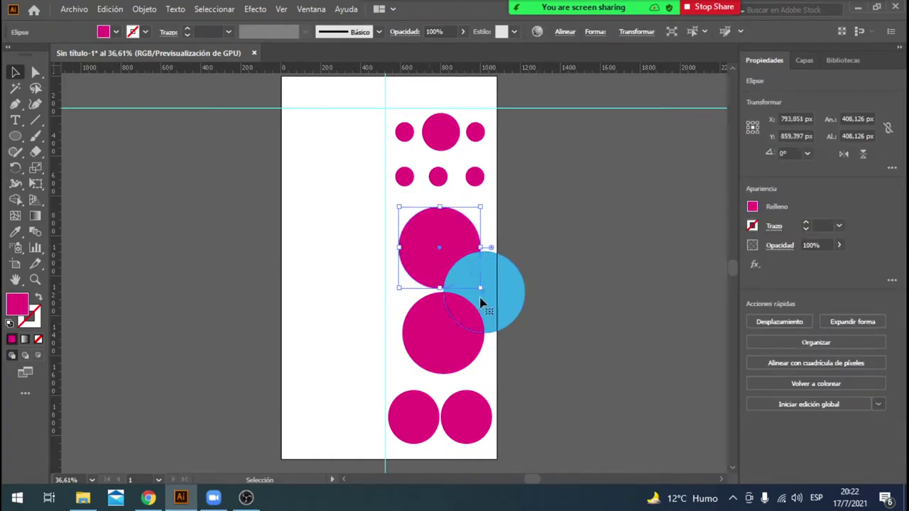
{"action": "left_click", "coordinate": [481, 301]}
{"action": "left_click", "coordinate": [470, 359]}
{"action": "left_click", "coordinate": [458, 422]}
{"action": "left_click", "coordinate": [416, 419]}
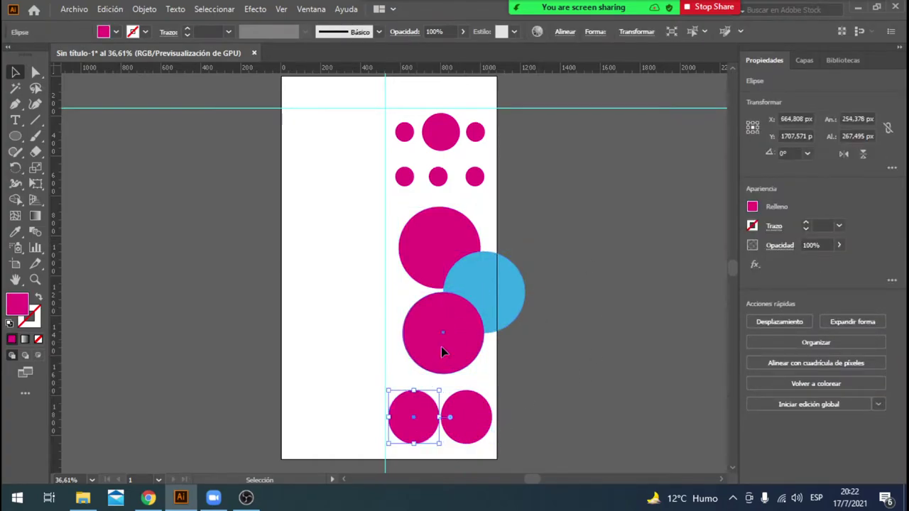
{"action": "left_click", "coordinate": [440, 346]}
{"action": "left_click", "coordinate": [518, 278]}
{"action": "left_click", "coordinate": [460, 240]}
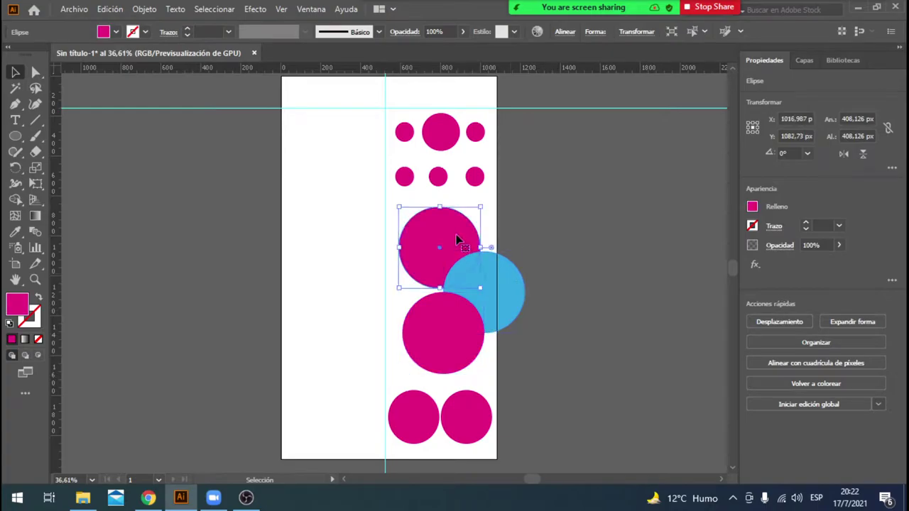
{"action": "left_click", "coordinate": [438, 177]}
{"action": "left_click_drag", "start_coordinate": [480, 184], "coordinate": [429, 183]}
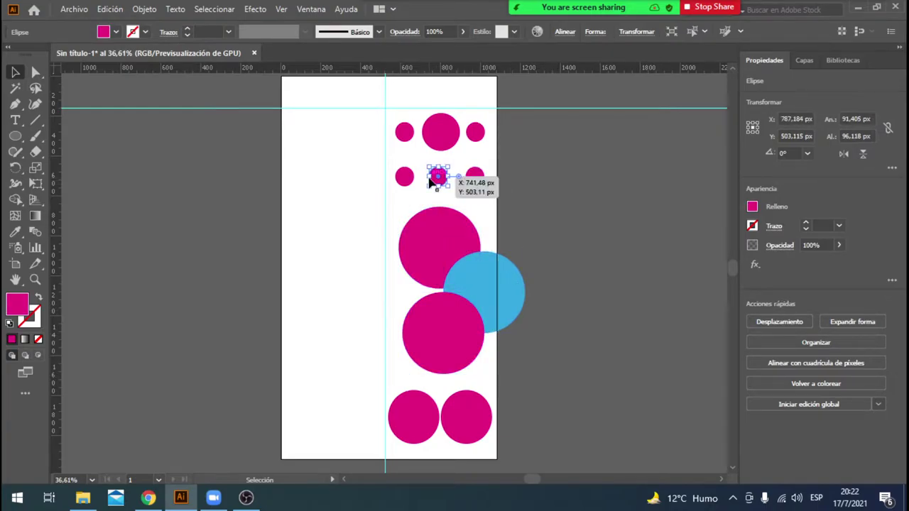
{"action": "left_click", "coordinate": [618, 188]}
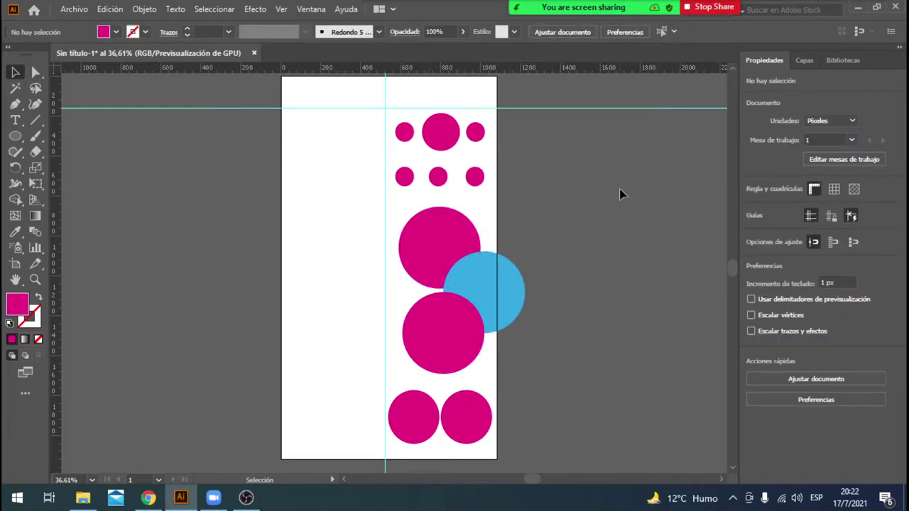
{"action": "left_click", "coordinate": [35, 119]}
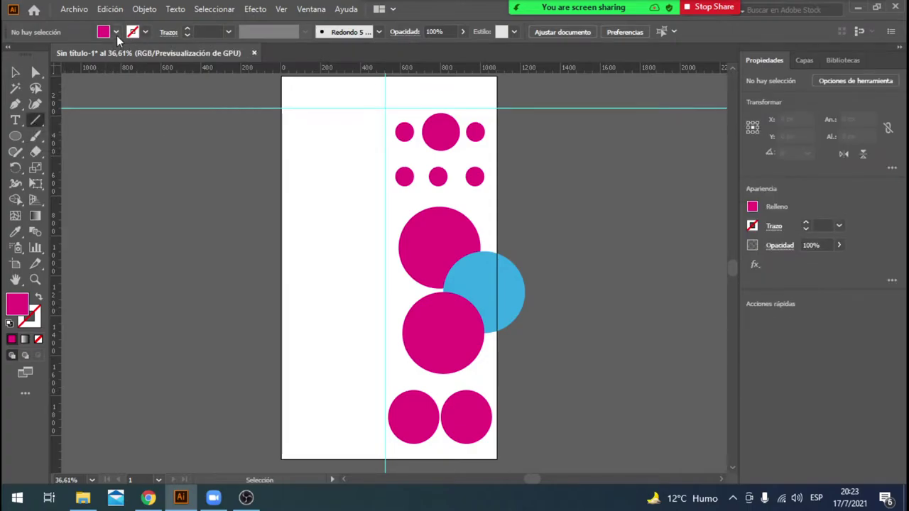
Set the fill to None and the stroke to black 2 pt.
{"action": "left_click", "coordinate": [116, 32]}
{"action": "left_click", "coordinate": [10, 51]}
{"action": "left_click", "coordinate": [593, 10]}
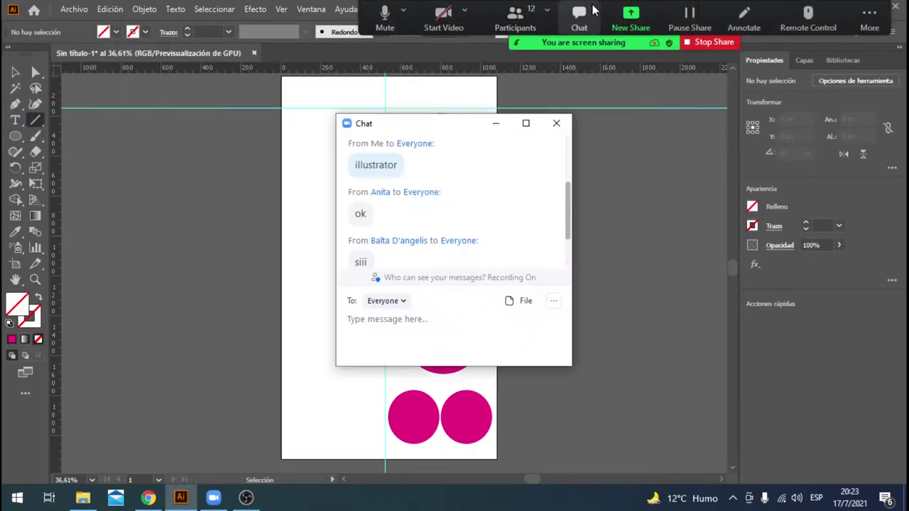
{"action": "left_click", "coordinate": [496, 122]}
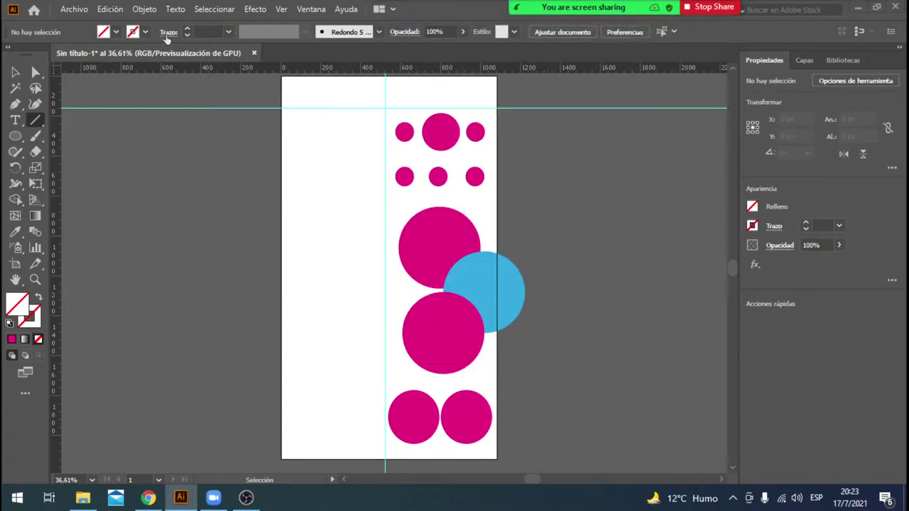
{"action": "left_click", "coordinate": [187, 29]}
{"action": "left_click", "coordinate": [145, 32]}
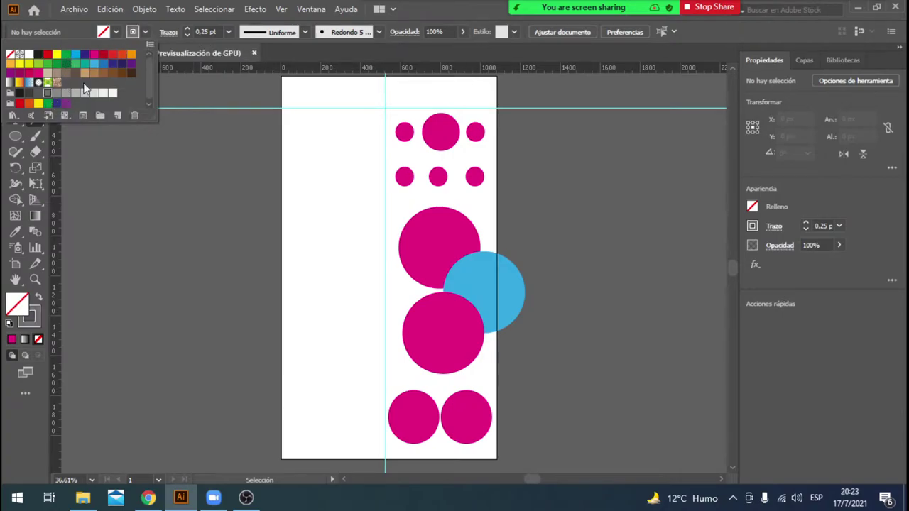
{"action": "left_click", "coordinate": [188, 30]}
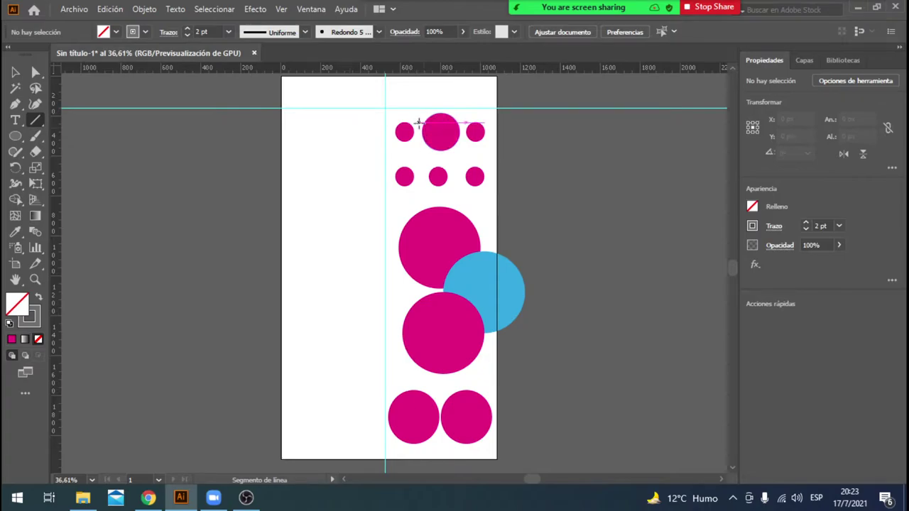
Draw two vertical divider lines between the columns of the top dots.
{"action": "left_click_drag", "start_coordinate": [418, 122], "coordinate": [418, 183]}
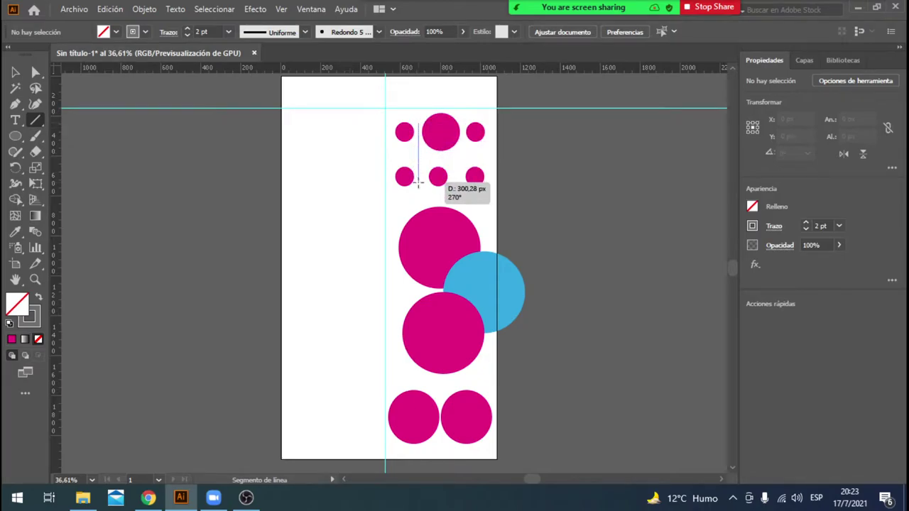
{"action": "left_click_drag", "start_coordinate": [418, 183], "coordinate": [418, 186]}
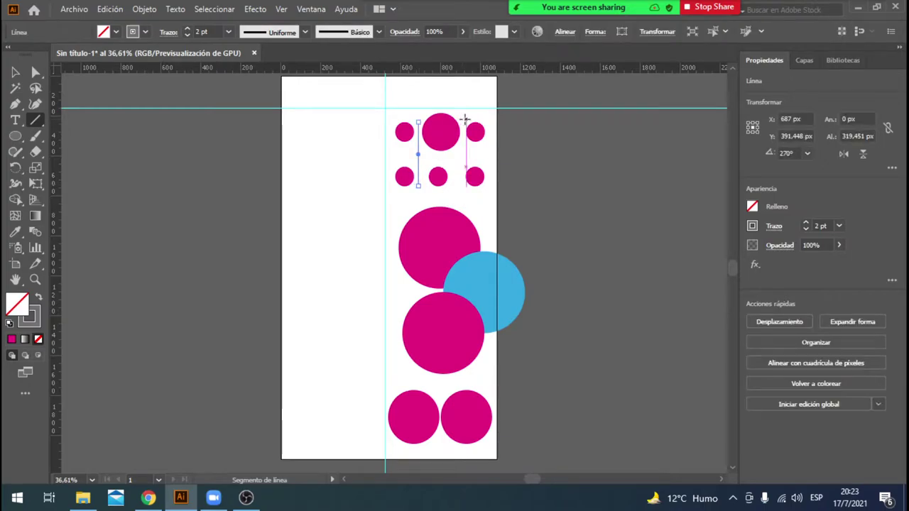
{"action": "left_click_drag", "start_coordinate": [460, 119], "coordinate": [462, 188]}
{"action": "key", "text": "v"}
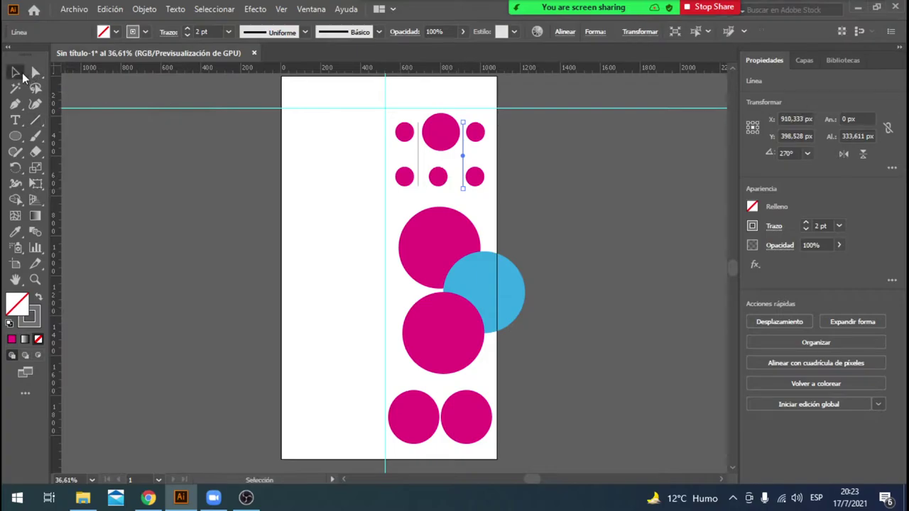
{"action": "left_click", "coordinate": [474, 132]}
{"action": "left_click", "coordinate": [420, 157]}
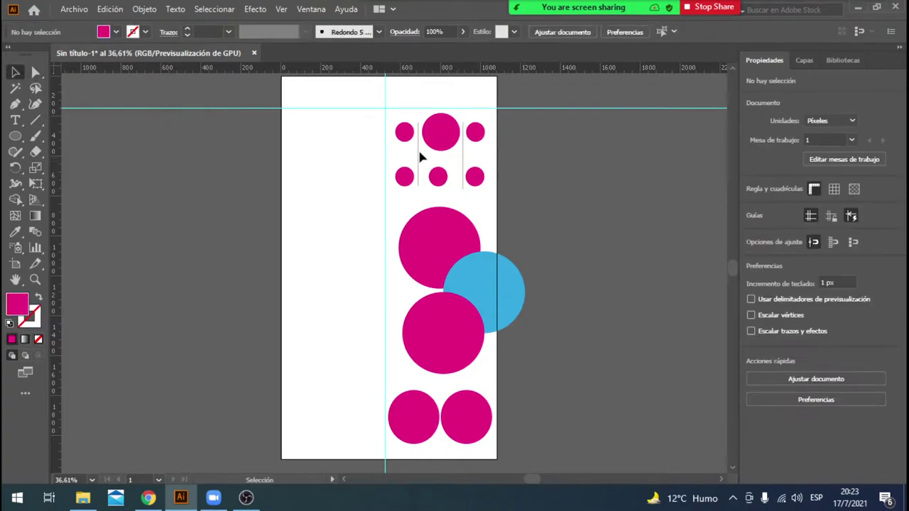
Draw horizontal lines between the dot rows and above the top circles.
{"action": "left_click", "coordinate": [35, 120]}
{"action": "left_click_drag", "start_coordinate": [393, 155], "coordinate": [489, 155]}
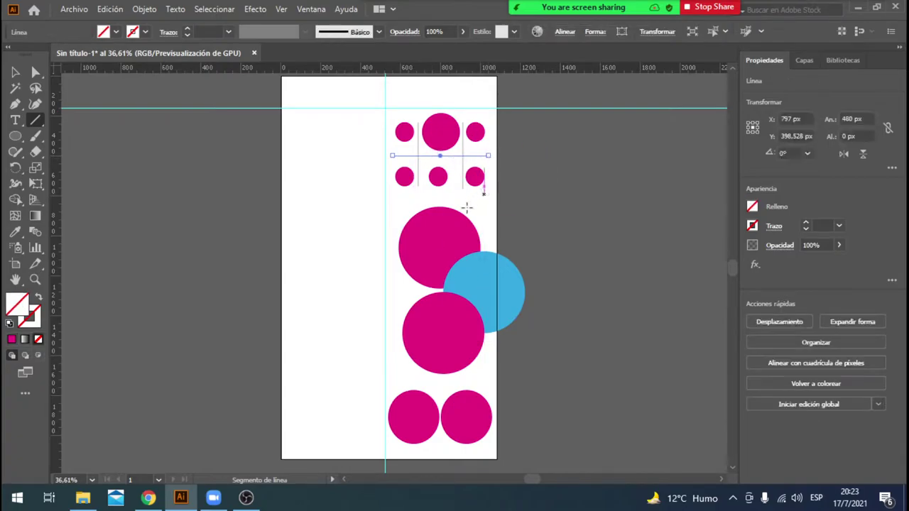
{"action": "left_click_drag", "start_coordinate": [396, 122], "coordinate": [392, 248]}
{"action": "left_click_drag", "start_coordinate": [475, 235], "coordinate": [481, 189]}
{"action": "left_click_drag", "start_coordinate": [389, 113], "coordinate": [487, 113]}
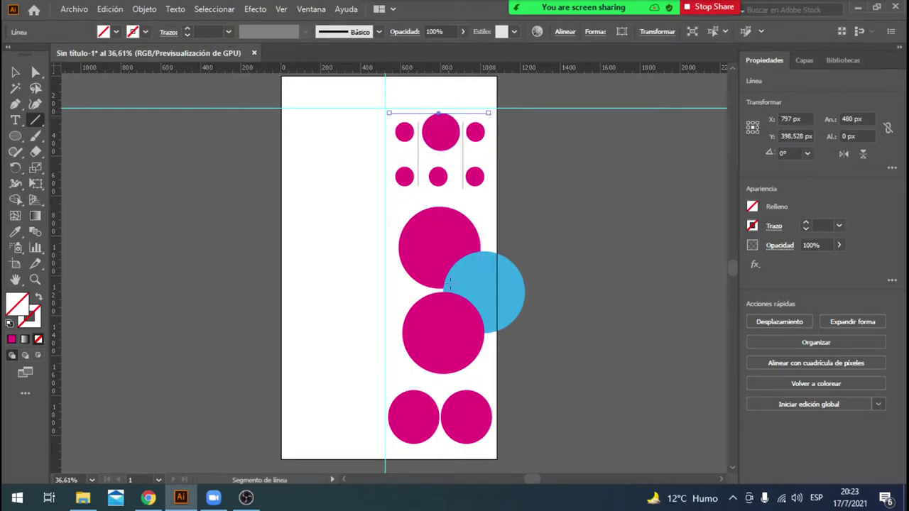
Draw horizontal divider lines below and above the bottom circles and make them grey.
{"action": "mouse_move", "coordinate": [490, 446]}
{"action": "left_mouse_down"}
{"action": "mouse_move", "coordinate": [491, 385]}
{"action": "mouse_move", "coordinate": [442, 444]}
{"action": "mouse_move", "coordinate": [389, 443]}
{"action": "left_mouse_up"}
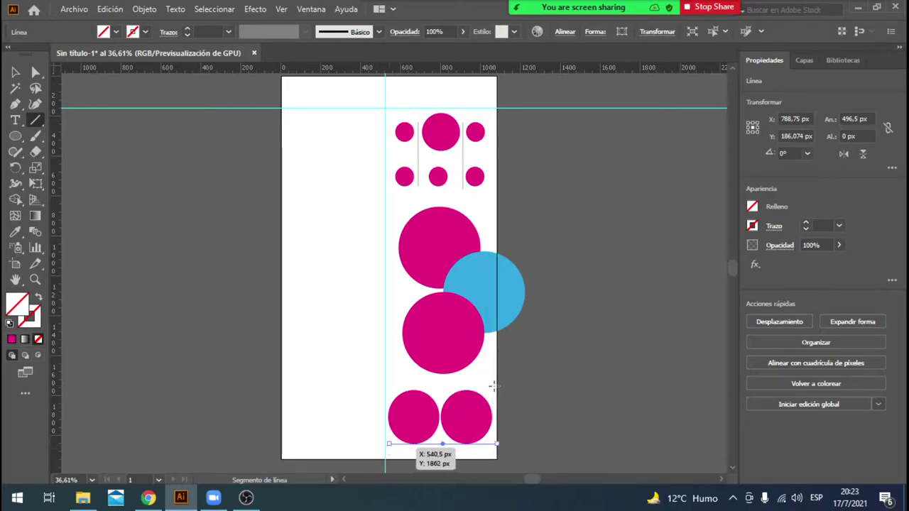
{"action": "left_click_drag", "start_coordinate": [496, 381], "coordinate": [388, 381]}
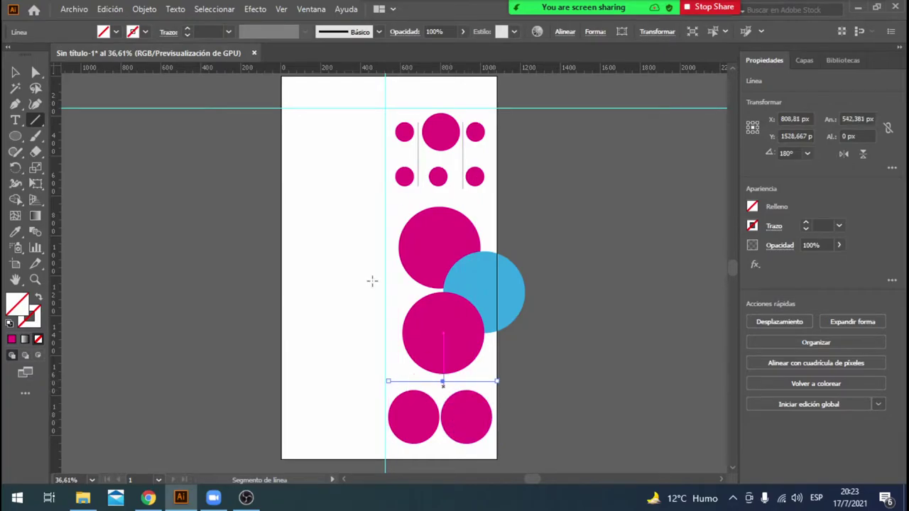
{"action": "left_click", "coordinate": [145, 31]}
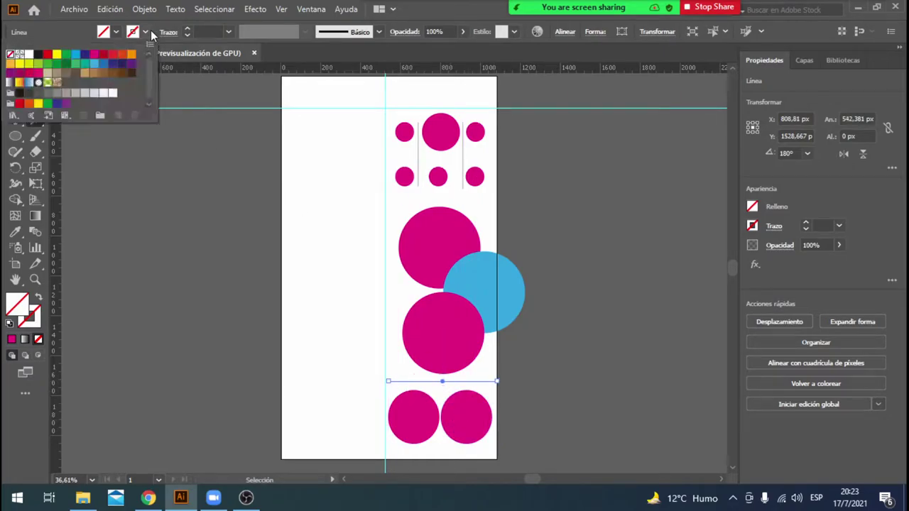
{"action": "left_click", "coordinate": [71, 94]}
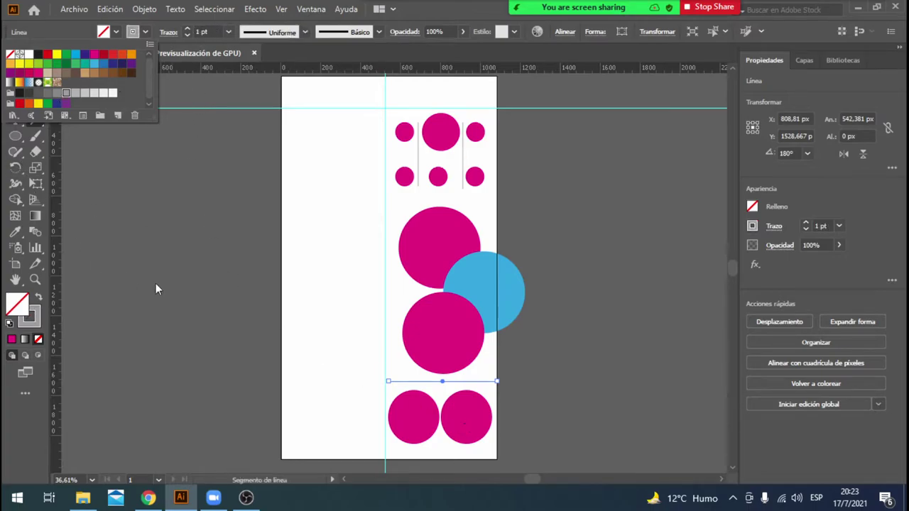
{"action": "left_click", "coordinate": [16, 72]}
Give the divider line under the bottom circles a grey stroke.
{"action": "left_click", "coordinate": [461, 434]}
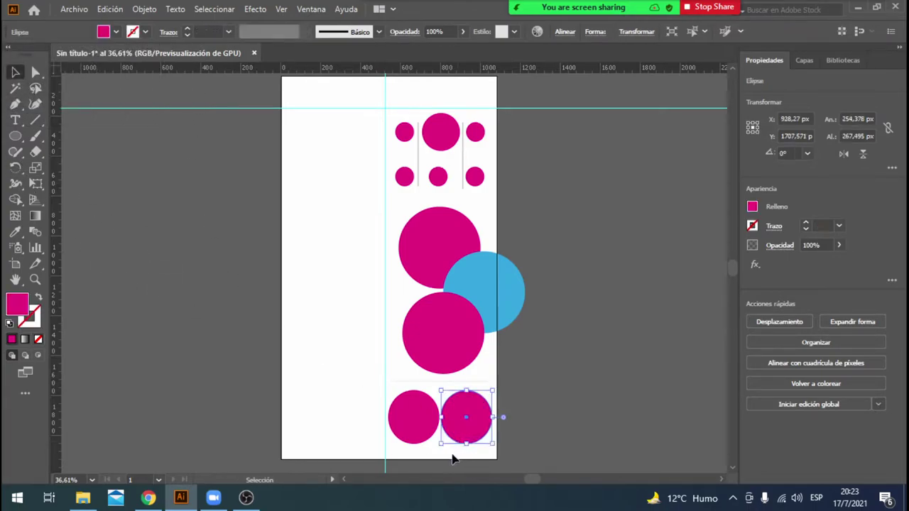
{"action": "left_click", "coordinate": [448, 462]}
{"action": "left_click", "coordinate": [443, 445]}
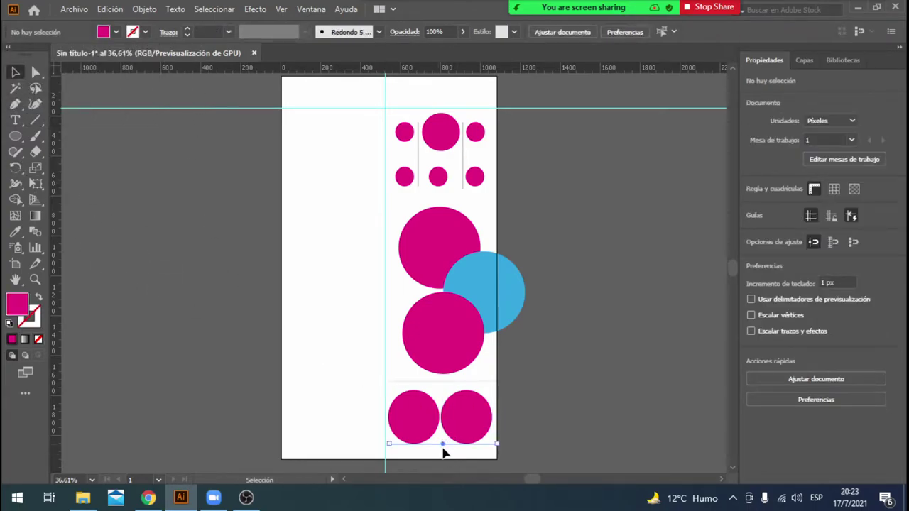
{"action": "left_click", "coordinate": [187, 29]}
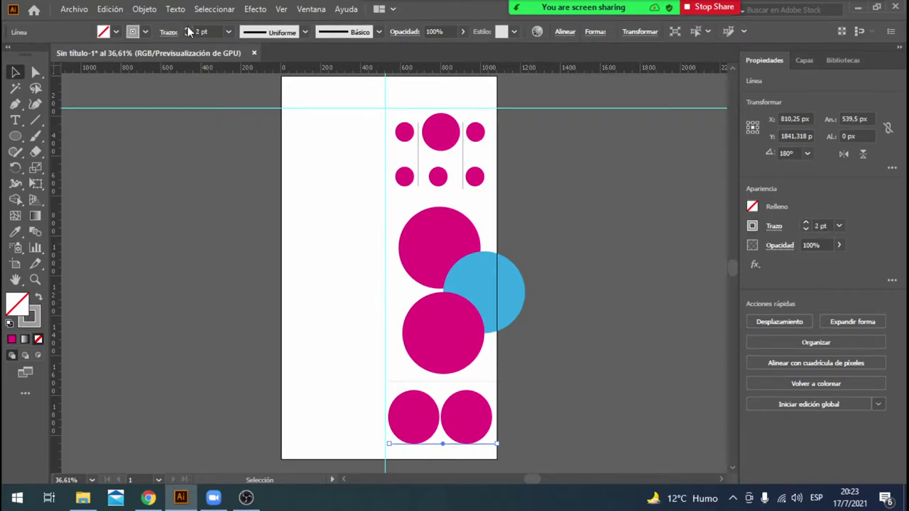
{"action": "left_click", "coordinate": [523, 368]}
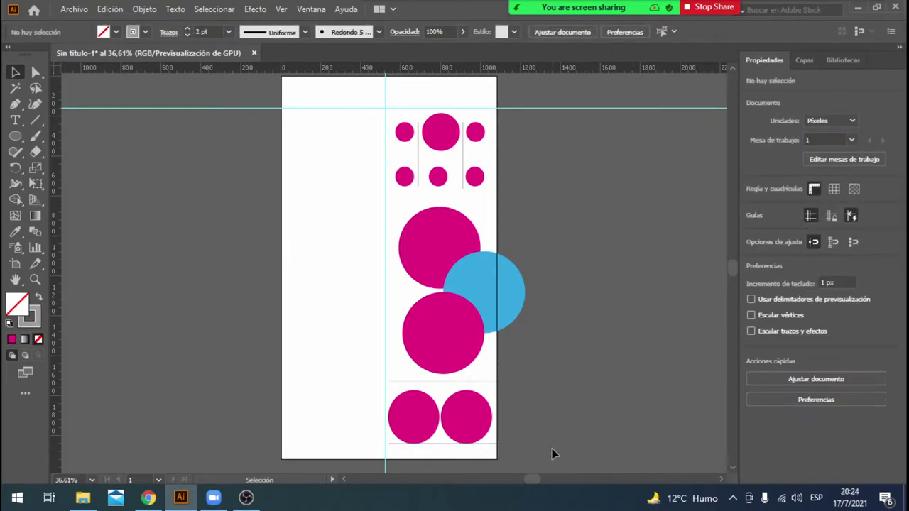
Set the dividers around the bottom circles to a 3 pt stroke.
{"action": "left_click", "coordinate": [489, 445]}
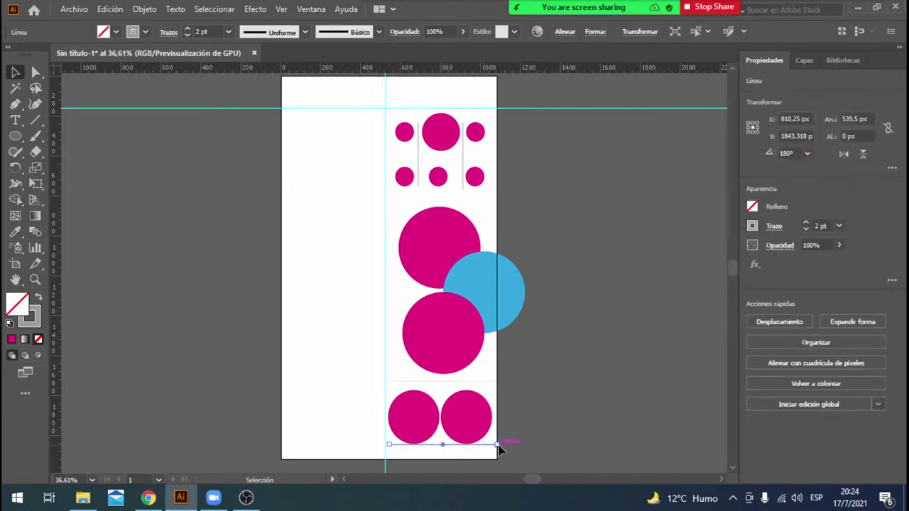
{"action": "left_click", "coordinate": [483, 380]}
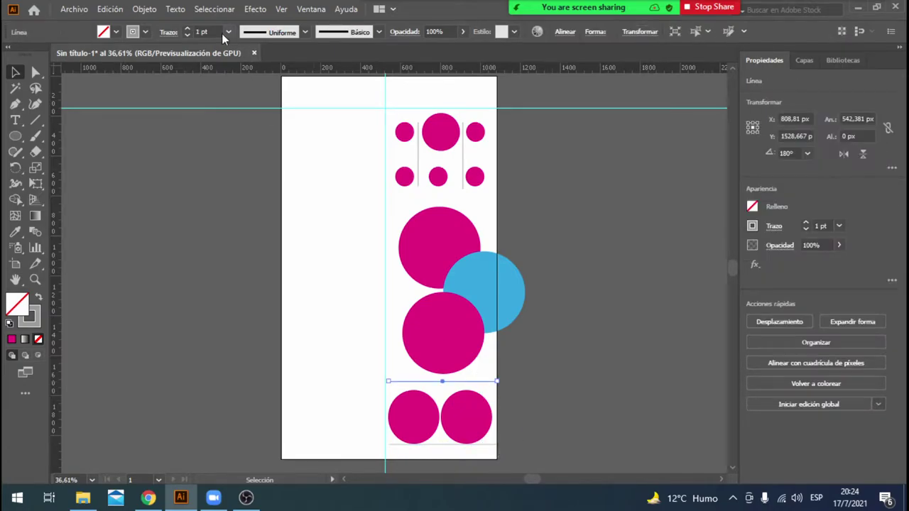
{"action": "left_click", "coordinate": [190, 31]}
{"action": "left_click", "coordinate": [191, 31]}
{"action": "left_click", "coordinate": [538, 348]}
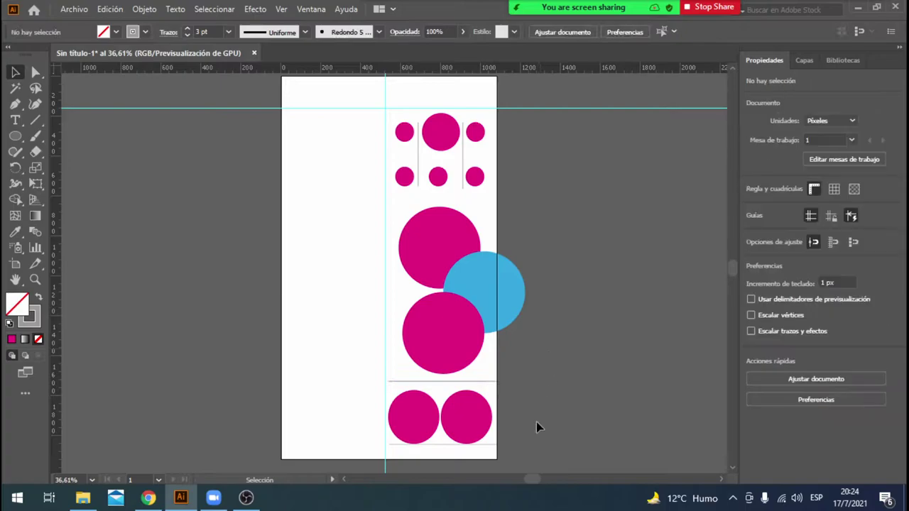
{"action": "left_click", "coordinate": [485, 444]}
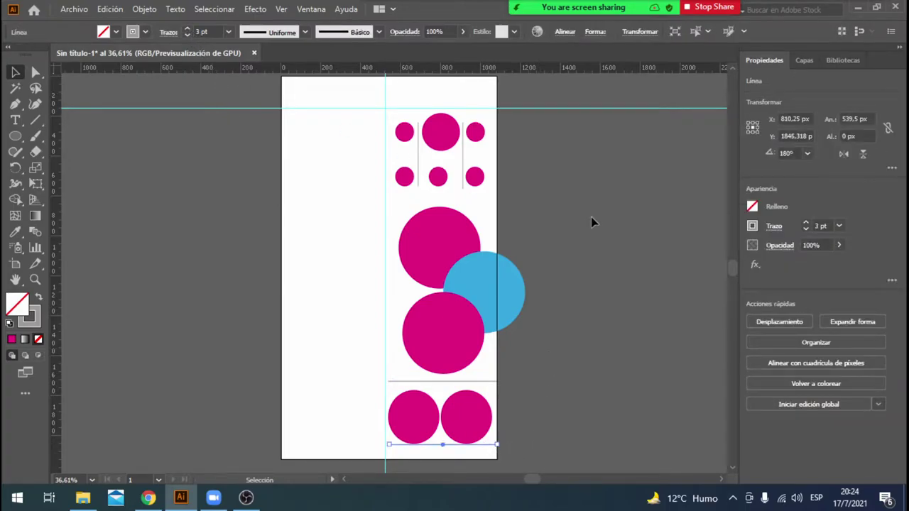
{"action": "left_click", "coordinate": [467, 163]}
{"action": "left_click", "coordinate": [462, 159]}
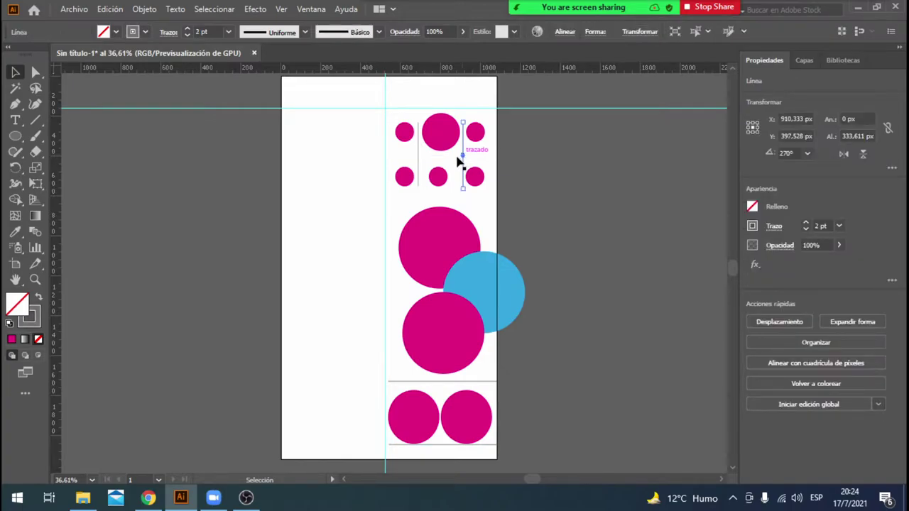
{"action": "left_click", "coordinate": [533, 169]}
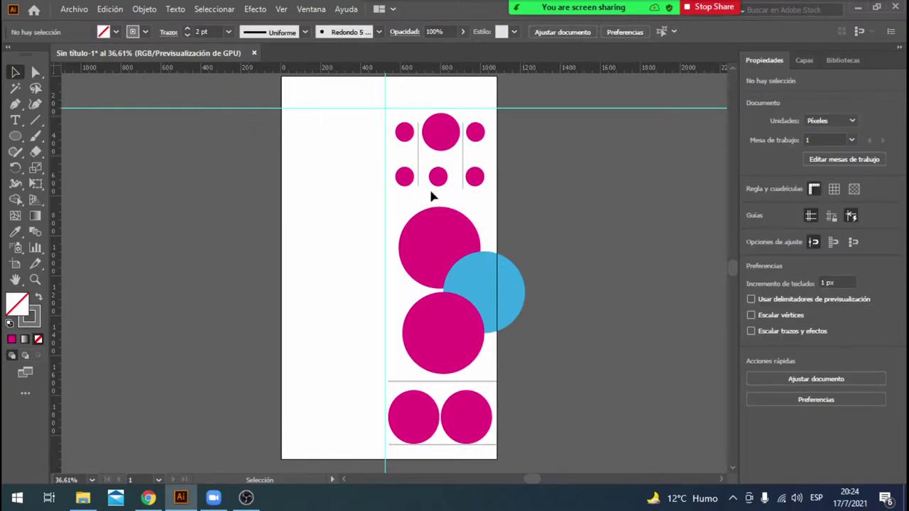
With the Line Segment tool, draw divider lines below and above the top dot rows.
{"action": "left_click", "coordinate": [36, 120]}
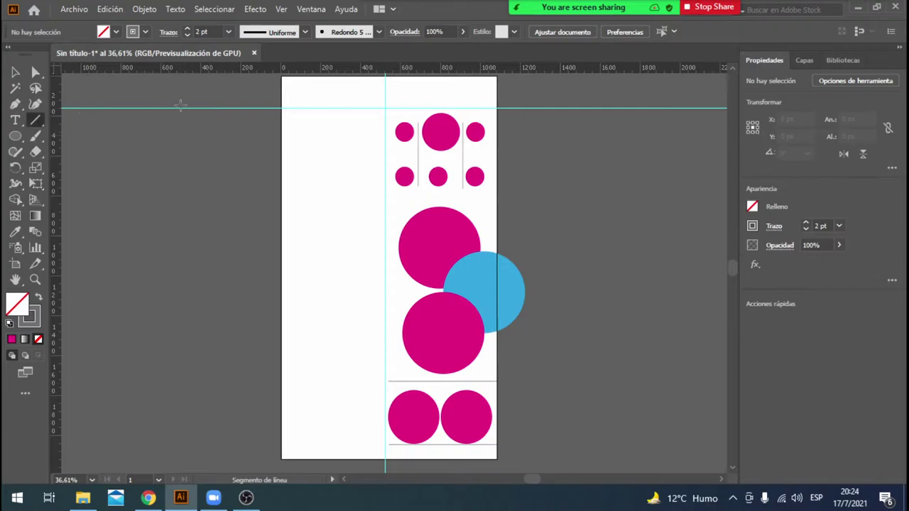
{"action": "mouse_move", "coordinate": [395, 122]}
{"action": "left_mouse_down"}
{"action": "mouse_move", "coordinate": [395, 196]}
{"action": "mouse_move", "coordinate": [491, 193]}
{"action": "left_mouse_up"}
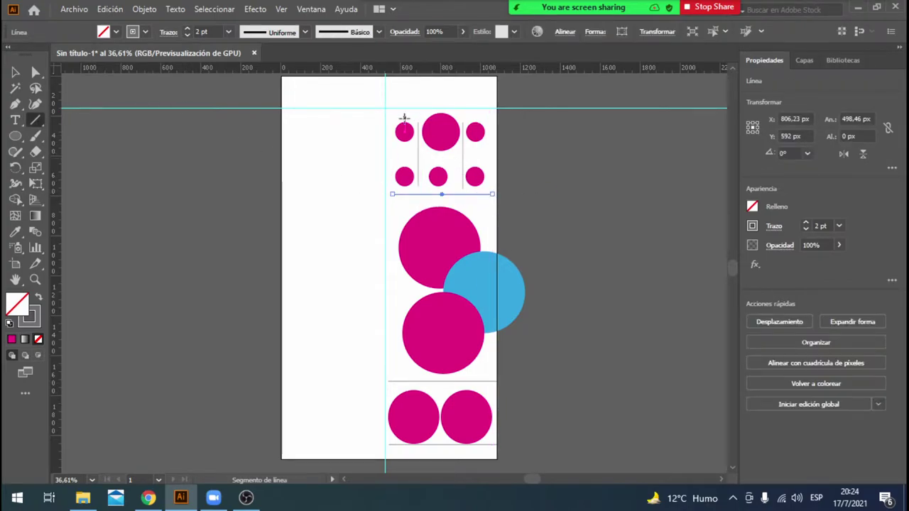
{"action": "left_click_drag", "start_coordinate": [388, 112], "coordinate": [490, 112]}
{"action": "key", "text": "v"}
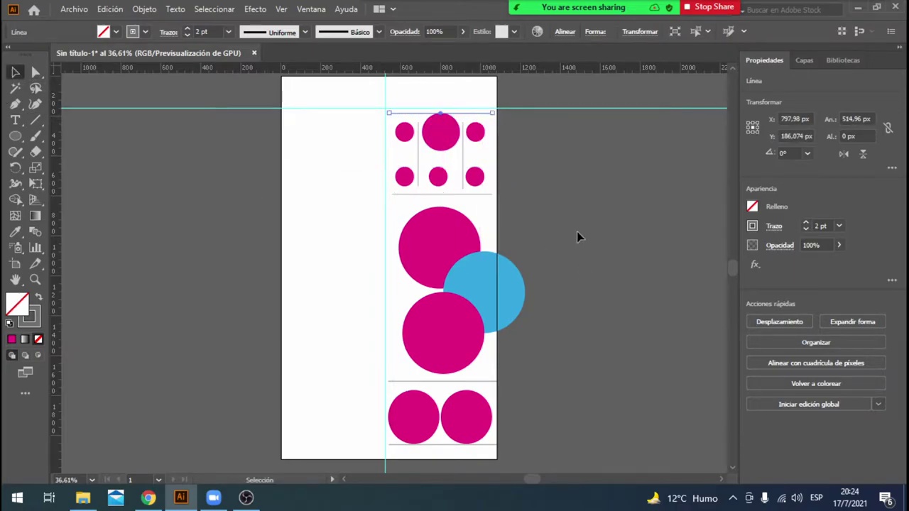
{"action": "left_click", "coordinate": [577, 232]}
Copy the upper magenta circle slightly left with no fill and a grey outline.
{"action": "left_click", "coordinate": [421, 257]}
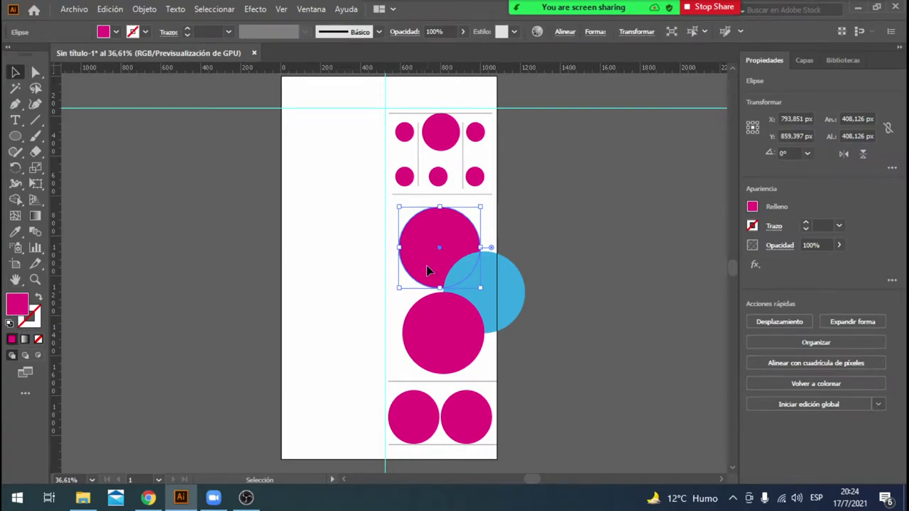
{"action": "left_click_drag", "start_coordinate": [426, 267], "coordinate": [421, 266]}
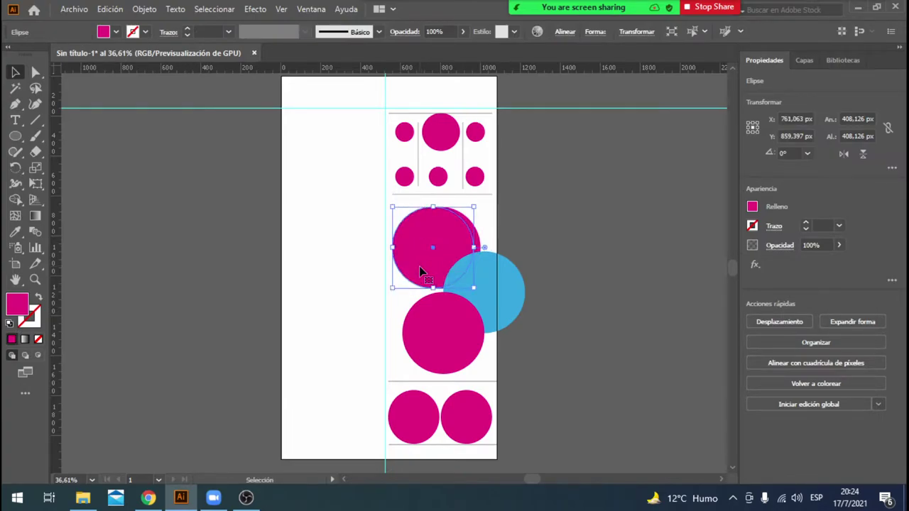
{"action": "left_click", "coordinate": [115, 32]}
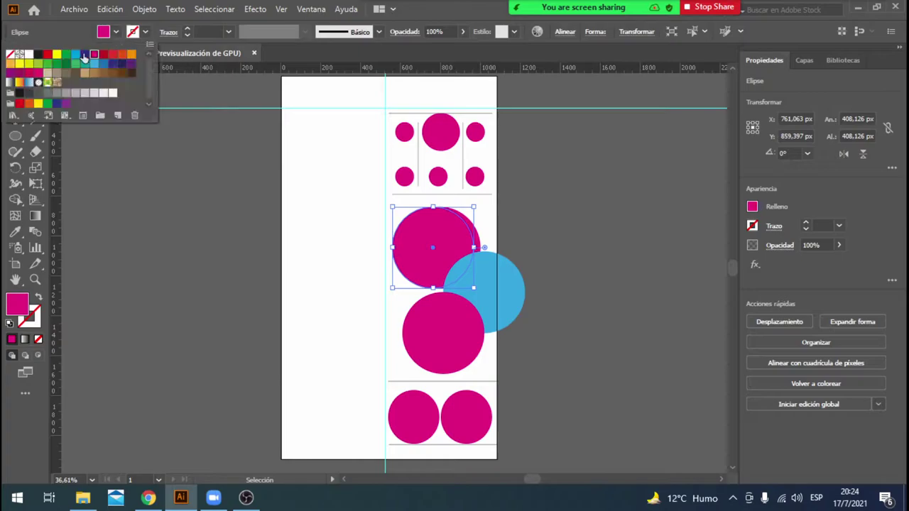
{"action": "left_click", "coordinate": [10, 55]}
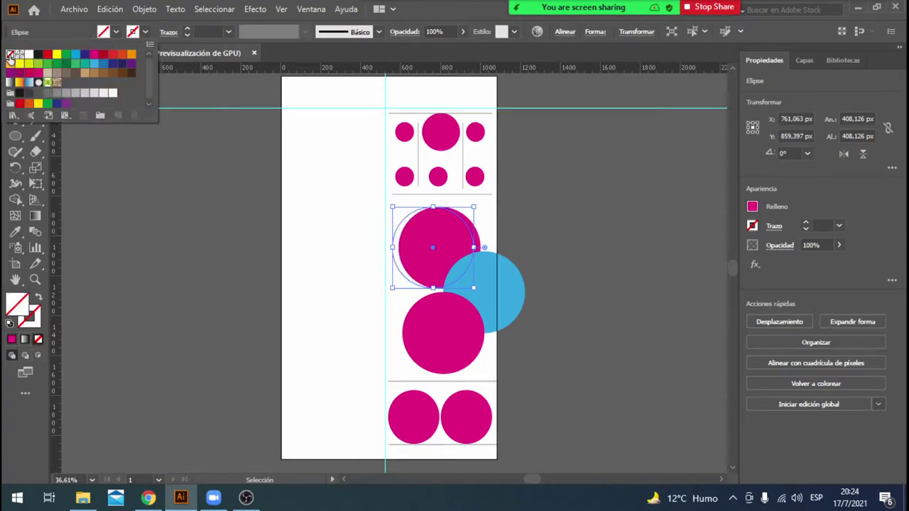
{"action": "left_click", "coordinate": [145, 32]}
{"action": "left_click", "coordinate": [44, 94]}
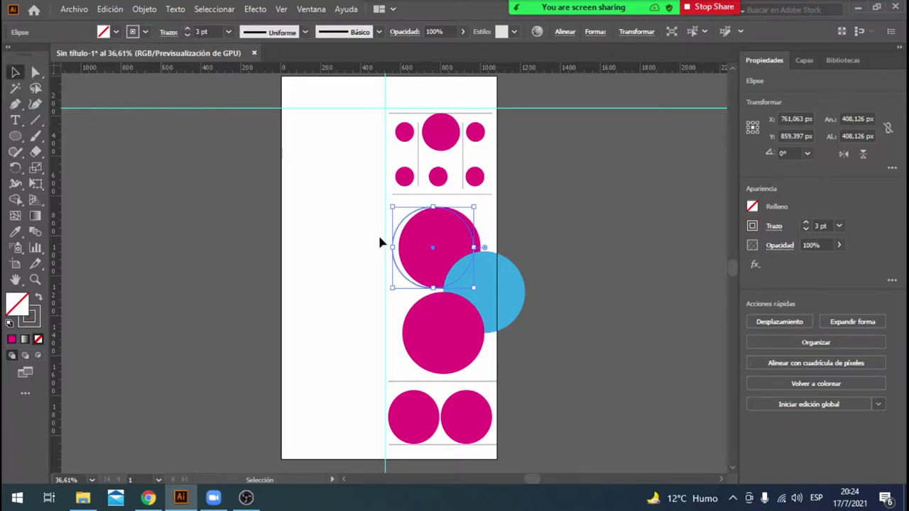
Send the outline circle to the back via Organizar > Enviar detrás.
{"action": "left_click", "coordinate": [580, 243]}
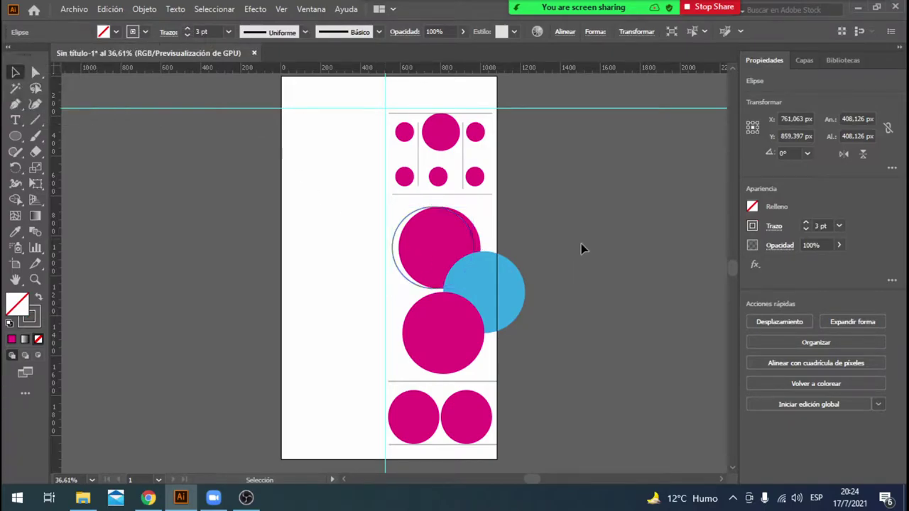
{"action": "left_click", "coordinate": [394, 247]}
{"action": "right_click", "coordinate": [394, 246]}
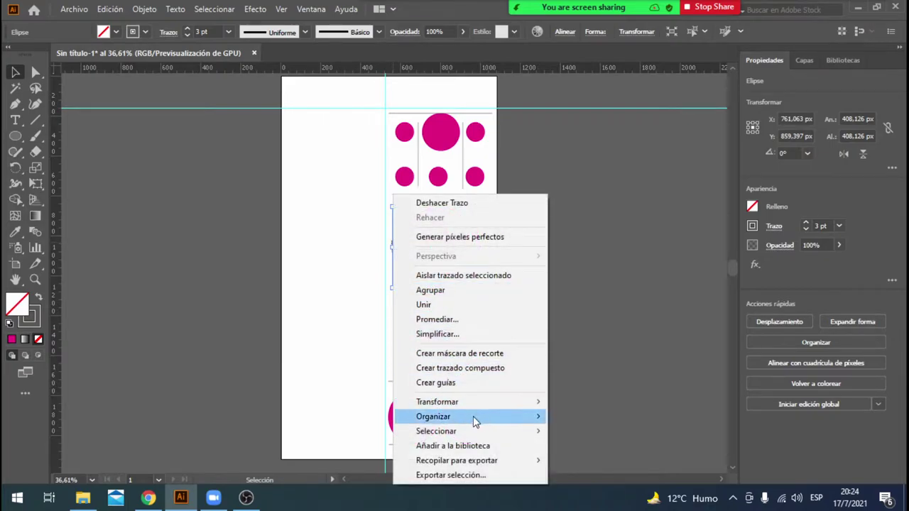
{"action": "mouse_move", "coordinate": [454, 415]}
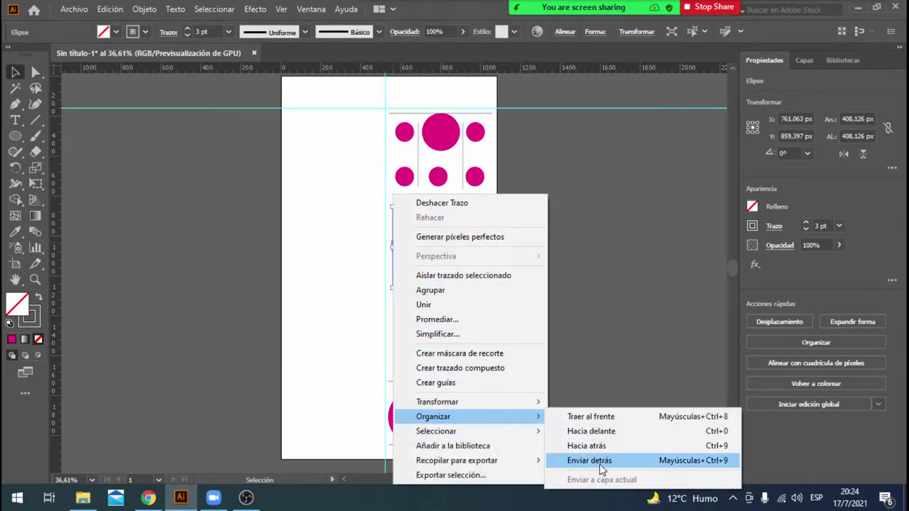
{"action": "left_click", "coordinate": [600, 461]}
{"action": "left_click", "coordinate": [585, 334]}
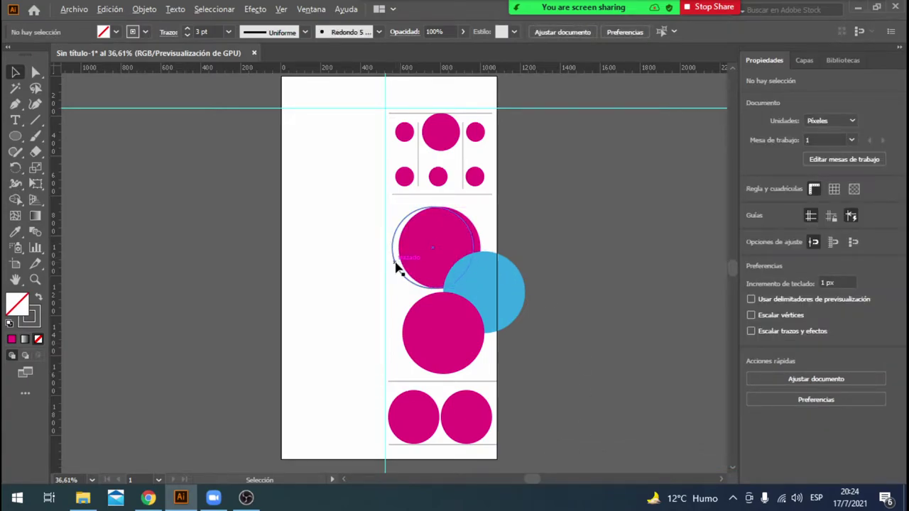
Copy the outline ring around the lower magenta circle and the blue circle.
{"action": "left_click_drag", "start_coordinate": [396, 267], "coordinate": [401, 355]}
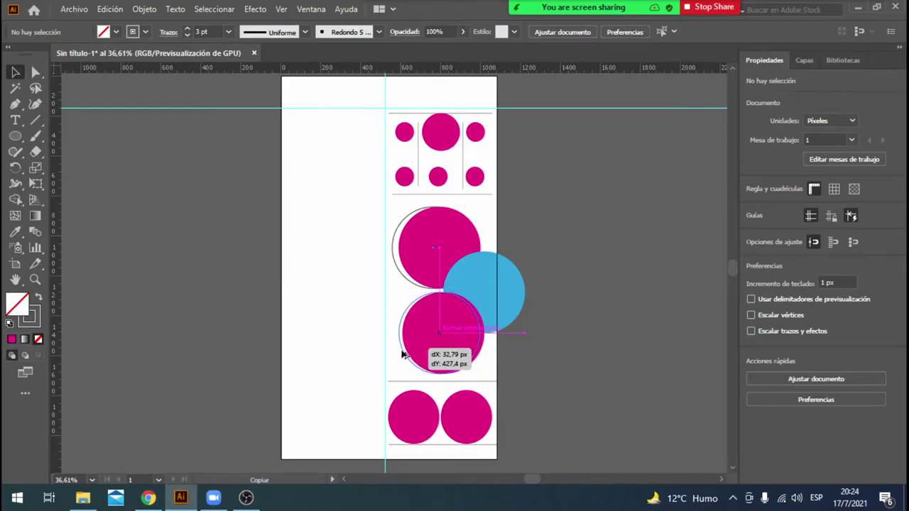
{"action": "left_click_drag", "start_coordinate": [402, 355], "coordinate": [403, 355]}
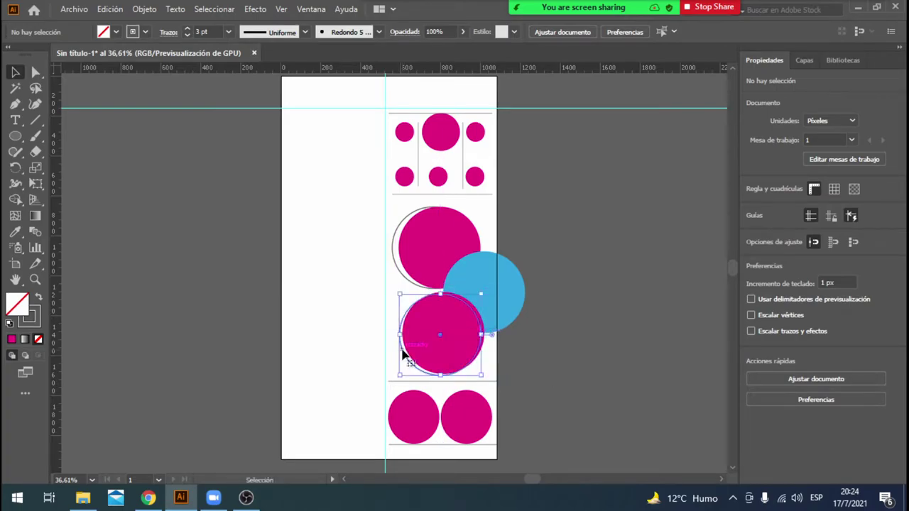
{"action": "left_click", "coordinate": [535, 349]}
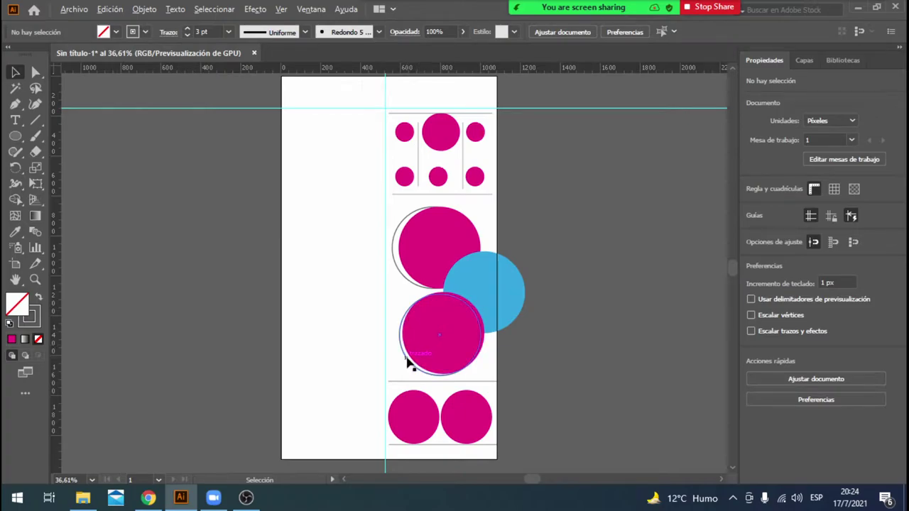
{"action": "left_click_drag", "start_coordinate": [410, 363], "coordinate": [455, 314]}
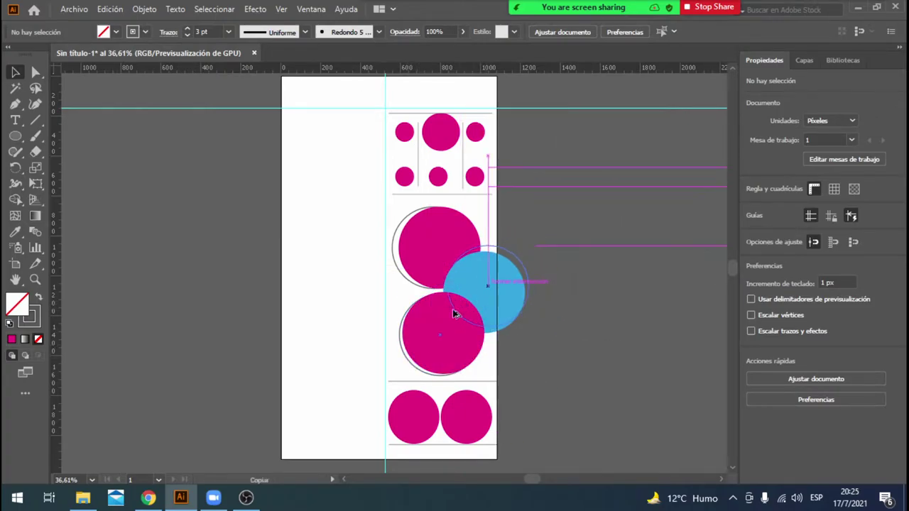
{"action": "left_click_drag", "start_coordinate": [455, 314], "coordinate": [450, 317]}
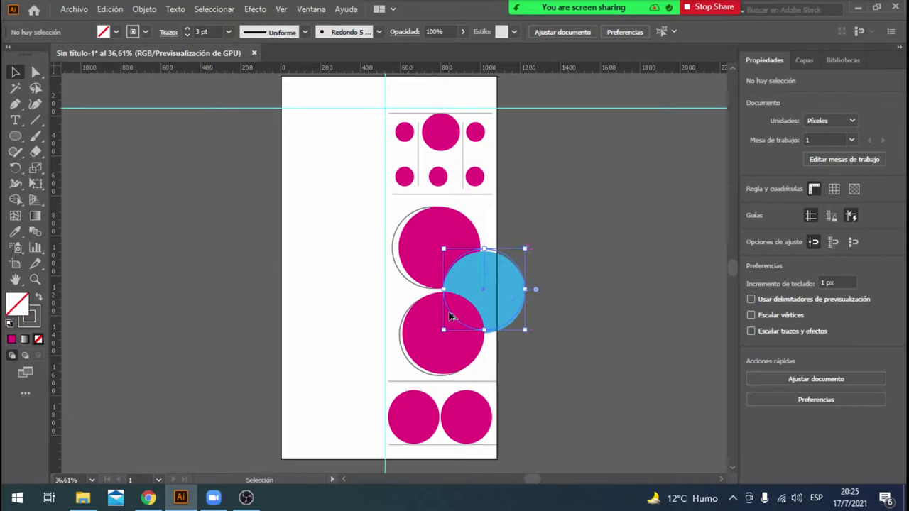
{"action": "left_click", "coordinate": [587, 244]}
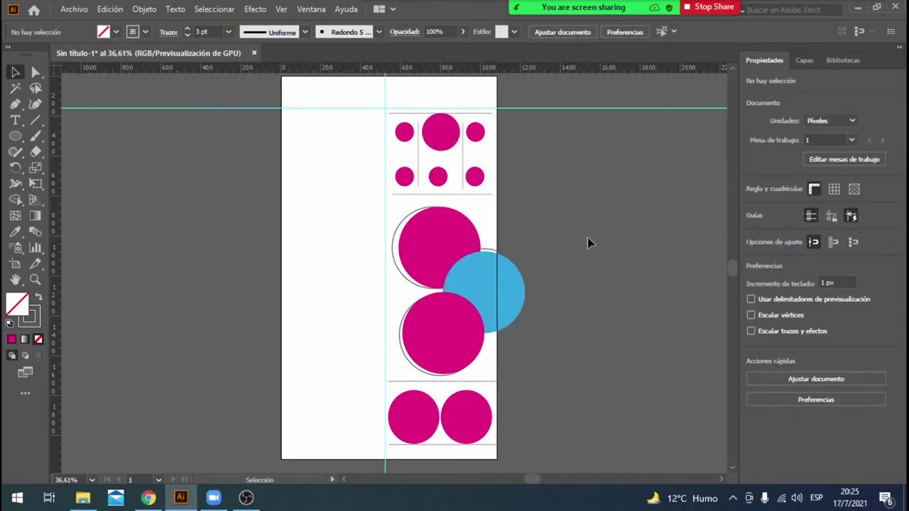
Enlarge the upper outline ring and nudge it down two steps.
{"action": "left_click", "coordinate": [403, 278]}
{"action": "left_click_drag", "start_coordinate": [477, 206], "coordinate": [485, 205]}
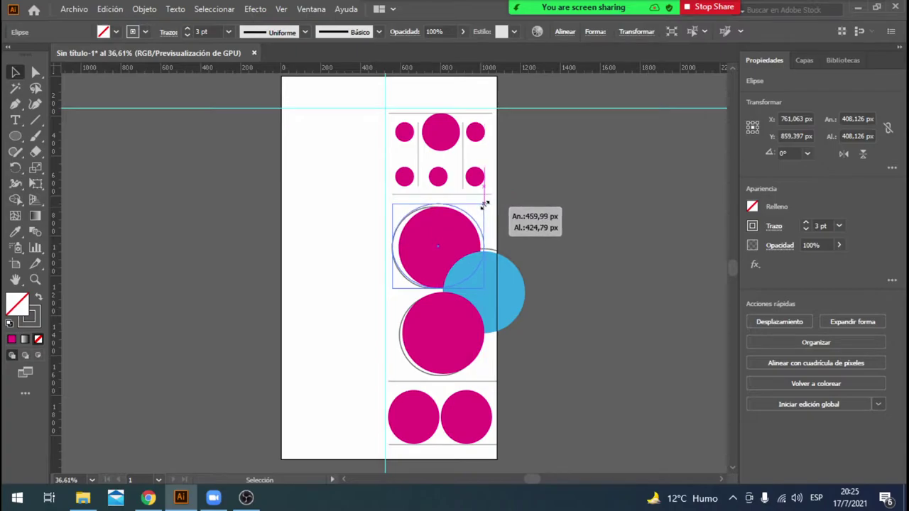
{"action": "left_click_drag", "start_coordinate": [485, 204], "coordinate": [524, 203]}
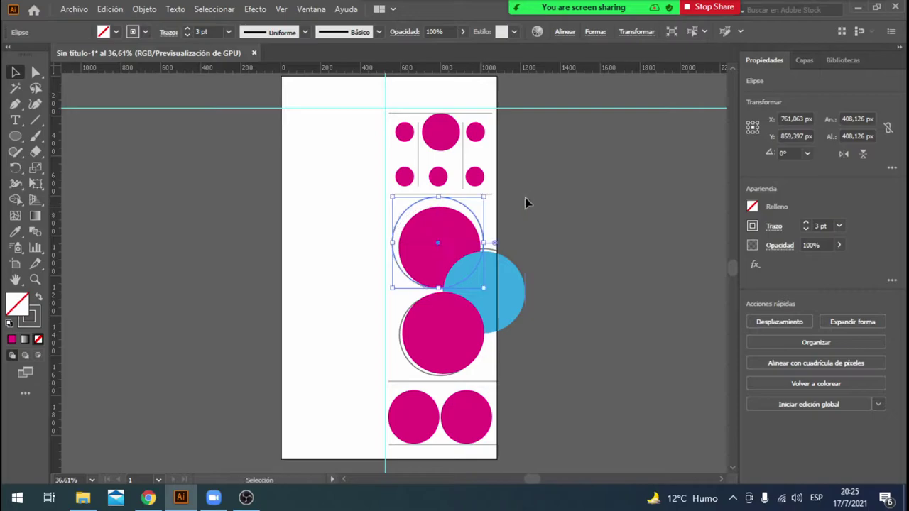
{"action": "key", "text": "Down"}
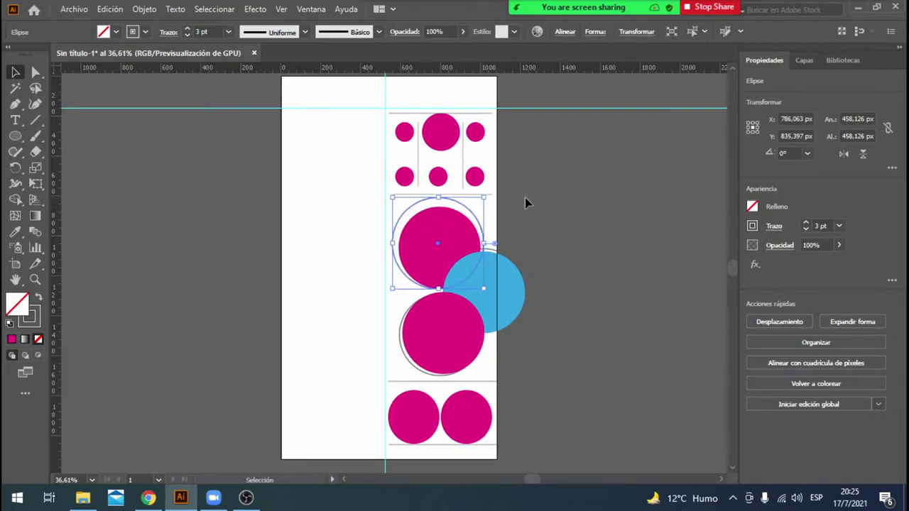
{"action": "key", "text": "Down"}
{"action": "key", "text": "Down"}
{"action": "key", "text": "Down"}
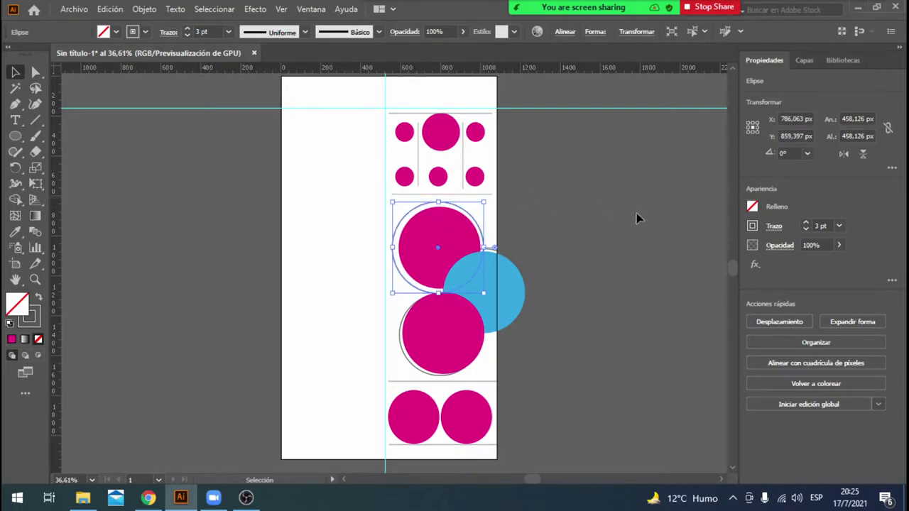
{"action": "left_click", "coordinate": [637, 219]}
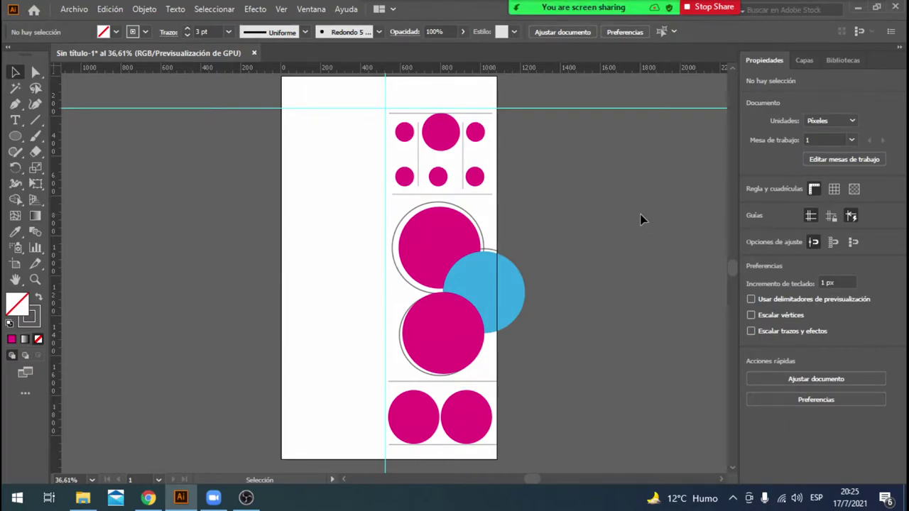
Enlarge the lower magenta circle and shift it slightly up and left.
{"action": "left_click", "coordinate": [451, 369]}
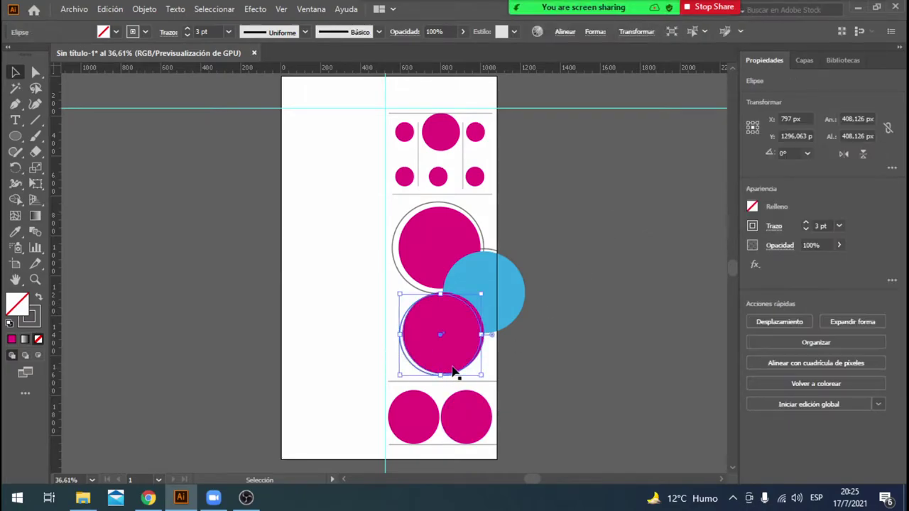
{"action": "left_click_drag", "start_coordinate": [481, 374], "coordinate": [490, 383]}
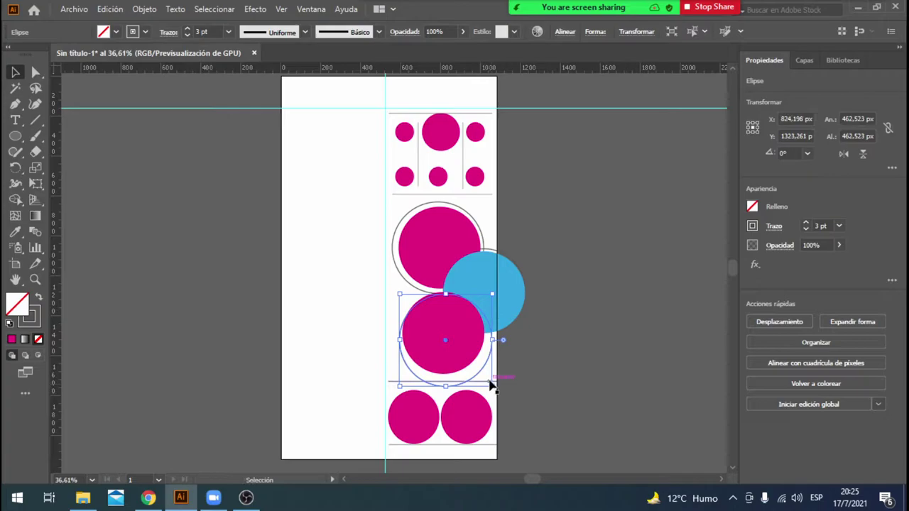
{"action": "key", "text": "Left"}
{"action": "key", "text": "Left"}
{"action": "key", "text": "Left"}
{"action": "key", "text": "Up"}
{"action": "key", "text": "Up"}
{"action": "key", "text": "Up"}
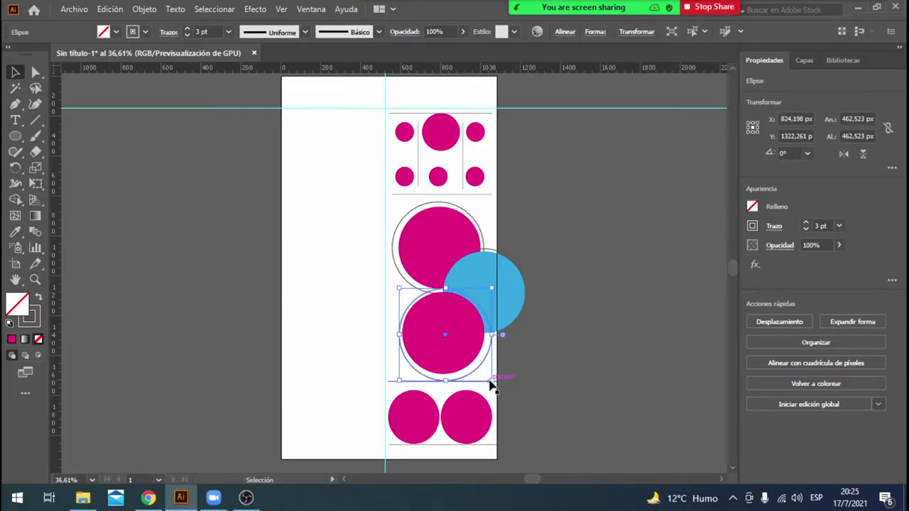
{"action": "left_click", "coordinate": [569, 324]}
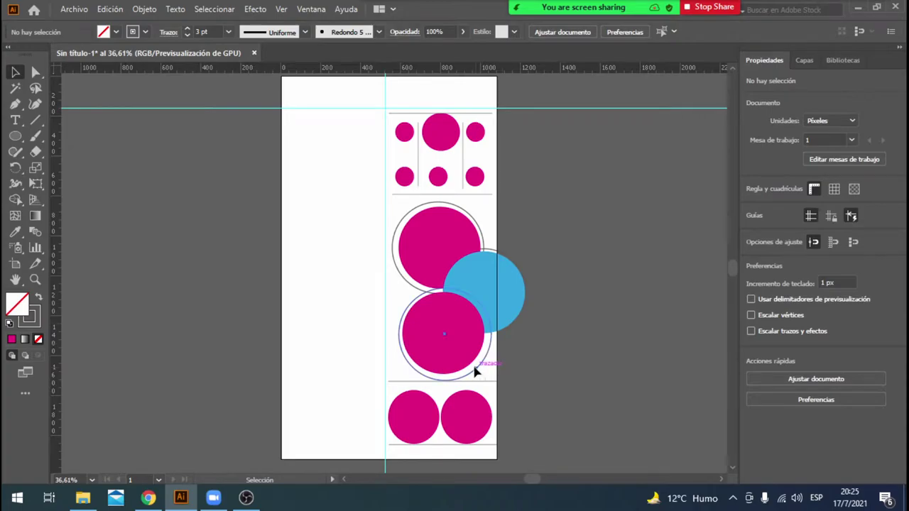
{"action": "left_click_drag", "start_coordinate": [474, 371], "coordinate": [471, 369]}
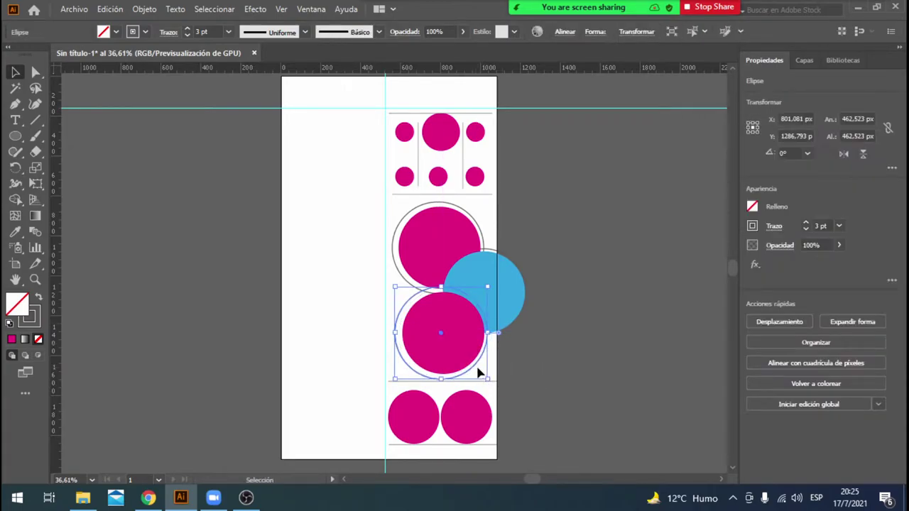
{"action": "left_click", "coordinate": [535, 416]}
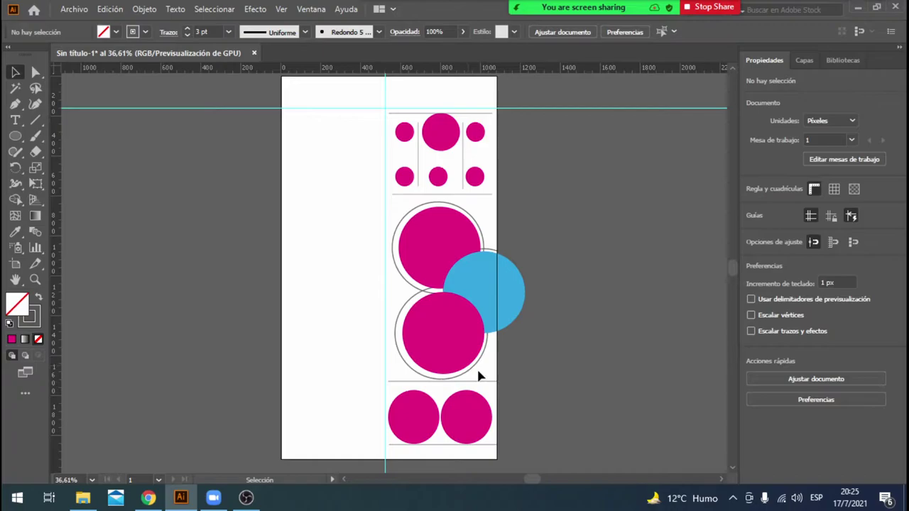
Fit a copied outline ring around the bottom-left circle and raise the top guide slightly.
{"action": "mouse_move", "coordinate": [462, 376]}
{"action": "left_mouse_down"}
{"action": "mouse_move", "coordinate": [470, 462]}
{"action": "mouse_move", "coordinate": [456, 430]}
{"action": "left_mouse_up"}
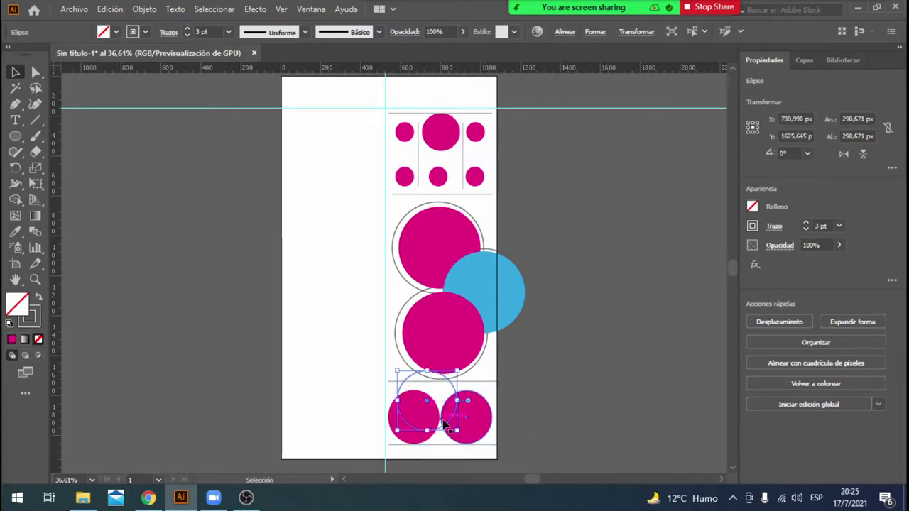
{"action": "key", "text": "Down"}
{"action": "key", "text": "Down"}
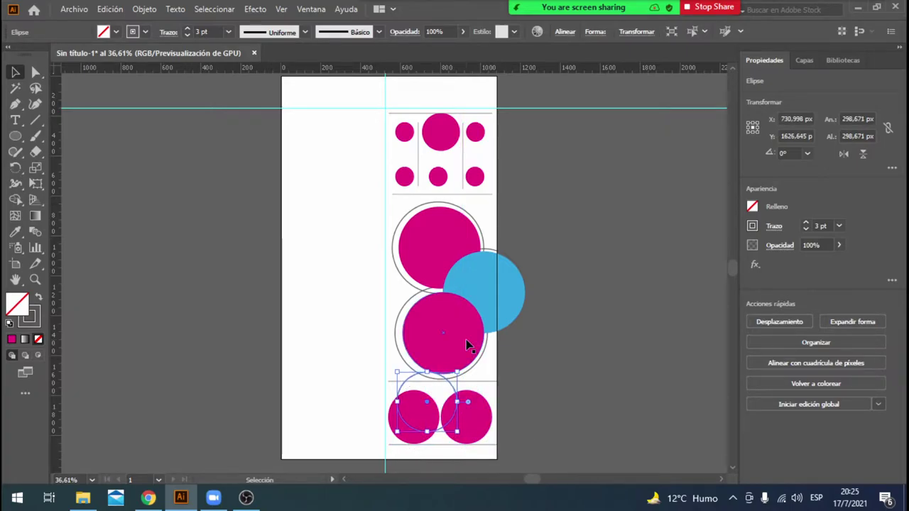
{"action": "key", "text": "Down"}
{"action": "key", "text": "Down"}
{"action": "key", "text": "Down"}
{"action": "key", "text": "Down"}
{"action": "key", "text": "Down"}
{"action": "key", "text": "Down"}
{"action": "key", "text": "Down"}
{"action": "key", "text": "Down"}
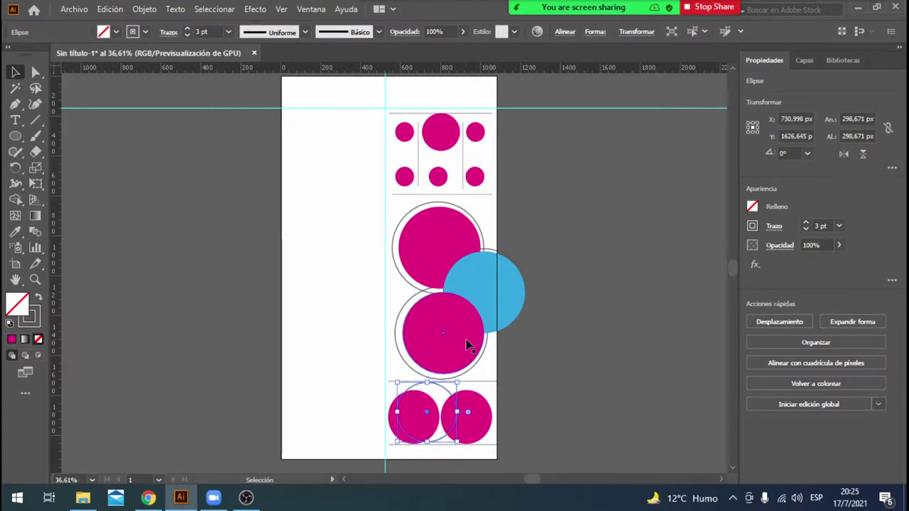
{"action": "key", "text": "Left"}
{"action": "key", "text": "Left"}
{"action": "key", "text": "Left"}
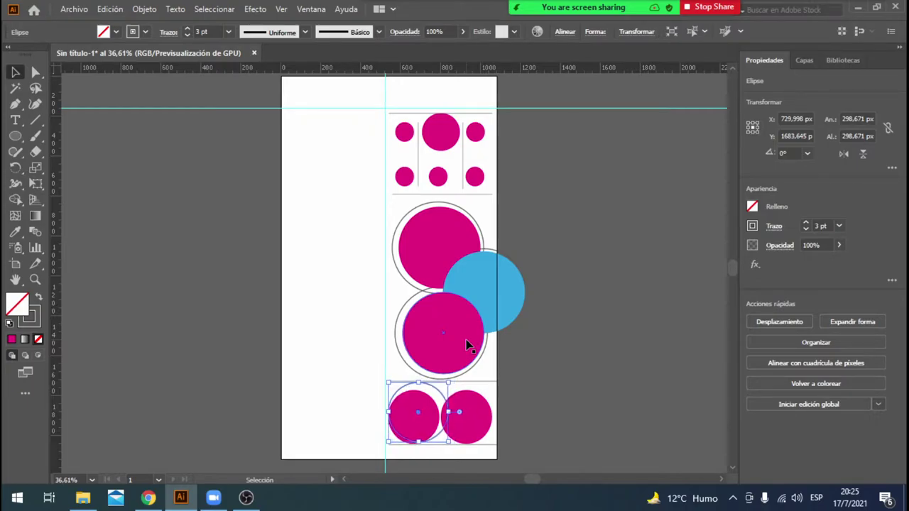
{"action": "key", "text": "Left"}
{"action": "key", "text": "Down"}
{"action": "key", "text": "Left"}
{"action": "key", "text": "Down"}
{"action": "key", "text": "Left"}
{"action": "key", "text": "Down"}
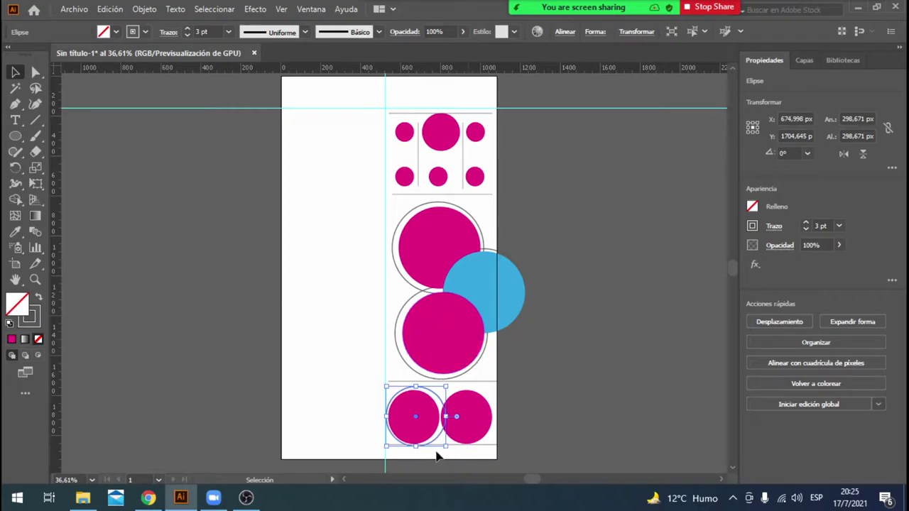
{"action": "left_click_drag", "start_coordinate": [450, 449], "coordinate": [441, 447]}
{"action": "left_click", "coordinate": [588, 337]}
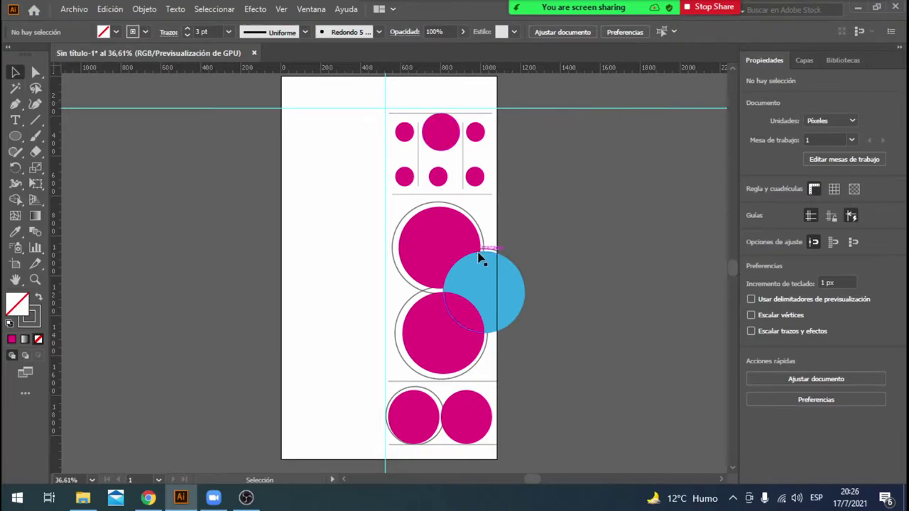
{"action": "left_click_drag", "start_coordinate": [538, 110], "coordinate": [537, 102]}
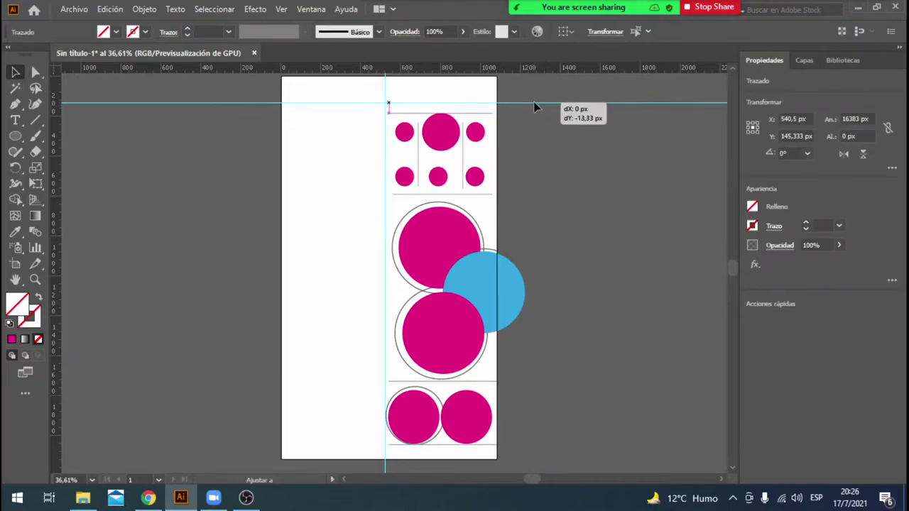
Create a text frame along the top guide.
{"action": "left_click", "coordinate": [15, 120]}
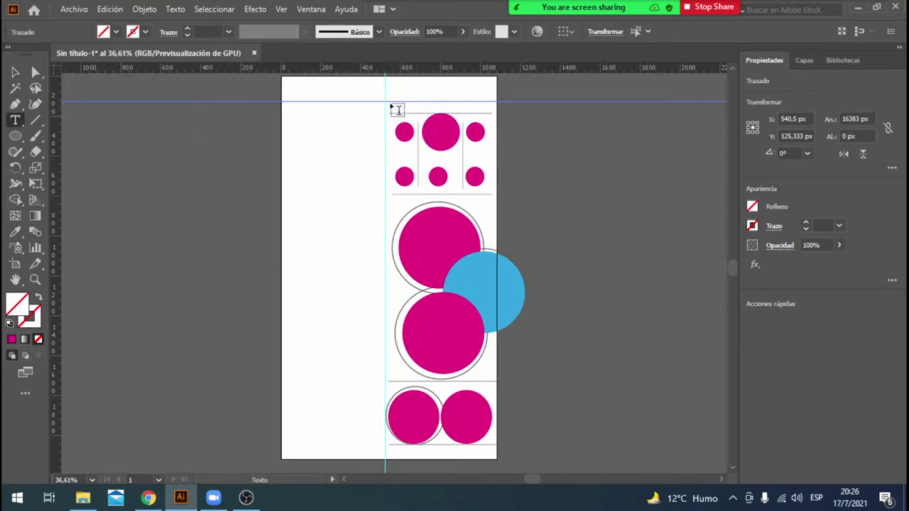
{"action": "mouse_move", "coordinate": [391, 105]}
{"action": "left_mouse_down"}
{"action": "mouse_move", "coordinate": [392, 115]}
{"action": "mouse_move", "coordinate": [493, 115]}
{"action": "left_mouse_up"}
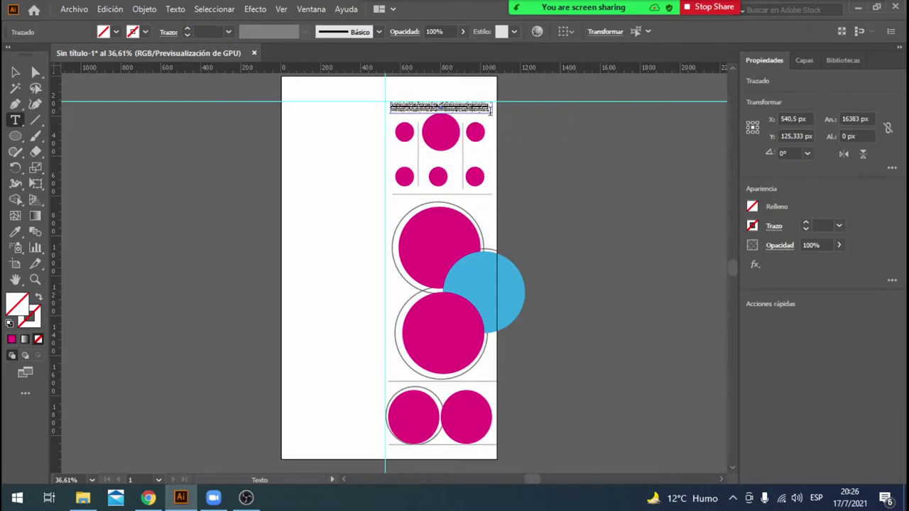
{"action": "left_click", "coordinate": [36, 72]}
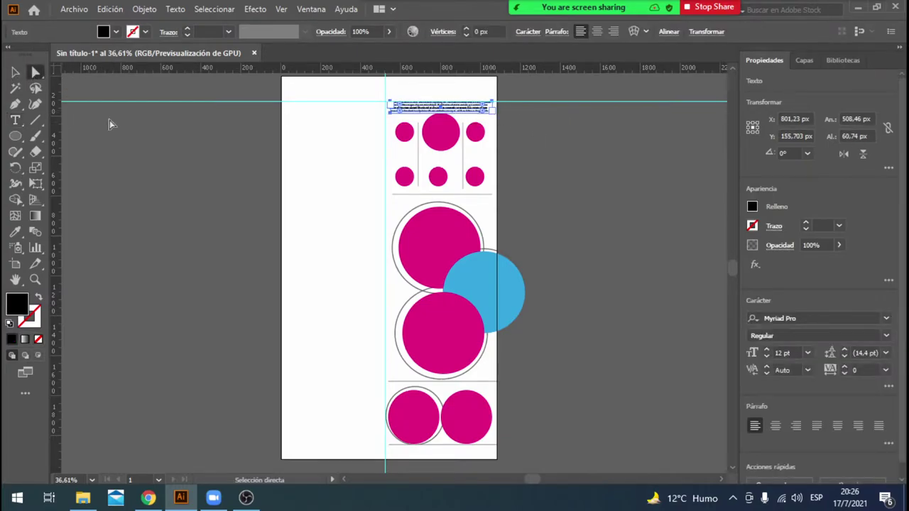
{"action": "left_click", "coordinate": [135, 174]}
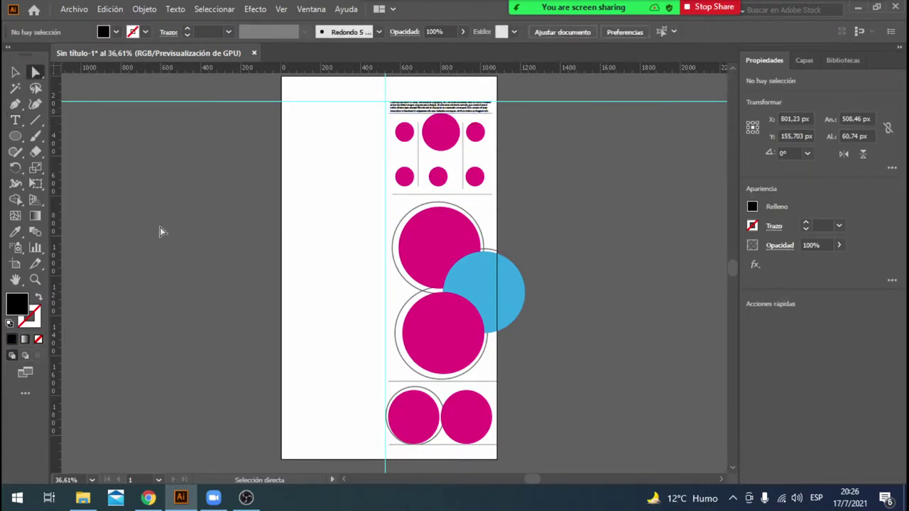
Add a full-width placeholder text area at the bottom and move the upper ring left.
{"action": "left_click", "coordinate": [15, 119]}
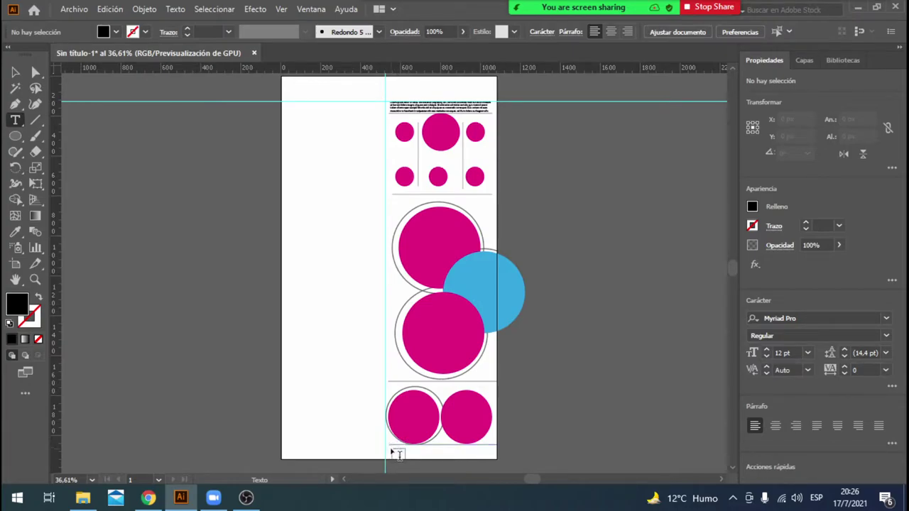
{"action": "left_click_drag", "start_coordinate": [390, 451], "coordinate": [491, 455]}
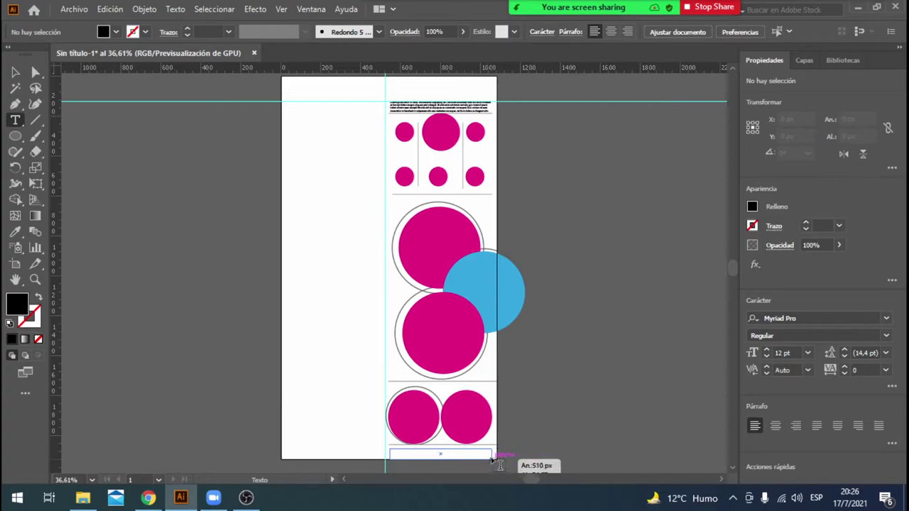
{"action": "left_click_drag", "start_coordinate": [492, 456], "coordinate": [495, 457]}
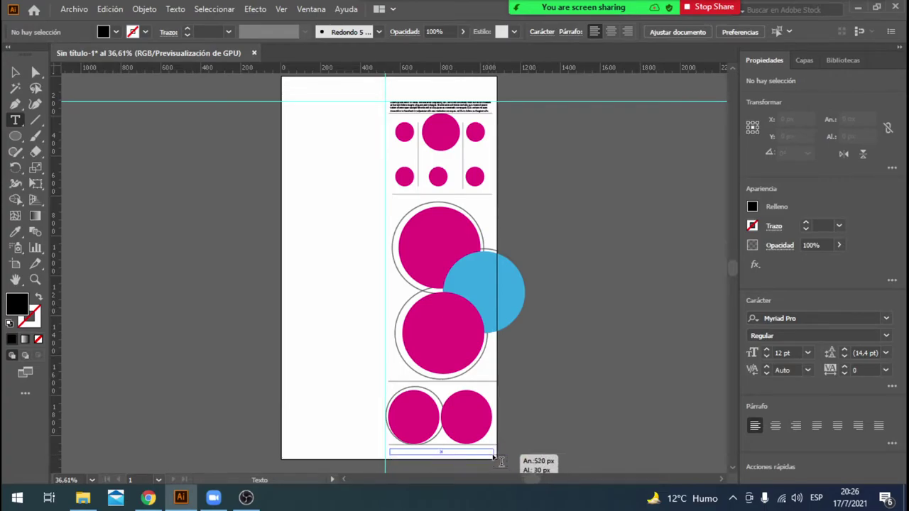
{"action": "left_click", "coordinate": [15, 72]}
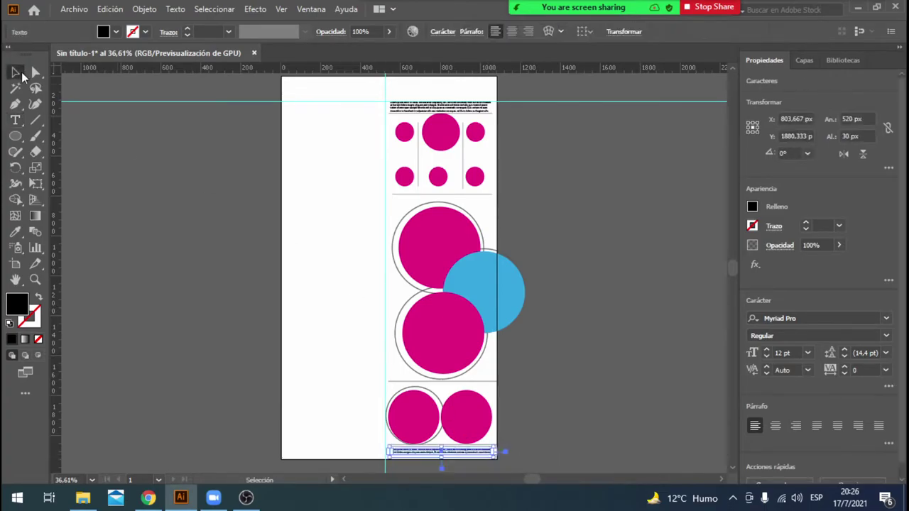
{"action": "left_click_drag", "start_coordinate": [401, 233], "coordinate": [317, 226]}
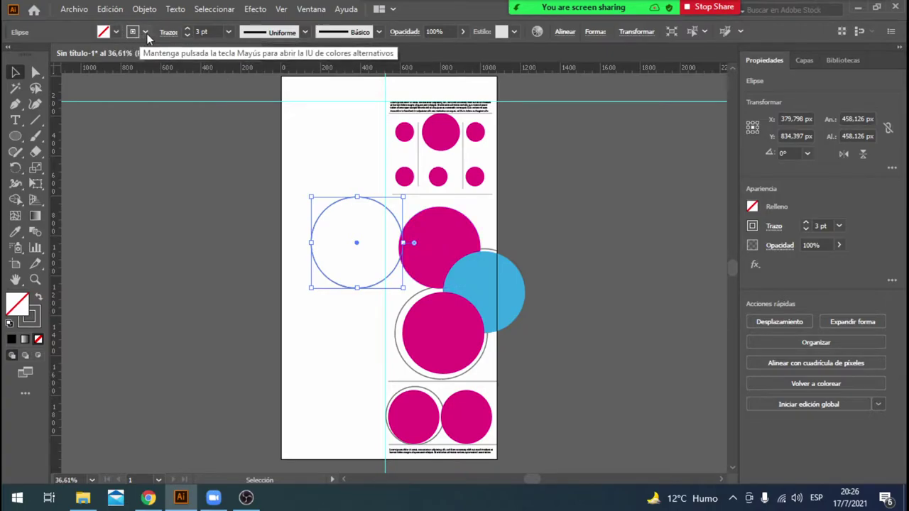
Move the ring back over the upper magenta circle and shift the blue circle right.
{"action": "left_click", "coordinate": [116, 33]}
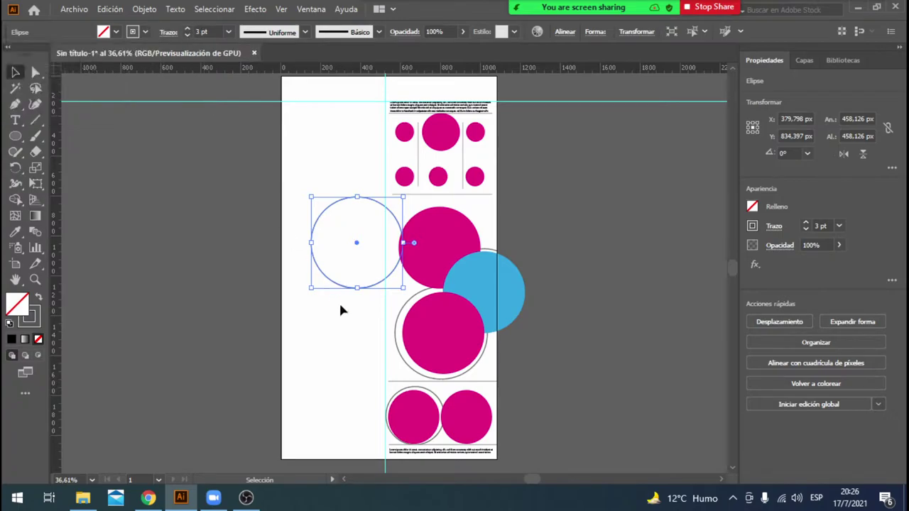
{"action": "left_click_drag", "start_coordinate": [346, 289], "coordinate": [427, 294]}
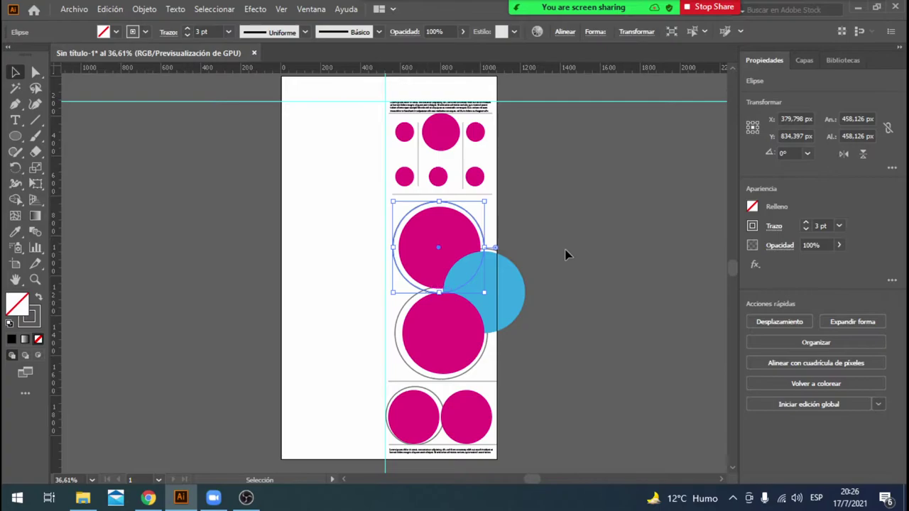
{"action": "left_click", "coordinate": [666, 206]}
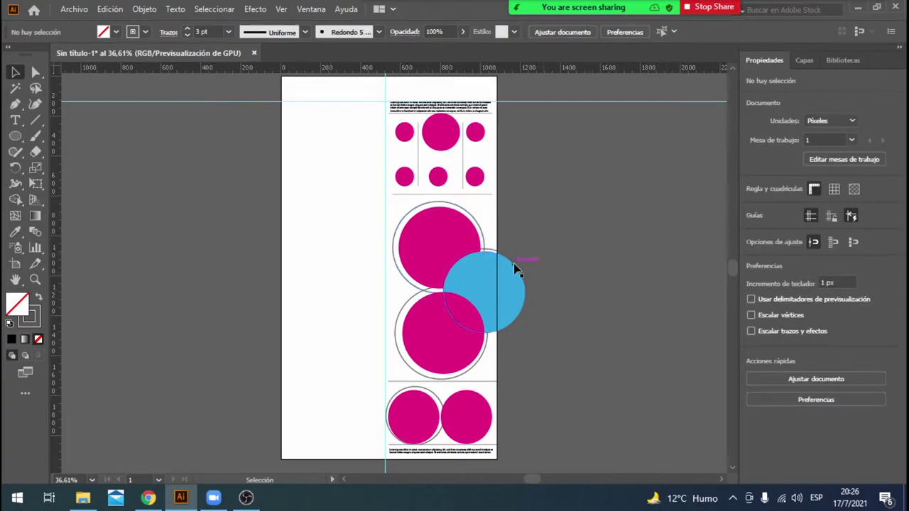
{"action": "left_click_drag", "start_coordinate": [516, 268], "coordinate": [522, 268]}
{"action": "left_click", "coordinate": [599, 417]}
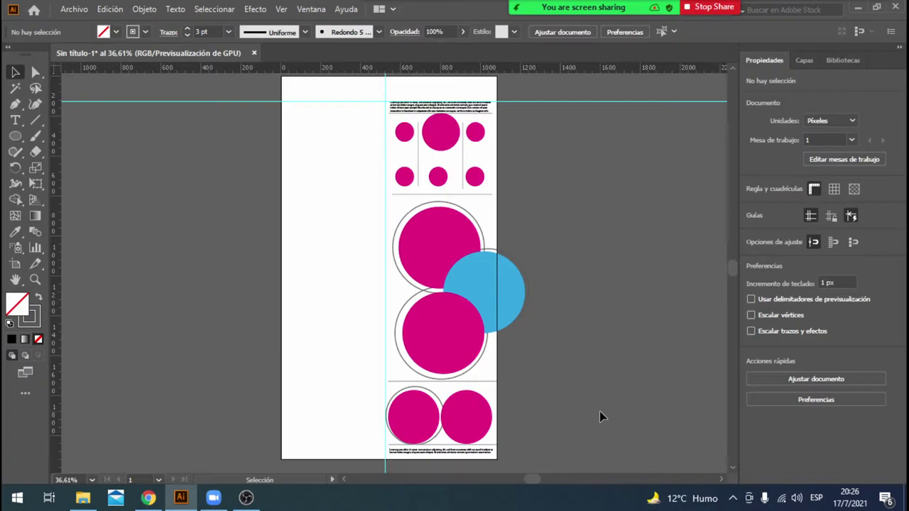
Nudge the bottom-left ring into place and send it behind its circle.
{"action": "left_click", "coordinate": [437, 403]}
{"action": "left_click_drag", "start_coordinate": [437, 403], "coordinate": [432, 401]}
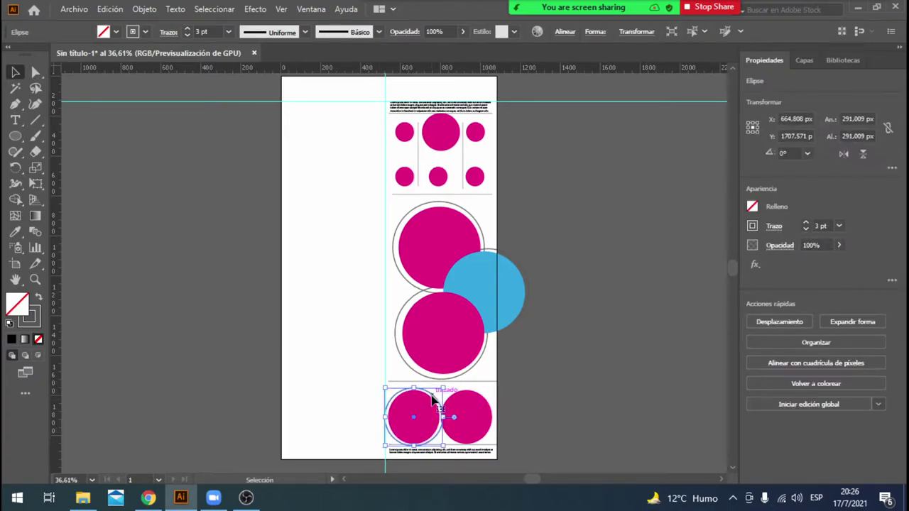
{"action": "key", "text": "Up"}
{"action": "right_click", "coordinate": [433, 400]}
{"action": "mouse_move", "coordinate": [471, 327]}
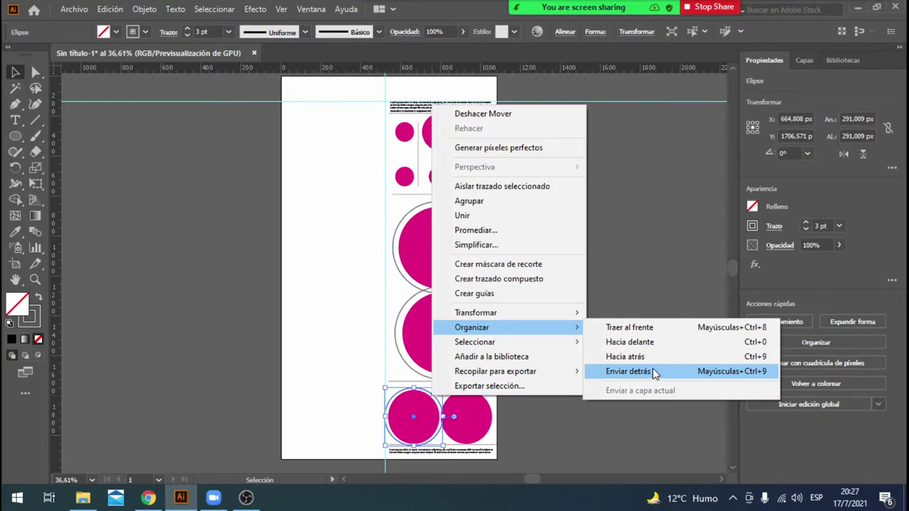
{"action": "left_click", "coordinate": [653, 371]}
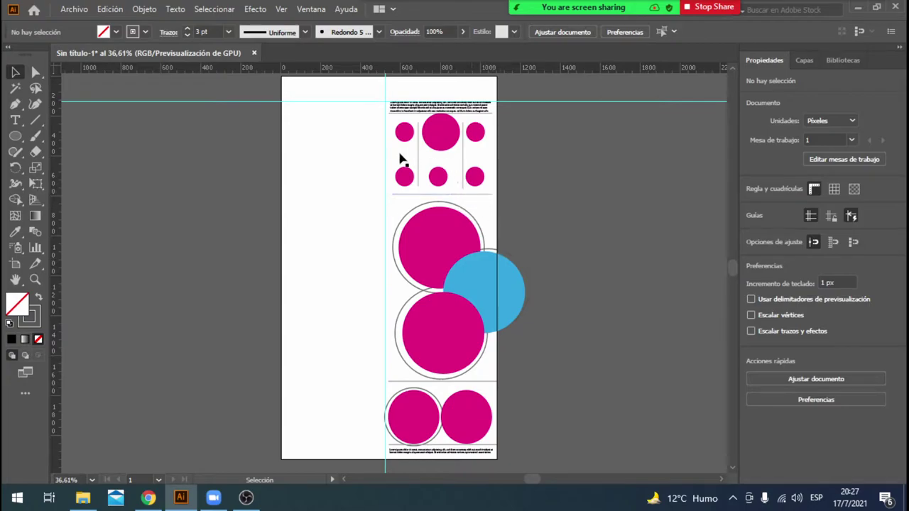
Create a small Lorem Ipsum point-text label on the poster's left side.
{"action": "left_click", "coordinate": [15, 120]}
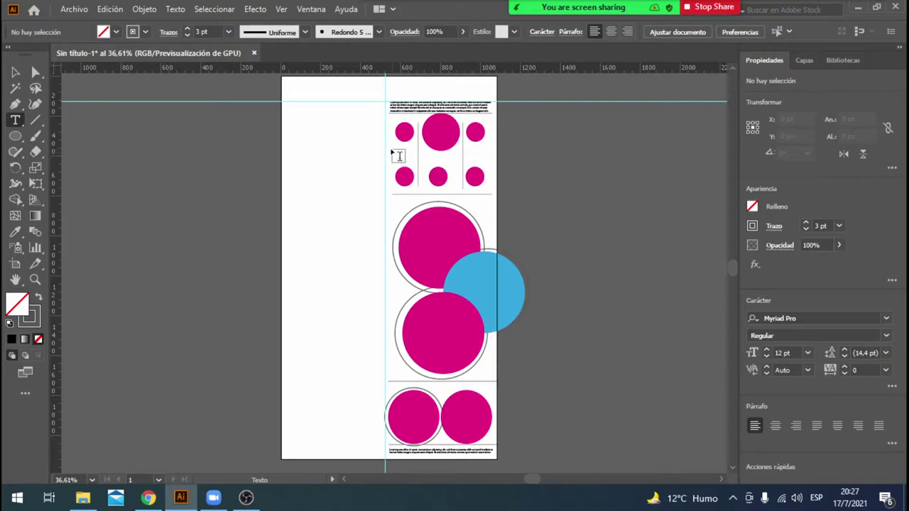
{"action": "left_click_drag", "start_coordinate": [390, 149], "coordinate": [419, 162]}
{"action": "left_click_drag", "start_coordinate": [417, 165], "coordinate": [415, 162]}
{"action": "key", "text": "Escape"}
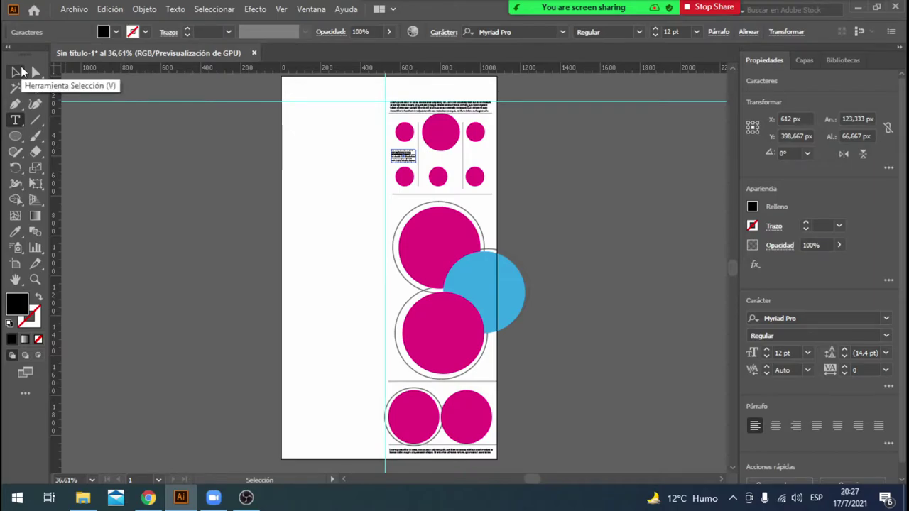
{"action": "key", "text": "Delete"}
{"action": "left_click", "coordinate": [316, 149]}
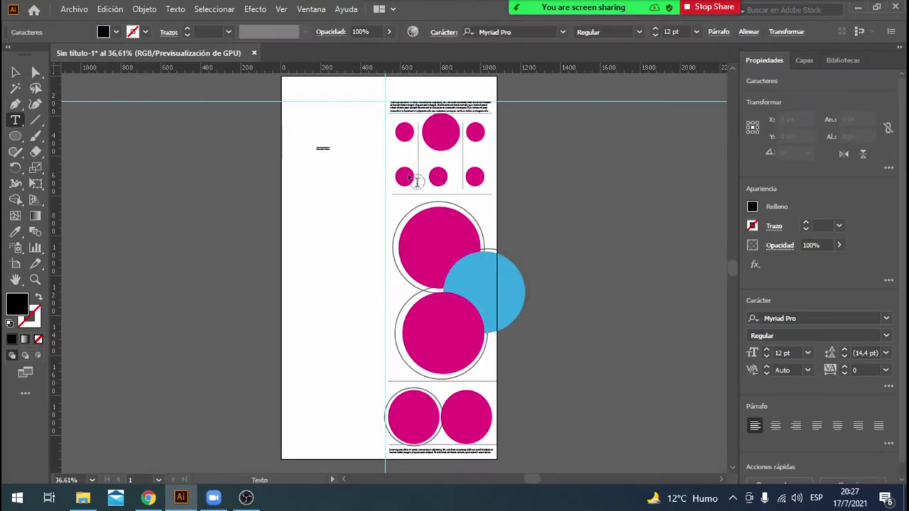
{"action": "key", "text": "Escape"}
{"action": "left_click_drag", "start_coordinate": [334, 153], "coordinate": [345, 165]}
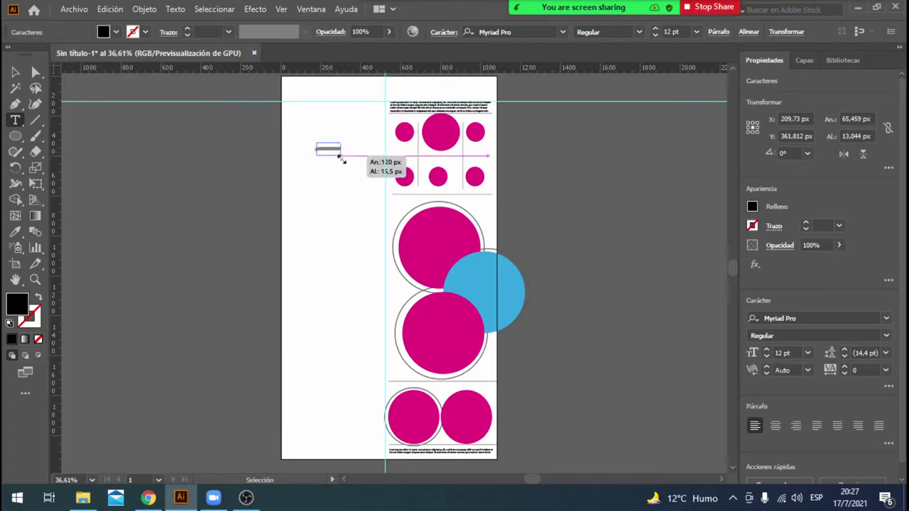
{"action": "left_click", "coordinate": [325, 162]}
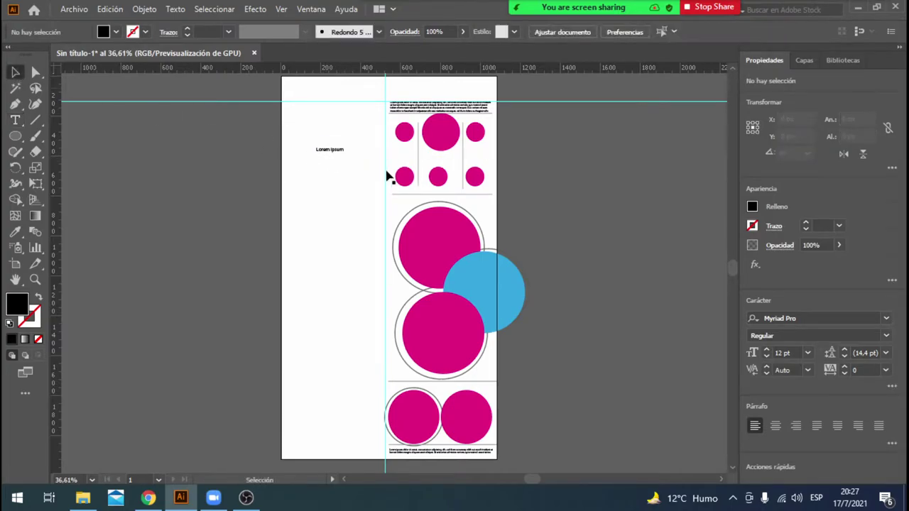
Place the Lorem Ipsum label between the dot rows and duplicate it to the other columns.
{"action": "left_click_drag", "start_coordinate": [336, 156], "coordinate": [442, 160]}
{"action": "key", "text": "Down"}
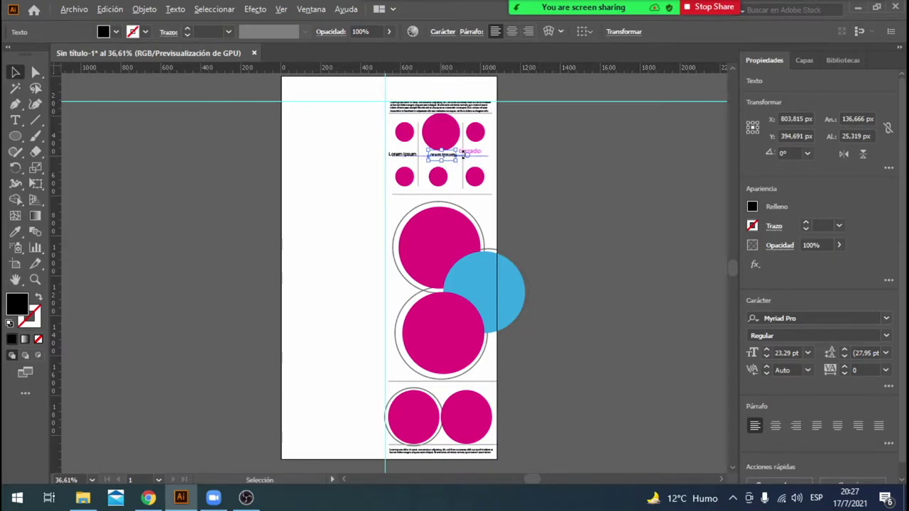
{"action": "mouse_move", "coordinate": [443, 161]}
{"action": "left_mouse_down"}
{"action": "mouse_move", "coordinate": [495, 160]}
{"action": "mouse_move", "coordinate": [480, 154]}
{"action": "left_mouse_up"}
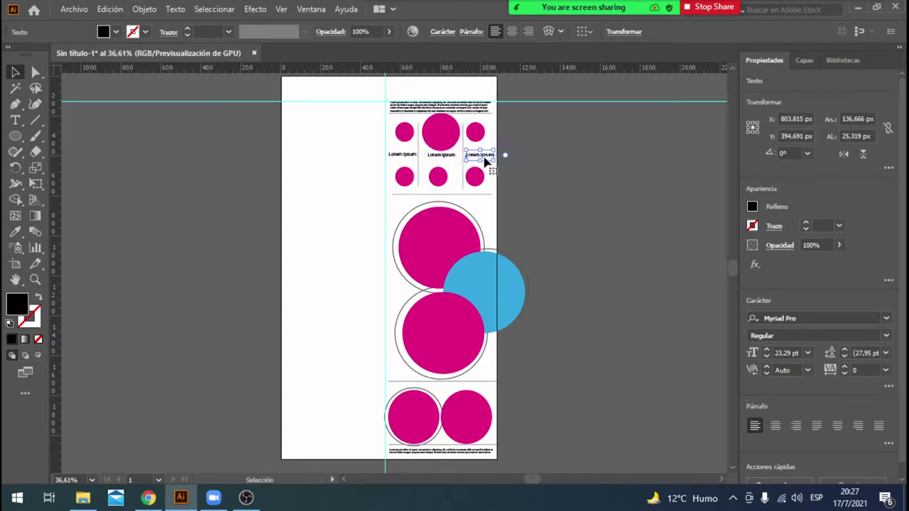
{"action": "left_click_drag", "start_coordinate": [435, 178], "coordinate": [449, 176]}
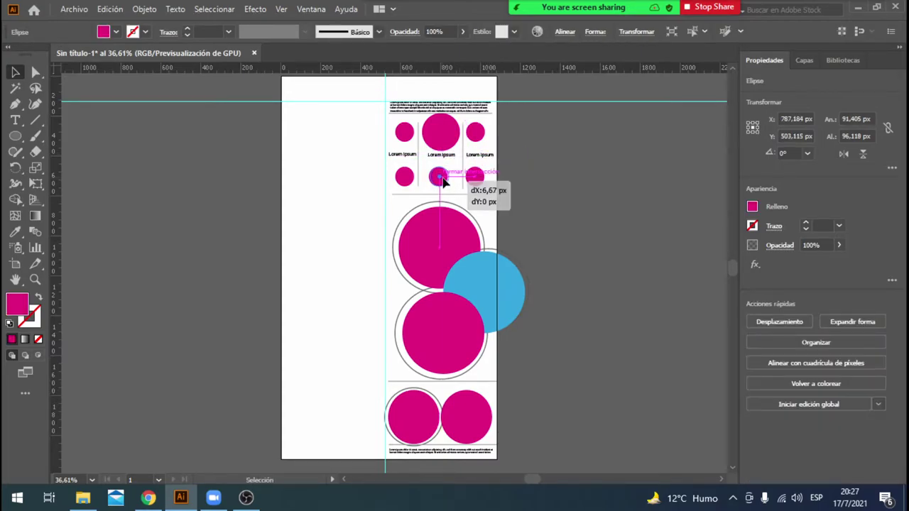
Shrink the large top-middle magenta circle to about 169 px wide from a corner handle.
{"action": "left_click", "coordinate": [521, 166]}
{"action": "left_click", "coordinate": [445, 132]}
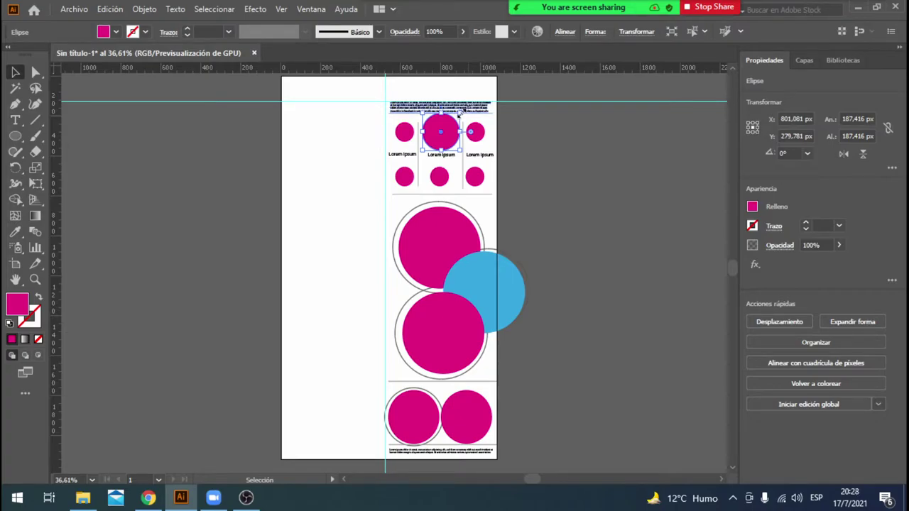
{"action": "left_click_drag", "start_coordinate": [460, 114], "coordinate": [456, 118]}
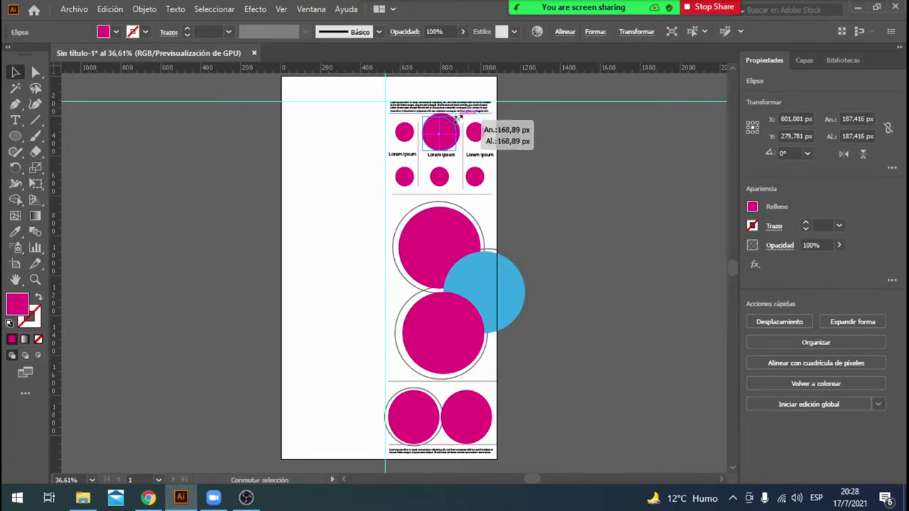
{"action": "left_click", "coordinate": [532, 128]}
{"action": "left_click", "coordinate": [441, 136]}
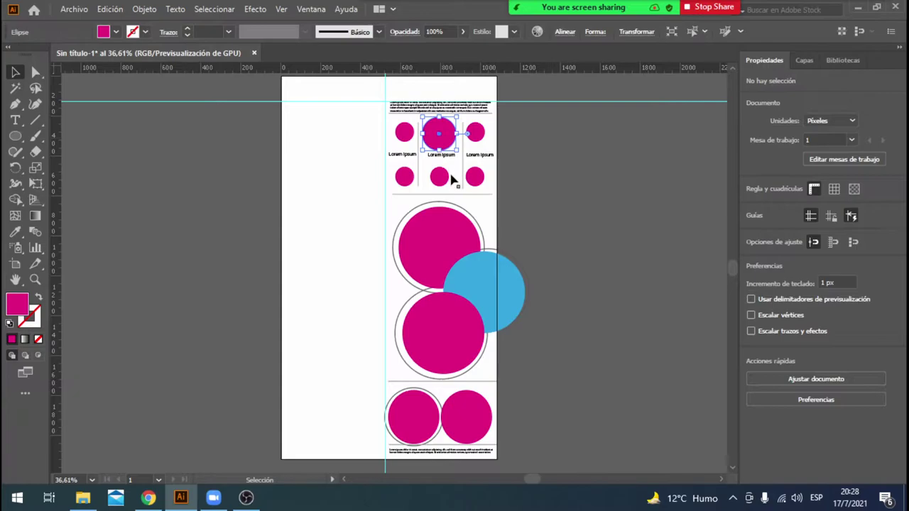
{"action": "left_click", "coordinate": [441, 176]}
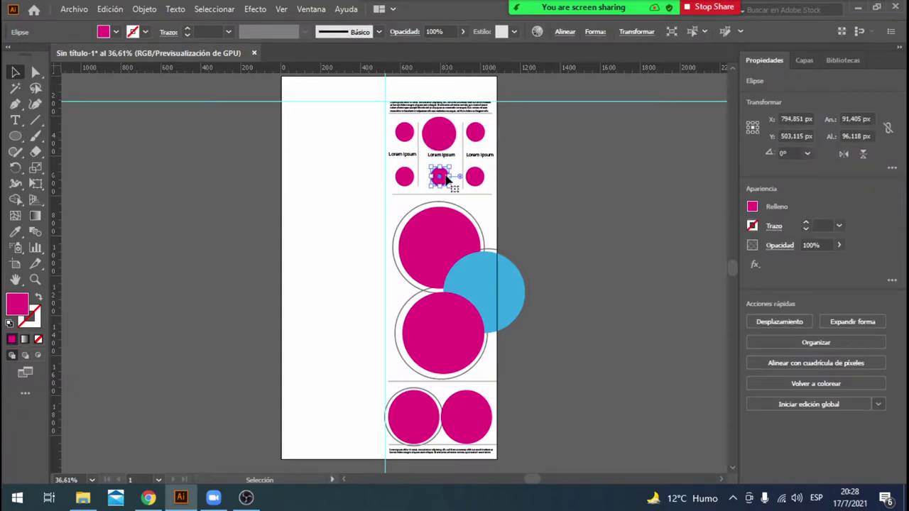
{"action": "left_click", "coordinate": [444, 132]}
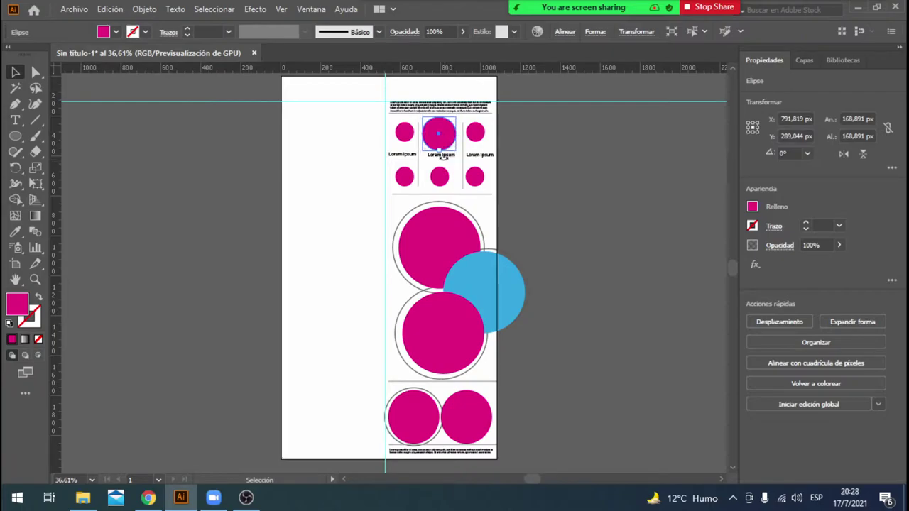
{"action": "left_click", "coordinate": [575, 171]}
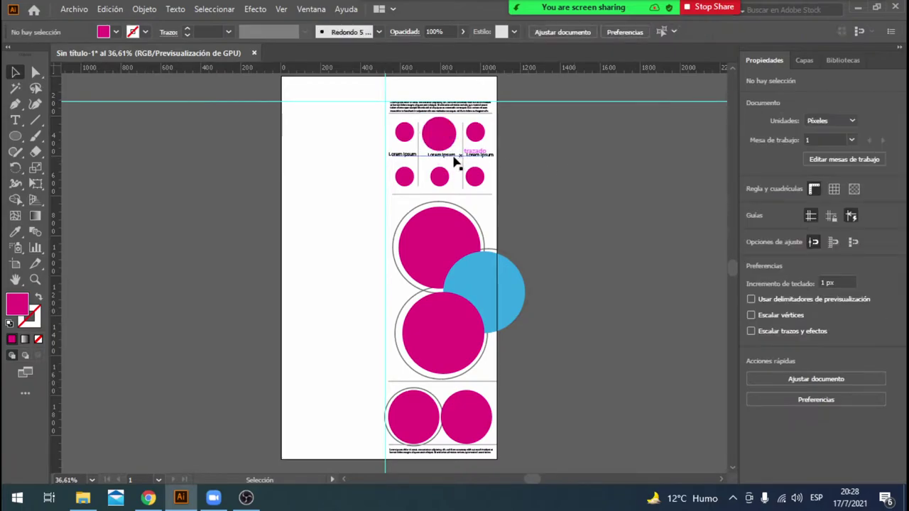
{"action": "left_click", "coordinate": [440, 154]}
{"action": "left_click", "coordinate": [546, 163]}
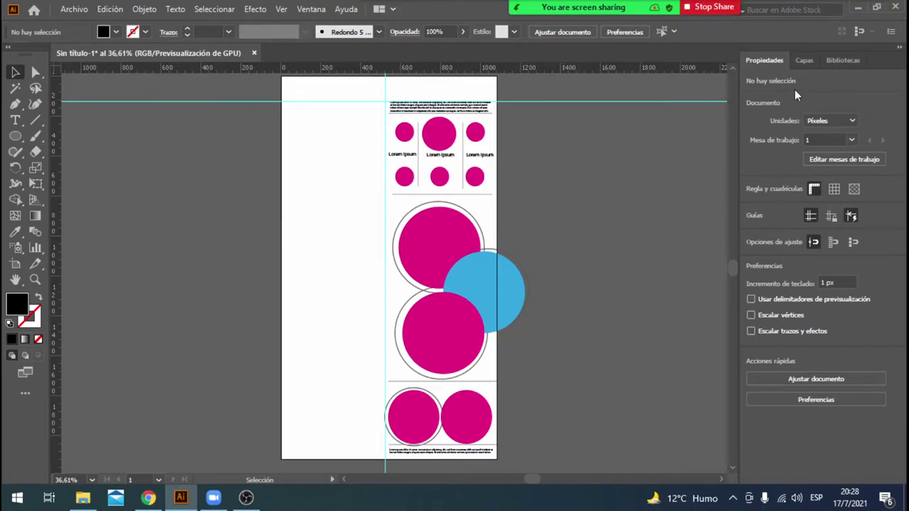
Open the Layers panel and expand the layer to list its objects.
{"action": "left_click", "coordinate": [803, 61]}
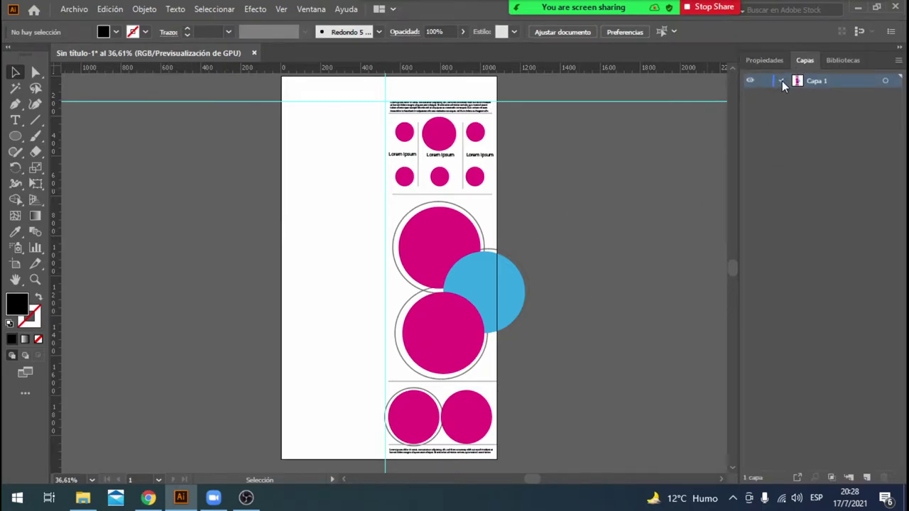
{"action": "left_click", "coordinate": [782, 81]}
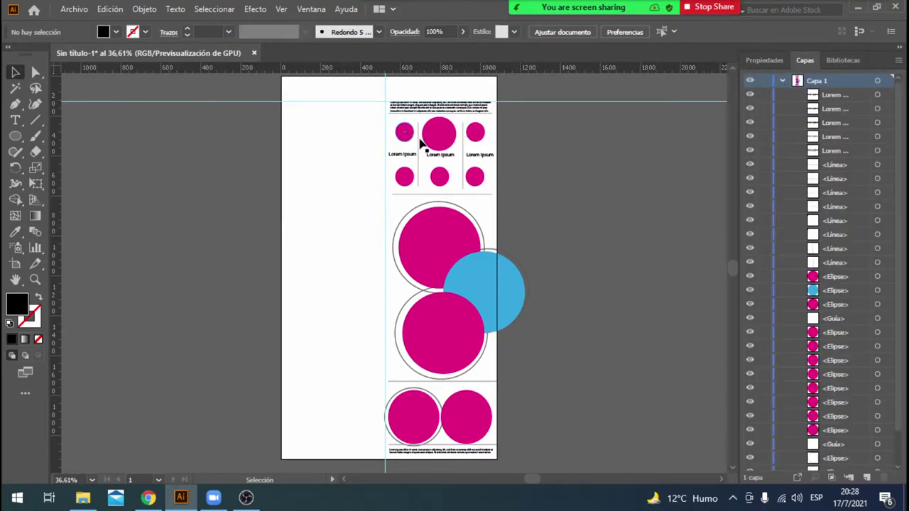
{"action": "left_click", "coordinate": [442, 263]}
{"action": "left_click", "coordinate": [115, 31]}
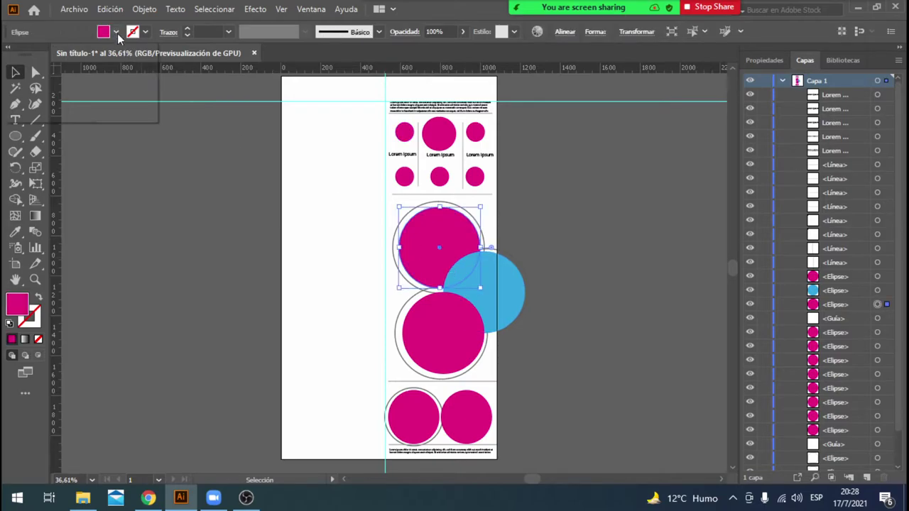
{"action": "double_click", "coordinate": [449, 341]}
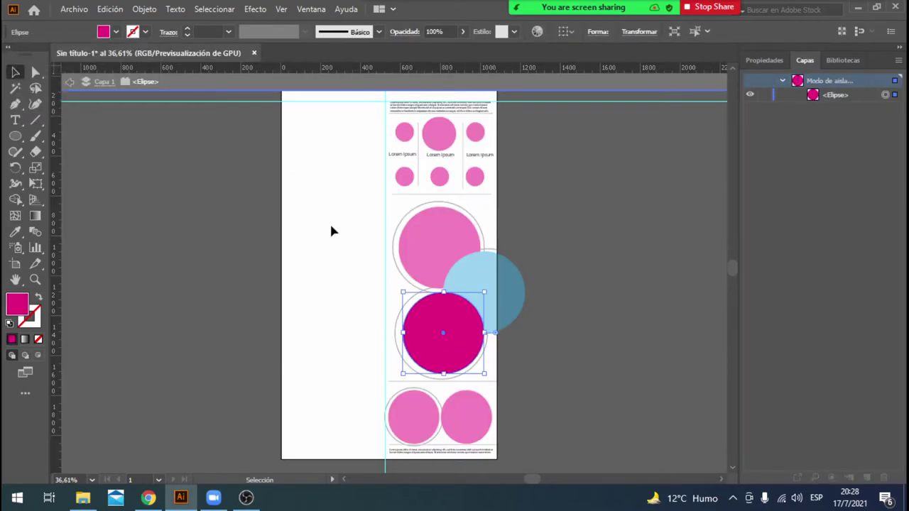
{"action": "left_click", "coordinate": [69, 82]}
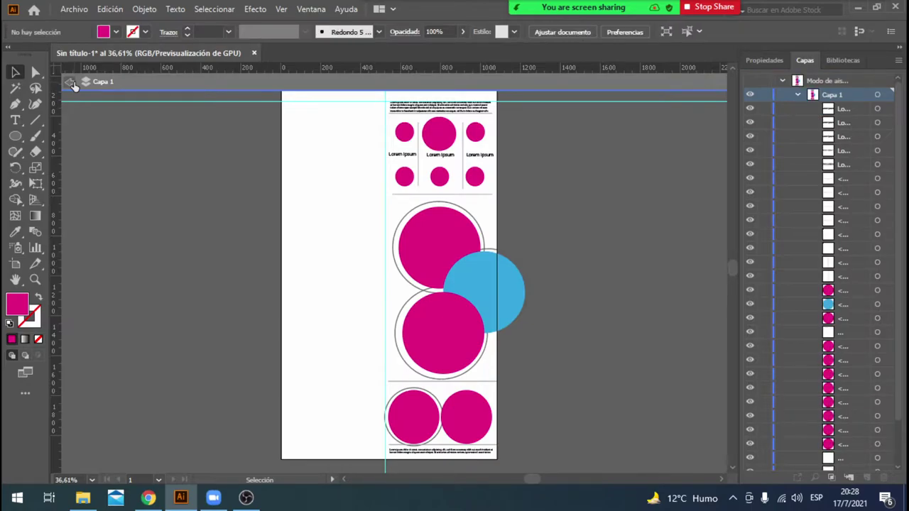
Fill the lower large circle with green.
{"action": "left_click", "coordinate": [115, 32]}
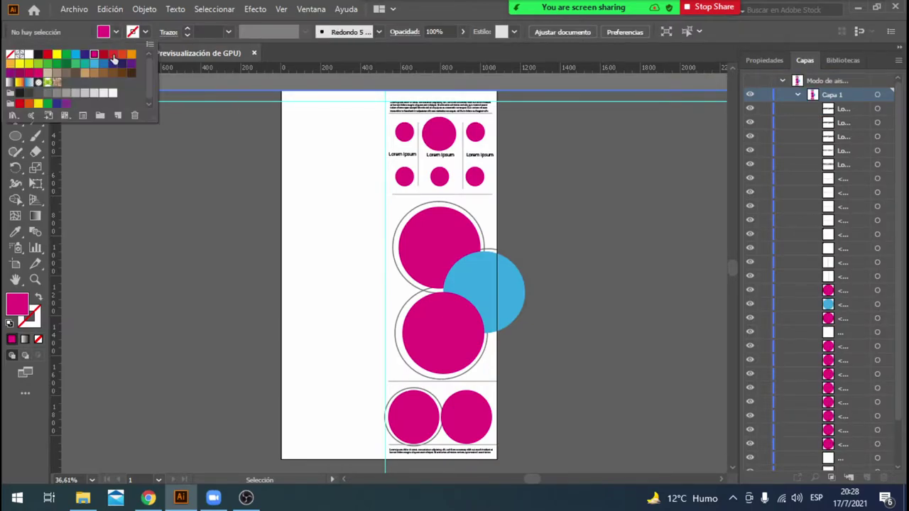
{"action": "left_click", "coordinate": [65, 61]}
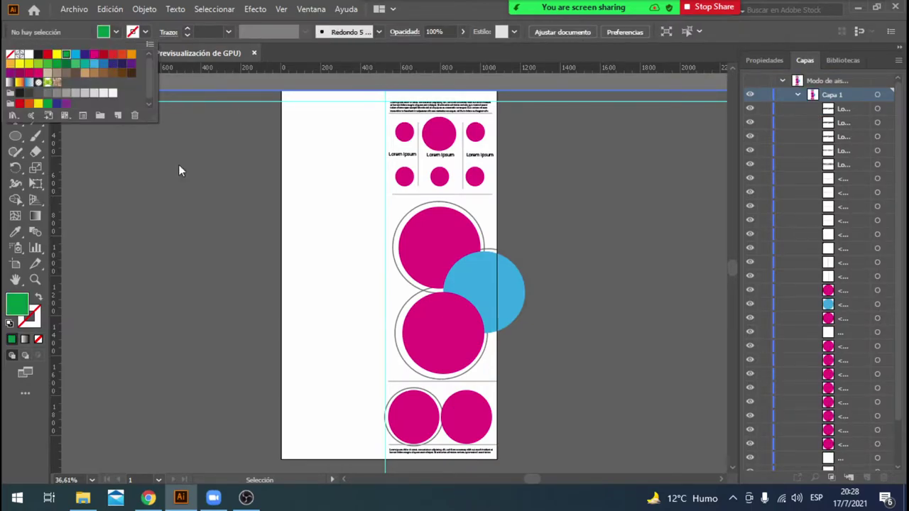
{"action": "double_click", "coordinate": [231, 245]}
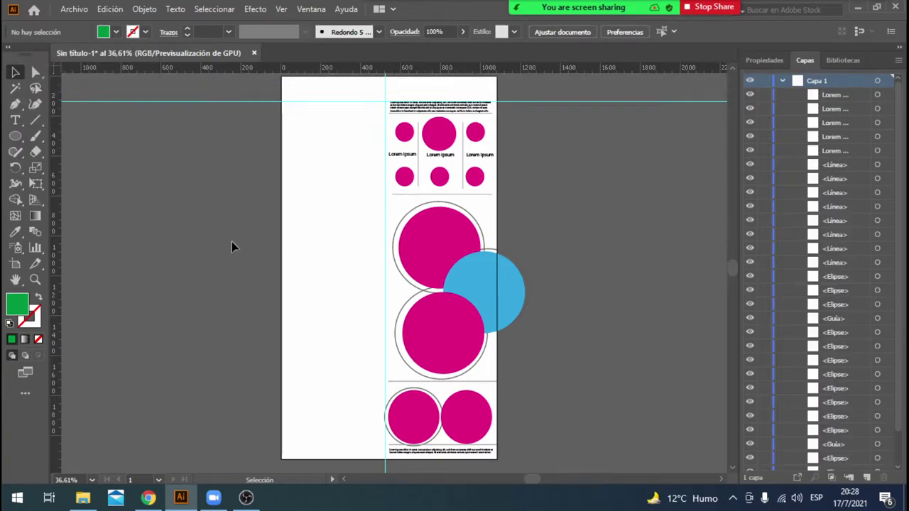
{"action": "left_click", "coordinate": [454, 355]}
{"action": "left_click", "coordinate": [115, 32]}
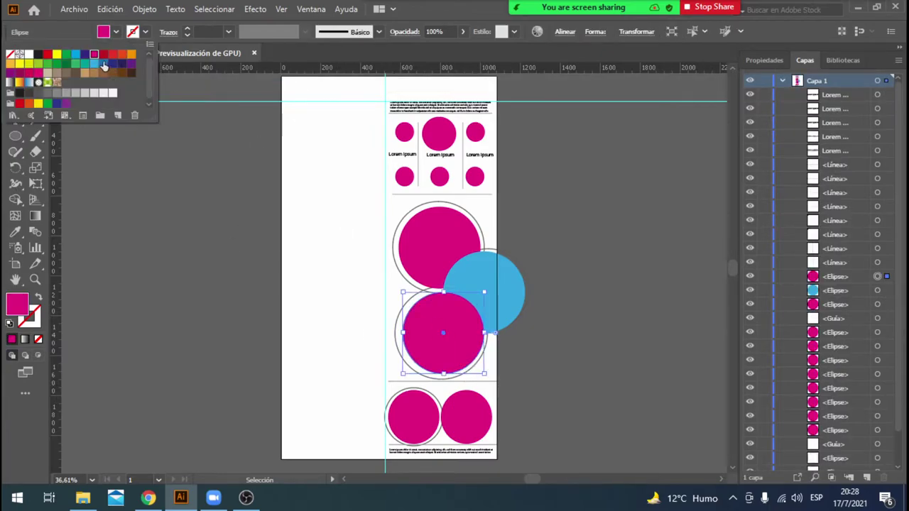
{"action": "left_click", "coordinate": [57, 63]}
Make the bottom-left circle orange and the bottom-right circle purple.
{"action": "left_click", "coordinate": [404, 420]}
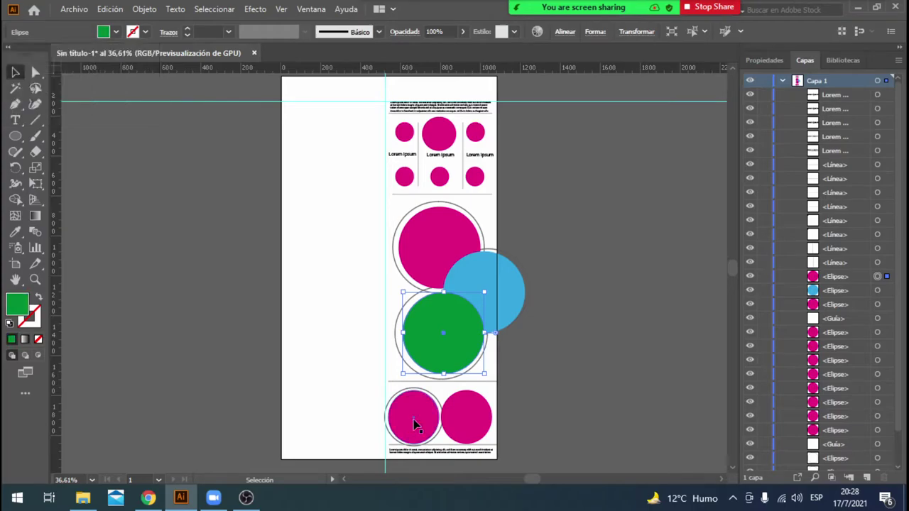
{"action": "left_click", "coordinate": [115, 32]}
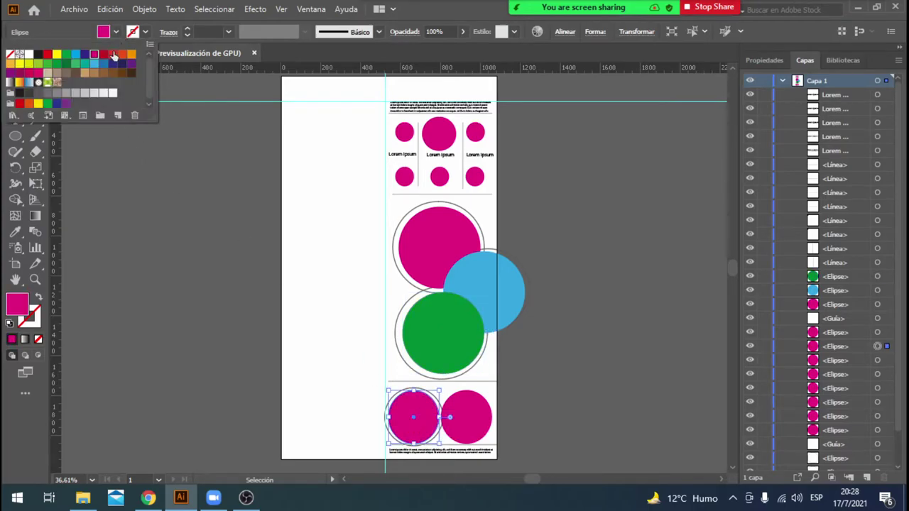
{"action": "left_click", "coordinate": [130, 55]}
{"action": "left_click", "coordinate": [463, 422]}
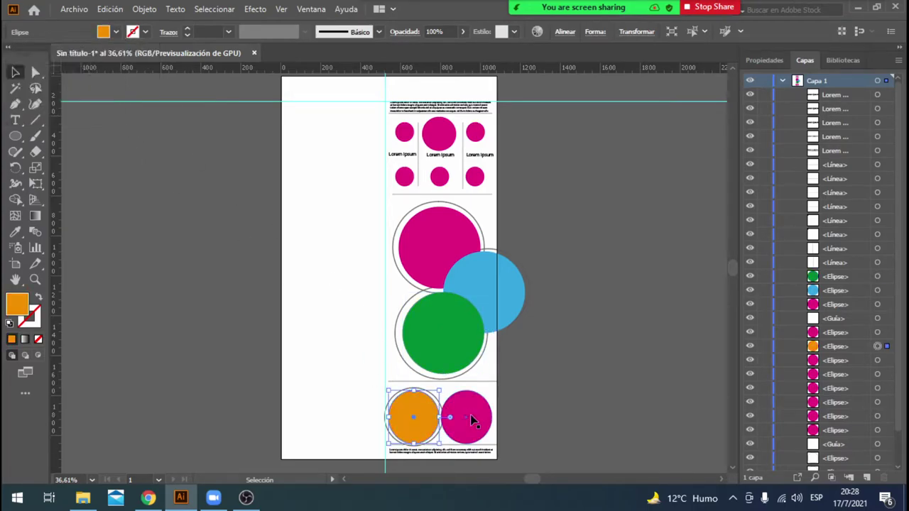
{"action": "left_click", "coordinate": [115, 32]}
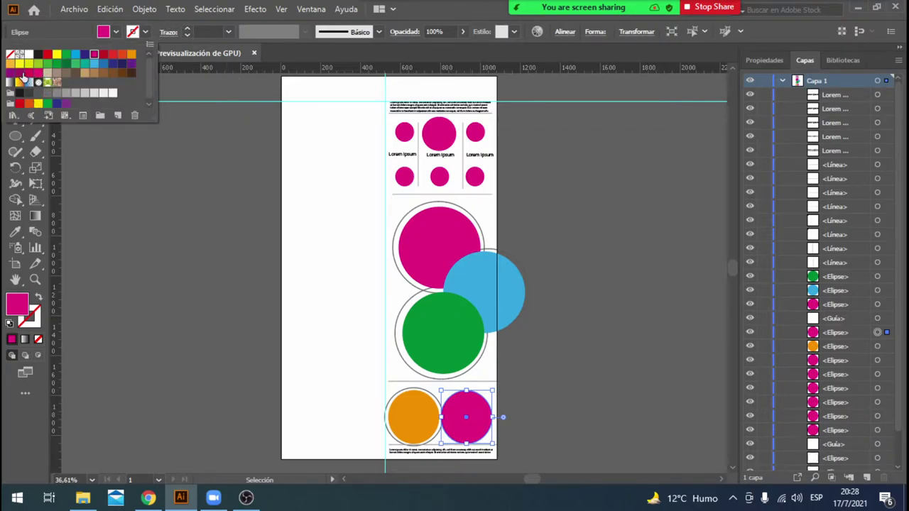
{"action": "left_click", "coordinate": [23, 74]}
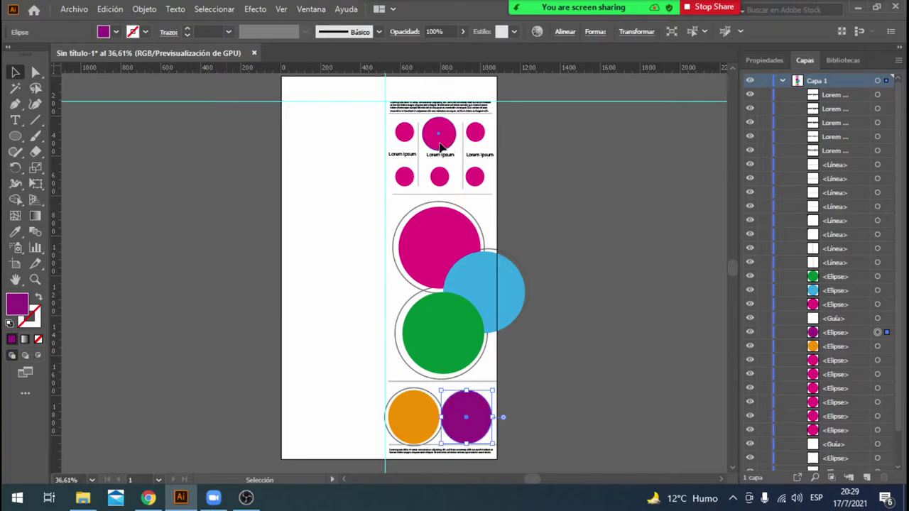
Make the top-middle dot brown and the top-right dot black.
{"action": "left_click", "coordinate": [440, 136]}
{"action": "left_click", "coordinate": [116, 32]}
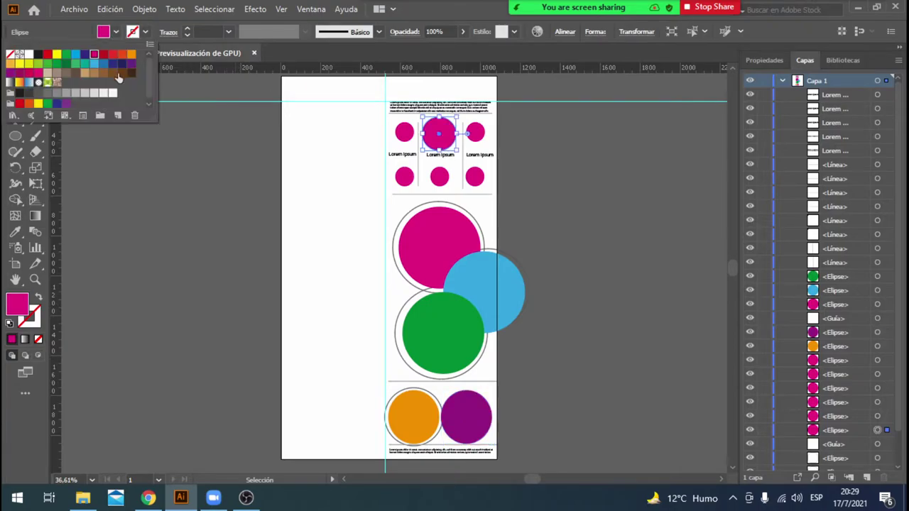
{"action": "left_click", "coordinate": [114, 73]}
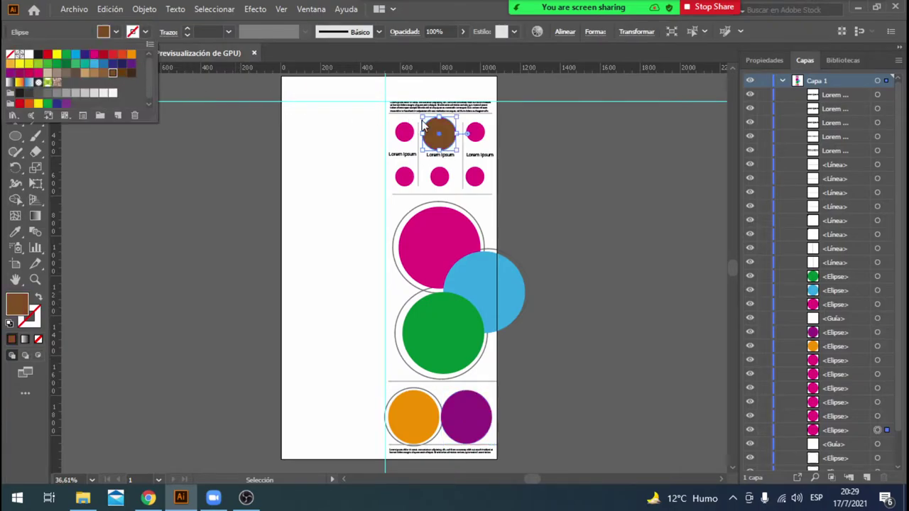
{"action": "left_click", "coordinate": [475, 134]}
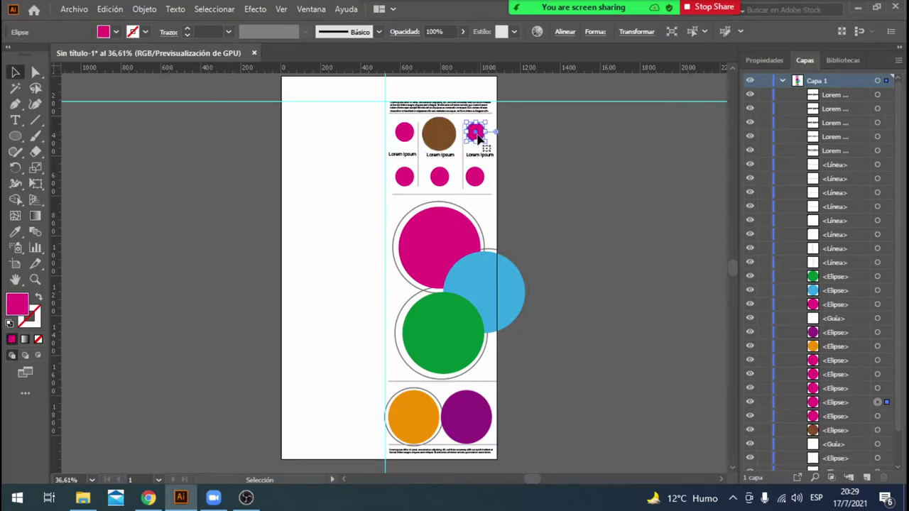
{"action": "left_click", "coordinate": [115, 32]}
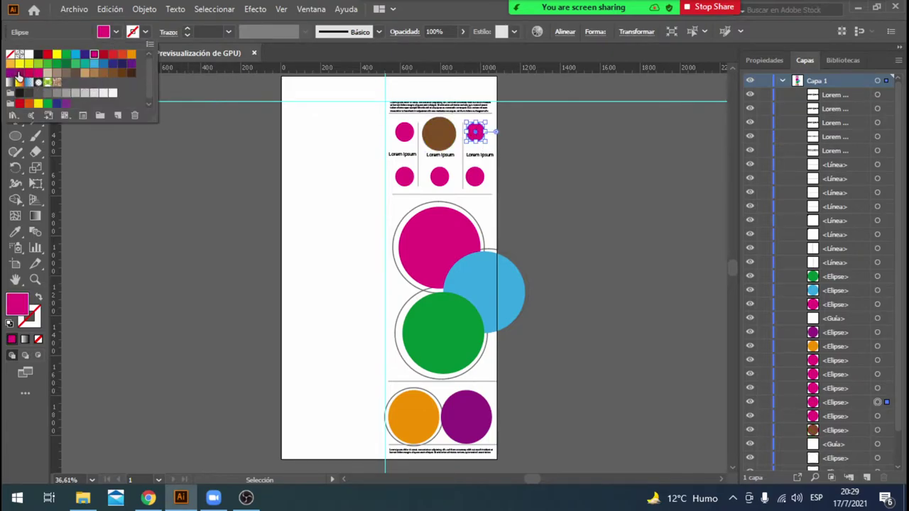
{"action": "left_click", "coordinate": [38, 54]}
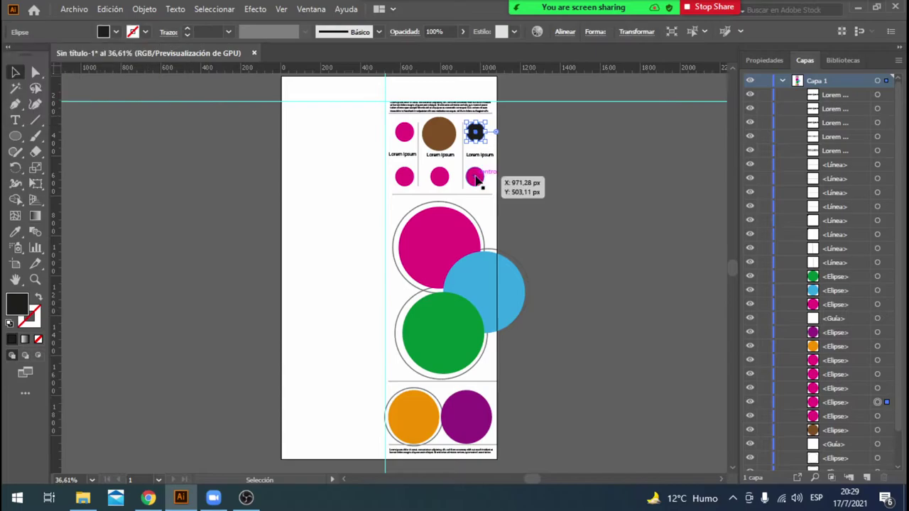
{"action": "double_click", "coordinate": [476, 178]}
Fill the selected dot light grey and the lower-left small dot dark grey.
{"action": "left_click", "coordinate": [70, 81]}
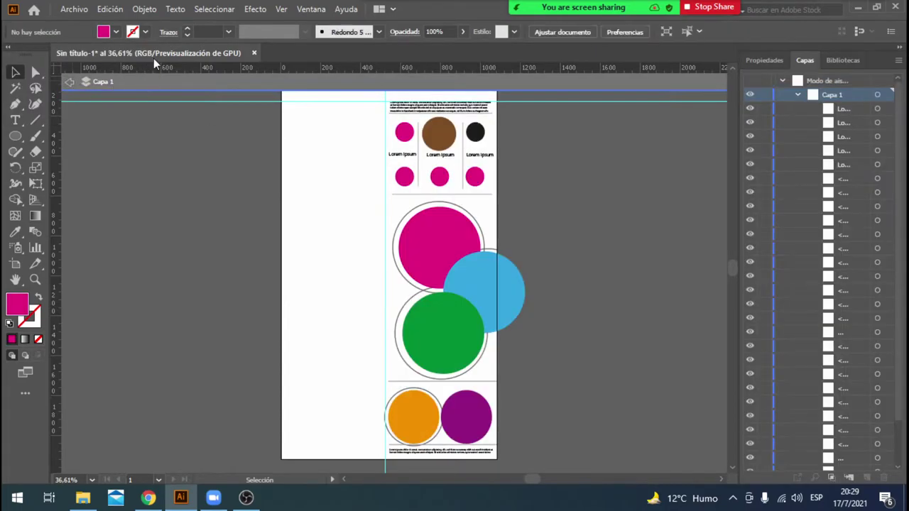
{"action": "left_click", "coordinate": [116, 32]}
{"action": "left_click", "coordinate": [84, 92]}
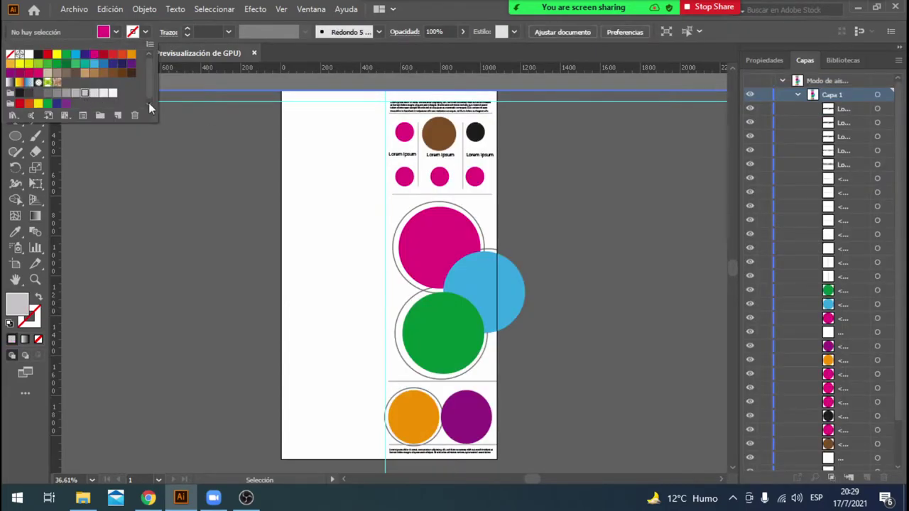
{"action": "left_click", "coordinate": [409, 183]}
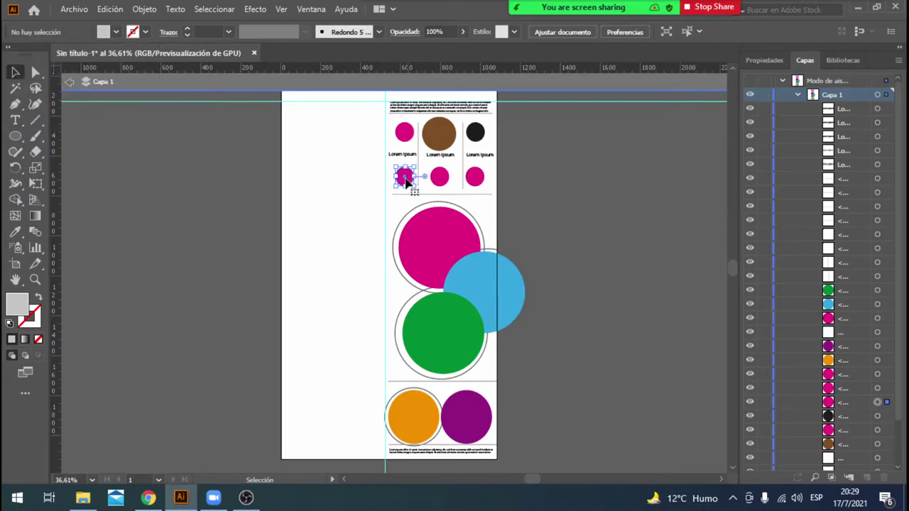
{"action": "left_click", "coordinate": [117, 32]}
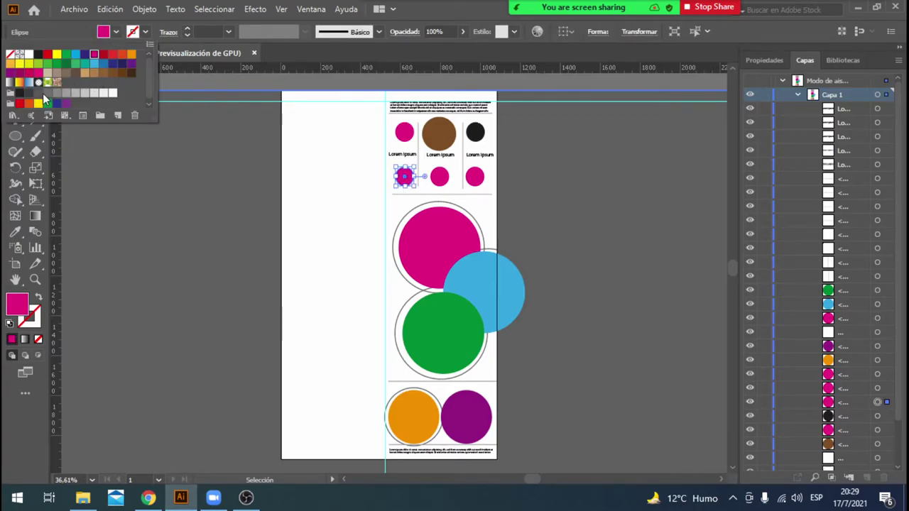
{"action": "left_click", "coordinate": [42, 93]}
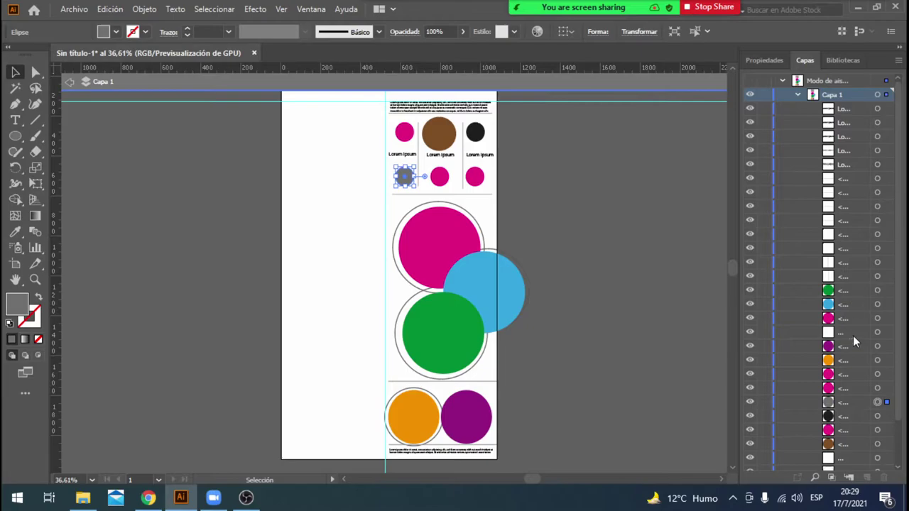
Recolour the middle small dot indigo and the lower-right small dot cyan.
{"action": "left_click", "coordinate": [440, 176]}
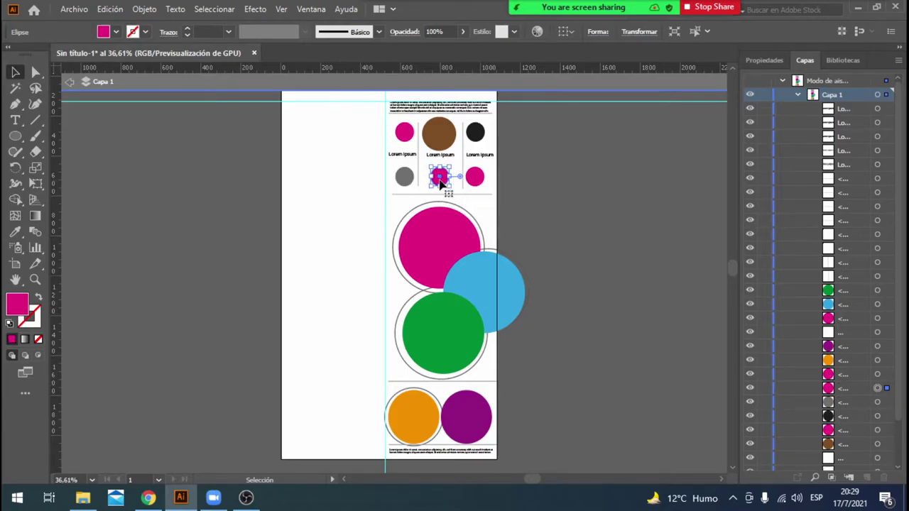
{"action": "left_click", "coordinate": [115, 32]}
{"action": "left_click", "coordinate": [112, 63]}
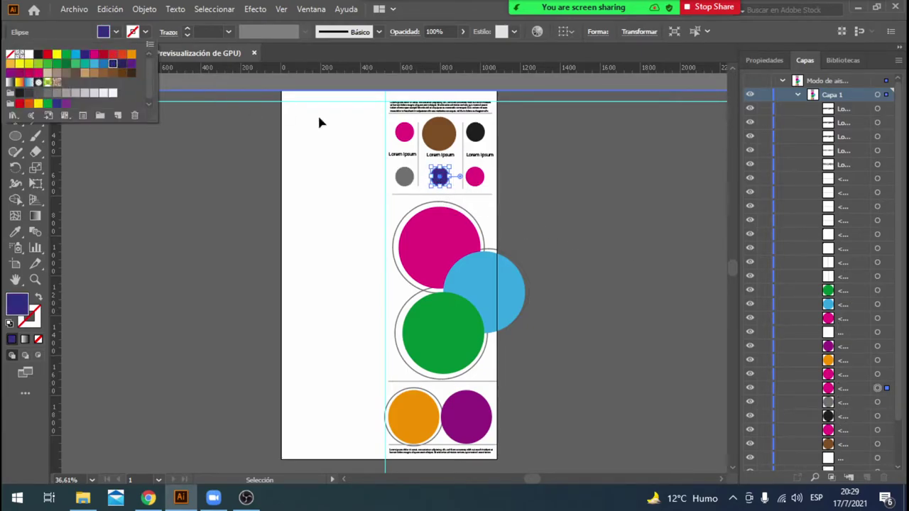
{"action": "left_click", "coordinate": [482, 185]}
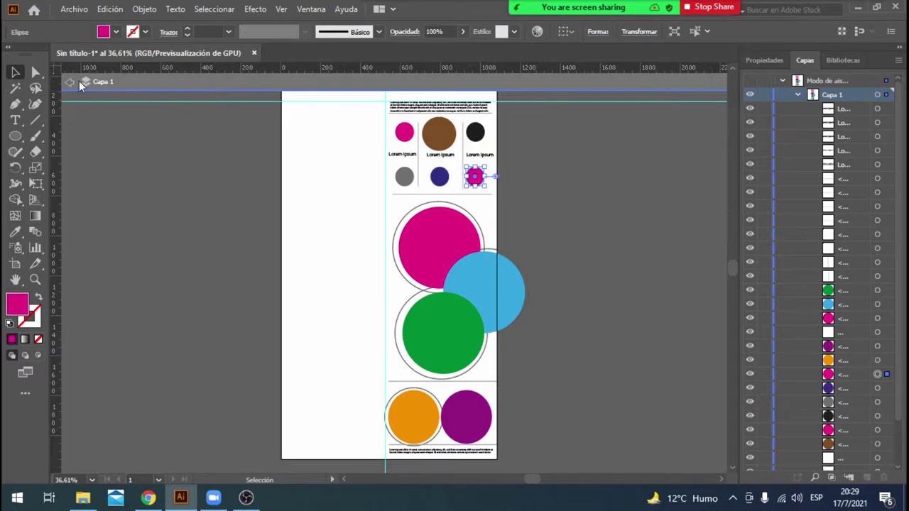
{"action": "left_click", "coordinate": [115, 32]}
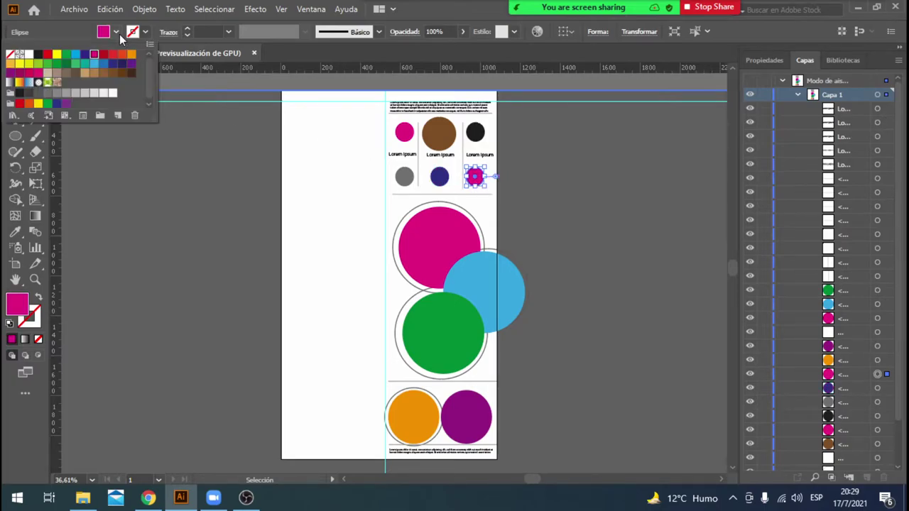
{"action": "left_click", "coordinate": [75, 54]}
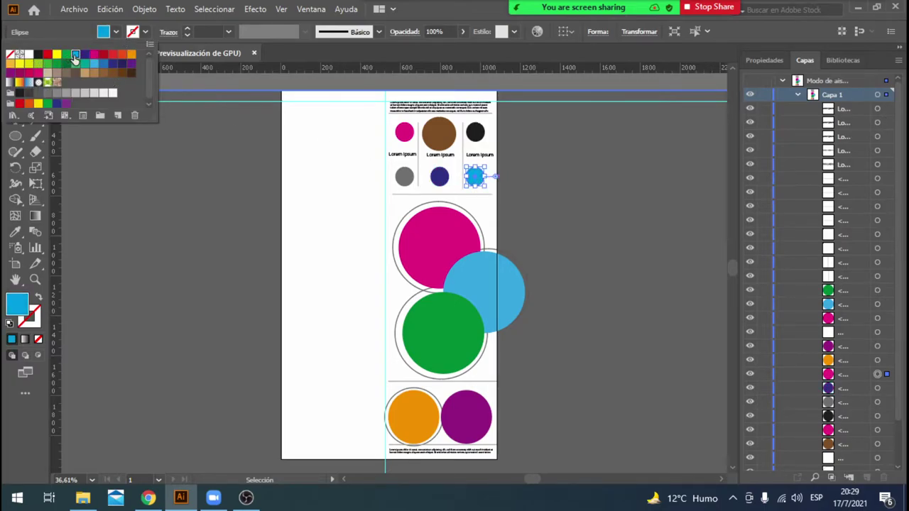
Make the top-left small dot beige and exit isolation mode.
{"action": "double_click", "coordinate": [405, 133]}
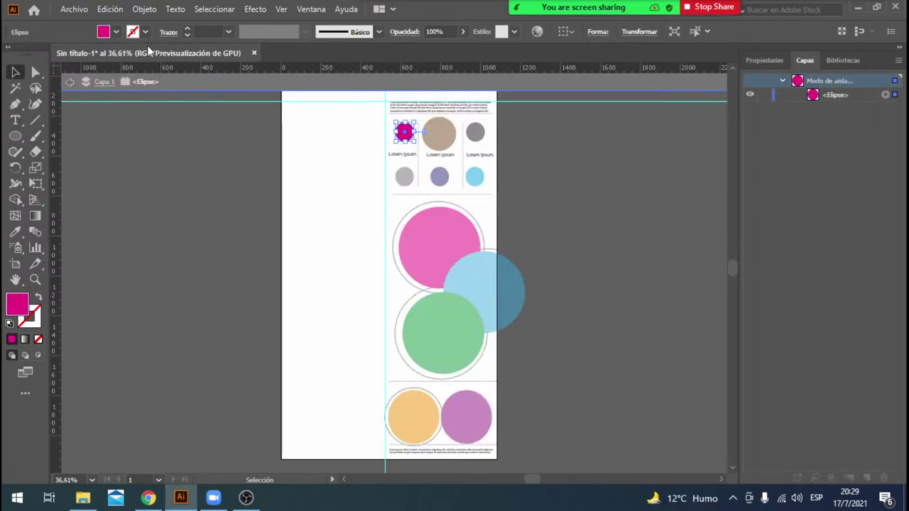
{"action": "left_click", "coordinate": [116, 33]}
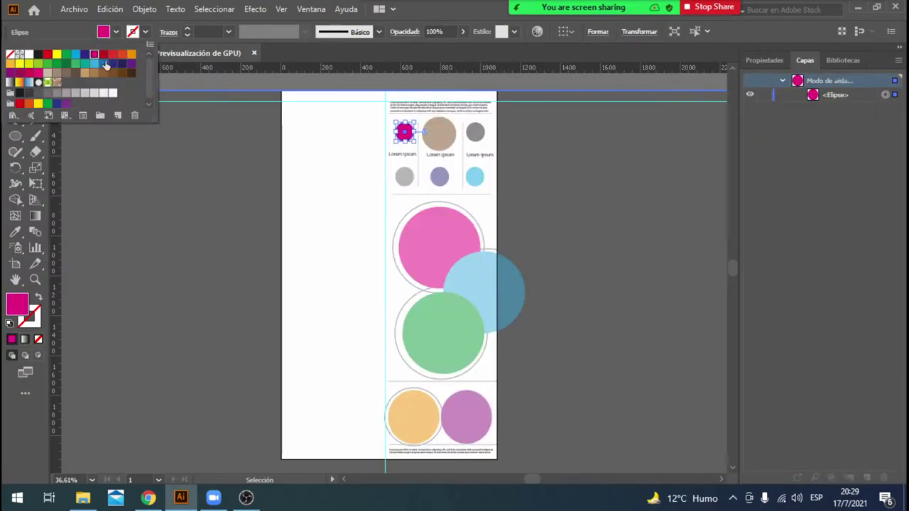
{"action": "left_click", "coordinate": [47, 73]}
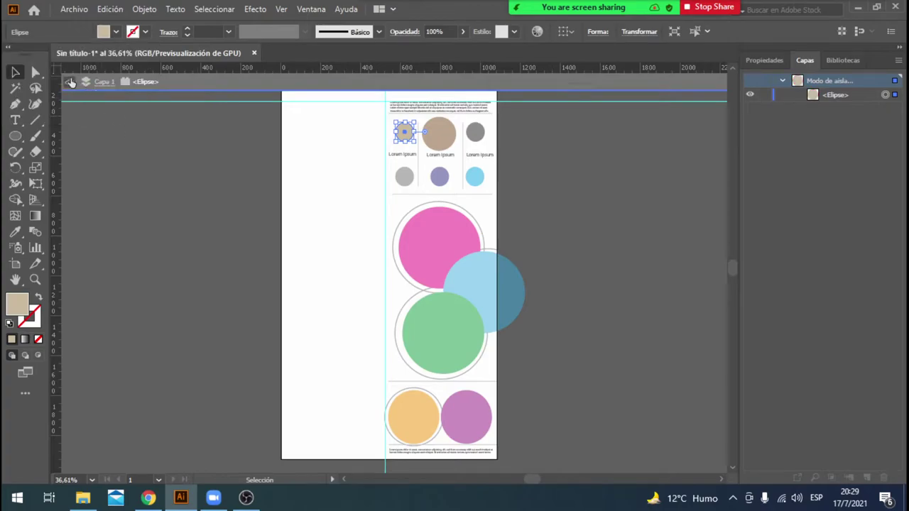
{"action": "left_click", "coordinate": [70, 83]}
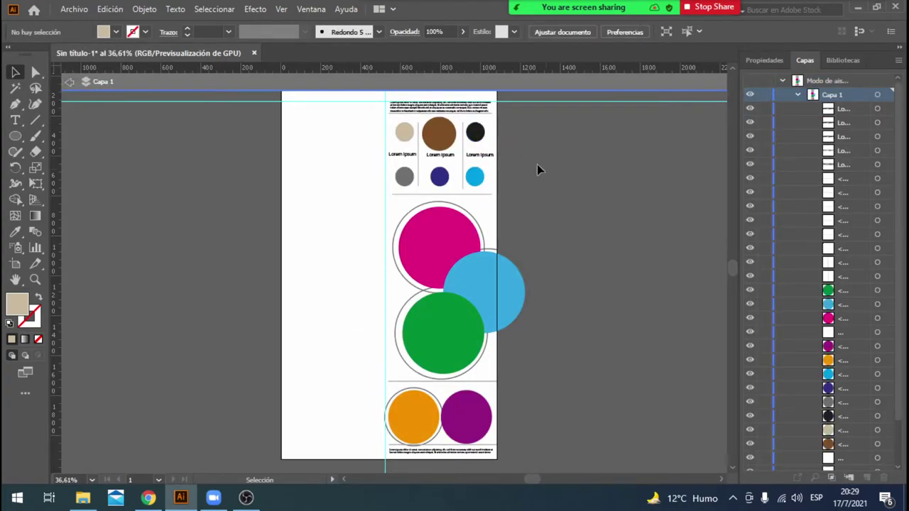
{"action": "left_click", "coordinate": [68, 81]}
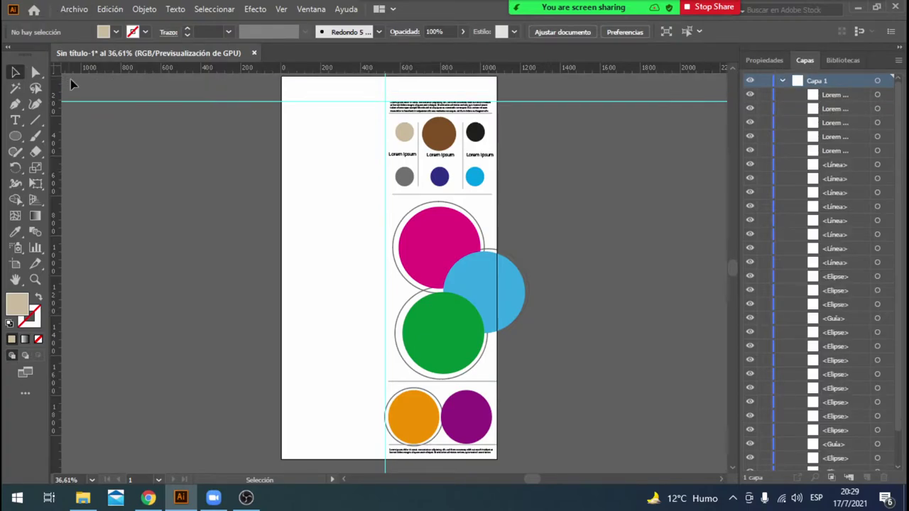
Use Archivo > Colocar to load the eagle photo from Imagenes > STOCK > Varias.
{"action": "left_click", "coordinate": [74, 9]}
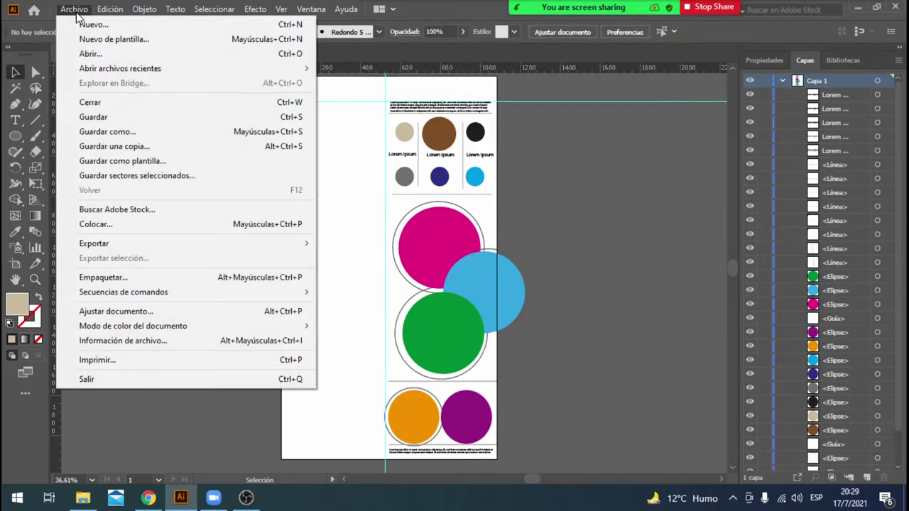
{"action": "left_click", "coordinate": [200, 227]}
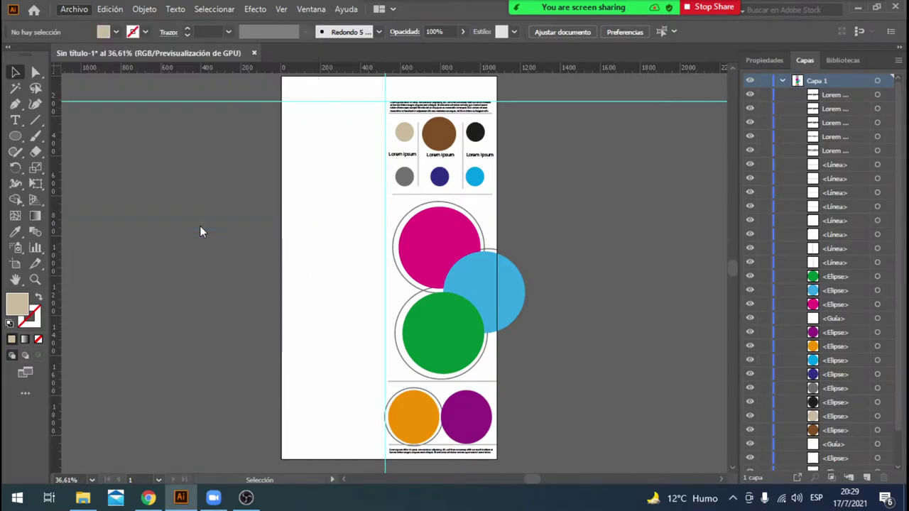
{"action": "left_click", "coordinate": [231, 37]}
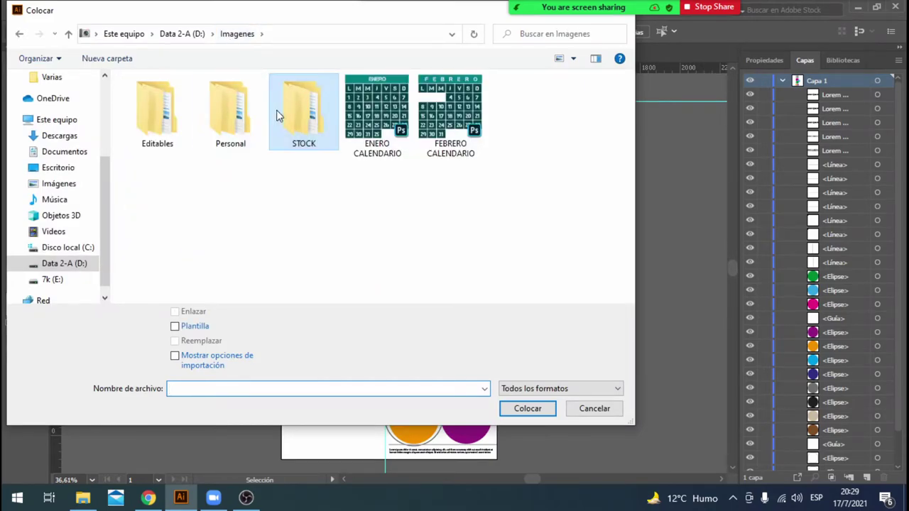
{"action": "double_click", "coordinate": [298, 114]}
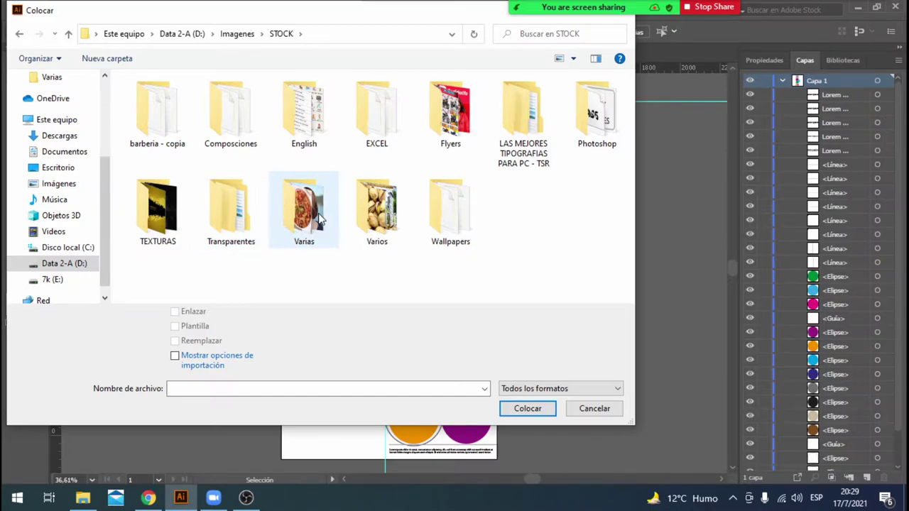
{"action": "double_click", "coordinate": [327, 218]}
{"action": "scroll", "coordinate": [424, 220], "scroll_direction": "down", "scroll_amount": 1}
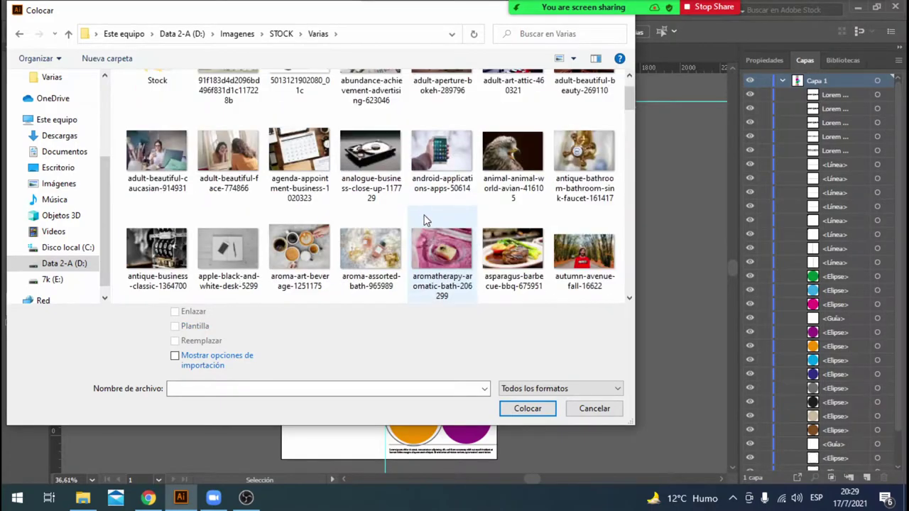
{"action": "double_click", "coordinate": [511, 162]}
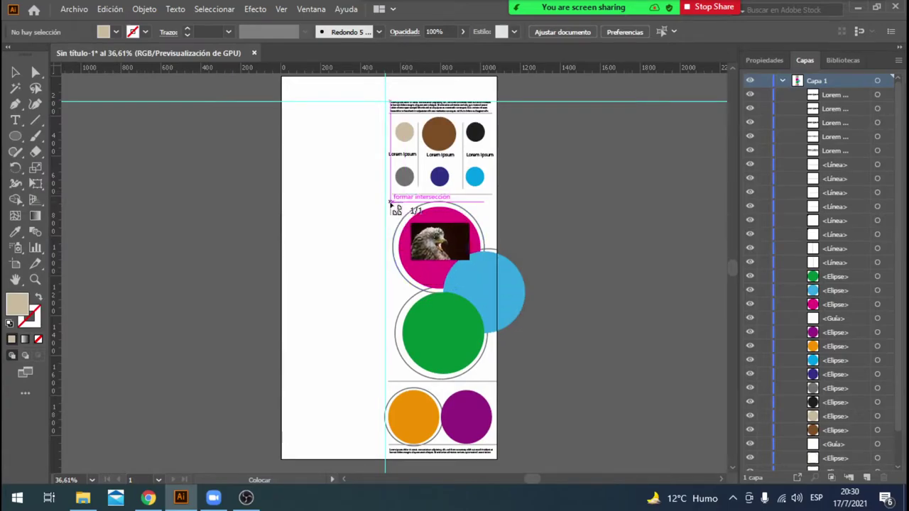
Place the eagle photo over the magenta circle and move its layer below that circle.
{"action": "left_click_drag", "start_coordinate": [364, 195], "coordinate": [516, 292]}
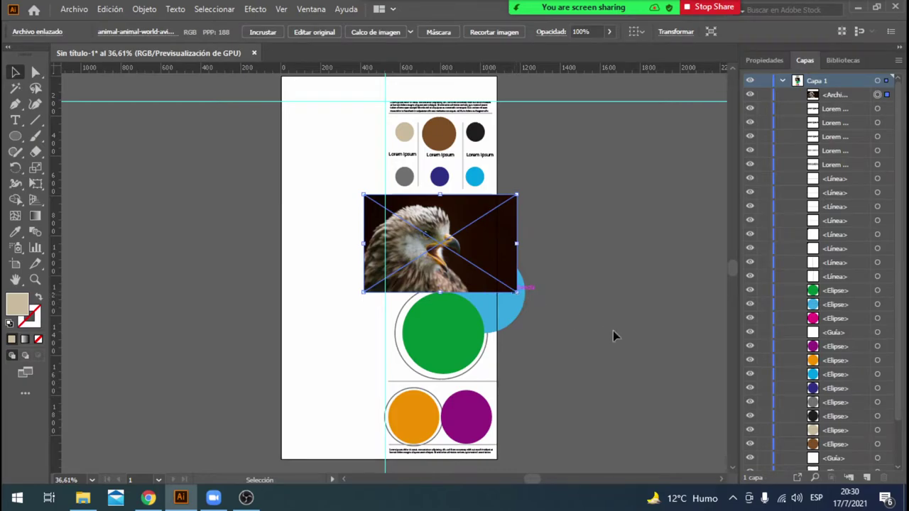
{"action": "left_click", "coordinate": [828, 97]}
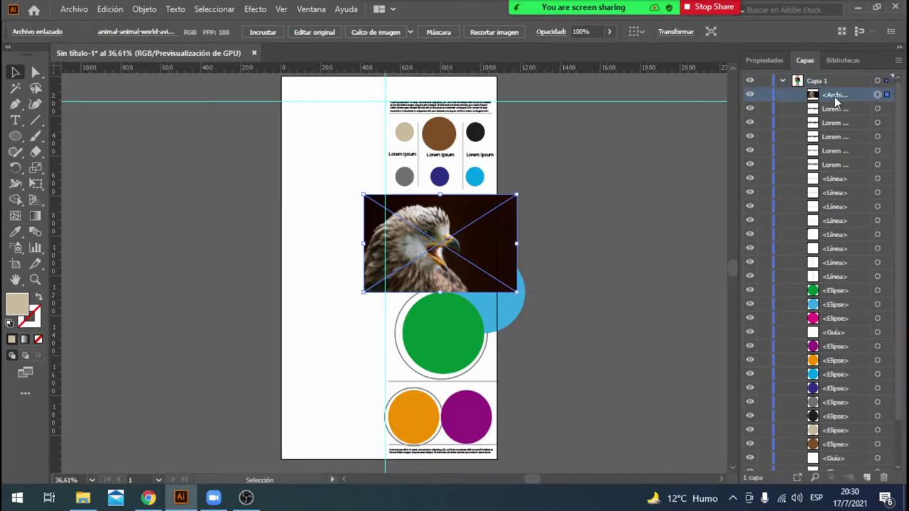
{"action": "mouse_move", "coordinate": [835, 101]}
{"action": "left_mouse_down"}
{"action": "mouse_move", "coordinate": [844, 318]}
{"action": "mouse_move", "coordinate": [815, 318]}
{"action": "mouse_move", "coordinate": [829, 326]}
{"action": "left_mouse_up"}
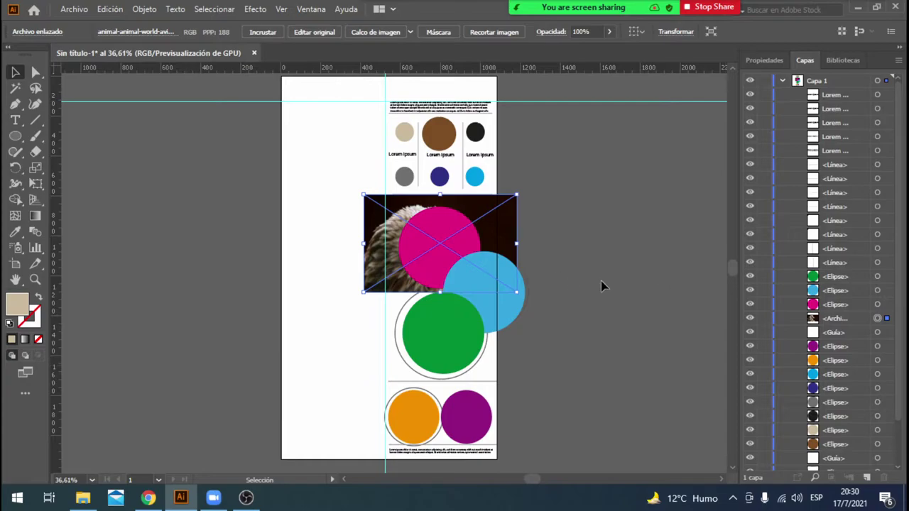
Select the magenta circle and the eagle photo together.
{"action": "left_click", "coordinate": [624, 284]}
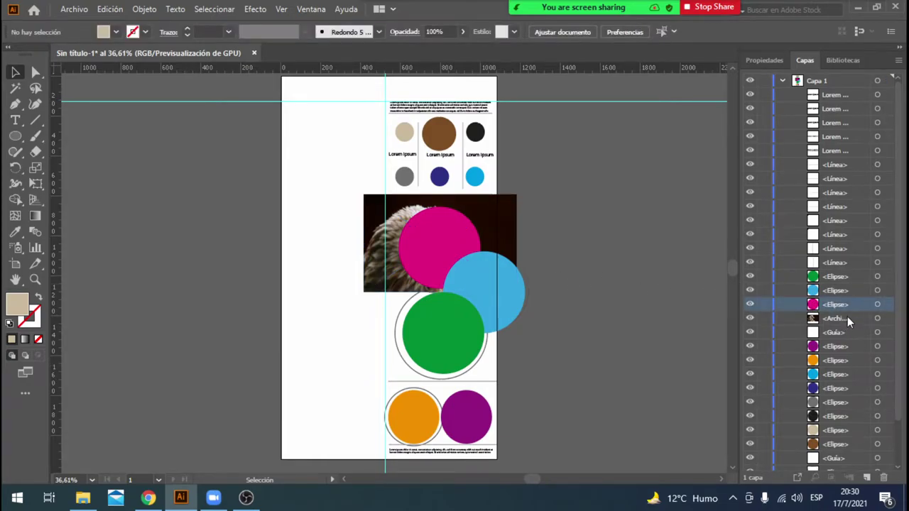
{"action": "left_click", "coordinate": [877, 318]}
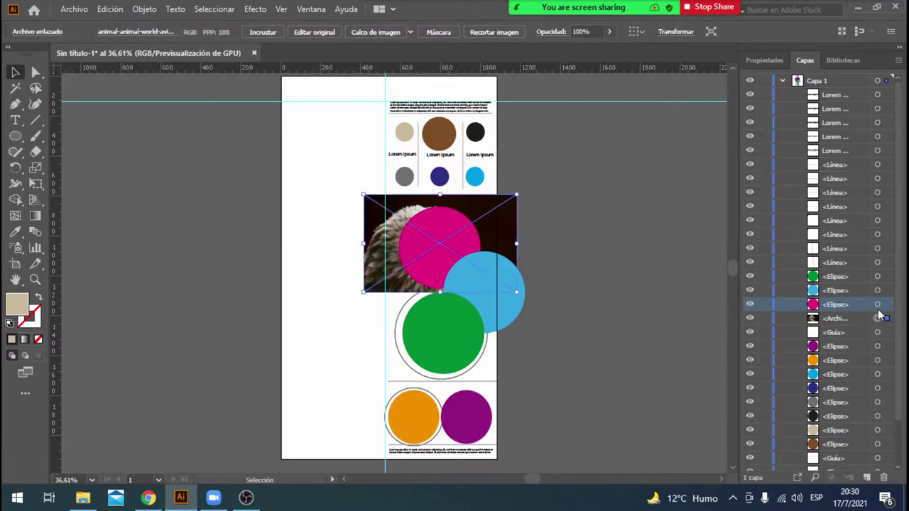
{"action": "left_click", "coordinate": [878, 303], "text": "shift"}
Draw two yellow Zoom annotation arrows at the magenta circle and eagle photo layer rows.
{"action": "left_click", "coordinate": [630, 18]}
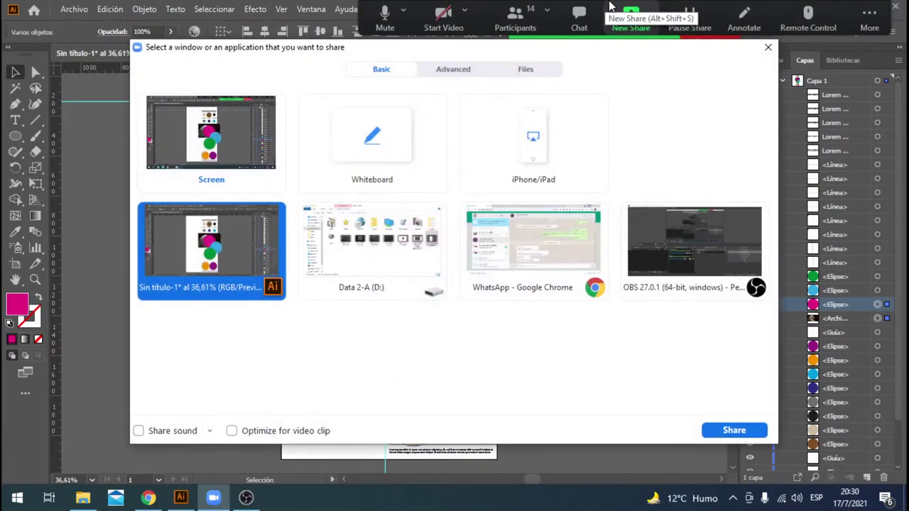
{"action": "left_click", "coordinate": [765, 44]}
{"action": "left_click", "coordinate": [743, 18]}
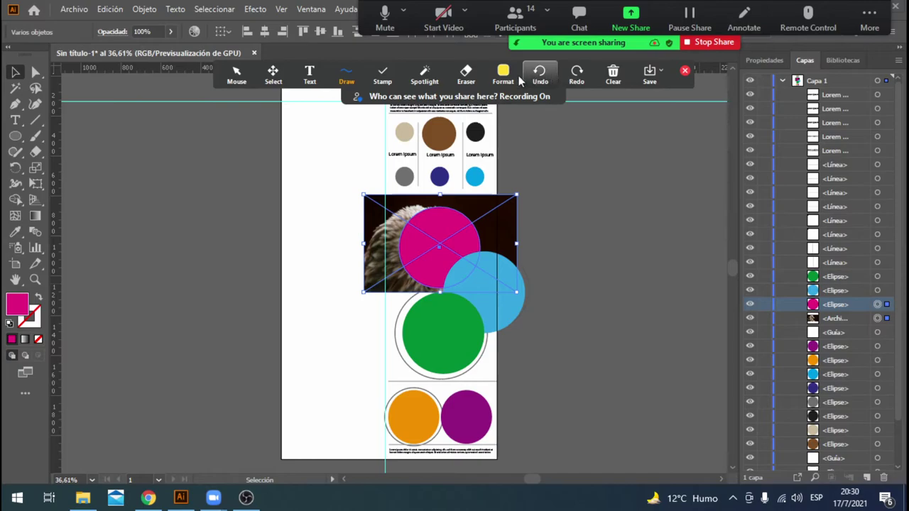
{"action": "mouse_move", "coordinate": [345, 74]}
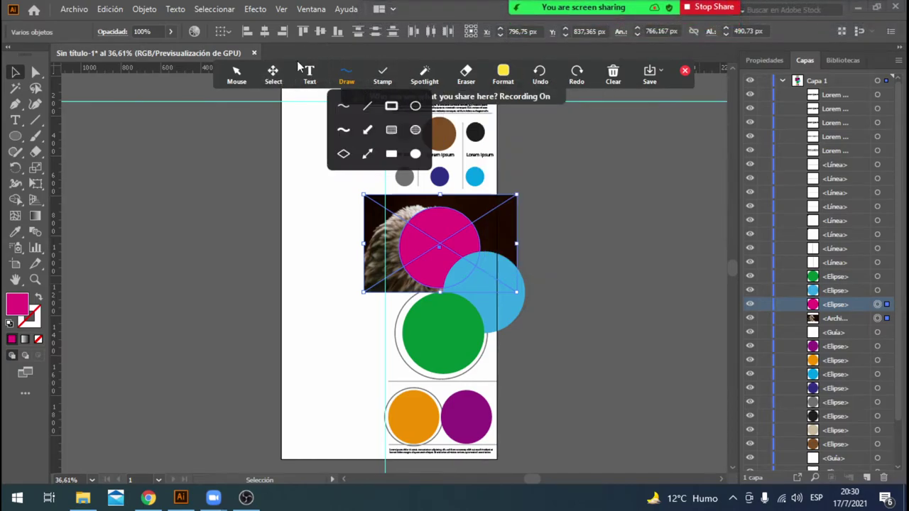
{"action": "left_click", "coordinate": [365, 112]}
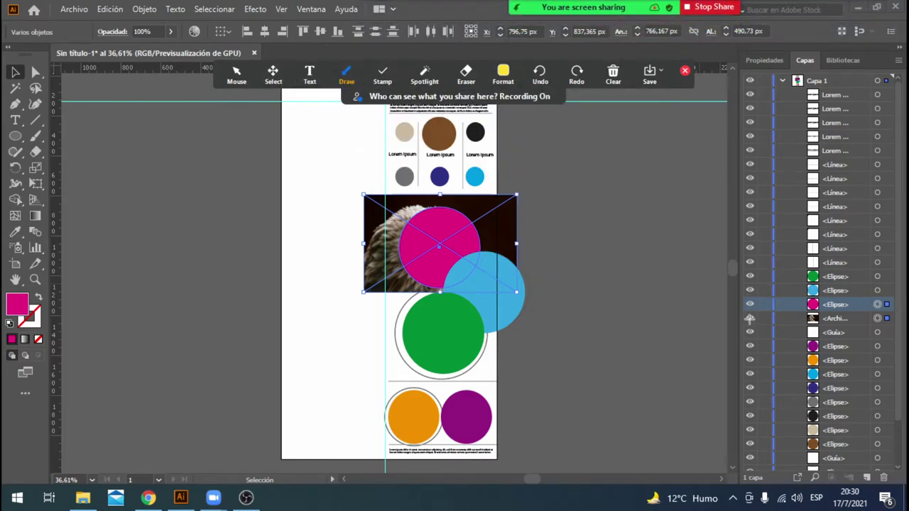
{"action": "left_click_drag", "start_coordinate": [689, 298], "coordinate": [797, 304]}
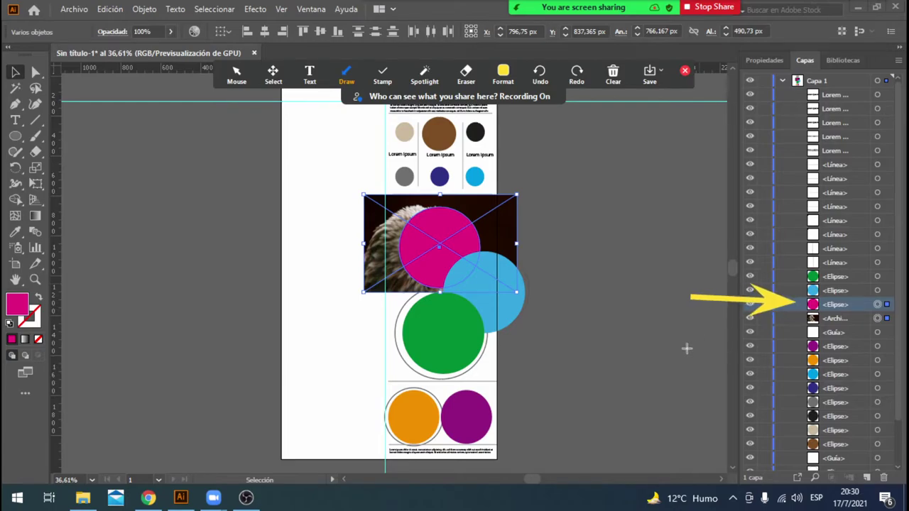
{"action": "left_click_drag", "start_coordinate": [672, 352], "coordinate": [795, 316]}
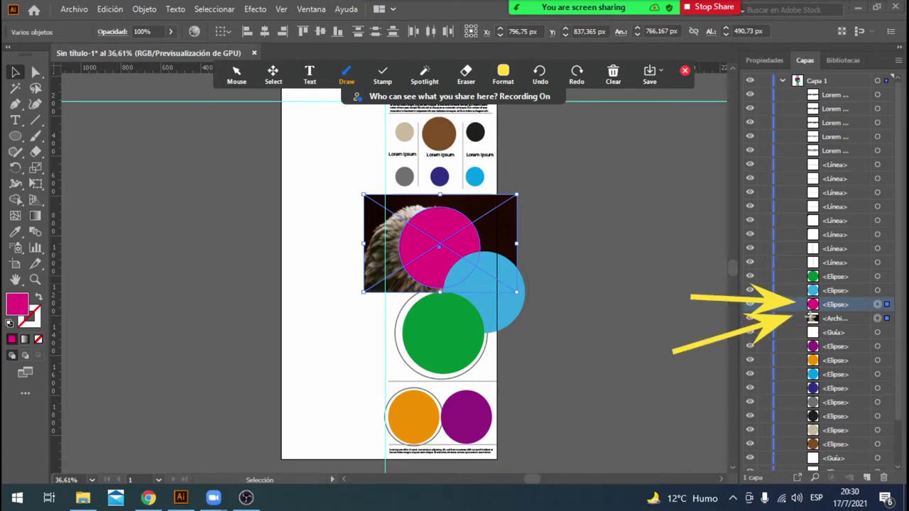
{"action": "left_click", "coordinate": [241, 76]}
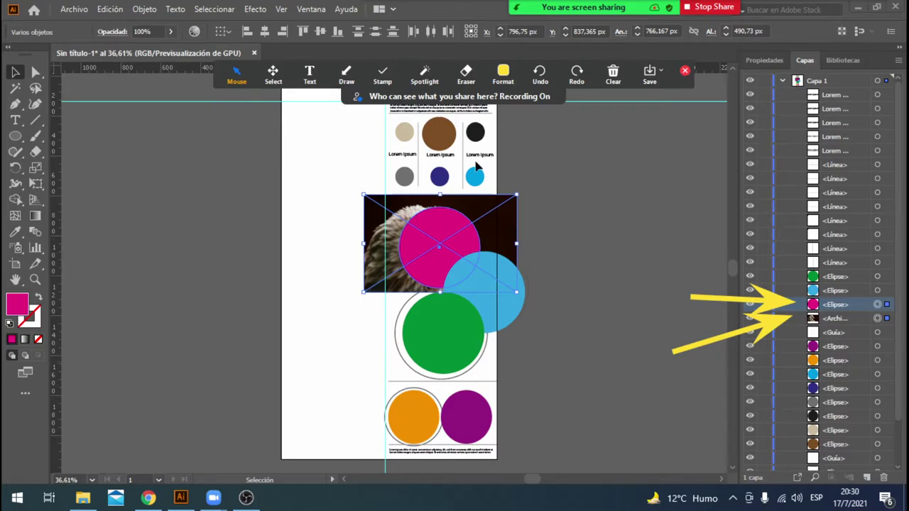
Clip the eagle photo inside the magenta circle with Object > Clipping Mask > Make.
{"action": "left_click", "coordinate": [138, 10]}
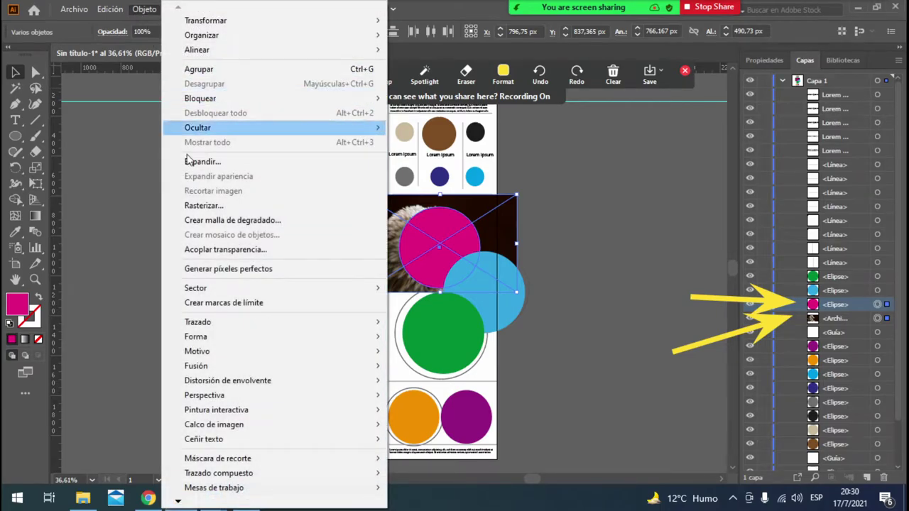
{"action": "mouse_move", "coordinate": [217, 458]}
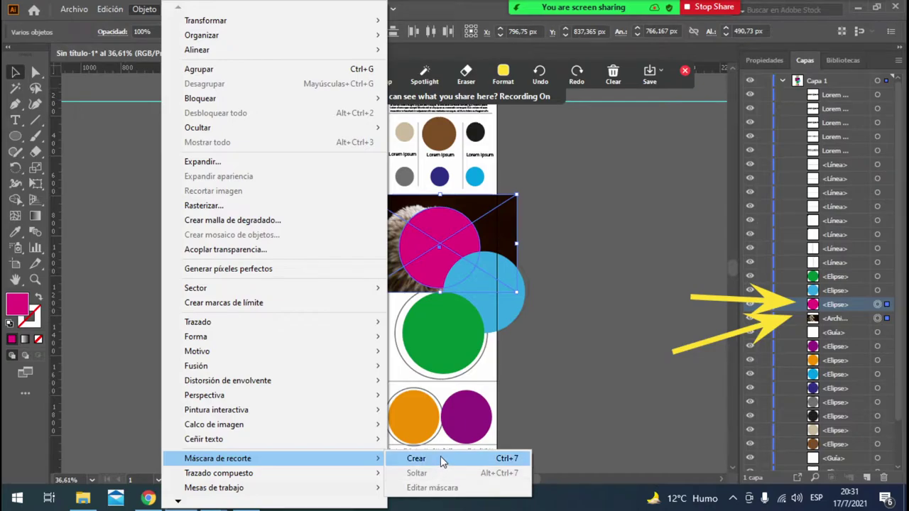
{"action": "left_click", "coordinate": [416, 458]}
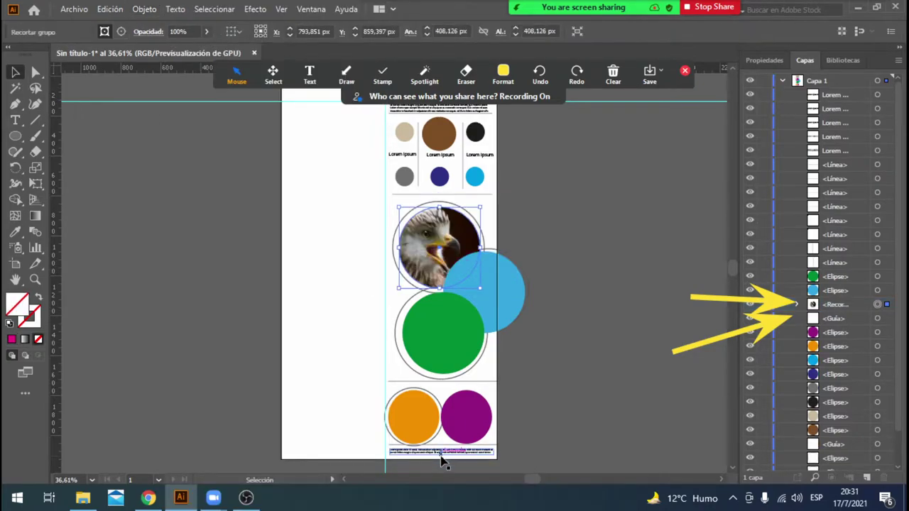
Place the photo adult-beautiful-caucasian-914931 over the middle ring at the green circle.
{"action": "left_click", "coordinate": [618, 312]}
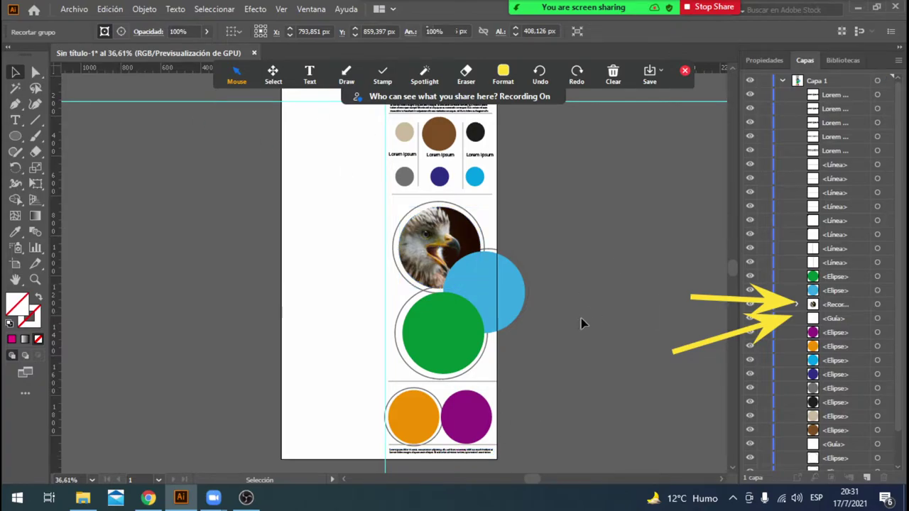
{"action": "left_click", "coordinate": [437, 349]}
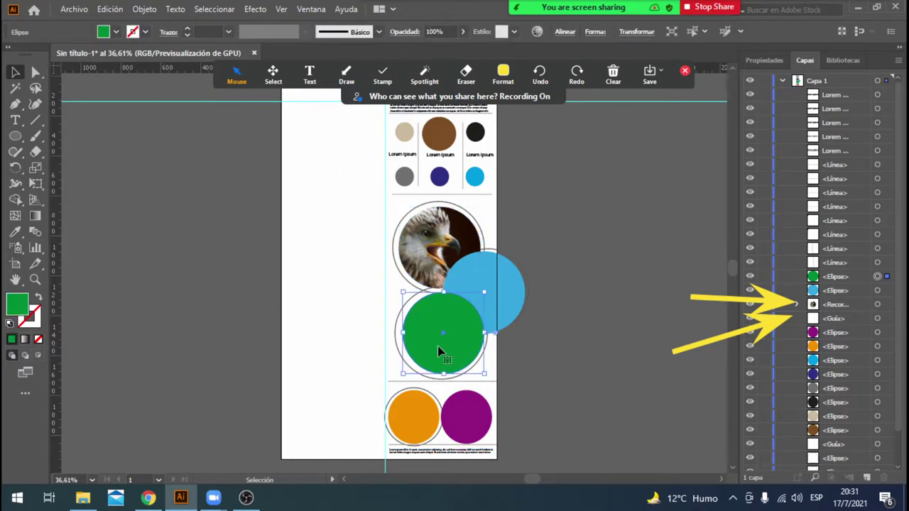
{"action": "left_click", "coordinate": [73, 9]}
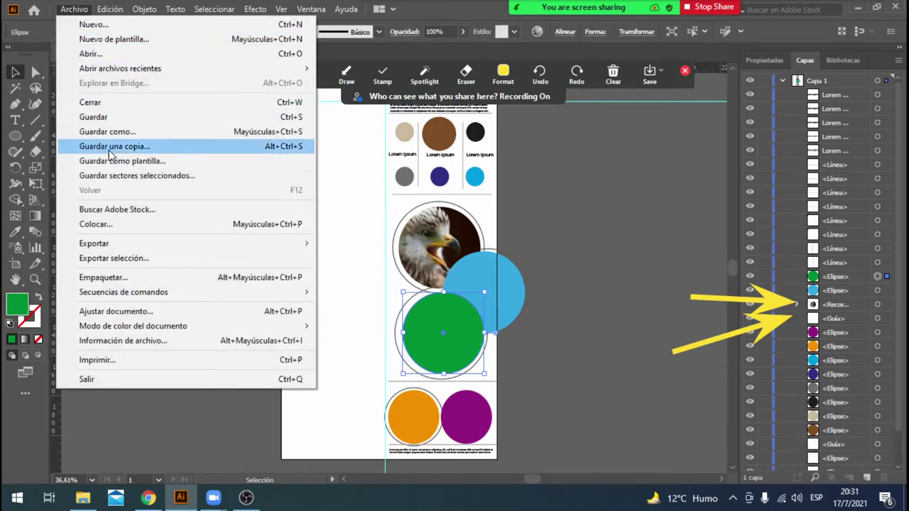
{"action": "left_click", "coordinate": [134, 226]}
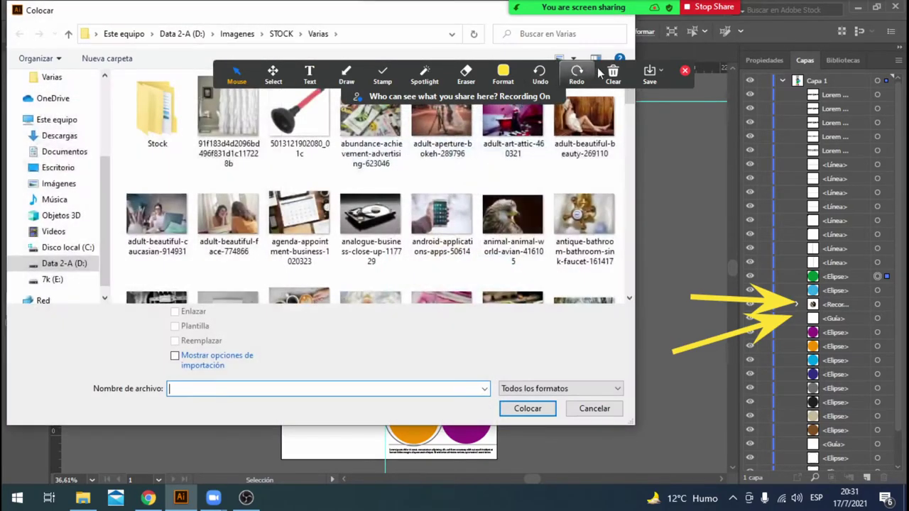
{"action": "scroll", "coordinate": [425, 213], "scroll_direction": "down", "scroll_amount": 1}
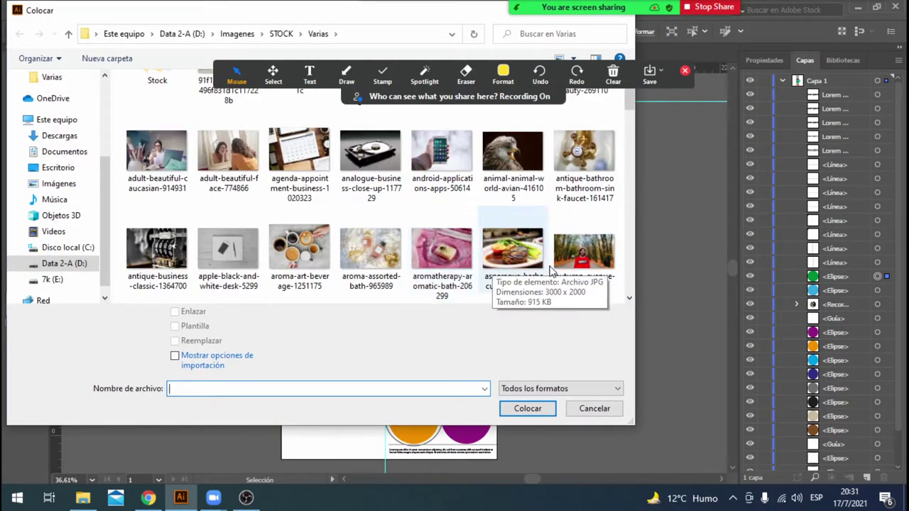
{"action": "left_click", "coordinate": [578, 261]}
{"action": "left_click", "coordinate": [169, 155]}
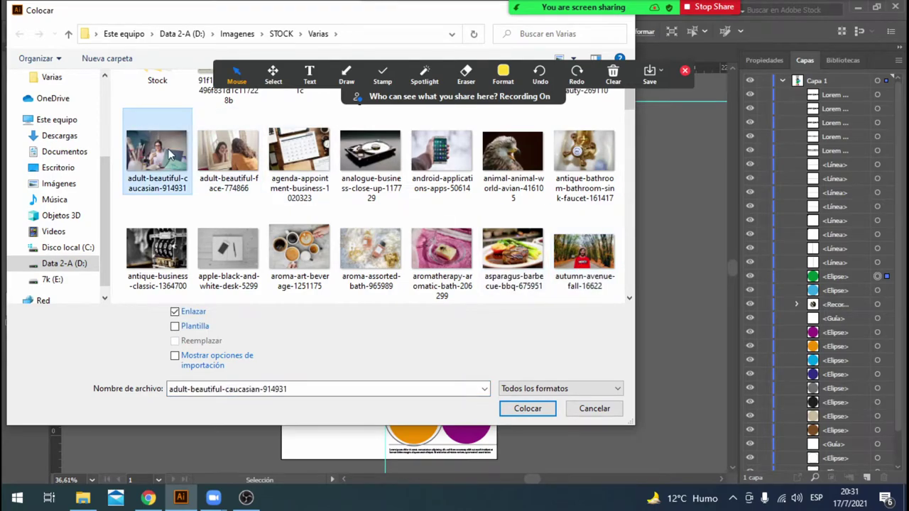
{"action": "double_click", "coordinate": [168, 155]}
{"action": "mouse_move", "coordinate": [361, 278]}
{"action": "left_mouse_down"}
{"action": "mouse_move", "coordinate": [471, 366]}
{"action": "mouse_move", "coordinate": [501, 374]}
{"action": "left_mouse_up"}
{"action": "left_click_drag", "start_coordinate": [445, 359], "coordinate": [460, 367]}
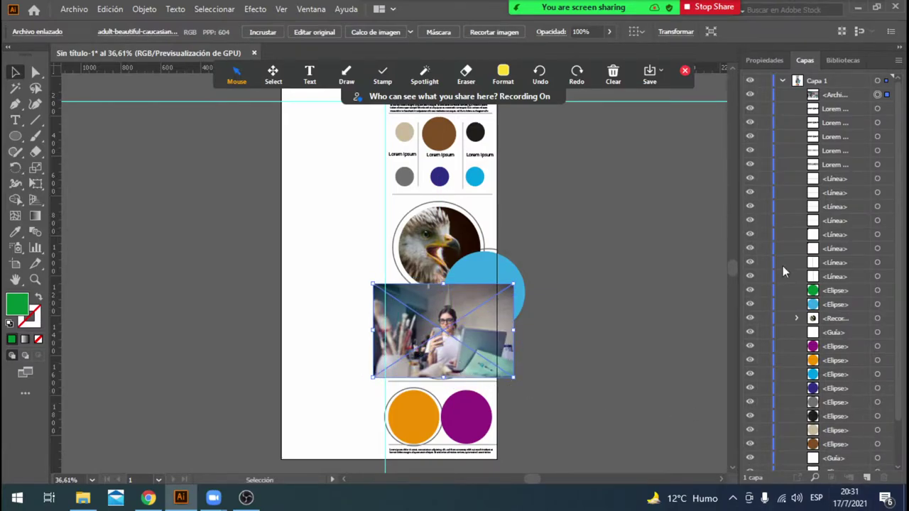
Stack the woman-at-laptop photo just below the green Elipse in the Layers panel.
{"action": "left_click", "coordinate": [346, 74]}
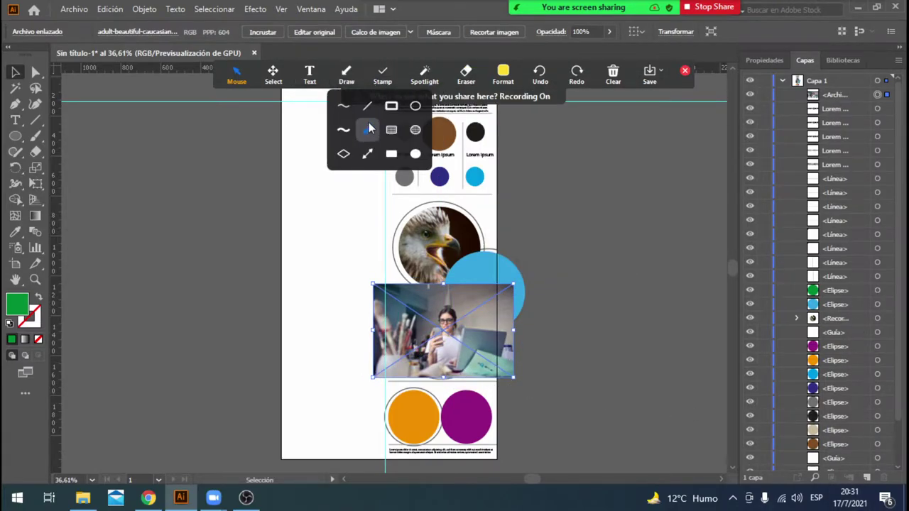
{"action": "left_click", "coordinate": [369, 128]}
{"action": "mouse_move", "coordinate": [568, 206]}
{"action": "left_mouse_down"}
{"action": "mouse_move", "coordinate": [789, 83]}
{"action": "mouse_move", "coordinate": [785, 94]}
{"action": "left_mouse_up"}
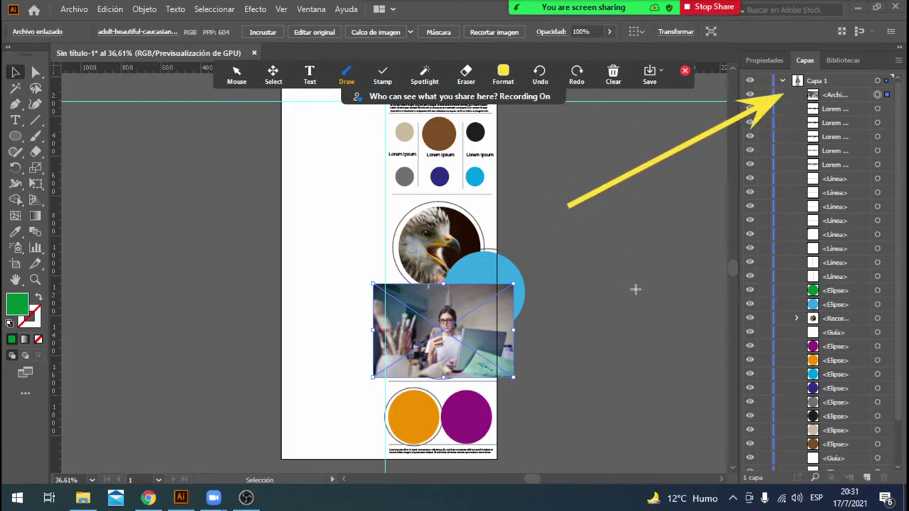
{"action": "left_click_drag", "start_coordinate": [607, 400], "coordinate": [784, 292]}
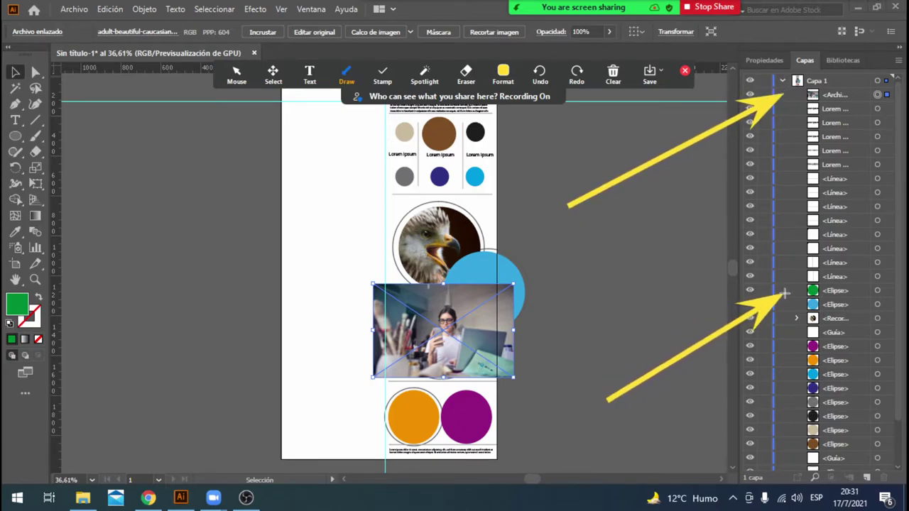
{"action": "left_click", "coordinate": [242, 77]}
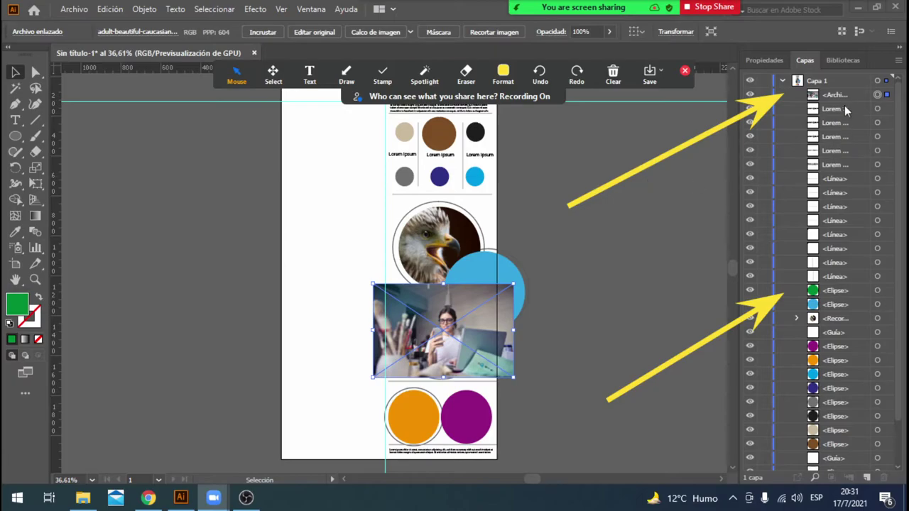
{"action": "left_click_drag", "start_coordinate": [840, 97], "coordinate": [847, 301]}
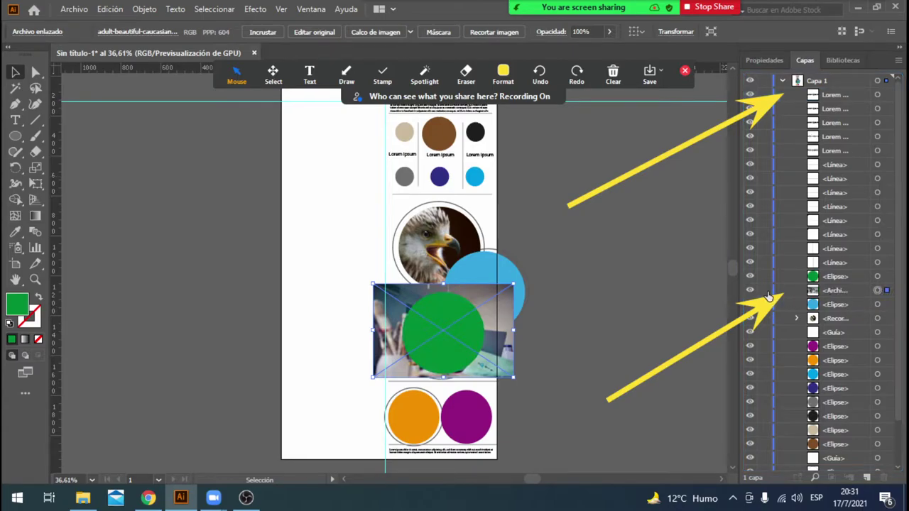
Select the green ellipse with the laptop photo and make a clipping mask from them.
{"action": "left_click", "coordinate": [878, 277], "text": "shift"}
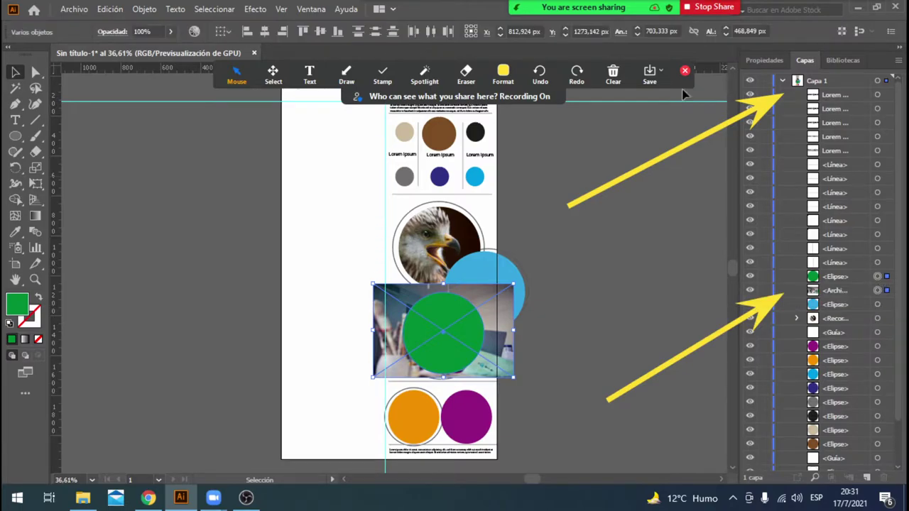
{"action": "left_click", "coordinate": [504, 77]}
{"action": "left_click", "coordinate": [346, 74]}
{"action": "left_click_drag", "start_coordinate": [855, 181], "coordinate": [878, 274]}
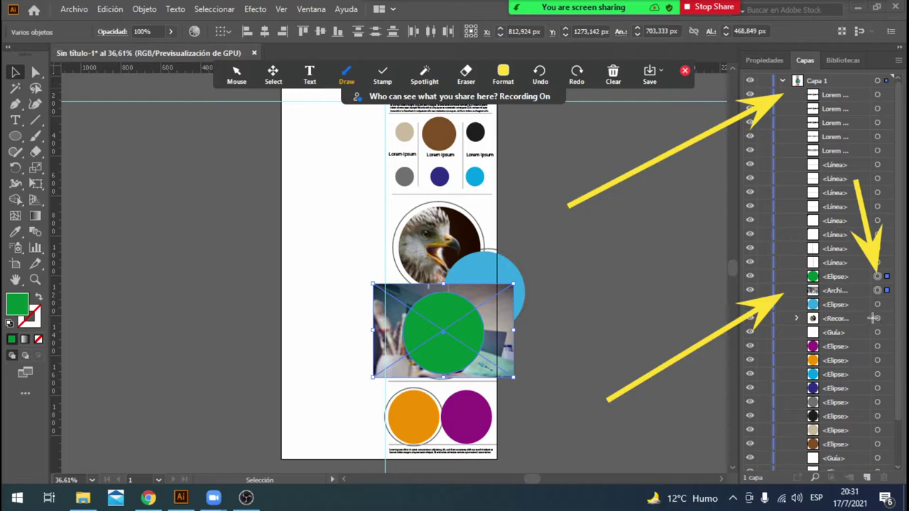
{"action": "left_click_drag", "start_coordinate": [888, 119], "coordinate": [887, 273]}
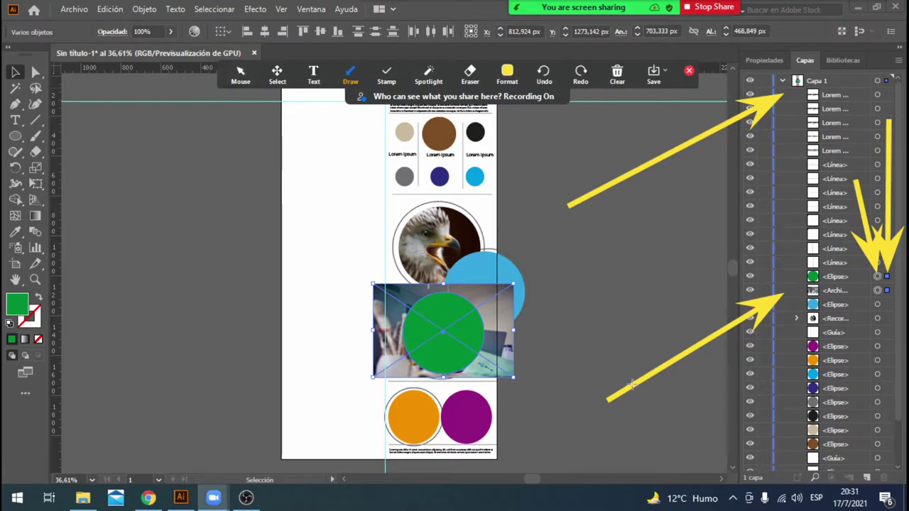
{"action": "left_click", "coordinate": [230, 78]}
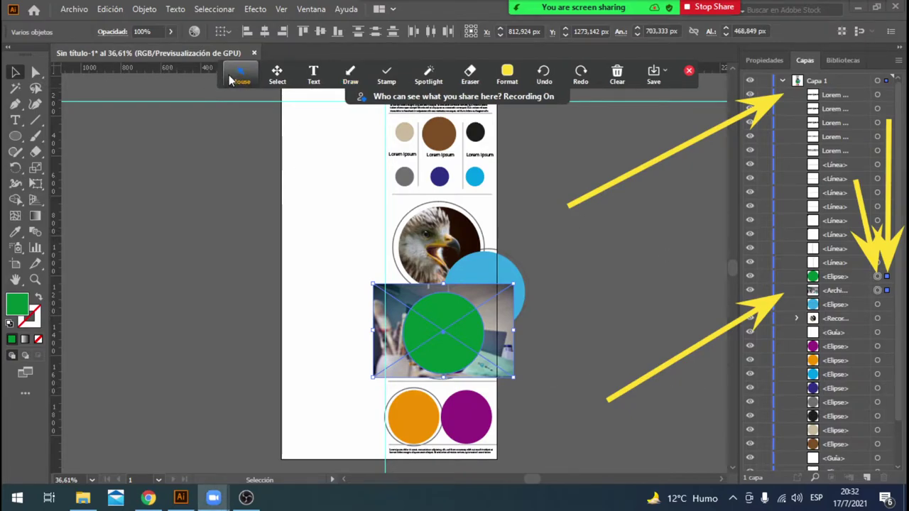
{"action": "left_click", "coordinate": [149, 9]}
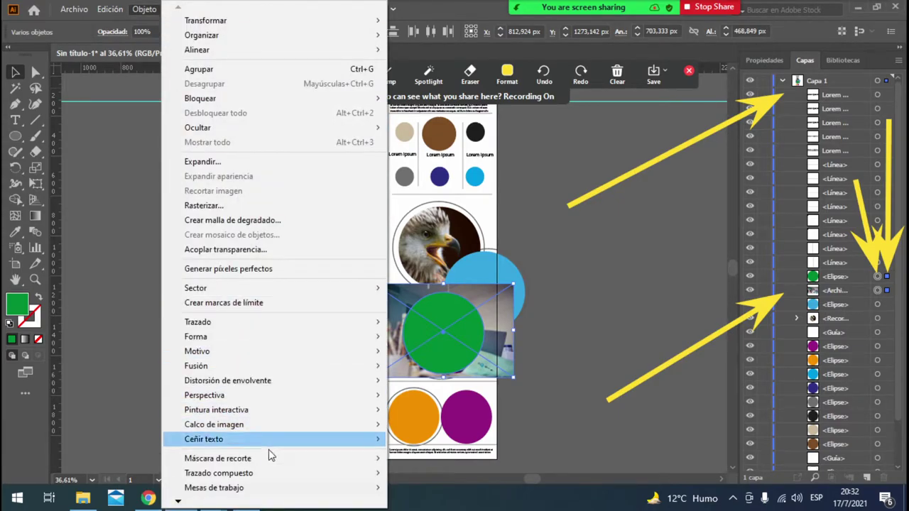
{"action": "mouse_move", "coordinate": [218, 458]}
{"action": "left_click", "coordinate": [401, 456]}
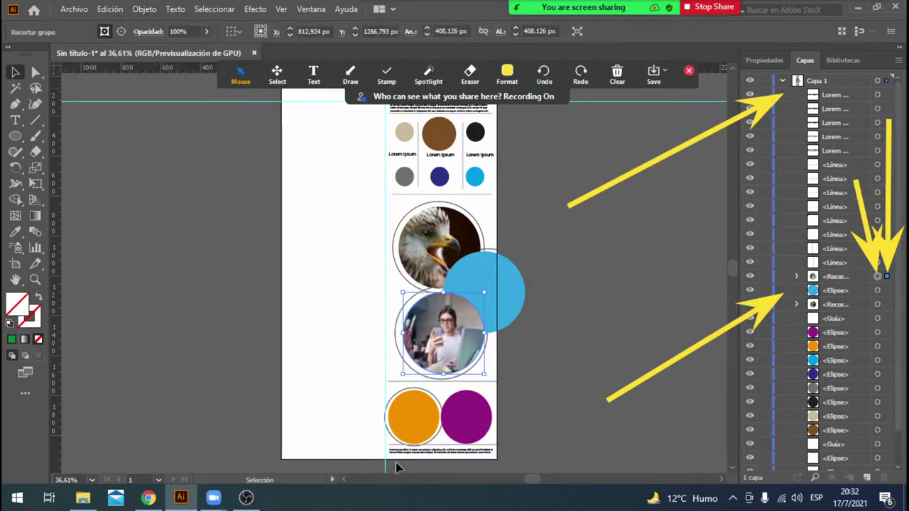
Place the photo of two women beside the middle circle, stacked beneath the blue circle.
{"action": "left_click", "coordinate": [520, 352]}
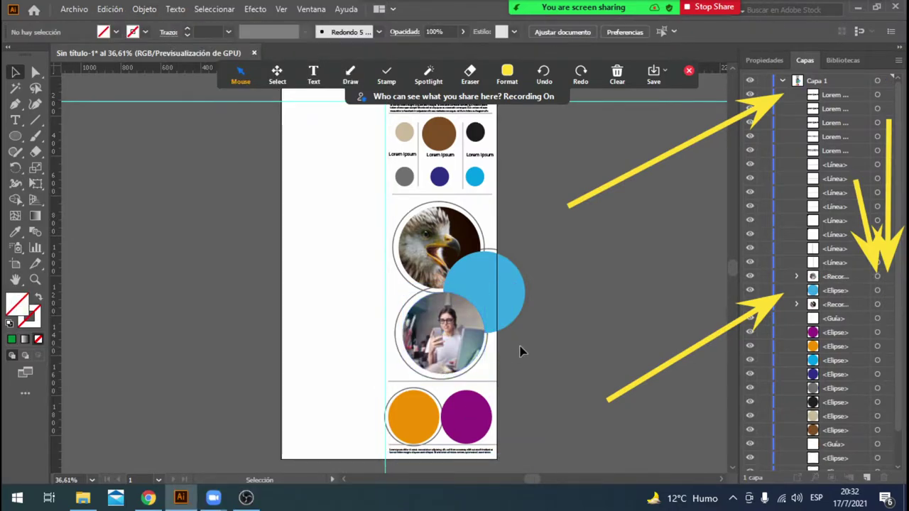
{"action": "left_click", "coordinate": [75, 9]}
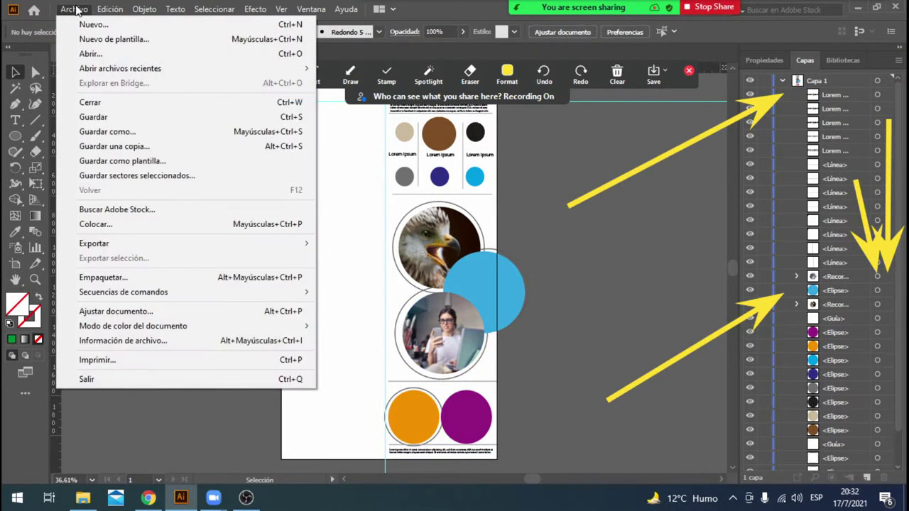
{"action": "left_click", "coordinate": [164, 225]}
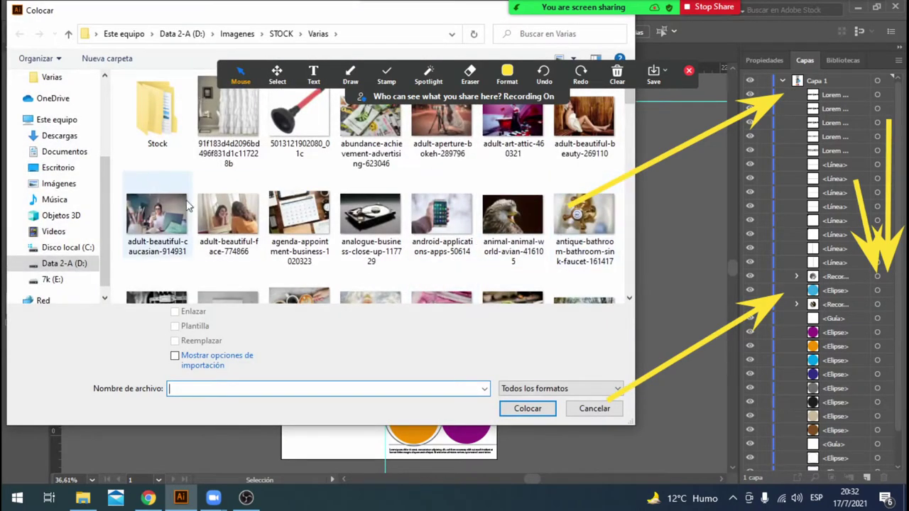
{"action": "double_click", "coordinate": [249, 227]}
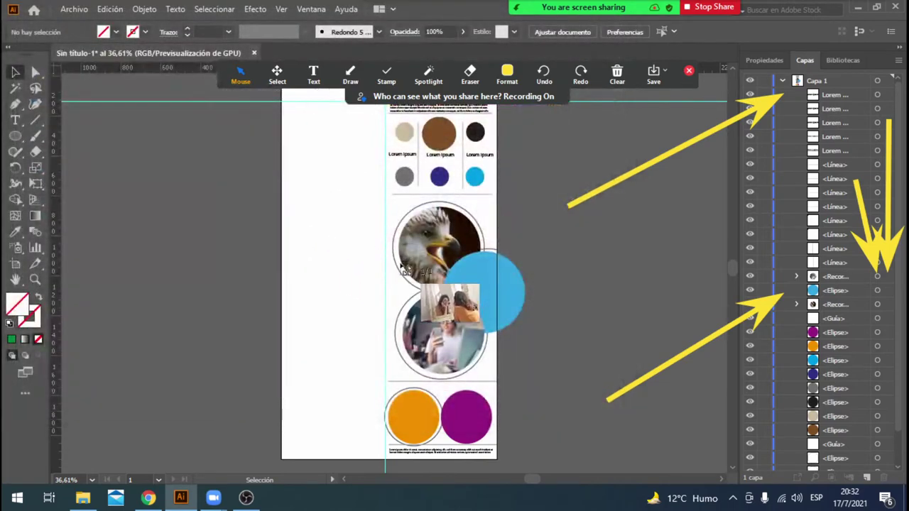
{"action": "left_click_drag", "start_coordinate": [435, 237], "coordinate": [580, 383]}
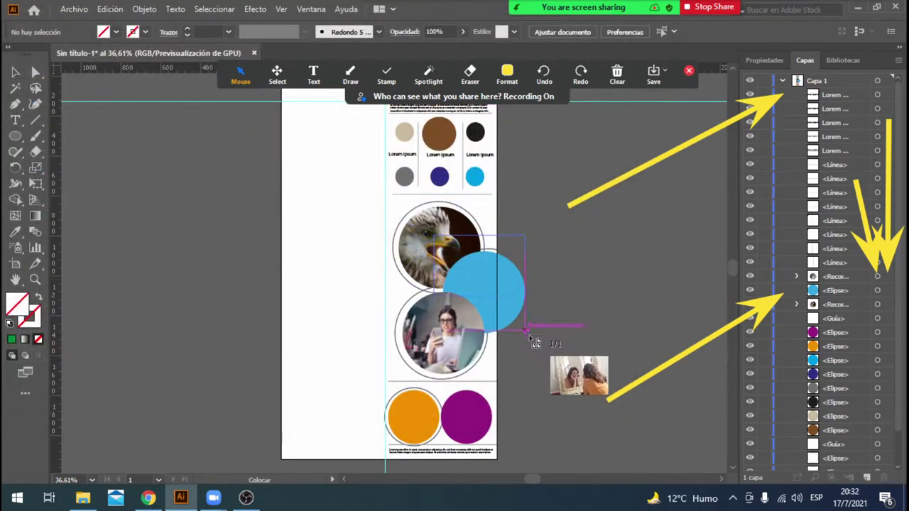
{"action": "left_click_drag", "start_coordinate": [532, 323], "coordinate": [533, 331]}
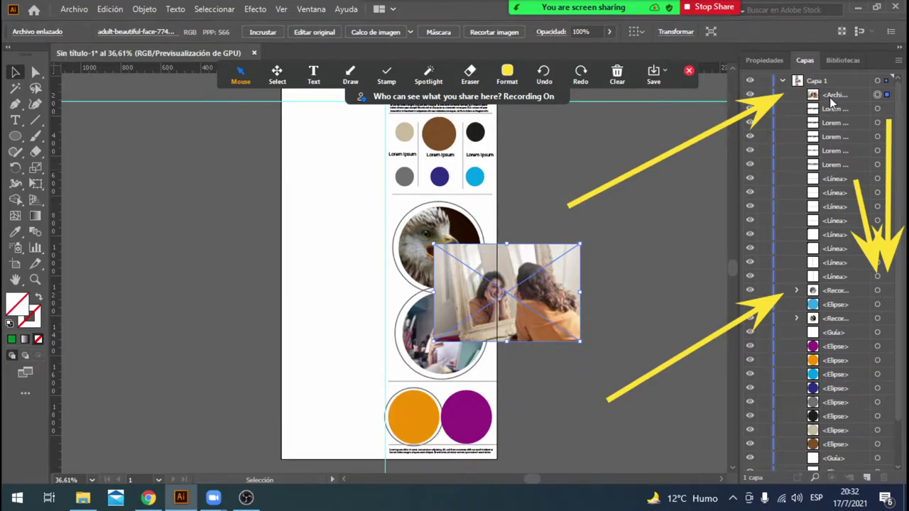
{"action": "left_click_drag", "start_coordinate": [832, 103], "coordinate": [843, 319]}
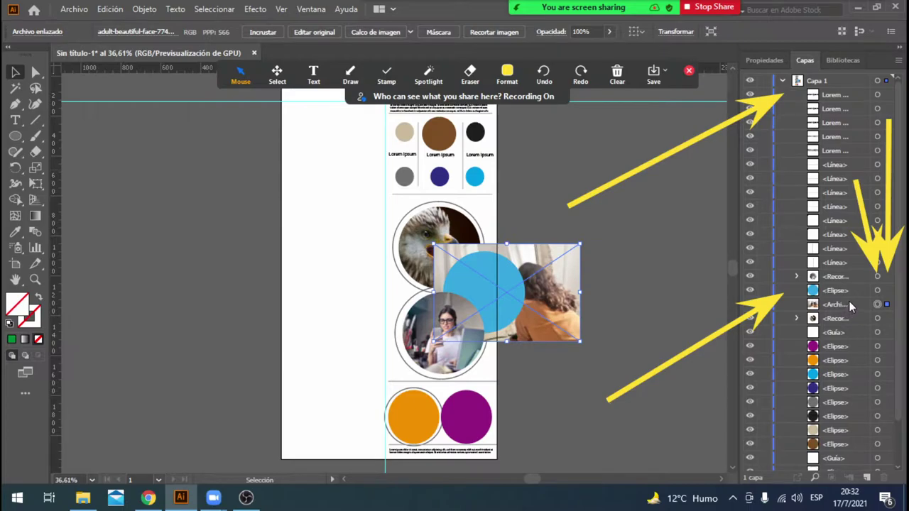
Clip the smiling-women photo into the blue circle and deselect.
{"action": "left_click", "coordinate": [878, 291], "text": "shift"}
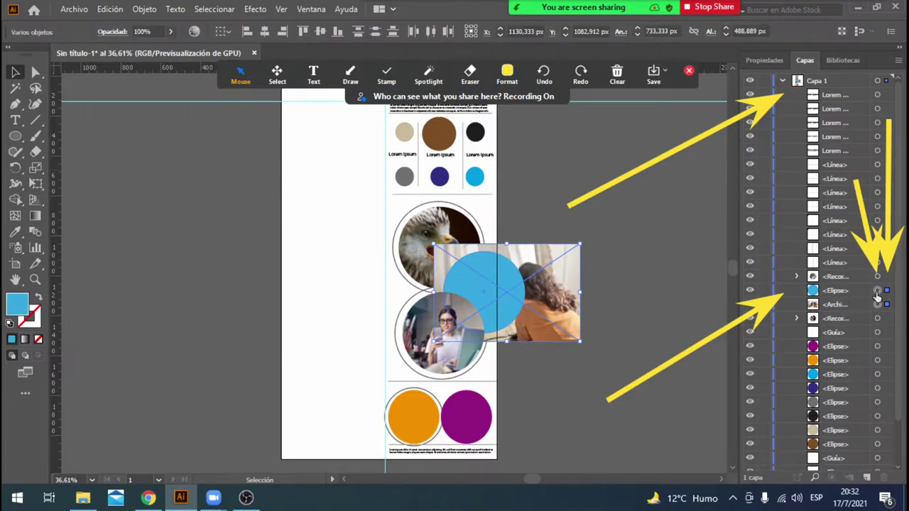
{"action": "left_click", "coordinate": [145, 9]}
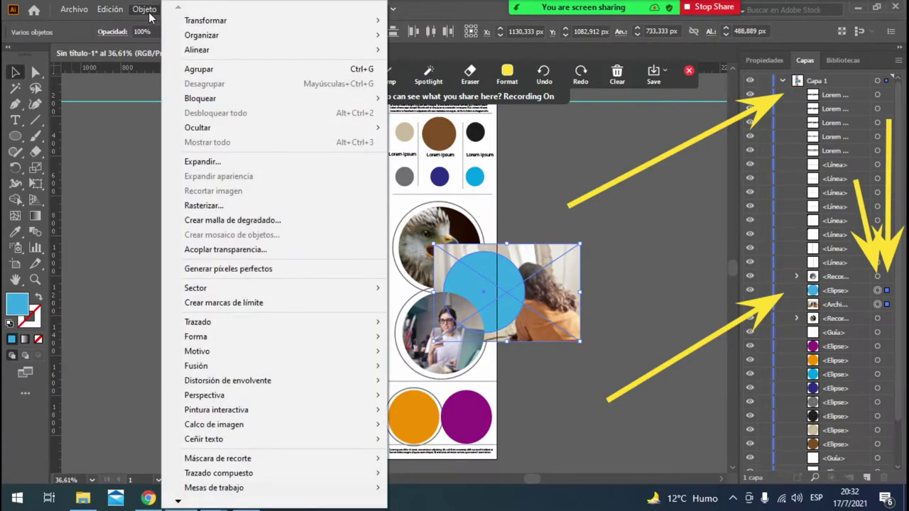
{"action": "left_click", "coordinate": [419, 458]}
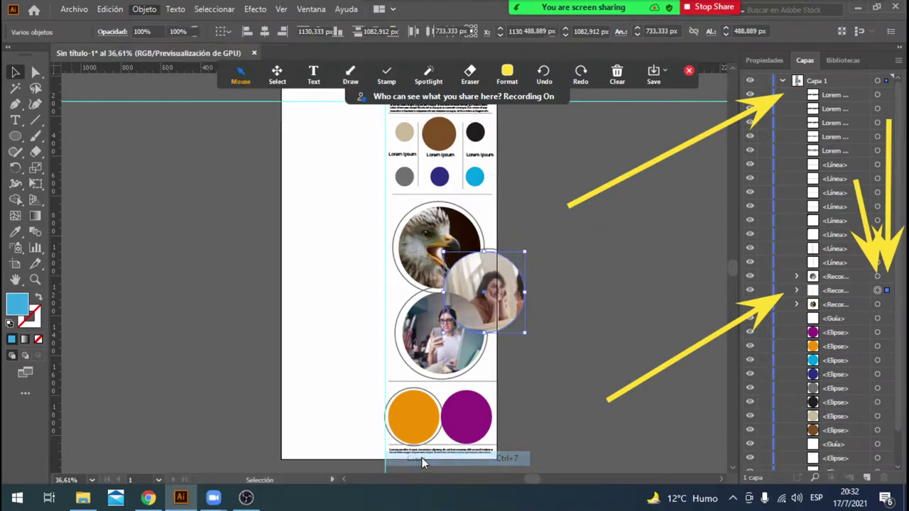
{"action": "left_click", "coordinate": [536, 403]}
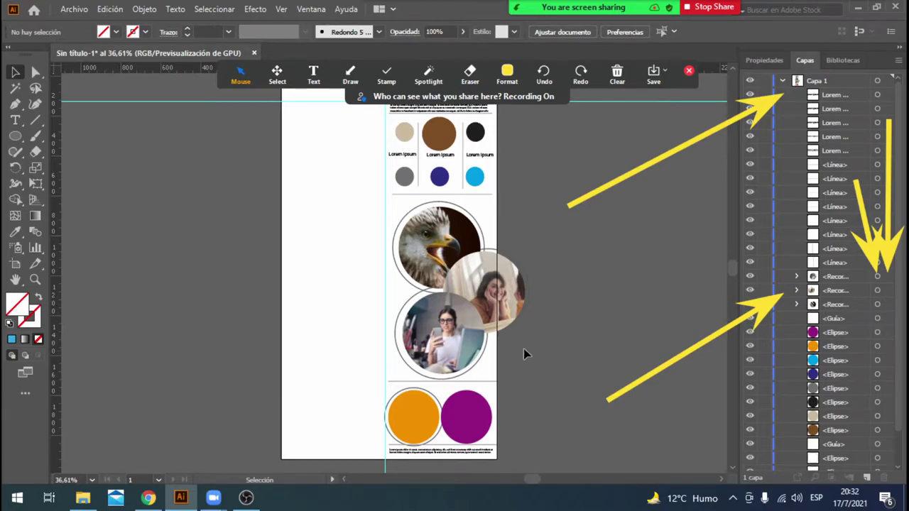
Place the tripod photo over the orange circle, layered just beneath it.
{"action": "left_click", "coordinate": [412, 417]}
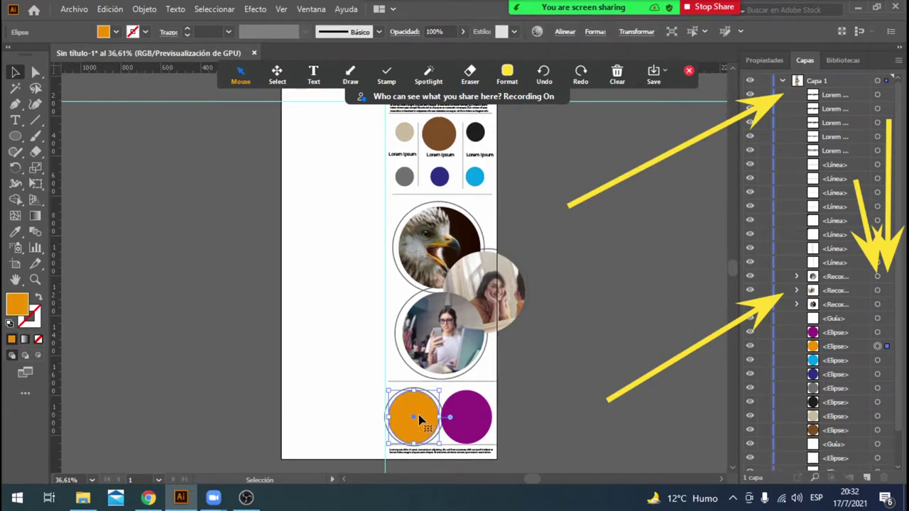
{"action": "left_click", "coordinate": [74, 9]}
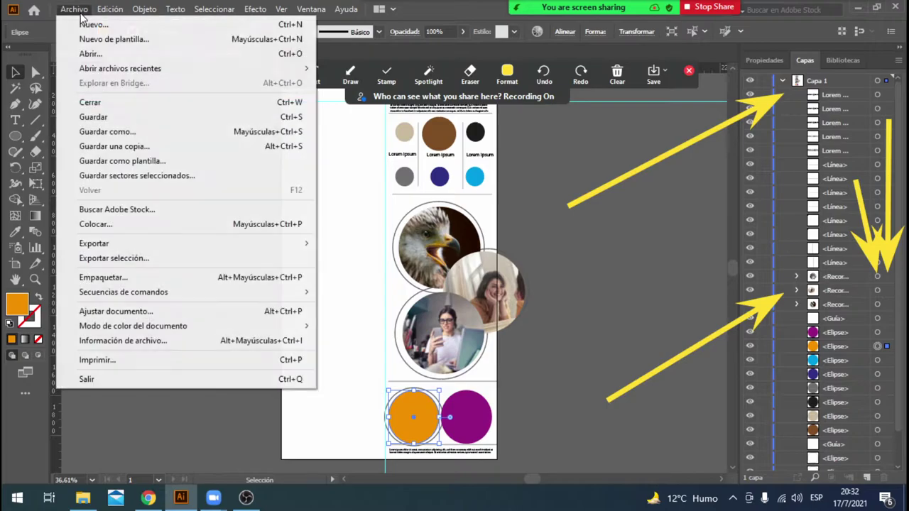
{"action": "left_click", "coordinate": [152, 223]}
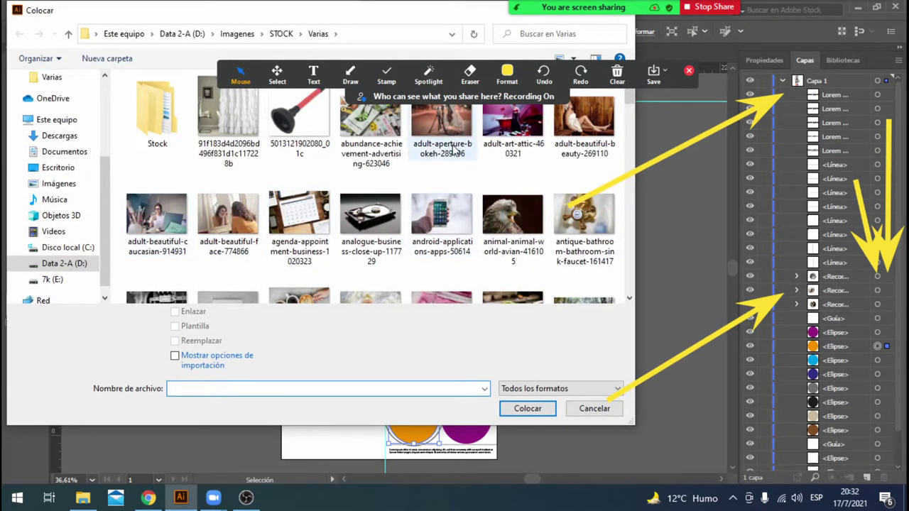
{"action": "double_click", "coordinate": [455, 135]}
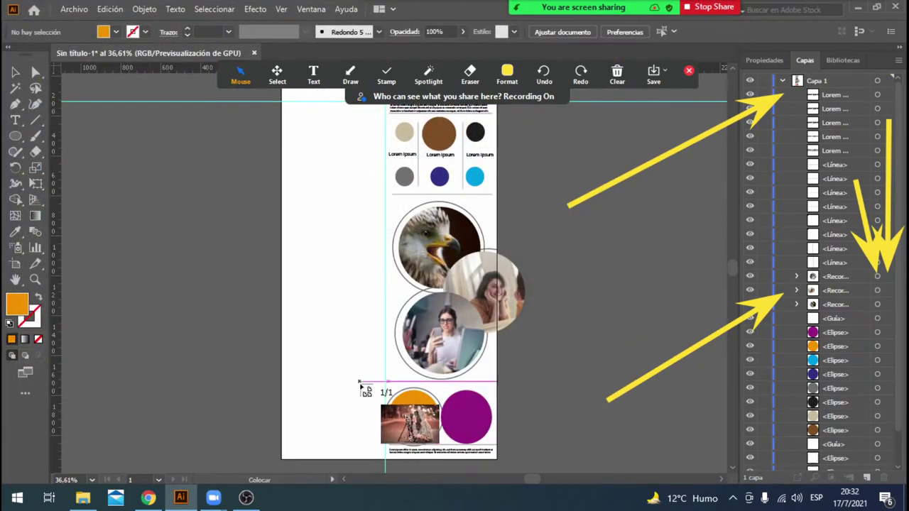
{"action": "mouse_move", "coordinate": [458, 466]}
{"action": "left_mouse_down"}
{"action": "mouse_move", "coordinate": [468, 453]}
{"action": "mouse_move", "coordinate": [508, 466]}
{"action": "left_mouse_up"}
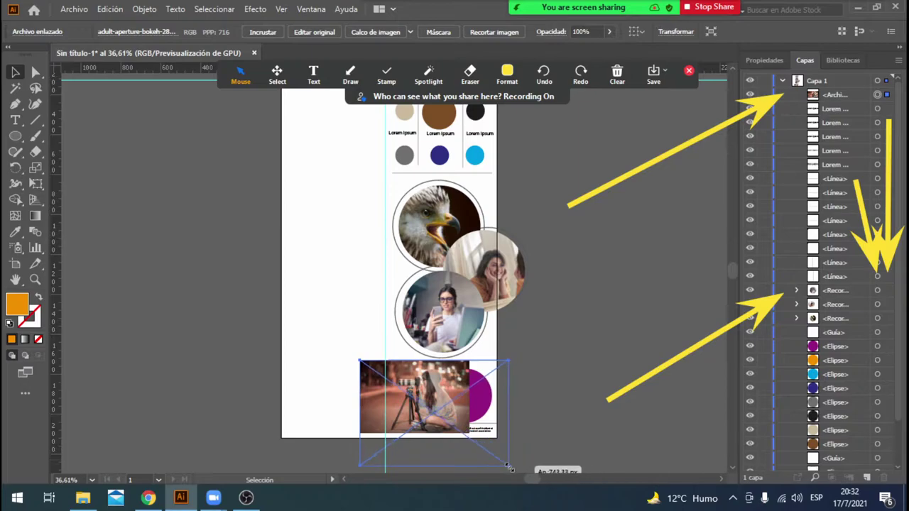
{"action": "left_click_drag", "start_coordinate": [458, 445], "coordinate": [438, 436]}
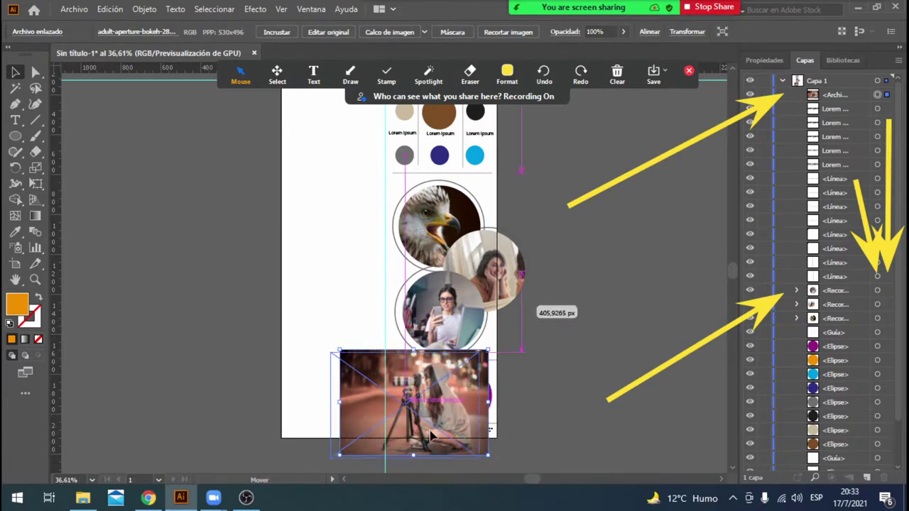
{"action": "left_click_drag", "start_coordinate": [823, 94], "coordinate": [834, 361]}
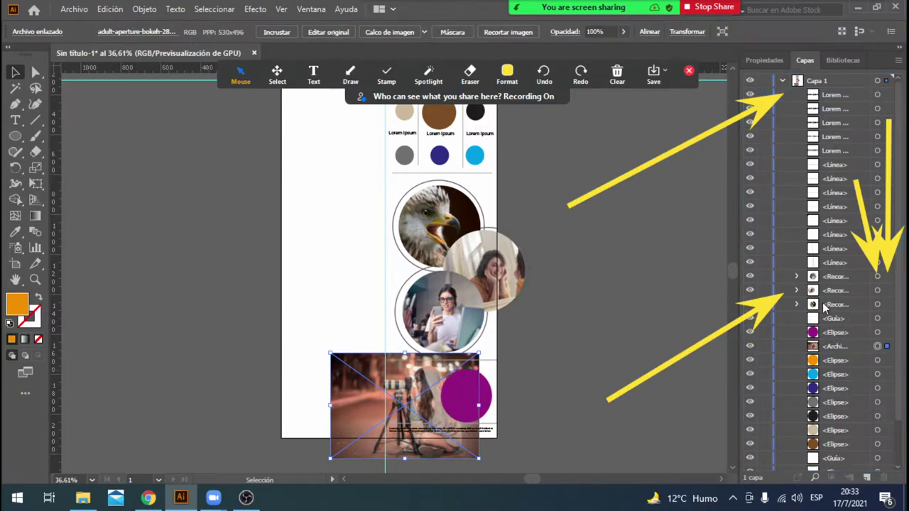
{"action": "left_click_drag", "start_coordinate": [835, 348], "coordinate": [839, 367]}
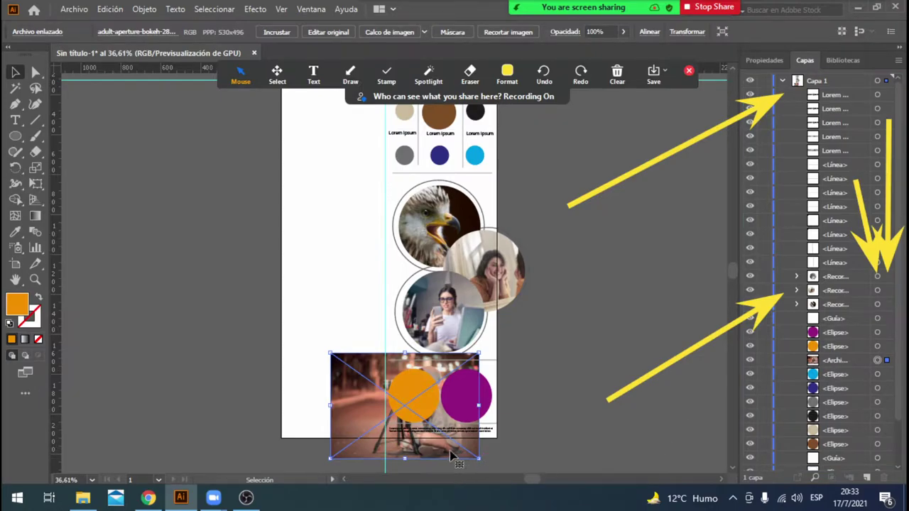
{"action": "left_click_drag", "start_coordinate": [456, 452], "coordinate": [447, 460]}
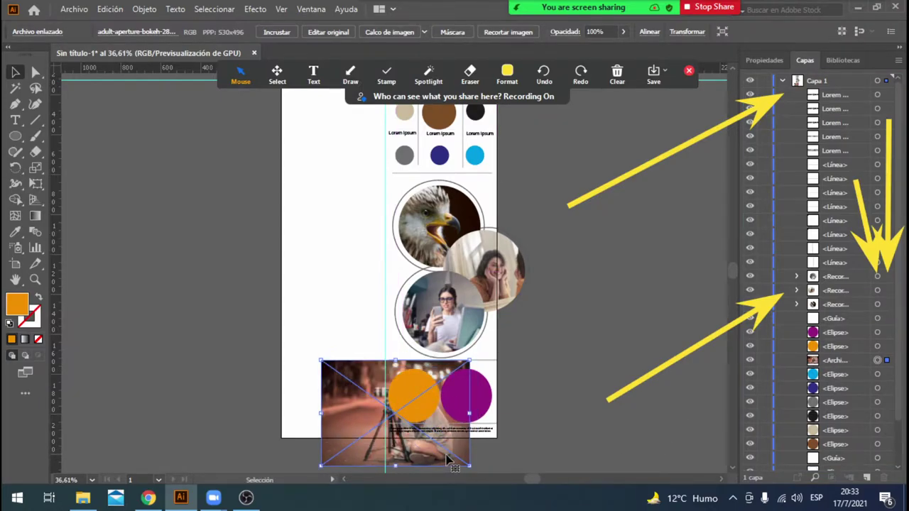
Clip the tripod photo into the orange circle.
{"action": "left_click", "coordinate": [852, 359]}
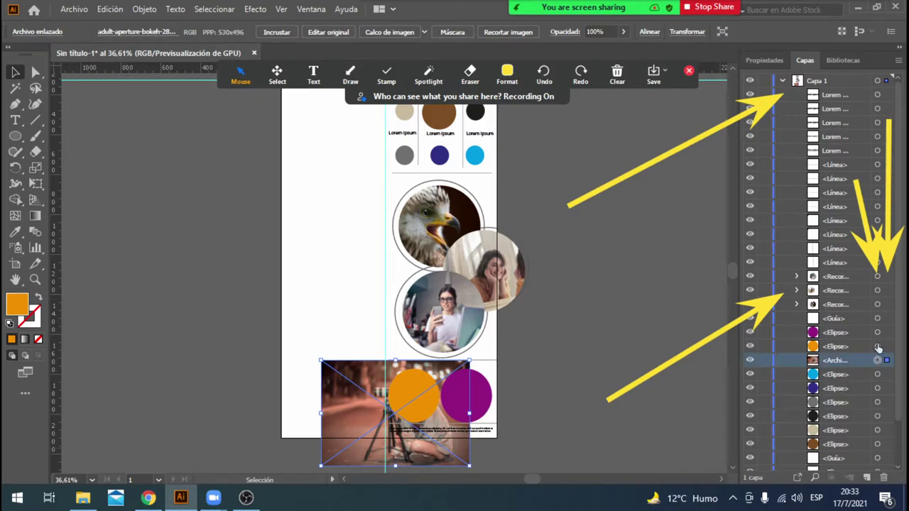
{"action": "left_click", "coordinate": [878, 347], "text": "shift"}
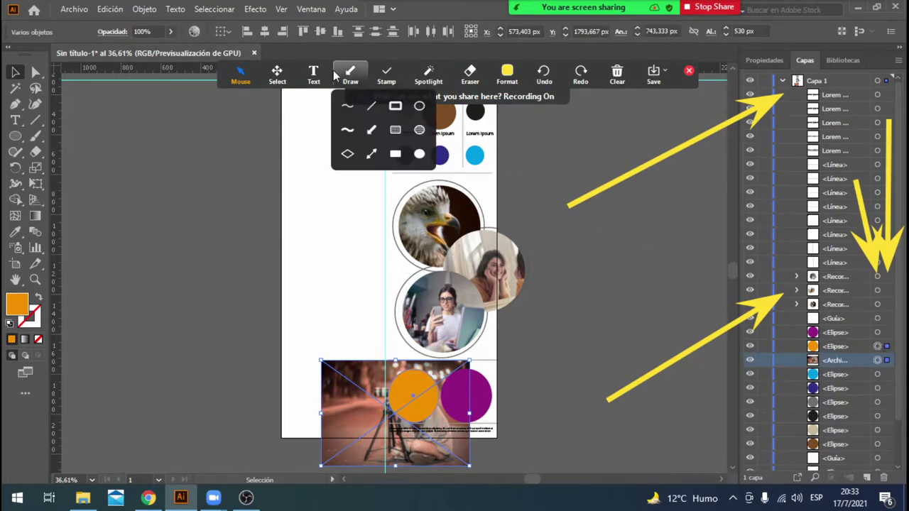
{"action": "left_click", "coordinate": [144, 9]}
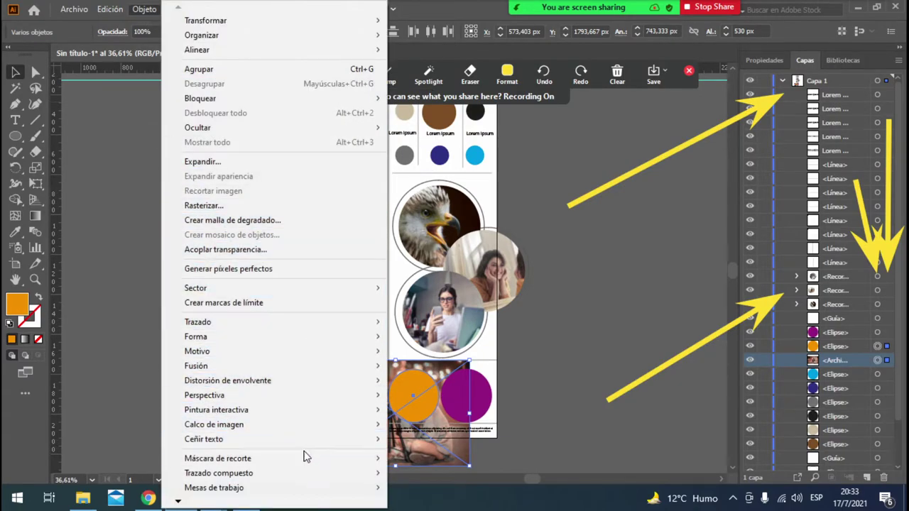
{"action": "left_click", "coordinate": [397, 458]}
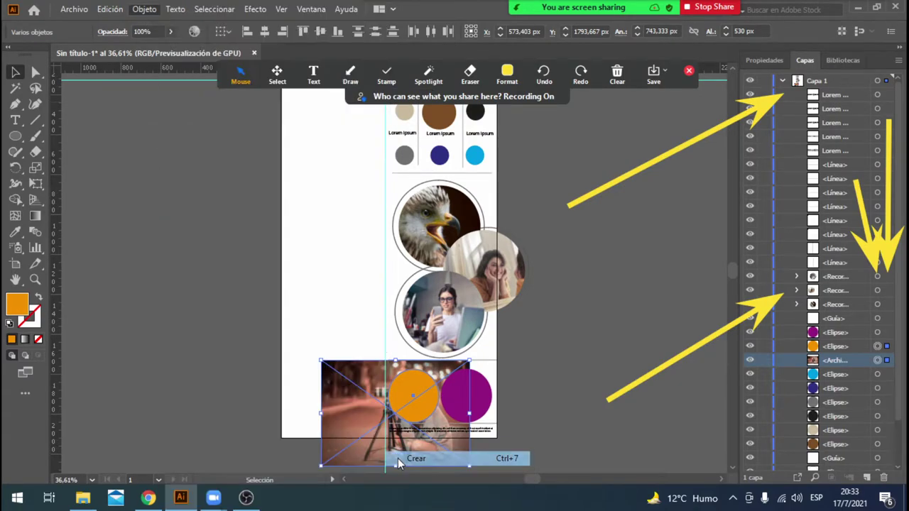
{"action": "left_click", "coordinate": [581, 419]}
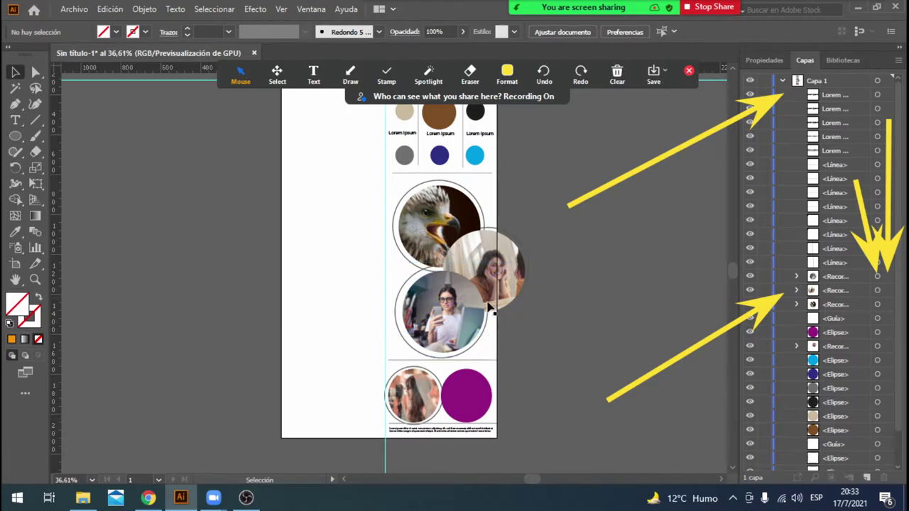
{"action": "left_click", "coordinate": [474, 307]}
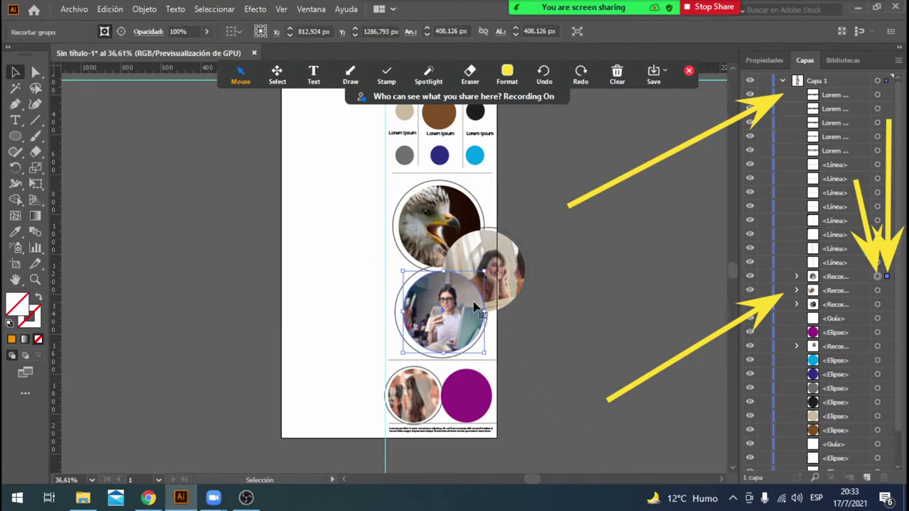
Give the laptop photo's clipping circle a white stroke in isolation mode, then exit it.
{"action": "double_click", "coordinate": [475, 307]}
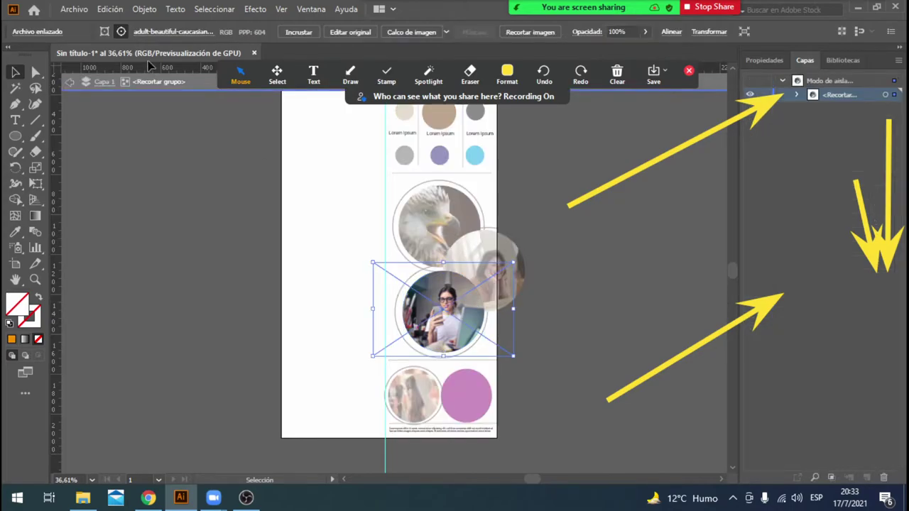
{"action": "double_click", "coordinate": [430, 316]}
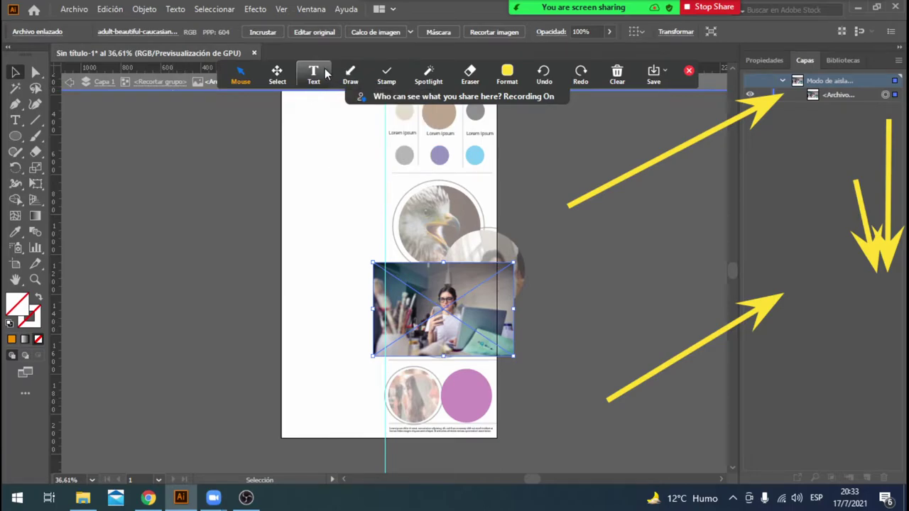
{"action": "left_click", "coordinate": [155, 82]}
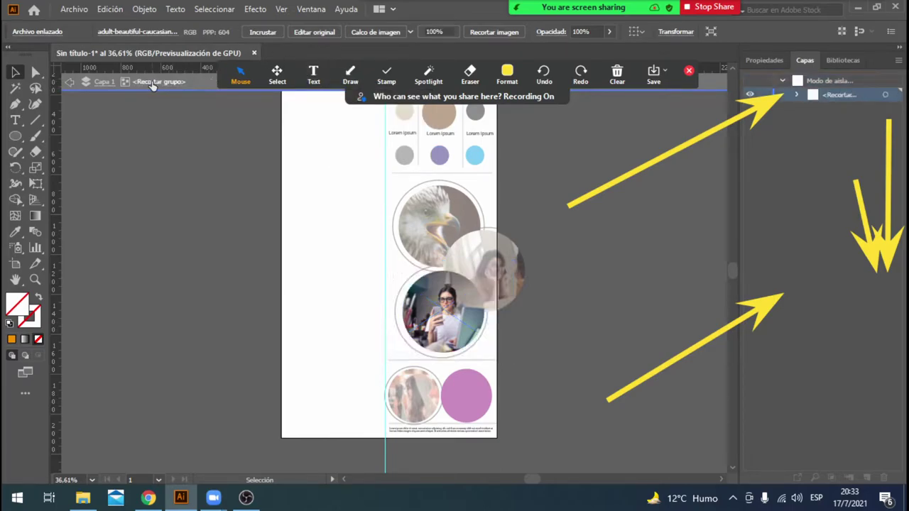
{"action": "left_click", "coordinate": [797, 95]}
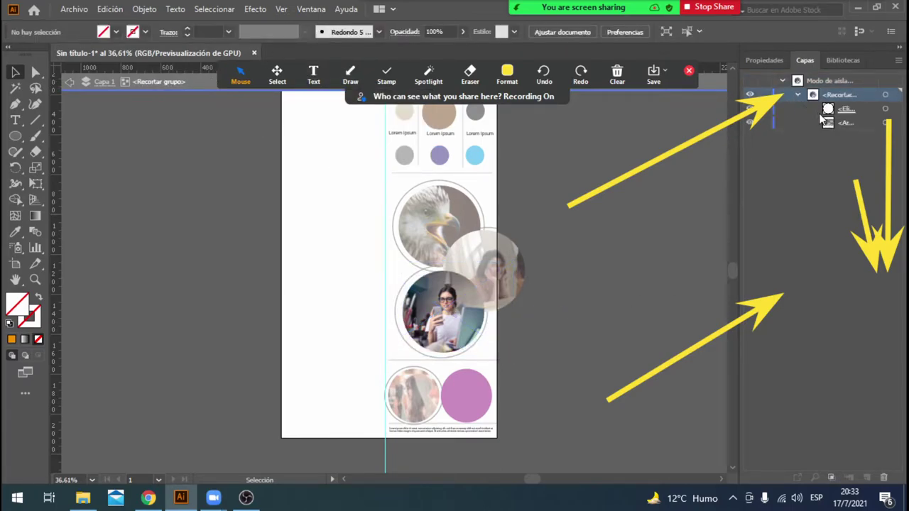
{"action": "left_click", "coordinate": [884, 109]}
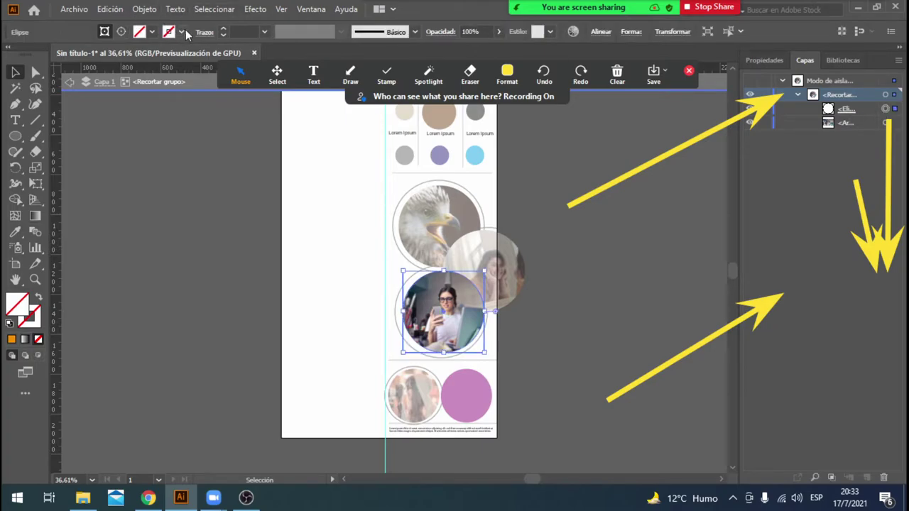
{"action": "left_click", "coordinate": [182, 31]}
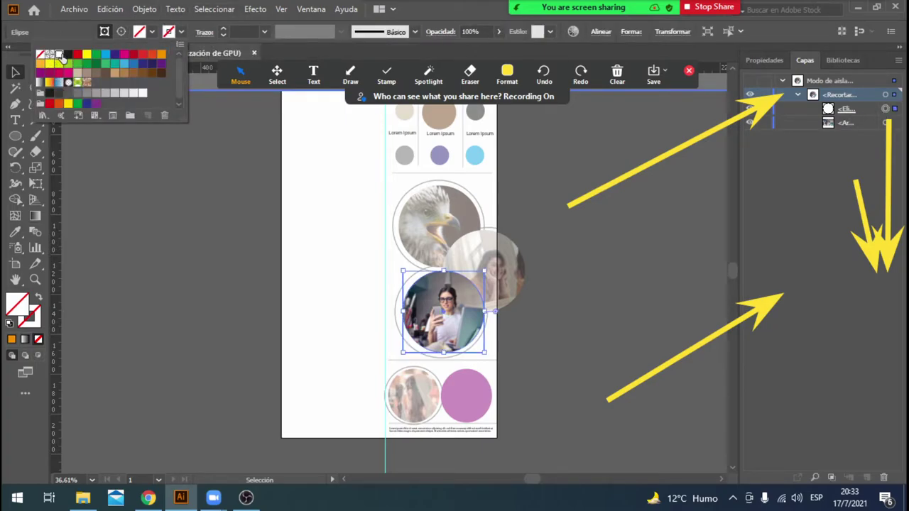
{"action": "left_click", "coordinate": [57, 56]}
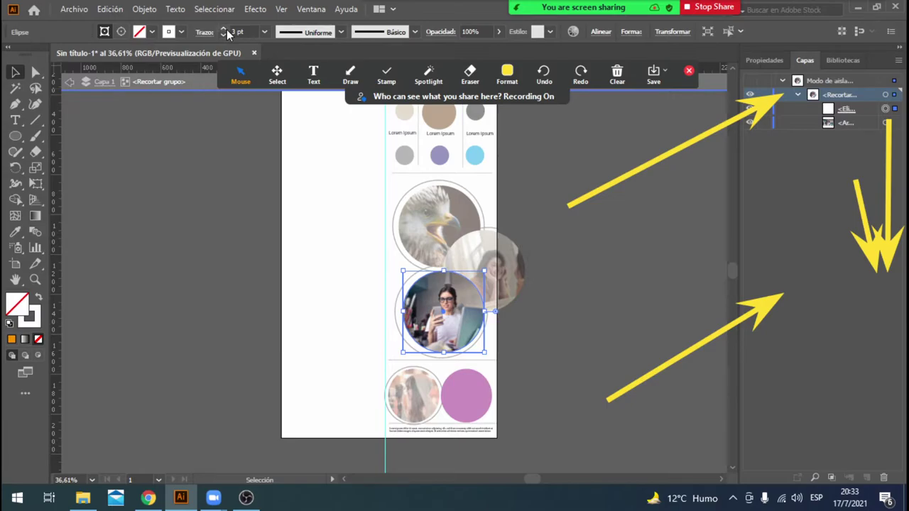
{"action": "left_click", "coordinate": [69, 82]}
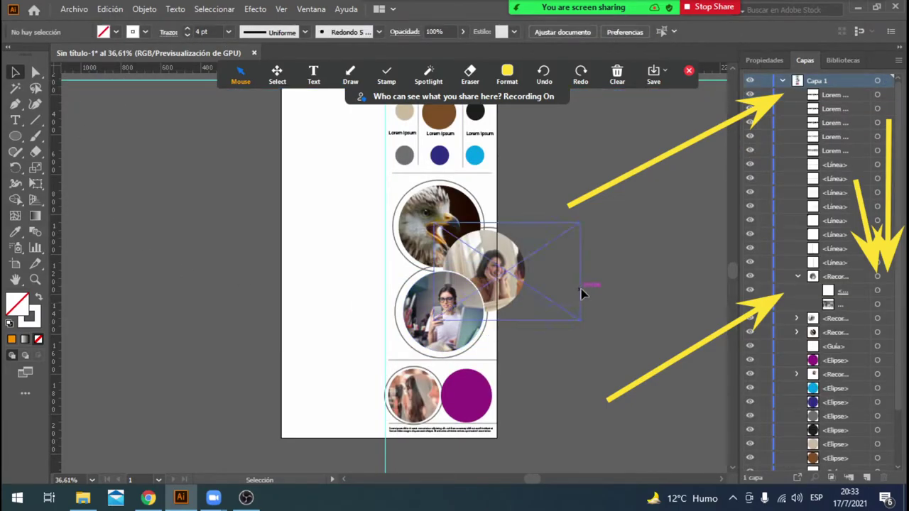
Outline the smiling-woman clipping circle with a 3 pt white stroke, then exit isolation and deselect.
{"action": "double_click", "coordinate": [488, 258]}
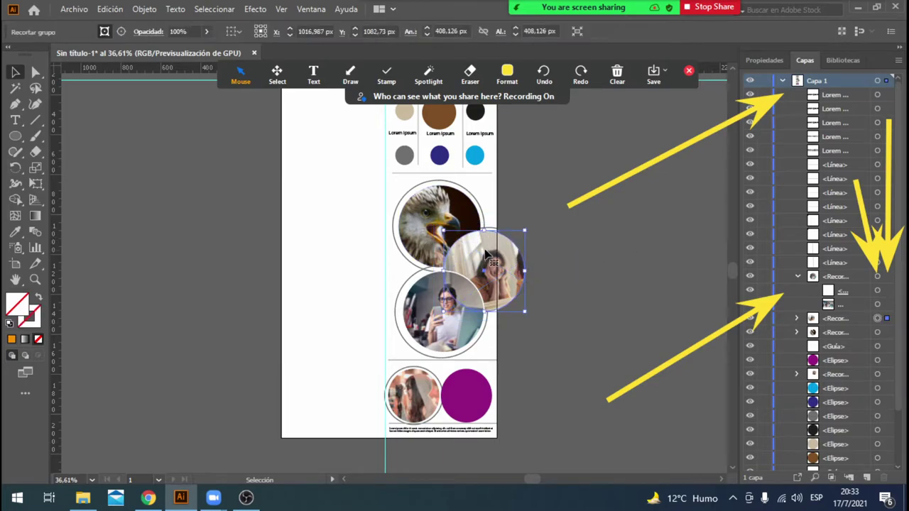
{"action": "left_click", "coordinate": [140, 102]}
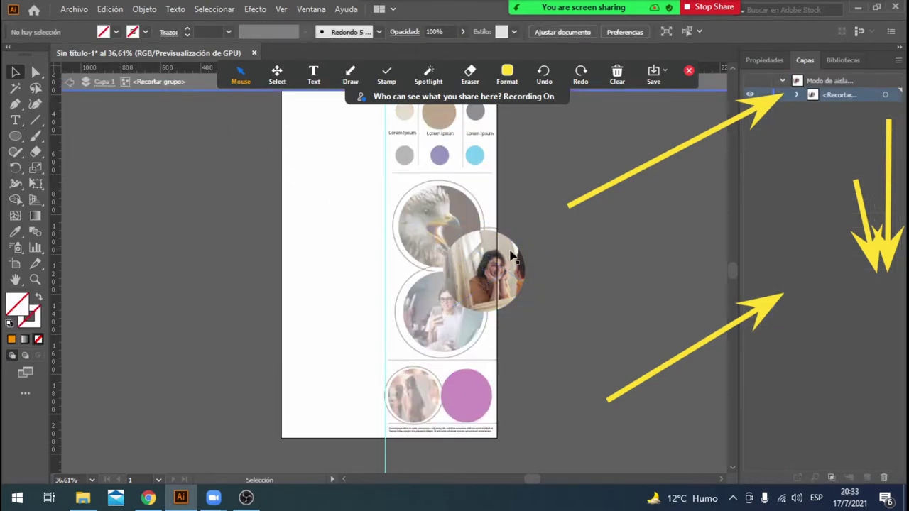
{"action": "left_click", "coordinate": [796, 96]}
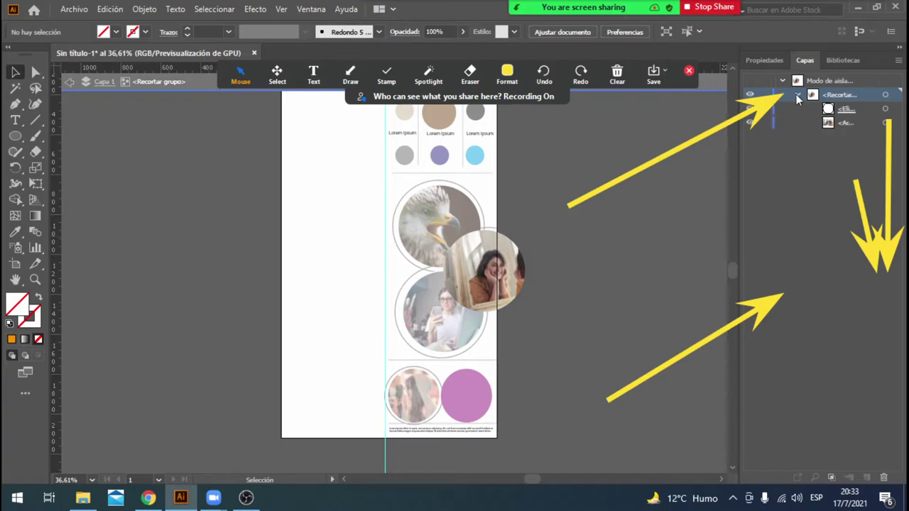
{"action": "left_click", "coordinate": [885, 108]}
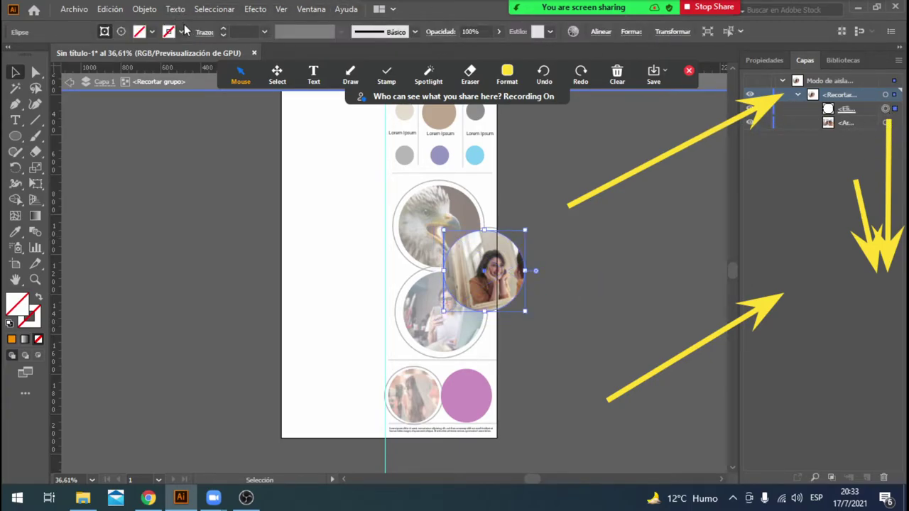
{"action": "left_click", "coordinate": [182, 31]}
{"action": "left_click", "coordinate": [59, 55]}
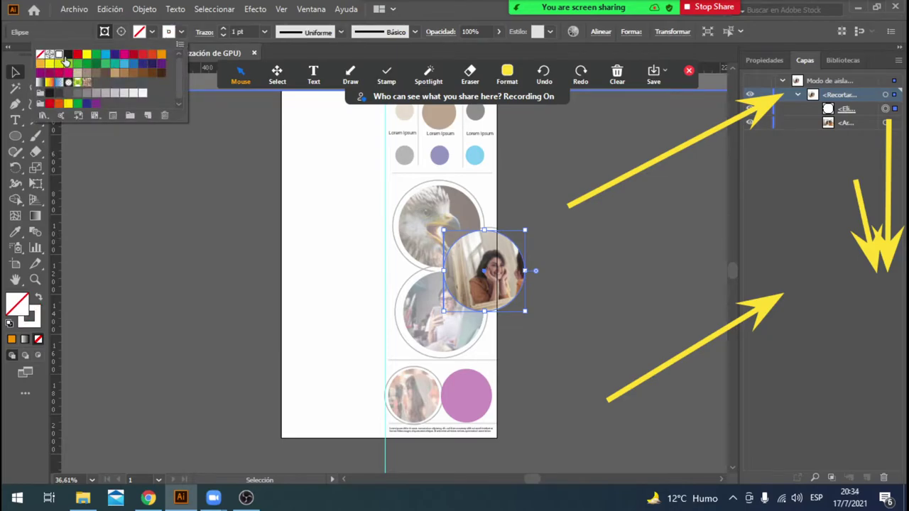
{"action": "left_click", "coordinate": [224, 29]}
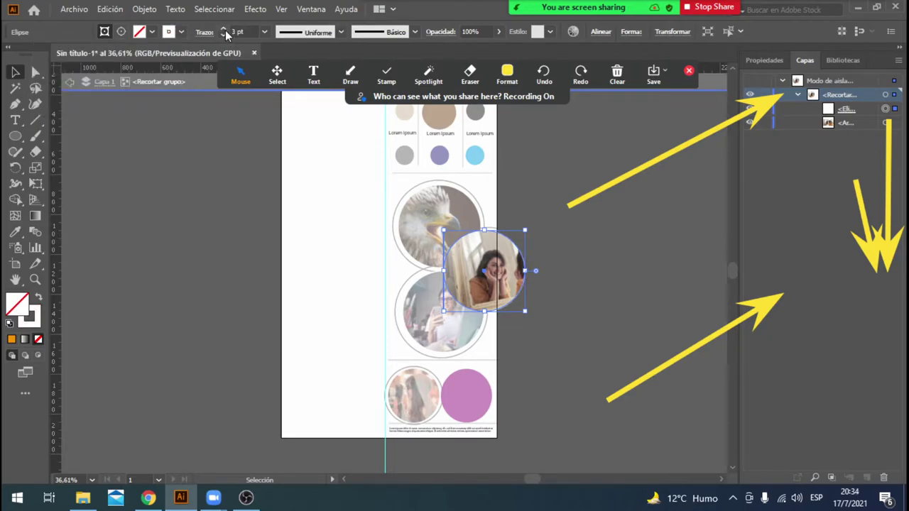
{"action": "left_click", "coordinate": [69, 83]}
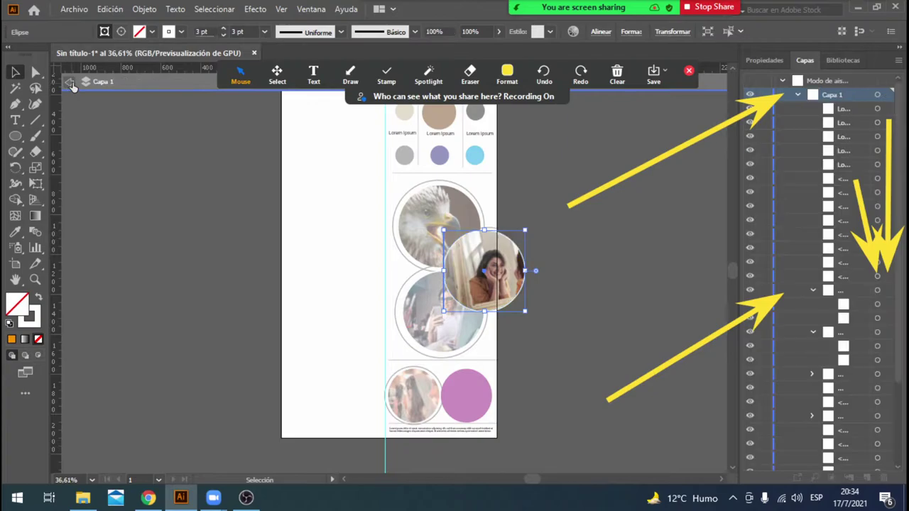
{"action": "left_click", "coordinate": [663, 275]}
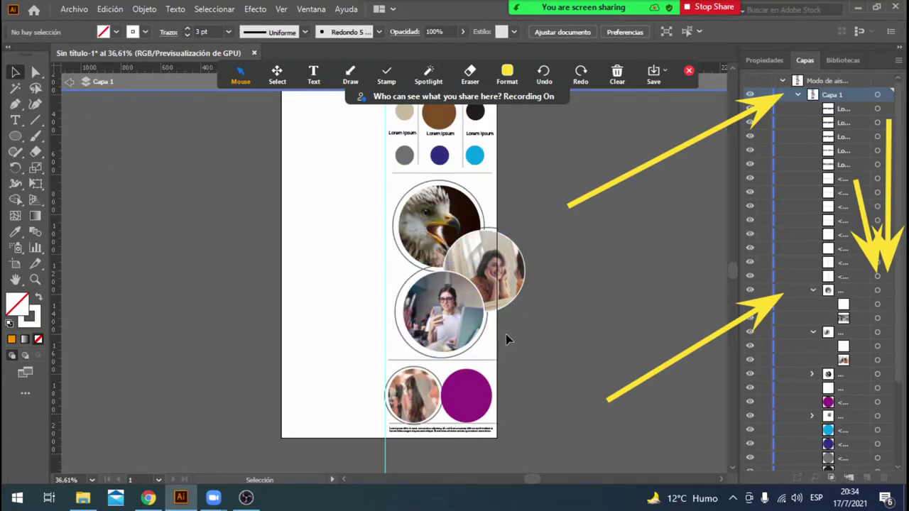
Nudge the circular woman-with-phone photo slightly to the right.
{"action": "left_click", "coordinate": [410, 345]}
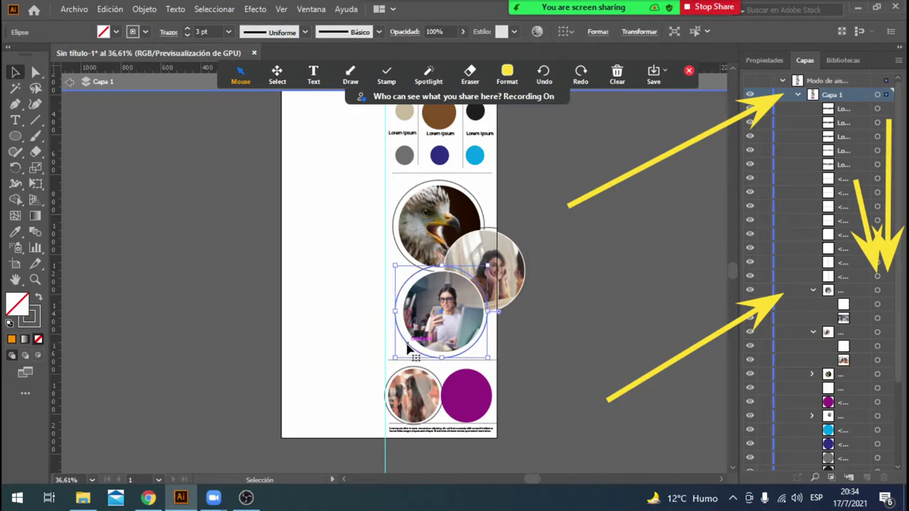
{"action": "key", "text": "Right"}
{"action": "key", "text": "Right"}
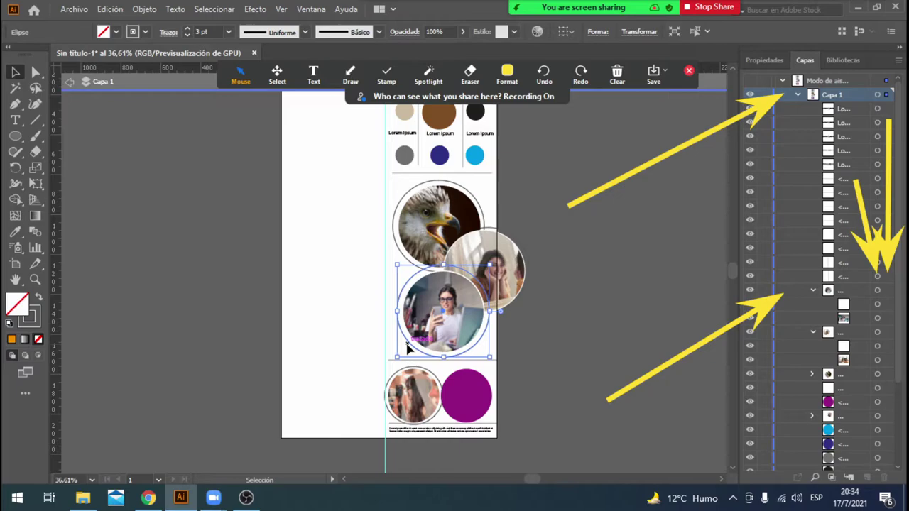
{"action": "left_click", "coordinate": [557, 279]}
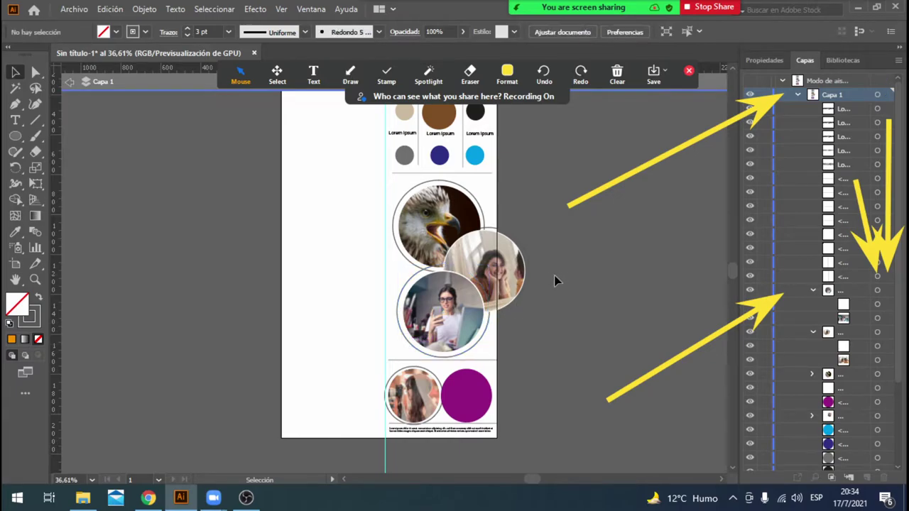
Place the PELIROJA portrait over the bottom purple circle.
{"action": "left_click", "coordinate": [467, 397]}
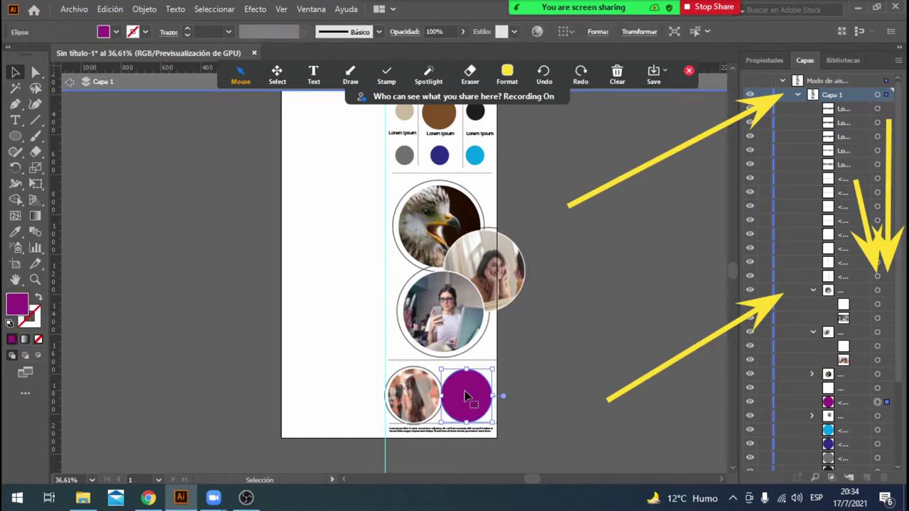
{"action": "left_click", "coordinate": [77, 10]}
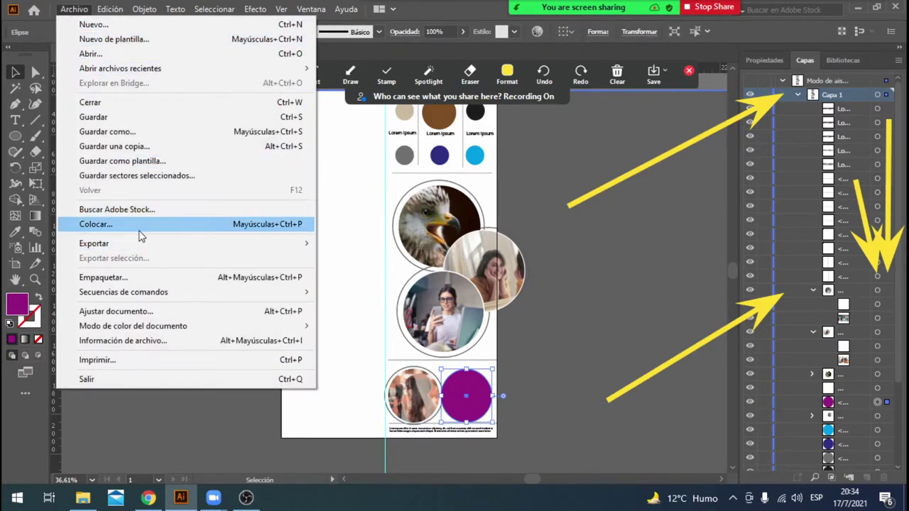
{"action": "left_click", "coordinate": [138, 227]}
{"action": "scroll", "coordinate": [325, 249], "scroll_direction": "down", "scroll_amount": 3}
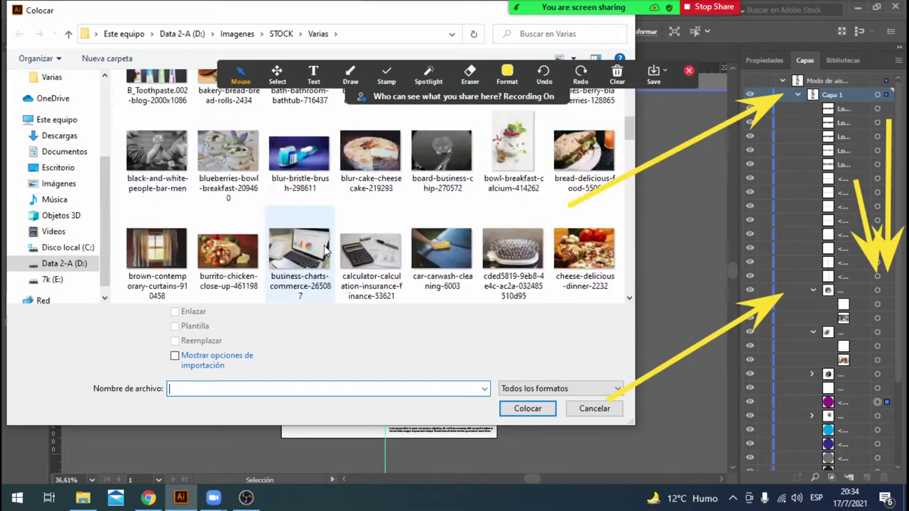
{"action": "scroll", "coordinate": [325, 248], "scroll_direction": "down", "scroll_amount": 1}
{"action": "scroll", "coordinate": [325, 248], "scroll_direction": "down", "scroll_amount": 2}
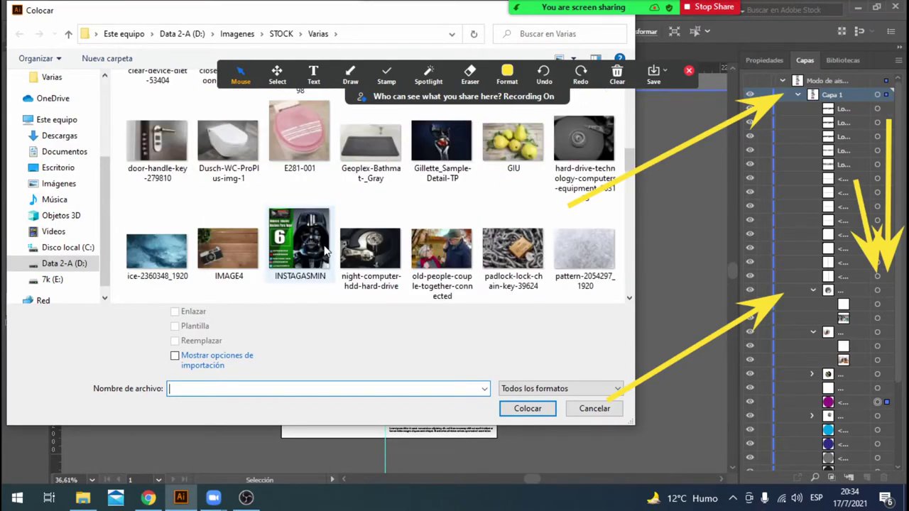
{"action": "scroll", "coordinate": [325, 248], "scroll_direction": "down", "scroll_amount": 1}
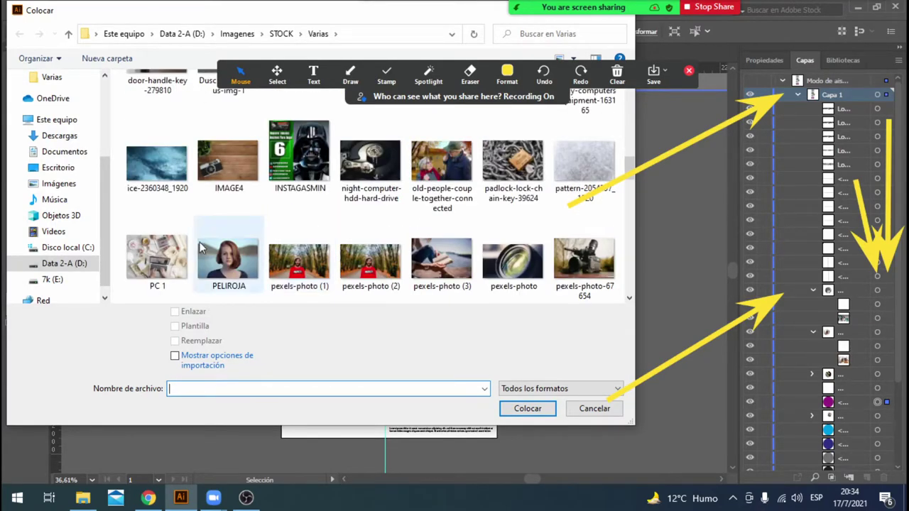
{"action": "double_click", "coordinate": [225, 255]}
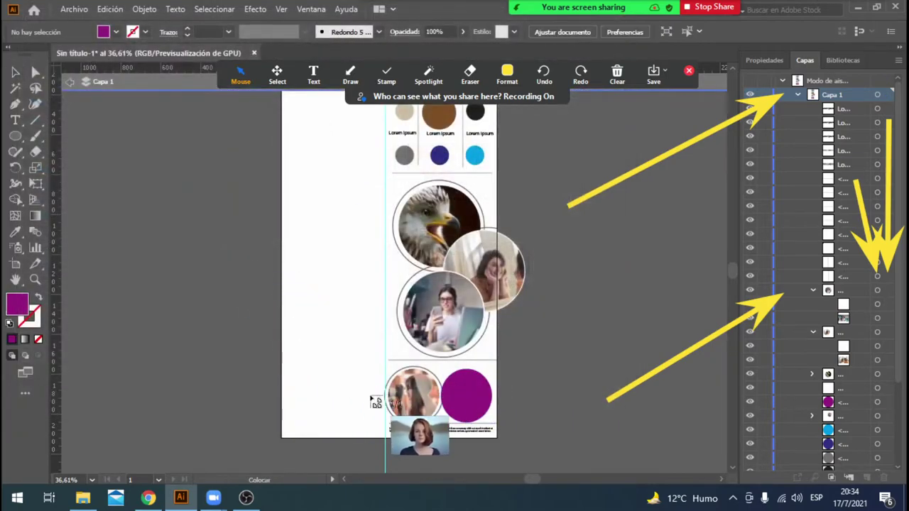
{"action": "mouse_move", "coordinate": [430, 365]}
{"action": "left_mouse_down"}
{"action": "mouse_move", "coordinate": [529, 429]}
{"action": "mouse_move", "coordinate": [495, 420]}
{"action": "mouse_move", "coordinate": [501, 426]}
{"action": "left_mouse_up"}
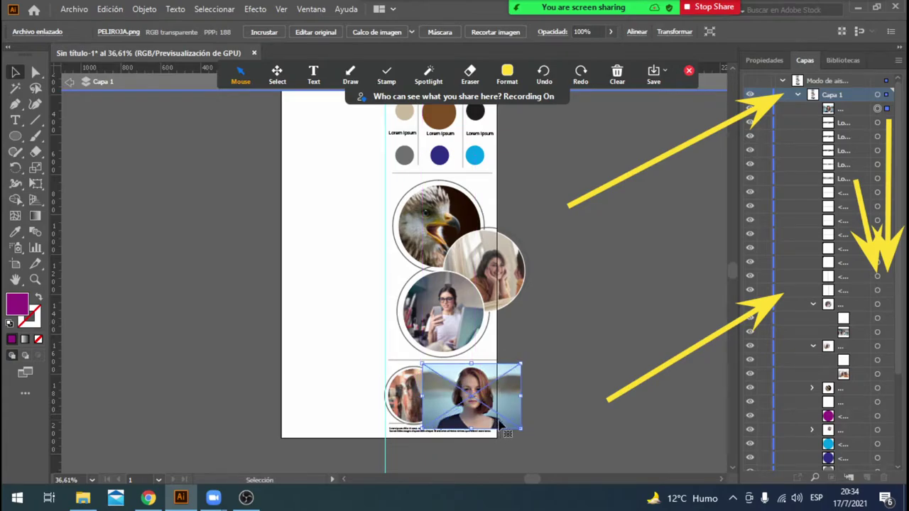
Move the PELIROJA portrait below the purple circle in Layers, clip it into that circle, and isolate the group.
{"action": "left_click", "coordinate": [838, 111]}
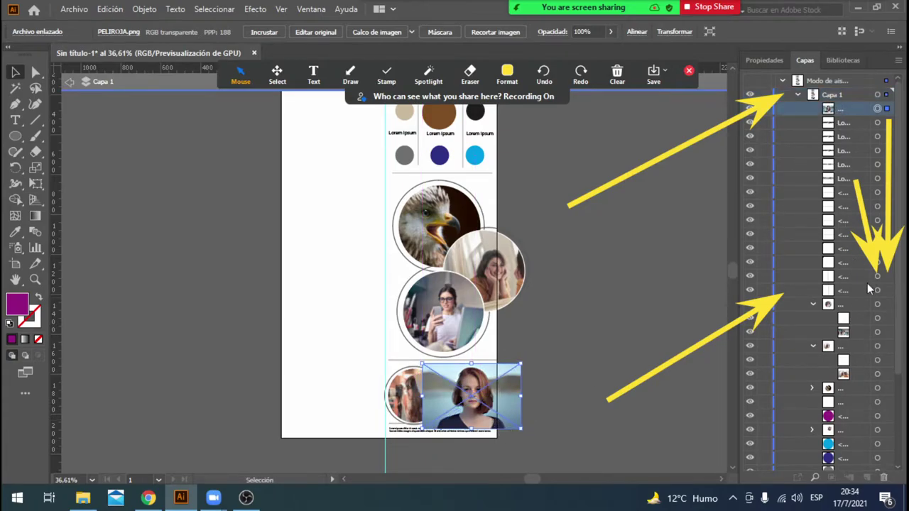
{"action": "left_click_drag", "start_coordinate": [849, 111], "coordinate": [860, 431]}
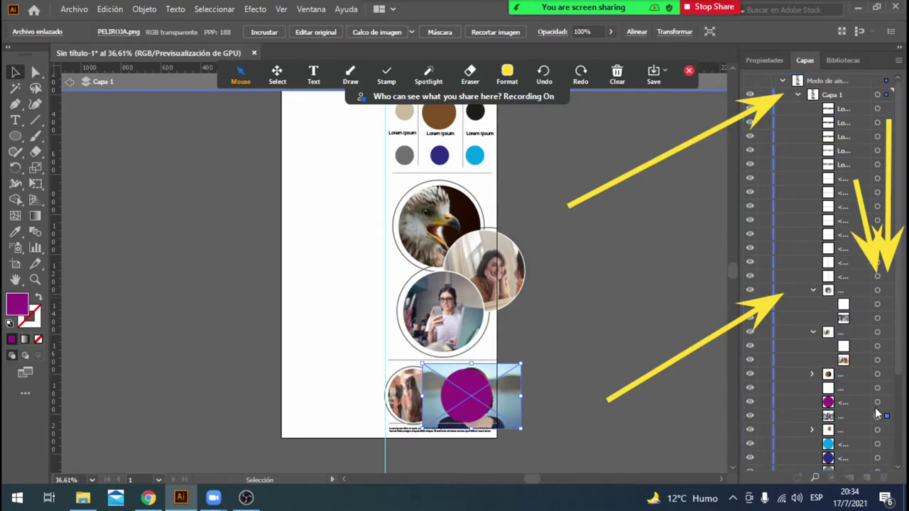
{"action": "left_click", "coordinate": [877, 402], "text": "shift"}
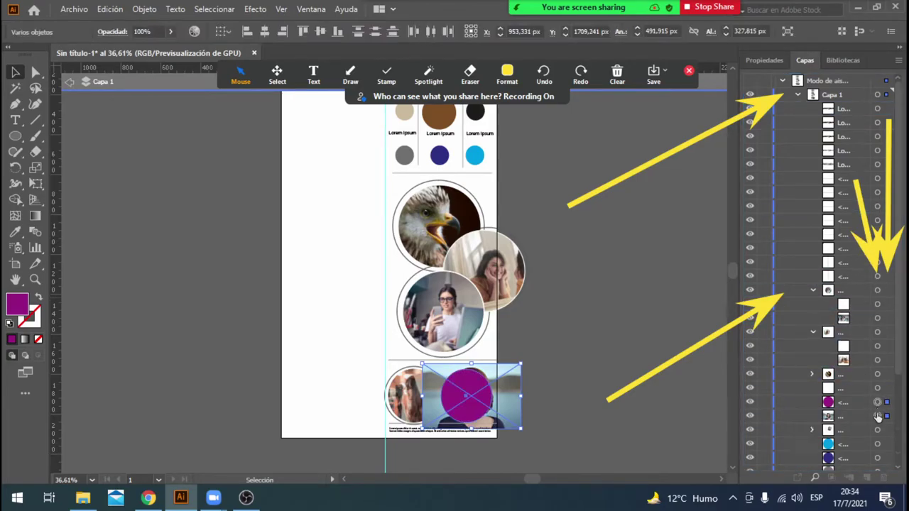
{"action": "left_click", "coordinate": [145, 8]}
{"action": "mouse_move", "coordinate": [218, 458]}
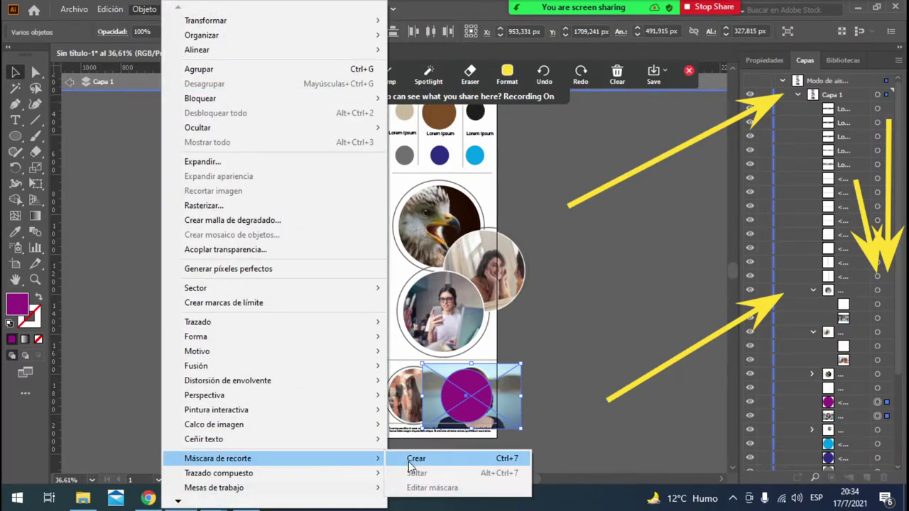
{"action": "left_click", "coordinate": [415, 459]}
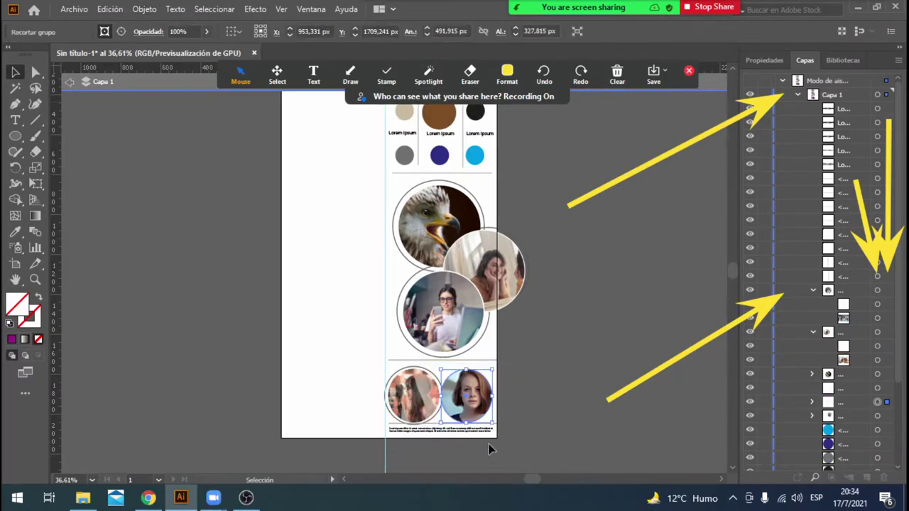
{"action": "double_click", "coordinate": [472, 394]}
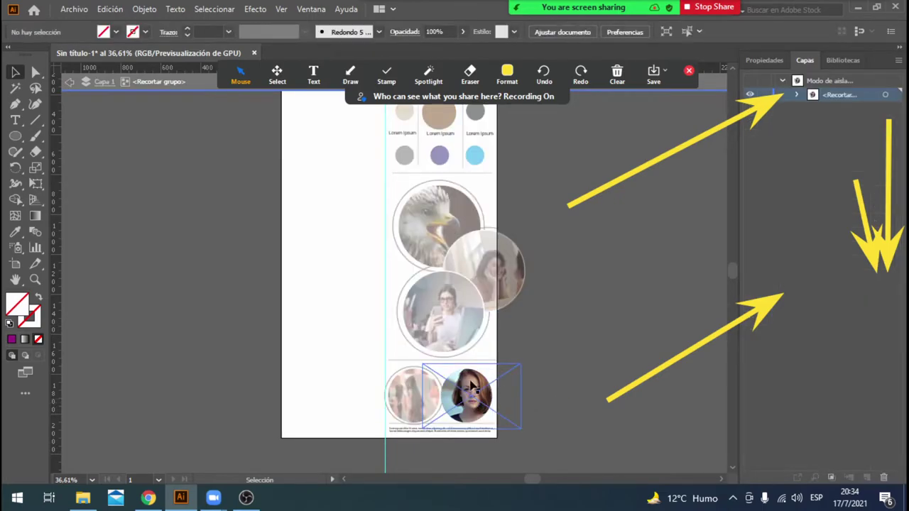
Give the portrait's clipping circle a 5 pt white outline.
{"action": "left_click", "coordinate": [797, 95]}
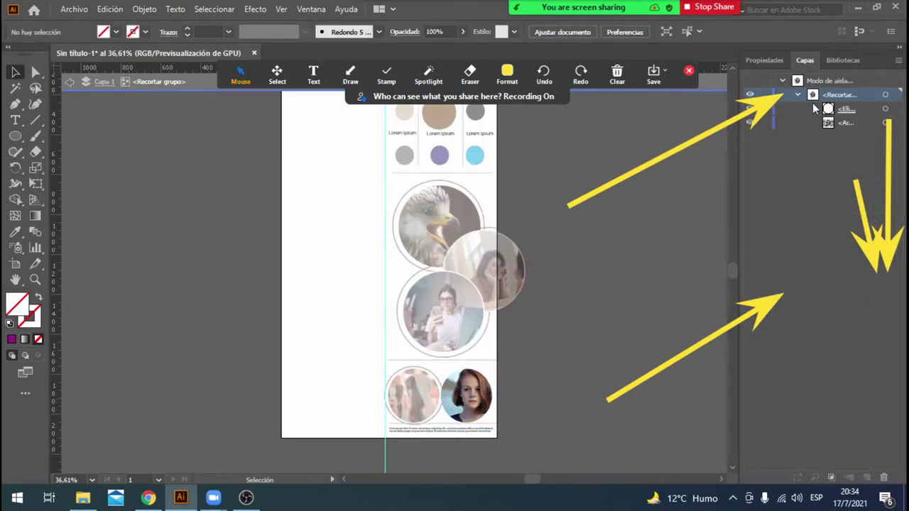
{"action": "left_click", "coordinate": [885, 110]}
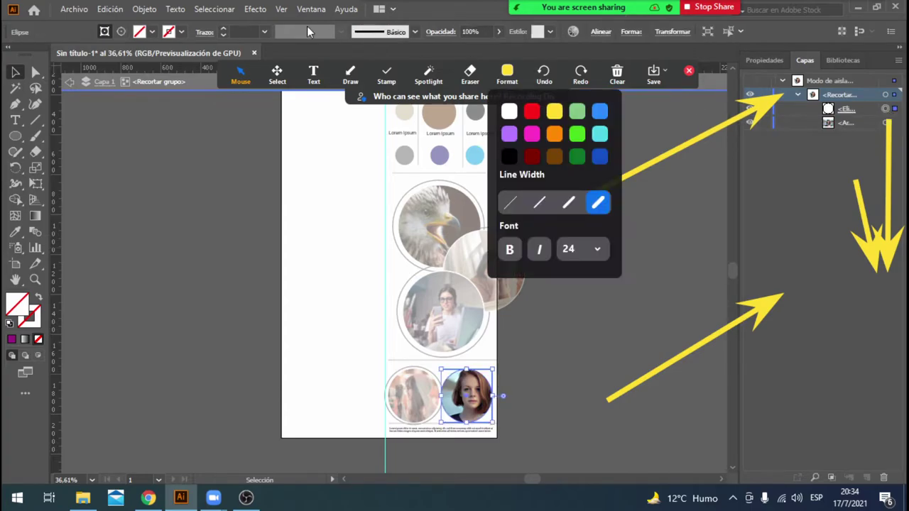
{"action": "left_click", "coordinate": [182, 32]}
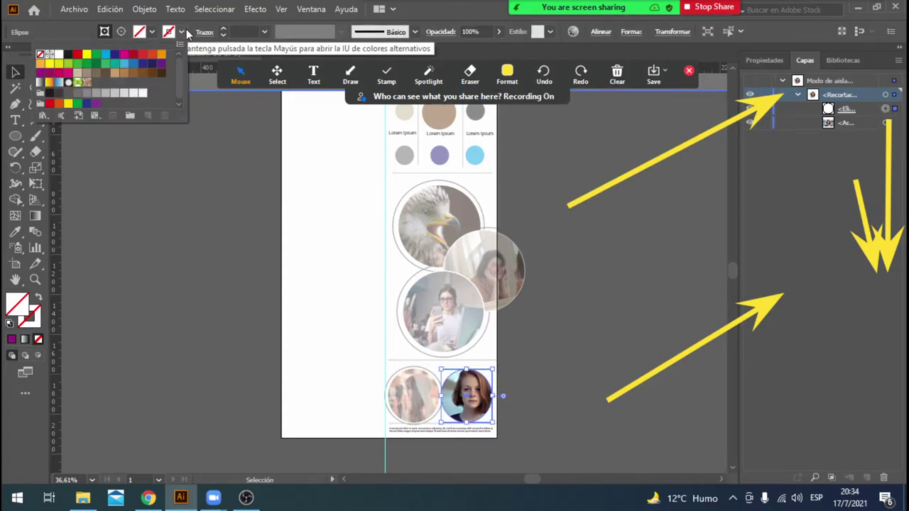
{"action": "left_click", "coordinate": [59, 54]}
{"action": "left_click", "coordinate": [223, 29]}
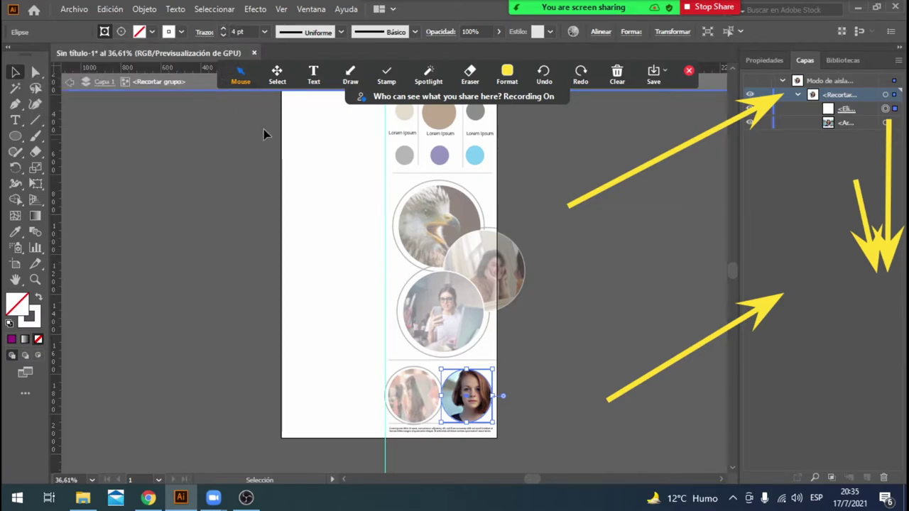
{"action": "left_click", "coordinate": [224, 29]}
Shift the red-haired portrait slightly left within its circular crop.
{"action": "left_click", "coordinate": [846, 125]}
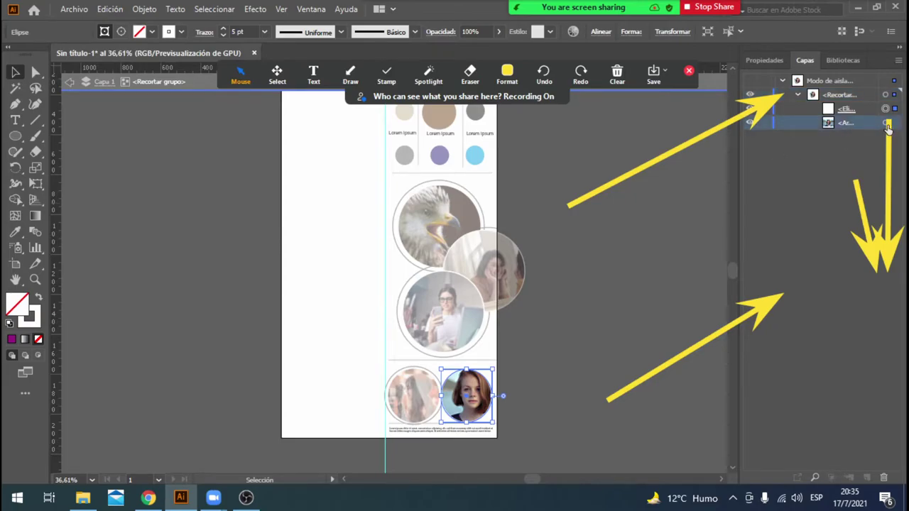
{"action": "left_click", "coordinate": [886, 124]}
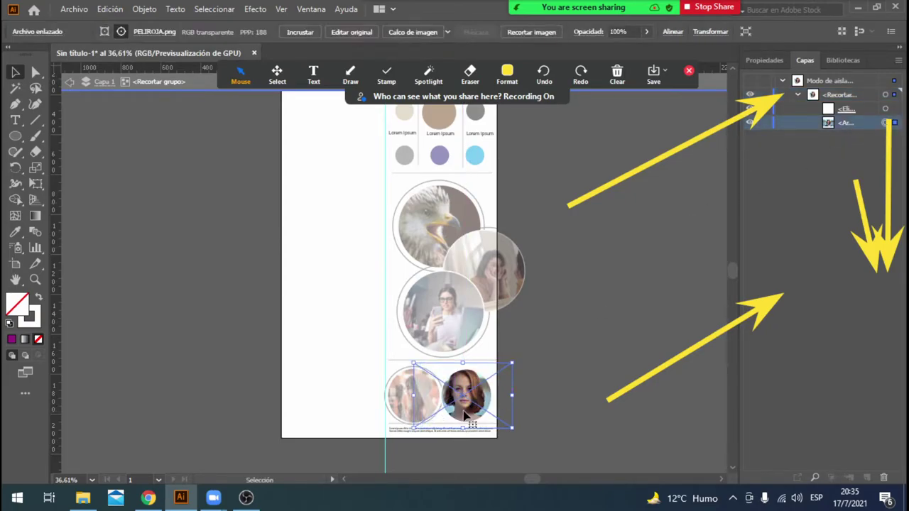
{"action": "left_click_drag", "start_coordinate": [472, 411], "coordinate": [466, 410]}
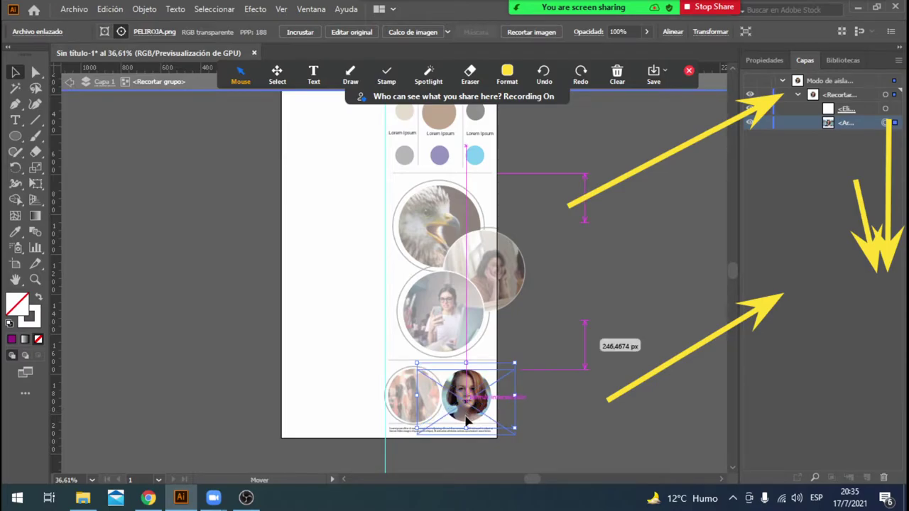
{"action": "left_click", "coordinate": [502, 290]}
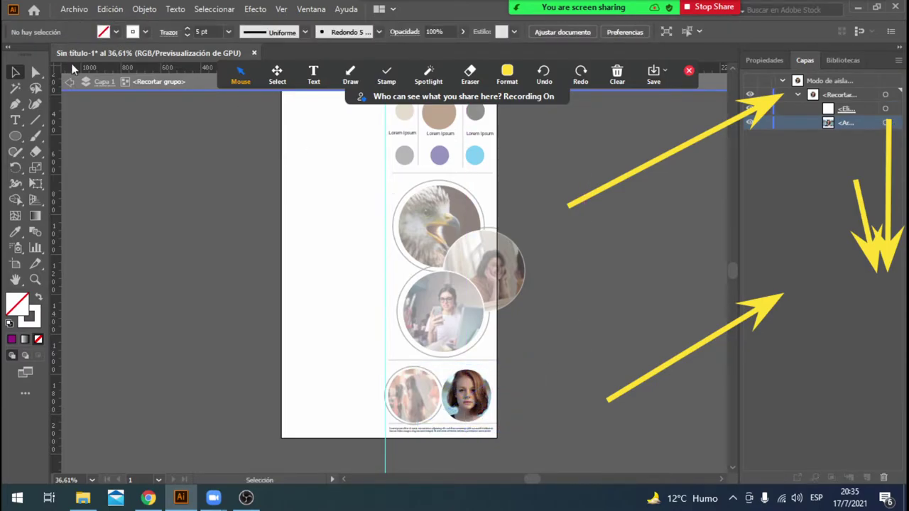
Remove the screen annotations and exit isolation mode to show the whole layout.
{"action": "left_click", "coordinate": [350, 74]}
{"action": "left_click", "coordinate": [376, 129]}
{"action": "mouse_move", "coordinate": [223, 403]}
{"action": "left_mouse_down"}
{"action": "mouse_move", "coordinate": [143, 134]}
{"action": "mouse_move", "coordinate": [93, 99]}
{"action": "left_mouse_up"}
{"action": "left_click_drag", "start_coordinate": [92, 96], "coordinate": [132, 93]}
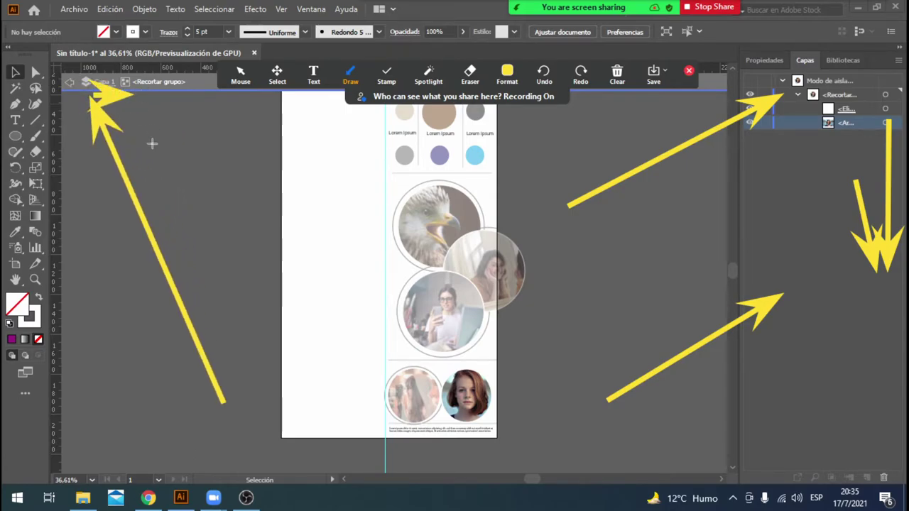
{"action": "left_click", "coordinate": [617, 73]}
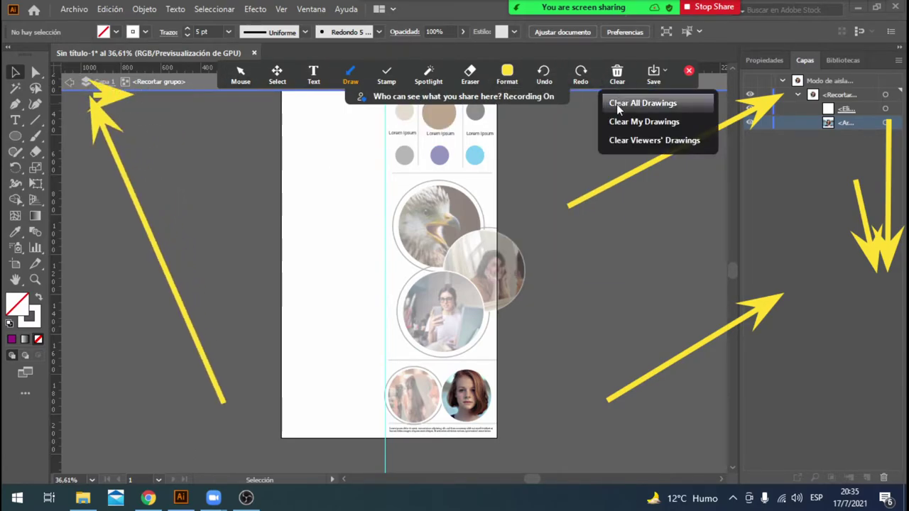
{"action": "left_click", "coordinate": [543, 74]}
{"action": "left_click", "coordinate": [350, 73]}
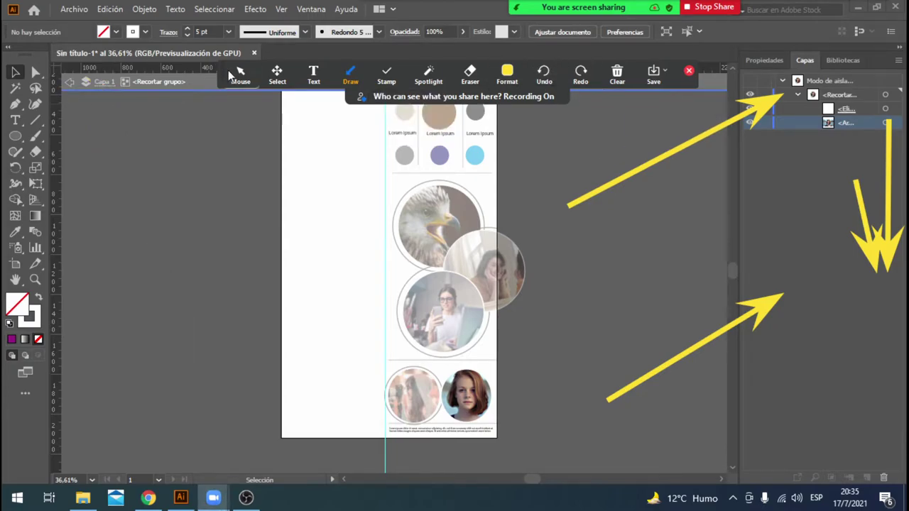
{"action": "left_click", "coordinate": [67, 83]}
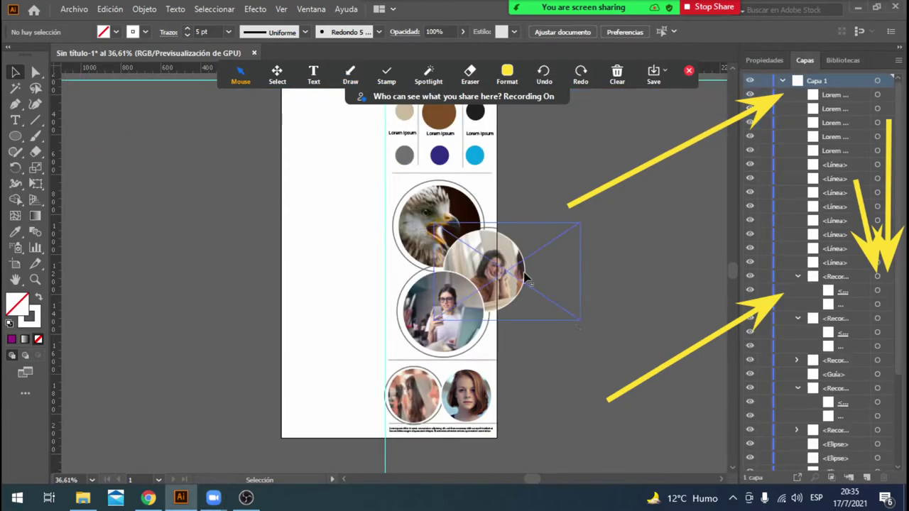
Nudge the red-haired woman's photo slightly right and Alt-drag a copy of the 3 pt outline ring.
{"action": "left_click", "coordinate": [474, 403]}
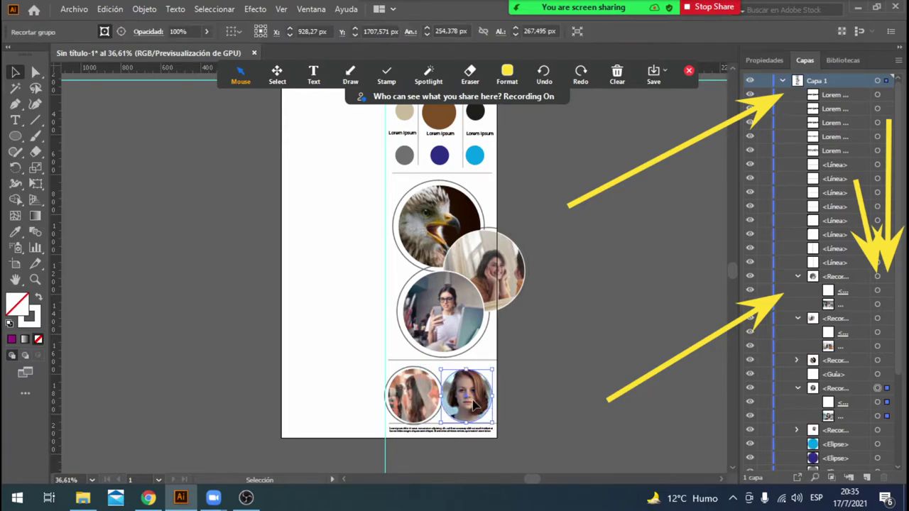
{"action": "left_click_drag", "start_coordinate": [476, 400], "coordinate": [480, 403]}
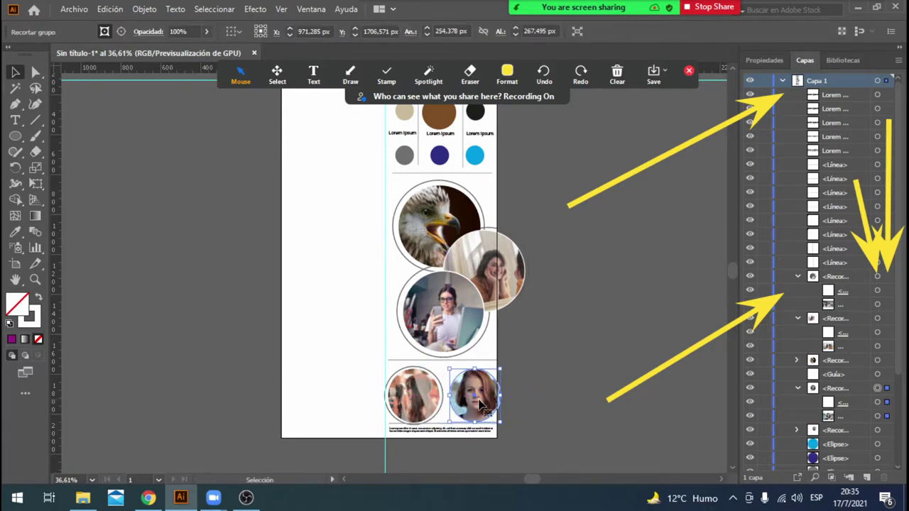
{"action": "left_click", "coordinate": [529, 382]}
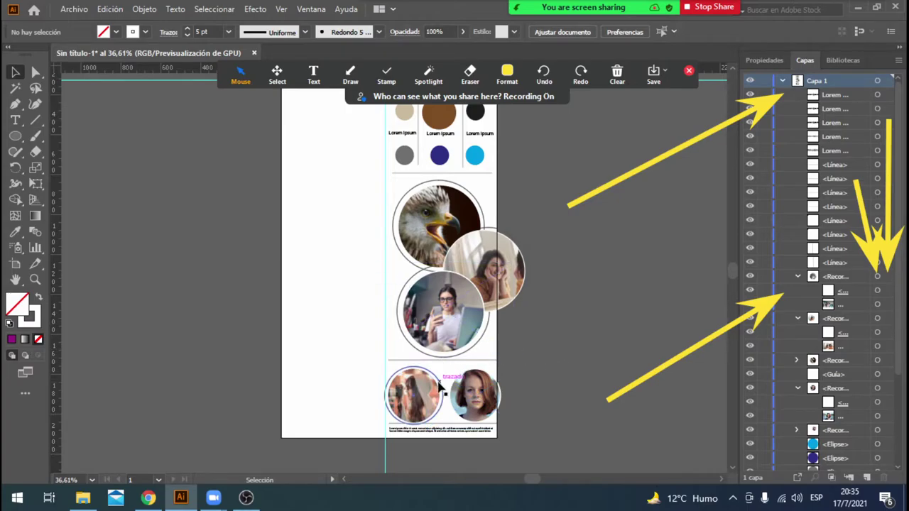
{"action": "left_click_drag", "start_coordinate": [440, 386], "coordinate": [501, 384]}
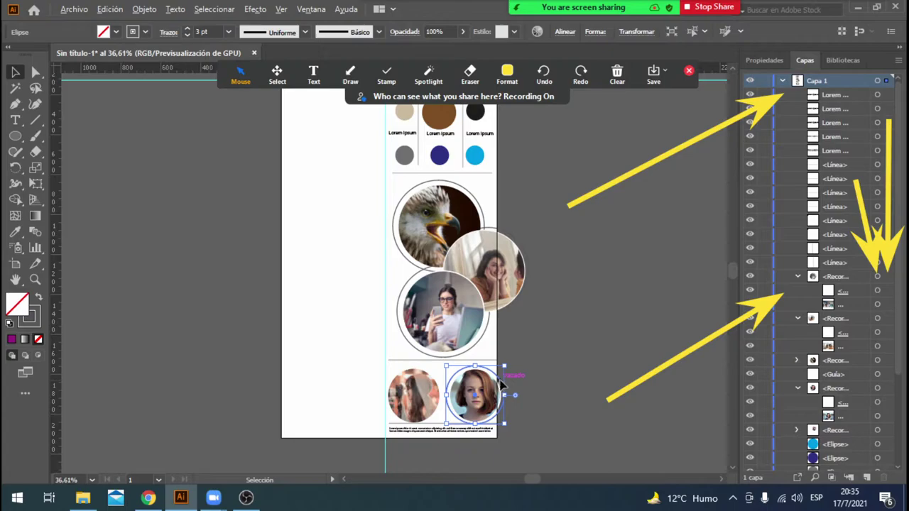
{"action": "mouse_move", "coordinate": [501, 384]}
{"action": "left_mouse_down"}
{"action": "mouse_move", "coordinate": [441, 384]}
{"action": "mouse_move", "coordinate": [503, 382]}
{"action": "left_mouse_up"}
{"action": "left_click", "coordinate": [528, 374]}
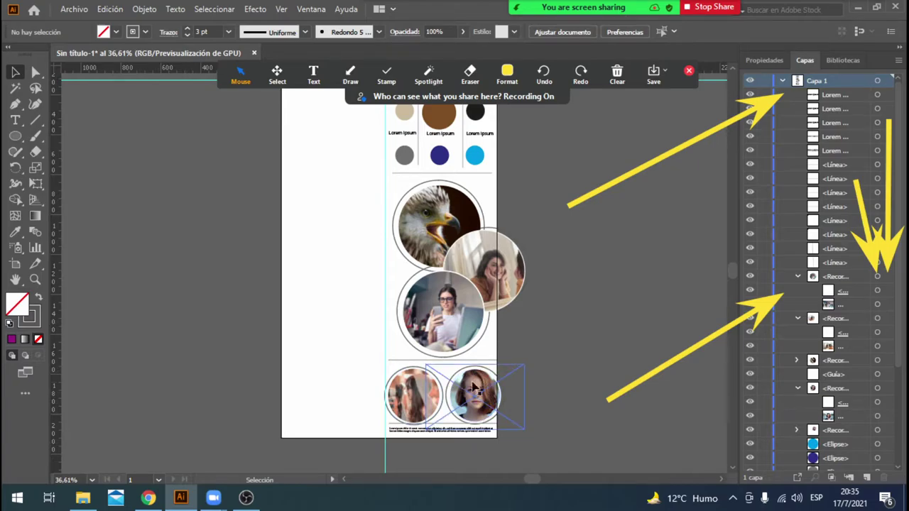
Align the grey outline rings over both lower circular photos and deselect.
{"action": "left_click", "coordinate": [469, 387]}
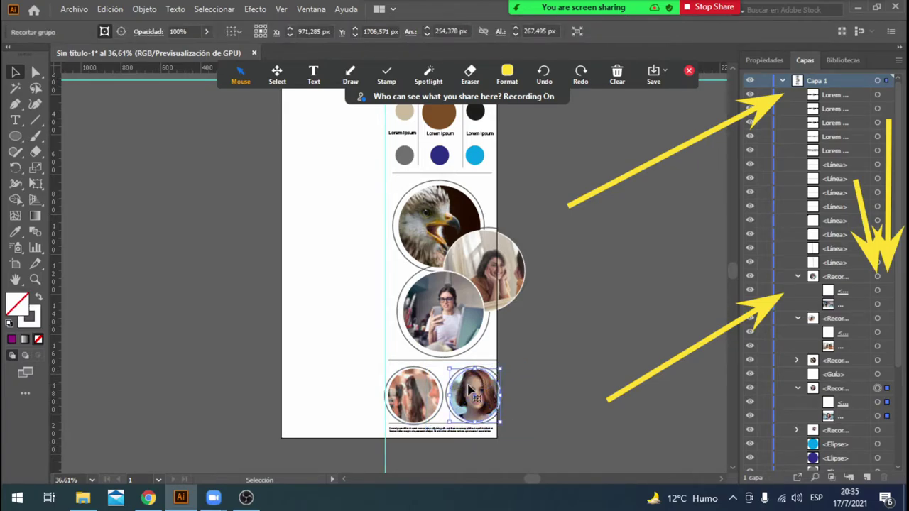
{"action": "left_click", "coordinate": [425, 414]}
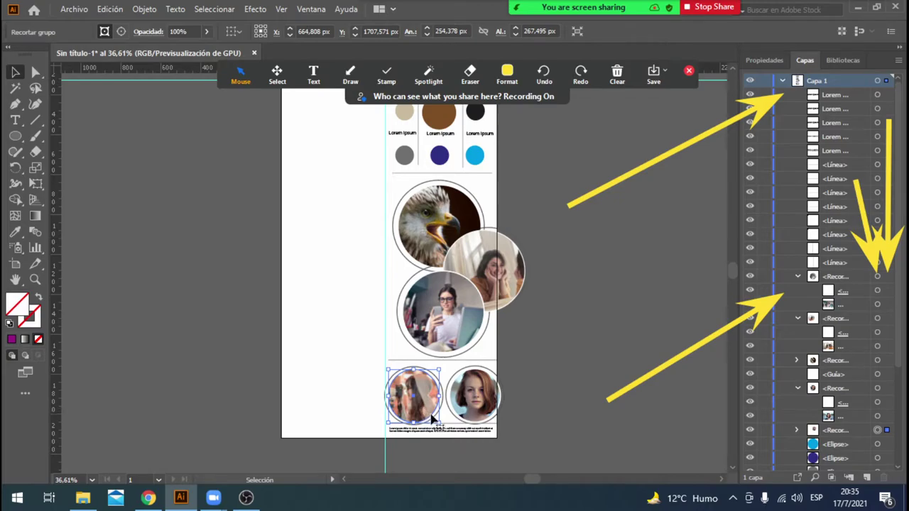
{"action": "left_click", "coordinate": [441, 409]}
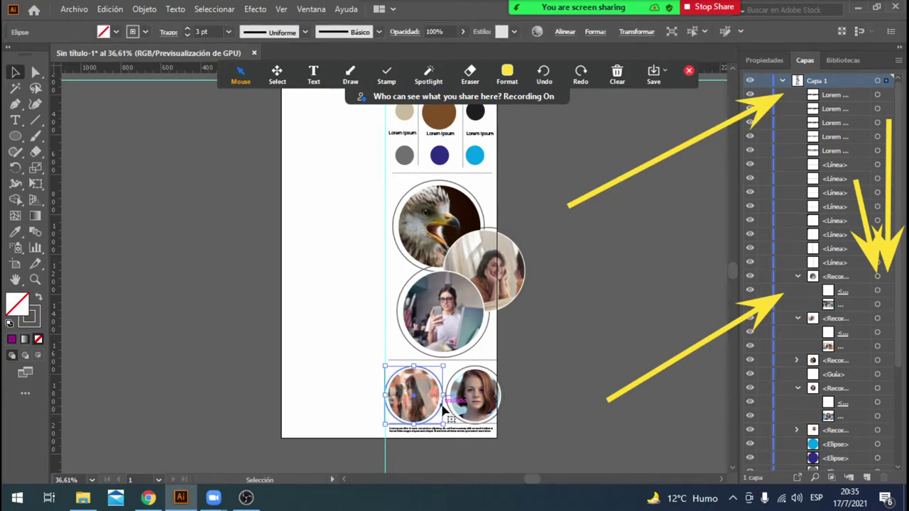
{"action": "left_click", "coordinate": [456, 419]}
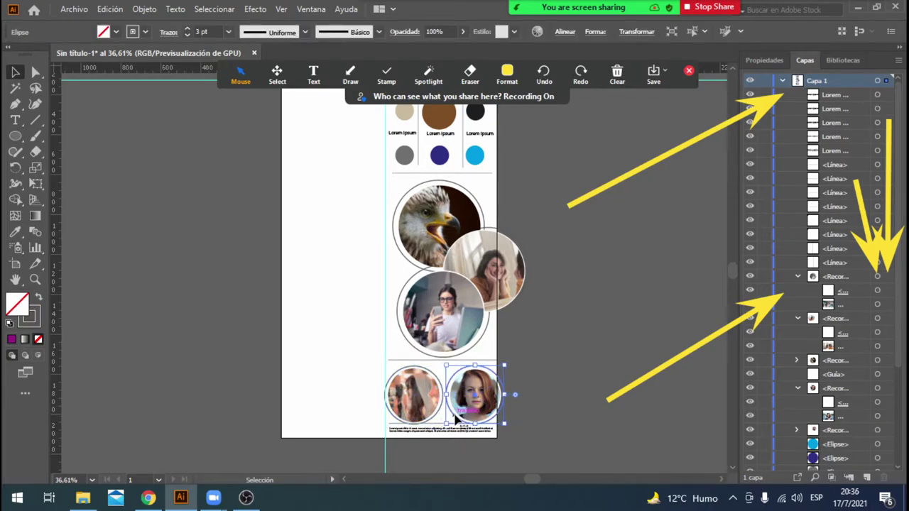
{"action": "left_click_drag", "start_coordinate": [456, 419], "coordinate": [477, 416]}
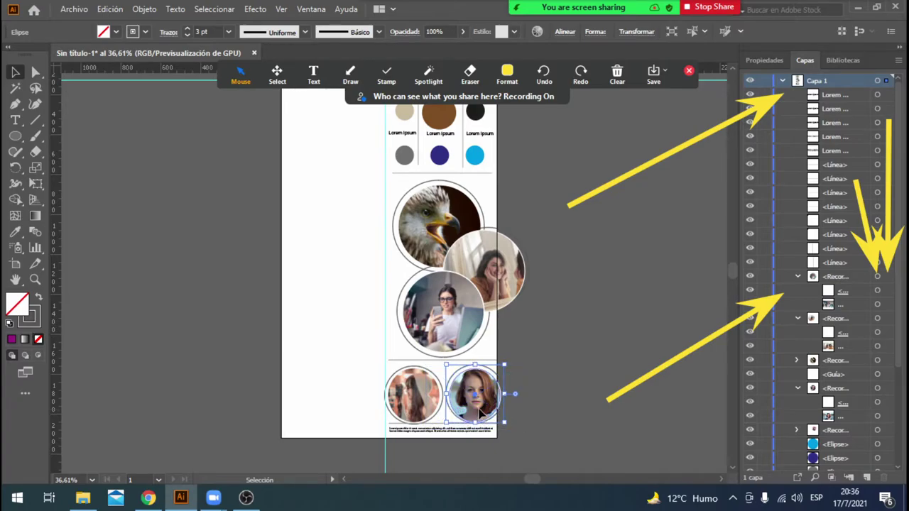
{"action": "left_click", "coordinate": [476, 415]}
{"action": "left_click", "coordinate": [553, 397]}
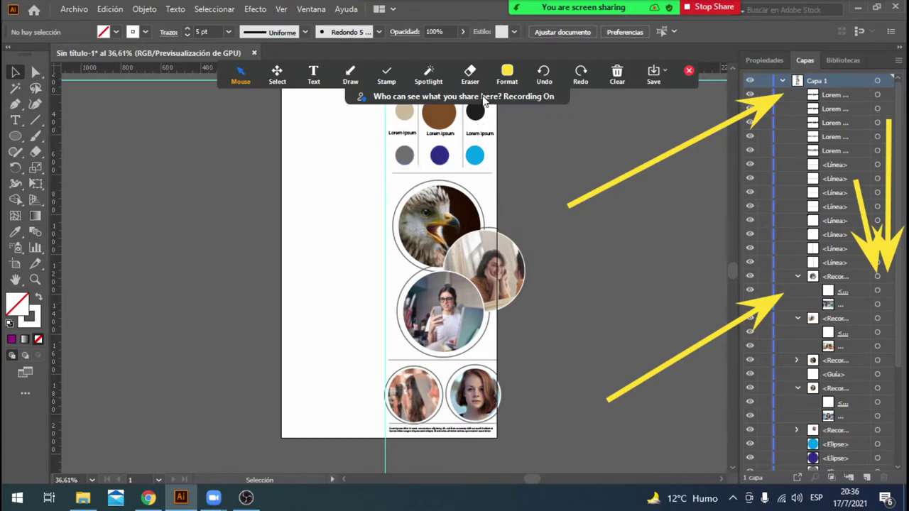
{"action": "left_click_drag", "start_coordinate": [482, 100], "coordinate": [477, 70]}
With the brown icon-grid circle selected, place the WhatsApp portrait image via Archivo > Colocar.
{"action": "left_click", "coordinate": [445, 123]}
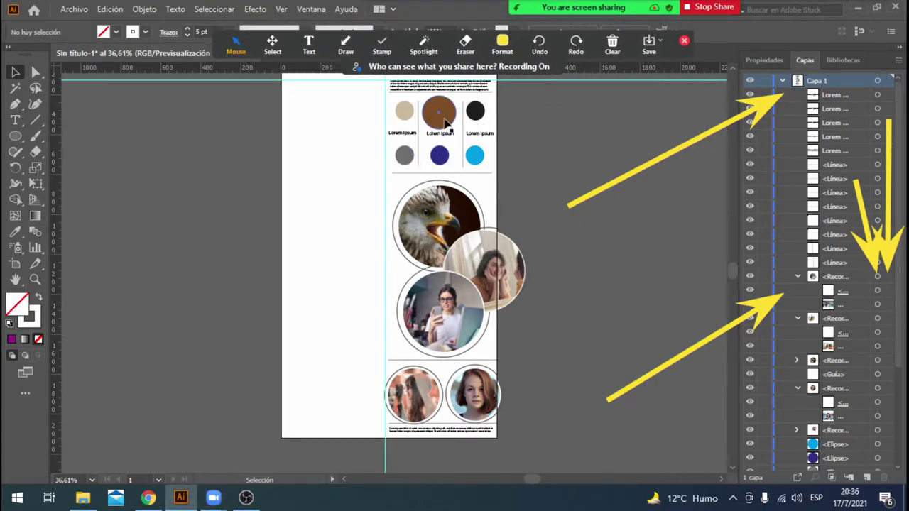
{"action": "left_click", "coordinate": [440, 122]}
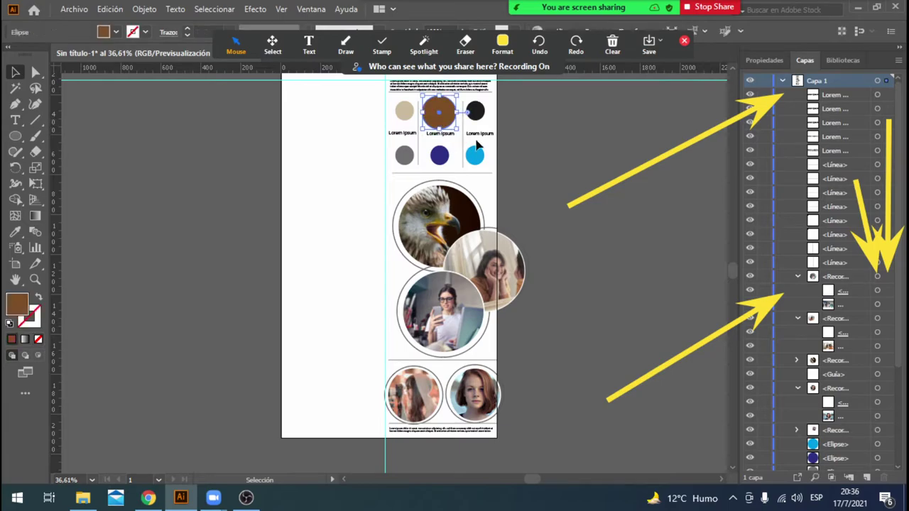
{"action": "left_click", "coordinate": [85, 13]}
{"action": "left_click", "coordinate": [138, 222]}
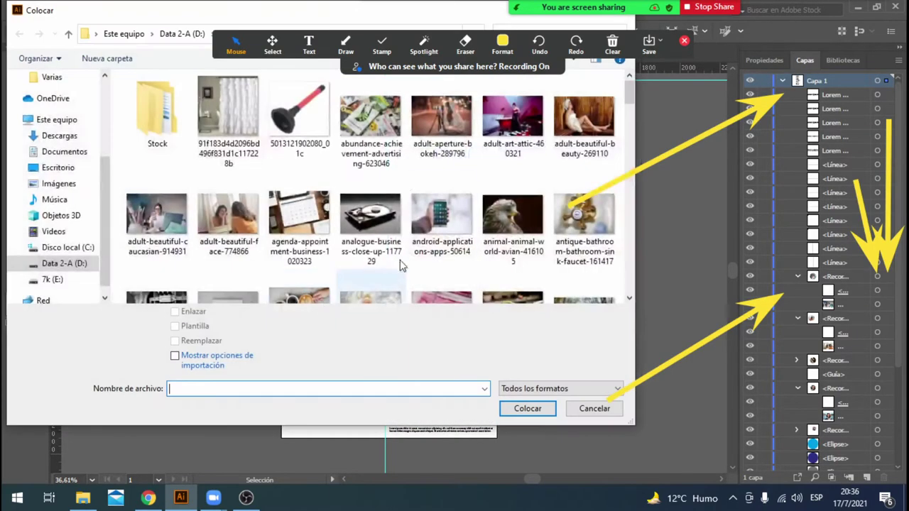
{"action": "scroll", "coordinate": [405, 249], "scroll_direction": "down", "scroll_amount": 5}
{"action": "scroll", "coordinate": [412, 238], "scroll_direction": "down", "scroll_amount": 5}
{"action": "scroll", "coordinate": [425, 225], "scroll_direction": "down", "scroll_amount": 2}
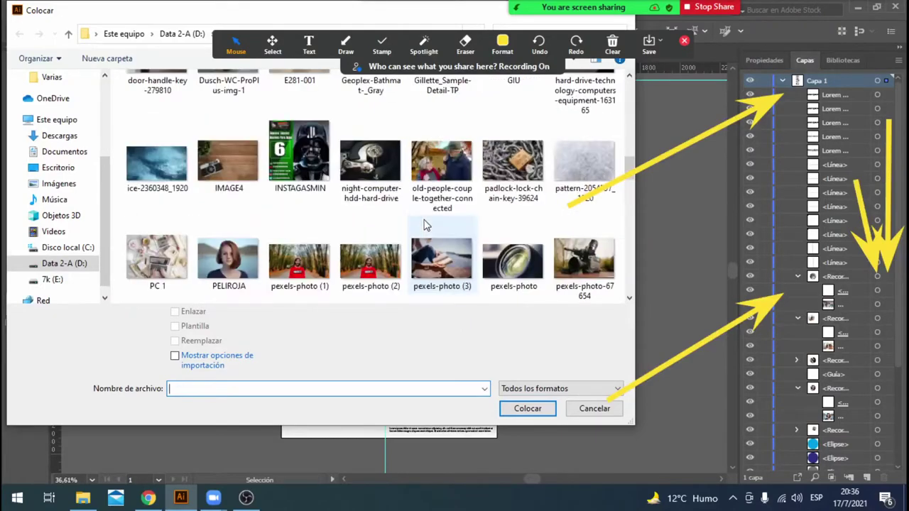
{"action": "scroll", "coordinate": [425, 225], "scroll_direction": "down", "scroll_amount": 2}
{"action": "scroll", "coordinate": [425, 225], "scroll_direction": "down", "scroll_amount": 3}
{"action": "scroll", "coordinate": [425, 225], "scroll_direction": "down", "scroll_amount": 3}
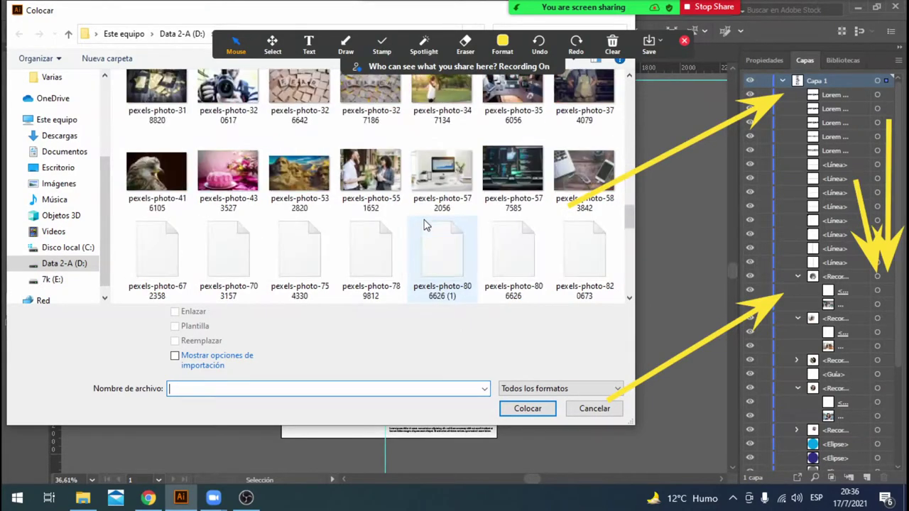
{"action": "scroll", "coordinate": [425, 225], "scroll_direction": "down", "scroll_amount": 2}
{"action": "scroll", "coordinate": [425, 225], "scroll_direction": "down", "scroll_amount": 3}
{"action": "scroll", "coordinate": [425, 225], "scroll_direction": "down", "scroll_amount": 4}
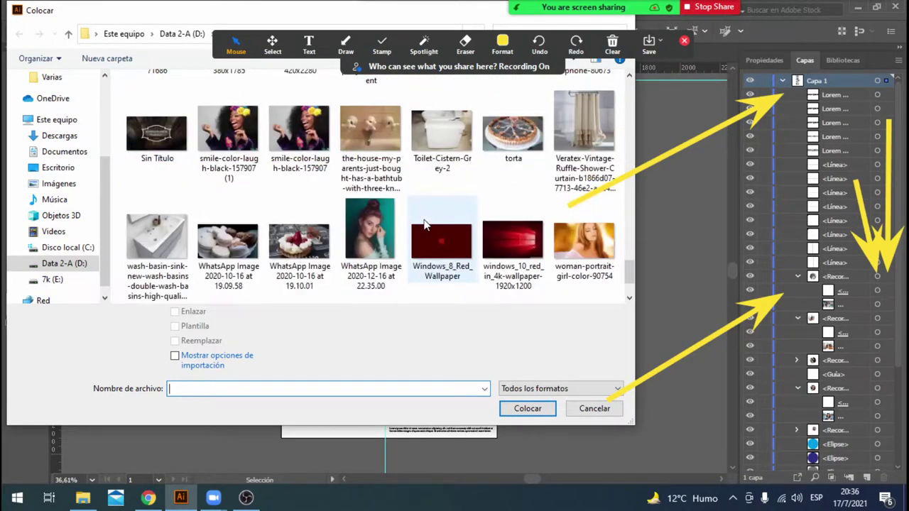
{"action": "scroll", "coordinate": [426, 225], "scroll_direction": "up", "scroll_amount": 1}
{"action": "scroll", "coordinate": [425, 225], "scroll_direction": "down", "scroll_amount": 2}
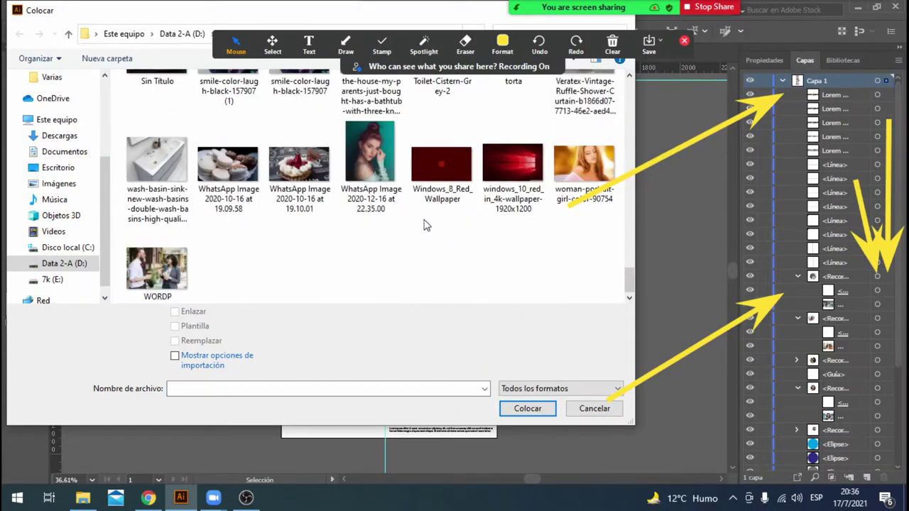
{"action": "double_click", "coordinate": [377, 171]}
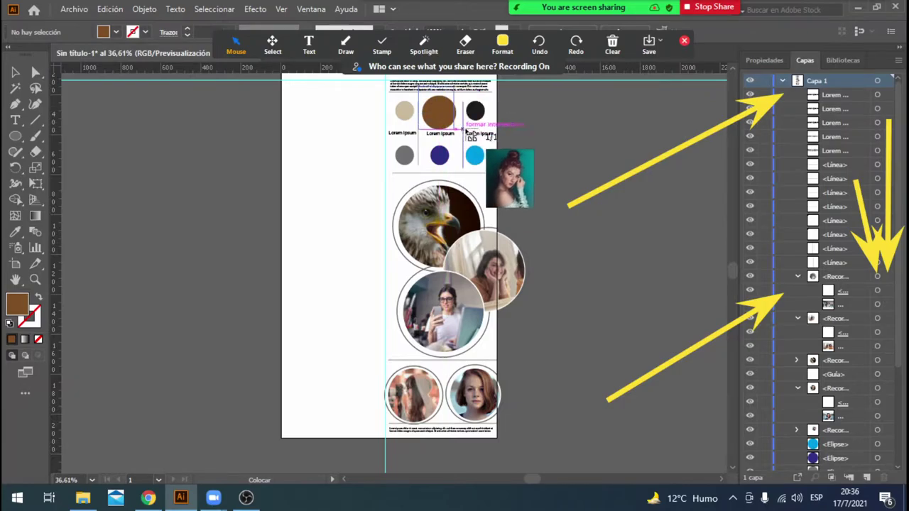
Drop the portrait over the brown circle and move its layer just beneath the circle.
{"action": "left_click_drag", "start_coordinate": [464, 142], "coordinate": [418, 85]}
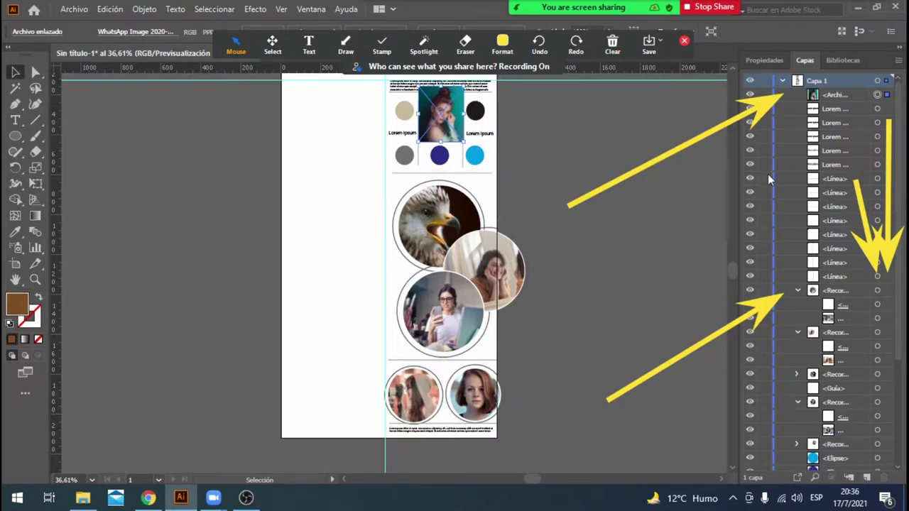
{"action": "left_click", "coordinate": [836, 96]}
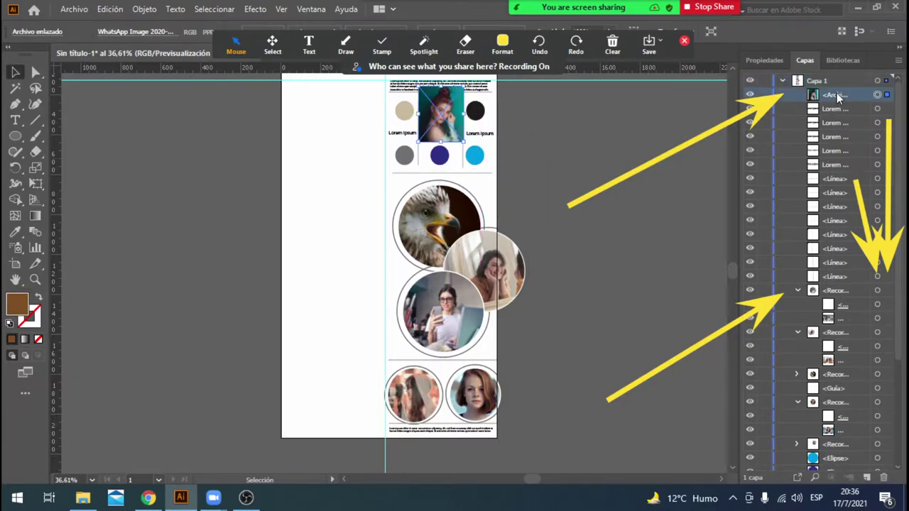
{"action": "left_click_drag", "start_coordinate": [838, 98], "coordinate": [839, 503]}
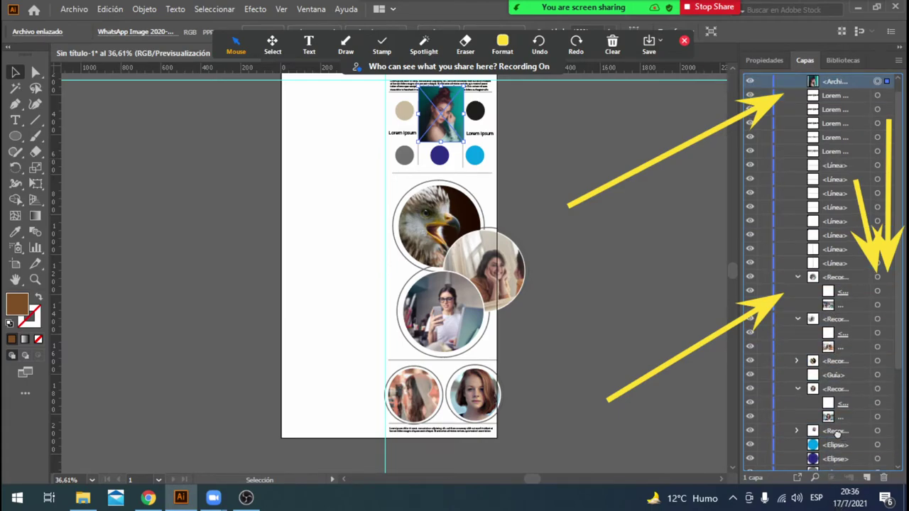
{"action": "left_click_drag", "start_coordinate": [837, 435], "coordinate": [839, 441]}
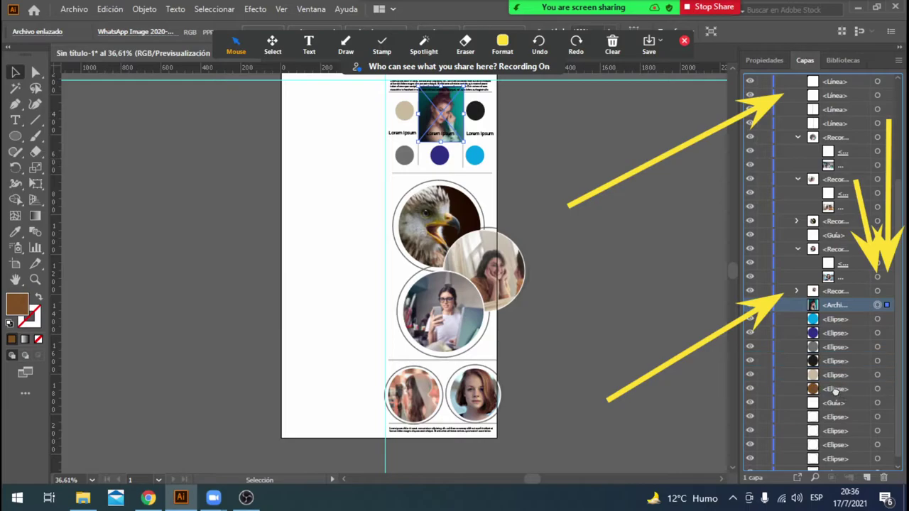
{"action": "left_click_drag", "start_coordinate": [837, 307], "coordinate": [839, 389]}
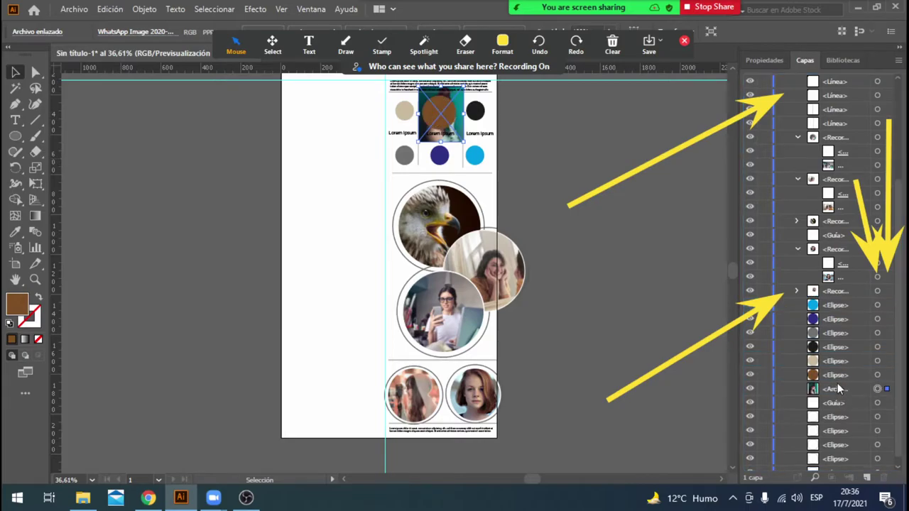
Select the circle and photo together and create a clipping mask.
{"action": "left_click", "coordinate": [877, 375], "text": "shift"}
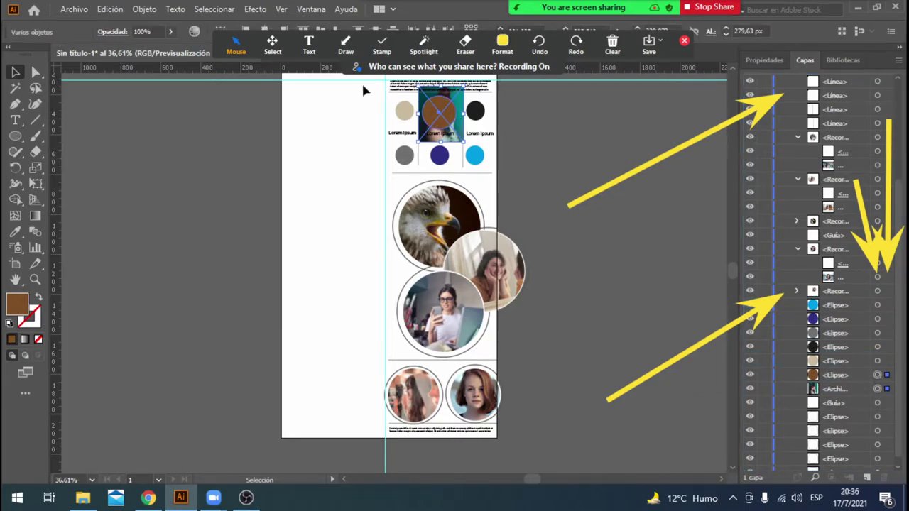
{"action": "left_click", "coordinate": [151, 9]}
{"action": "mouse_move", "coordinate": [218, 459]}
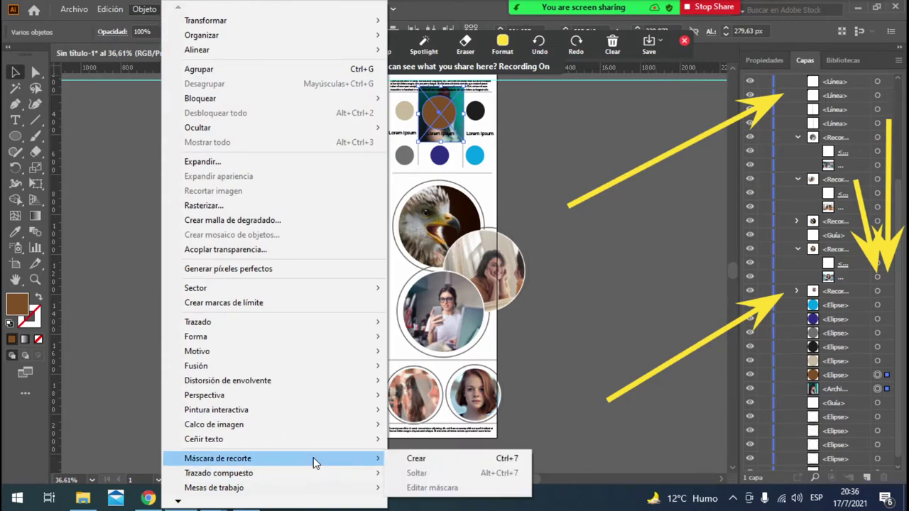
{"action": "left_click", "coordinate": [409, 459]}
{"action": "left_click", "coordinate": [556, 307]}
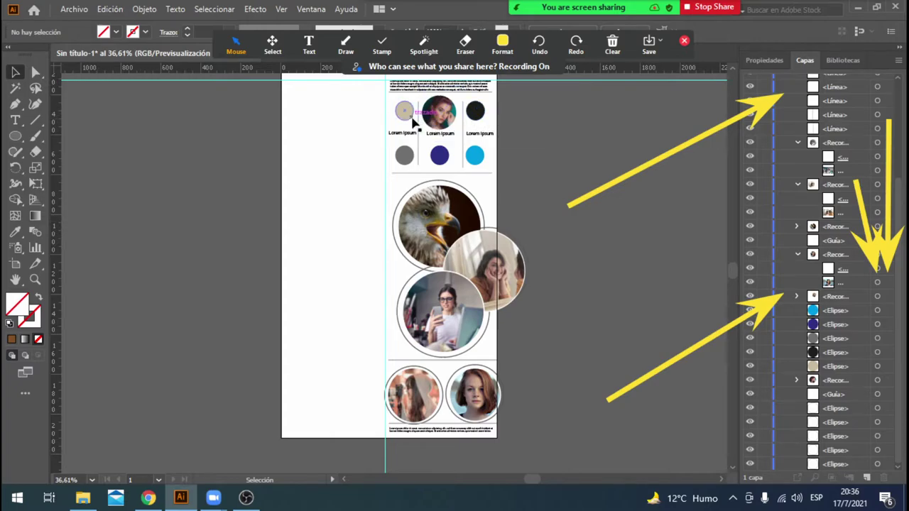
Select the beige circle and place the camera photo via Archivo > Colocar.
{"action": "left_click", "coordinate": [409, 116]}
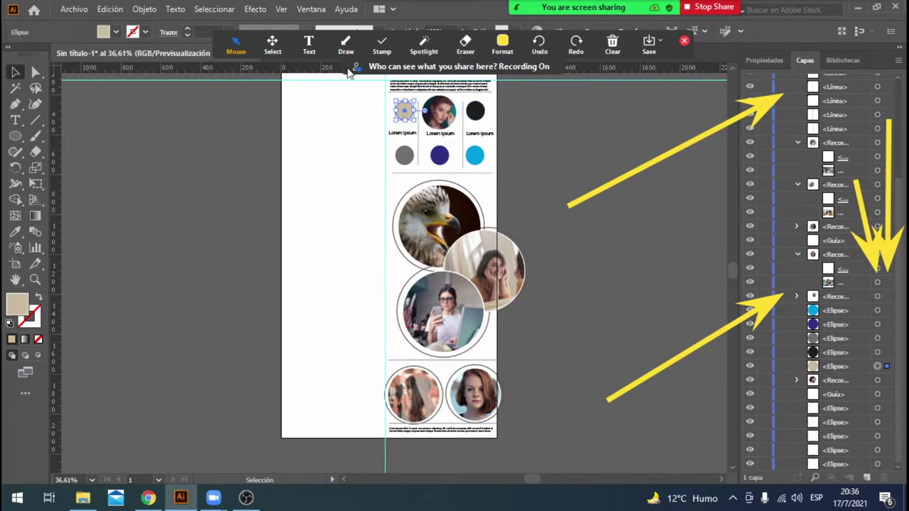
{"action": "left_click", "coordinate": [74, 10]}
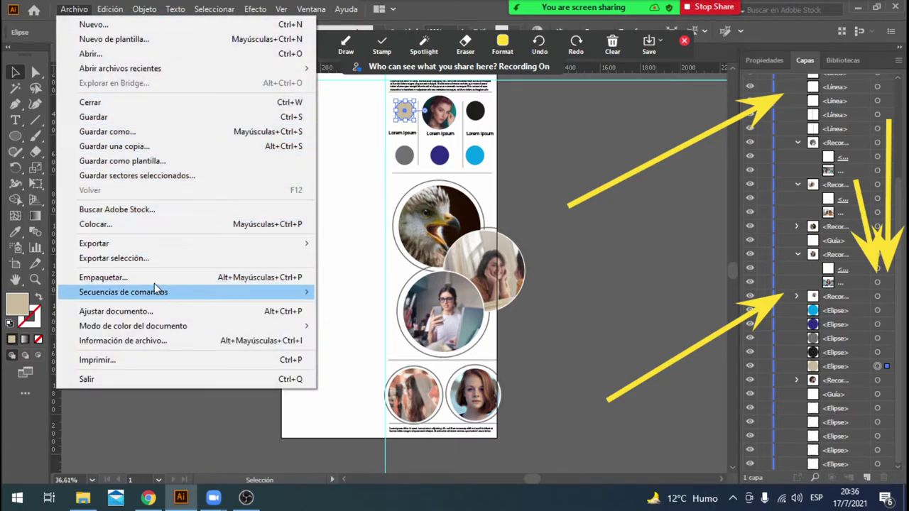
{"action": "left_click", "coordinate": [146, 225]}
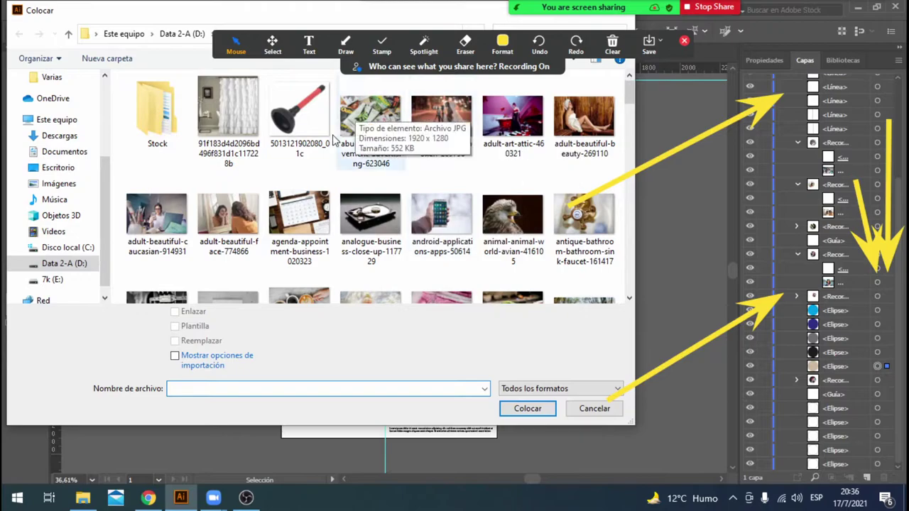
{"action": "scroll", "coordinate": [222, 236], "scroll_direction": "down", "scroll_amount": 1}
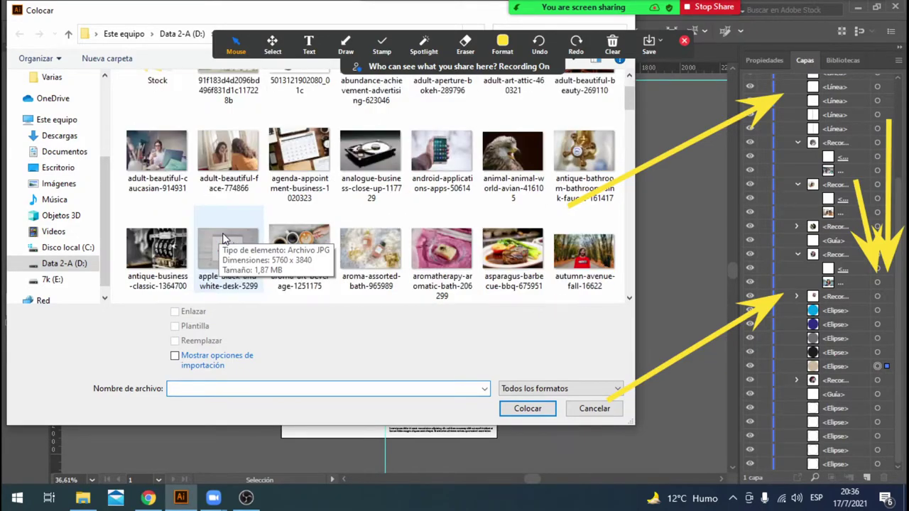
{"action": "scroll", "coordinate": [223, 237], "scroll_direction": "down", "scroll_amount": 1}
{"action": "scroll", "coordinate": [223, 238], "scroll_direction": "down", "scroll_amount": 1}
{"action": "scroll", "coordinate": [223, 236], "scroll_direction": "down", "scroll_amount": 1}
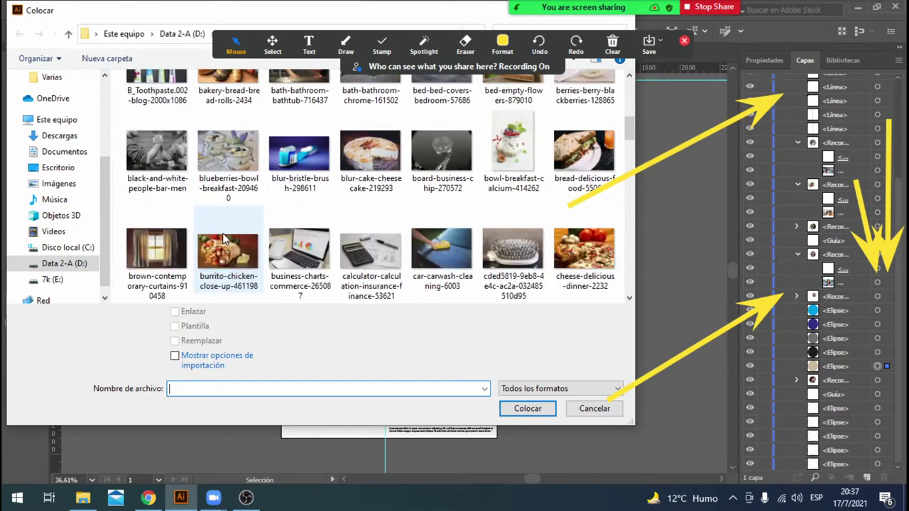
{"action": "scroll", "coordinate": [223, 236], "scroll_direction": "down", "scroll_amount": 1}
{"action": "scroll", "coordinate": [222, 237], "scroll_direction": "down", "scroll_amount": 1}
{"action": "scroll", "coordinate": [222, 237], "scroll_direction": "down", "scroll_amount": 2}
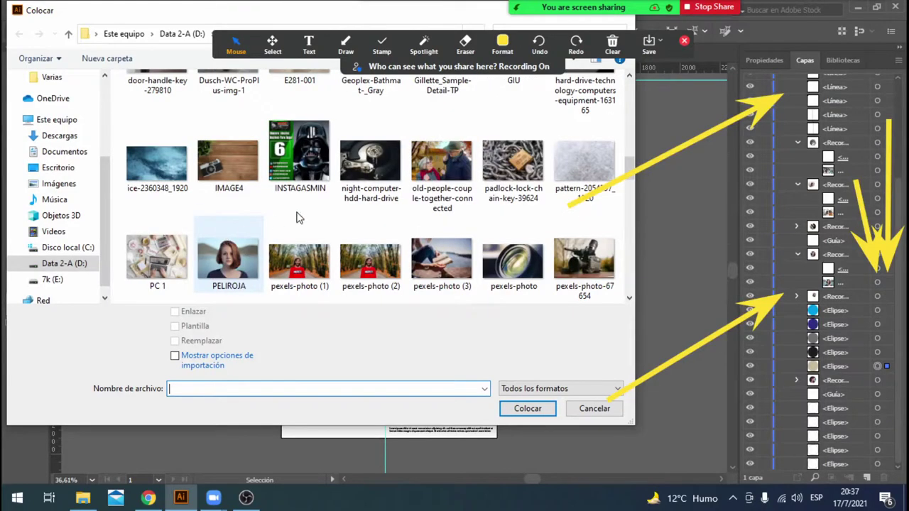
{"action": "scroll", "coordinate": [397, 178], "scroll_direction": "down", "scroll_amount": 1}
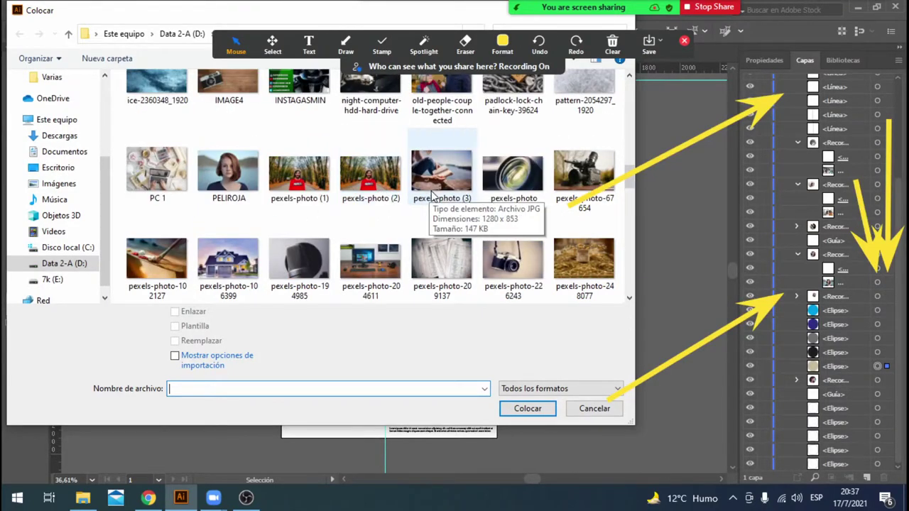
{"action": "scroll", "coordinate": [432, 195], "scroll_direction": "down", "scroll_amount": 1}
{"action": "double_click", "coordinate": [497, 206]}
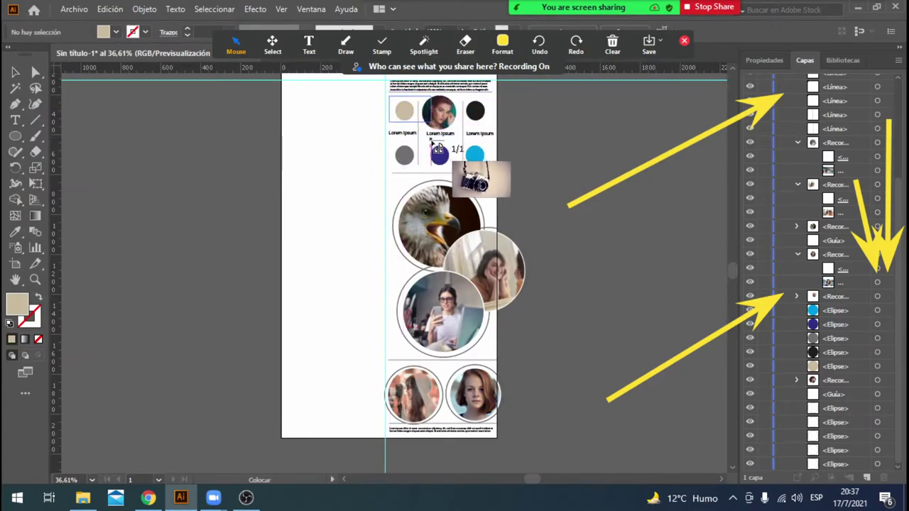
Drop the camera photo over the beige circle and move its layer just beneath it.
{"action": "left_click_drag", "start_coordinate": [389, 94], "coordinate": [461, 133]}
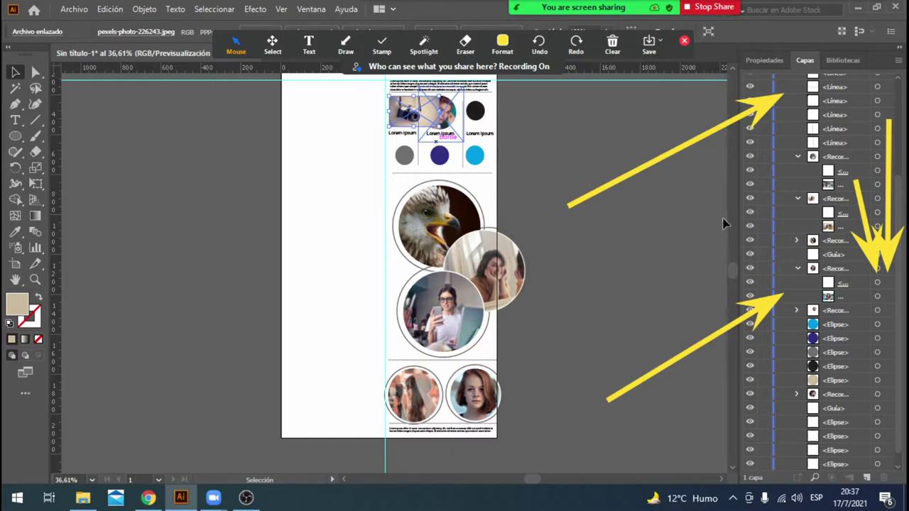
{"action": "scroll", "coordinate": [854, 276], "scroll_direction": "up", "scroll_amount": 5}
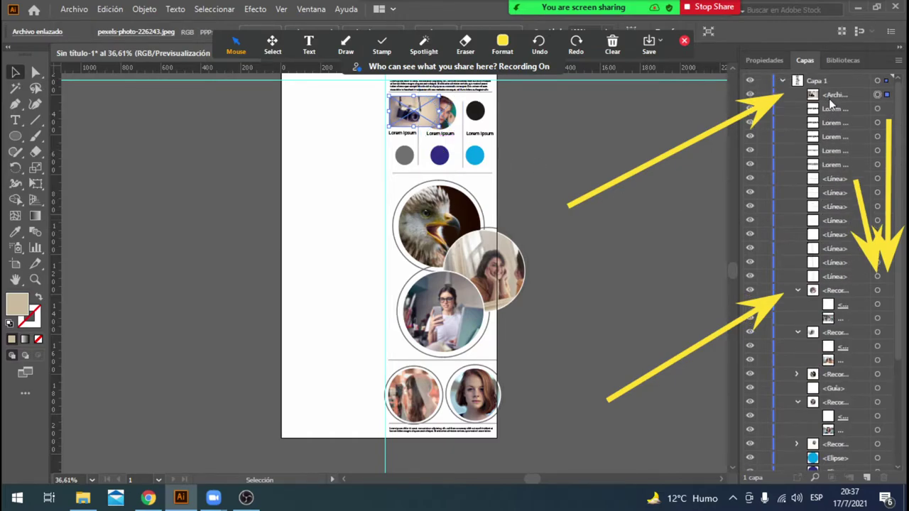
{"action": "left_click_drag", "start_coordinate": [831, 102], "coordinate": [836, 389]}
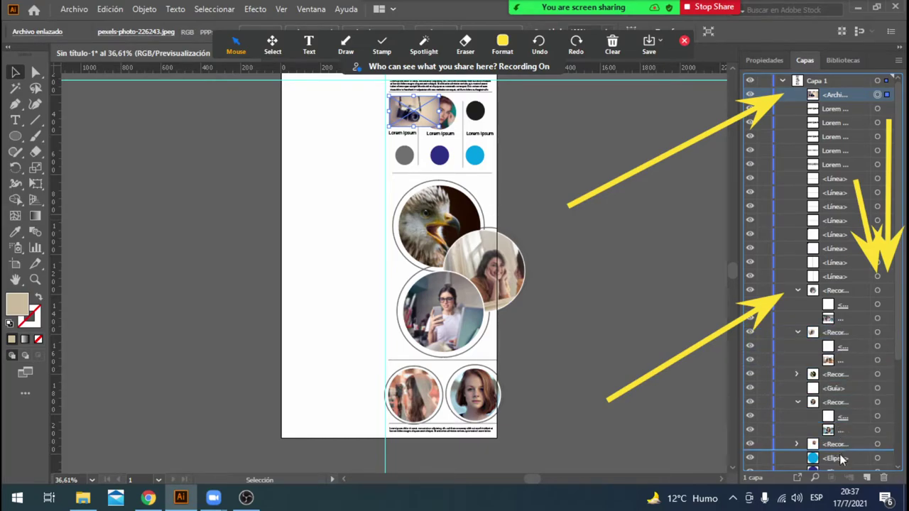
{"action": "left_click_drag", "start_coordinate": [836, 389], "coordinate": [839, 450]}
{"action": "scroll", "coordinate": [840, 426], "scroll_direction": "down", "scroll_amount": 4}
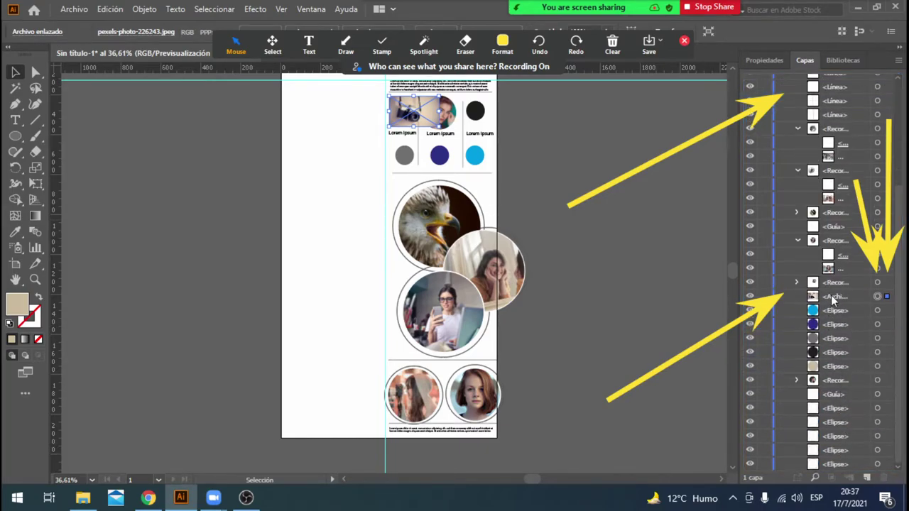
{"action": "left_click_drag", "start_coordinate": [833, 298], "coordinate": [838, 376]}
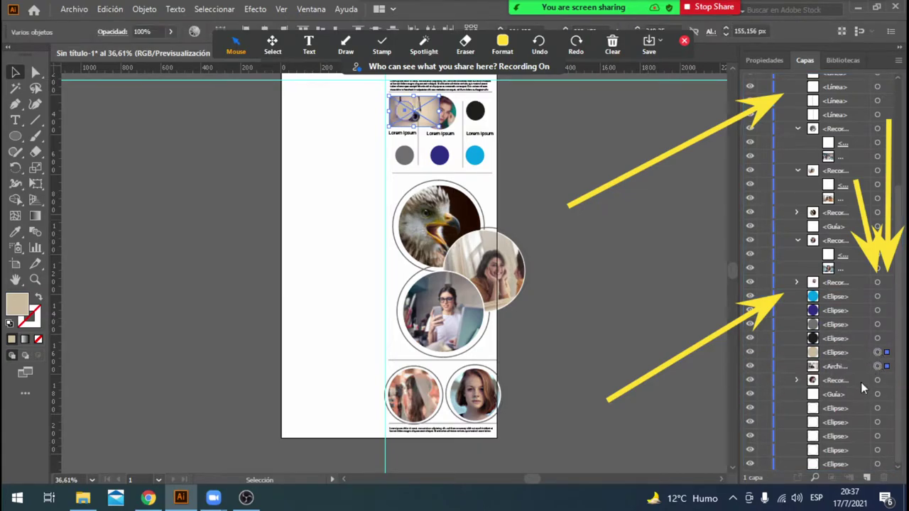
Clip the camera photo into the beige circle and deselect.
{"action": "left_click", "coordinate": [144, 10]}
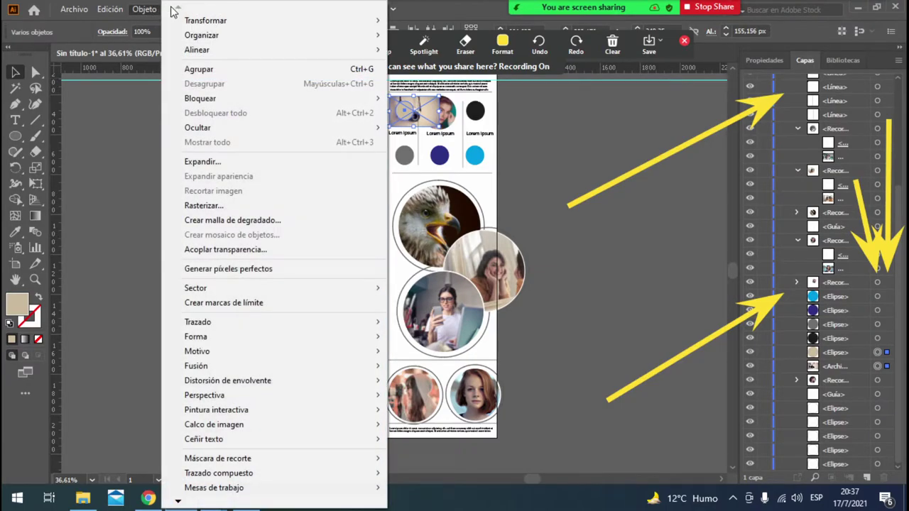
{"action": "mouse_move", "coordinate": [217, 457]}
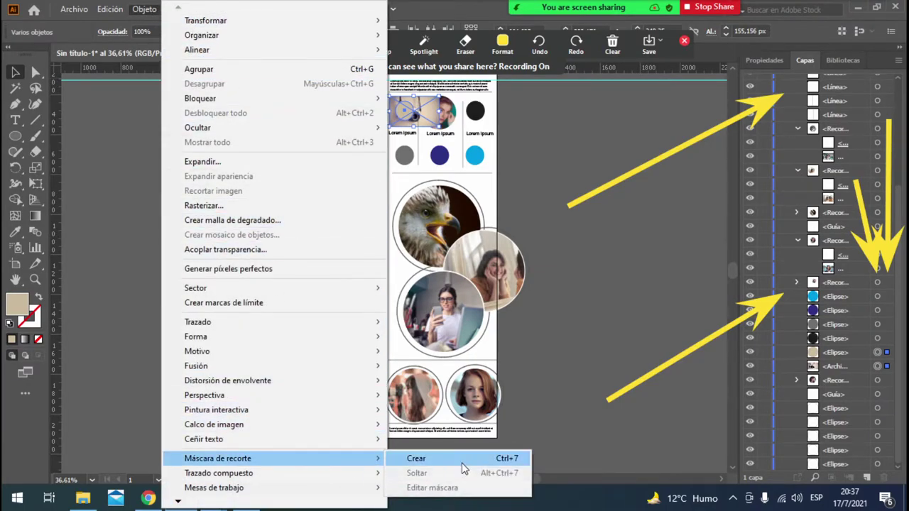
{"action": "left_click", "coordinate": [463, 466]}
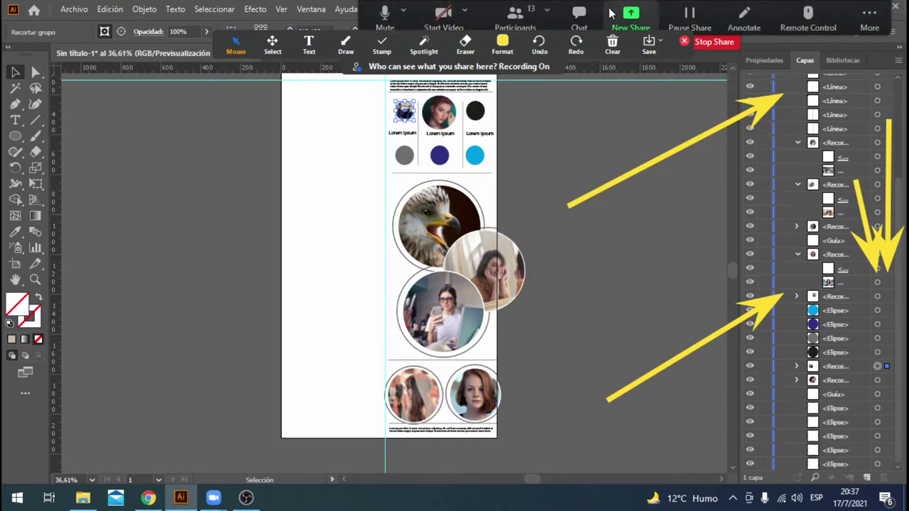
{"action": "left_click", "coordinate": [568, 256]}
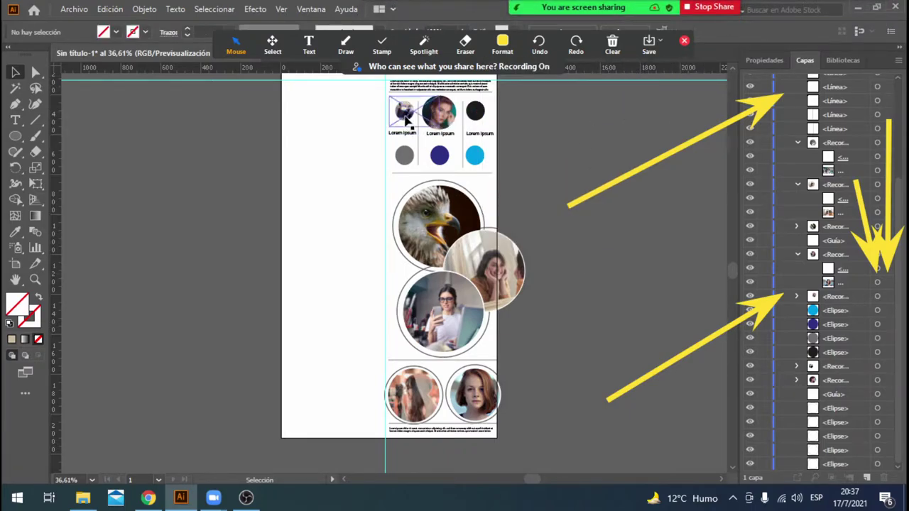
Inside the clipping group, shift the circle and shrink the camera photo to fit it.
{"action": "double_click", "coordinate": [406, 120]}
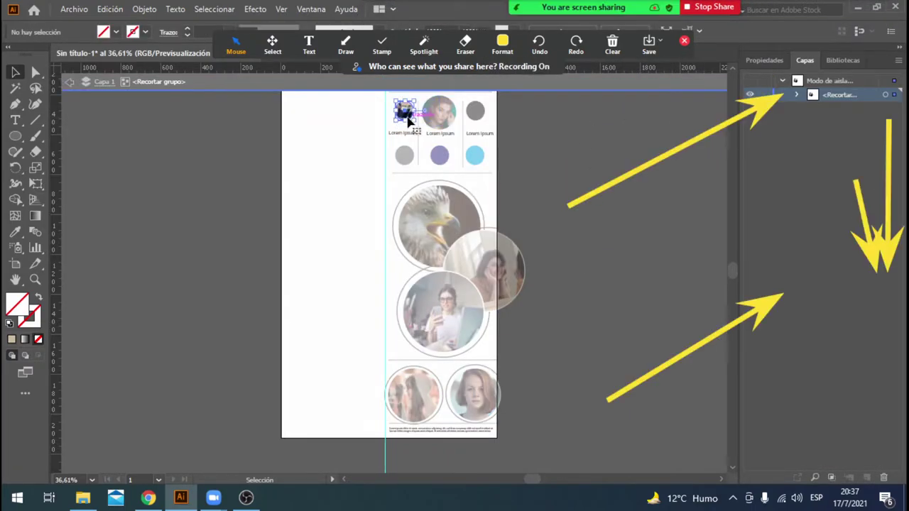
{"action": "left_click_drag", "start_coordinate": [408, 121], "coordinate": [411, 122]}
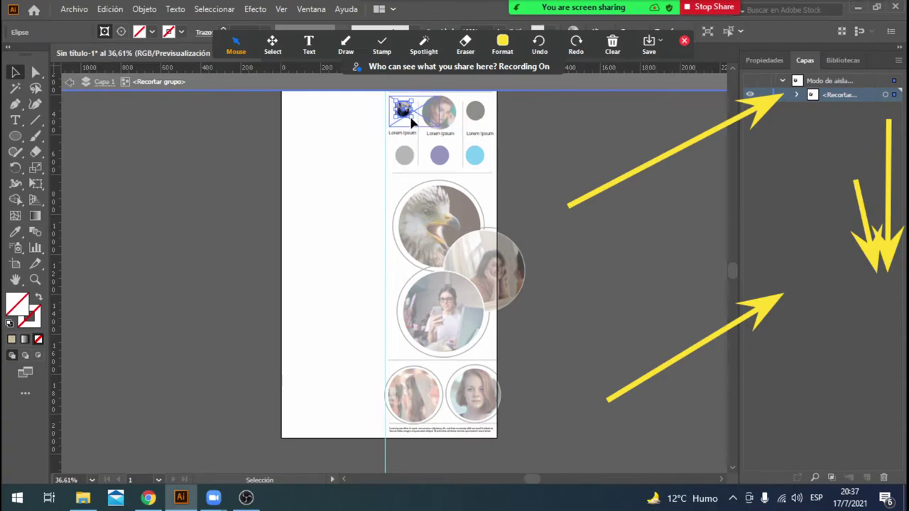
{"action": "mouse_move", "coordinate": [423, 123]}
{"action": "left_mouse_down"}
{"action": "mouse_move", "coordinate": [437, 131]}
{"action": "mouse_move", "coordinate": [413, 118]}
{"action": "left_mouse_up"}
{"action": "left_click", "coordinate": [796, 95]}
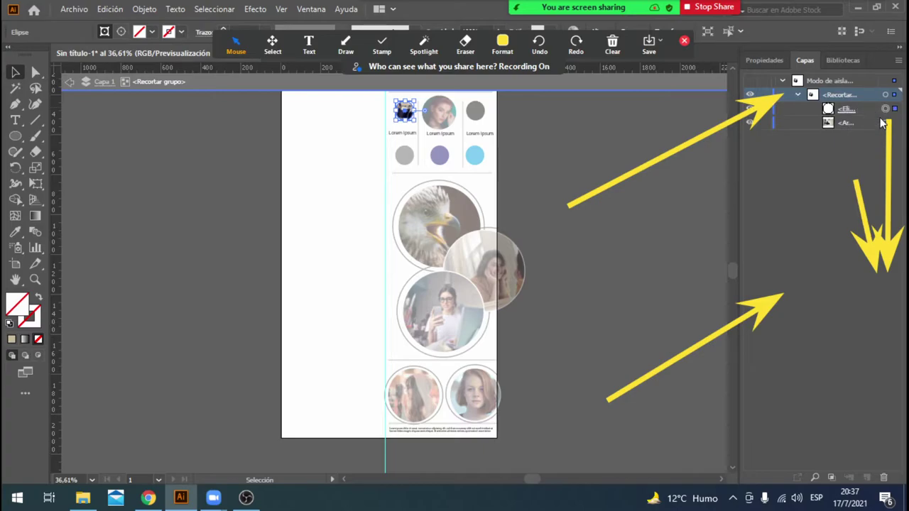
{"action": "left_click", "coordinate": [884, 123]}
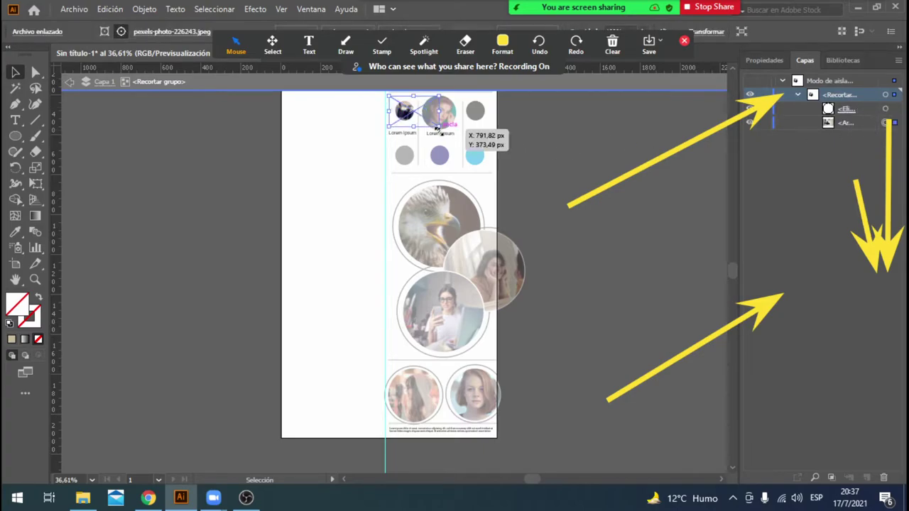
{"action": "left_click_drag", "start_coordinate": [438, 128], "coordinate": [422, 121]}
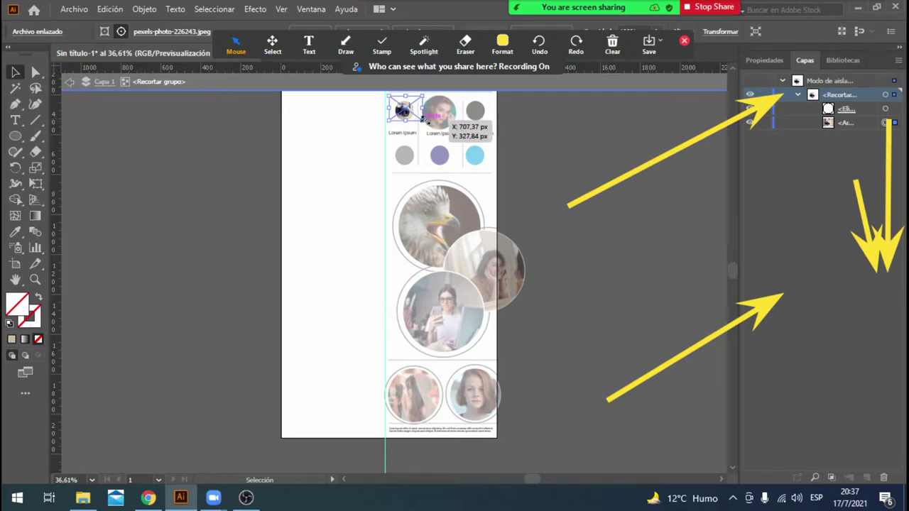
{"action": "left_click_drag", "start_coordinate": [424, 120], "coordinate": [420, 117]}
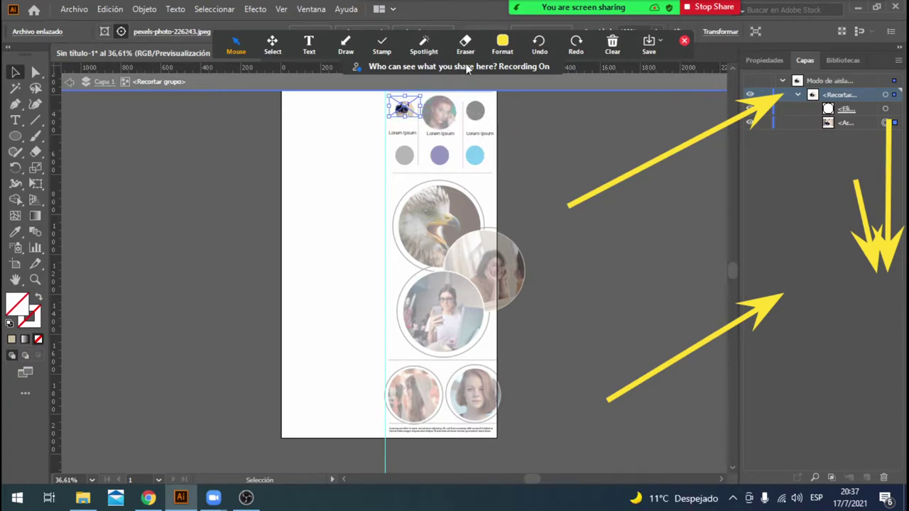
Nudge the camera photo down and right into place, deselect, and exit isolation mode.
{"action": "key", "text": "Down"}
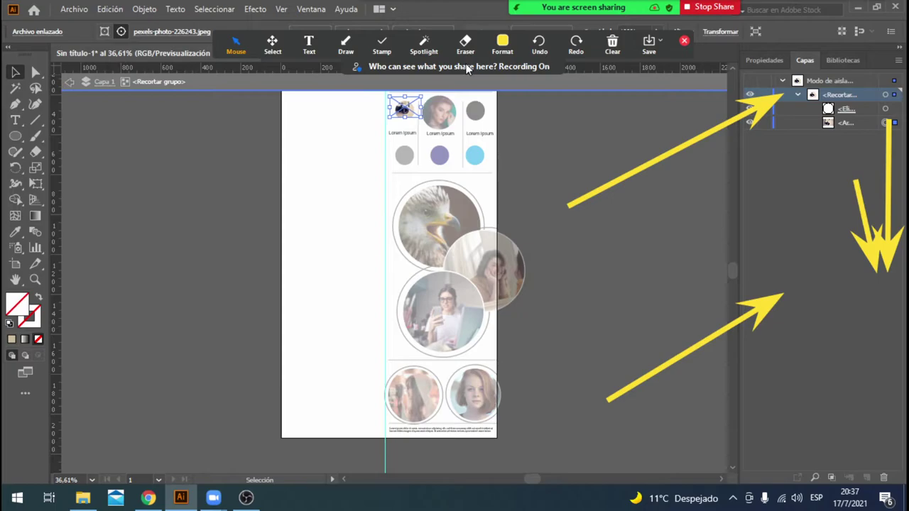
{"action": "key", "text": "Right"}
{"action": "key", "text": "Right"}
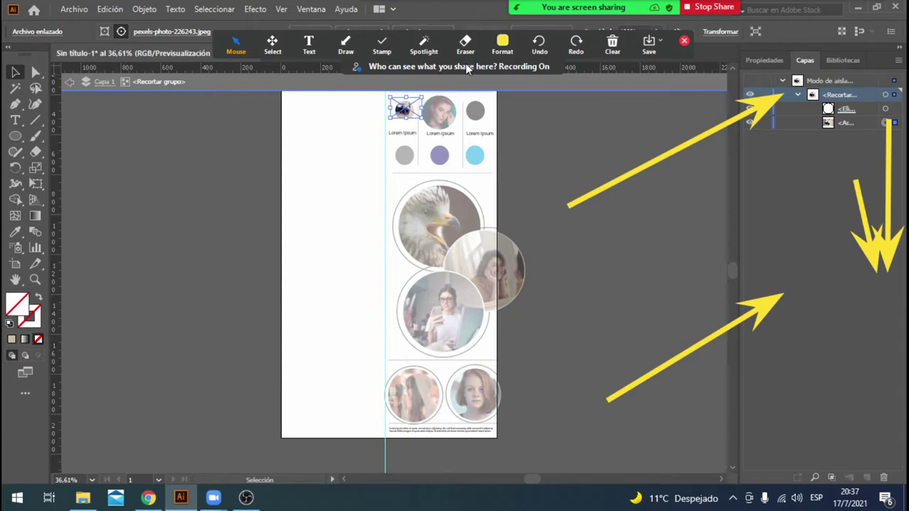
{"action": "key", "text": "Down"}
{"action": "key", "text": "Right"}
{"action": "key", "text": "Down"}
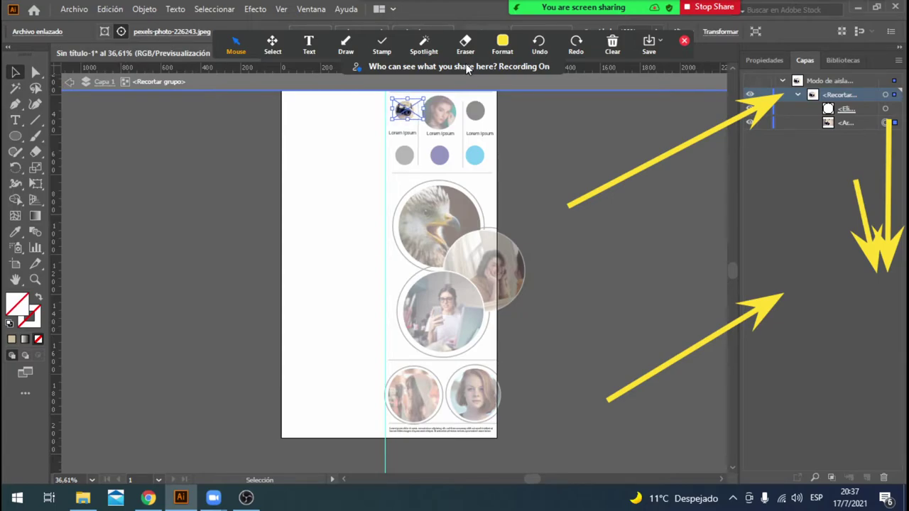
{"action": "key", "text": "Right"}
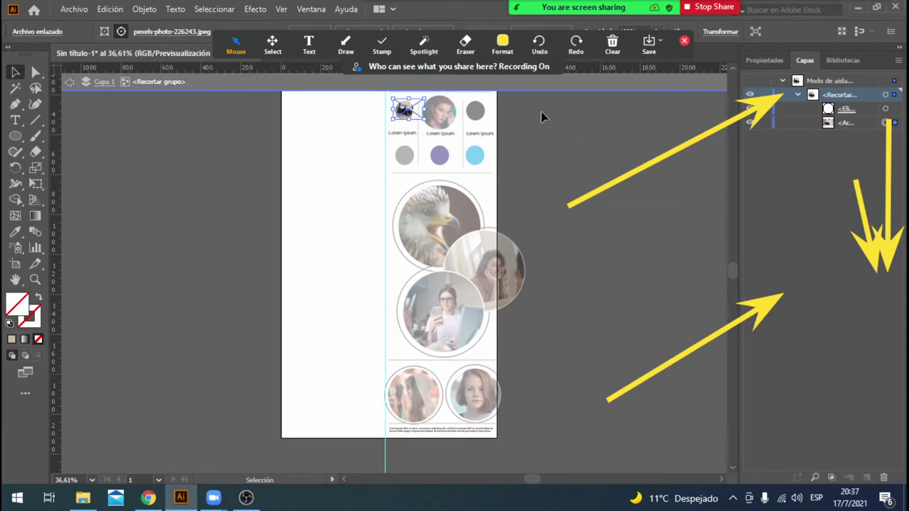
{"action": "left_click", "coordinate": [513, 107]}
{"action": "left_click", "coordinate": [406, 112]}
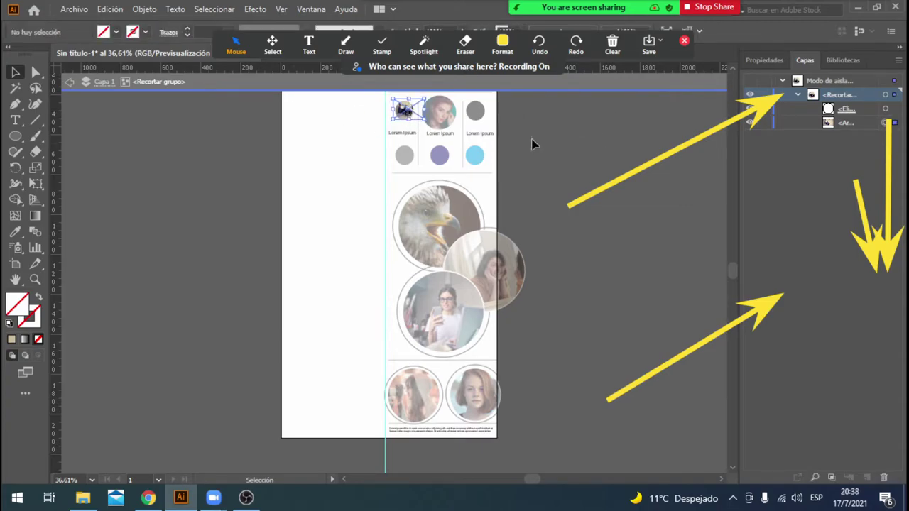
{"action": "key", "text": "Down"}
{"action": "key", "text": "Down"}
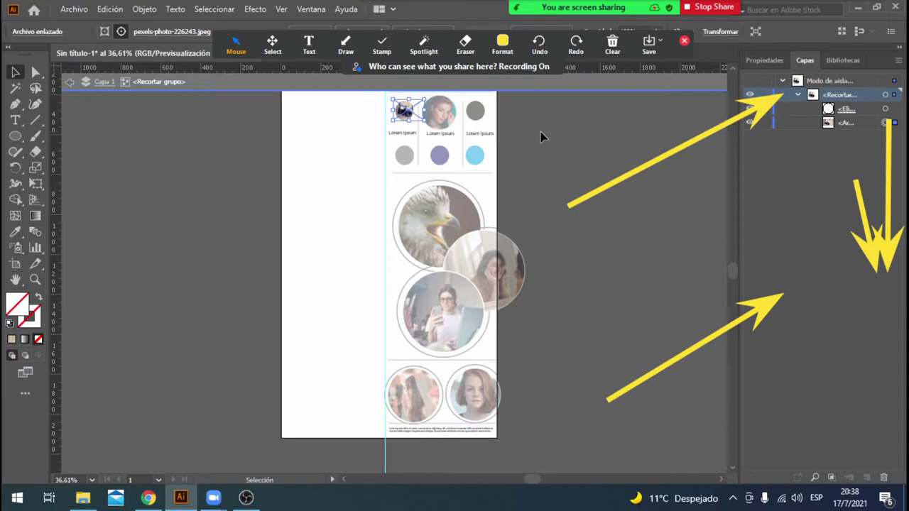
{"action": "key", "text": "Down"}
{"action": "left_click", "coordinate": [540, 135]}
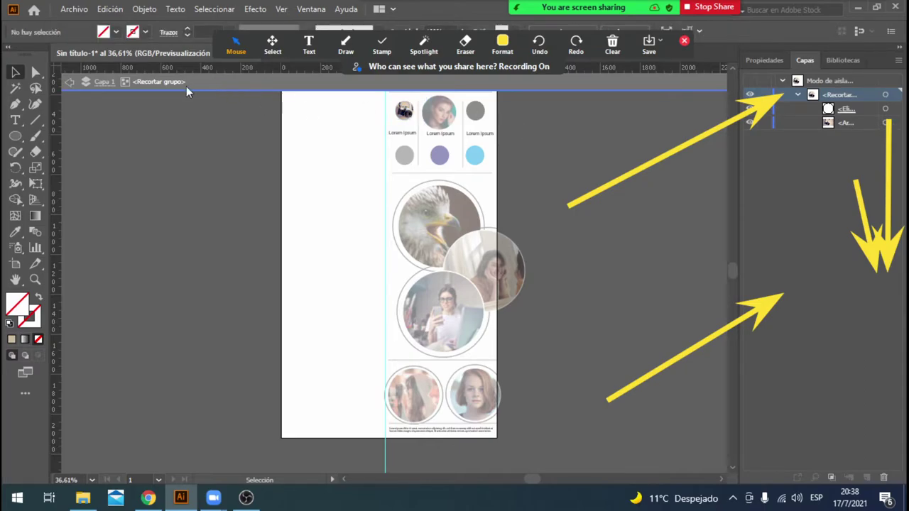
{"action": "double_click", "coordinate": [70, 90]}
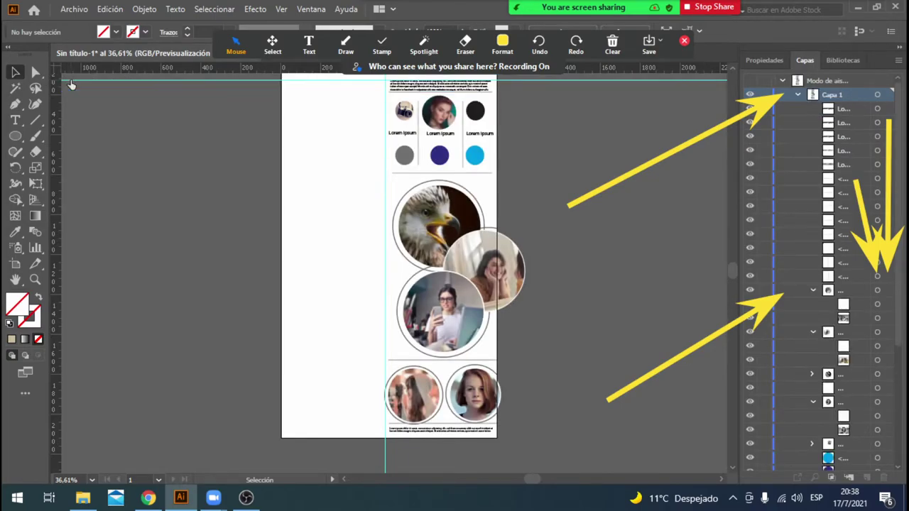
Select the black icon circle and place the tart photo via File > Place.
{"action": "left_click", "coordinate": [475, 111]}
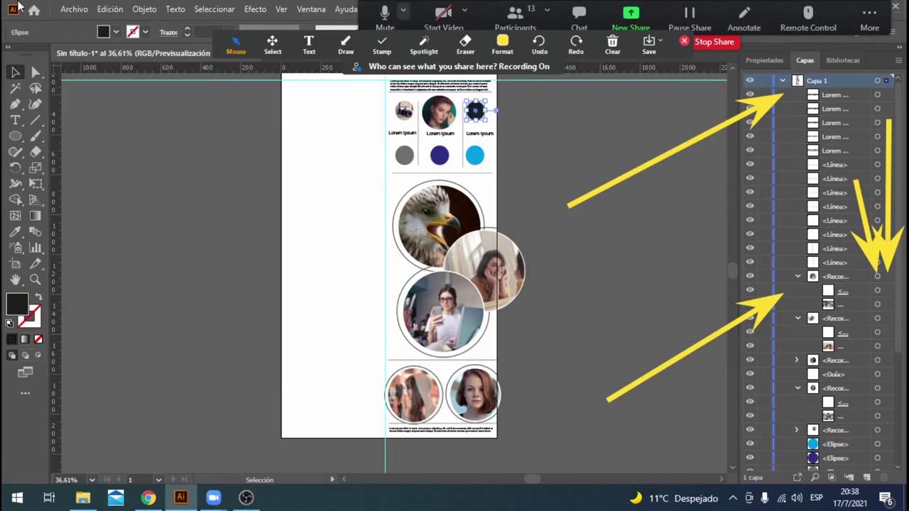
{"action": "left_click", "coordinate": [71, 9]}
{"action": "left_click", "coordinate": [117, 225]}
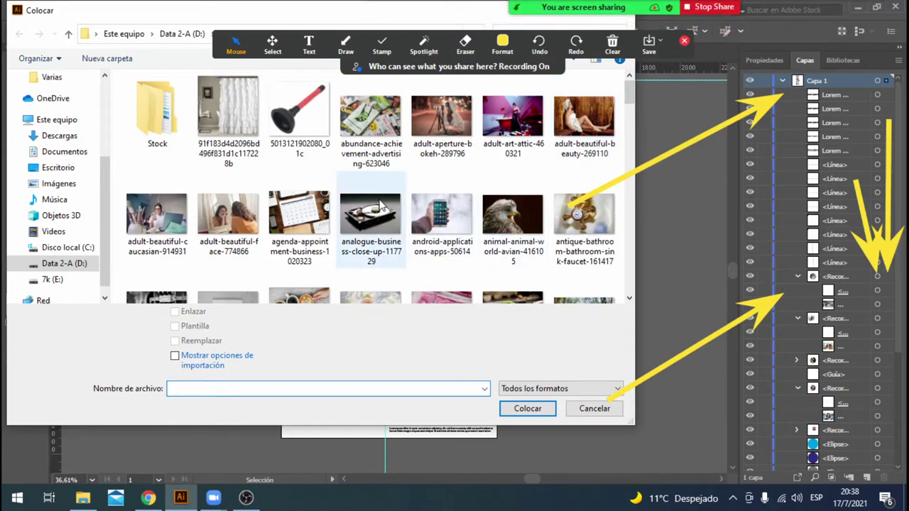
{"action": "scroll", "coordinate": [381, 205], "scroll_direction": "down", "scroll_amount": 1}
{"action": "scroll", "coordinate": [384, 202], "scroll_direction": "down", "scroll_amount": 2}
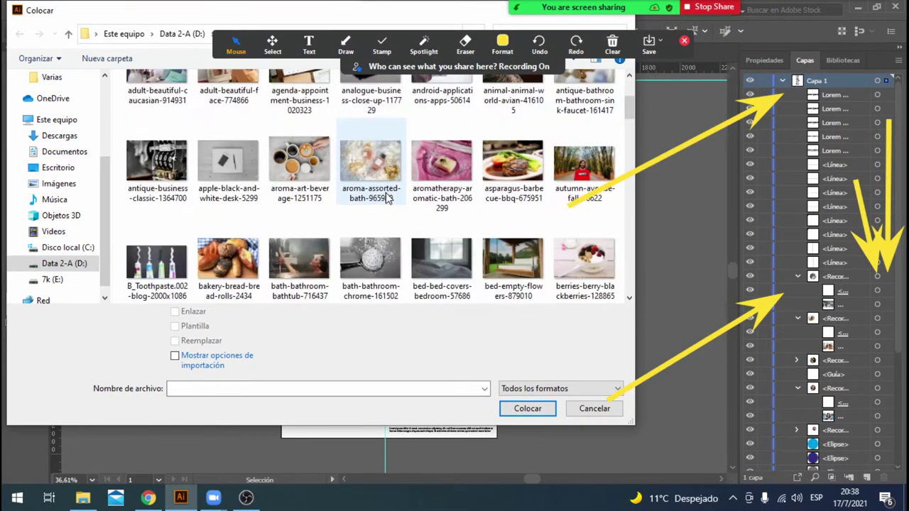
{"action": "scroll", "coordinate": [387, 199], "scroll_direction": "down", "scroll_amount": 4}
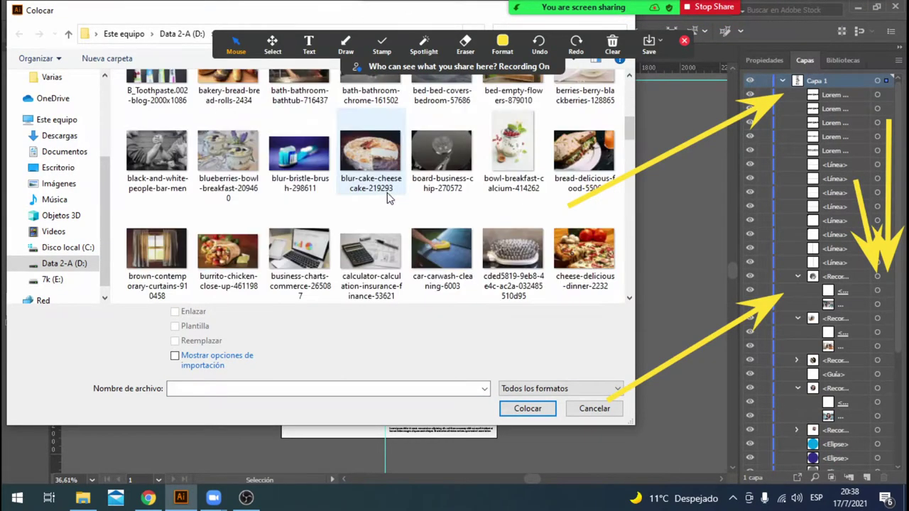
{"action": "scroll", "coordinate": [387, 198], "scroll_direction": "down", "scroll_amount": 5}
{"action": "scroll", "coordinate": [387, 199], "scroll_direction": "down", "scroll_amount": 3}
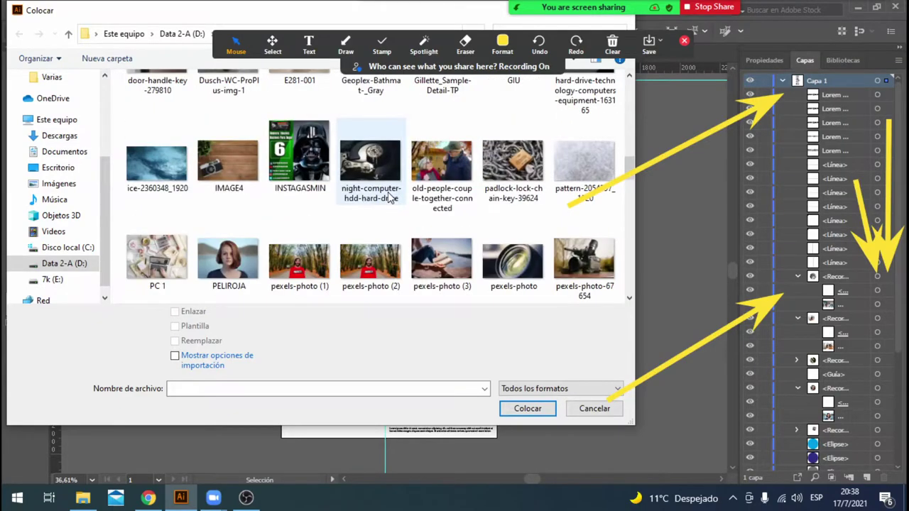
{"action": "scroll", "coordinate": [388, 199], "scroll_direction": "down", "scroll_amount": 2}
{"action": "scroll", "coordinate": [389, 197], "scroll_direction": "down", "scroll_amount": 2}
{"action": "scroll", "coordinate": [389, 197], "scroll_direction": "down", "scroll_amount": 2}
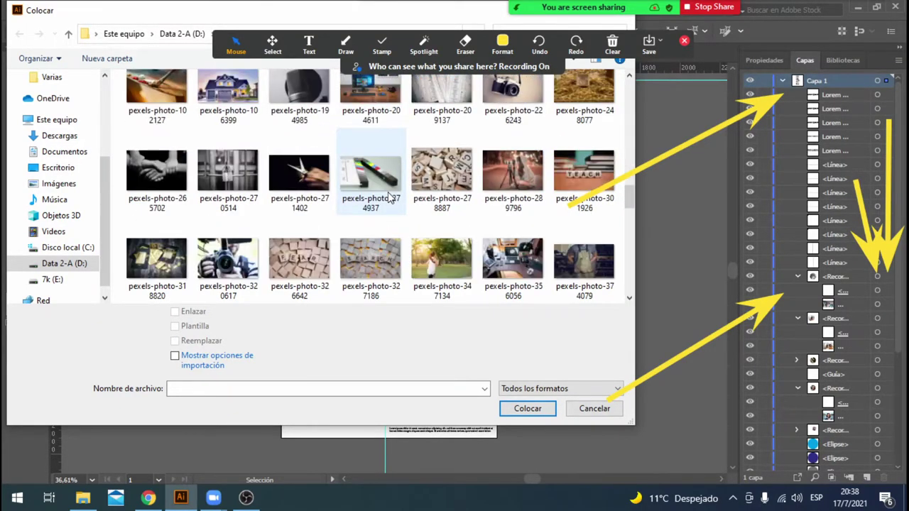
{"action": "scroll", "coordinate": [388, 197], "scroll_direction": "down", "scroll_amount": 2}
{"action": "scroll", "coordinate": [389, 198], "scroll_direction": "down", "scroll_amount": 2}
{"action": "scroll", "coordinate": [390, 199], "scroll_direction": "down", "scroll_amount": 2}
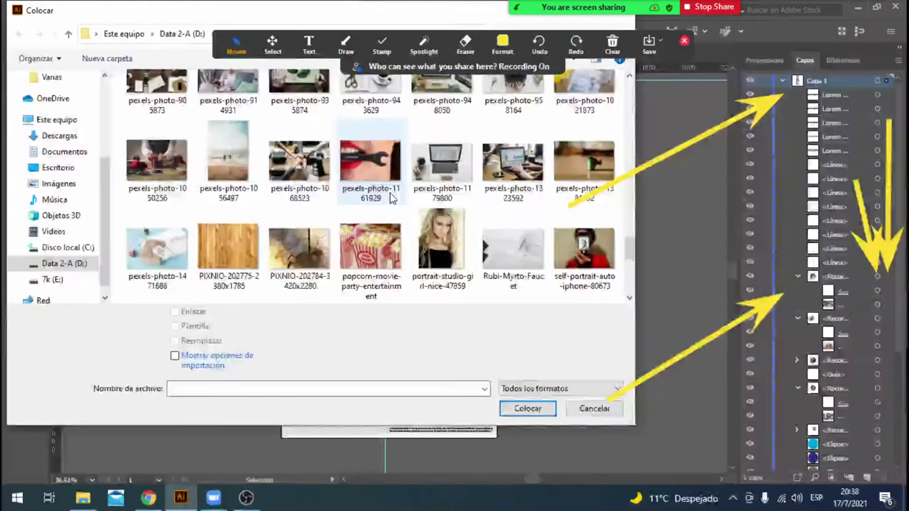
{"action": "scroll", "coordinate": [389, 199], "scroll_direction": "down", "scroll_amount": 2}
{"action": "scroll", "coordinate": [390, 199], "scroll_direction": "down", "scroll_amount": 2}
{"action": "scroll", "coordinate": [390, 198], "scroll_direction": "down", "scroll_amount": 2}
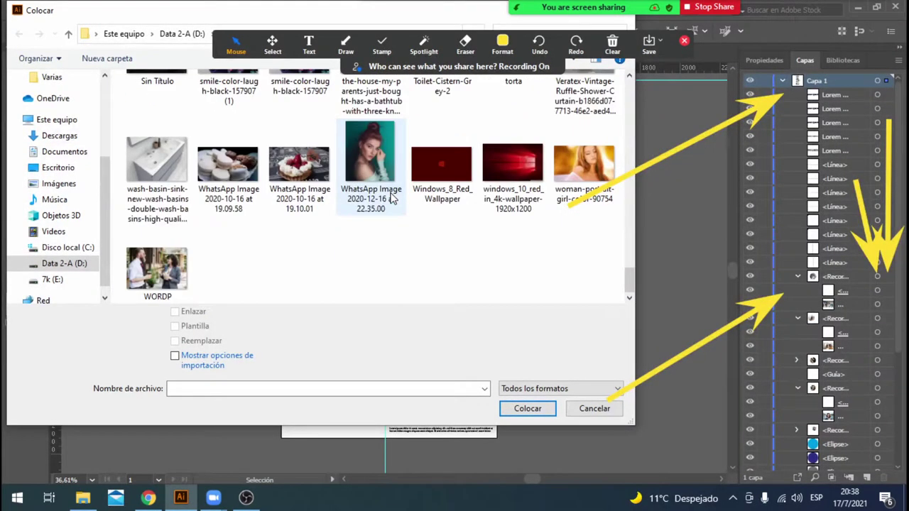
{"action": "double_click", "coordinate": [312, 178]}
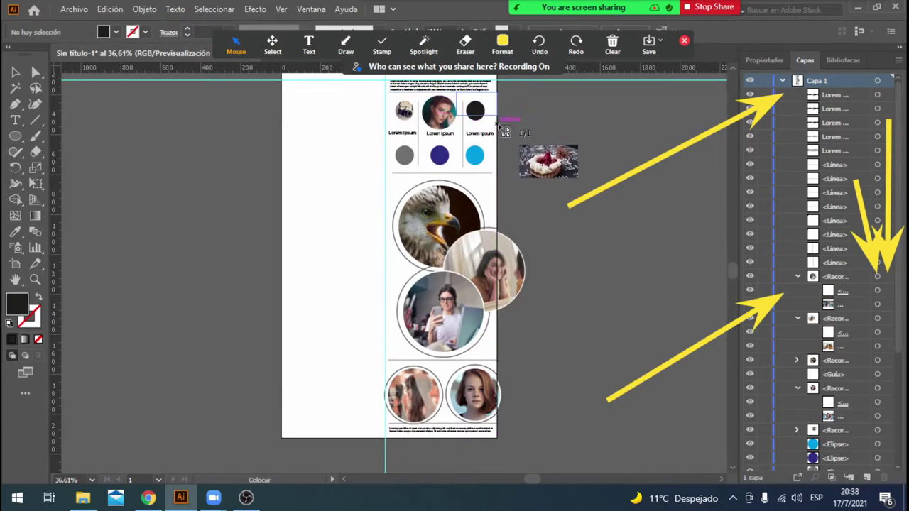
Position the tart photo beneath the black circle in Layers and make a clipping mask.
{"action": "mouse_move", "coordinate": [460, 93]}
{"action": "left_mouse_down"}
{"action": "mouse_move", "coordinate": [497, 117]}
{"action": "mouse_move", "coordinate": [484, 121]}
{"action": "left_mouse_up"}
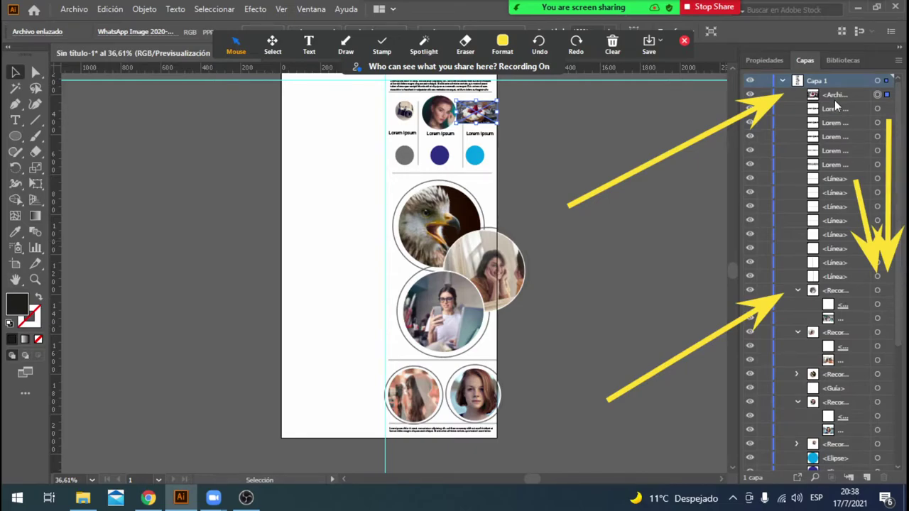
{"action": "mouse_move", "coordinate": [835, 105]}
{"action": "left_mouse_down"}
{"action": "mouse_move", "coordinate": [844, 476]}
{"action": "mouse_move", "coordinate": [848, 422]}
{"action": "left_mouse_up"}
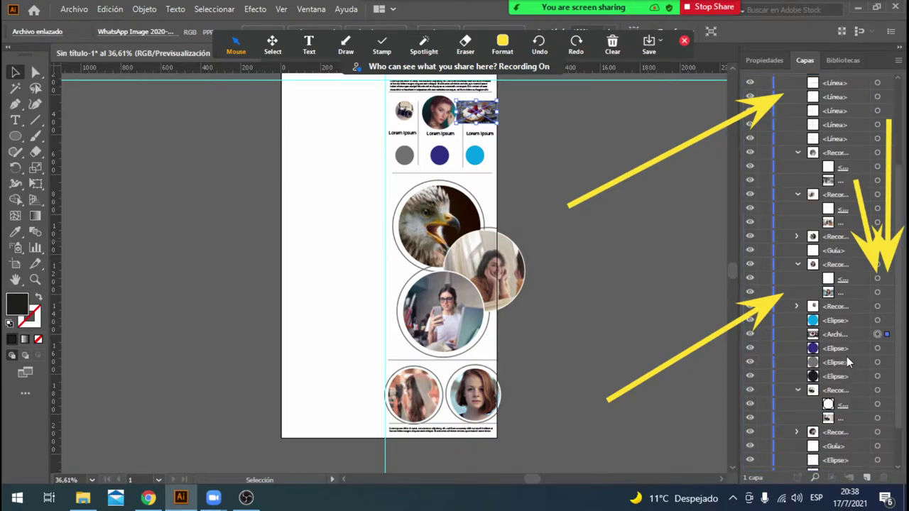
{"action": "left_click_drag", "start_coordinate": [835, 339], "coordinate": [840, 387]}
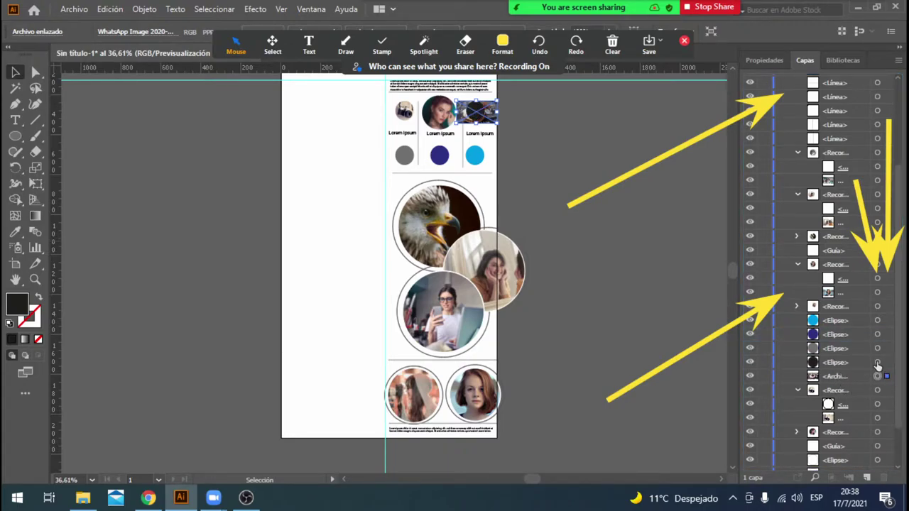
{"action": "left_click", "coordinate": [878, 363], "text": "shift"}
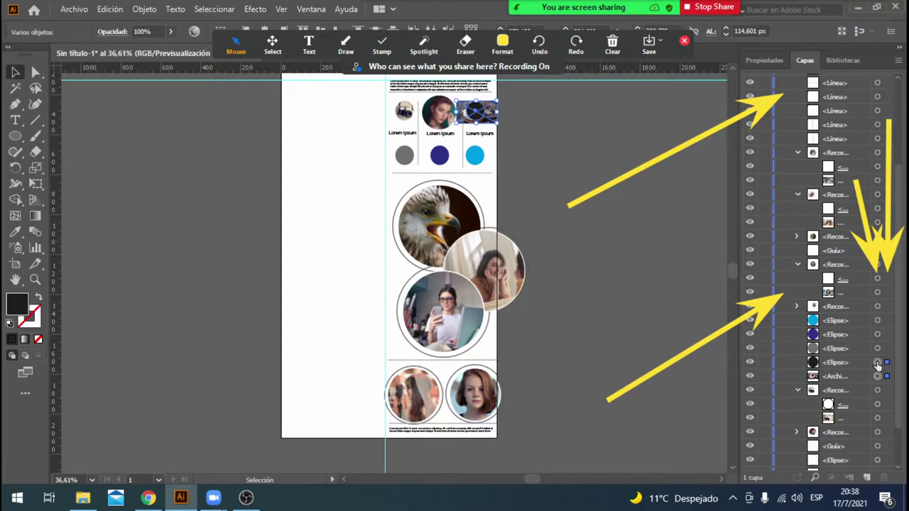
{"action": "left_click", "coordinate": [136, 13]}
{"action": "mouse_move", "coordinate": [217, 457]}
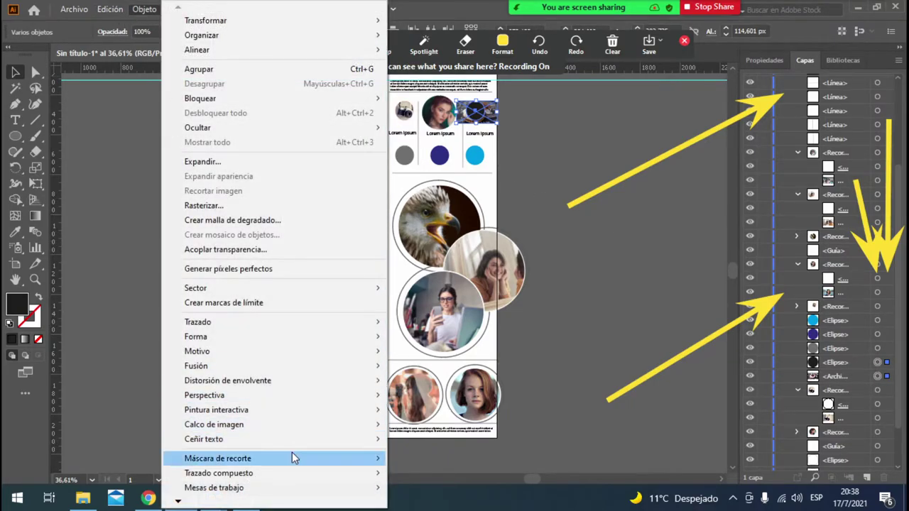
{"action": "left_click", "coordinate": [417, 458]}
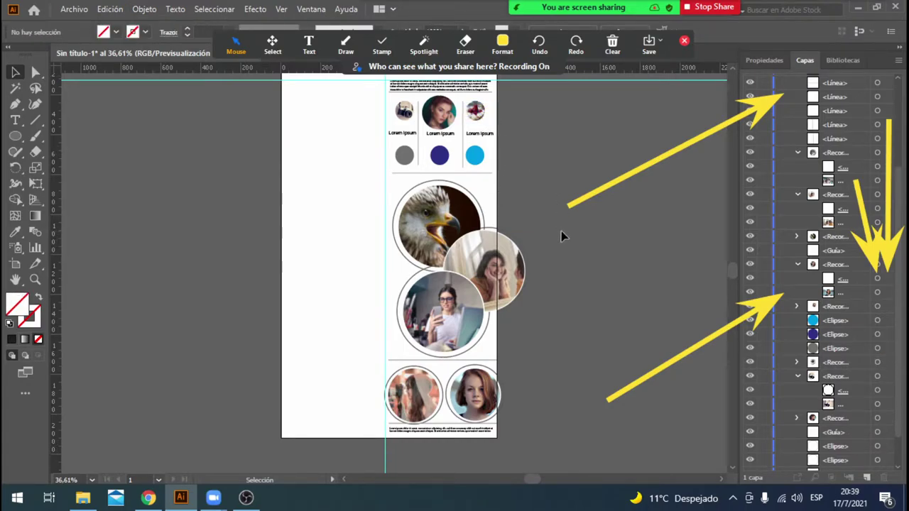
Select the blue circle and place the eye photo from Stock > Eyes over it.
{"action": "left_click", "coordinate": [475, 156]}
{"action": "left_click", "coordinate": [72, 11]}
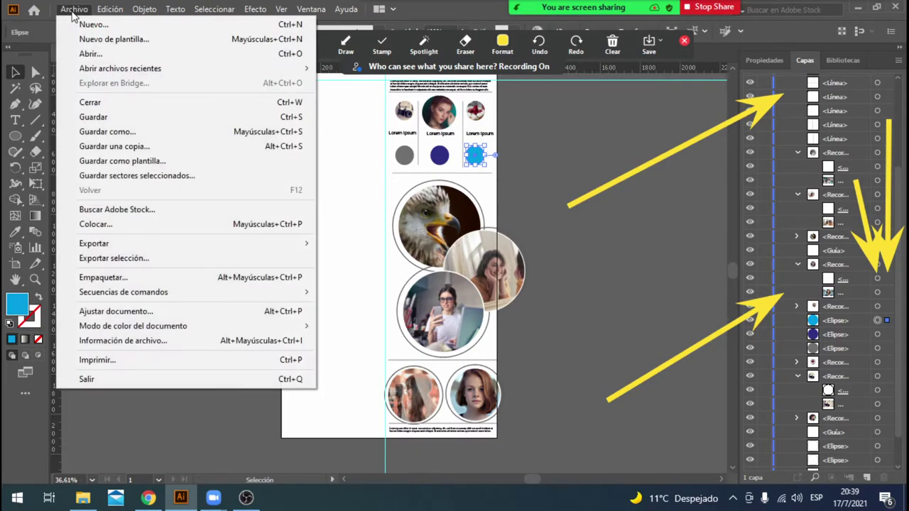
{"action": "left_click", "coordinate": [135, 224]}
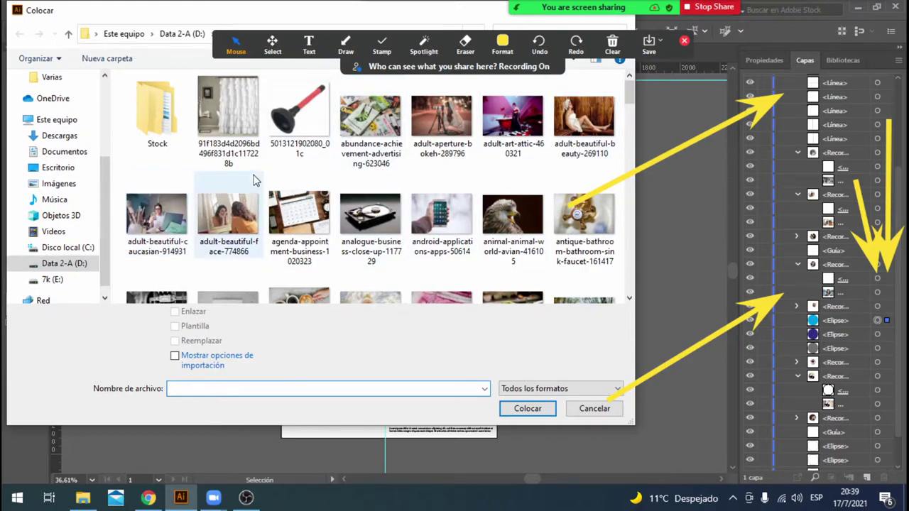
{"action": "double_click", "coordinate": [174, 122]}
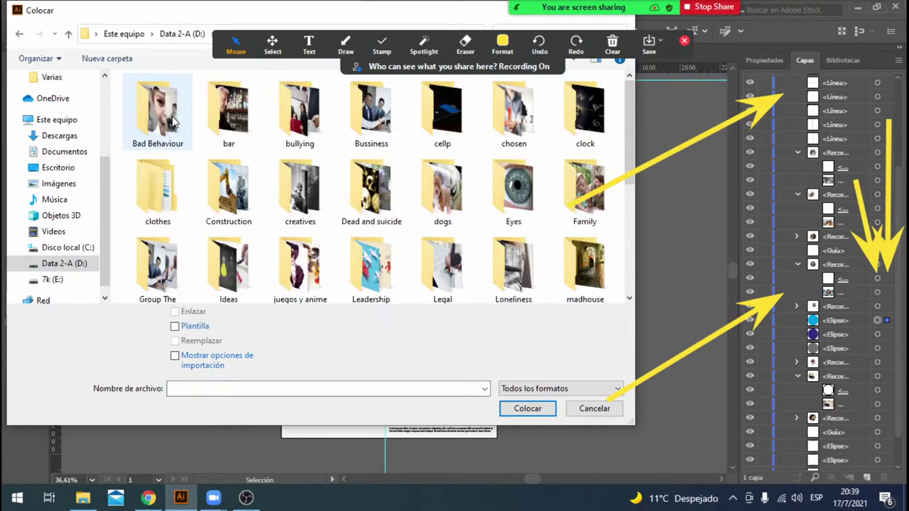
{"action": "double_click", "coordinate": [511, 197]}
{"action": "double_click", "coordinate": [137, 125]}
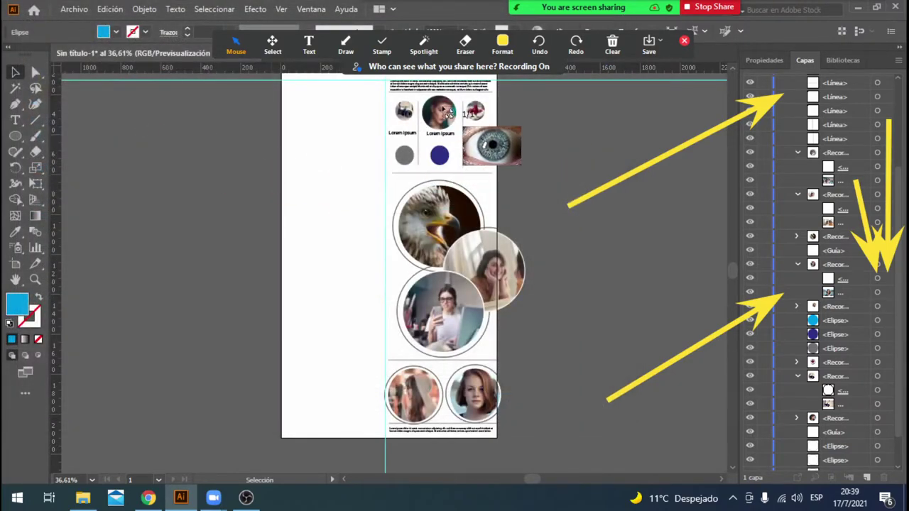
{"action": "left_click_drag", "start_coordinate": [459, 141], "coordinate": [497, 168]}
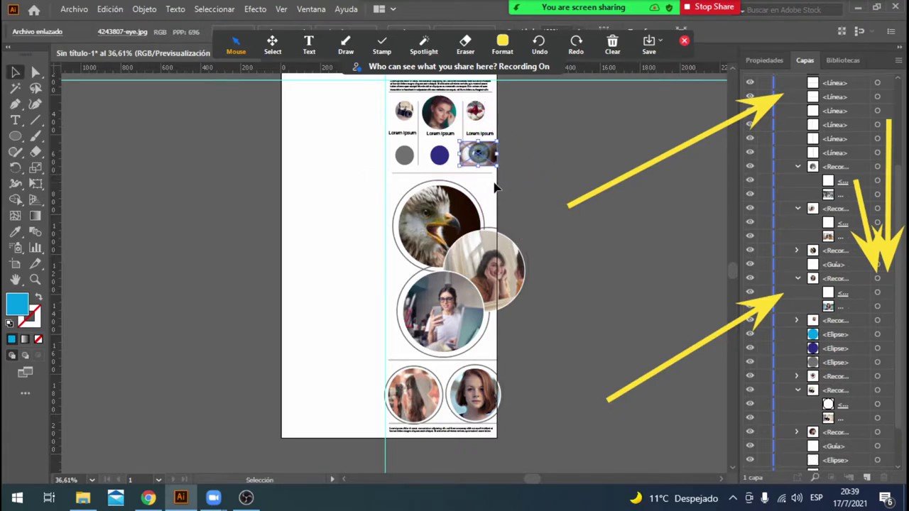
Move the eye photo's layer below the blue circle and clip it with a clipping mask.
{"action": "scroll", "coordinate": [819, 151], "scroll_direction": "up", "scroll_amount": 3}
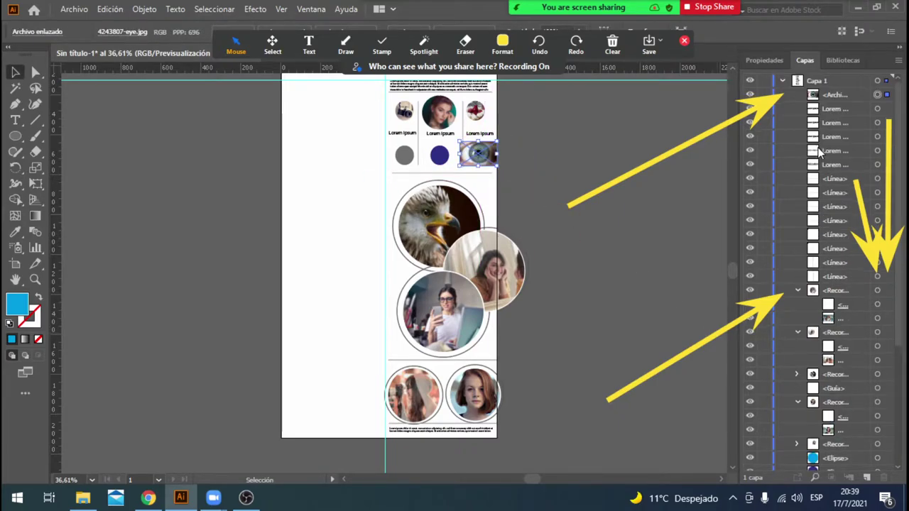
{"action": "mouse_move", "coordinate": [839, 101]}
{"action": "left_mouse_down"}
{"action": "mouse_move", "coordinate": [824, 445]}
{"action": "mouse_move", "coordinate": [831, 458]}
{"action": "left_mouse_up"}
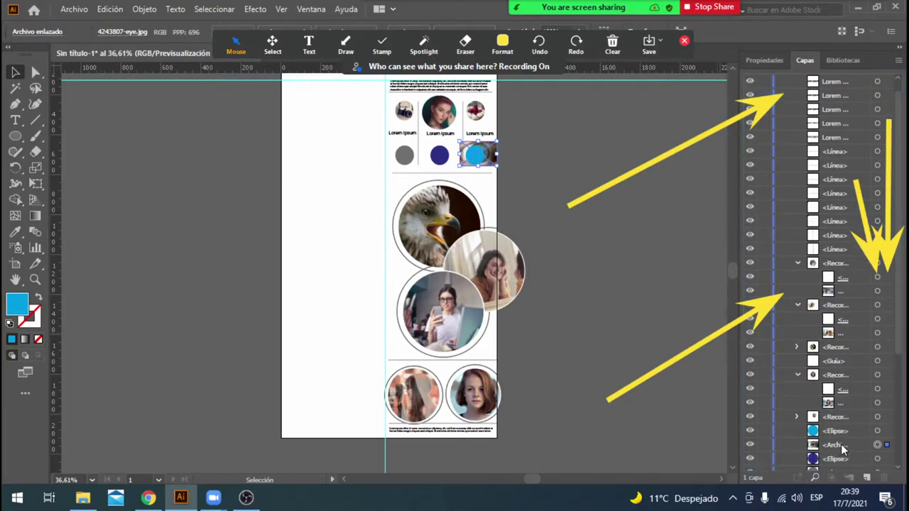
{"action": "scroll", "coordinate": [836, 430], "scroll_direction": "down", "scroll_amount": 1}
{"action": "scroll", "coordinate": [825, 409], "scroll_direction": "down", "scroll_amount": 1}
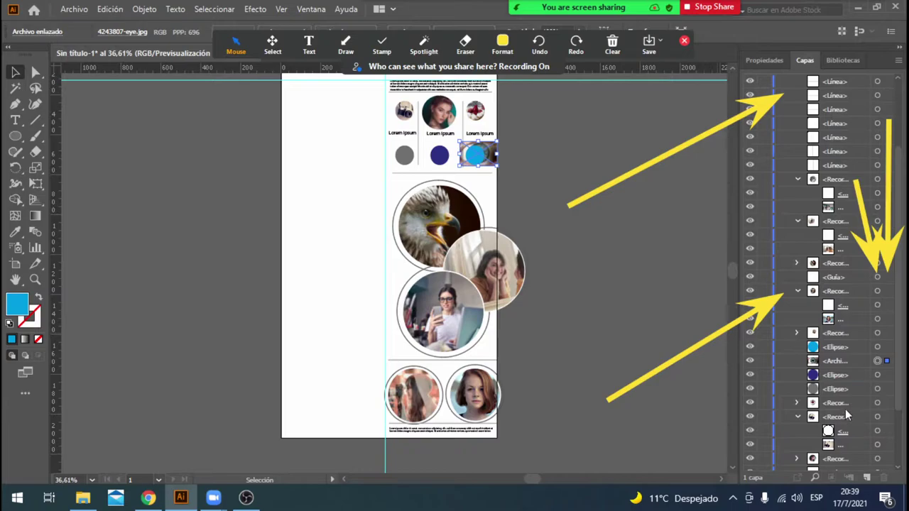
{"action": "left_click", "coordinate": [878, 346], "text": "shift"}
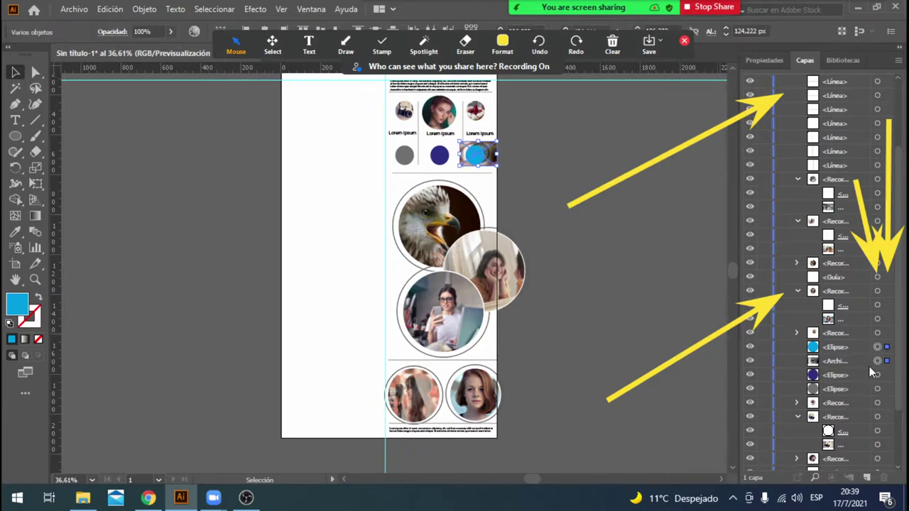
{"action": "left_click", "coordinate": [144, 10]}
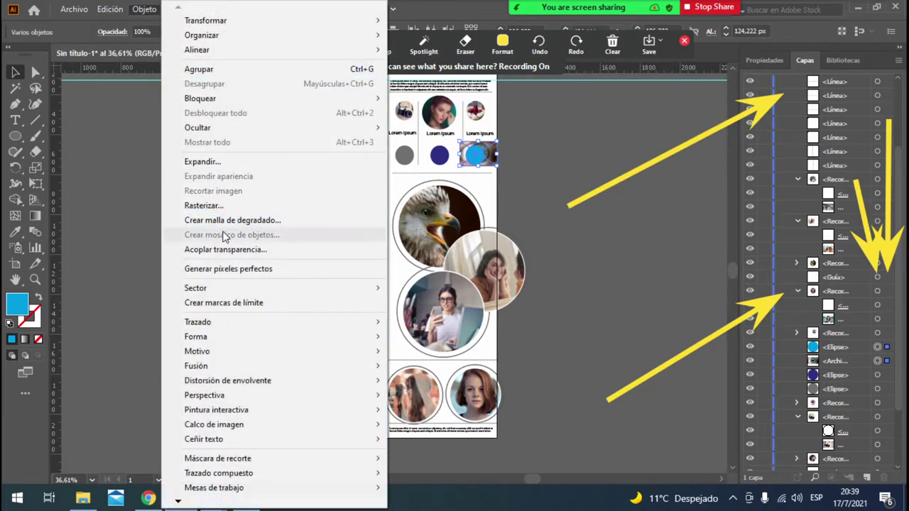
{"action": "mouse_move", "coordinate": [217, 458]}
{"action": "left_click", "coordinate": [420, 459]}
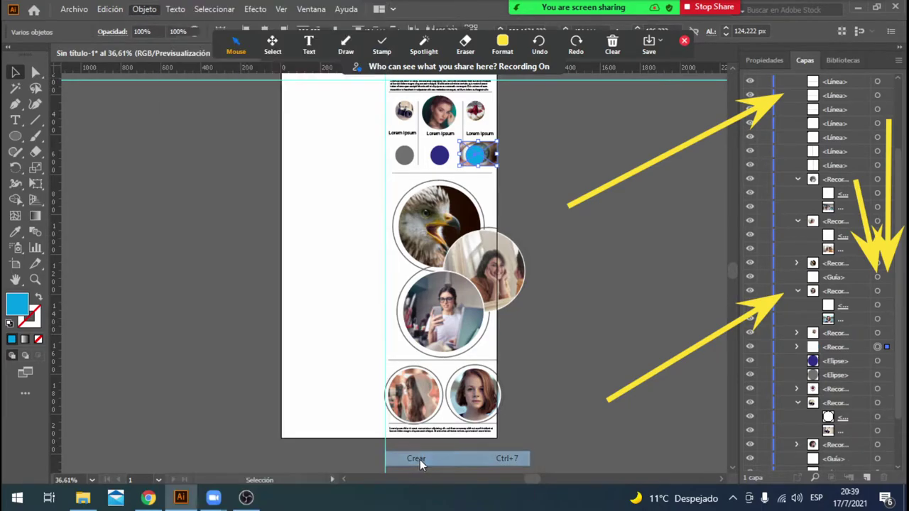
{"action": "left_click", "coordinate": [476, 152]}
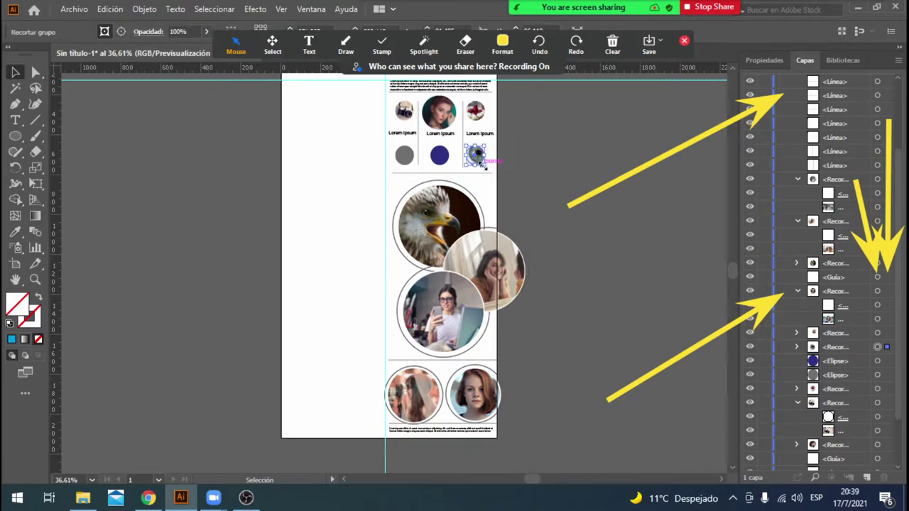
Isolate the eye clip group, shrink and nudge the eye image to fit, then exit isolation.
{"action": "double_click", "coordinate": [479, 162]}
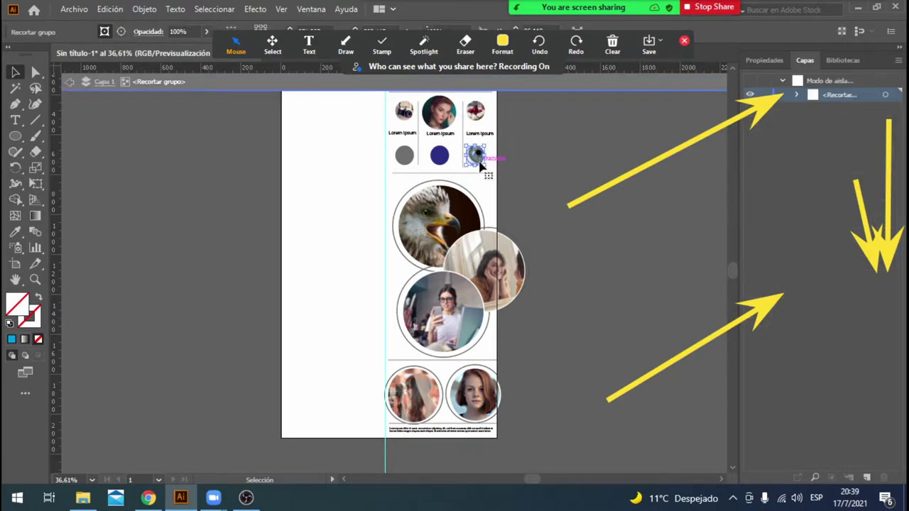
{"action": "left_click", "coordinate": [796, 97]}
{"action": "left_click", "coordinate": [853, 123]}
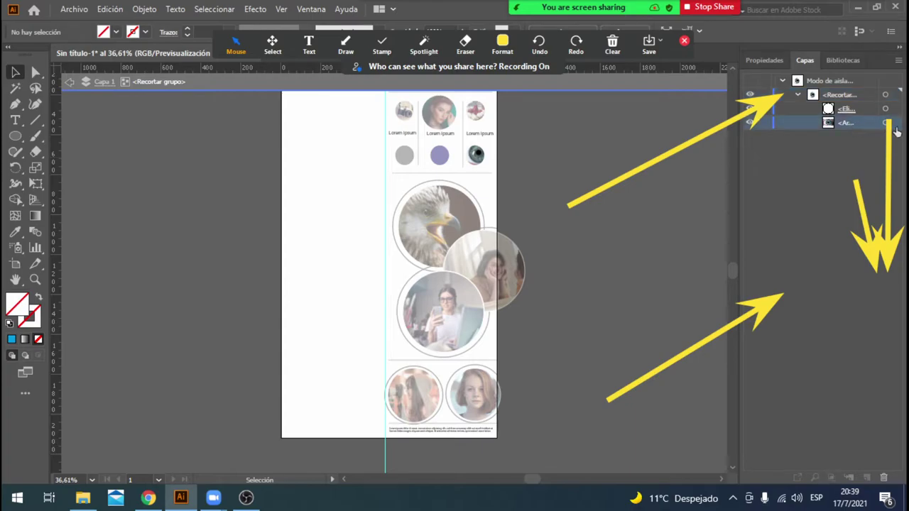
{"action": "left_click", "coordinate": [888, 124]}
{"action": "left_click_drag", "start_coordinate": [501, 166], "coordinate": [490, 163]}
{"action": "key", "text": "Down"}
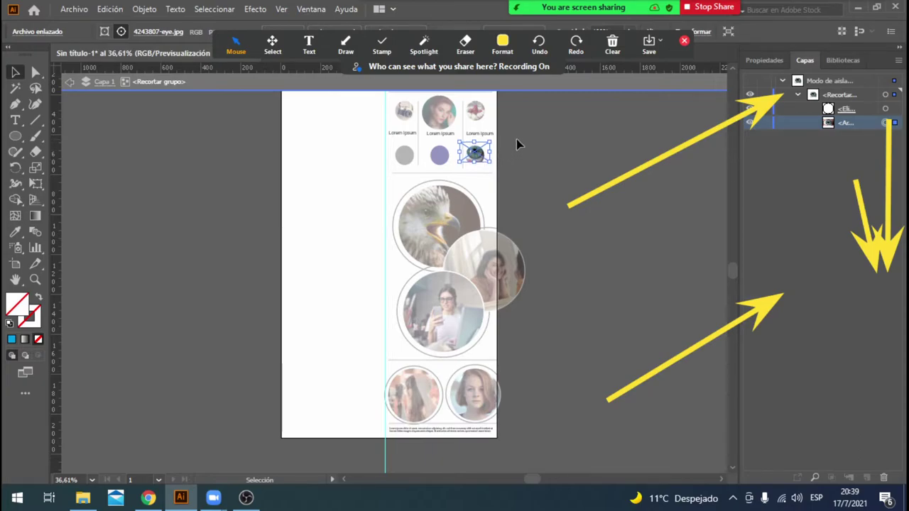
{"action": "key", "text": "Down"}
{"action": "key", "text": "Down"}
{"action": "key", "text": "Down"}
{"action": "key", "text": "Down"}
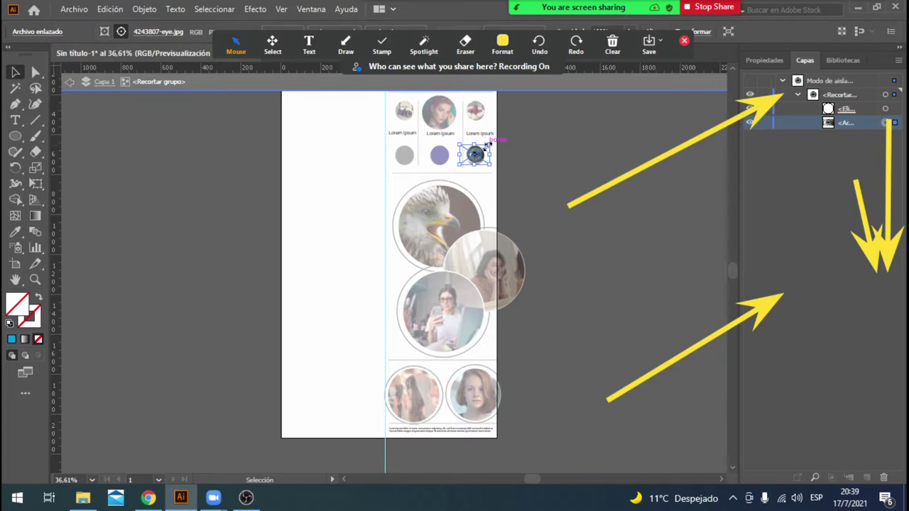
{"action": "left_click_drag", "start_coordinate": [487, 145], "coordinate": [489, 146]}
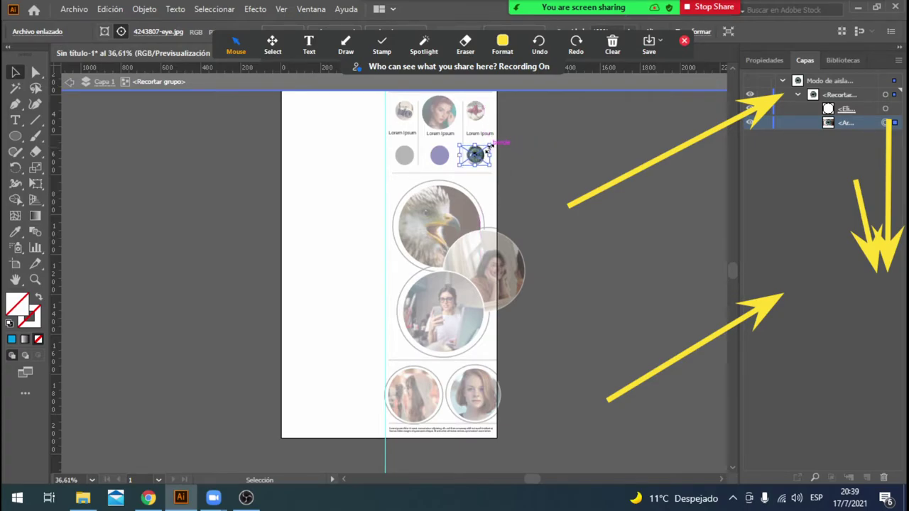
{"action": "left_click", "coordinate": [566, 161]}
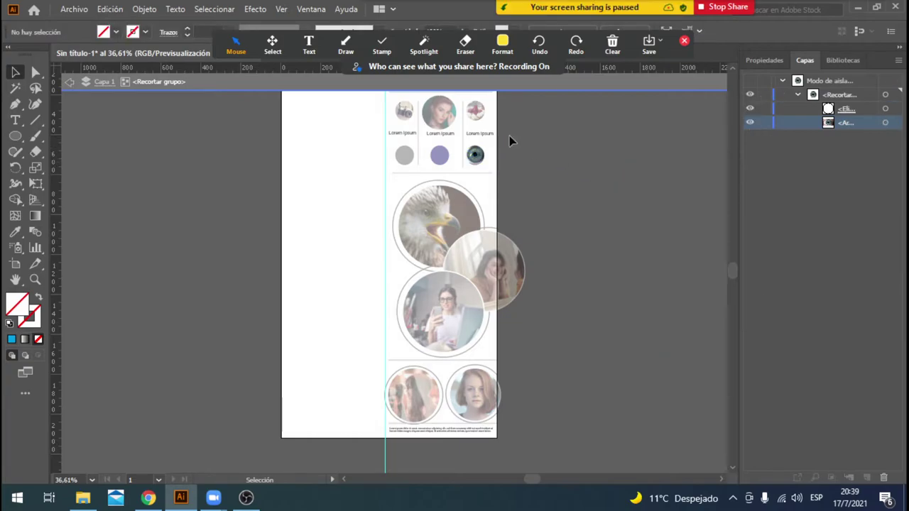
{"action": "left_click", "coordinate": [69, 84]}
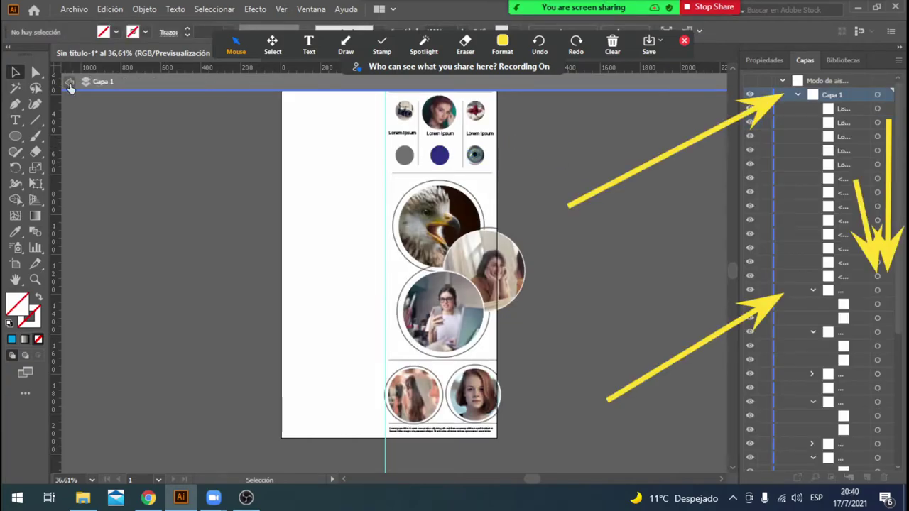
Place the person-with-camera photo from the Varias folder into the layout.
{"action": "left_click", "coordinate": [440, 156]}
{"action": "left_click", "coordinate": [74, 8]}
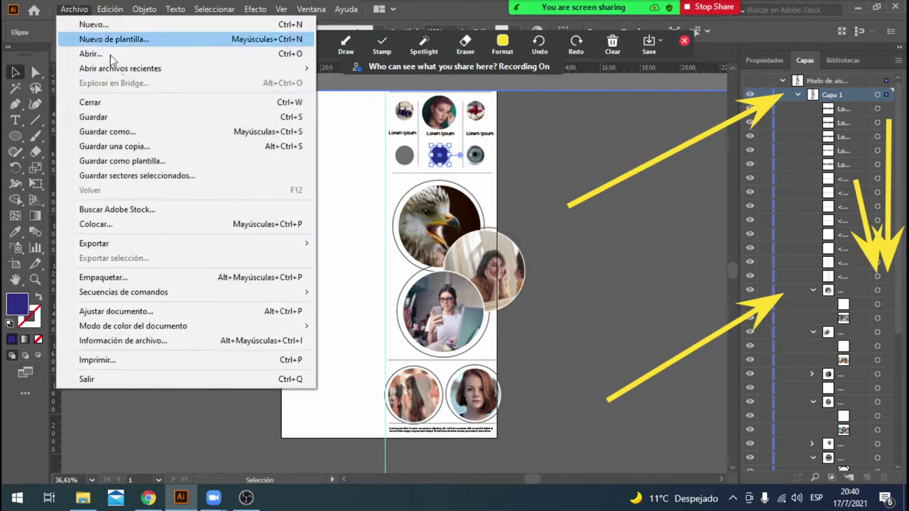
{"action": "left_click", "coordinate": [161, 234]}
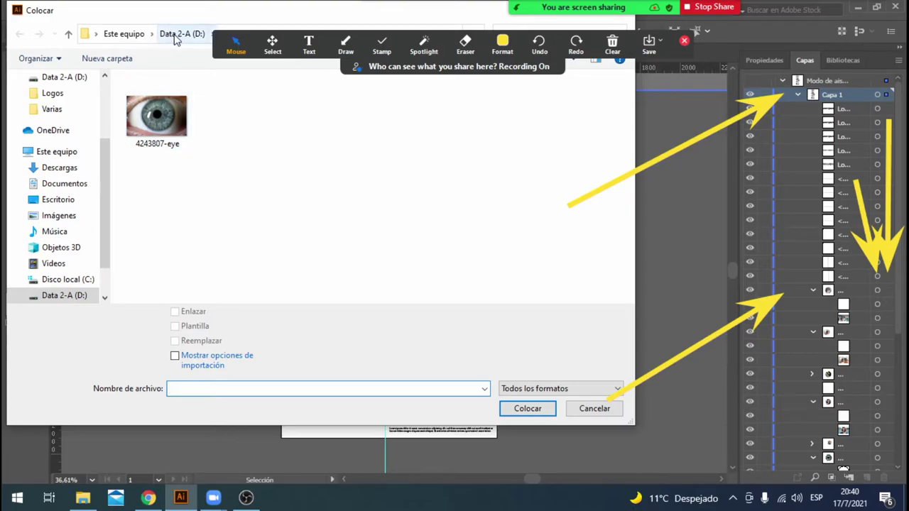
{"action": "left_click_drag", "start_coordinate": [376, 71], "coordinate": [486, 128]}
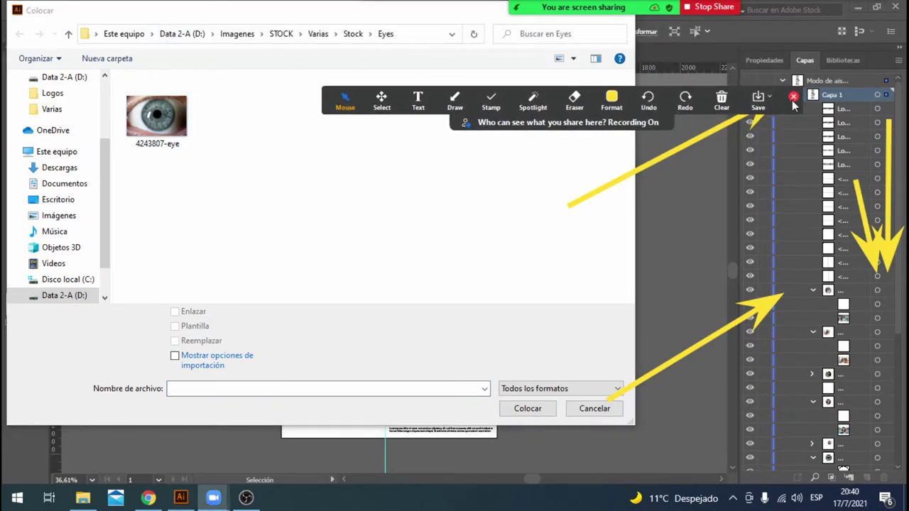
{"action": "mouse_move", "coordinate": [553, 132]}
{"action": "left_mouse_down"}
{"action": "mouse_move", "coordinate": [563, 149]}
{"action": "mouse_move", "coordinate": [563, 486]}
{"action": "left_mouse_up"}
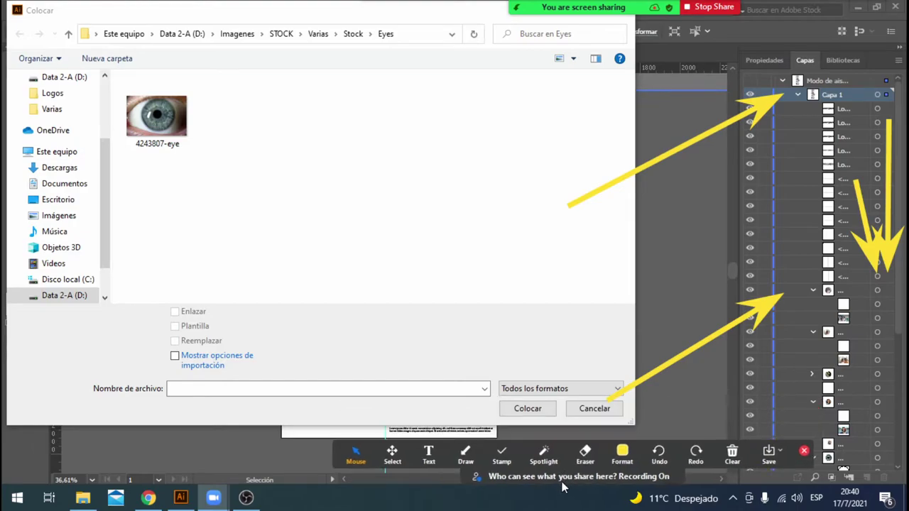
{"action": "left_click", "coordinate": [318, 33]}
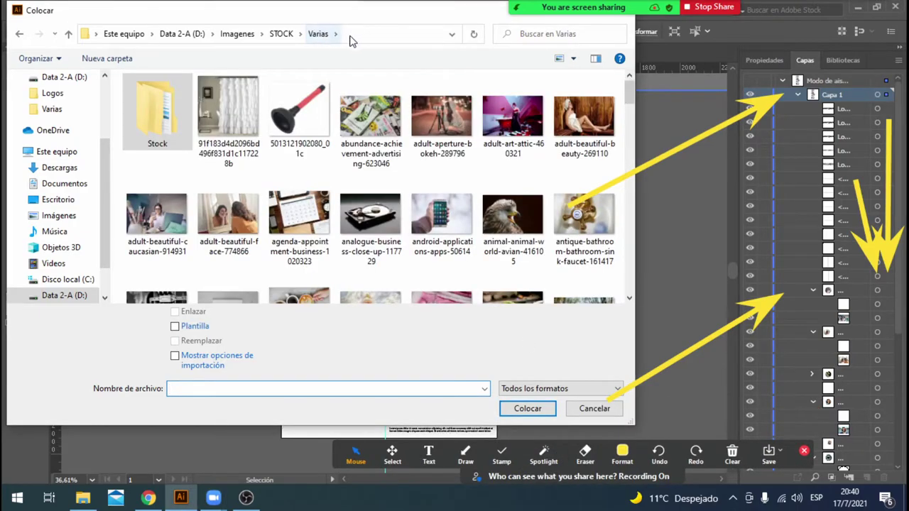
{"action": "scroll", "coordinate": [227, 196], "scroll_direction": "down", "scroll_amount": 3}
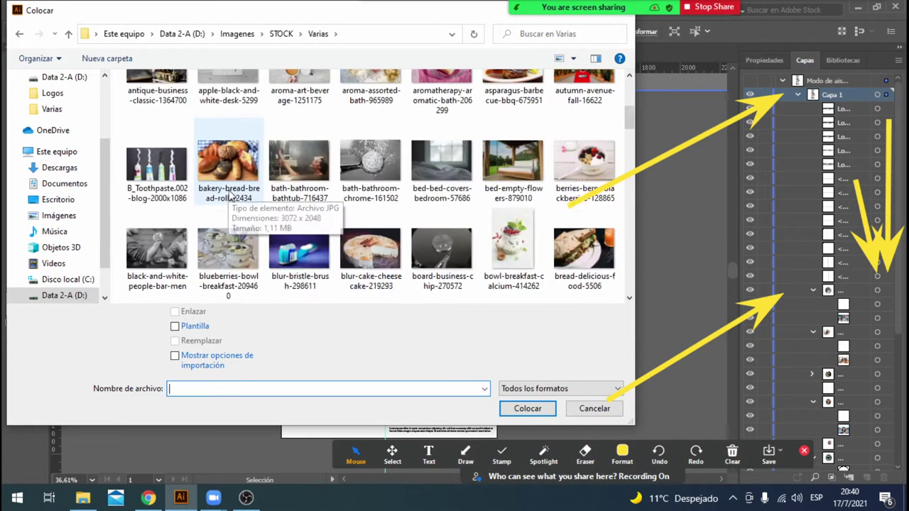
{"action": "scroll", "coordinate": [228, 196], "scroll_direction": "down", "scroll_amount": 5}
{"action": "scroll", "coordinate": [298, 213], "scroll_direction": "down", "scroll_amount": 1}
{"action": "scroll", "coordinate": [412, 235], "scroll_direction": "down", "scroll_amount": 1}
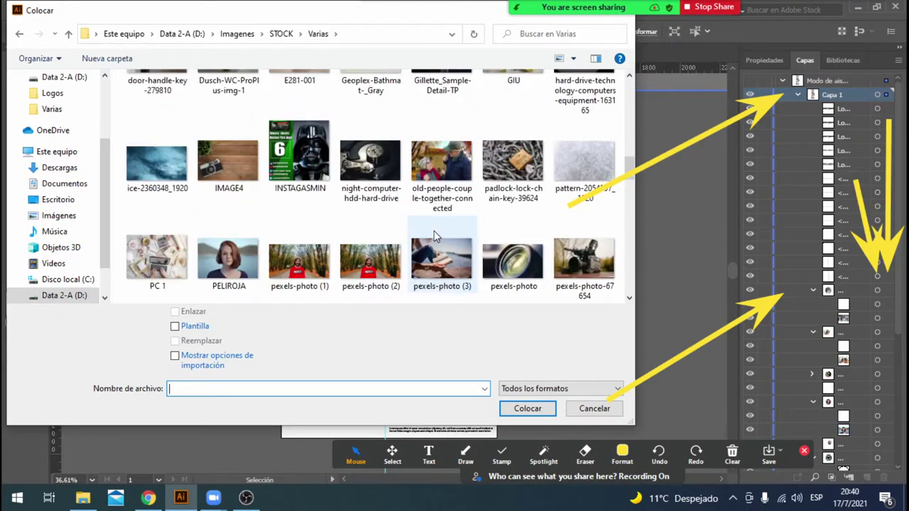
{"action": "scroll", "coordinate": [435, 235], "scroll_direction": "down", "scroll_amount": 2}
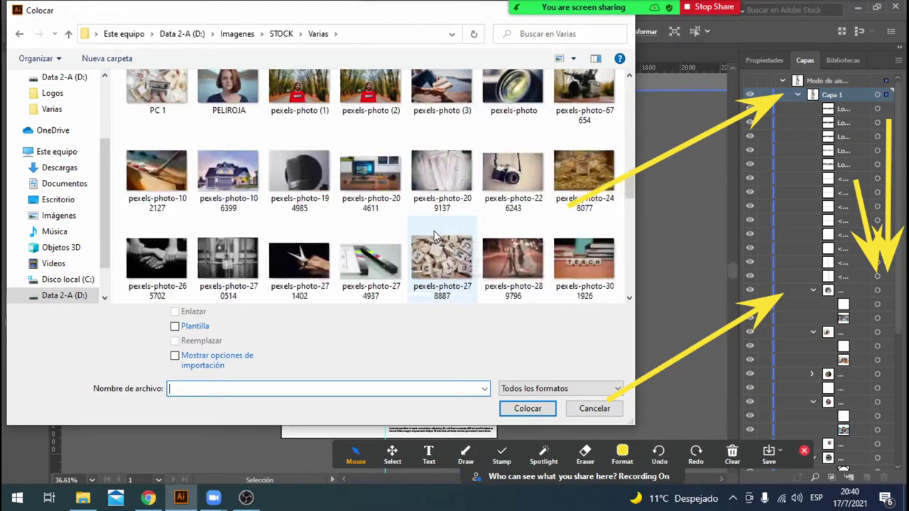
{"action": "double_click", "coordinate": [607, 92]}
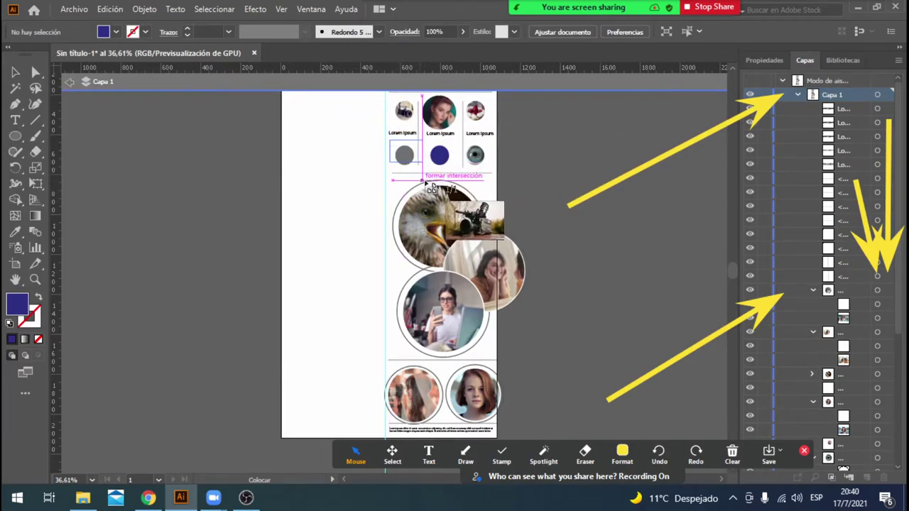
Drop the camera photo over the grey circle and stack it just beneath the circle in Layers.
{"action": "left_click_drag", "start_coordinate": [389, 139], "coordinate": [430, 167]}
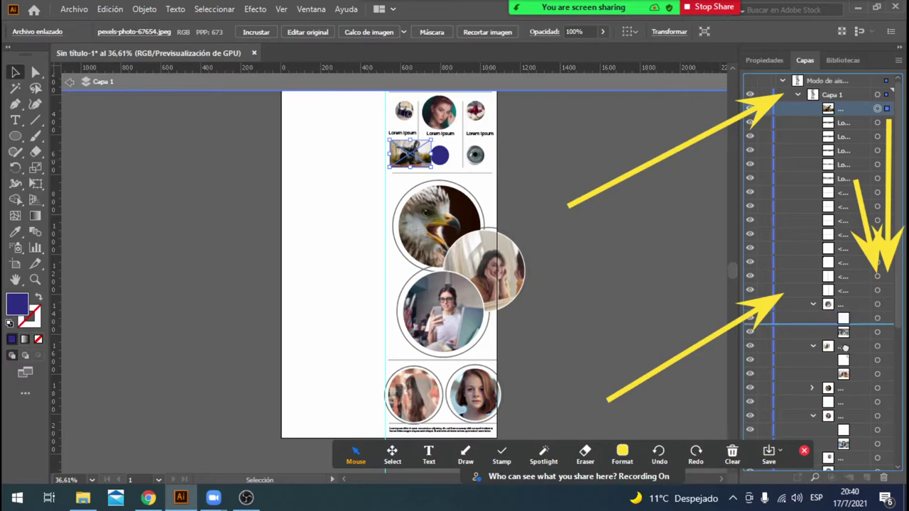
{"action": "scroll", "coordinate": [852, 461], "scroll_direction": "down", "scroll_amount": 1}
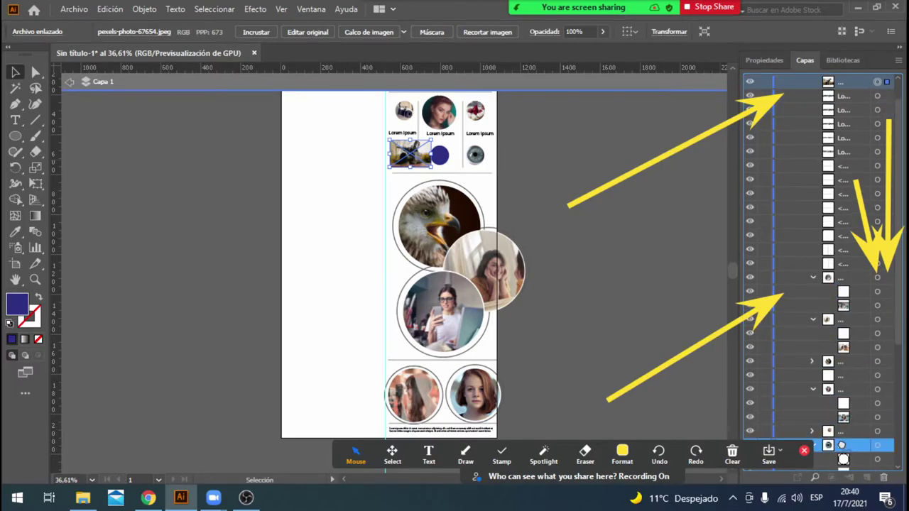
{"action": "key", "text": "ctrl+["}
{"action": "left_click_drag", "start_coordinate": [902, 334], "coordinate": [899, 463]}
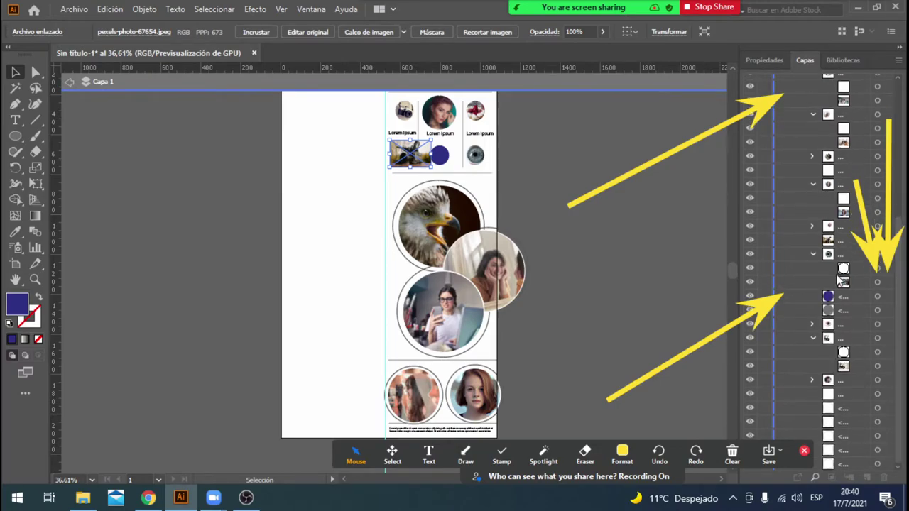
{"action": "left_click_drag", "start_coordinate": [839, 243], "coordinate": [842, 313]}
Select the camera photo with the grey circle and make a clipping mask.
{"action": "left_click", "coordinate": [732, 454]}
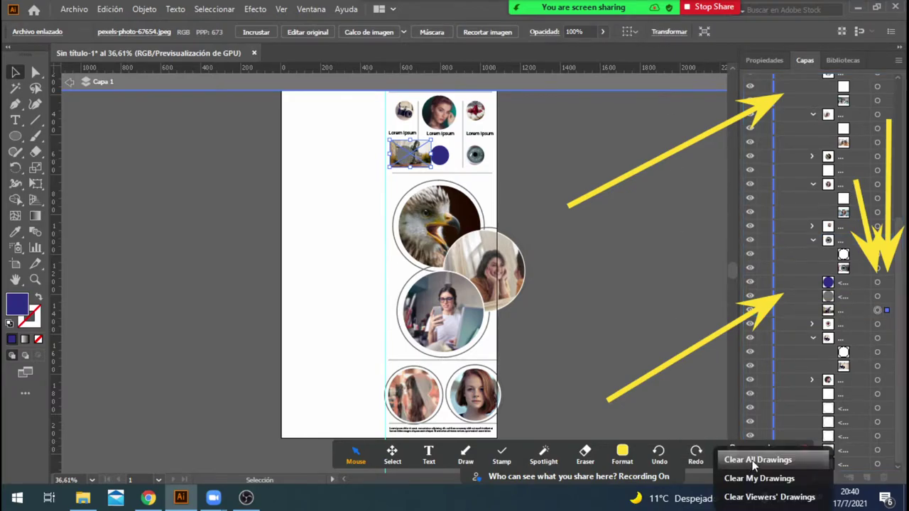
{"action": "left_click", "coordinate": [748, 460]}
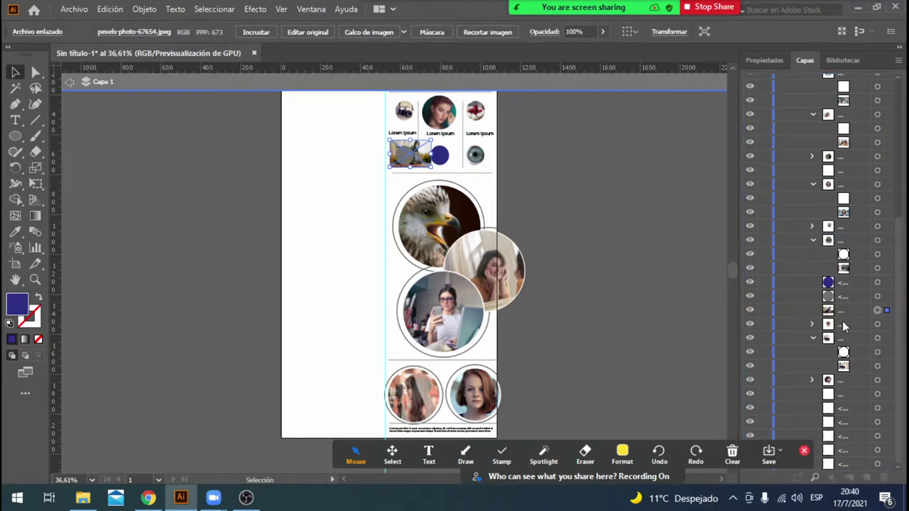
{"action": "left_click", "coordinate": [878, 298], "text": "shift"}
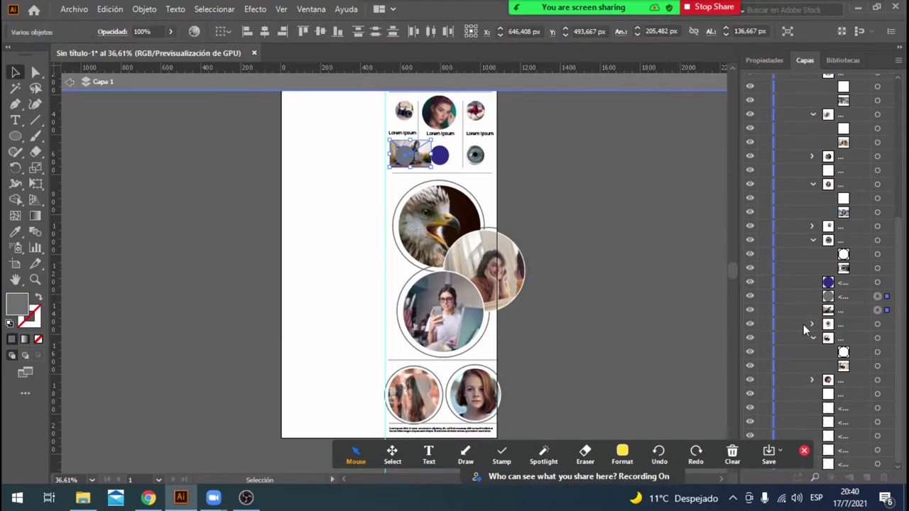
{"action": "left_click", "coordinate": [142, 10]}
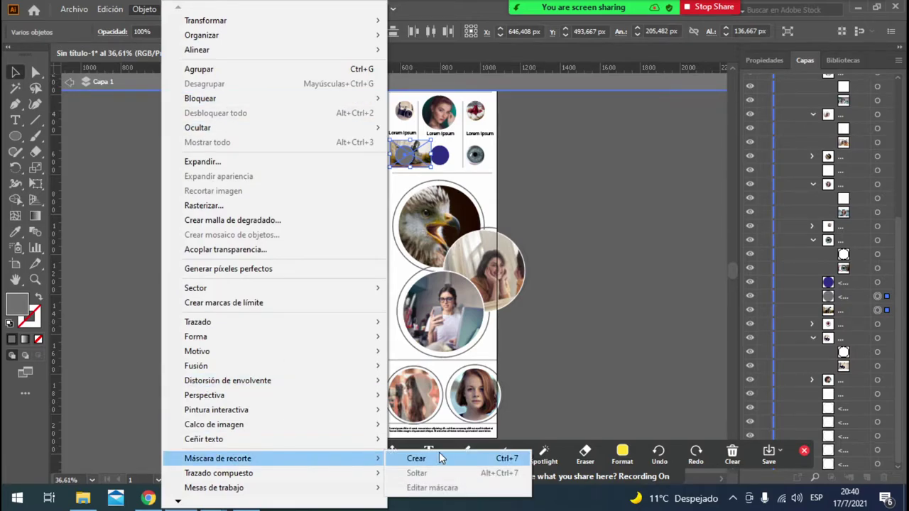
{"action": "left_click", "coordinate": [423, 458]}
{"action": "left_click", "coordinate": [582, 300]}
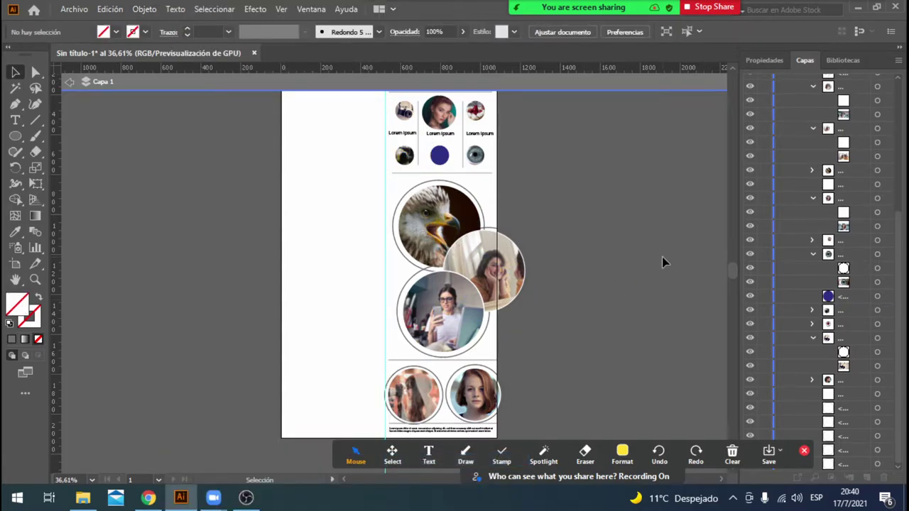
Choose the cheese-delicious-dinner food photo to place in the layout.
{"action": "left_click", "coordinate": [440, 156]}
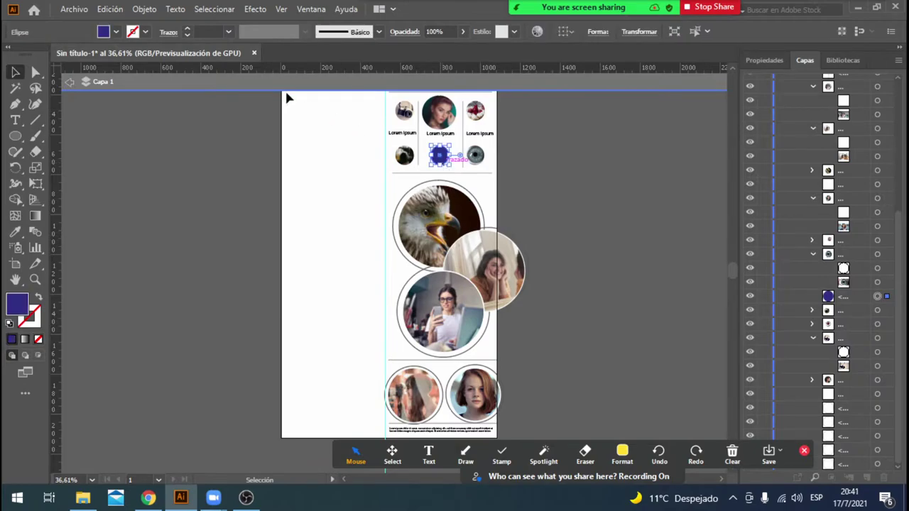
{"action": "left_click", "coordinate": [74, 10]}
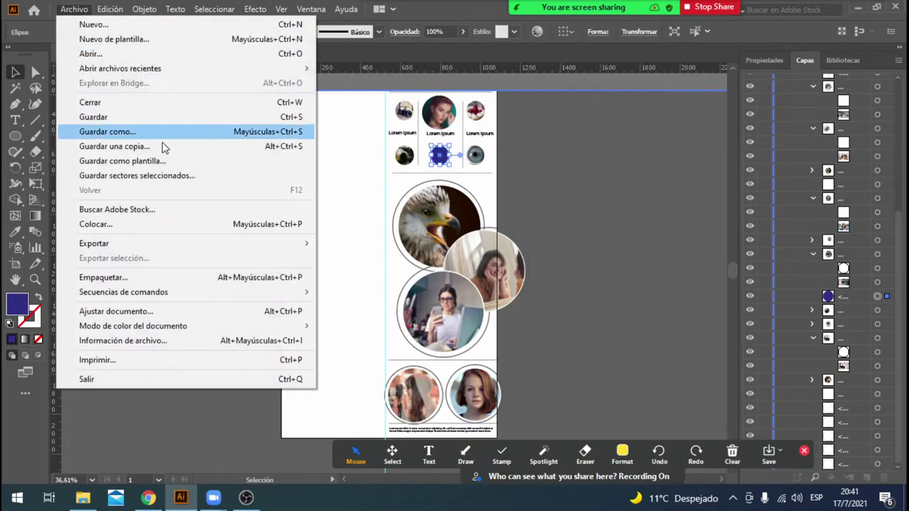
{"action": "left_click", "coordinate": [178, 226]}
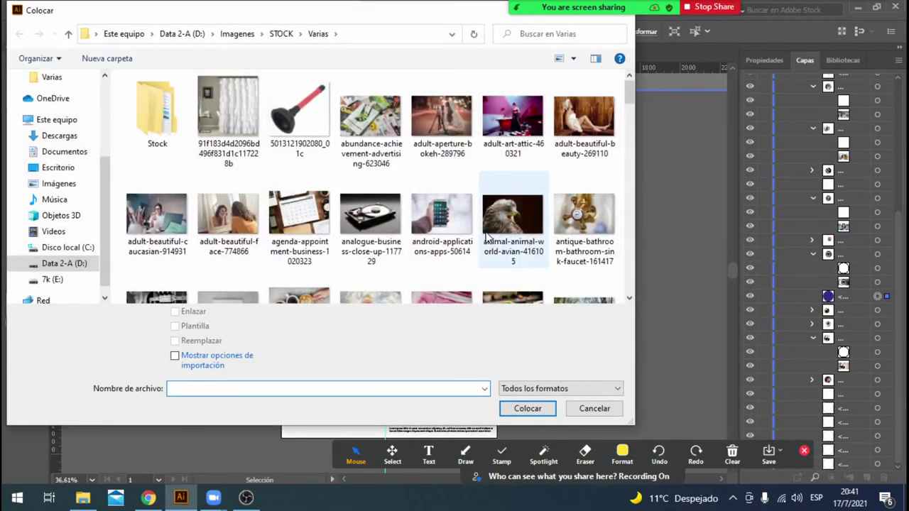
{"action": "scroll", "coordinate": [486, 238], "scroll_direction": "down", "scroll_amount": 3}
{"action": "scroll", "coordinate": [487, 238], "scroll_direction": "down", "scroll_amount": 2}
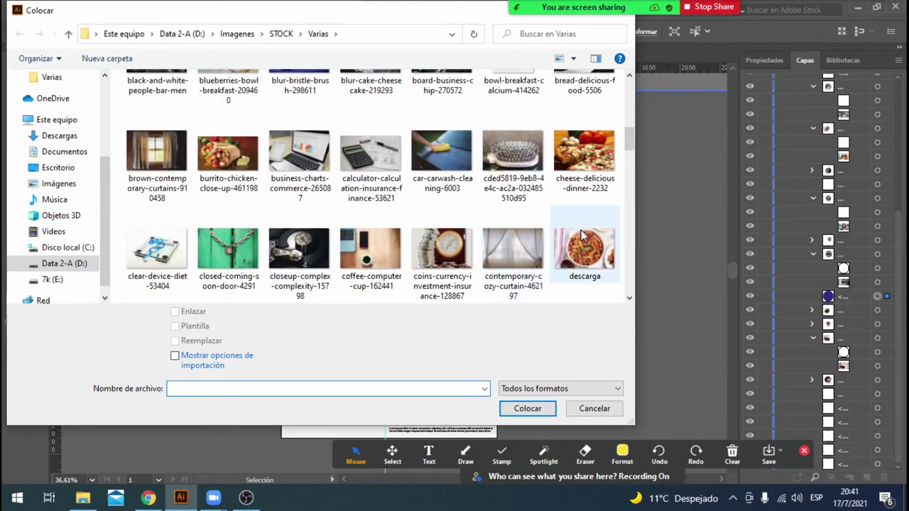
{"action": "double_click", "coordinate": [584, 156]}
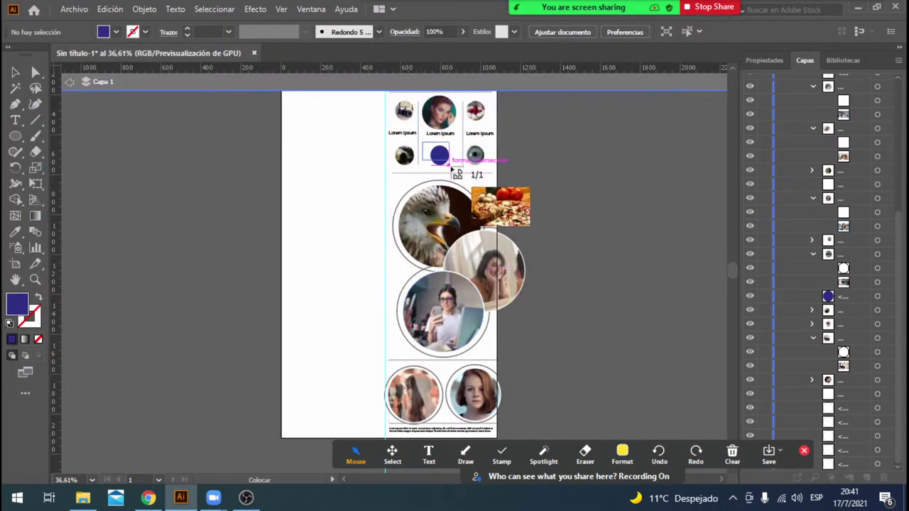
Drop the food photo onto the blue circle and move its layer beside the circle.
{"action": "left_click", "coordinate": [458, 173]}
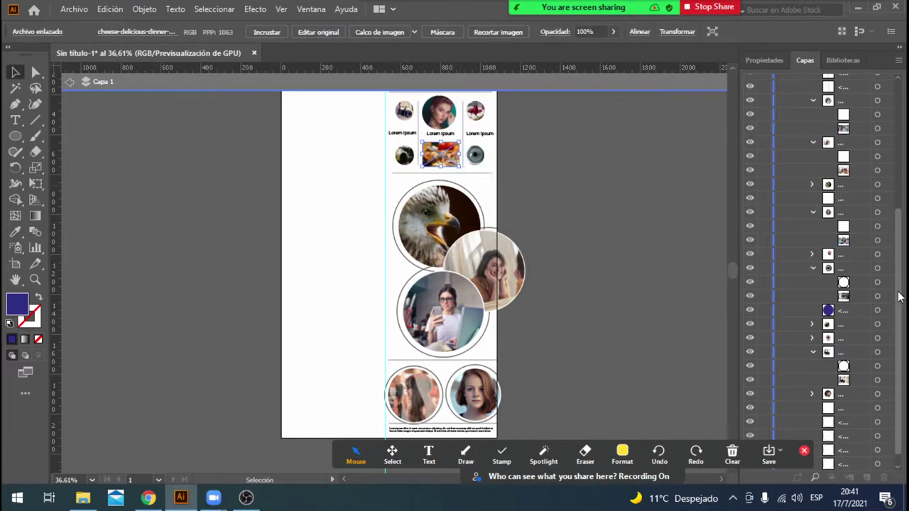
{"action": "scroll", "coordinate": [852, 142], "scroll_direction": "up", "scroll_amount": 10}
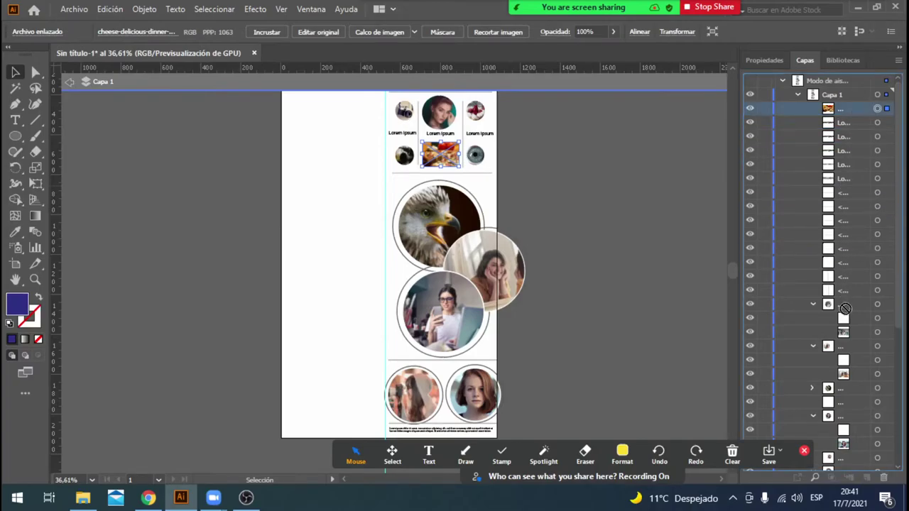
{"action": "scroll", "coordinate": [852, 440], "scroll_direction": "down", "scroll_amount": 1}
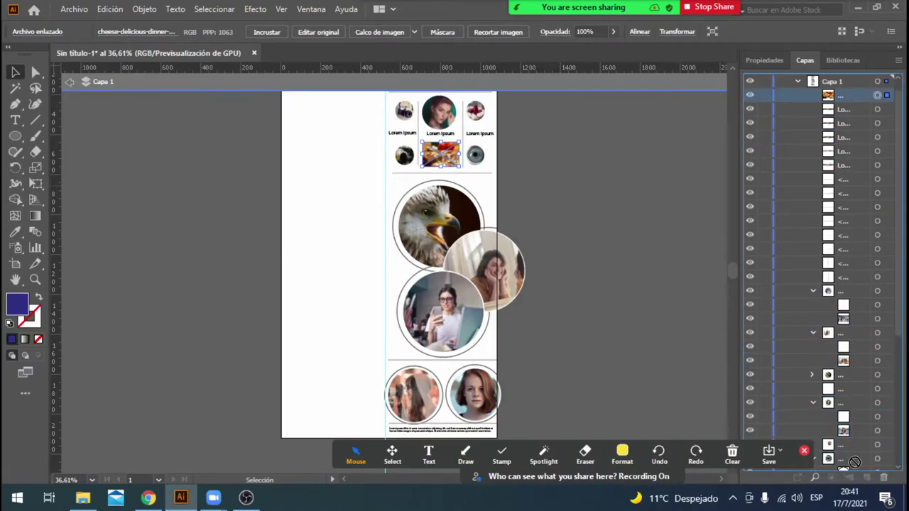
{"action": "left_click_drag", "start_coordinate": [854, 462], "coordinate": [852, 452]}
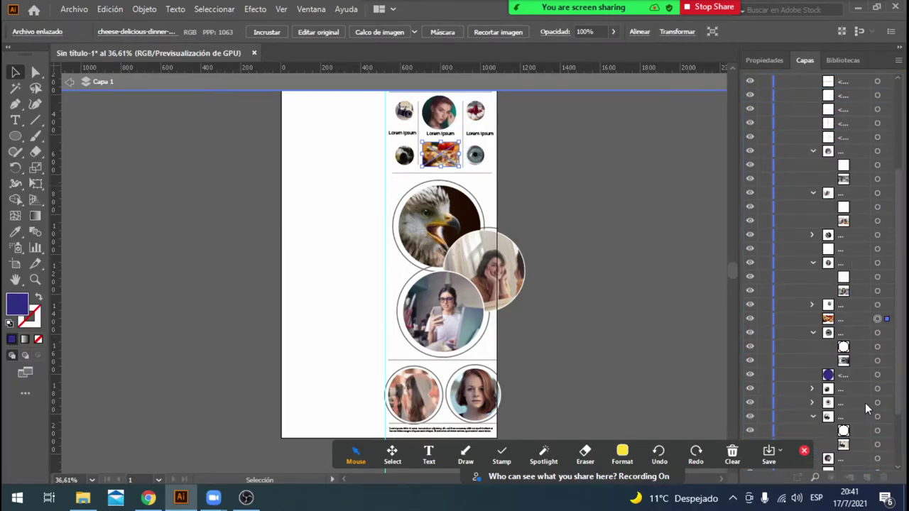
{"action": "scroll", "coordinate": [859, 362], "scroll_direction": "down", "scroll_amount": 5}
{"action": "mouse_move", "coordinate": [848, 237]}
{"action": "left_mouse_down"}
{"action": "mouse_move", "coordinate": [850, 316]}
{"action": "mouse_move", "coordinate": [861, 302]}
{"action": "left_mouse_up"}
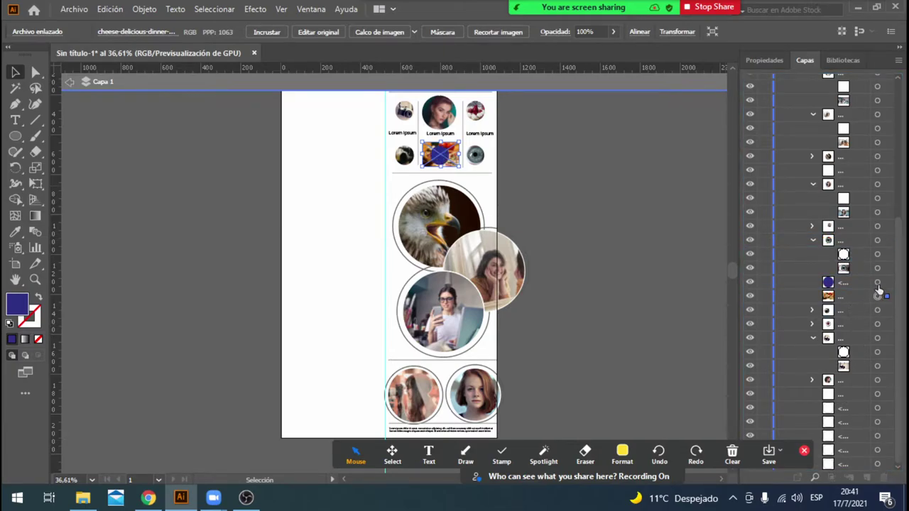
Clip the food photo into the blue circle and exit isolation mode.
{"action": "left_click", "coordinate": [877, 283], "text": "shift"}
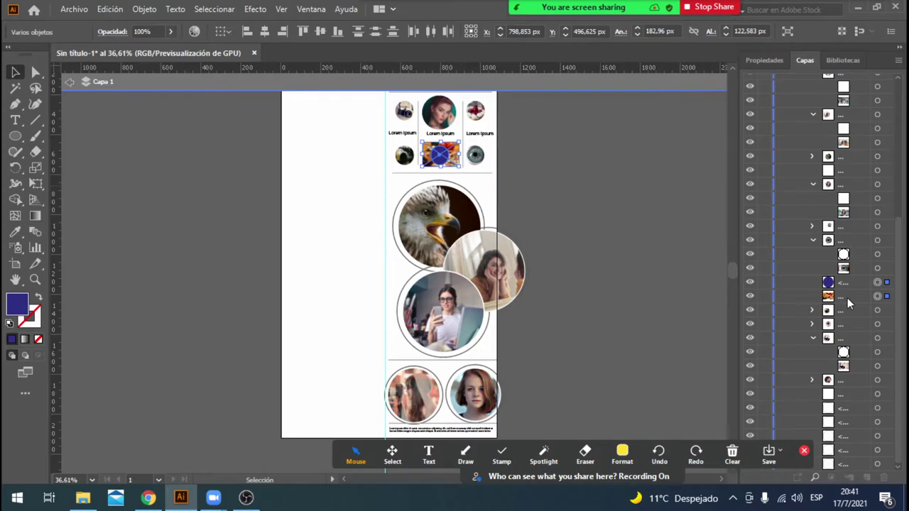
{"action": "left_click", "coordinate": [136, 10]}
{"action": "mouse_move", "coordinate": [218, 458]}
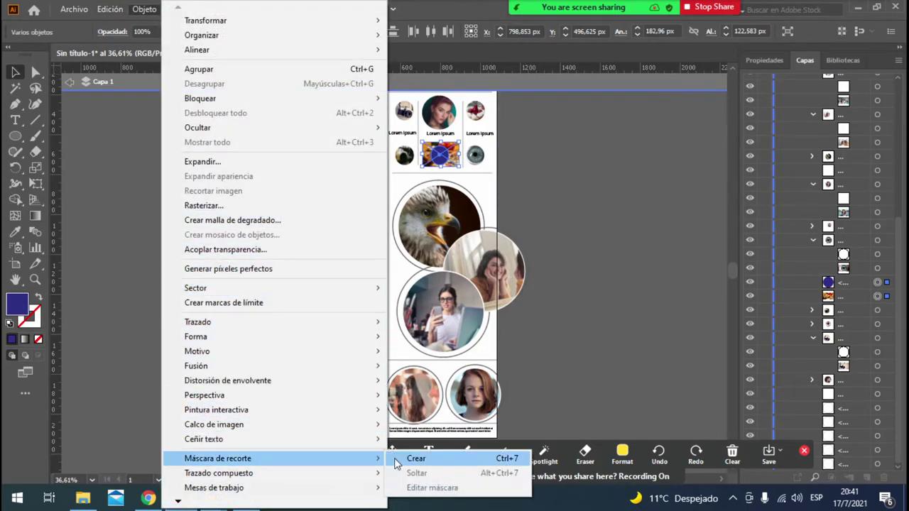
{"action": "left_click", "coordinate": [417, 459]}
{"action": "left_click", "coordinate": [608, 300]}
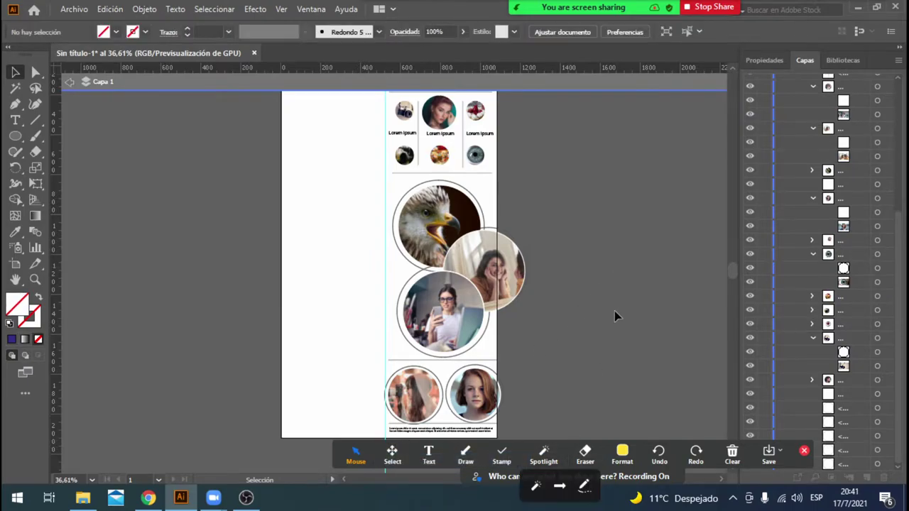
{"action": "scroll", "coordinate": [610, 225], "scroll_direction": "up", "scroll_amount": 1}
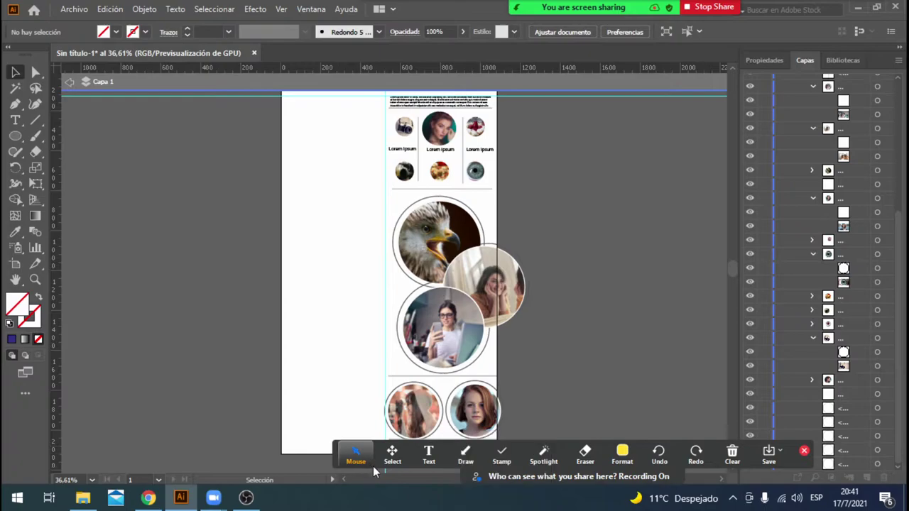
{"action": "mouse_move", "coordinate": [375, 465]}
{"action": "left_mouse_down"}
{"action": "mouse_move", "coordinate": [635, 162]}
{"action": "mouse_move", "coordinate": [530, 63]}
{"action": "left_mouse_up"}
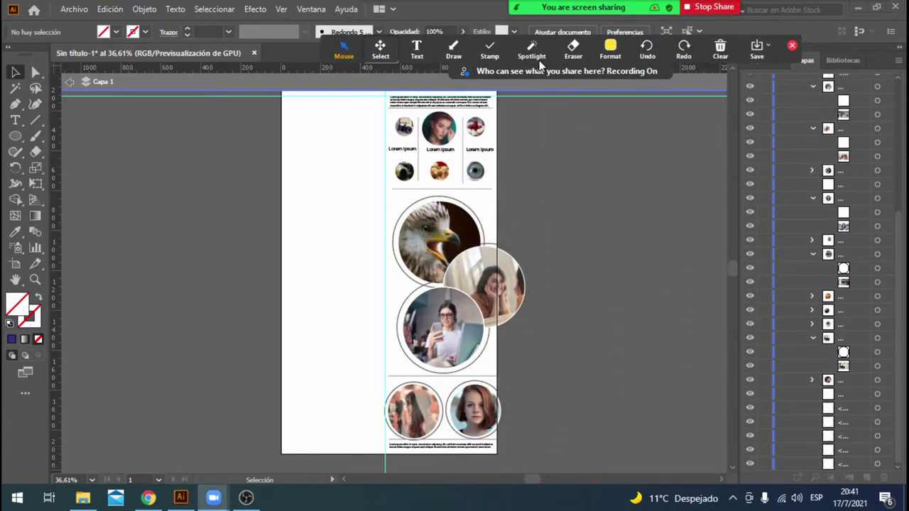
{"action": "left_click", "coordinate": [71, 85]}
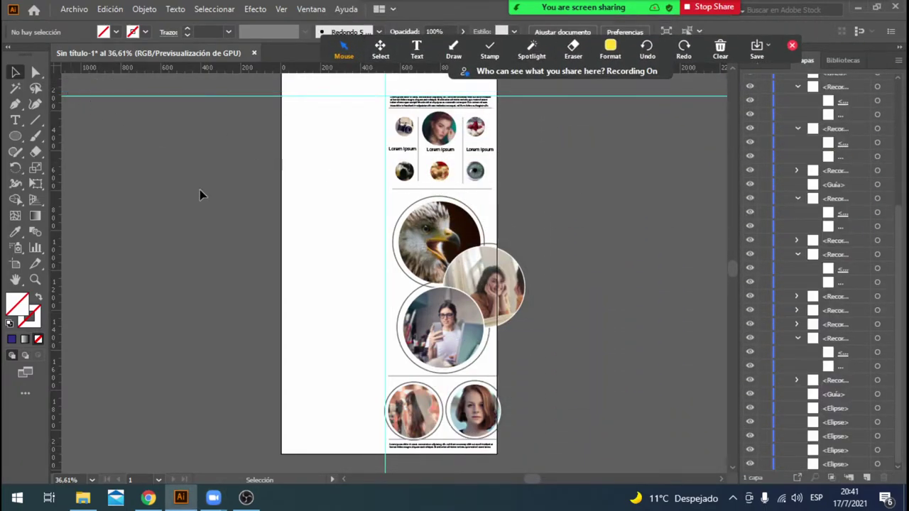
{"action": "left_click", "coordinate": [20, 124]}
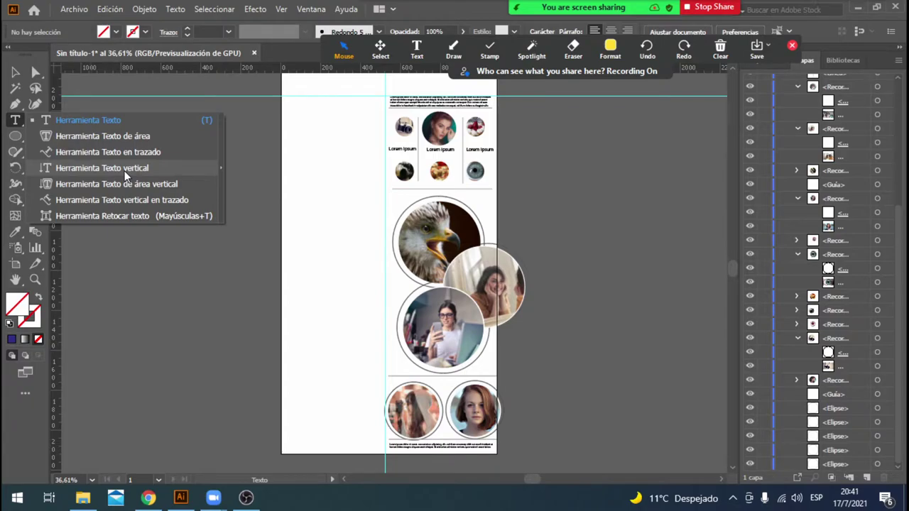
Draw two vertical text areas, one above the eagle circle and one left of the lower photo.
{"action": "left_click", "coordinate": [124, 170]}
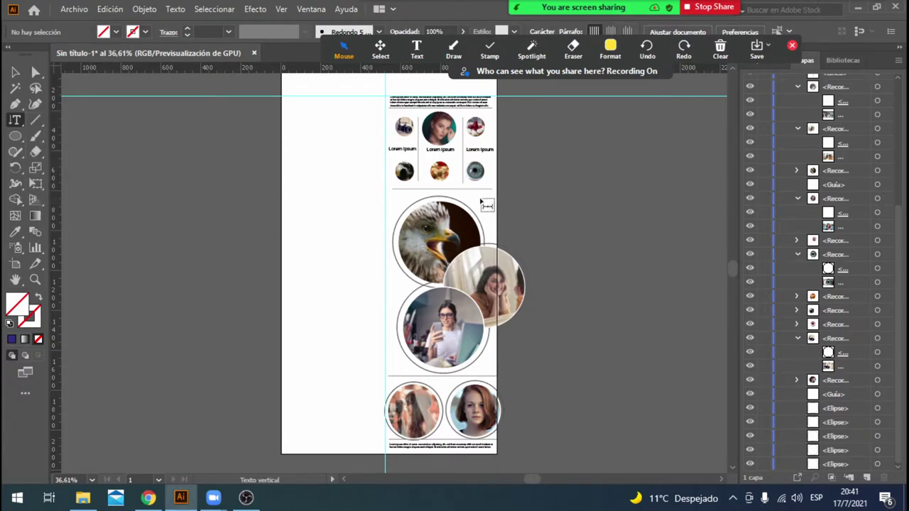
{"action": "left_click_drag", "start_coordinate": [483, 196], "coordinate": [497, 228]}
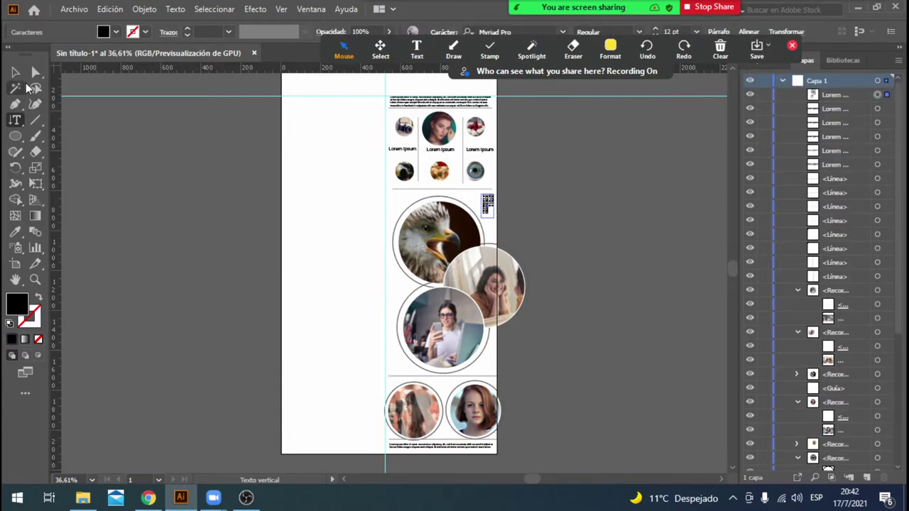
{"action": "key", "text": "Escape"}
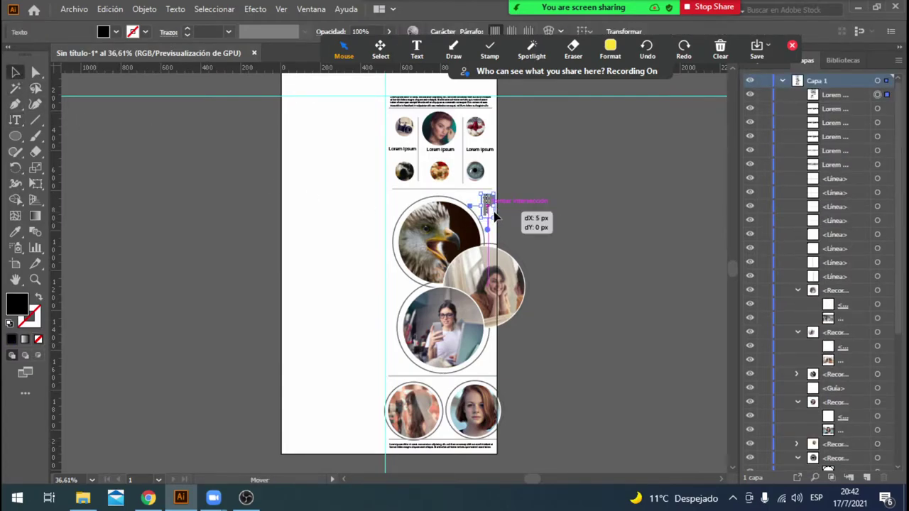
{"action": "left_click", "coordinate": [523, 216]}
{"action": "left_click", "coordinate": [577, 242]}
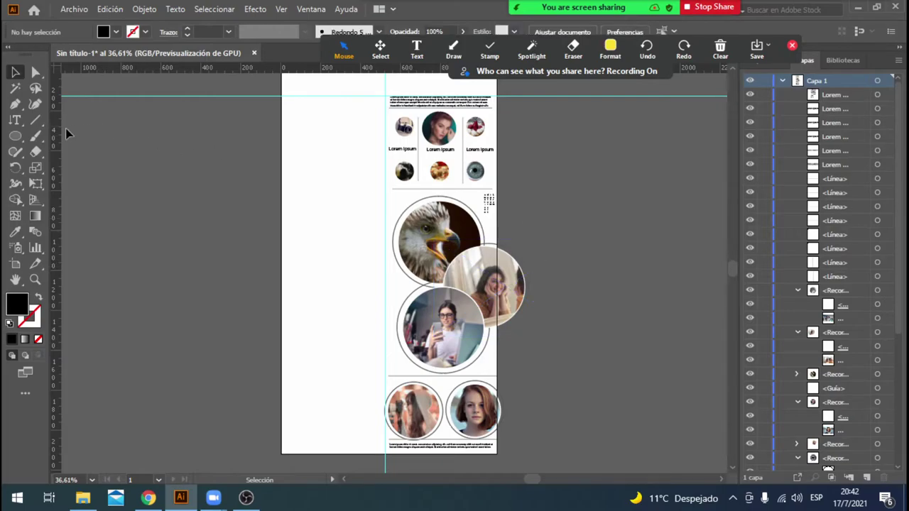
{"action": "left_click", "coordinate": [25, 122]}
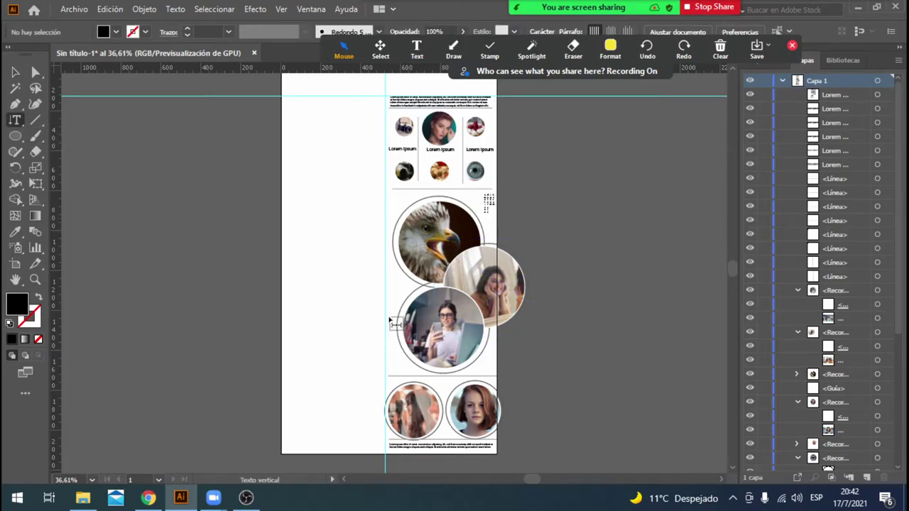
{"action": "left_click_drag", "start_coordinate": [387, 312], "coordinate": [396, 374]}
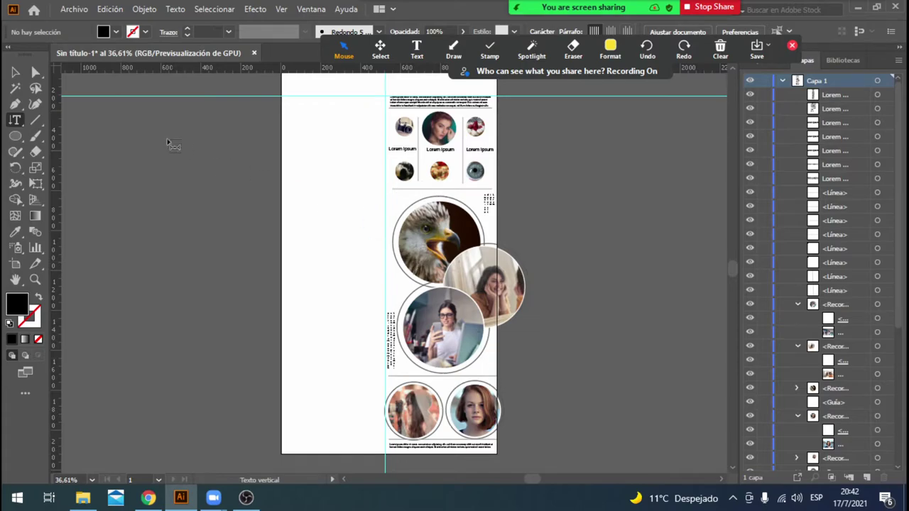
Draw a rounded-rectangle tab beside the lower middle photo and fill it dark brown.
{"action": "right_click", "coordinate": [16, 137]}
{"action": "left_click", "coordinate": [63, 153]}
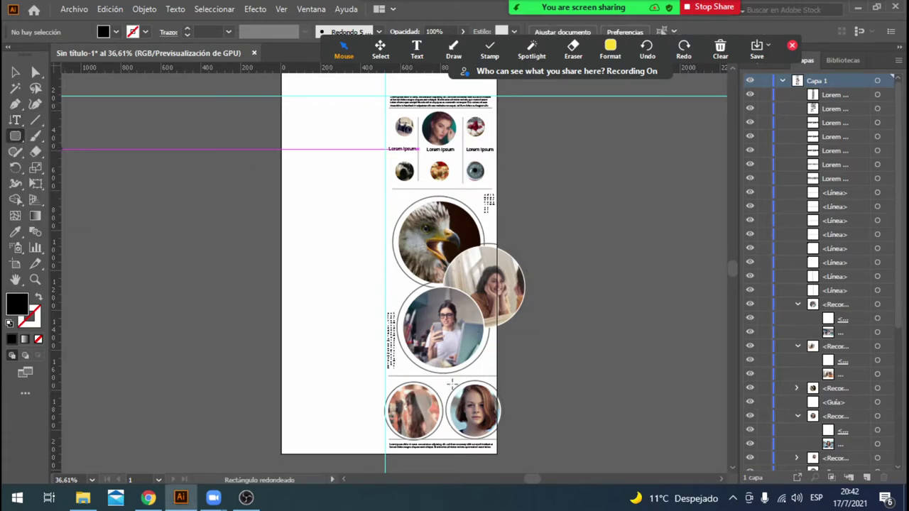
{"action": "left_click_drag", "start_coordinate": [455, 347], "coordinate": [471, 378]}
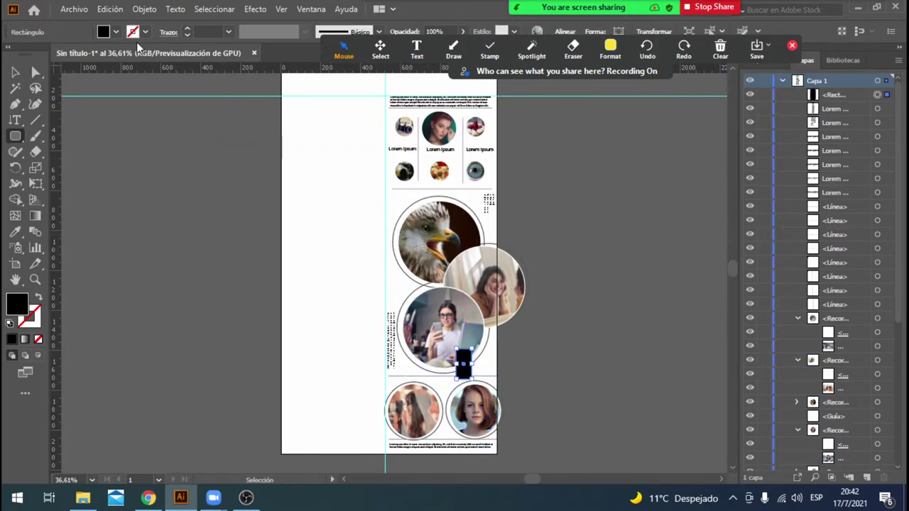
{"action": "left_click", "coordinate": [116, 31]}
{"action": "left_click", "coordinate": [95, 73]}
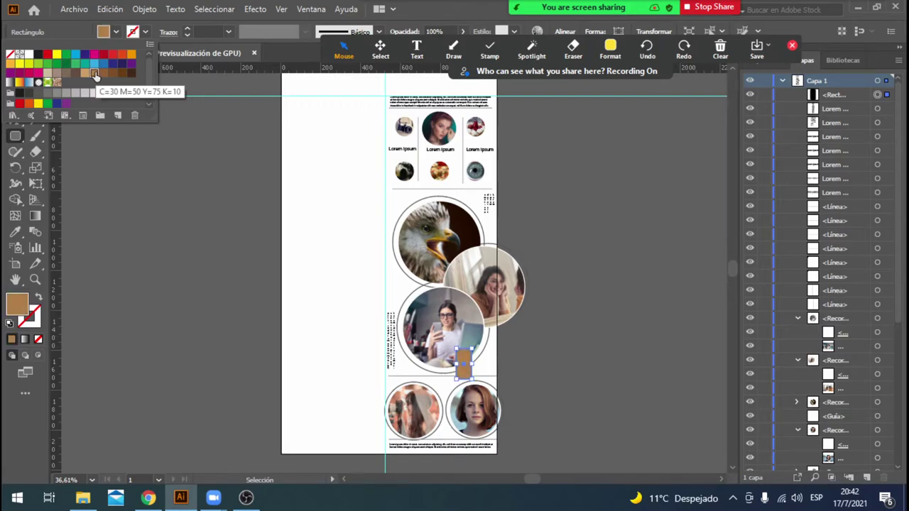
{"action": "left_click", "coordinate": [76, 74]}
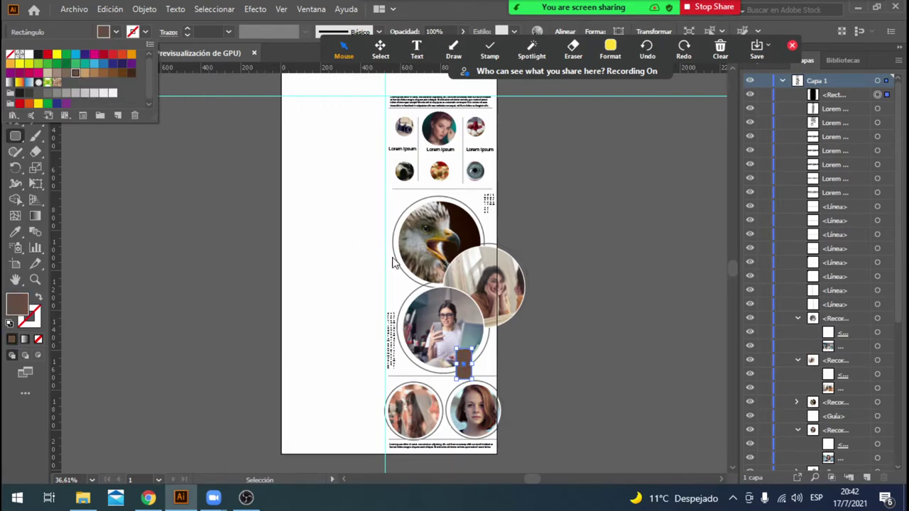
{"action": "left_click", "coordinate": [395, 291]}
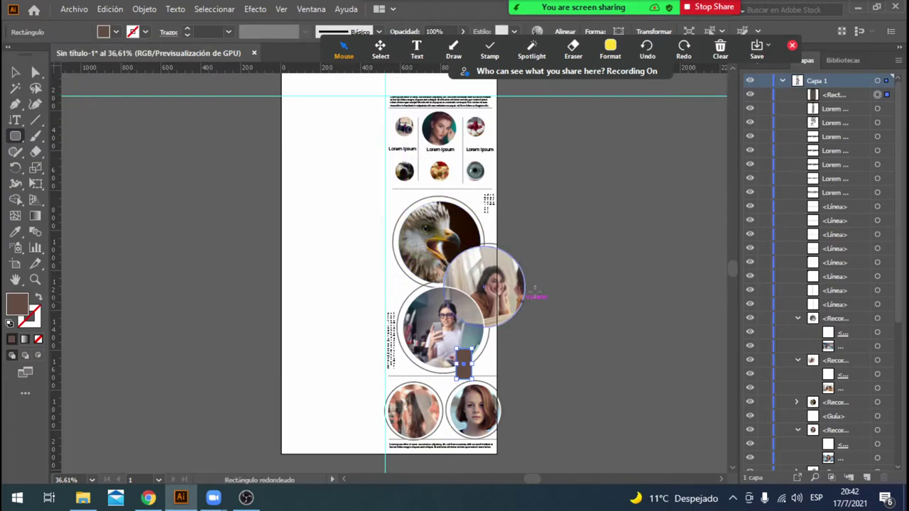
Draw two more brown tabs, above the eagle photo and over the bottom-left portrait.
{"action": "left_click_drag", "start_coordinate": [392, 199], "coordinate": [428, 211]}
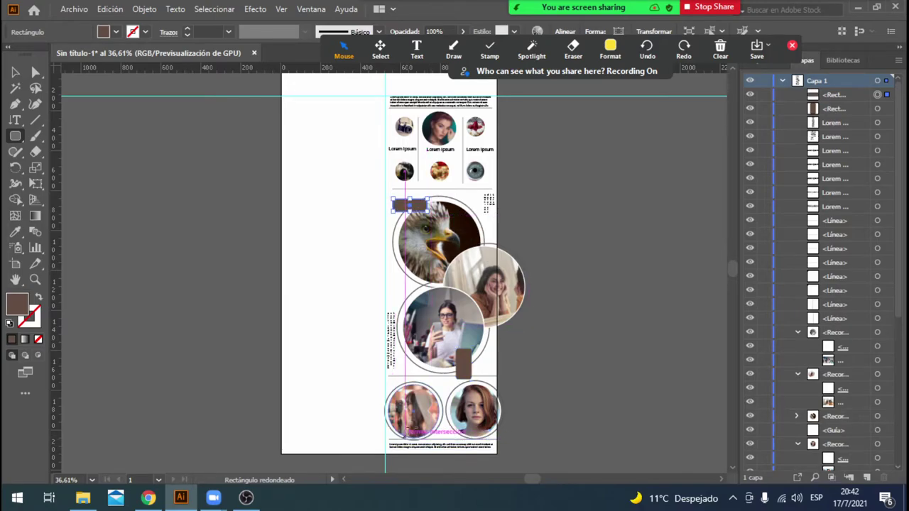
{"action": "mouse_move", "coordinate": [426, 369]}
{"action": "left_mouse_down"}
{"action": "mouse_move", "coordinate": [405, 384]}
{"action": "mouse_move", "coordinate": [472, 399]}
{"action": "left_mouse_up"}
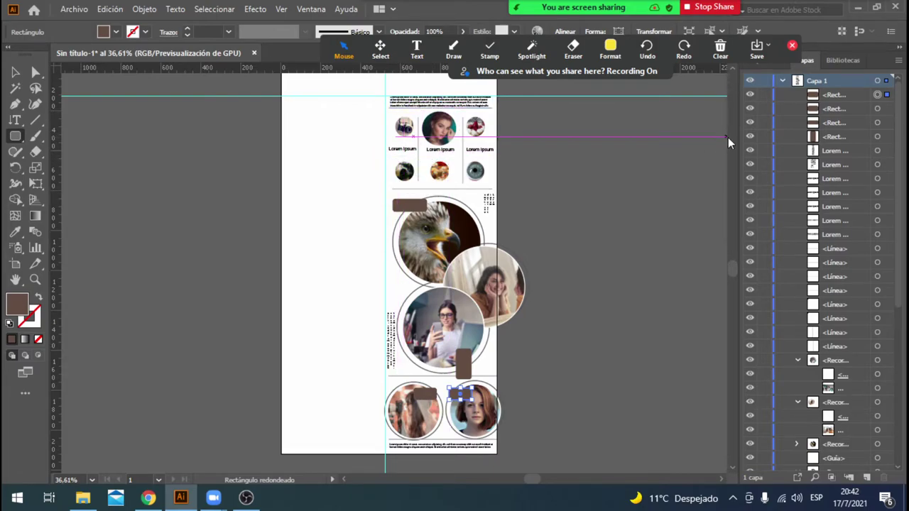
{"action": "scroll", "coordinate": [401, 86], "scroll_direction": "up", "scroll_amount": 1}
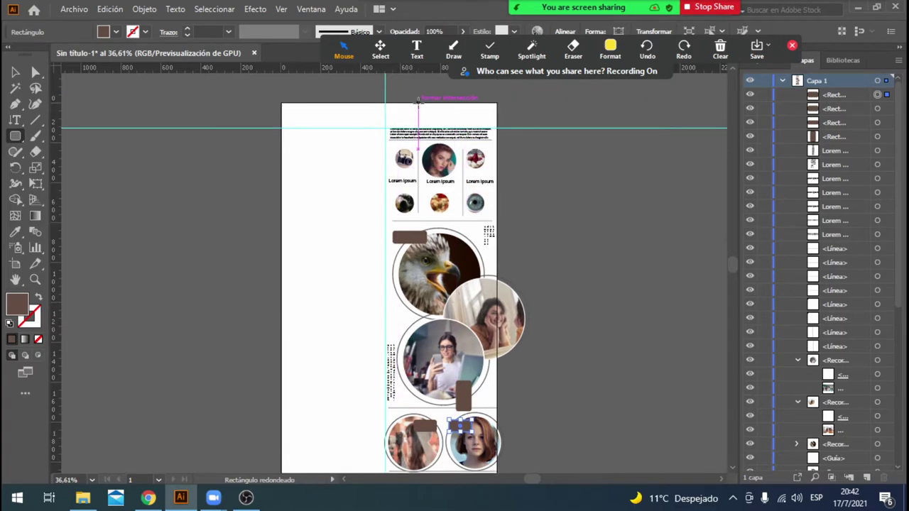
{"action": "scroll", "coordinate": [409, 105], "scroll_direction": "down", "scroll_amount": 1}
{"action": "left_click_drag", "start_coordinate": [15, 120], "coordinate": [53, 124]}
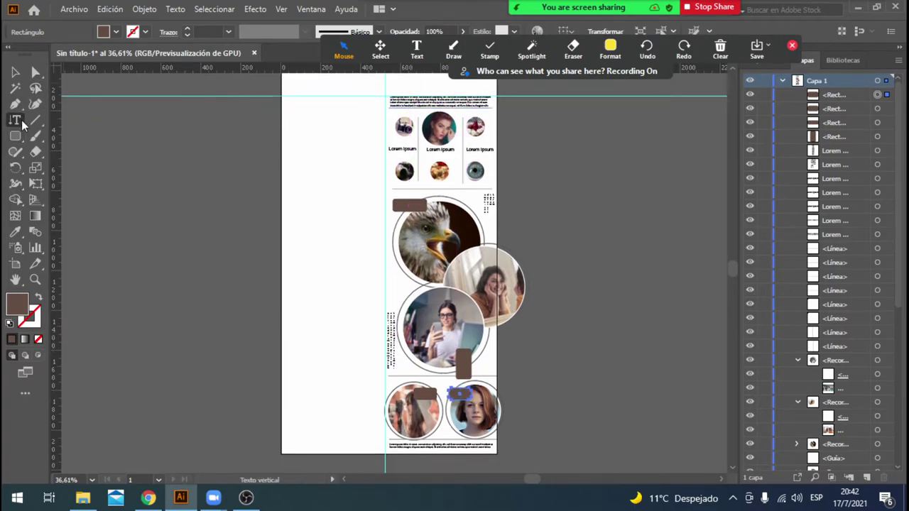
Add an enlarged Lorem ipsum placeholder text label on the page.
{"action": "left_click", "coordinate": [56, 122]}
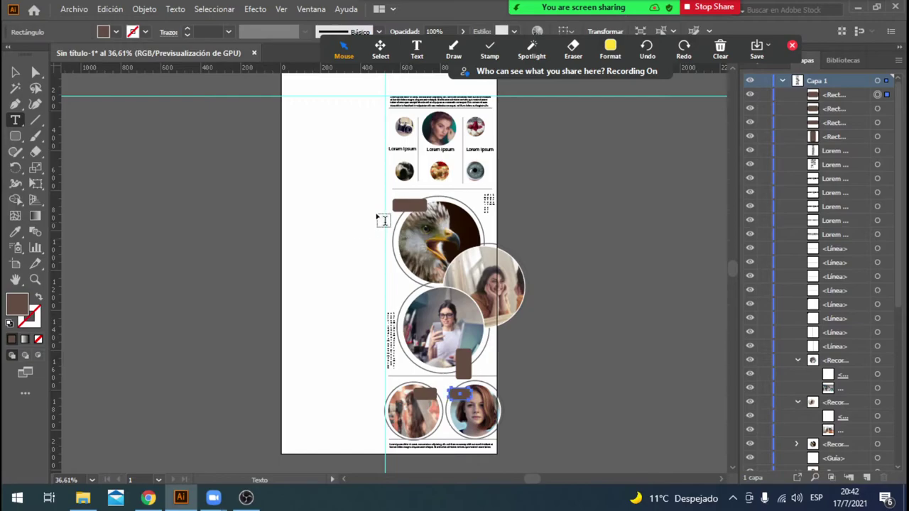
{"action": "left_click", "coordinate": [325, 220]}
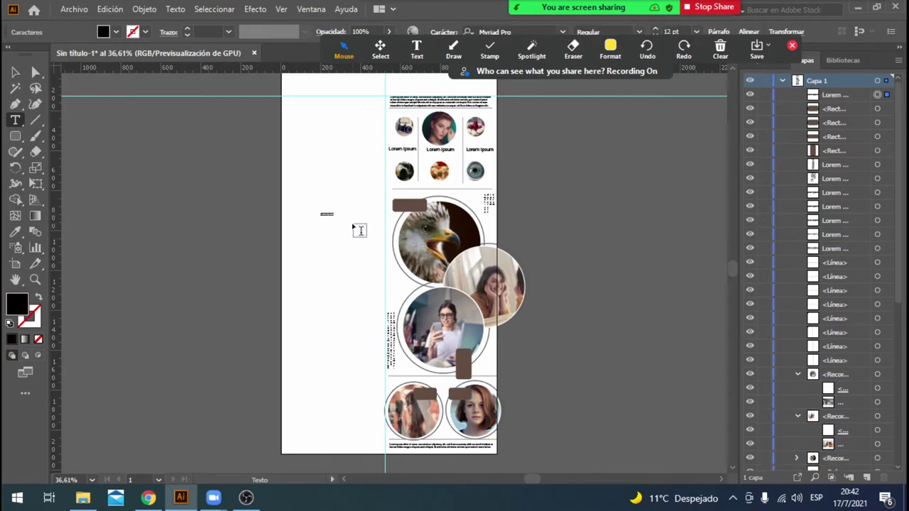
{"action": "left_click_drag", "start_coordinate": [334, 217], "coordinate": [357, 239]}
{"action": "left_click", "coordinate": [349, 230], "text": "ctrl"}
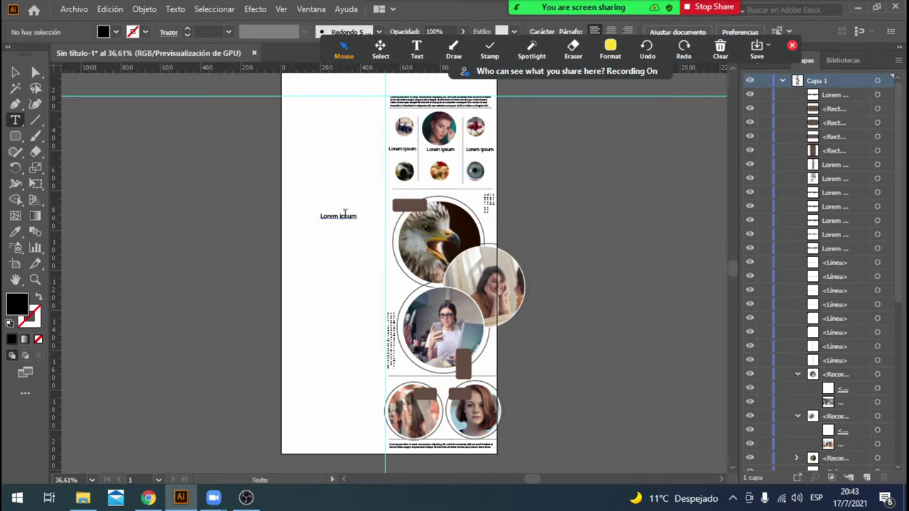
{"action": "triple_click", "coordinate": [352, 215]}
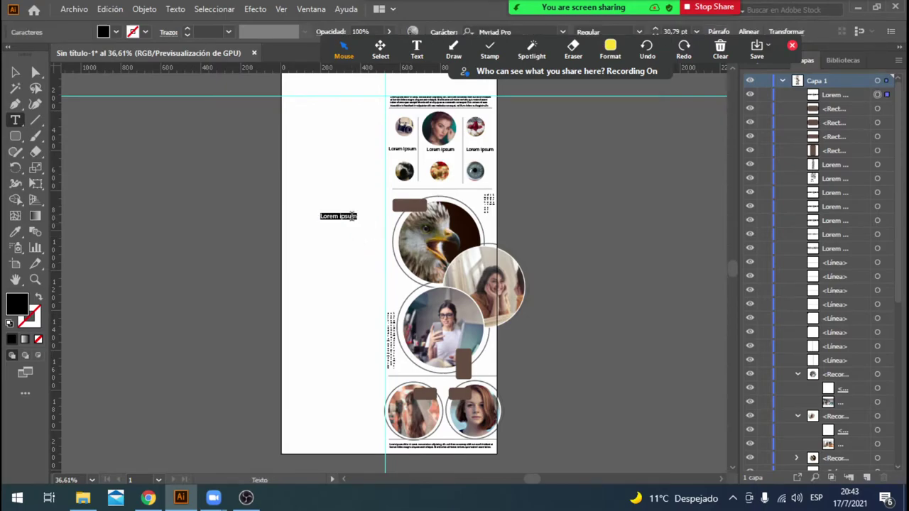
Set the label's font to Clarendon Blk BT Black in Properties.
{"action": "left_click", "coordinate": [609, 49]}
{"action": "left_click", "coordinate": [856, 80]}
{"action": "left_click", "coordinate": [763, 60]}
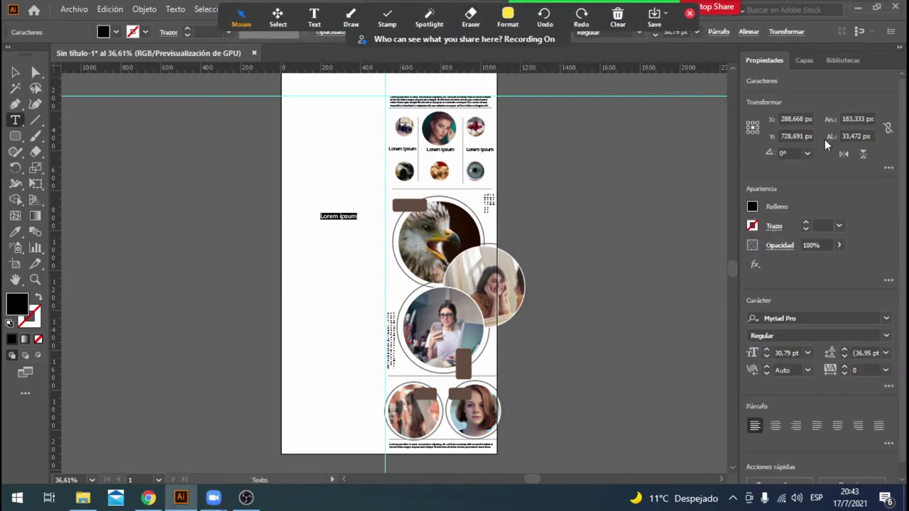
{"action": "left_click", "coordinate": [807, 317]}
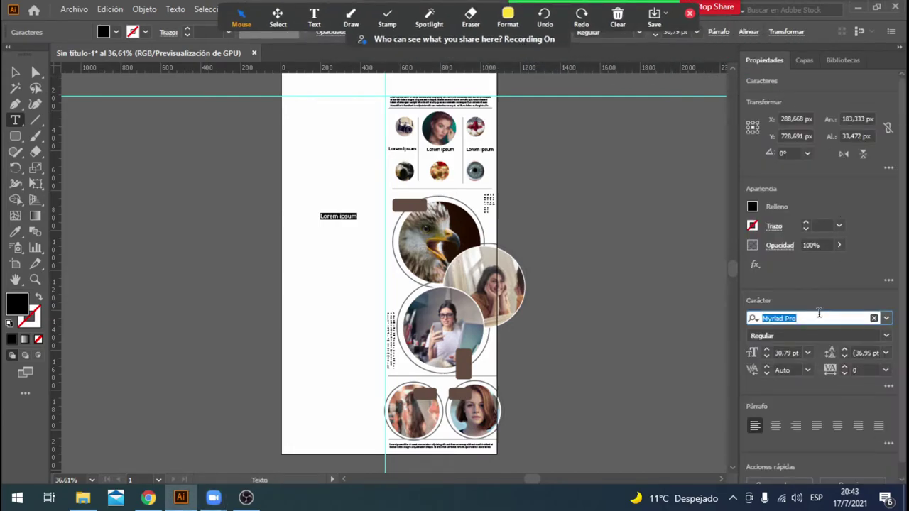
{"action": "type", "text": "im"}
{"action": "key", "text": "Return"}
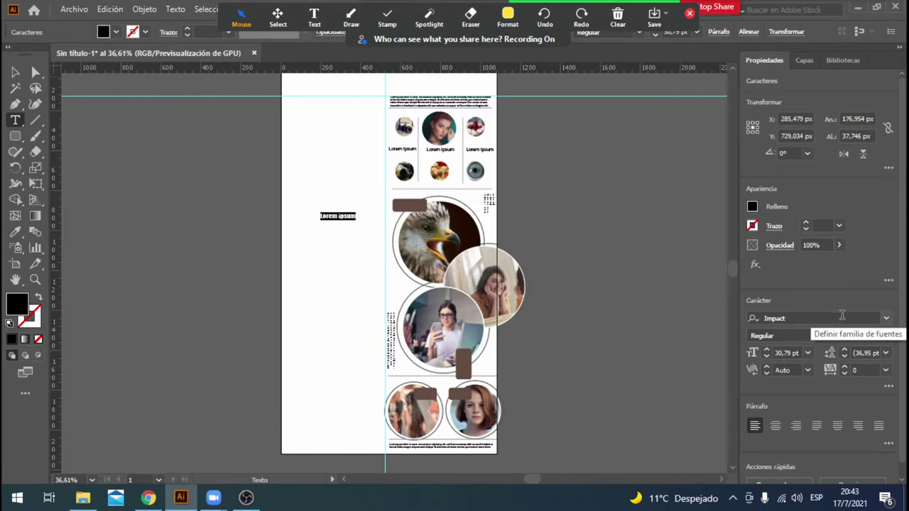
{"action": "left_click", "coordinate": [883, 318]}
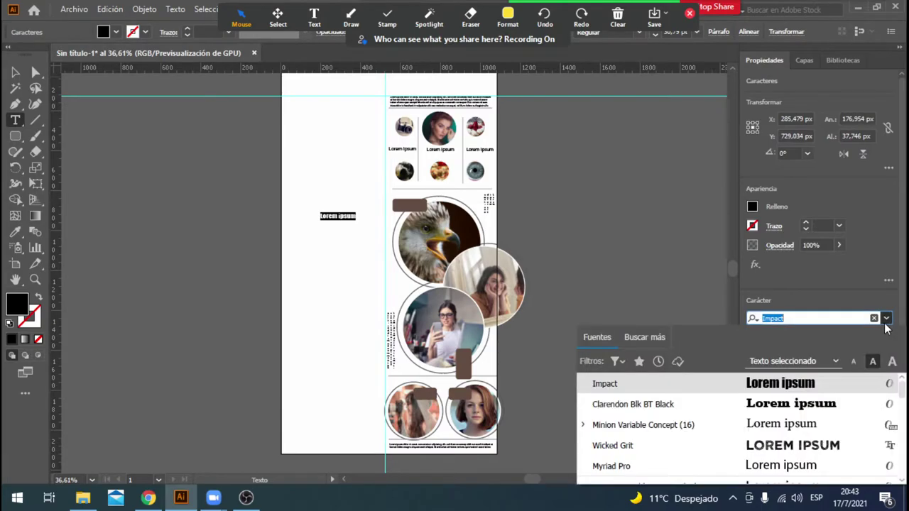
{"action": "left_click", "coordinate": [829, 410]}
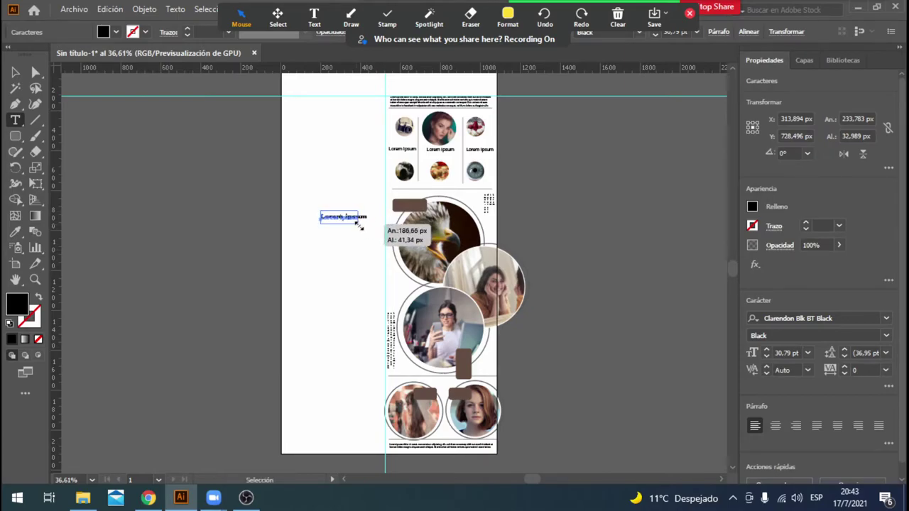
Move the label onto the tab above the eagle photo and make its fill white.
{"action": "left_click", "coordinate": [359, 228]}
{"action": "left_click_drag", "start_coordinate": [348, 223], "coordinate": [425, 206]}
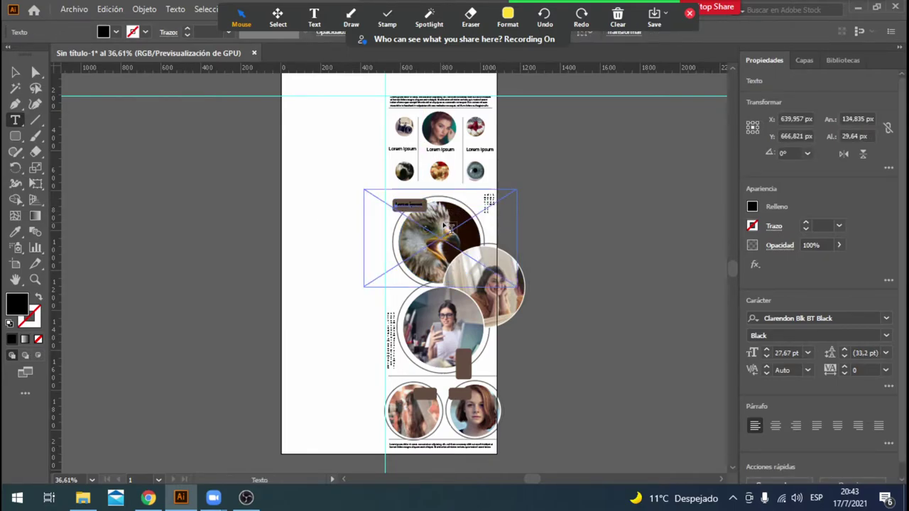
{"action": "key", "text": "ctrl+shift+a"}
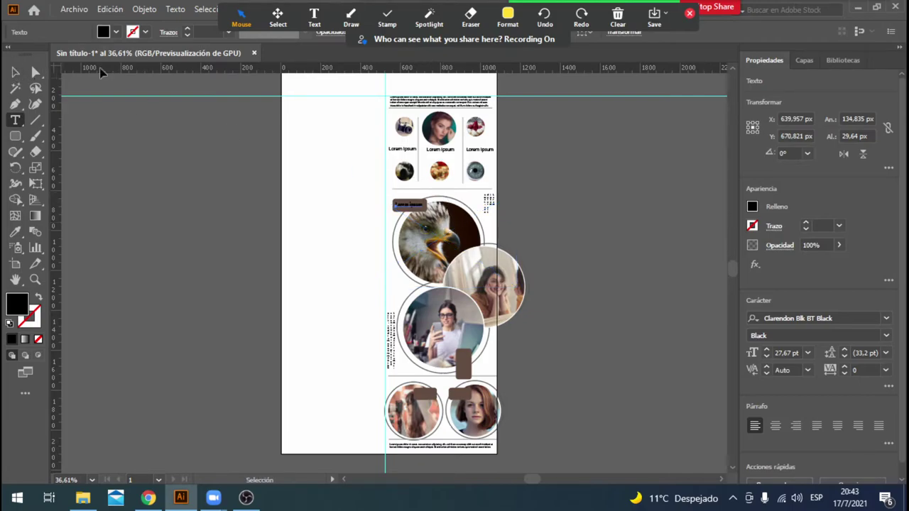
{"action": "left_click", "coordinate": [116, 32]}
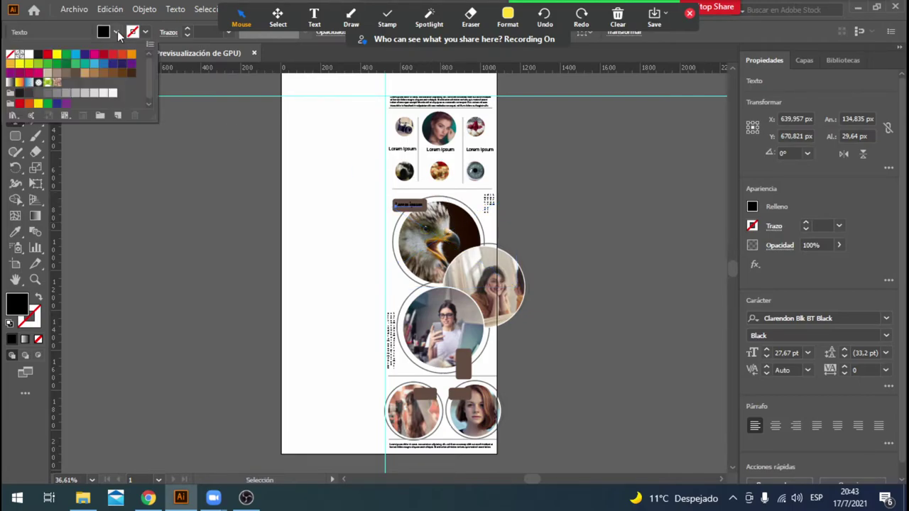
{"action": "left_click", "coordinate": [28, 56]}
{"action": "left_click", "coordinate": [19, 451]}
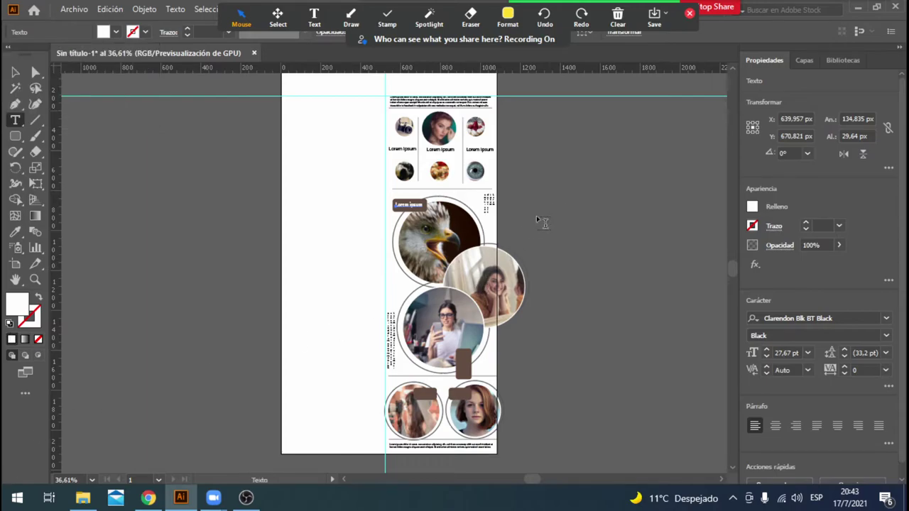
Alt-drag a copy of the label onto the lower-left brown tab and shrink it slightly.
{"action": "key", "text": "Escape"}
{"action": "left_click", "coordinate": [200, 186]}
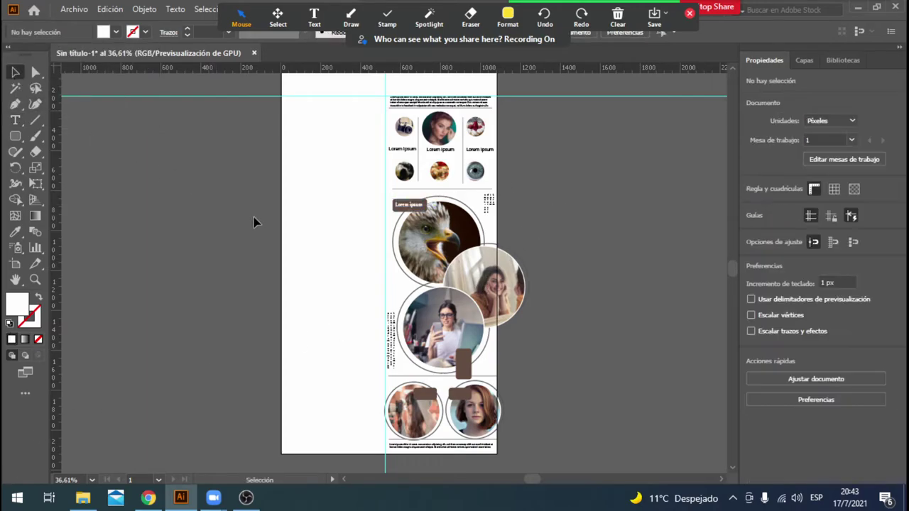
{"action": "left_click_drag", "start_coordinate": [419, 207], "coordinate": [440, 400]}
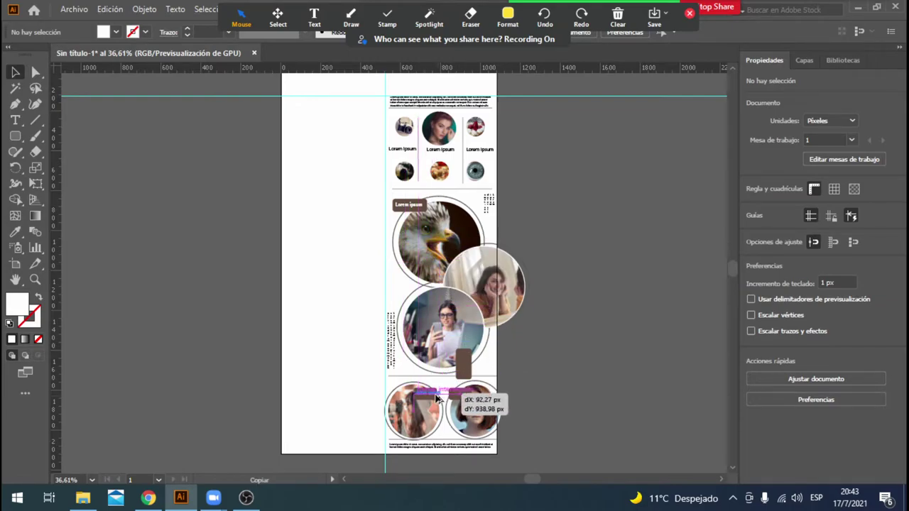
{"action": "left_click_drag", "start_coordinate": [440, 400], "coordinate": [449, 398]}
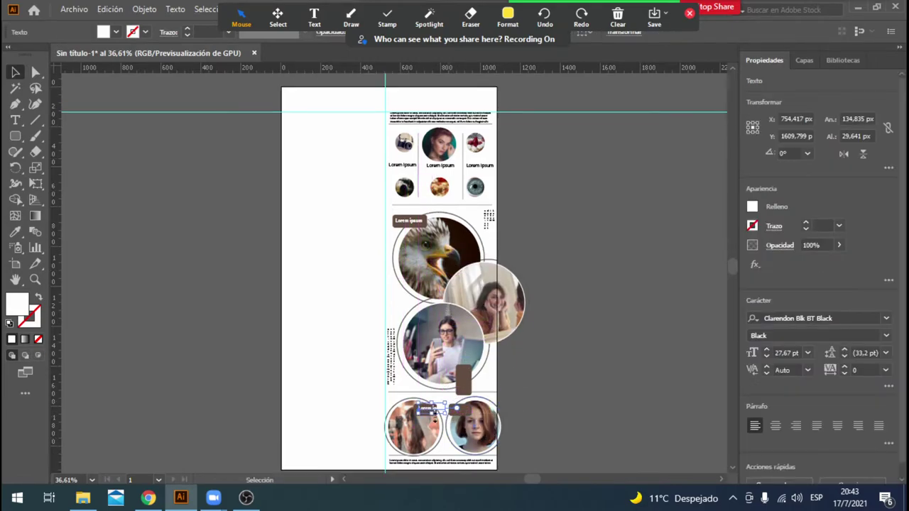
{"action": "scroll", "coordinate": [440, 419], "scroll_direction": "up", "scroll_amount": 1, "text": "alt"}
{"action": "scroll", "coordinate": [438, 422], "scroll_direction": "up", "scroll_amount": 2, "text": "alt"}
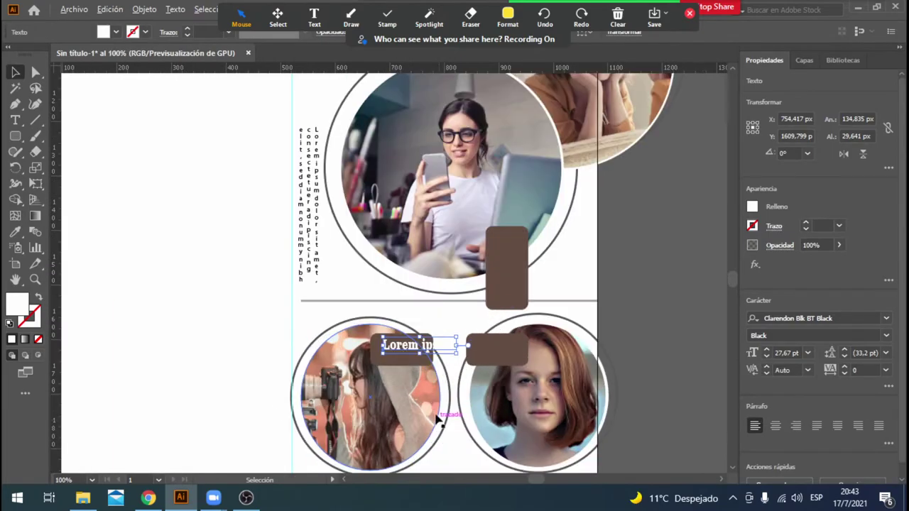
{"action": "left_click_drag", "start_coordinate": [457, 353], "coordinate": [420, 353]}
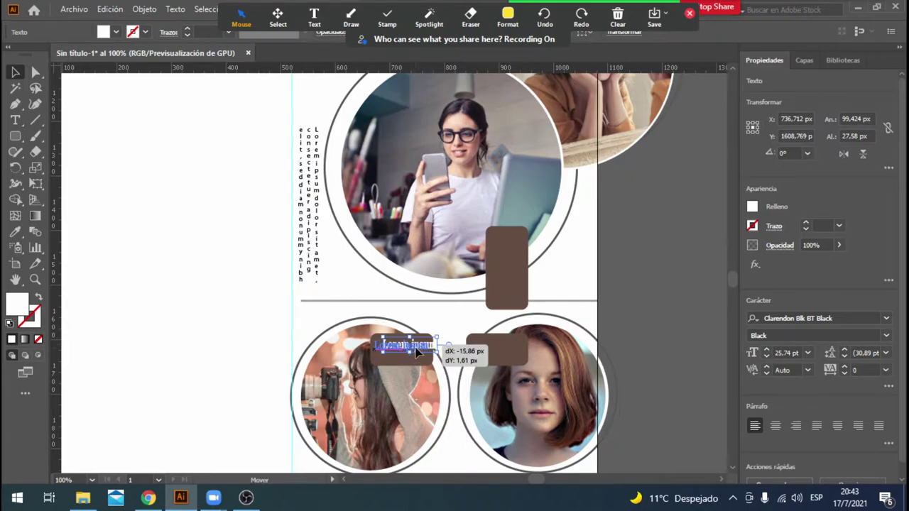
{"action": "left_click_drag", "start_coordinate": [419, 353], "coordinate": [420, 351]}
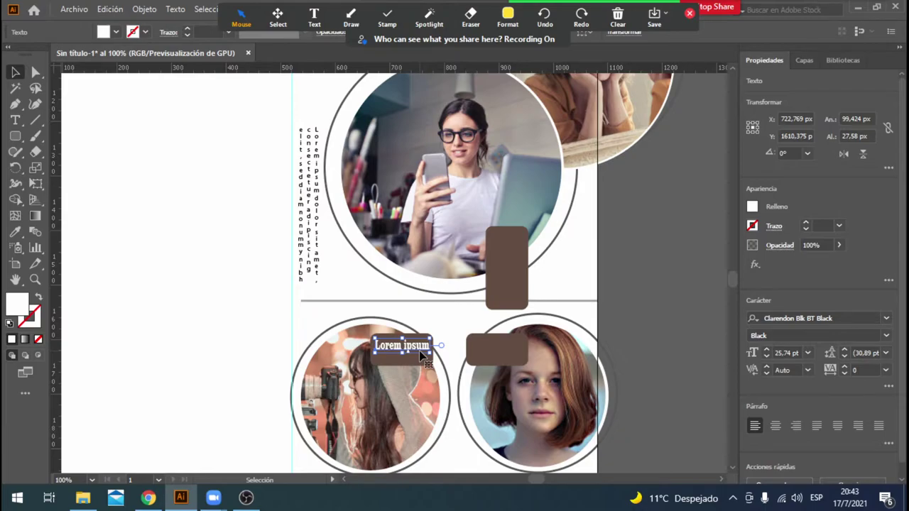
Alt-drag another label copy onto the lower-right brown tab.
{"action": "left_click_drag", "start_coordinate": [424, 353], "coordinate": [518, 357]}
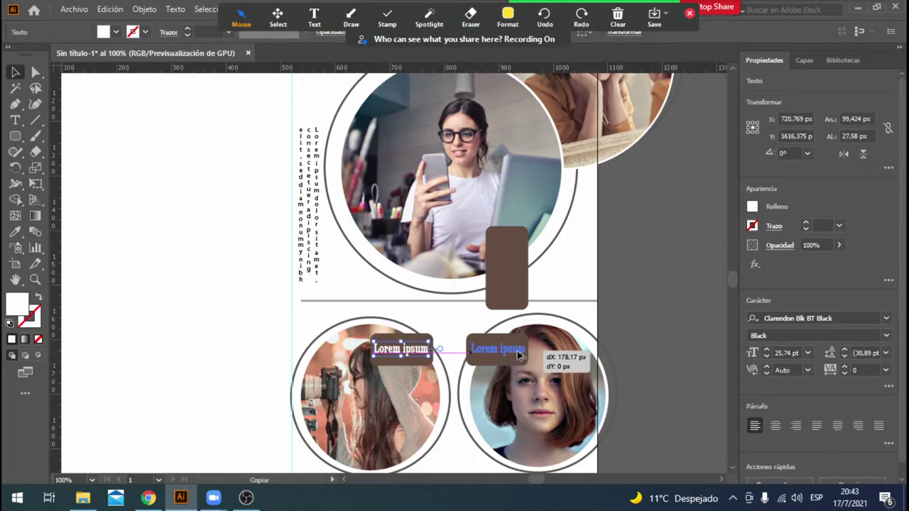
{"action": "left_click", "coordinate": [638, 308]}
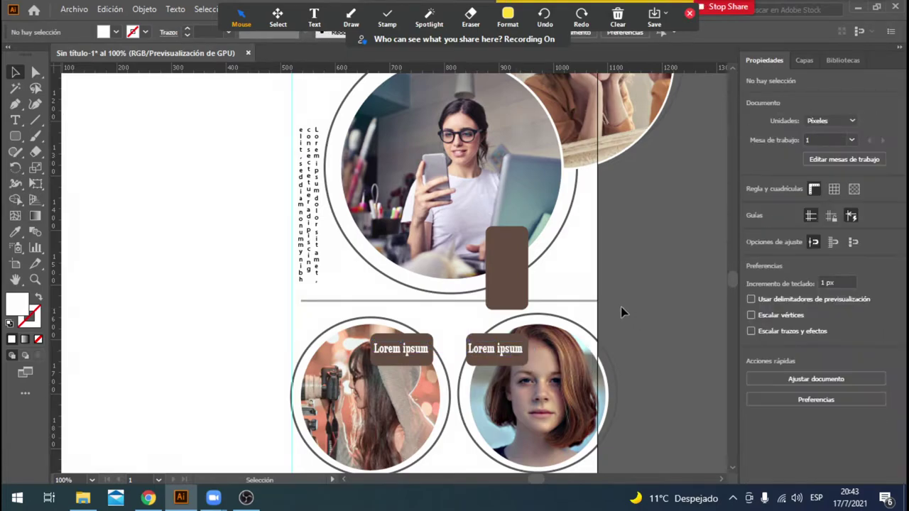
{"action": "left_click", "coordinate": [14, 121]}
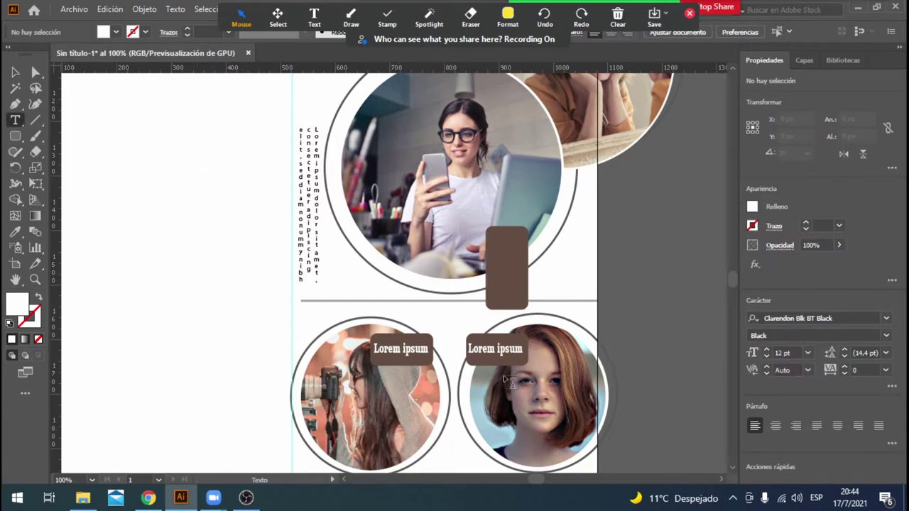
Create vertical placeholder text and move it onto the tall brown tab.
{"action": "left_click", "coordinate": [267, 215]}
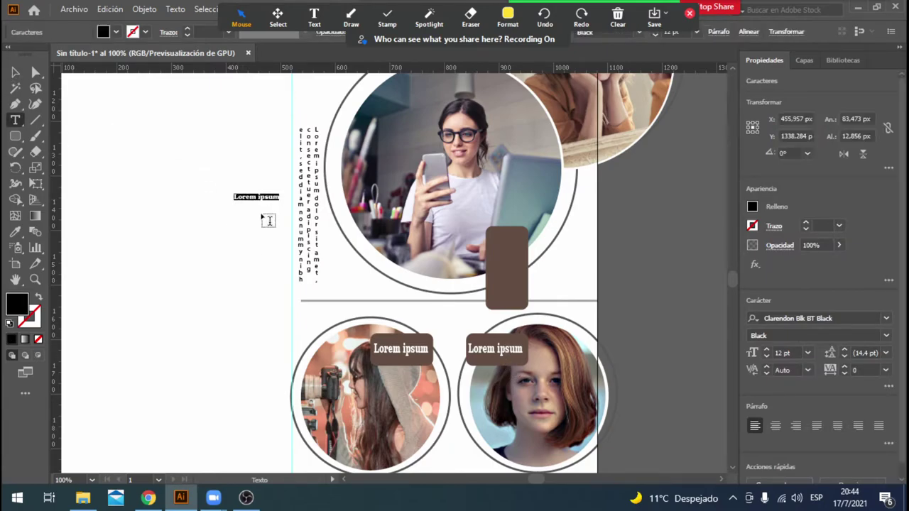
{"action": "key", "text": "Delete"}
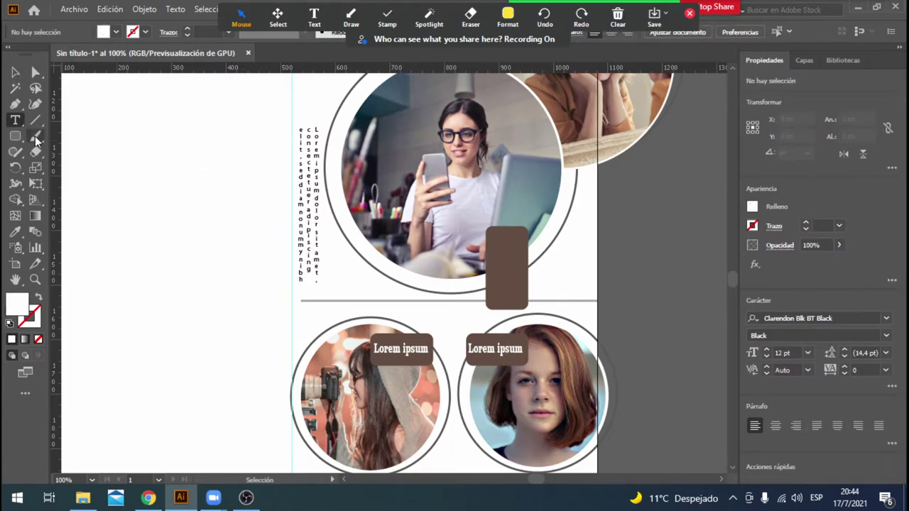
{"action": "mouse_move", "coordinate": [15, 120]}
{"action": "left_mouse_down"}
{"action": "mouse_move", "coordinate": [70, 135]}
{"action": "mouse_move", "coordinate": [101, 168]}
{"action": "left_mouse_up"}
{"action": "left_click", "coordinate": [189, 199]}
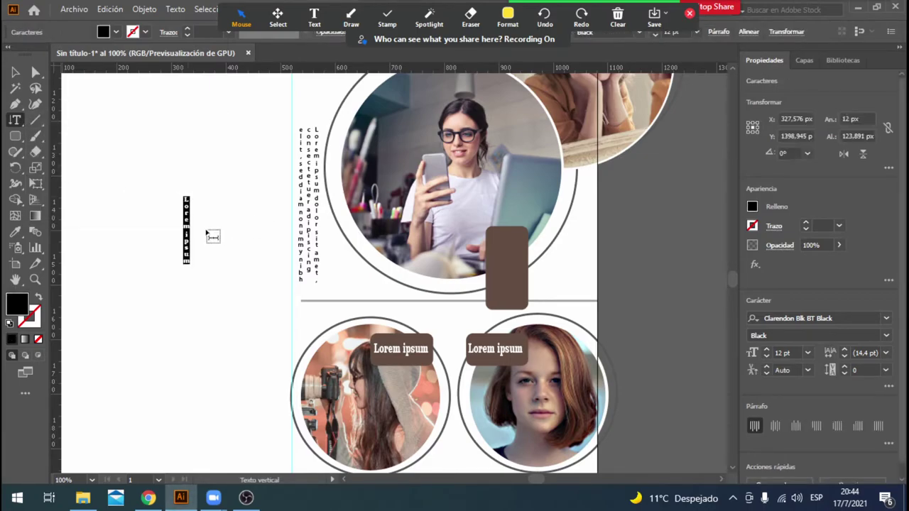
{"action": "key", "text": "Escape"}
{"action": "left_click_drag", "start_coordinate": [191, 245], "coordinate": [538, 285]}
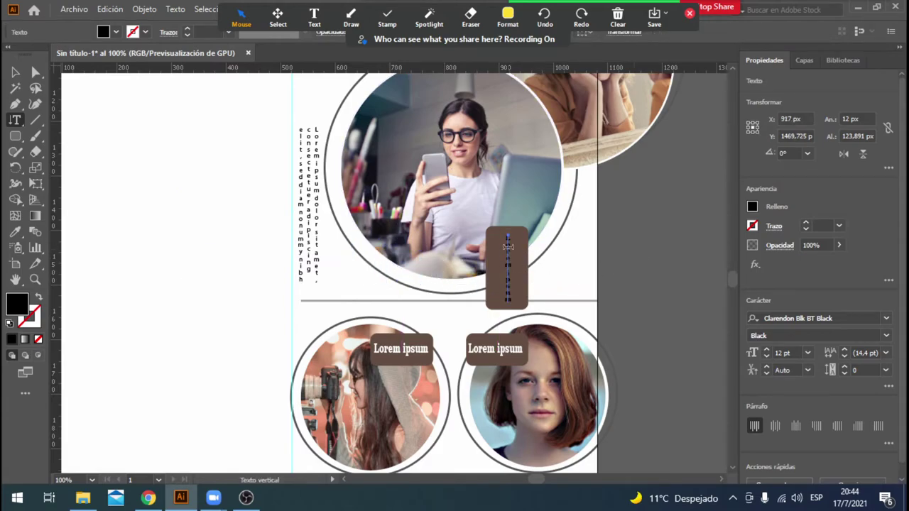
Make the vertical text white at 13 pt and centre it inside the brown tab.
{"action": "double_click", "coordinate": [507, 246]}
{"action": "left_click_drag", "start_coordinate": [507, 237], "coordinate": [506, 304]}
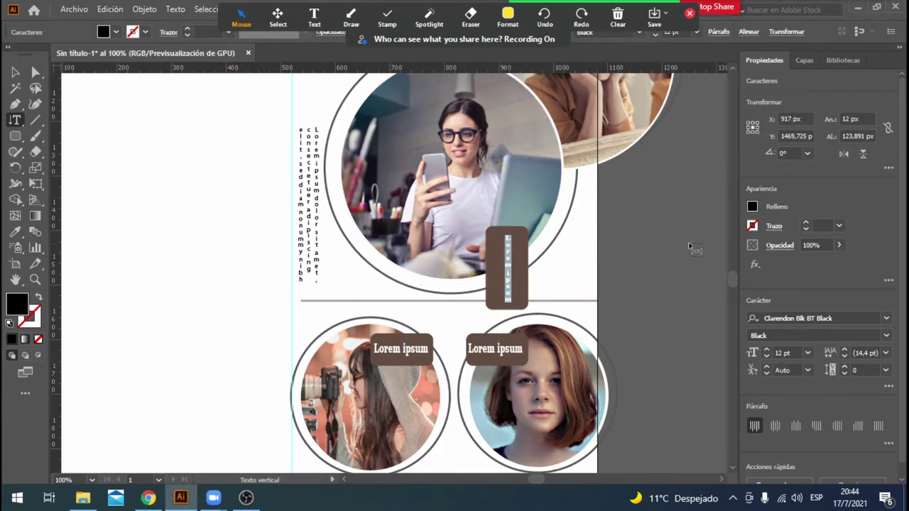
{"action": "left_click", "coordinate": [751, 206]}
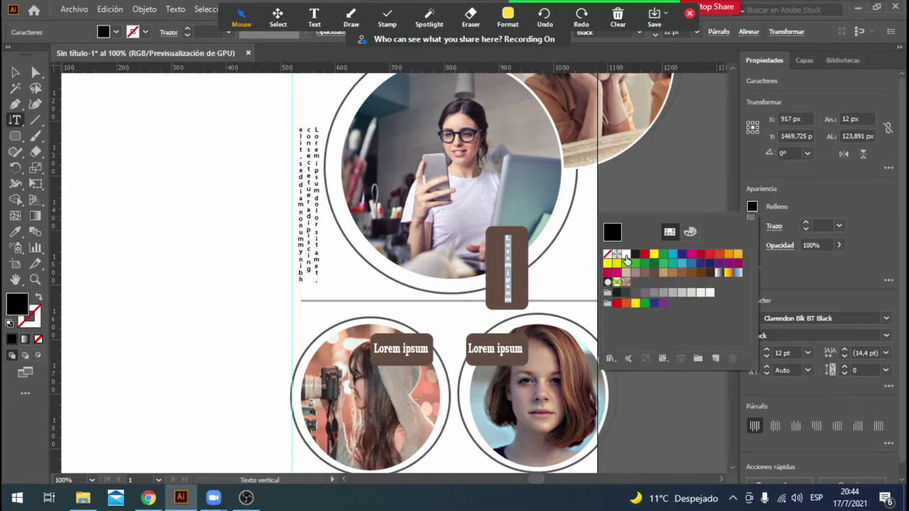
{"action": "left_click", "coordinate": [628, 261]}
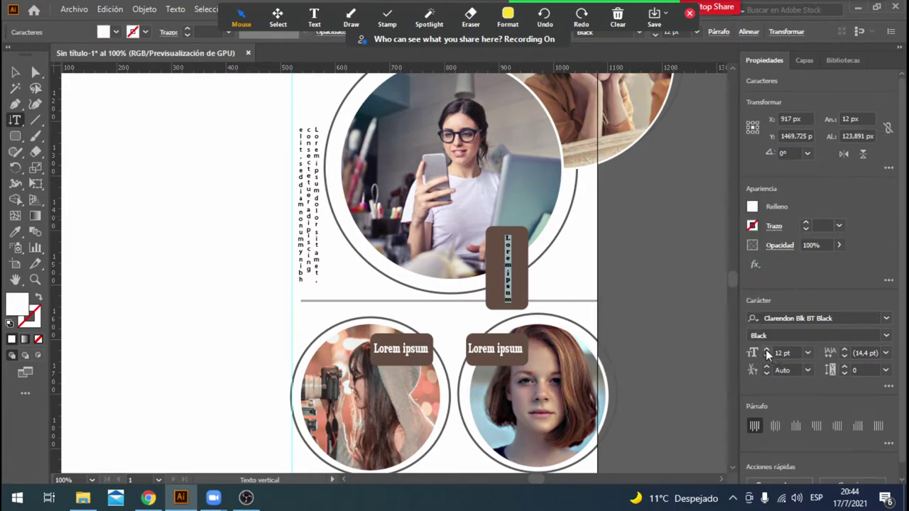
{"action": "left_click", "coordinate": [766, 349]}
{"action": "left_click", "coordinate": [15, 72]}
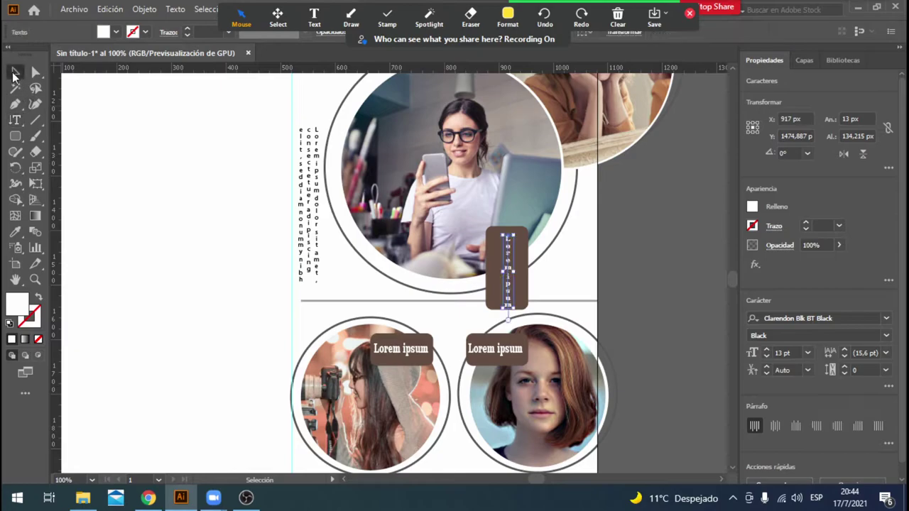
{"action": "left_click_drag", "start_coordinate": [510, 299], "coordinate": [509, 296]}
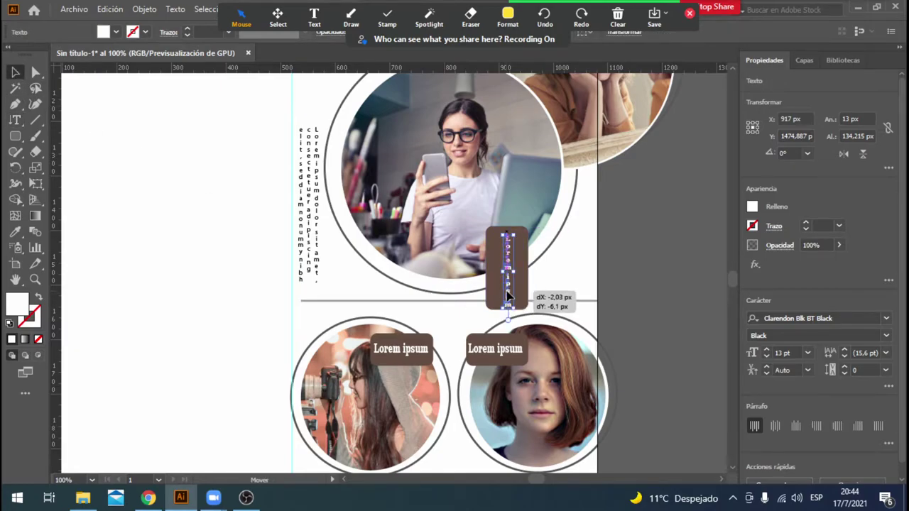
{"action": "left_click", "coordinate": [622, 280]}
{"action": "scroll", "coordinate": [621, 279], "scroll_direction": "down", "scroll_amount": 1, "text": "alt"}
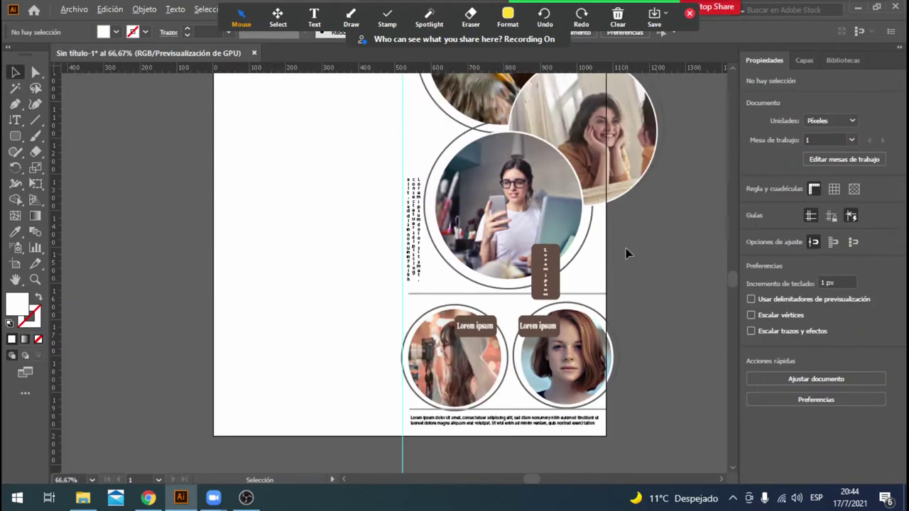
{"action": "scroll", "coordinate": [625, 248], "scroll_direction": "down", "scroll_amount": 1, "text": "alt"}
{"action": "scroll", "coordinate": [627, 243], "scroll_direction": "down", "scroll_amount": 2, "text": "alt"}
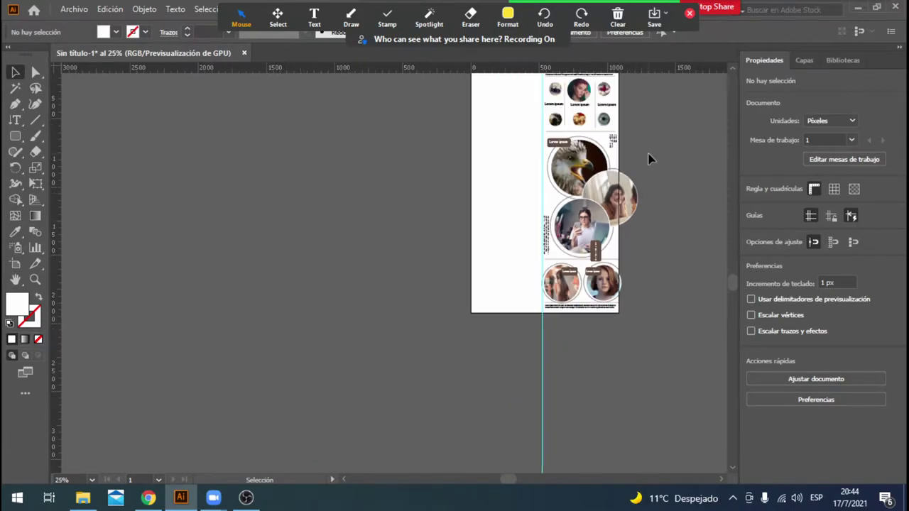
{"action": "scroll", "coordinate": [648, 178], "scroll_direction": "up", "scroll_amount": 1}
{"action": "scroll", "coordinate": [680, 279], "scroll_direction": "up", "scroll_amount": 1, "text": "alt"}
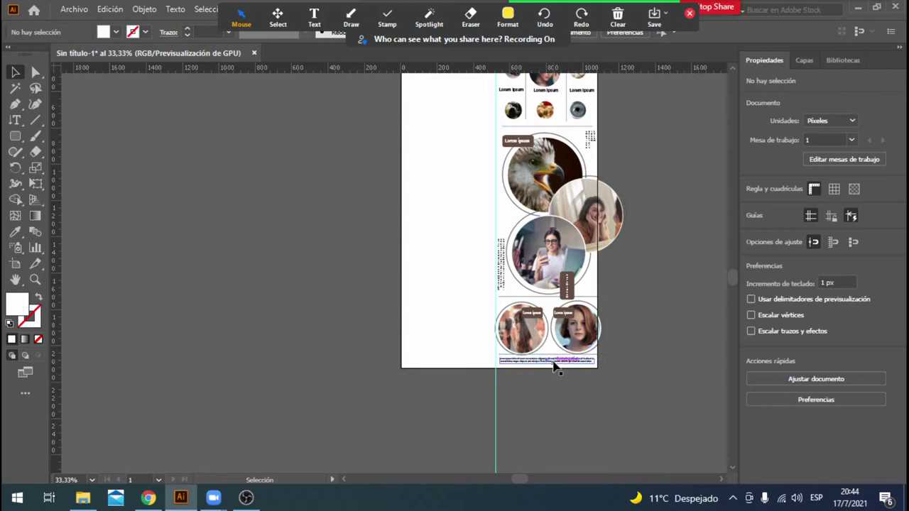
{"action": "scroll", "coordinate": [660, 288], "scroll_direction": "up", "scroll_amount": 1}
{"action": "scroll", "coordinate": [650, 297], "scroll_direction": "up", "scroll_amount": 1}
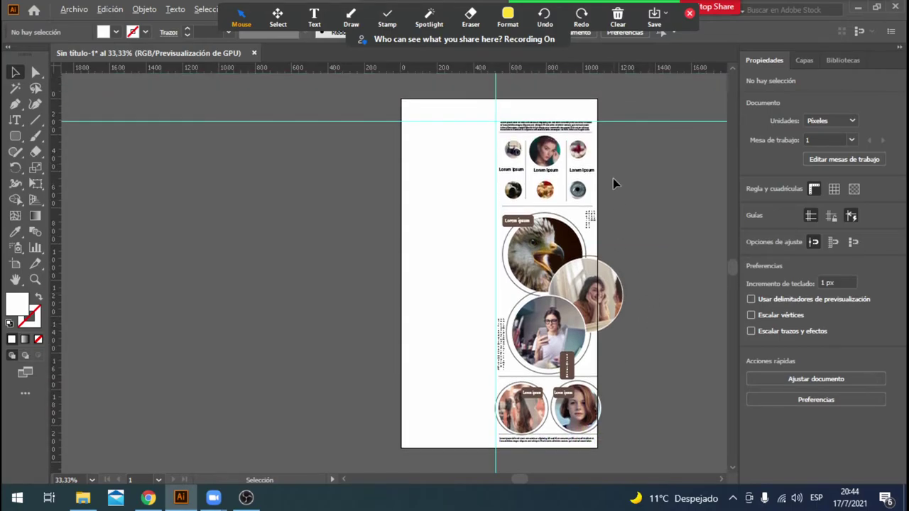
{"action": "scroll", "coordinate": [604, 179], "scroll_direction": "up", "scroll_amount": 1, "text": "alt"}
Duplicate the left caption just below itself and colour the copy tan.
{"action": "left_click", "coordinate": [566, 166]}
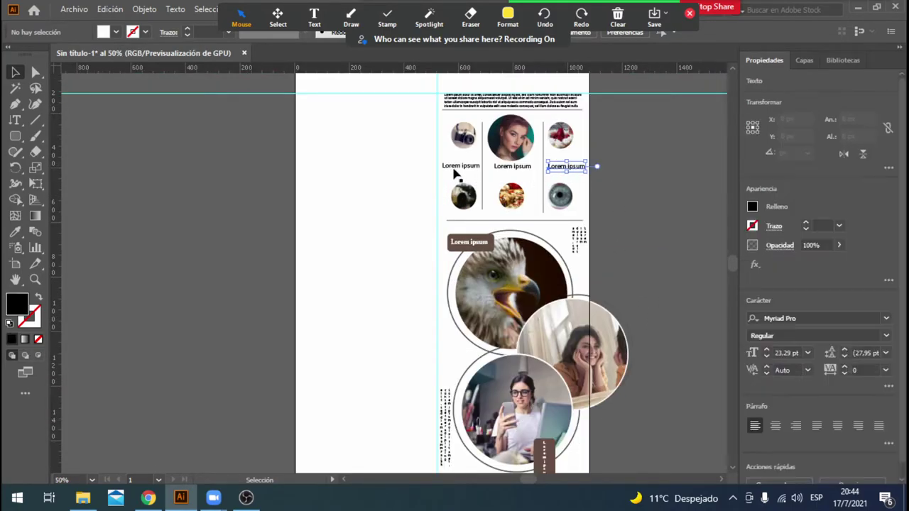
{"action": "left_click", "coordinate": [458, 168]}
{"action": "mouse_move", "coordinate": [455, 169]}
{"action": "left_mouse_down"}
{"action": "mouse_move", "coordinate": [466, 178]}
{"action": "mouse_move", "coordinate": [475, 168]}
{"action": "mouse_move", "coordinate": [474, 176]}
{"action": "left_mouse_up"}
{"action": "left_click", "coordinate": [515, 169]}
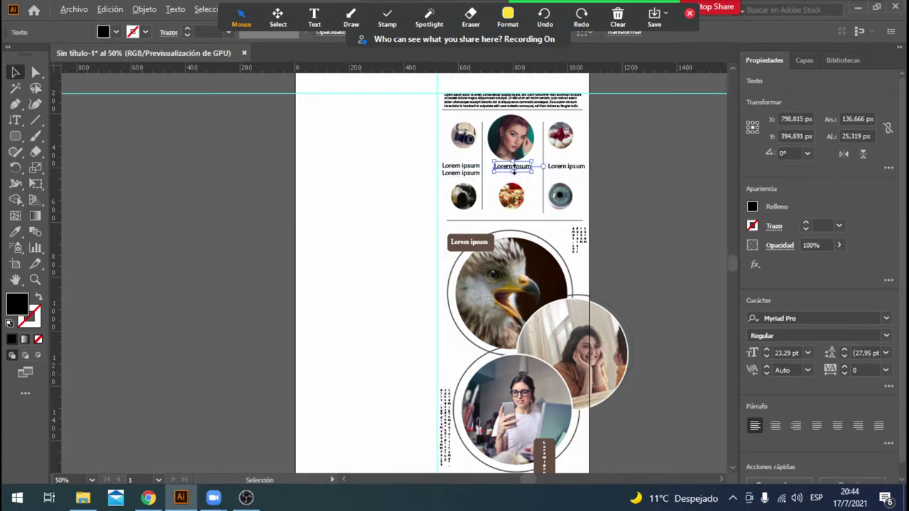
{"action": "left_click", "coordinate": [466, 176]}
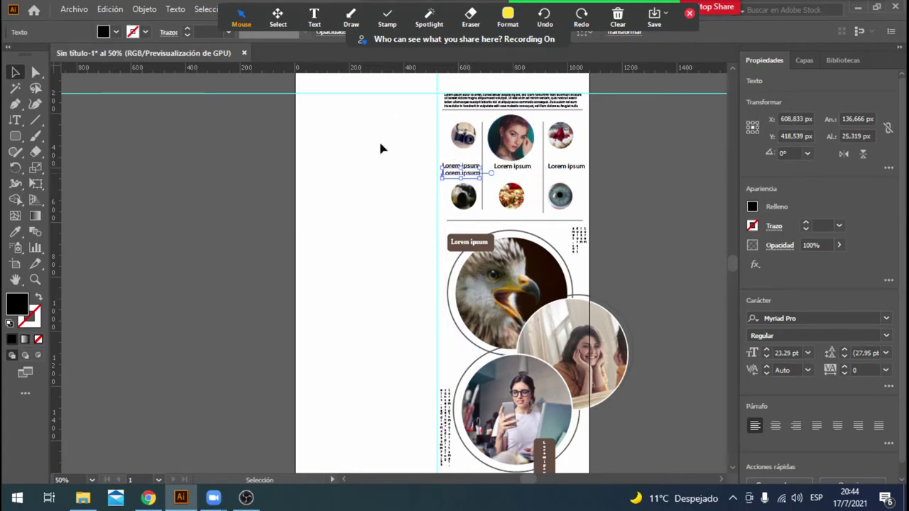
{"action": "left_click", "coordinate": [116, 32]}
{"action": "left_click", "coordinate": [75, 72]}
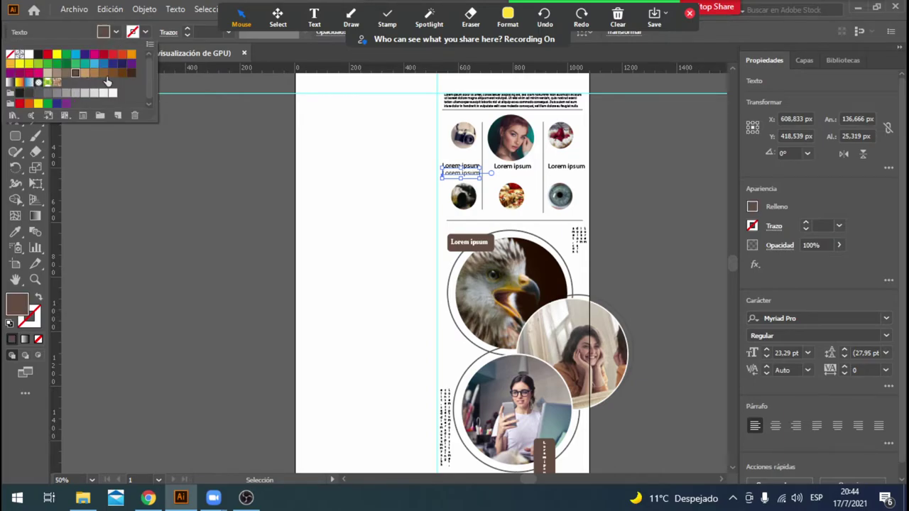
{"action": "left_click", "coordinate": [66, 72]}
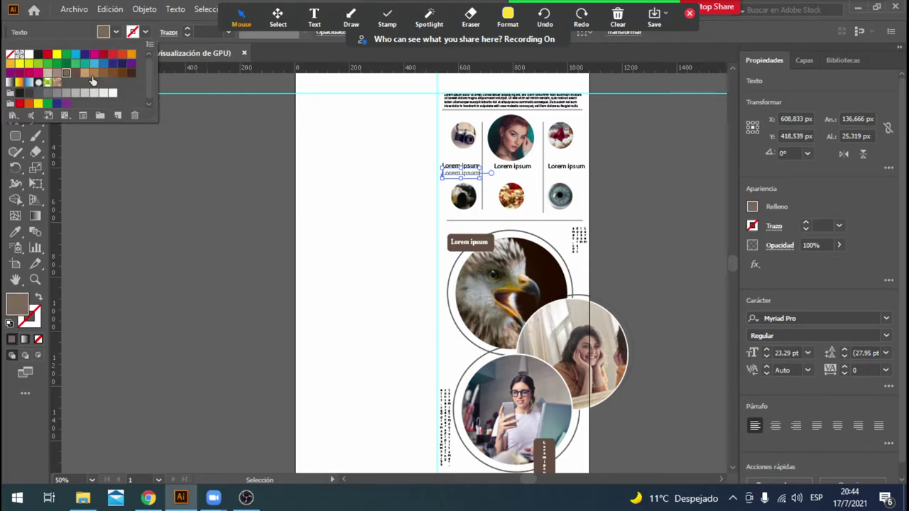
{"action": "left_click", "coordinate": [480, 182]}
Alt-drag copies of the tan subtitle under the other column captions.
{"action": "left_click_drag", "start_coordinate": [473, 178], "coordinate": [567, 177]}
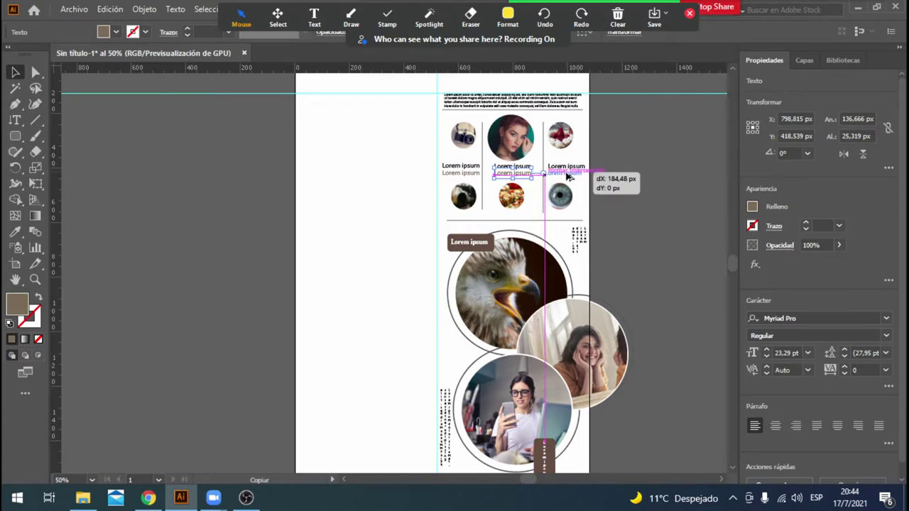
{"action": "left_click", "coordinate": [659, 204]}
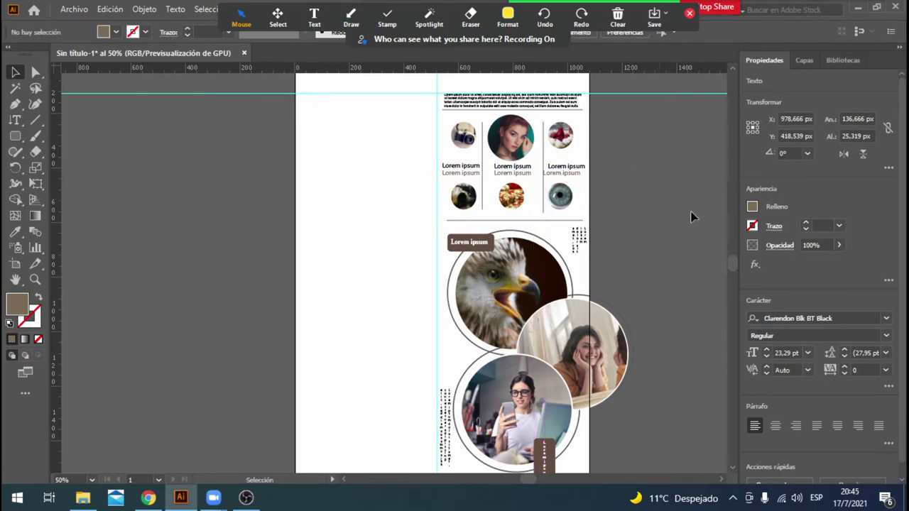
{"action": "left_click", "coordinate": [577, 177]}
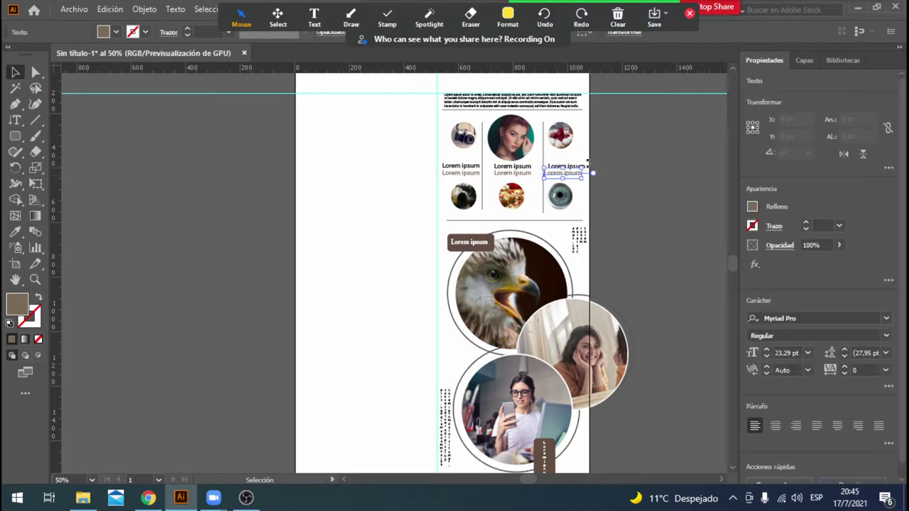
{"action": "left_click", "coordinate": [509, 181]}
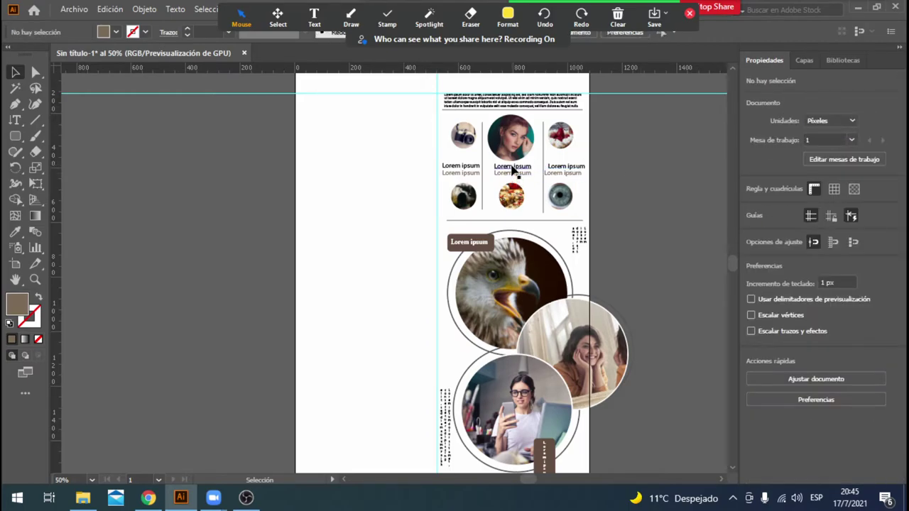
Select the left column's tan subtitle and nudge it slightly right.
{"action": "left_click", "coordinate": [512, 169]}
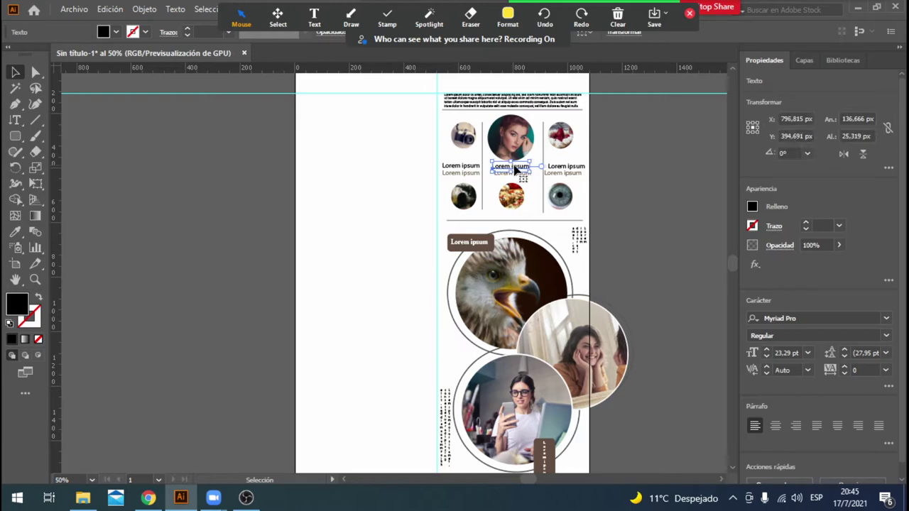
{"action": "left_click", "coordinate": [519, 178]}
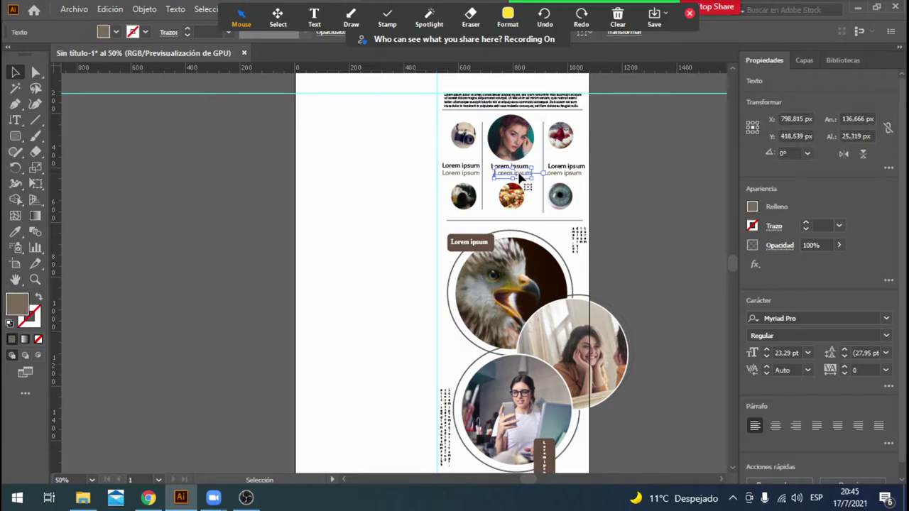
{"action": "left_click", "coordinate": [460, 167]}
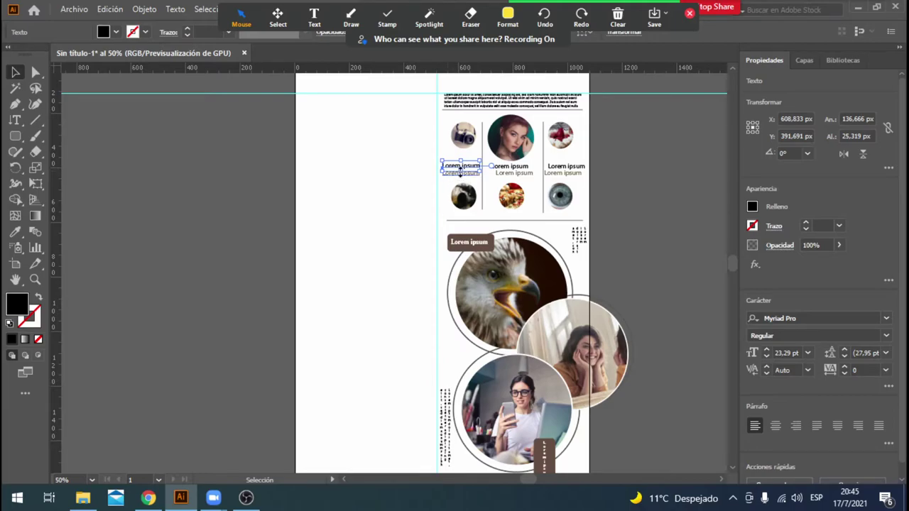
{"action": "left_click", "coordinate": [449, 178]}
{"action": "left_click", "coordinate": [441, 181]}
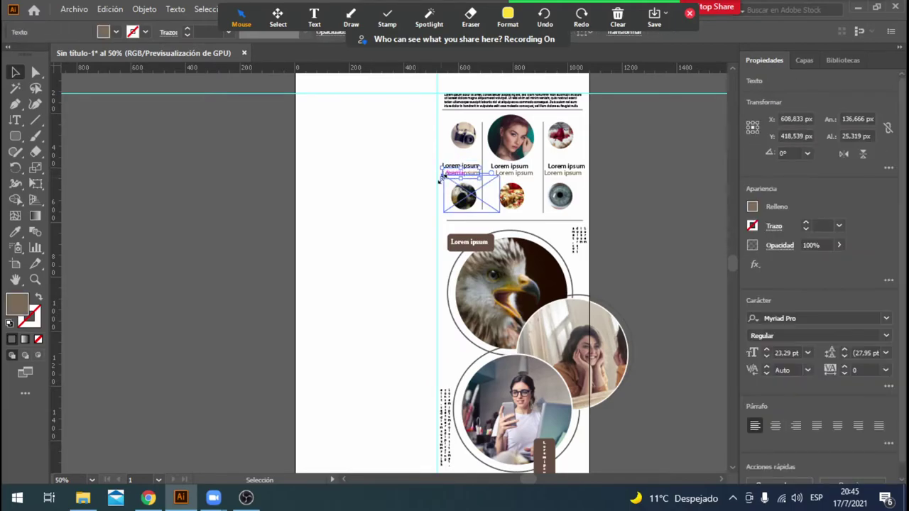
{"action": "left_click", "coordinate": [411, 181]}
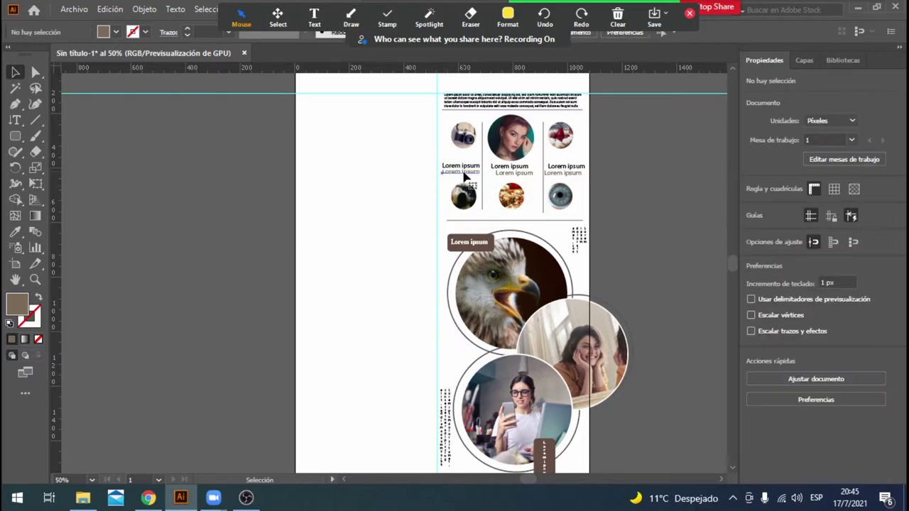
{"action": "left_click", "coordinate": [463, 172]}
{"action": "left_click_drag", "start_coordinate": [440, 172], "coordinate": [449, 174]}
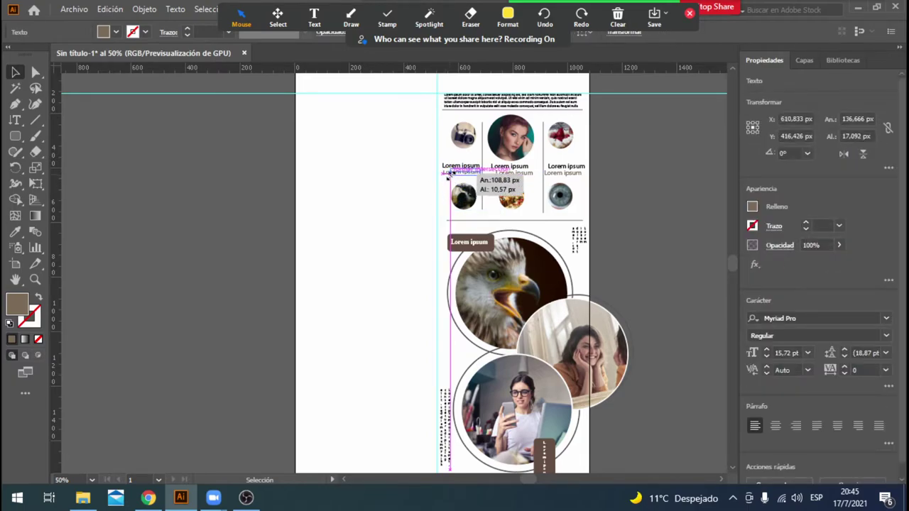
Resize the left subtitle with its bounding-box handles to fit beneath its caption.
{"action": "left_click", "coordinate": [449, 178]}
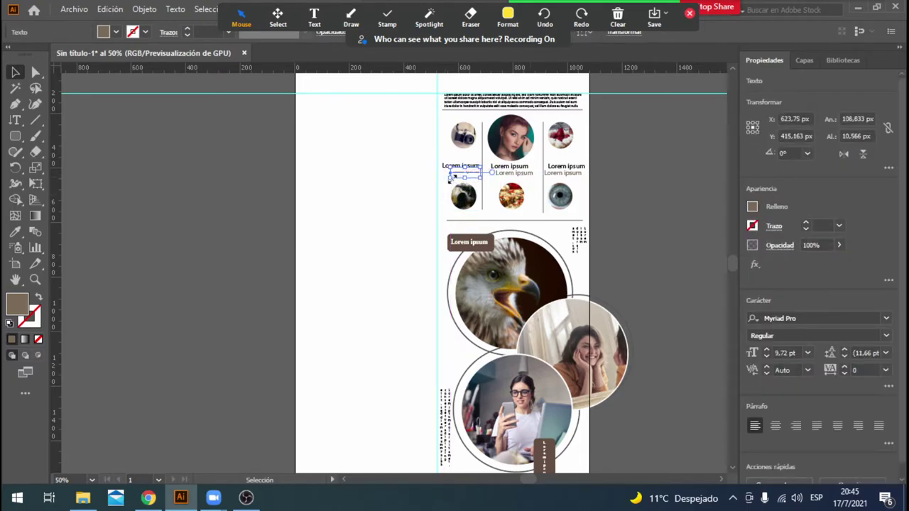
{"action": "left_click_drag", "start_coordinate": [449, 178], "coordinate": [445, 179]}
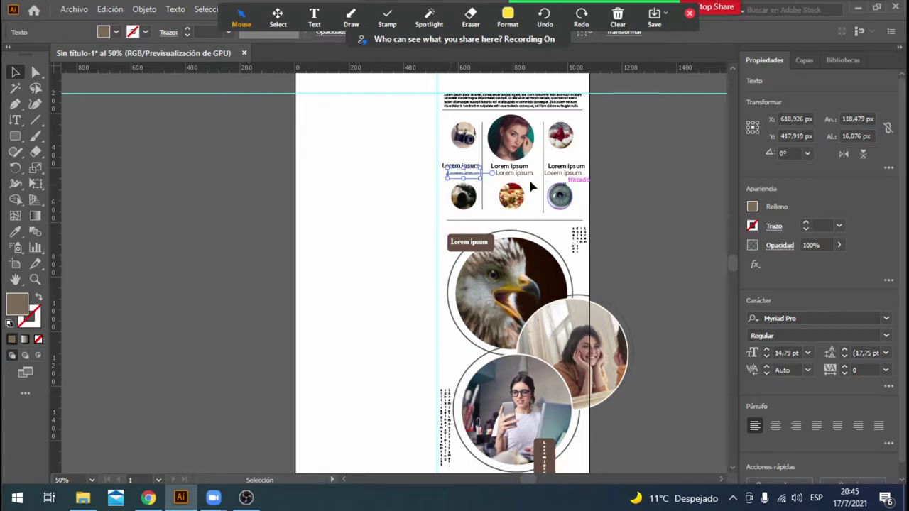
{"action": "left_click_drag", "start_coordinate": [445, 178], "coordinate": [442, 176]}
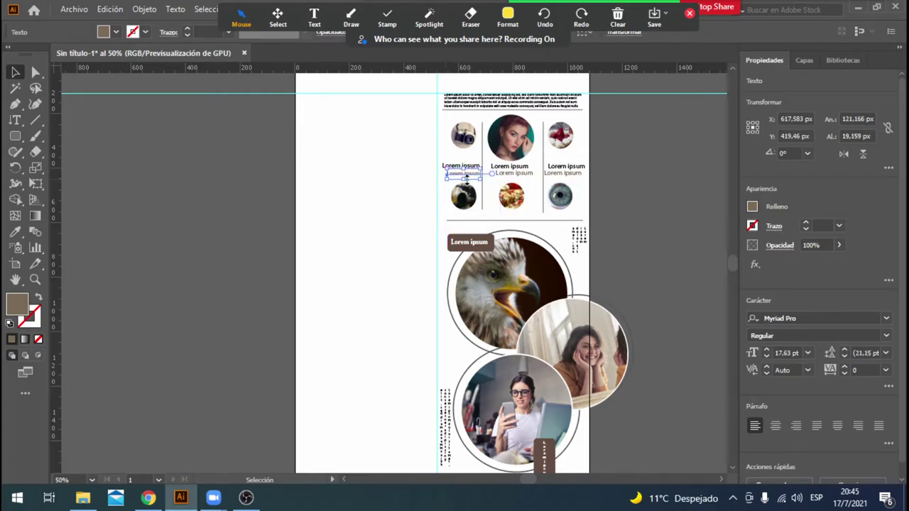
{"action": "left_click", "coordinate": [651, 174]}
{"action": "left_click", "coordinate": [459, 169]}
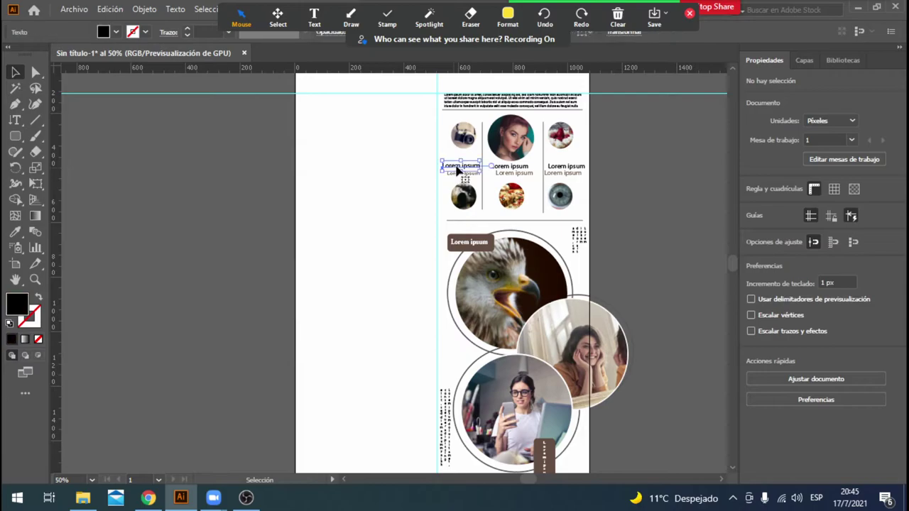
{"action": "left_click", "coordinate": [606, 134]}
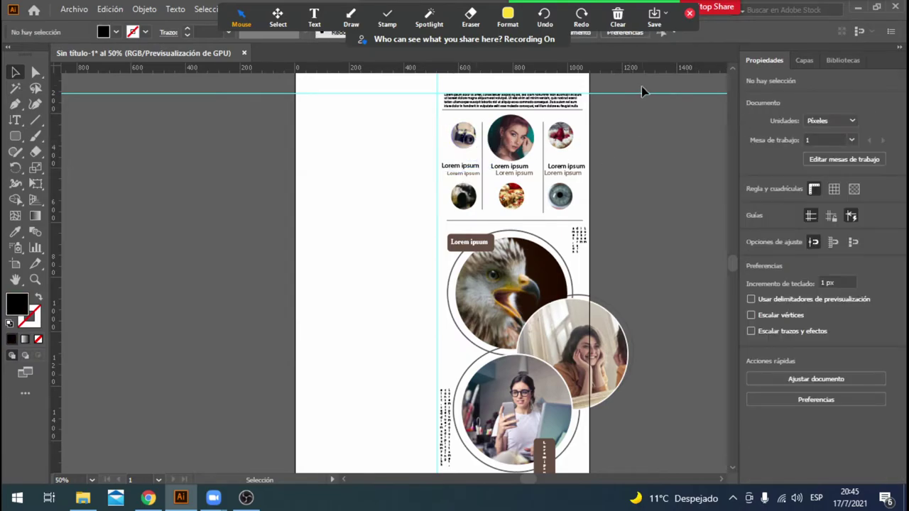
{"action": "mouse_move", "coordinate": [642, 94]}
{"action": "left_mouse_down"}
{"action": "mouse_move", "coordinate": [643, 228]}
{"action": "mouse_move", "coordinate": [646, 99]}
{"action": "left_mouse_up"}
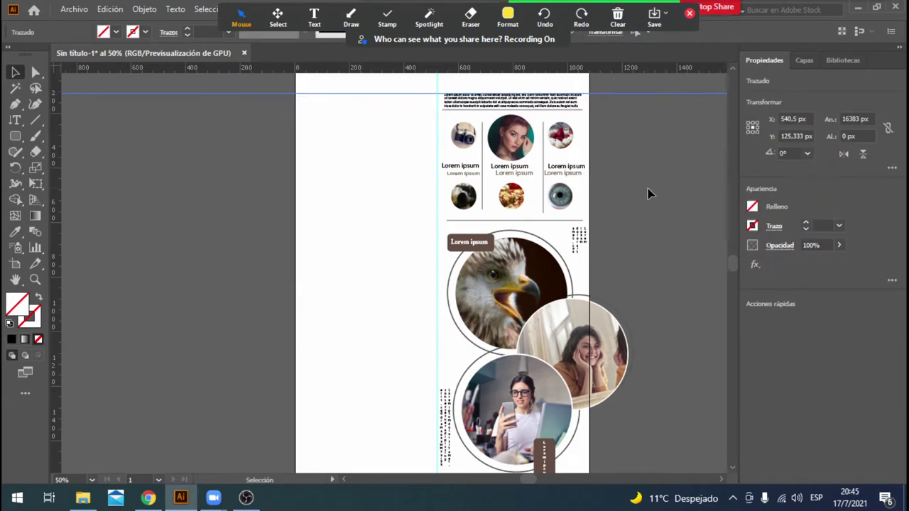
{"action": "scroll", "coordinate": [621, 183], "scroll_direction": "down", "scroll_amount": 1}
{"action": "scroll", "coordinate": [621, 181], "scroll_direction": "down", "scroll_amount": 1}
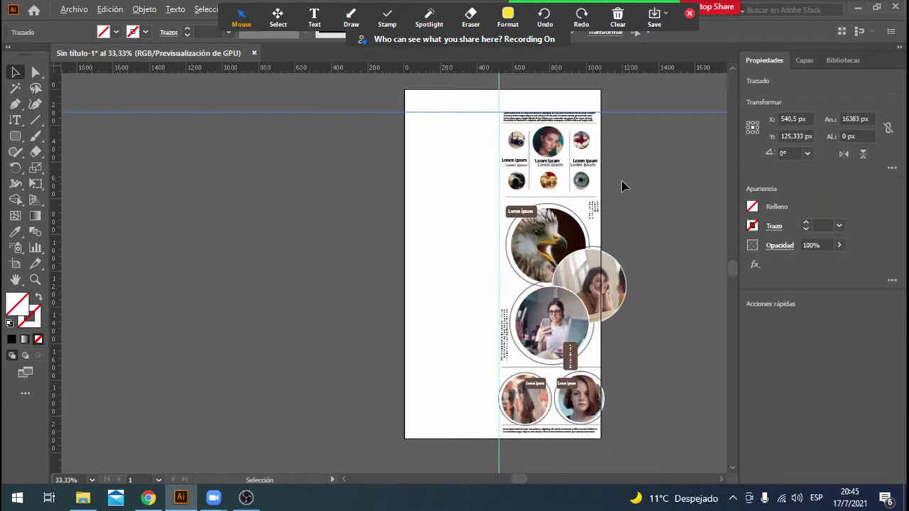
{"action": "scroll", "coordinate": [661, 232], "scroll_direction": "up", "scroll_amount": 1}
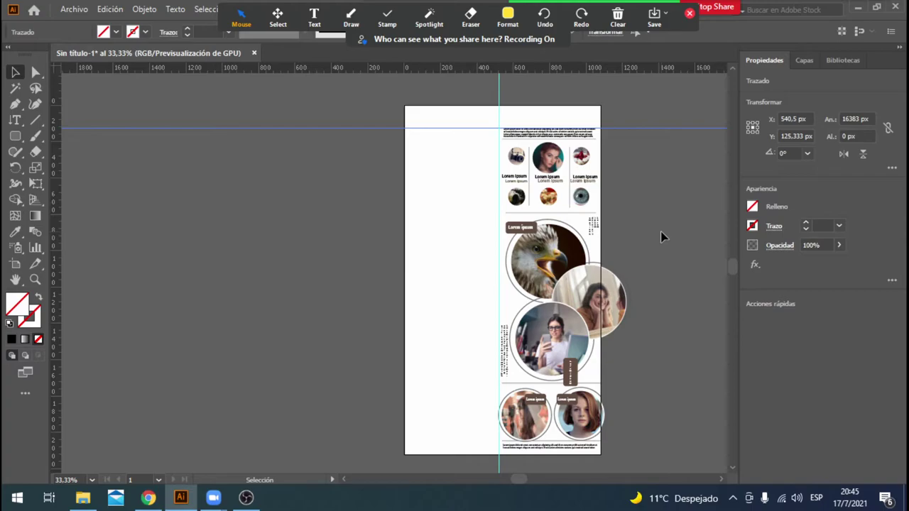
{"action": "scroll", "coordinate": [661, 236], "scroll_direction": "up", "scroll_amount": 1}
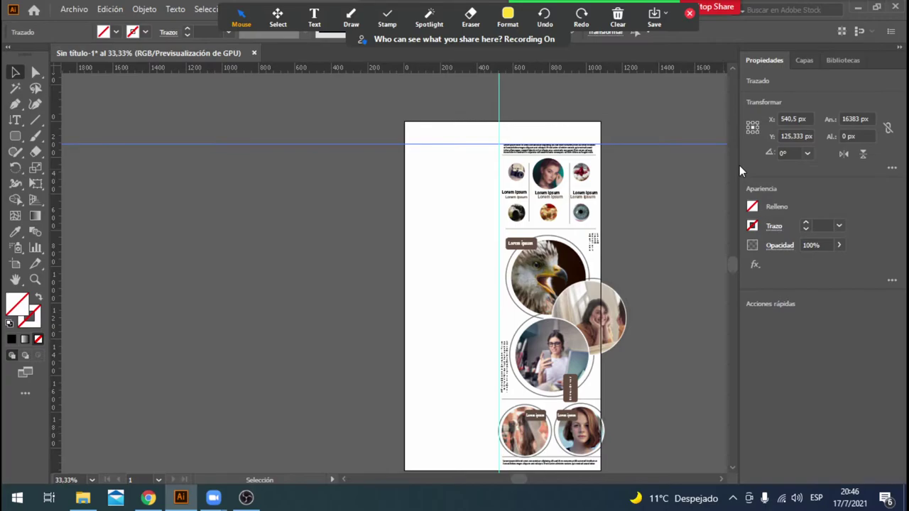
Show the Layers list, select the label rectangles, and try a green fill.
{"action": "left_click", "coordinate": [809, 61]}
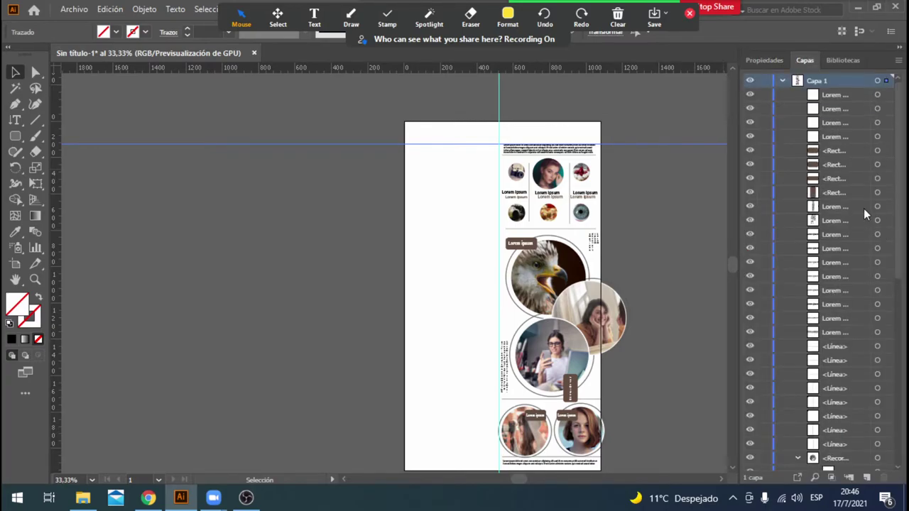
{"action": "left_click", "coordinate": [829, 150]}
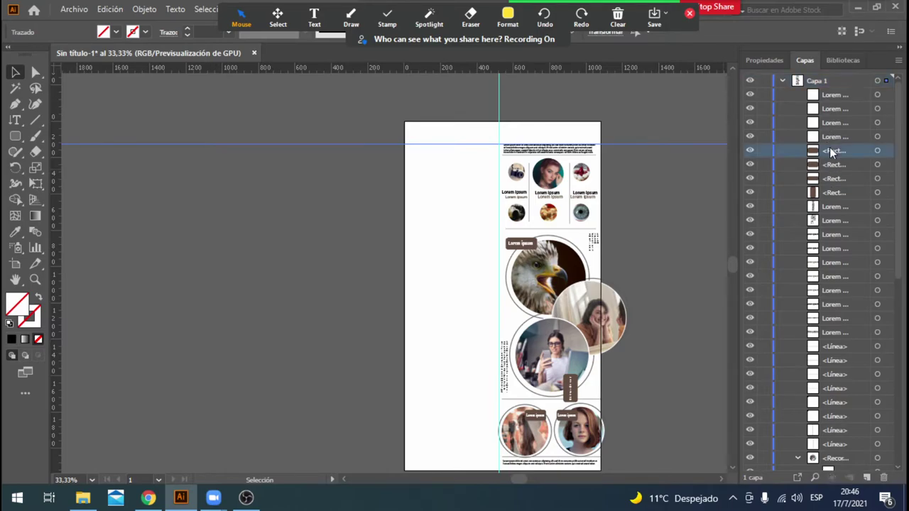
{"action": "left_click", "coordinate": [836, 194], "text": "shift"}
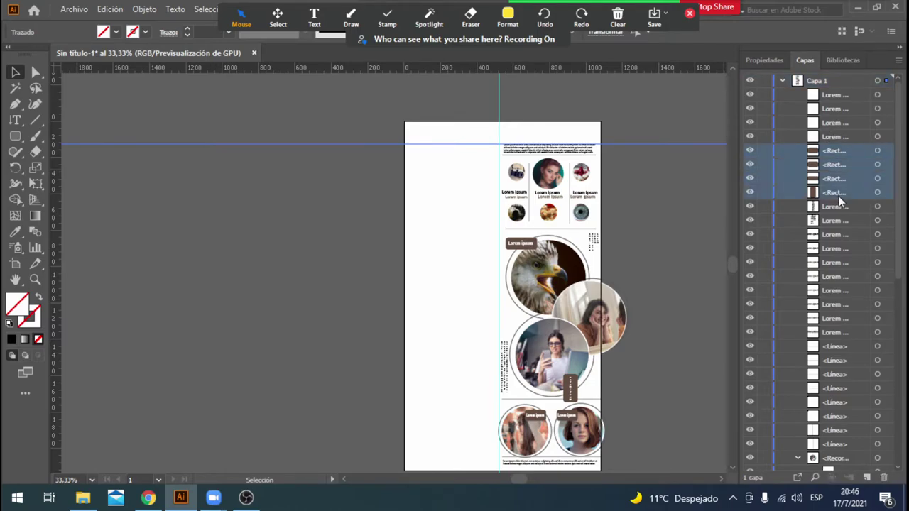
{"action": "left_click", "coordinate": [116, 33]}
{"action": "left_click", "coordinate": [67, 55]}
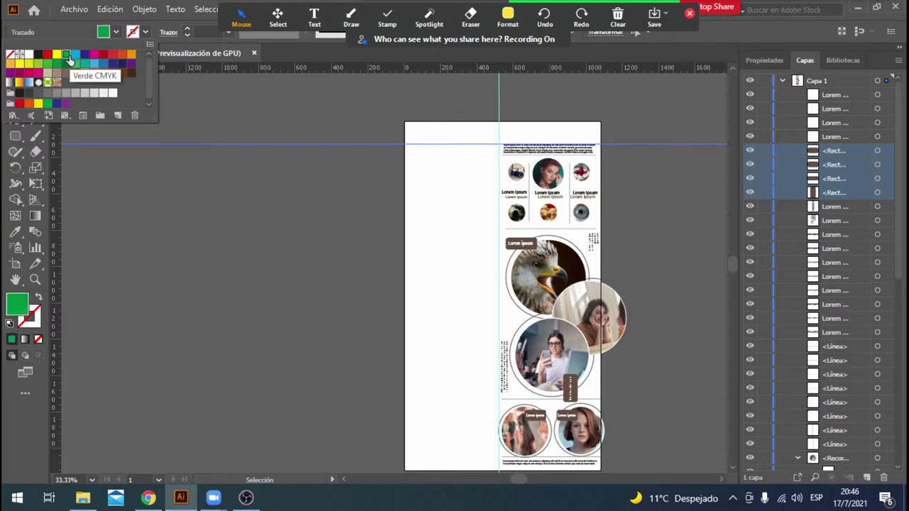
{"action": "left_click", "coordinate": [878, 179]}
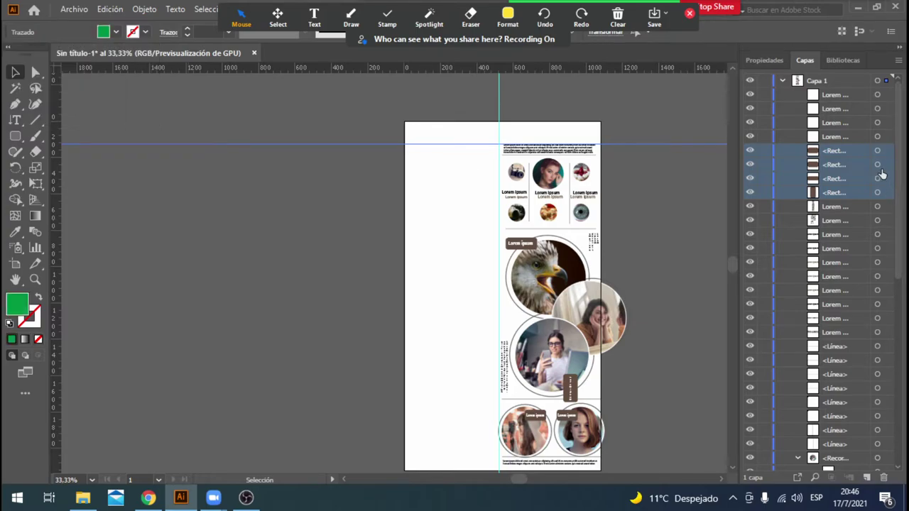
Target the four label rectangles in Layers and fill them Verde CMYK green.
{"action": "left_click", "coordinate": [877, 151]}
{"action": "left_click", "coordinate": [877, 178], "text": "shift"}
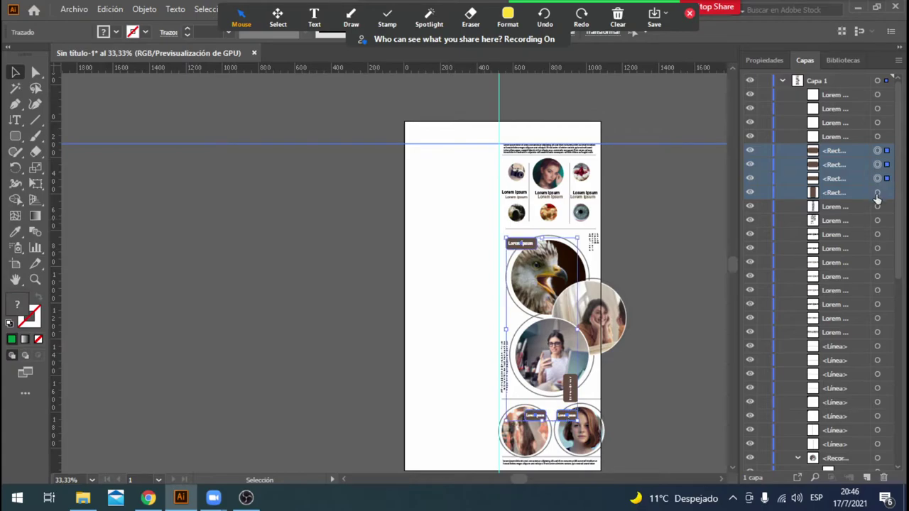
{"action": "left_click", "coordinate": [876, 192], "text": "shift"}
{"action": "left_click", "coordinate": [116, 32]}
{"action": "left_click", "coordinate": [57, 65]}
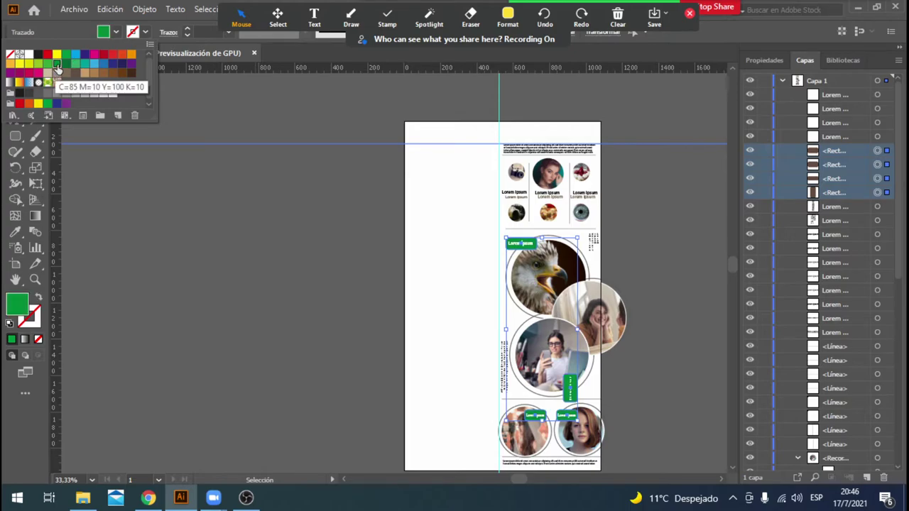
{"action": "left_click", "coordinate": [288, 225]}
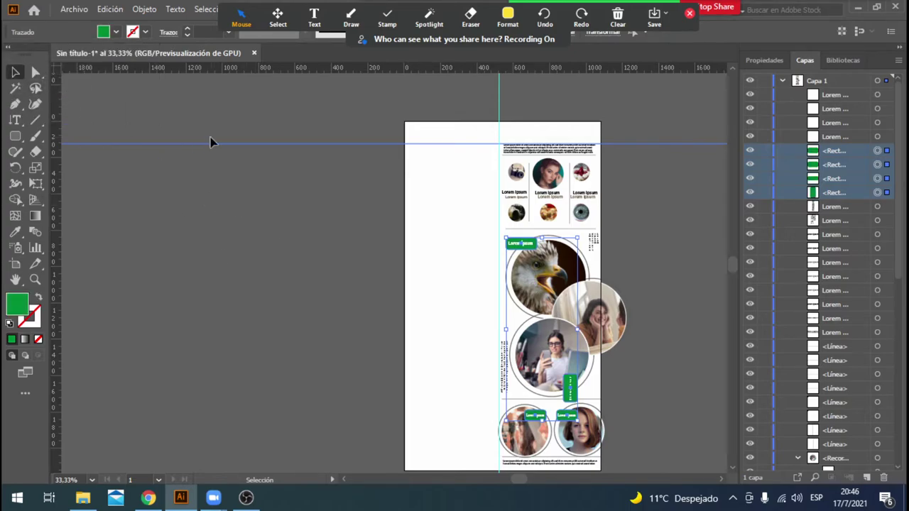
Undo the green fill so the label tags return to brown, and deselect.
{"action": "left_click", "coordinate": [237, 262]}
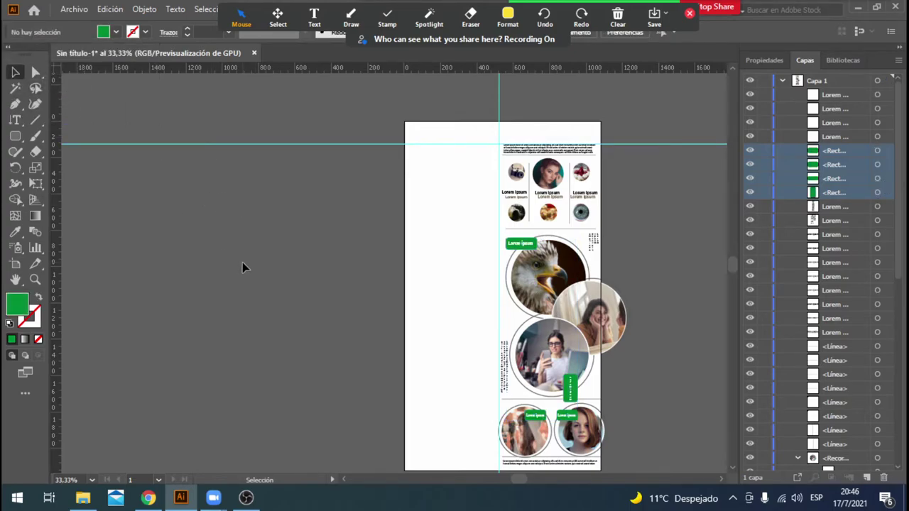
{"action": "key", "text": "a"}
{"action": "key", "text": "ctrl+z"}
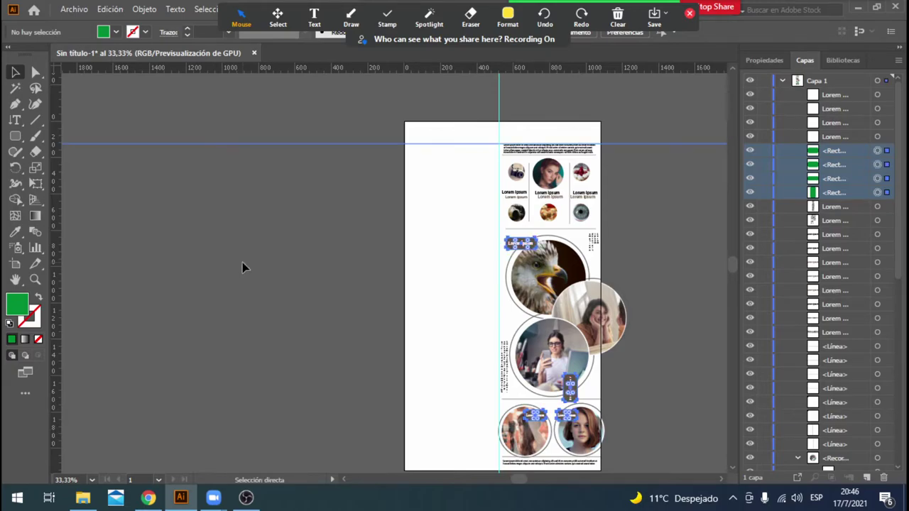
{"action": "left_click", "coordinate": [664, 253]}
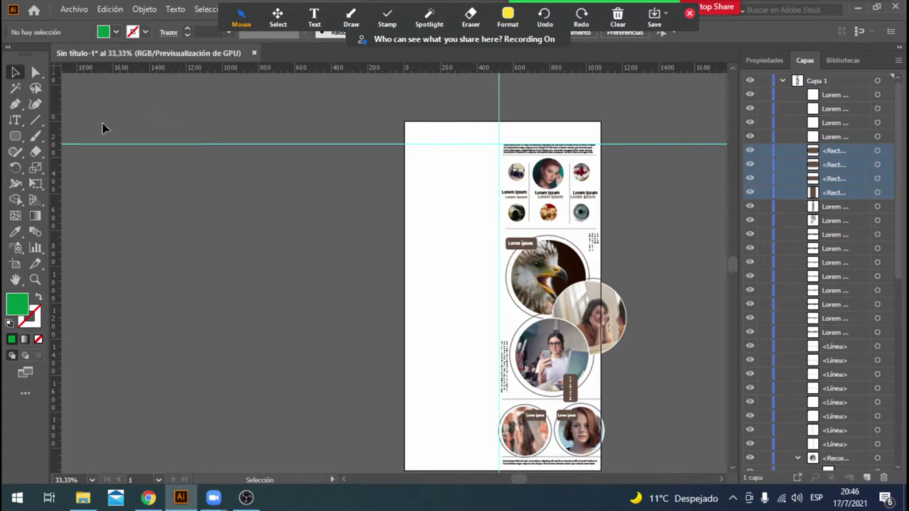
Draw a star with radii 25 and 50 px, then scale it into a large badge.
{"action": "left_click", "coordinate": [20, 139]}
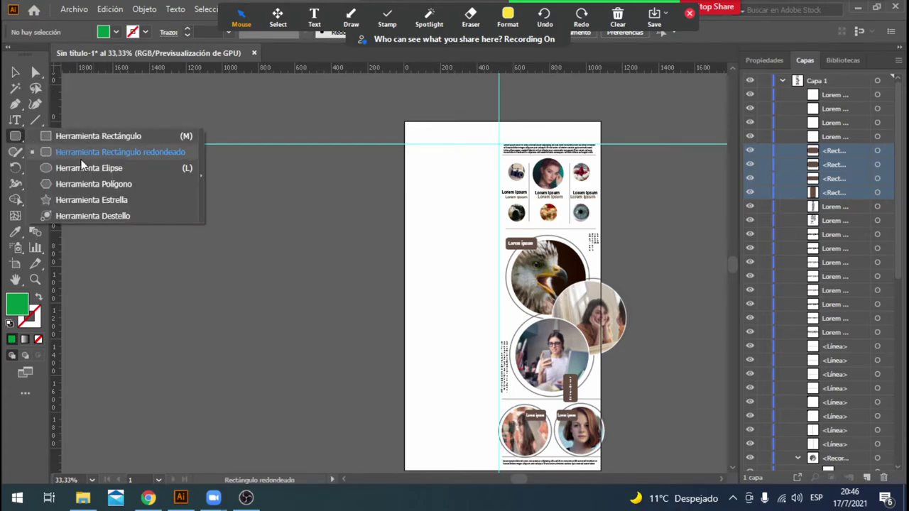
{"action": "left_click", "coordinate": [92, 200]}
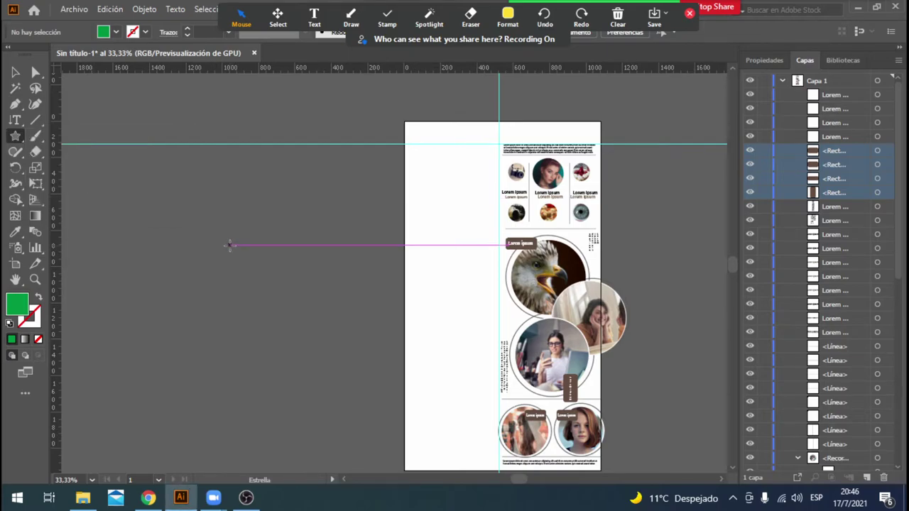
{"action": "left_click", "coordinate": [229, 244]}
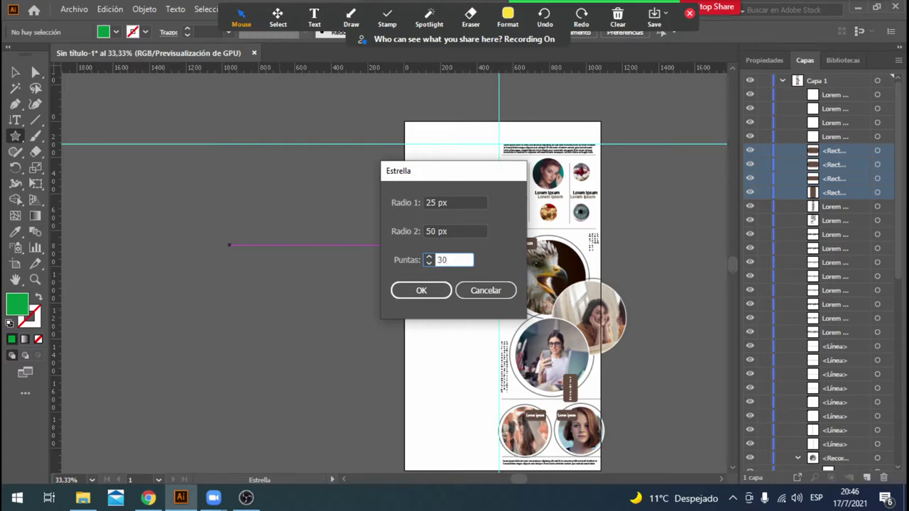
{"action": "left_click", "coordinate": [444, 231]}
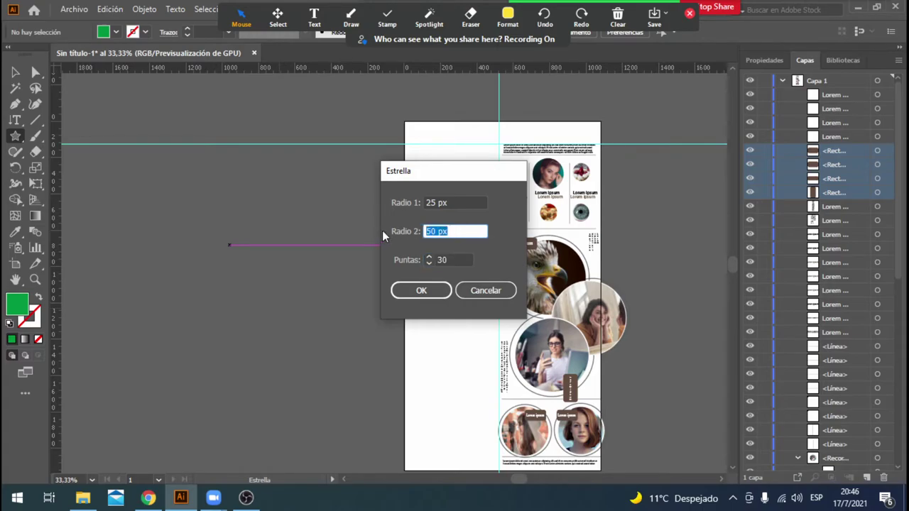
{"action": "type", "text": "50"}
{"action": "key", "text": "Return"}
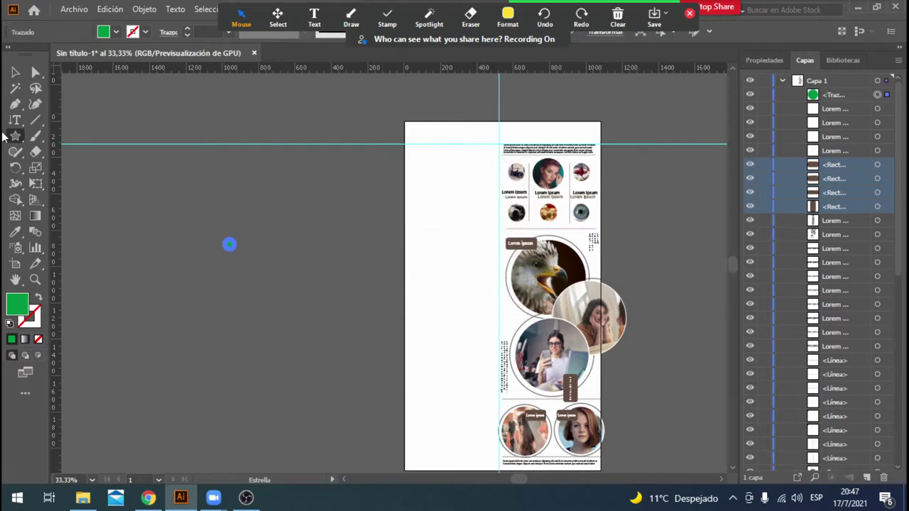
{"action": "key", "text": "v"}
{"action": "mouse_move", "coordinate": [232, 248]}
{"action": "left_mouse_down"}
{"action": "mouse_move", "coordinate": [298, 343]}
{"action": "mouse_move", "coordinate": [410, 429]}
{"action": "left_mouse_up"}
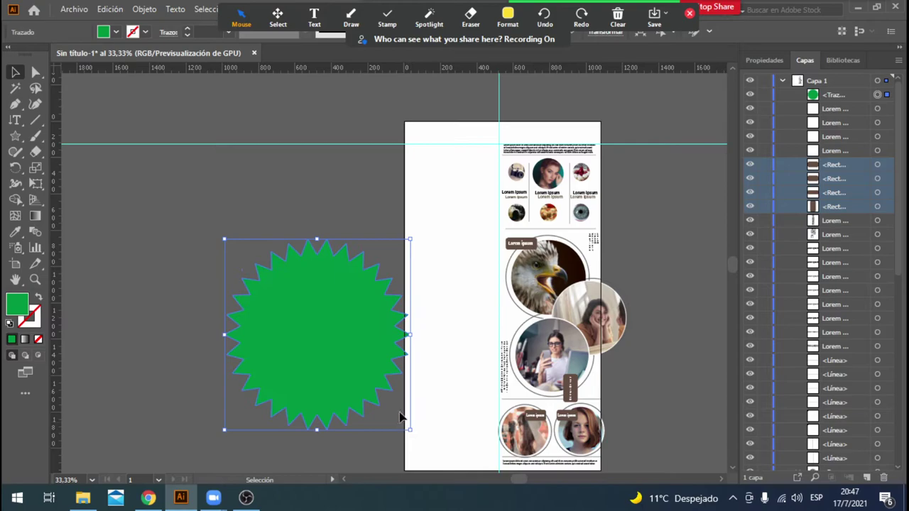
Draw a second, tiny star with its second radius set to 5 px.
{"action": "left_click", "coordinate": [24, 138]}
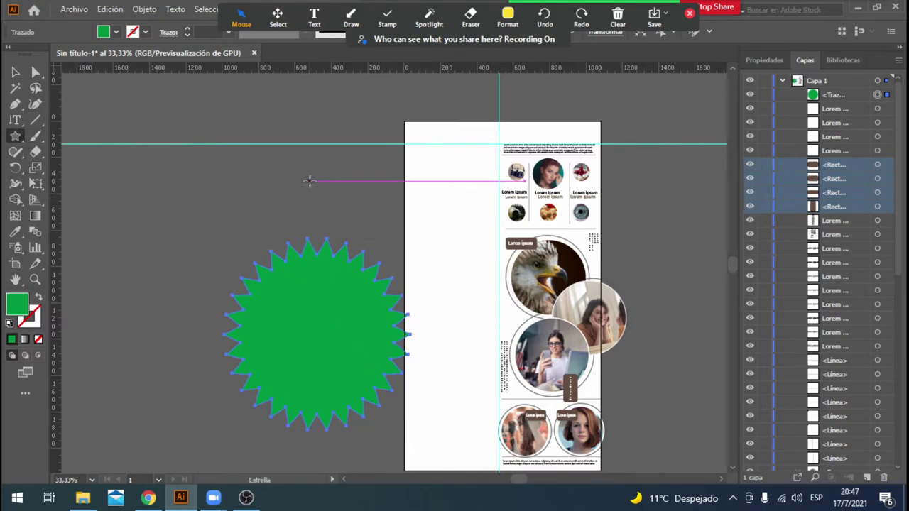
{"action": "left_click", "coordinate": [309, 181]}
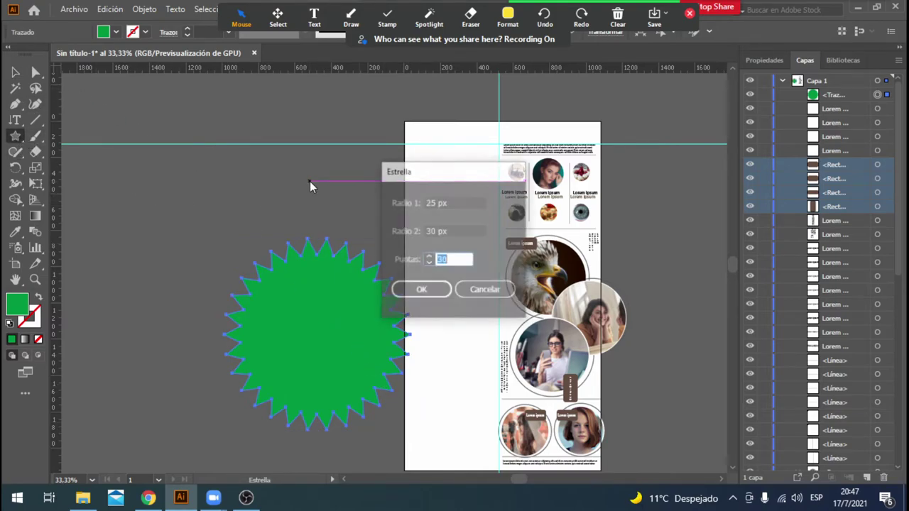
{"action": "left_click", "coordinate": [460, 230]}
{"action": "left_click_drag", "start_coordinate": [467, 231], "coordinate": [403, 231]}
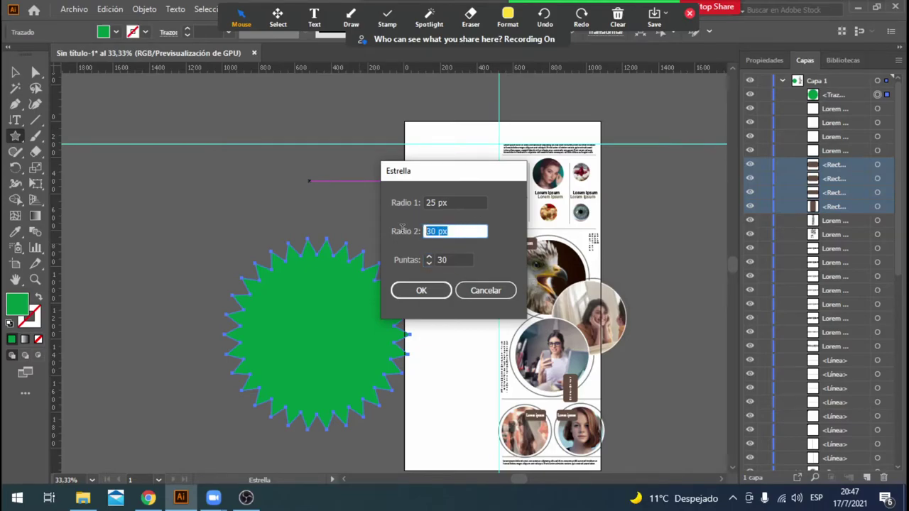
{"action": "type", "text": "50"}
{"action": "key", "text": "Return"}
{"action": "left_click", "coordinate": [14, 73]}
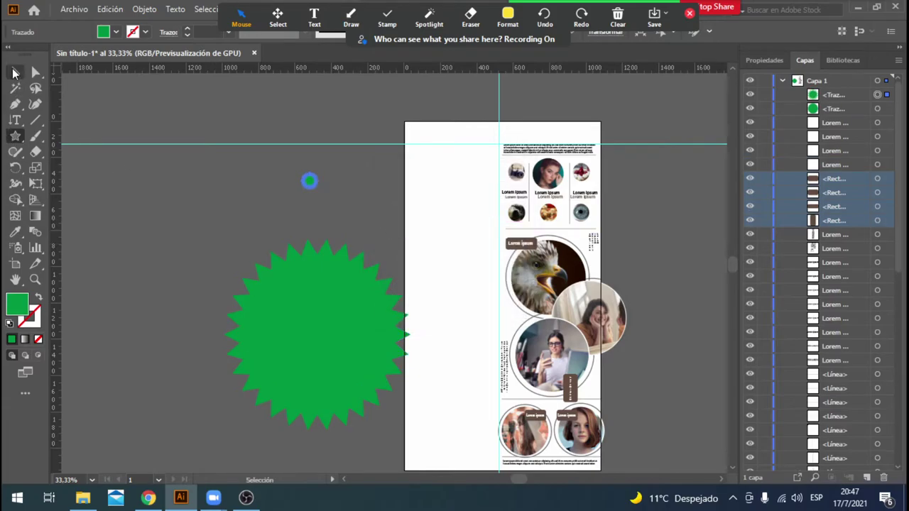
Delete the enlarged spiky star and draw another star with a new points value.
{"action": "left_click_drag", "start_coordinate": [316, 188], "coordinate": [441, 328]}
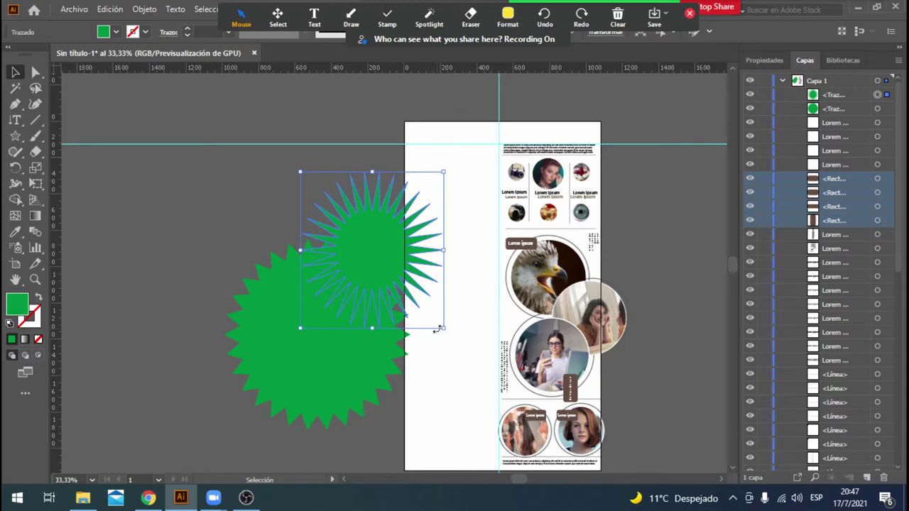
{"action": "key", "text": "Delete"}
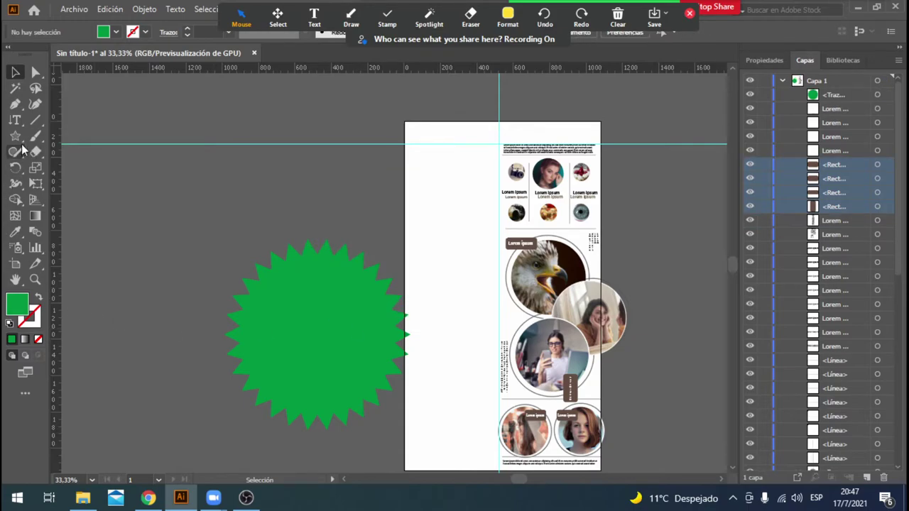
{"action": "left_click", "coordinate": [19, 137]}
{"action": "left_click_drag", "start_coordinate": [21, 137], "coordinate": [95, 198]}
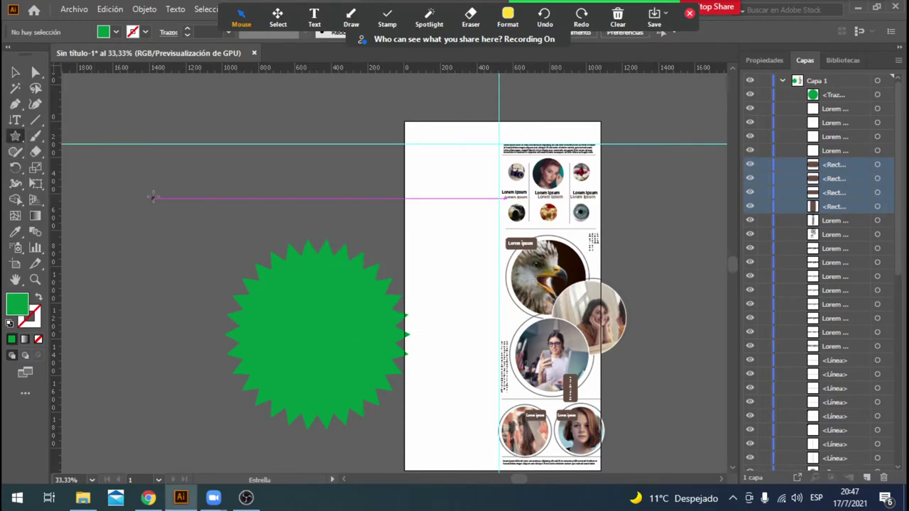
{"action": "left_click", "coordinate": [153, 197]}
{"action": "key", "text": "shift+Tab"}
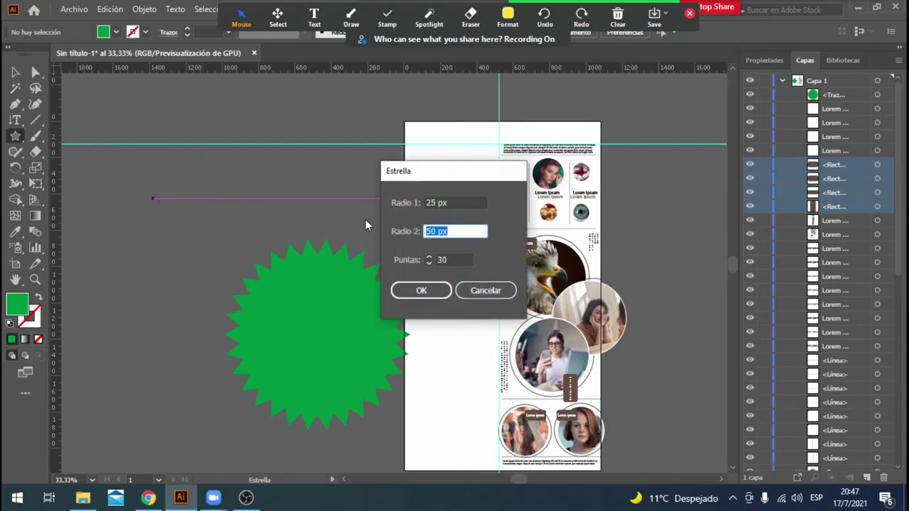
{"action": "key", "text": "Tab"}
{"action": "type", "text": "5"}
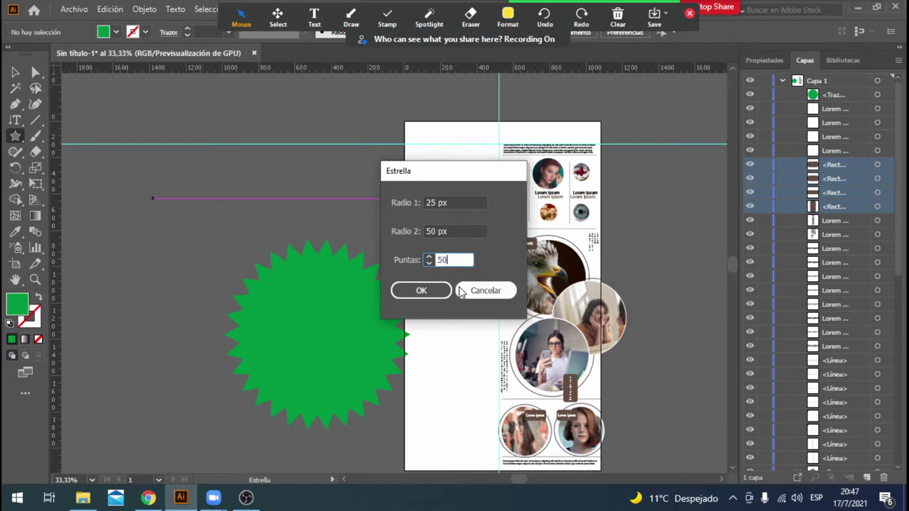
{"action": "left_click", "coordinate": [419, 290]}
{"action": "left_click", "coordinate": [15, 72]}
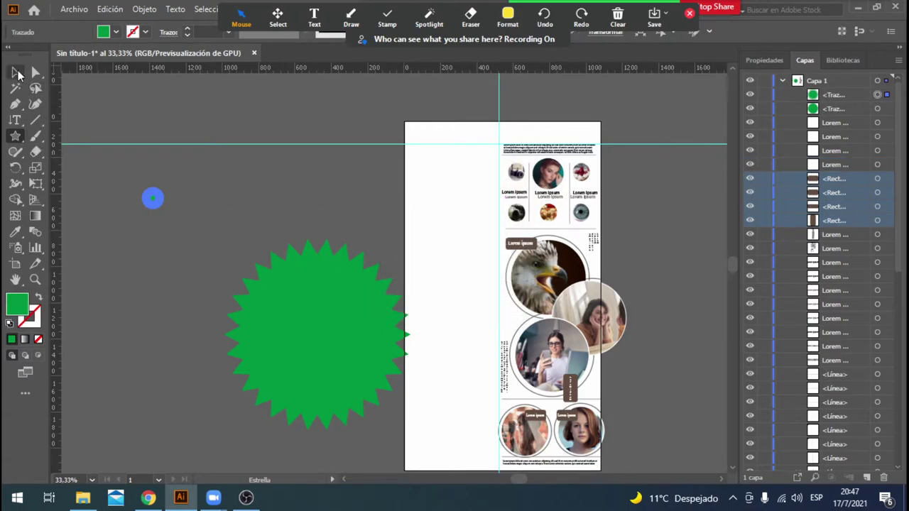
Delete that star too and draw a tiny star with radius values 2 and 25.
{"action": "left_click_drag", "start_coordinate": [164, 213], "coordinate": [298, 337]}
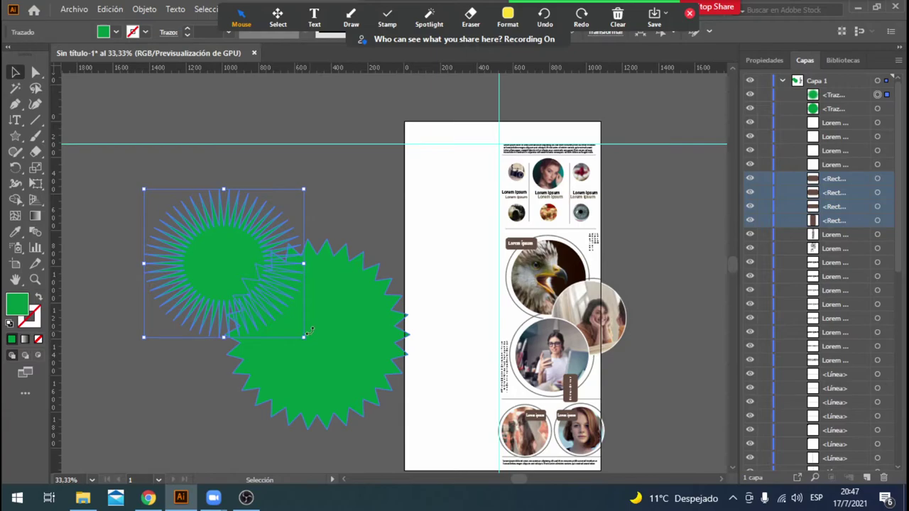
{"action": "key", "text": "Delete"}
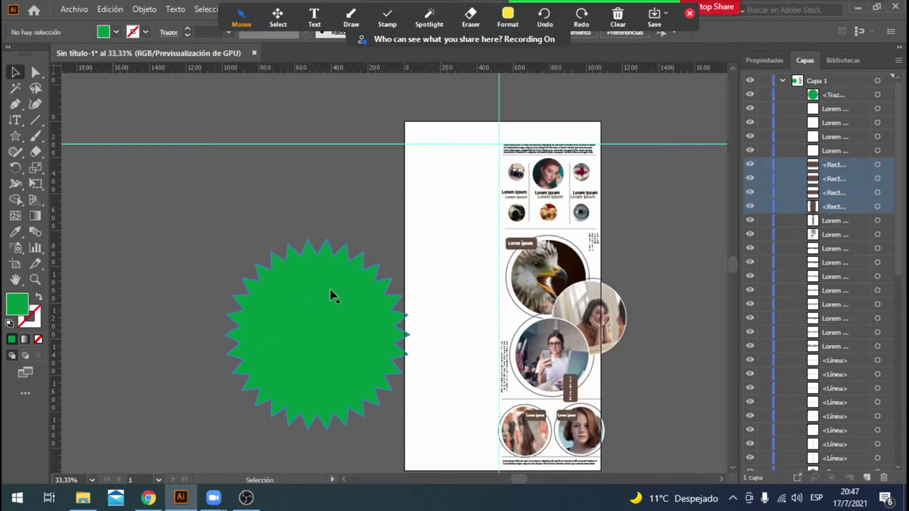
{"action": "left_click", "coordinate": [15, 136]}
{"action": "left_click", "coordinate": [215, 193]}
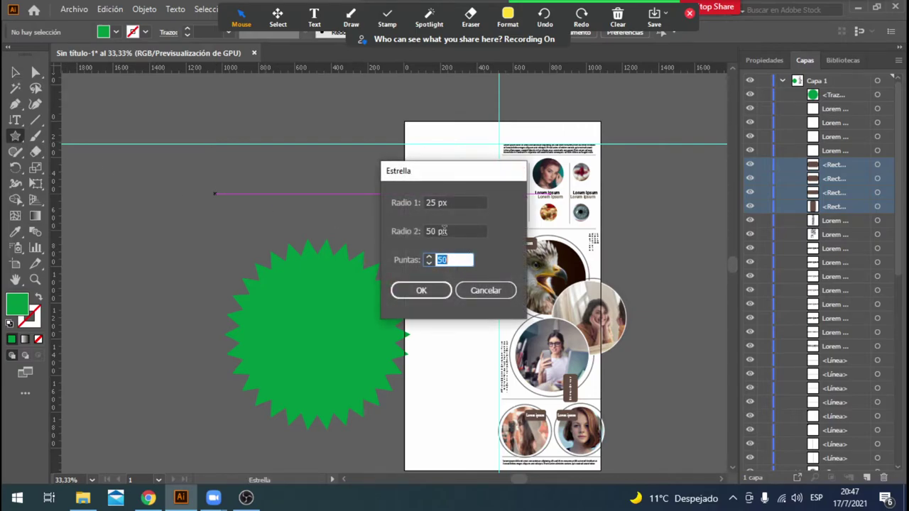
{"action": "type", "text": "2"}
{"action": "left_click", "coordinate": [453, 231]}
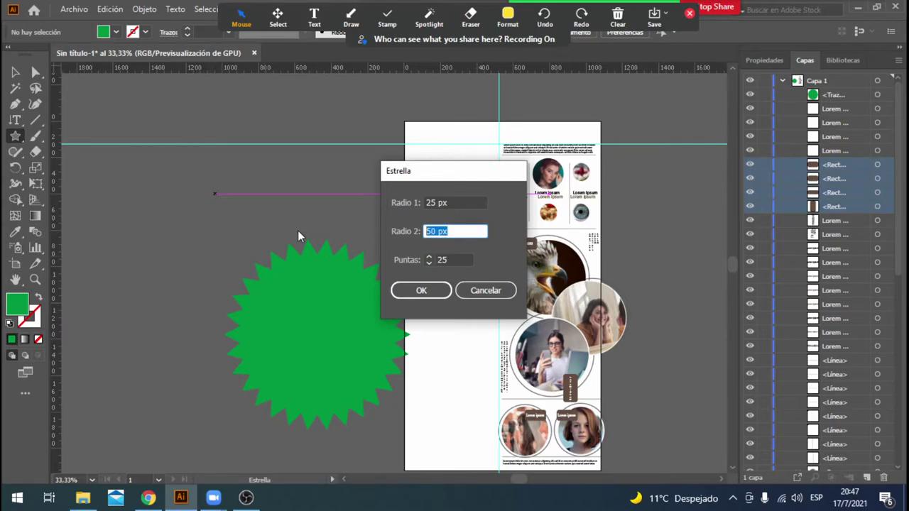
{"action": "type", "text": "25"}
{"action": "key", "text": "Return"}
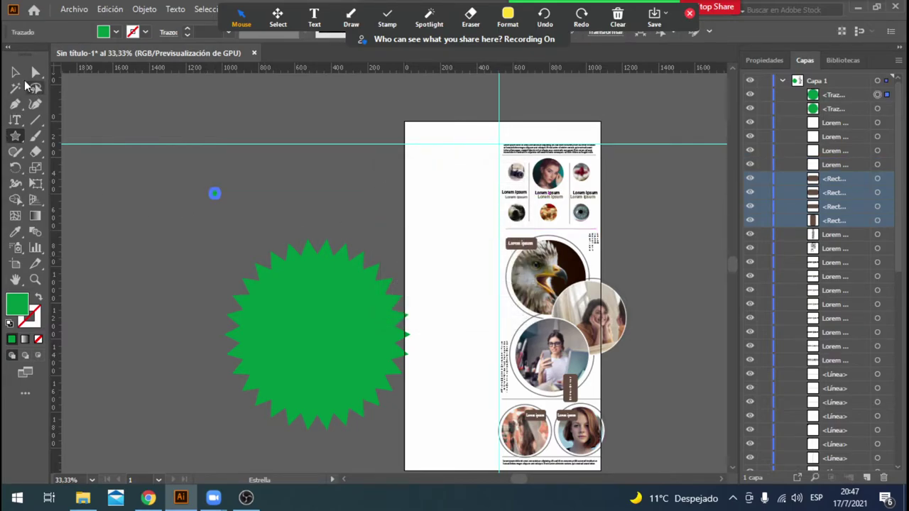
Scale the small star up to about 690 px, move it to the guide, then delete it.
{"action": "left_click", "coordinate": [14, 73]}
{"action": "left_click_drag", "start_coordinate": [217, 196], "coordinate": [358, 336]}
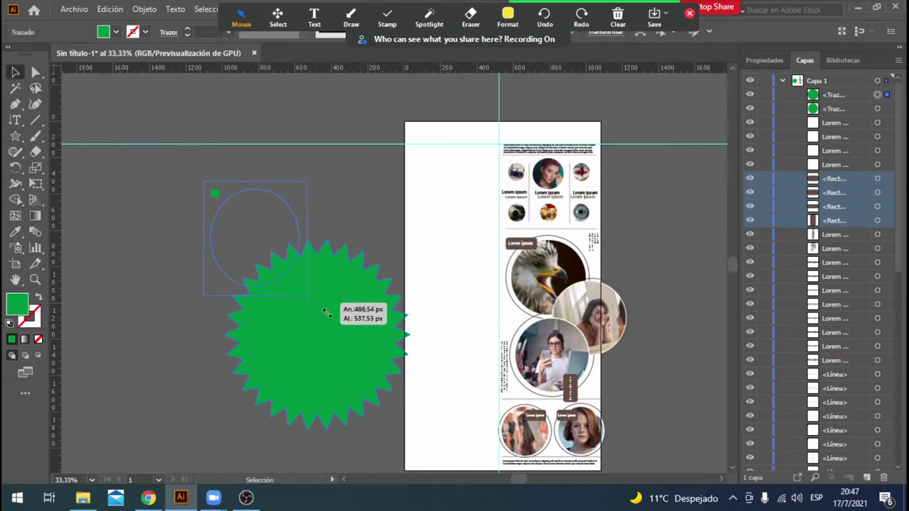
{"action": "left_click_drag", "start_coordinate": [270, 225], "coordinate": [175, 180]}
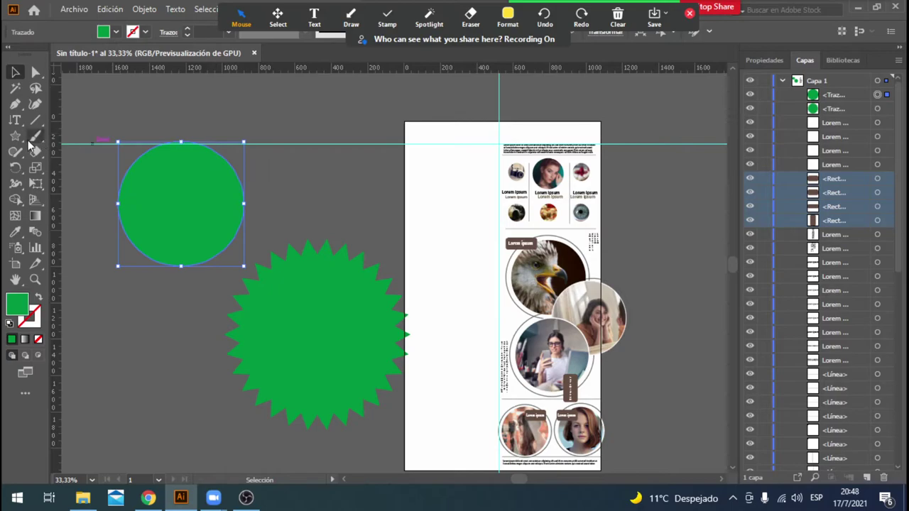
{"action": "key", "text": "Delete"}
Draw a test star with second radius 10 px, enlarge it, then delete it.
{"action": "left_click", "coordinate": [15, 135]}
{"action": "left_click", "coordinate": [174, 199]}
{"action": "left_click_drag", "start_coordinate": [458, 230], "coordinate": [387, 230]}
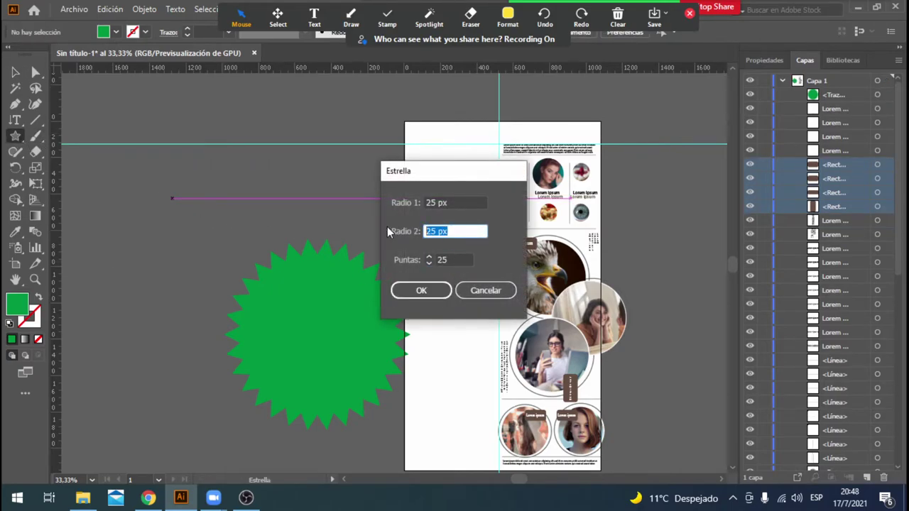
{"action": "type", "text": "10"}
{"action": "key", "text": "Return"}
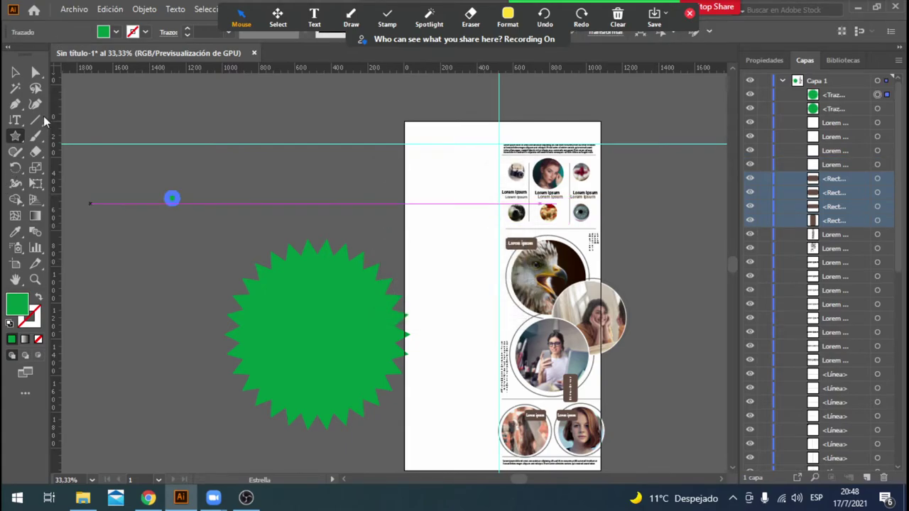
{"action": "left_click", "coordinate": [14, 72]}
{"action": "left_click_drag", "start_coordinate": [179, 205], "coordinate": [269, 304]}
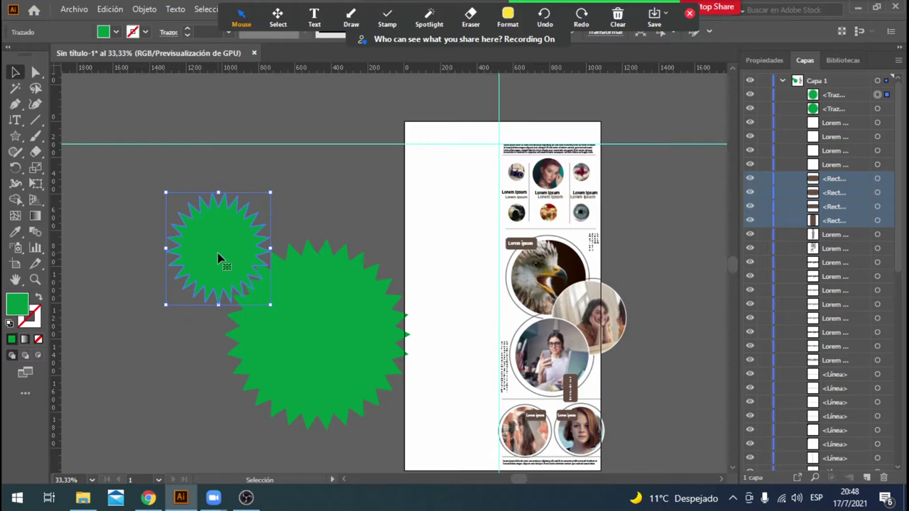
{"action": "key", "text": "Delete"}
Draw a star with values 30 and 18, scale it to about 720 px, and place it up-left.
{"action": "left_click", "coordinate": [278, 310]}
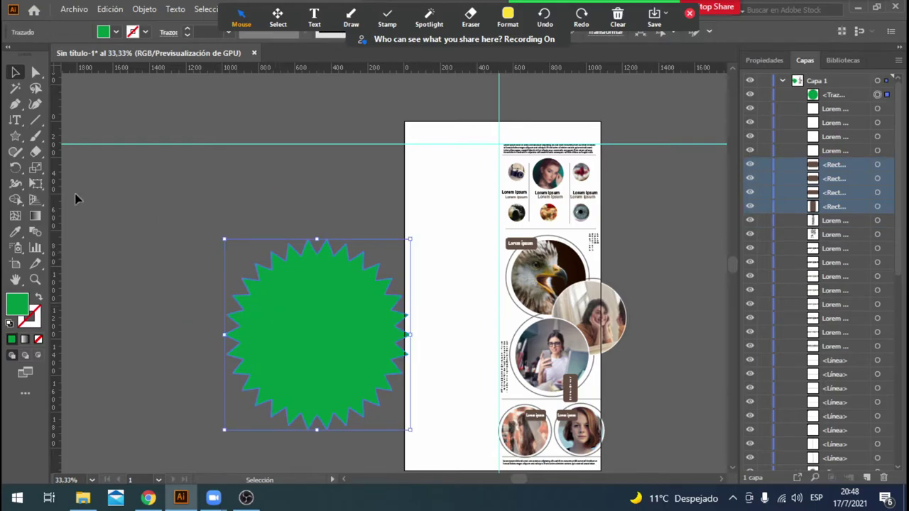
{"action": "left_click", "coordinate": [16, 136]}
{"action": "left_click", "coordinate": [183, 204]}
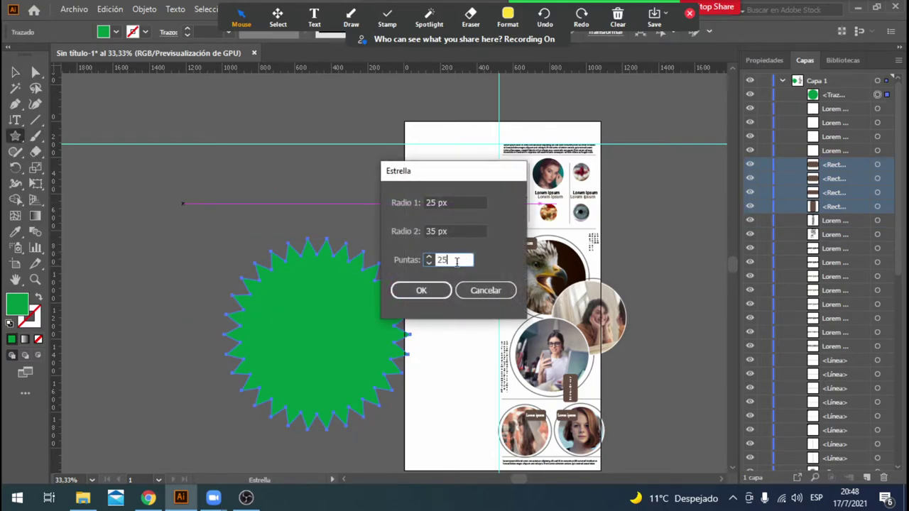
{"action": "type", "text": "30"}
{"action": "left_click", "coordinate": [459, 232]}
{"action": "key", "text": "Tab"}
{"action": "left_click_drag", "start_coordinate": [471, 231], "coordinate": [382, 232]}
{"action": "type", "text": "18"}
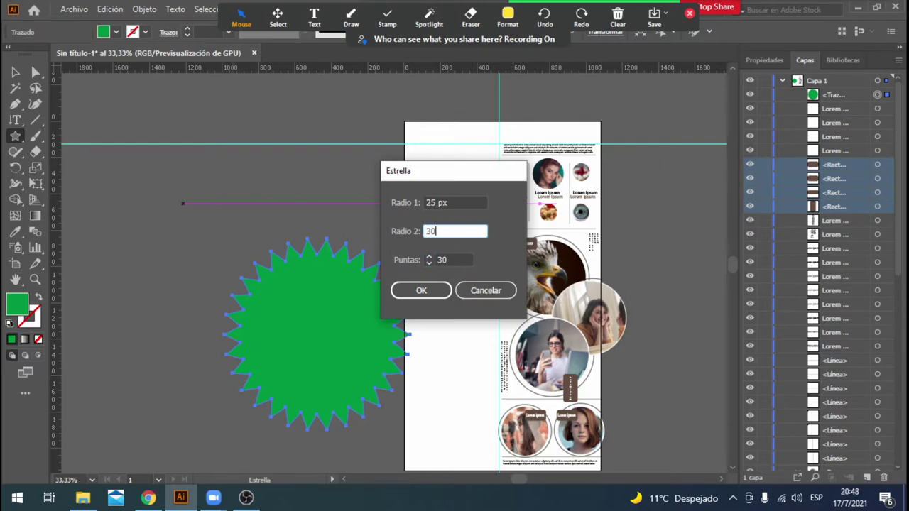
{"action": "key", "text": "Return"}
{"action": "left_click", "coordinate": [15, 73]}
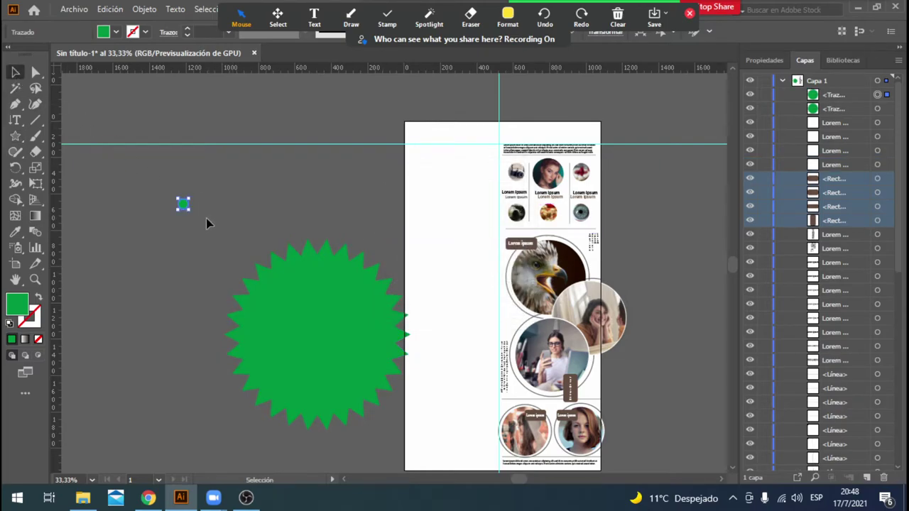
{"action": "left_click_drag", "start_coordinate": [186, 208], "coordinate": [310, 339]}
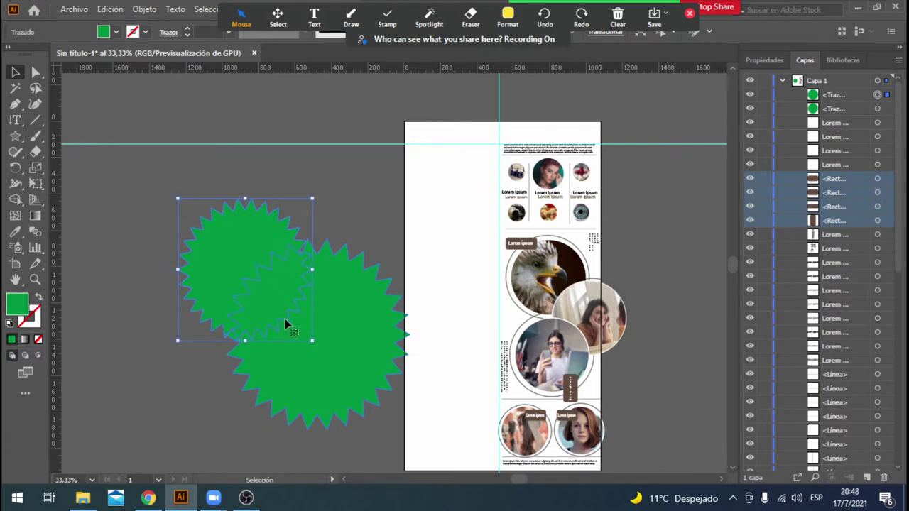
{"action": "left_click_drag", "start_coordinate": [208, 278], "coordinate": [187, 262]}
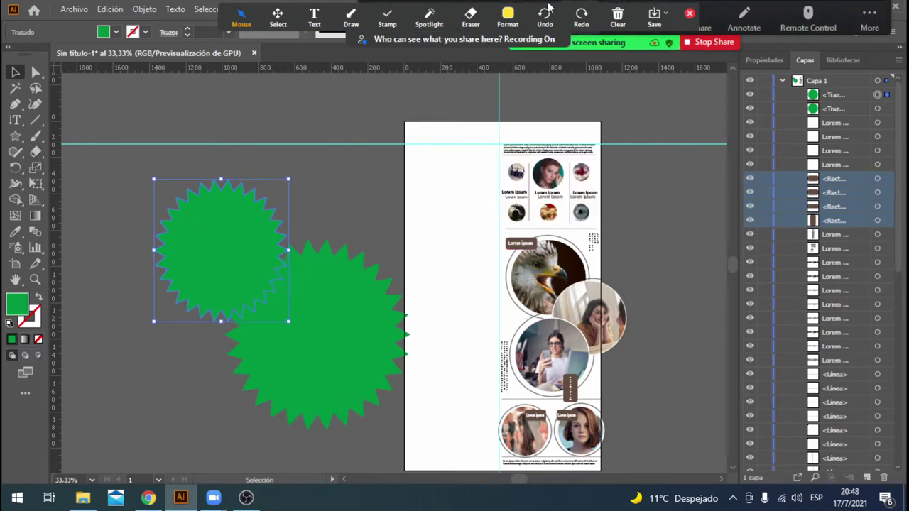
Nudge the new star into place and delete the larger original star.
{"action": "left_click", "coordinate": [508, 16]}
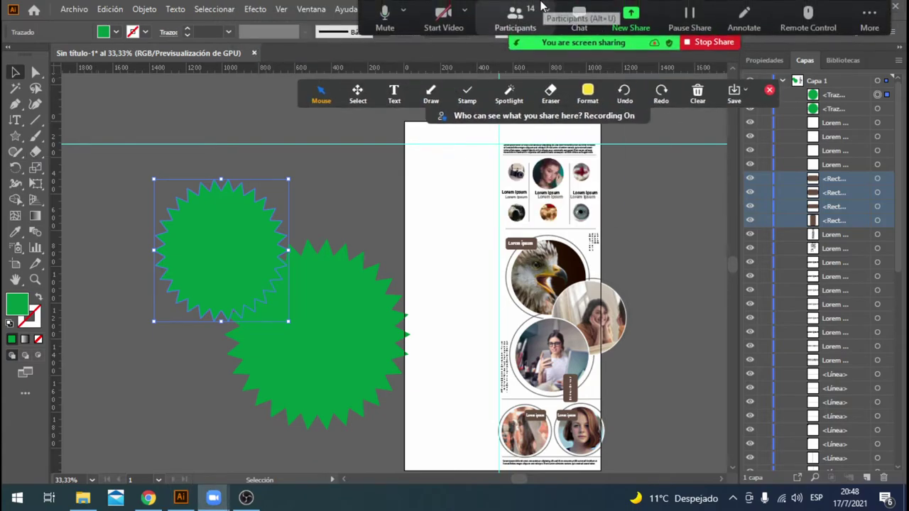
{"action": "mouse_move", "coordinate": [271, 254]}
{"action": "left_mouse_down"}
{"action": "mouse_move", "coordinate": [304, 264]}
{"action": "mouse_move", "coordinate": [201, 251]}
{"action": "left_mouse_up"}
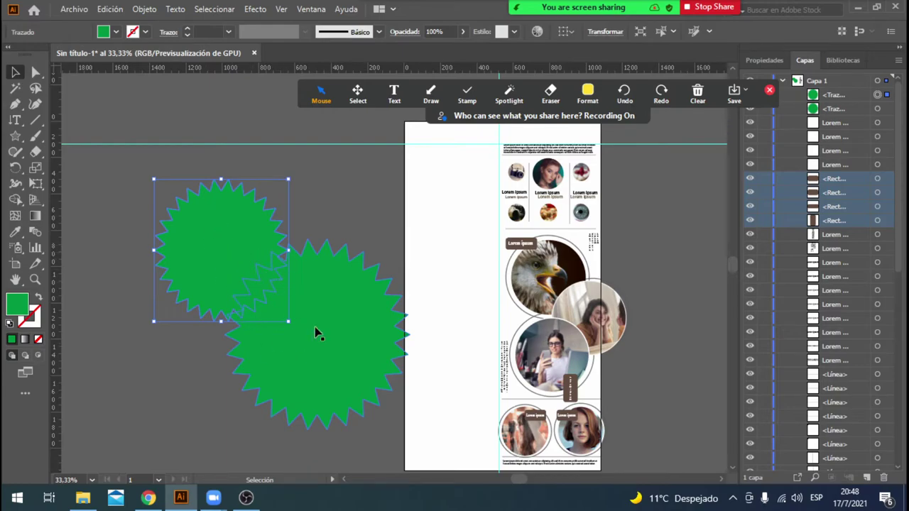
{"action": "left_click", "coordinate": [342, 370]}
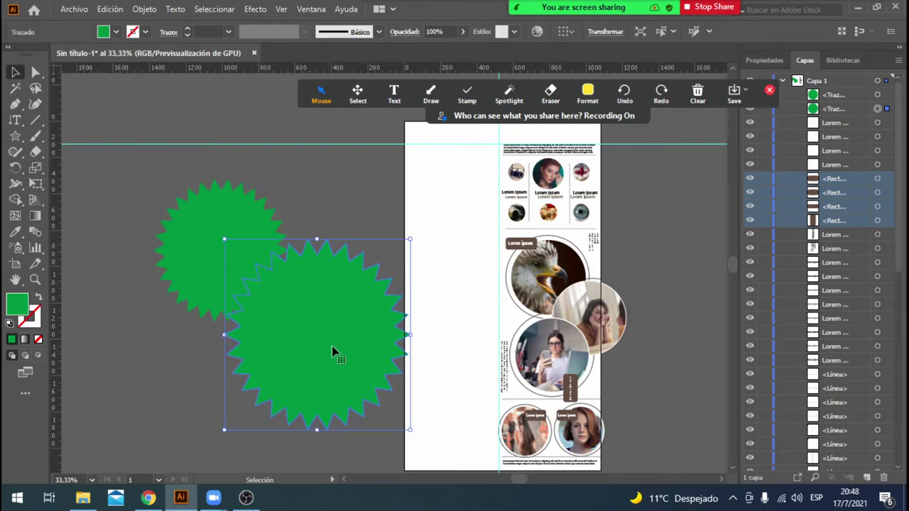
{"action": "key", "text": "Delete"}
Draw a star with first radius 3, enlarge it, move it toward the page, and squash it slightly.
{"action": "left_click", "coordinate": [15, 135]}
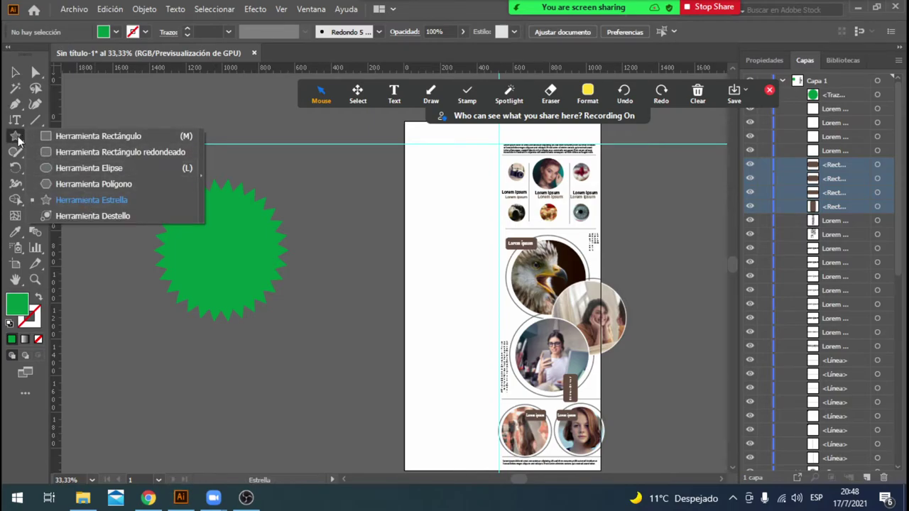
{"action": "left_click", "coordinate": [93, 200]}
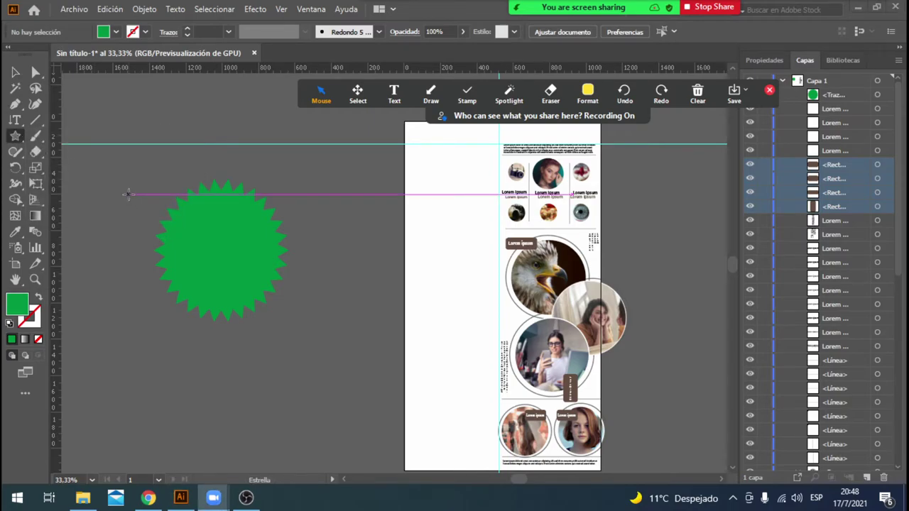
{"action": "left_click", "coordinate": [128, 193]}
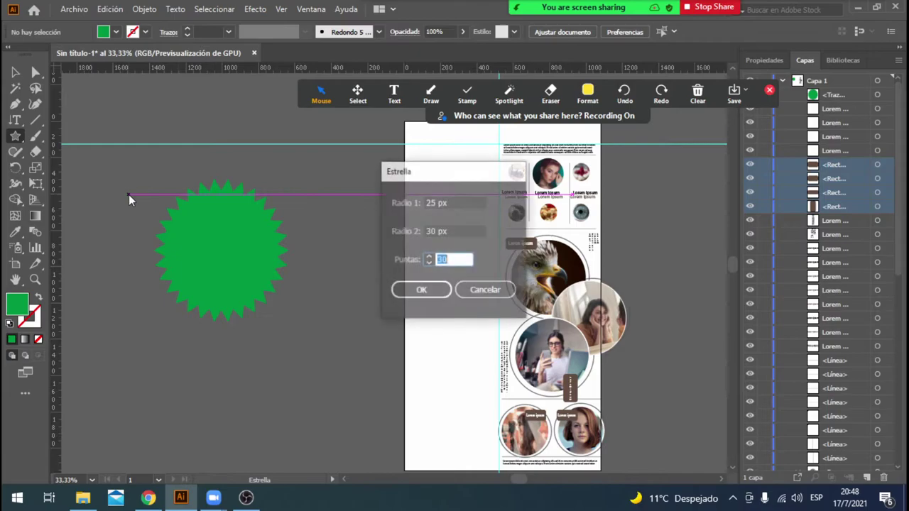
{"action": "left_click", "coordinate": [464, 232]}
{"action": "left_click", "coordinate": [466, 258]}
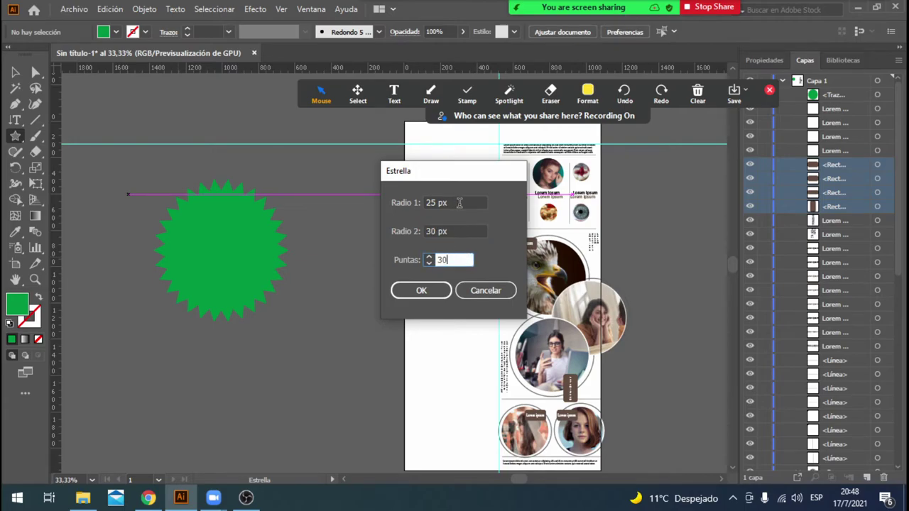
{"action": "left_click", "coordinate": [459, 203]}
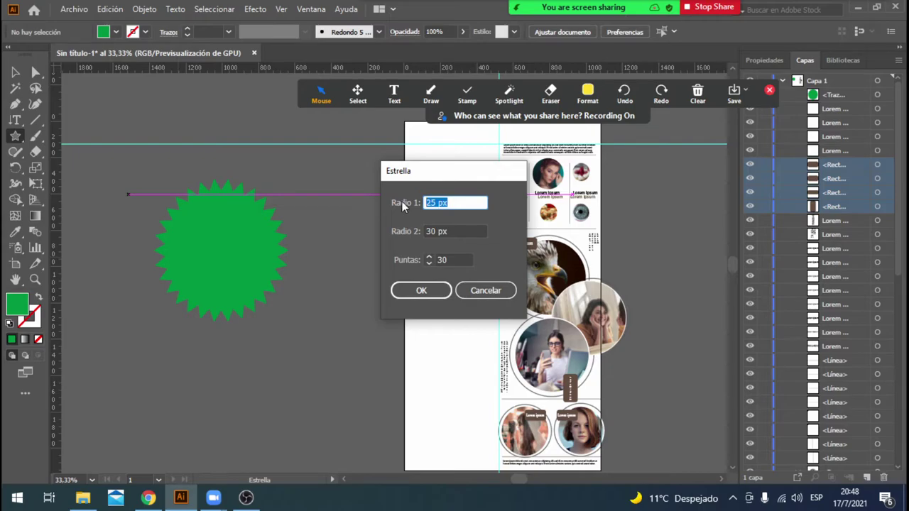
{"action": "type", "text": "35"}
{"action": "key", "text": "Return"}
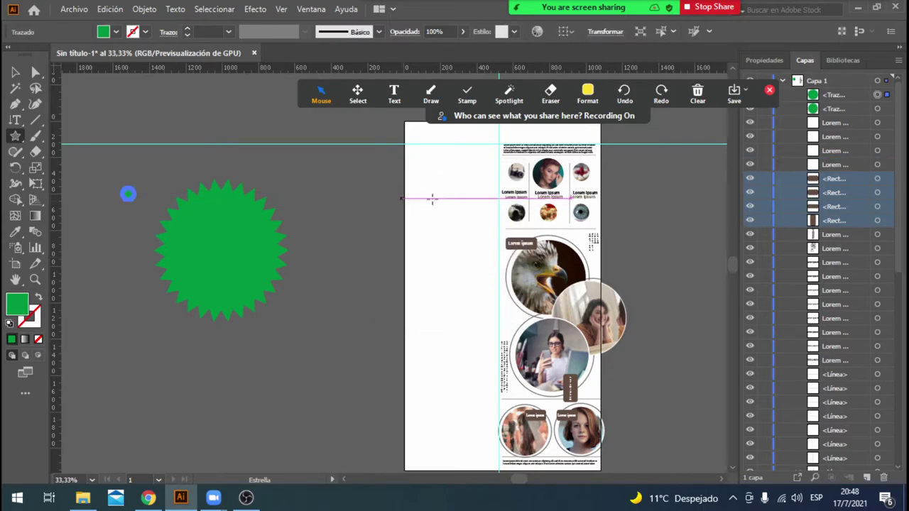
{"action": "key", "text": "v"}
{"action": "mouse_move", "coordinate": [134, 200]}
{"action": "left_mouse_down"}
{"action": "mouse_move", "coordinate": [282, 352]}
{"action": "mouse_move", "coordinate": [285, 366]}
{"action": "left_mouse_up"}
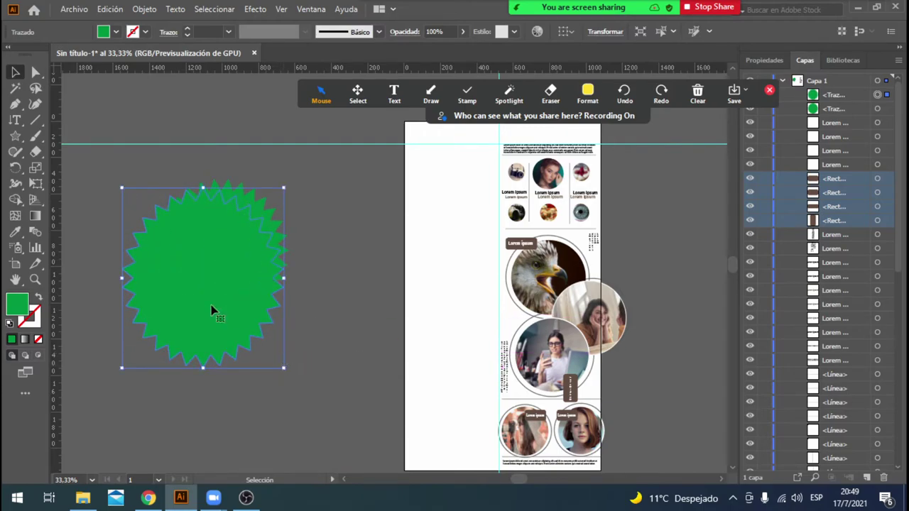
{"action": "left_click_drag", "start_coordinate": [212, 310], "coordinate": [368, 361]}
{"action": "left_click_drag", "start_coordinate": [358, 399], "coordinate": [358, 388]}
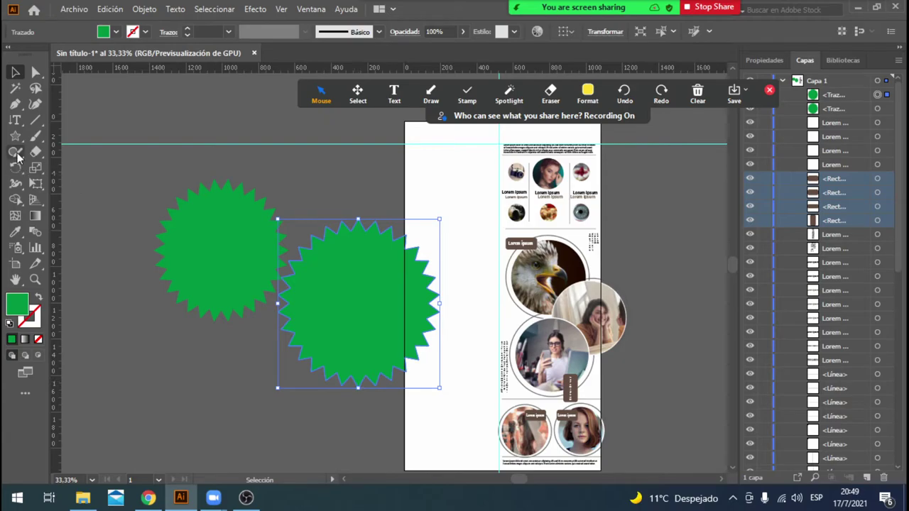
Review the radius and points values in the Star settings, then cancel without drawing.
{"action": "left_click", "coordinate": [15, 135]}
{"action": "left_click", "coordinate": [134, 178]}
{"action": "left_click", "coordinate": [452, 232]}
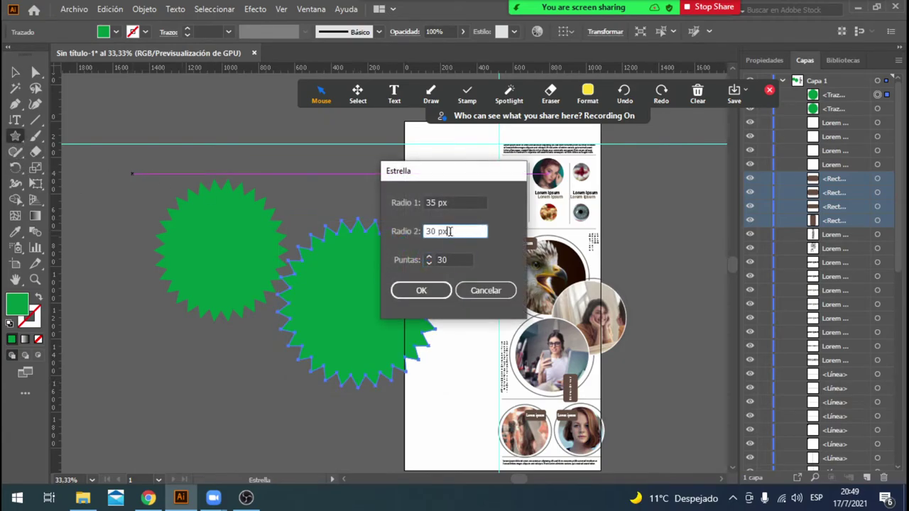
{"action": "left_click", "coordinate": [462, 203]}
{"action": "left_click", "coordinate": [465, 232]}
{"action": "left_click", "coordinate": [456, 259]}
{"action": "left_click", "coordinate": [462, 227]}
{"action": "left_click", "coordinate": [463, 205]}
{"action": "left_click", "coordinate": [456, 259]}
{"action": "left_click", "coordinate": [460, 232]}
{"action": "left_click", "coordinate": [462, 200]}
{"action": "left_click", "coordinate": [459, 232]}
{"action": "left_click", "coordinate": [462, 203]}
{"action": "left_click", "coordinate": [465, 228]}
{"action": "left_click", "coordinate": [491, 298]}
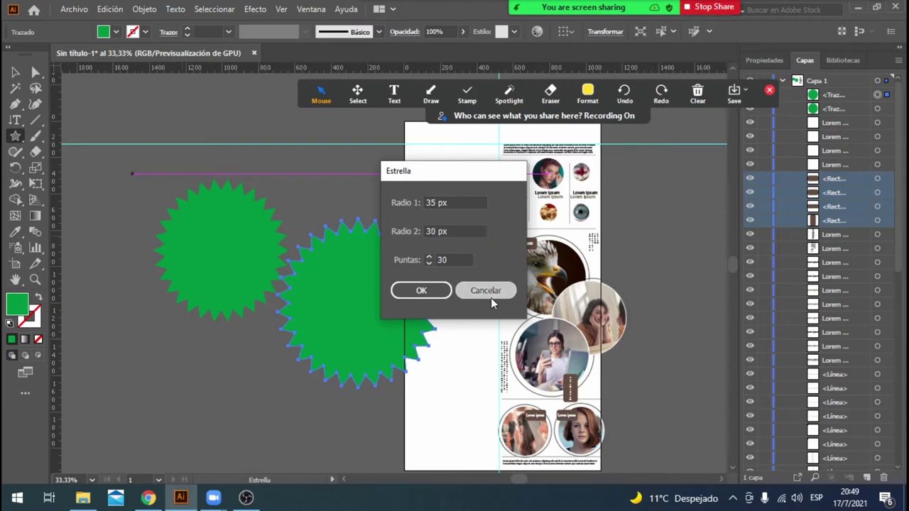
{"action": "left_click", "coordinate": [491, 297]}
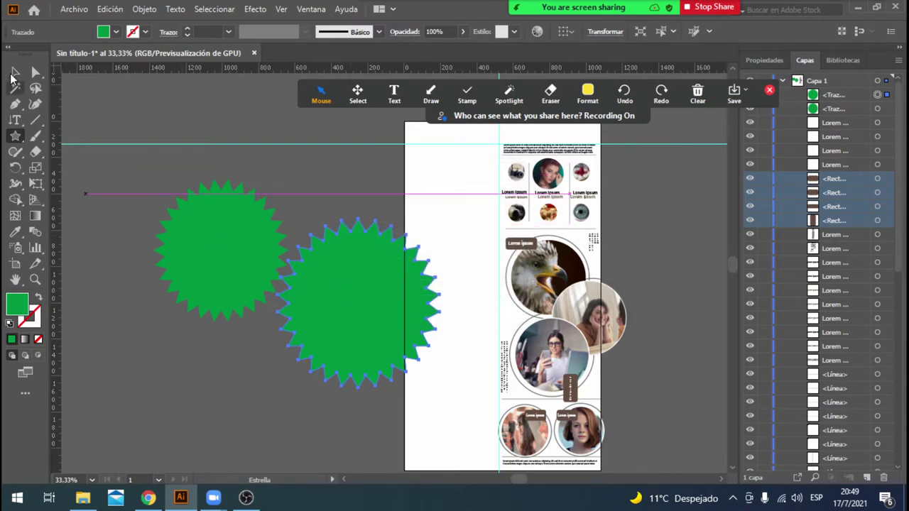
Delete the right-hand star, enlarge the remaining one over the page's left edge, and open Effect.
{"action": "key", "text": "v"}
{"action": "key", "text": "Delete"}
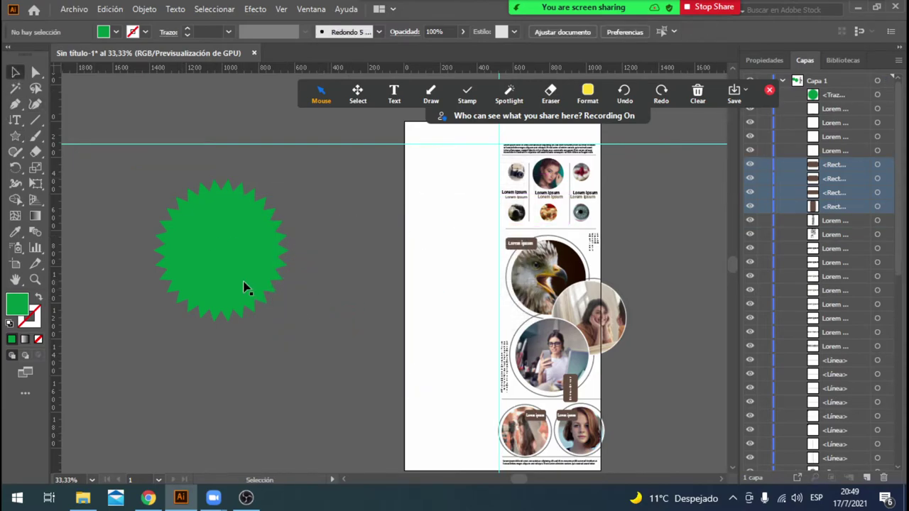
{"action": "left_click", "coordinate": [270, 300]}
{"action": "left_click_drag", "start_coordinate": [246, 267], "coordinate": [325, 257]}
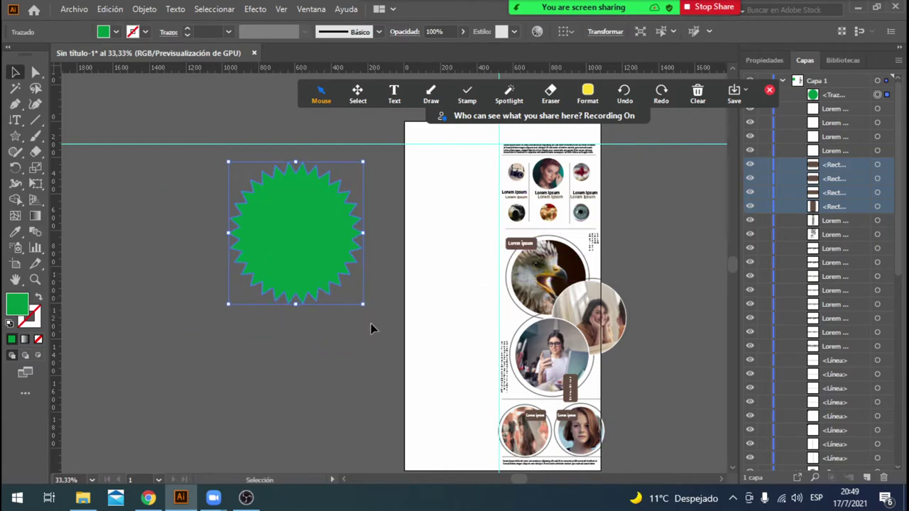
{"action": "mouse_move", "coordinate": [362, 304]}
{"action": "left_mouse_down"}
{"action": "mouse_move", "coordinate": [437, 369]}
{"action": "mouse_move", "coordinate": [429, 374]}
{"action": "left_mouse_up"}
{"action": "mouse_move", "coordinate": [339, 294]}
{"action": "left_mouse_down"}
{"action": "mouse_move", "coordinate": [387, 311]}
{"action": "mouse_move", "coordinate": [409, 306]}
{"action": "left_mouse_up"}
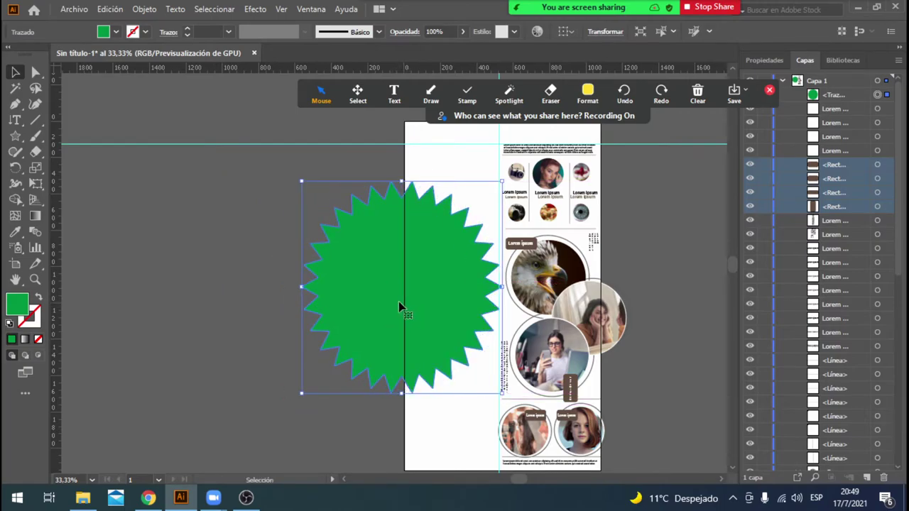
{"action": "left_click", "coordinate": [257, 9]}
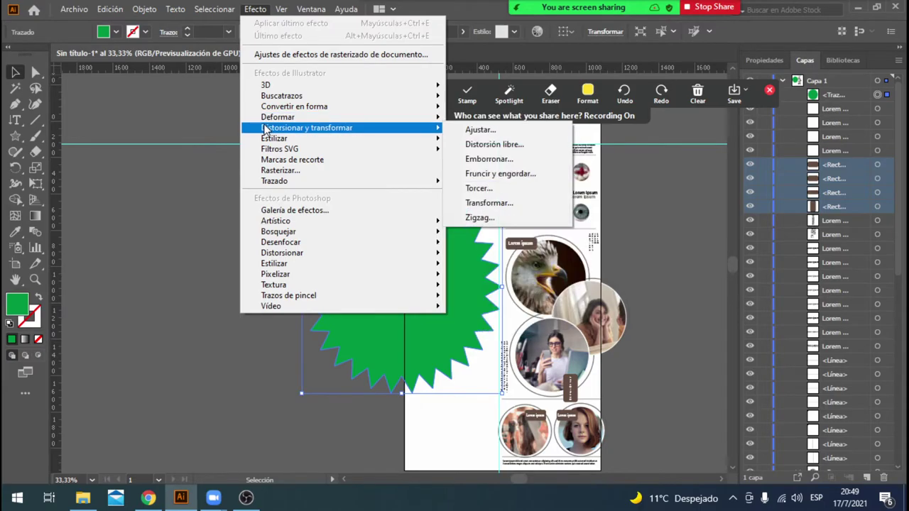
{"action": "mouse_move", "coordinate": [274, 138]}
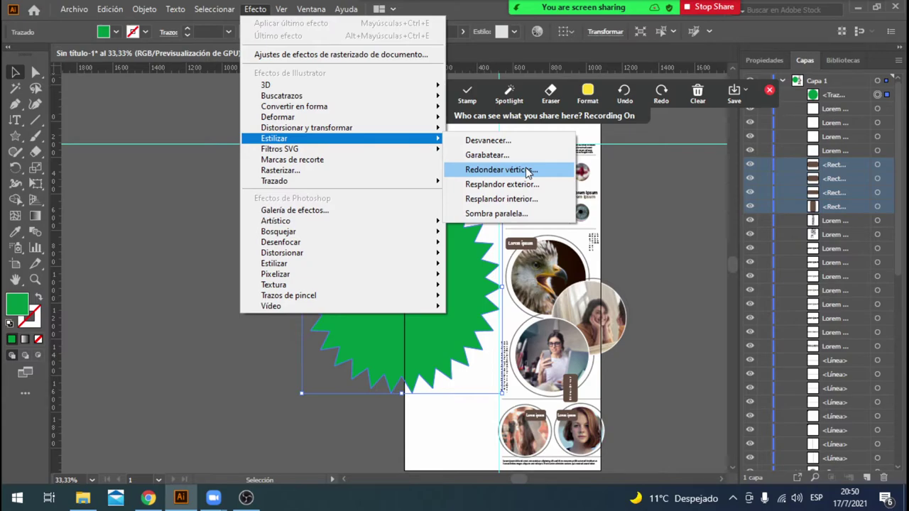
Apply Round Corners to the starburst with a 650 px radius.
{"action": "left_click", "coordinate": [528, 170]}
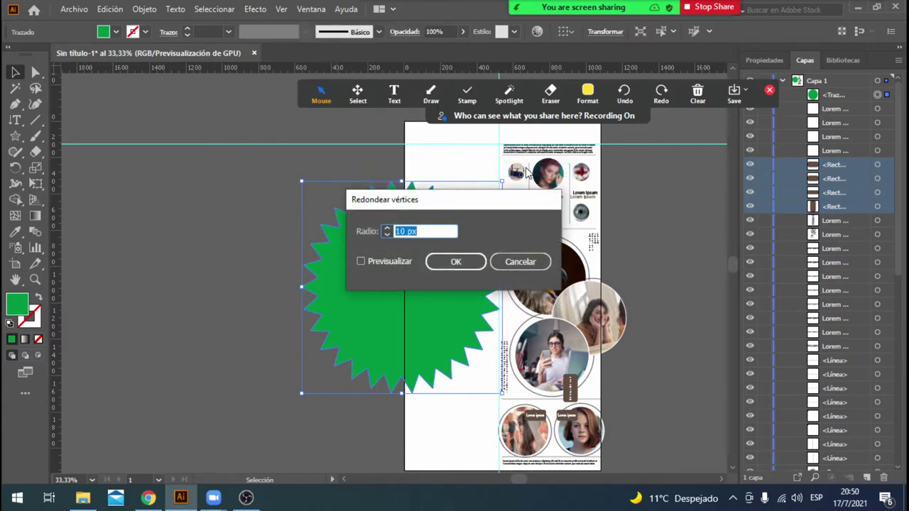
{"action": "left_click", "coordinate": [390, 262]}
{"action": "left_click_drag", "start_coordinate": [452, 201], "coordinate": [625, 204]}
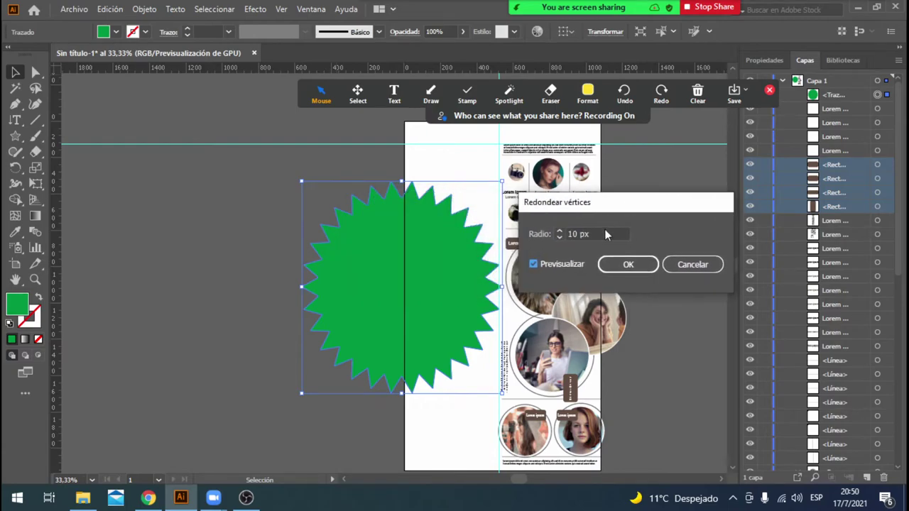
{"action": "type", "text": "350"}
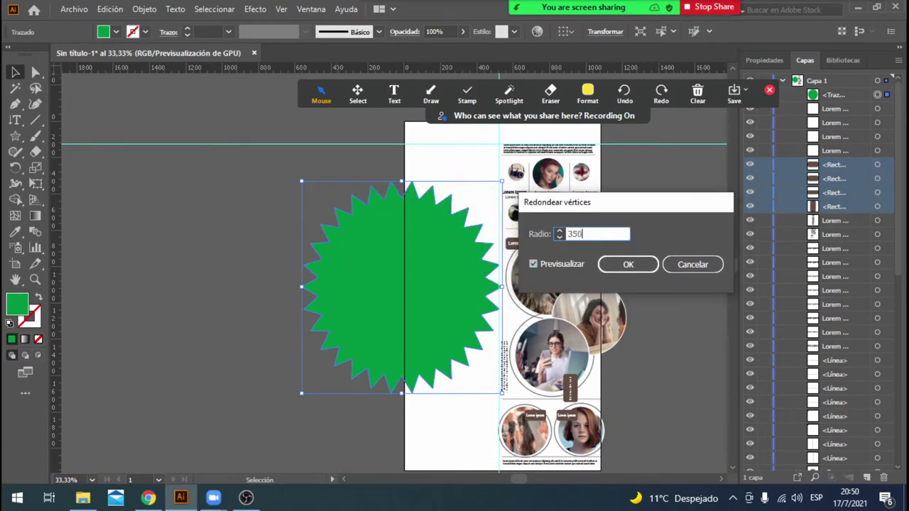
{"action": "key", "text": "Tab"}
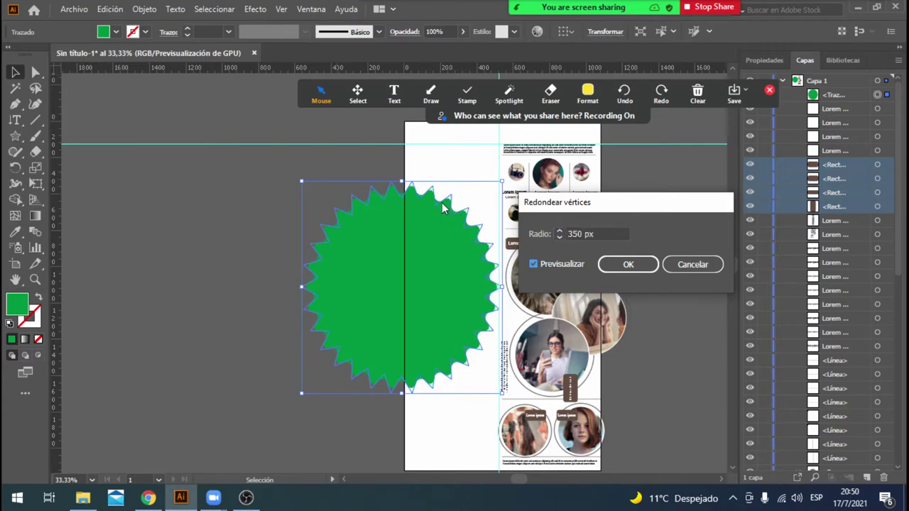
{"action": "left_click", "coordinate": [601, 239]}
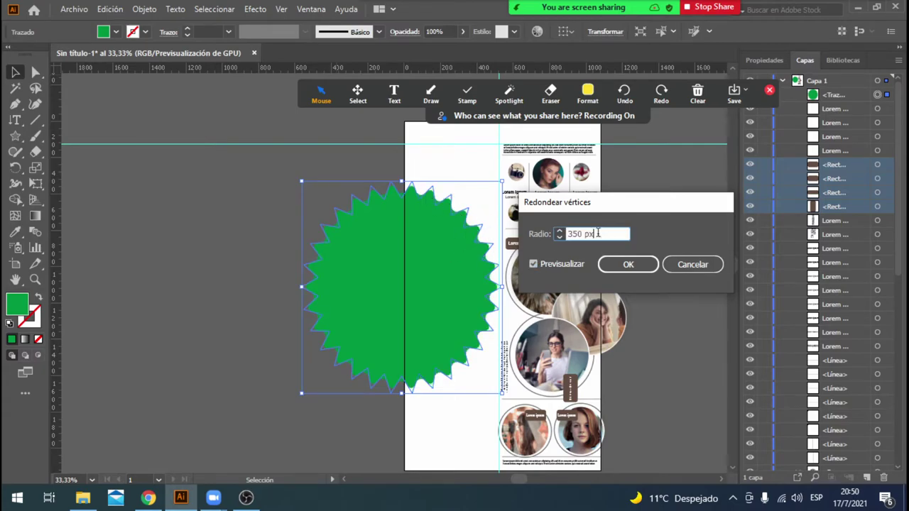
{"action": "type", "text": "650"}
{"action": "left_click", "coordinate": [535, 263]}
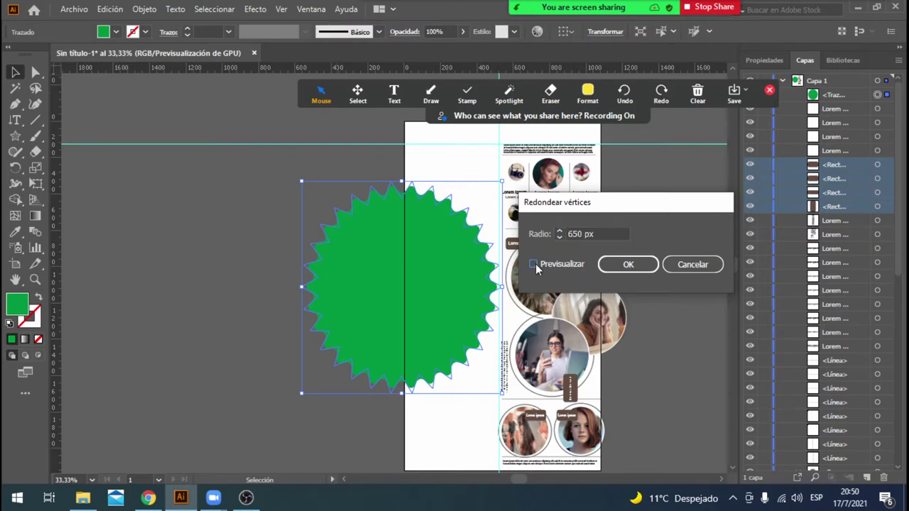
{"action": "left_click", "coordinate": [619, 267]}
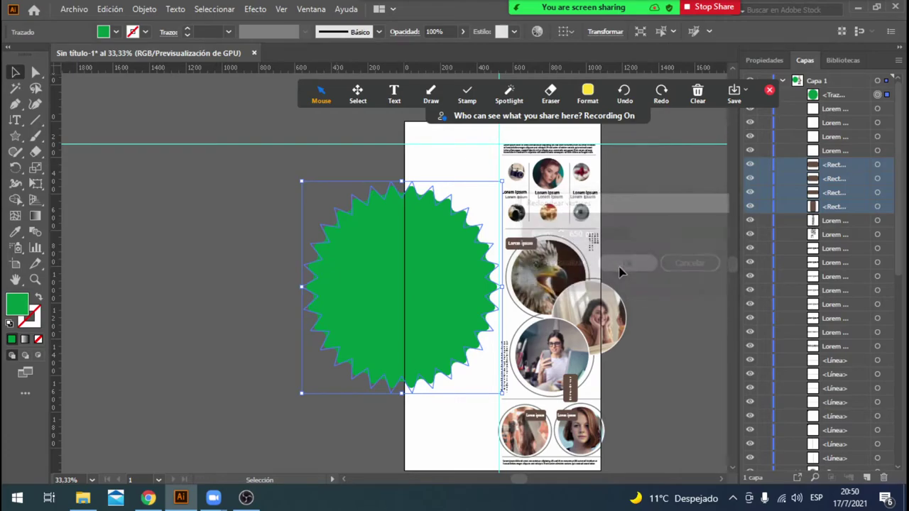
{"action": "left_click", "coordinate": [229, 286]}
Undo the rounding, shift the starburst slightly right, and reselect it.
{"action": "key", "text": "ctrl+z"}
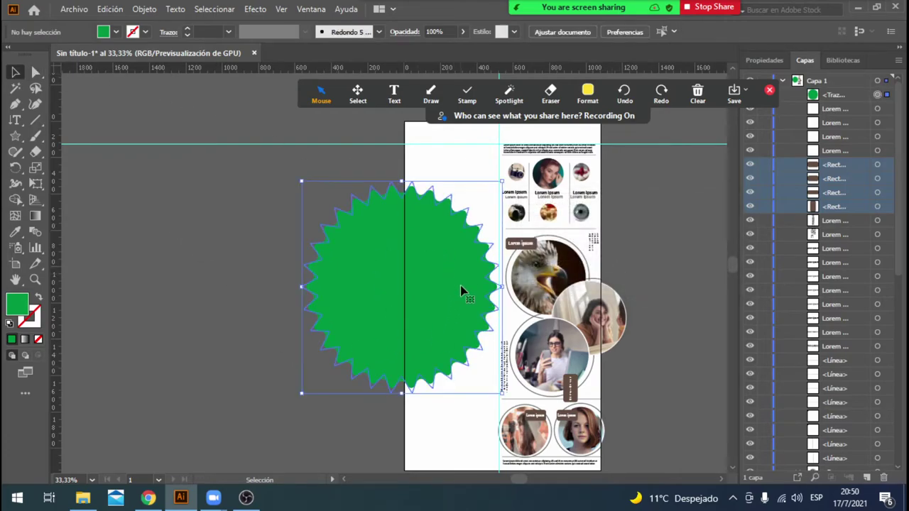
{"action": "left_click_drag", "start_coordinate": [463, 292], "coordinate": [467, 284]}
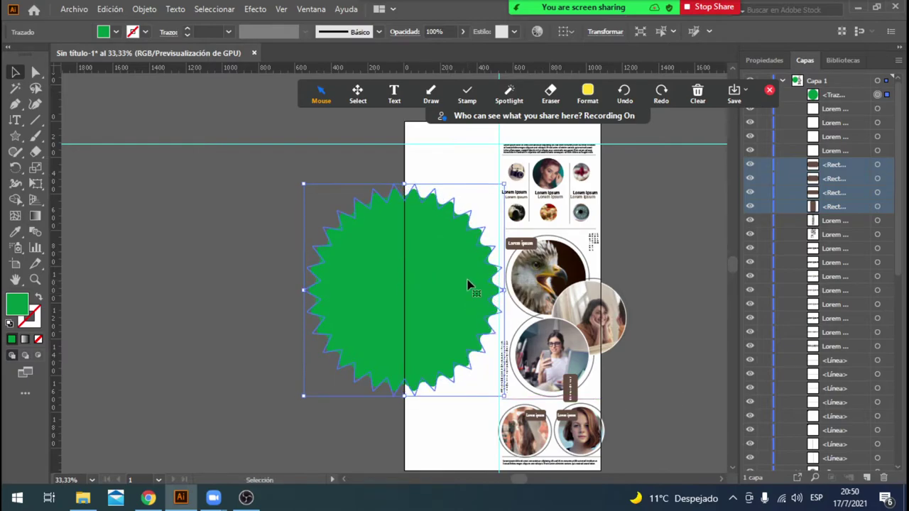
{"action": "left_click", "coordinate": [659, 302]}
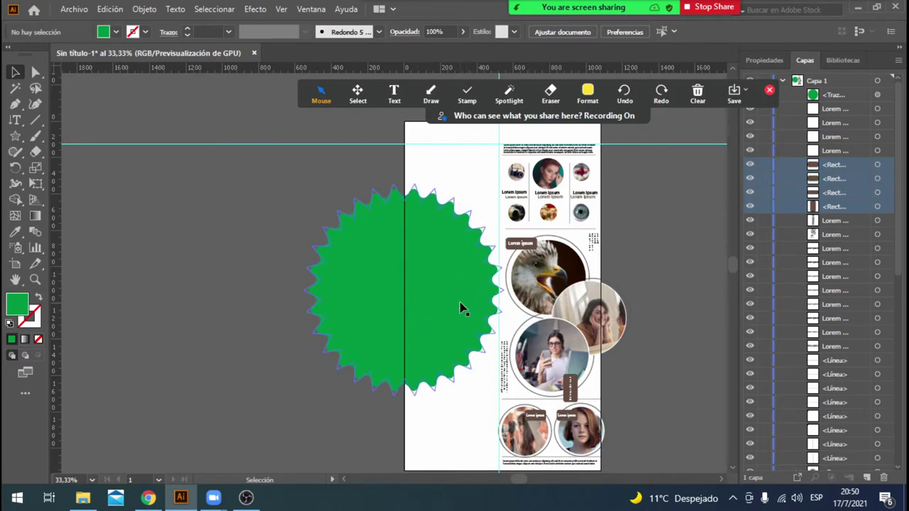
{"action": "left_click", "coordinate": [437, 331]}
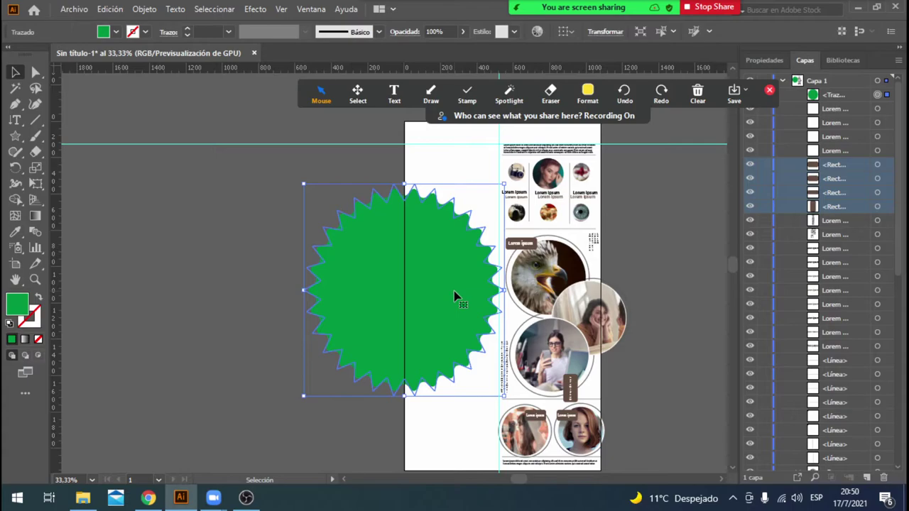
{"action": "left_click", "coordinate": [596, 34]}
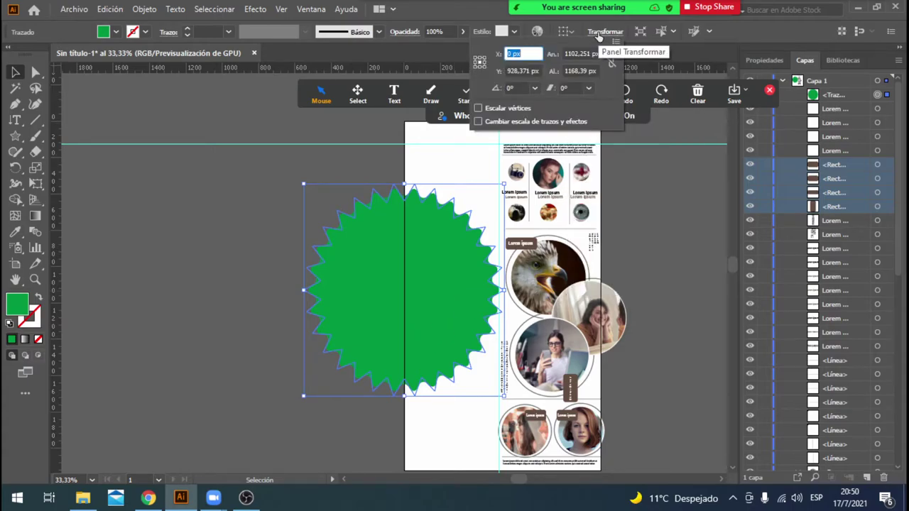
{"action": "left_click", "coordinate": [535, 88]}
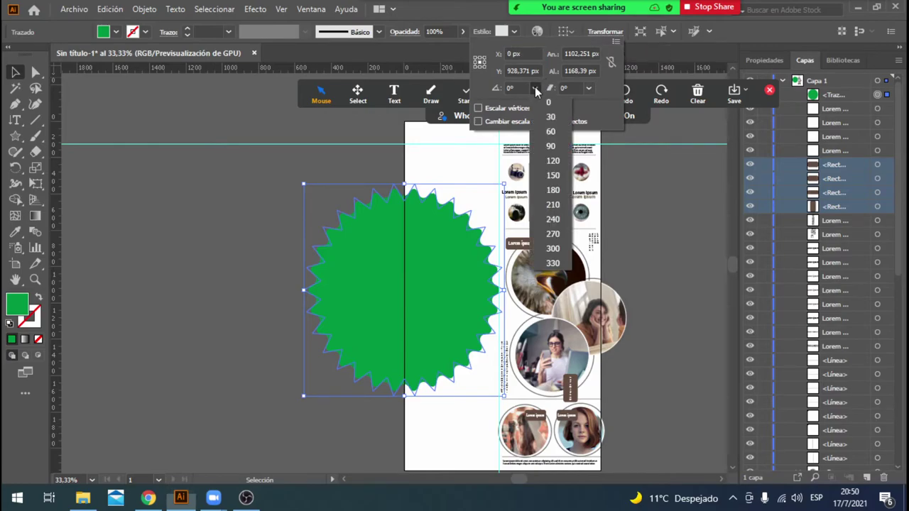
{"action": "left_click", "coordinate": [558, 194]}
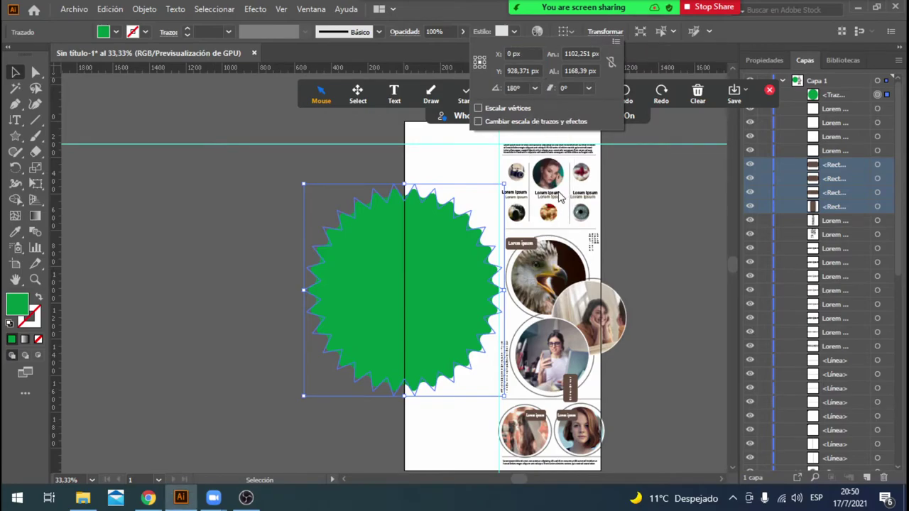
{"action": "left_click", "coordinate": [535, 88]}
{"action": "left_click", "coordinate": [547, 102]}
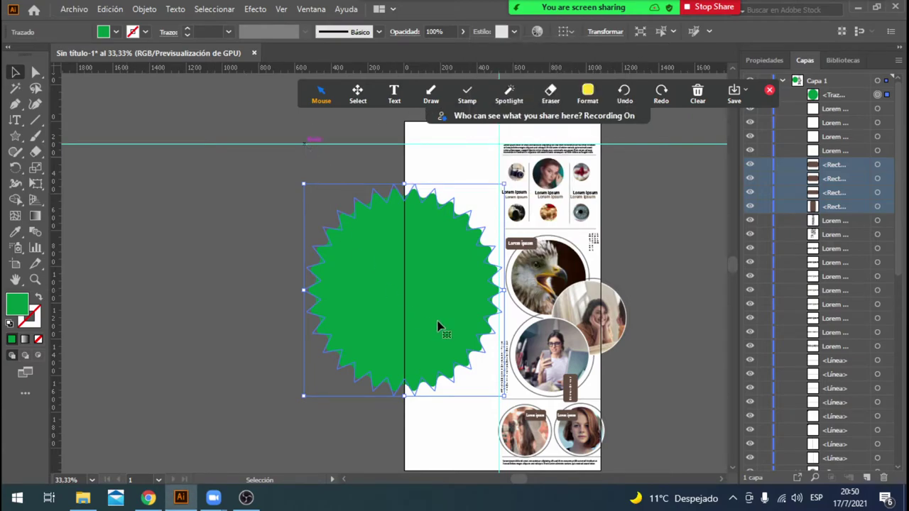
{"action": "left_click", "coordinate": [156, 259]}
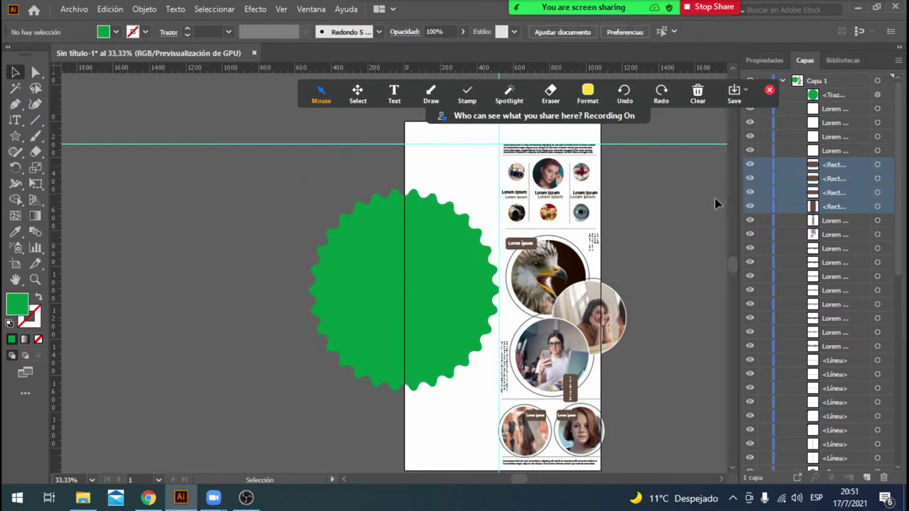
Draw a vertical line through the badge centre and Shape Builder-remove its left half.
{"action": "left_click", "coordinate": [36, 121]}
{"action": "left_click_drag", "start_coordinate": [404, 177], "coordinate": [403, 403]}
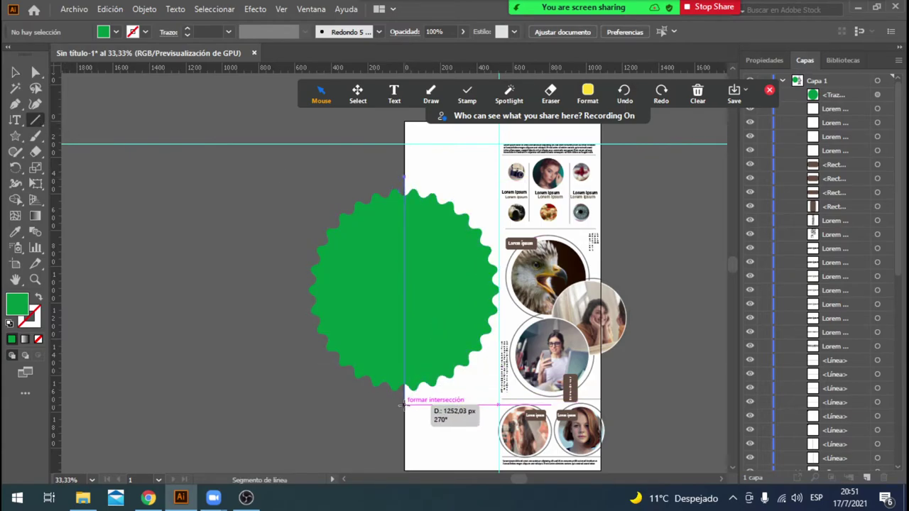
{"action": "key", "text": "v"}
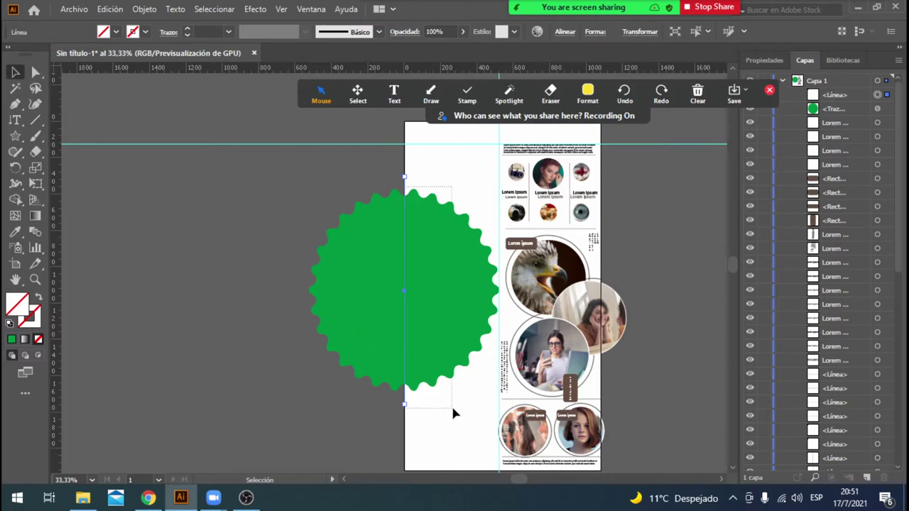
{"action": "left_click", "coordinate": [437, 377], "text": "shift"}
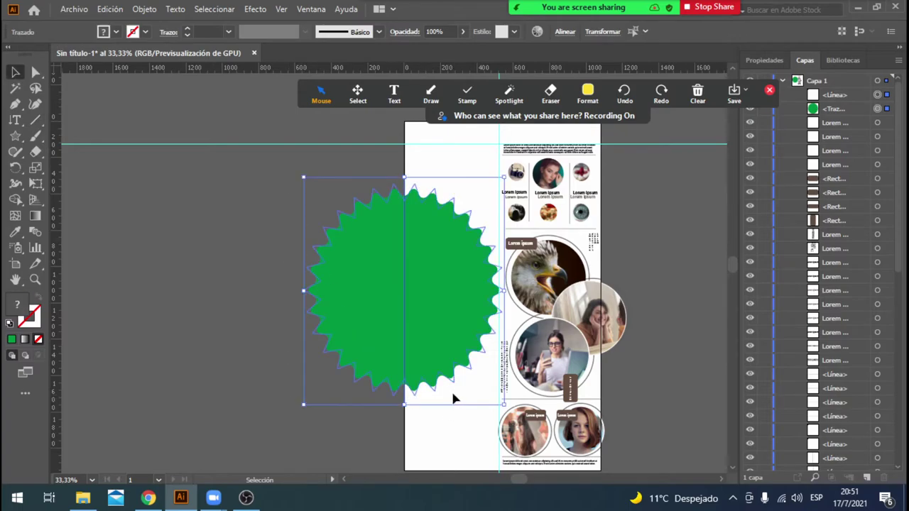
{"action": "left_click", "coordinate": [17, 202]}
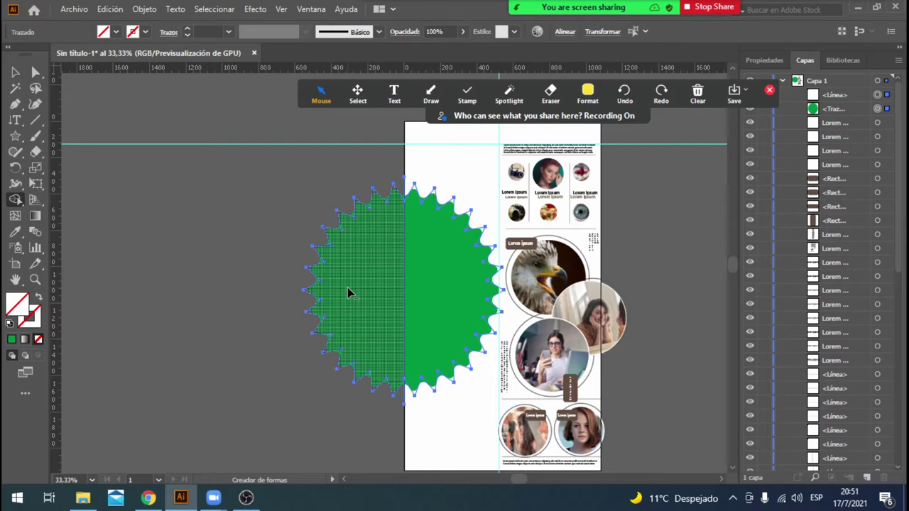
{"action": "left_click", "coordinate": [348, 293], "text": "alt"}
Delete the leftover line and narrow the remaining half badge from its left side.
{"action": "key", "text": "v"}
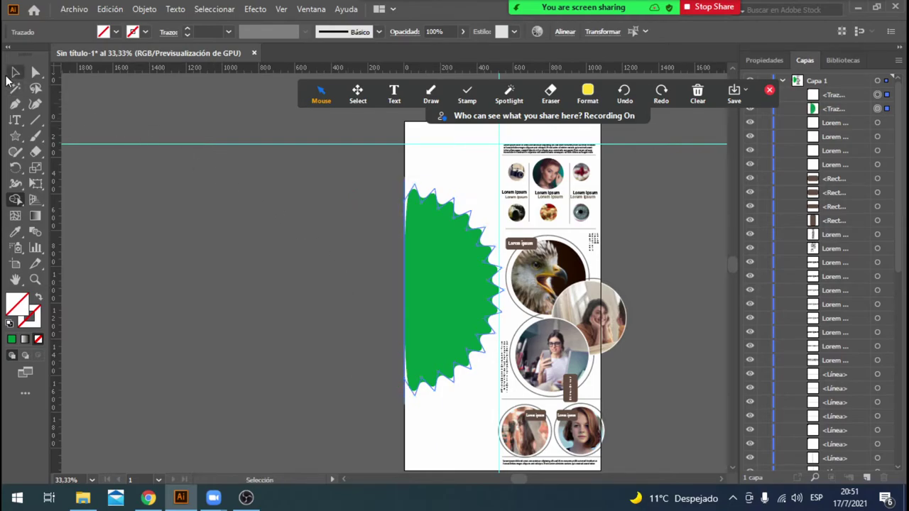
{"action": "left_click", "coordinate": [128, 131]}
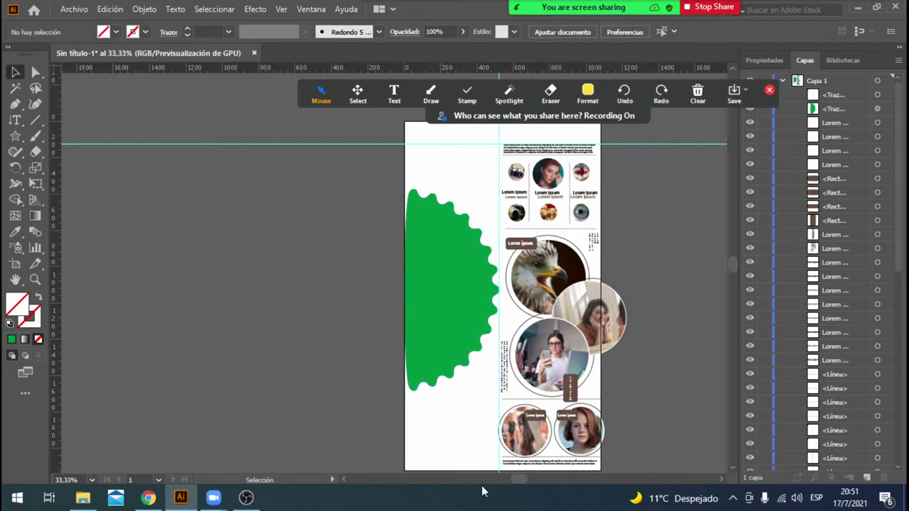
{"action": "left_click", "coordinate": [406, 188]}
{"action": "key", "text": "Delete"}
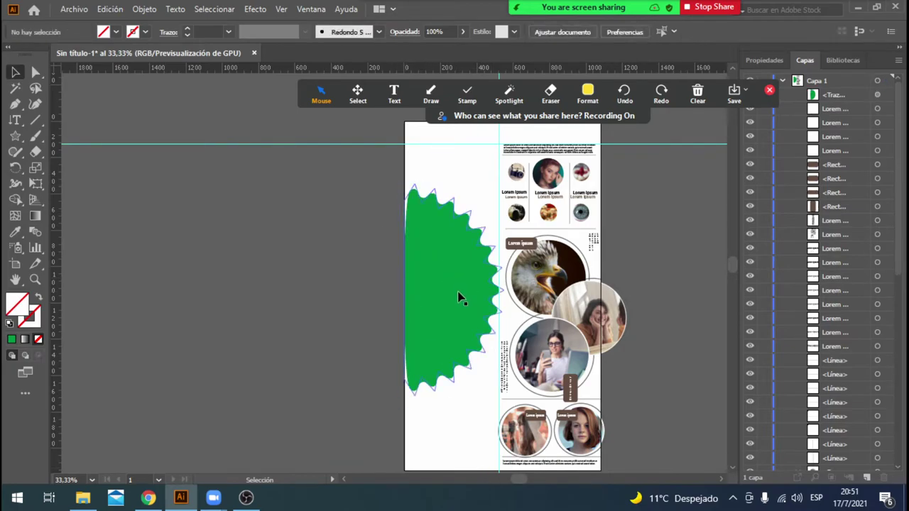
{"action": "left_click", "coordinate": [449, 295]}
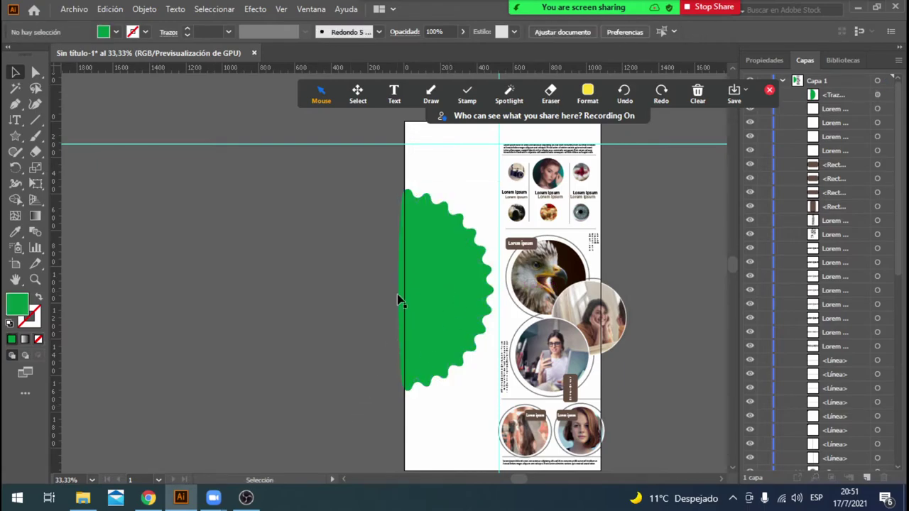
{"action": "left_click_drag", "start_coordinate": [398, 289], "coordinate": [403, 288]}
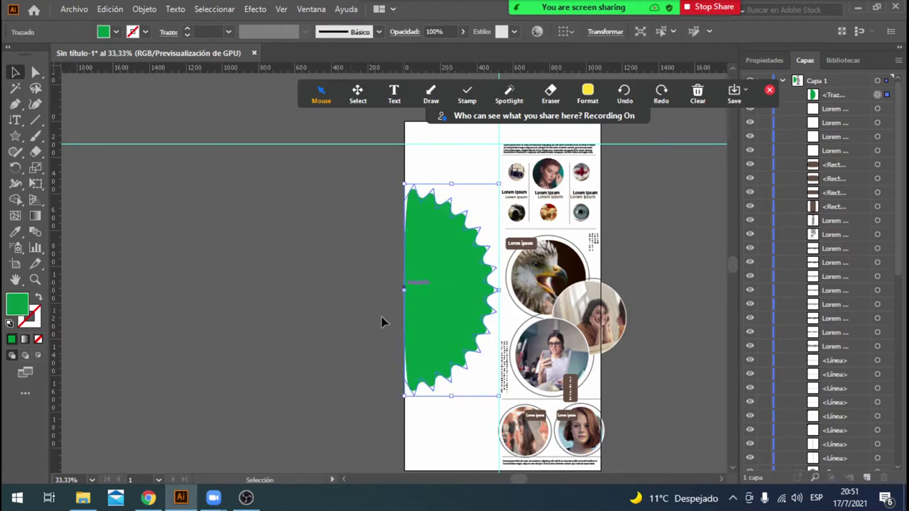
Move the half badge against the page's left edge, nudging it left three times.
{"action": "left_click", "coordinate": [381, 317]}
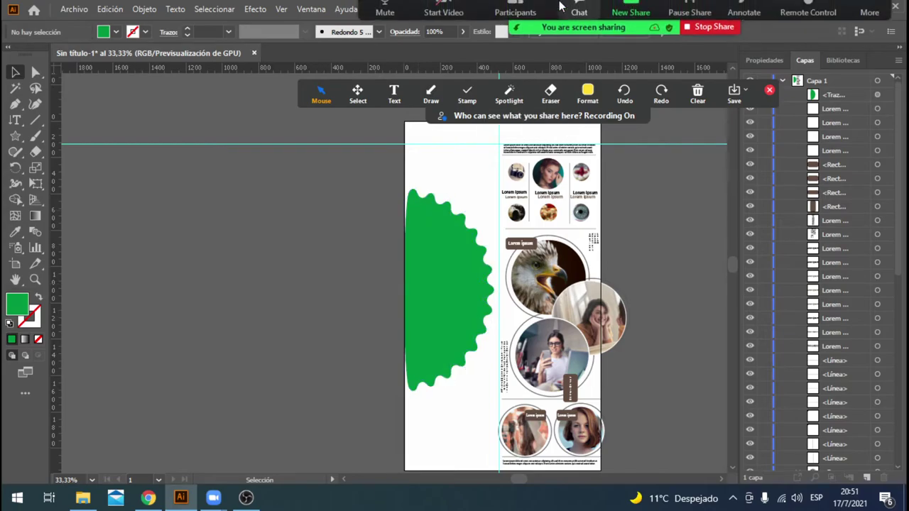
{"action": "mouse_move", "coordinate": [582, 7]}
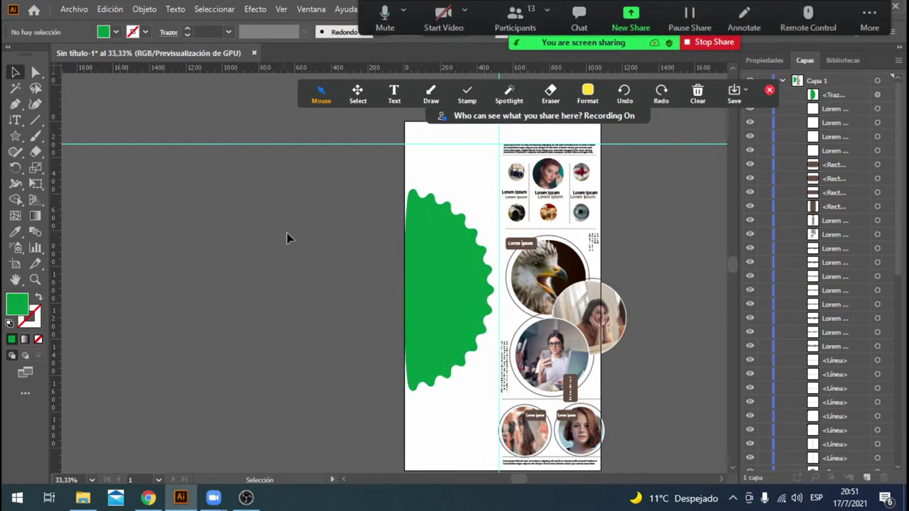
{"action": "left_click_drag", "start_coordinate": [453, 305], "coordinate": [458, 316]}
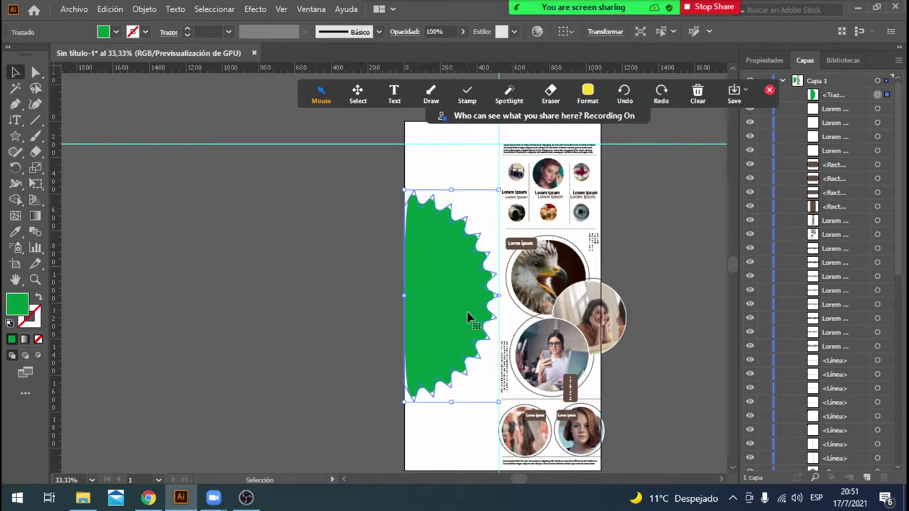
{"action": "key", "text": "Left"}
{"action": "key", "text": "Left"}
{"action": "key", "text": "Left"}
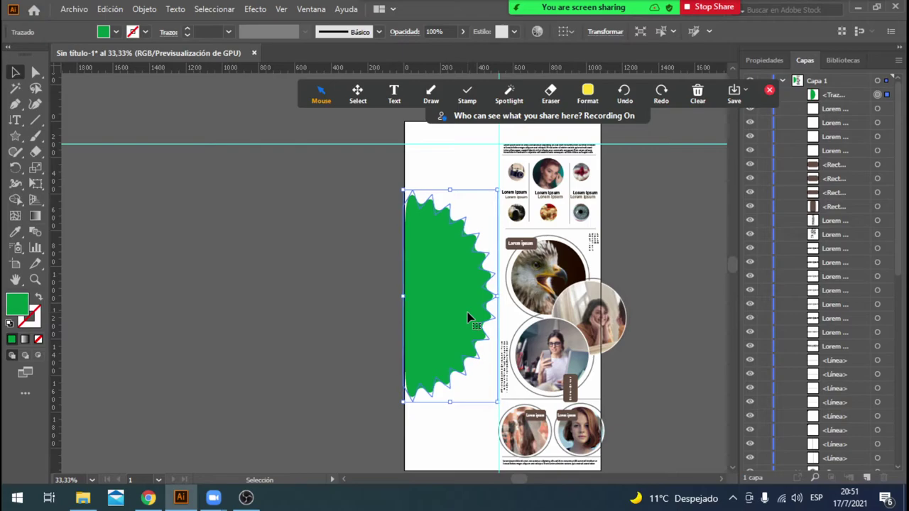
{"action": "key", "text": "Left"}
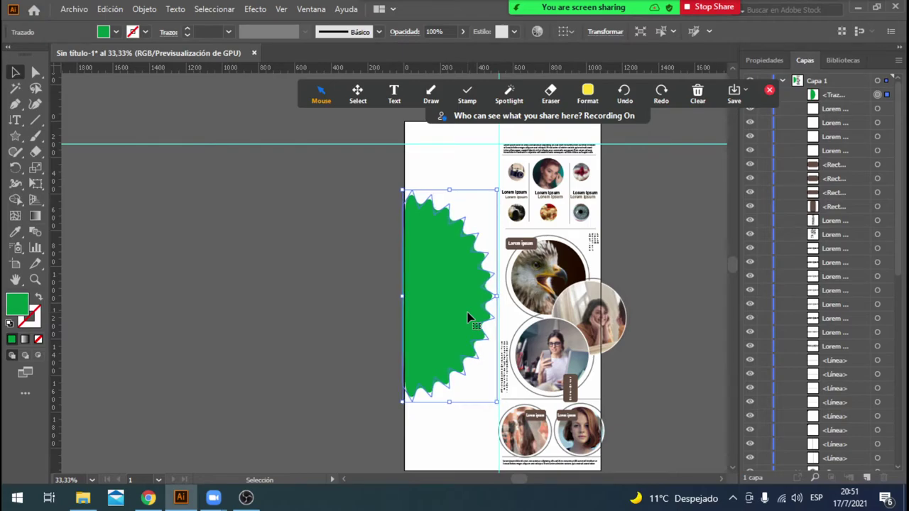
{"action": "key", "text": "Left"}
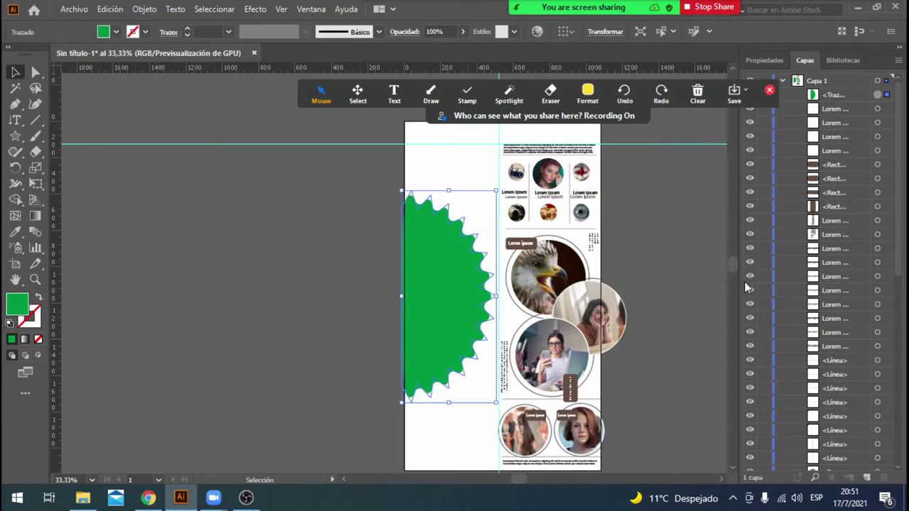
{"action": "left_click", "coordinate": [664, 233]}
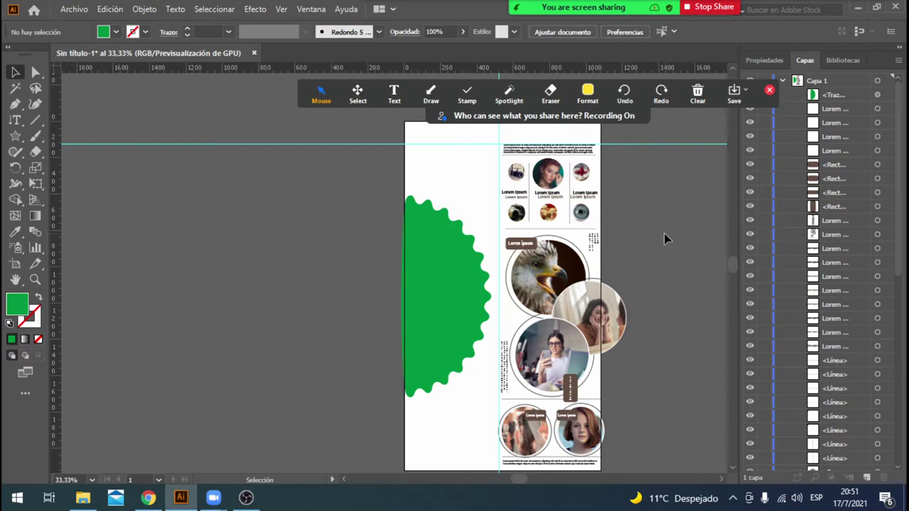
{"action": "scroll", "coordinate": [674, 269], "scroll_direction": "down", "scroll_amount": 1}
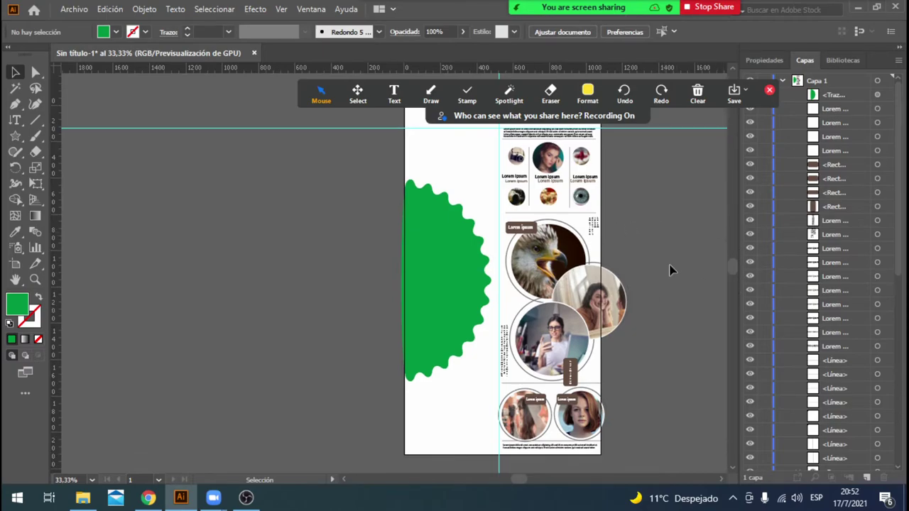
{"action": "left_click", "coordinate": [438, 297]}
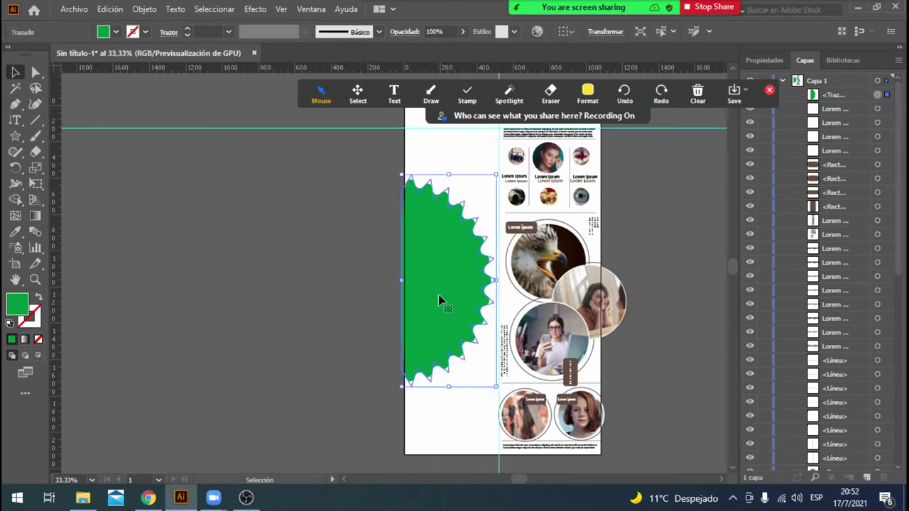
{"action": "scroll", "coordinate": [603, 323], "scroll_direction": "up", "scroll_amount": 1}
{"action": "scroll", "coordinate": [603, 323], "scroll_direction": "up", "scroll_amount": 1}
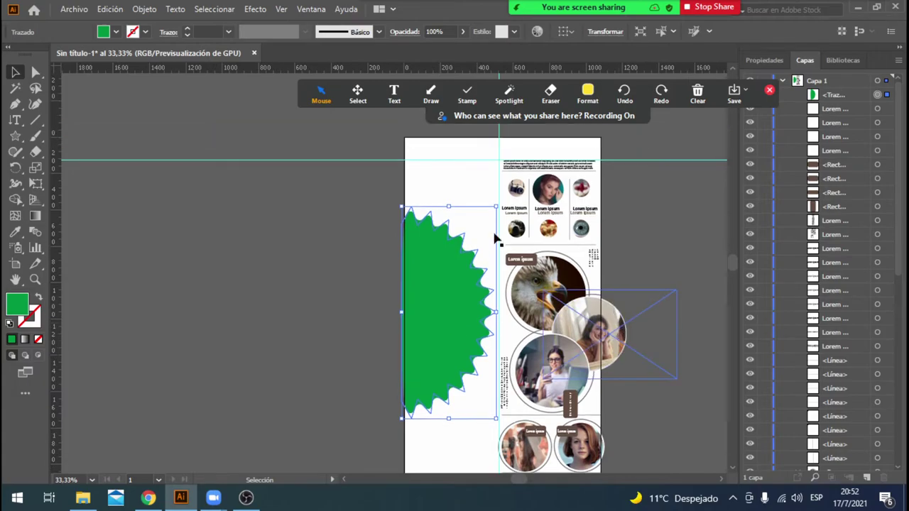
{"action": "left_click", "coordinate": [659, 279]}
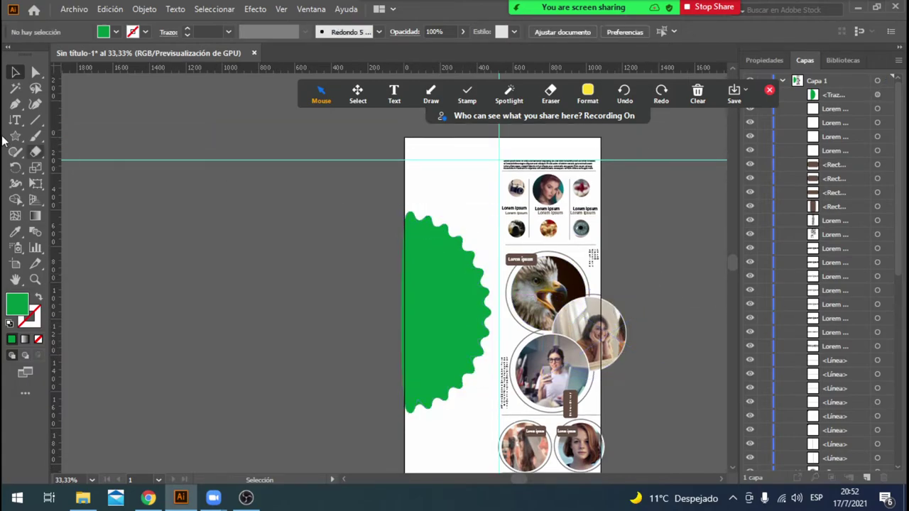
Draw a circle with the Ellipse tool, fill it tan, and move it over the green badge.
{"action": "left_click", "coordinate": [16, 137]}
{"action": "right_click", "coordinate": [18, 142]}
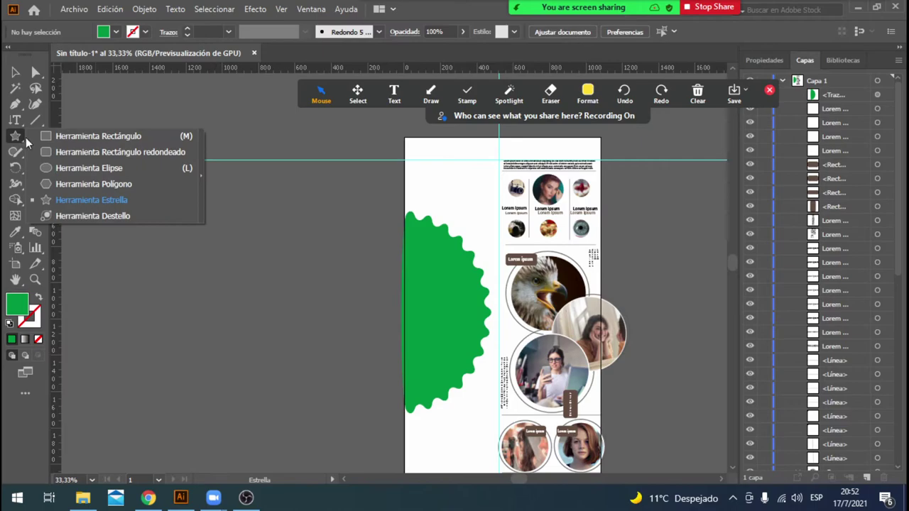
{"action": "left_click", "coordinate": [78, 167]}
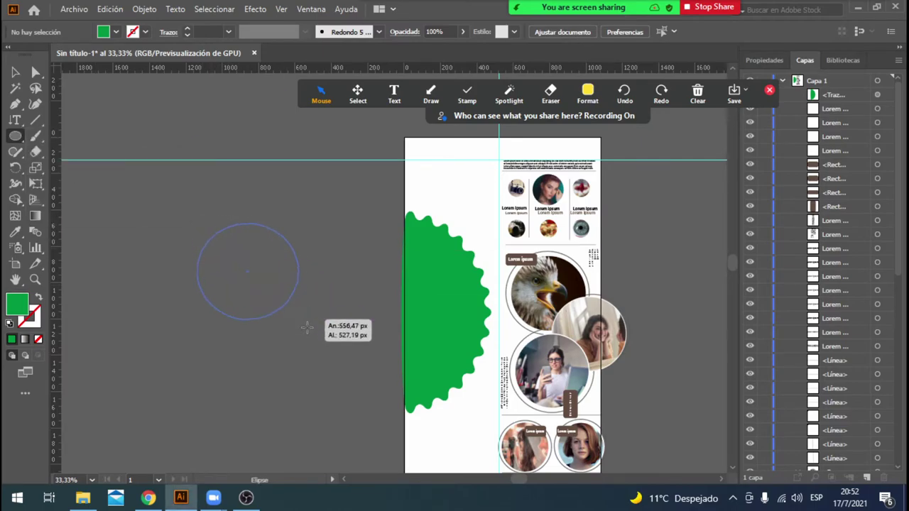
{"action": "left_click_drag", "start_coordinate": [197, 223], "coordinate": [368, 393]}
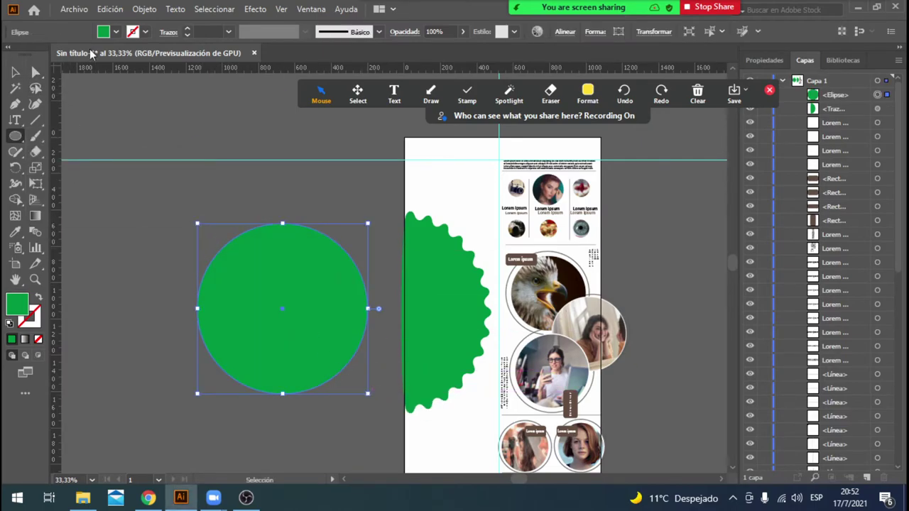
{"action": "left_click", "coordinate": [116, 31]}
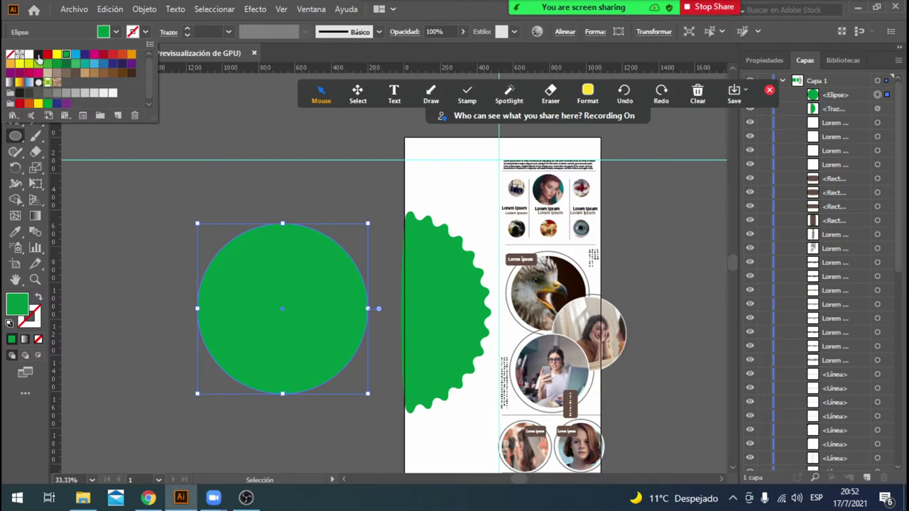
{"action": "left_click", "coordinate": [85, 75]}
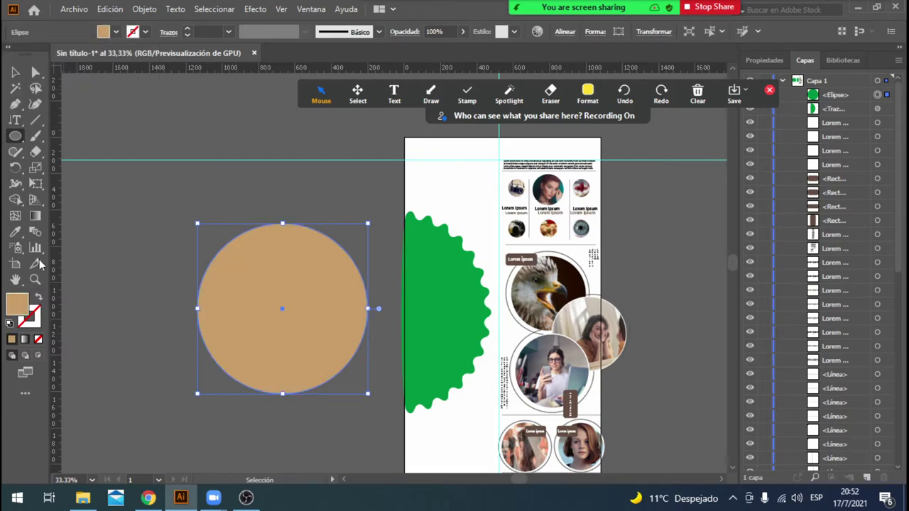
{"action": "key", "text": "Escape"}
{"action": "key", "text": "v"}
{"action": "left_click_drag", "start_coordinate": [267, 373], "coordinate": [395, 346]}
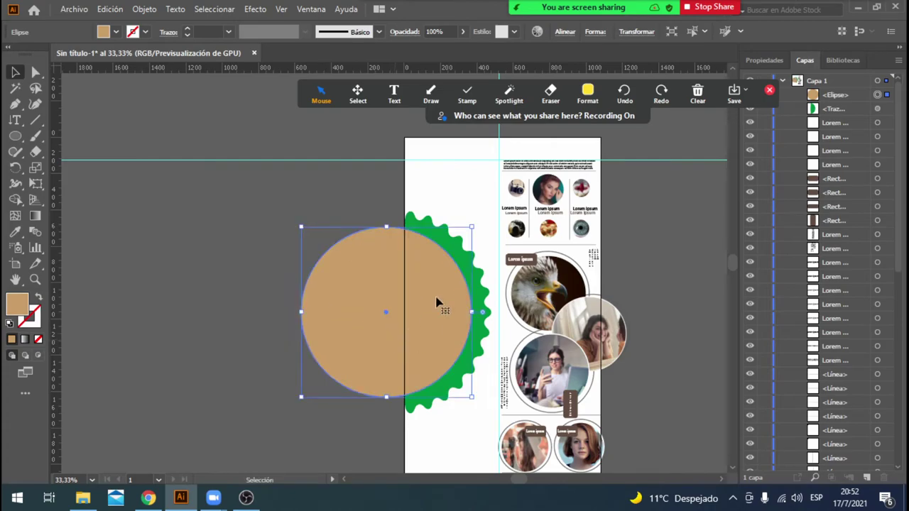
Set the circle's rotation angle to 60°, then to 150°.
{"action": "left_click", "coordinate": [639, 33]}
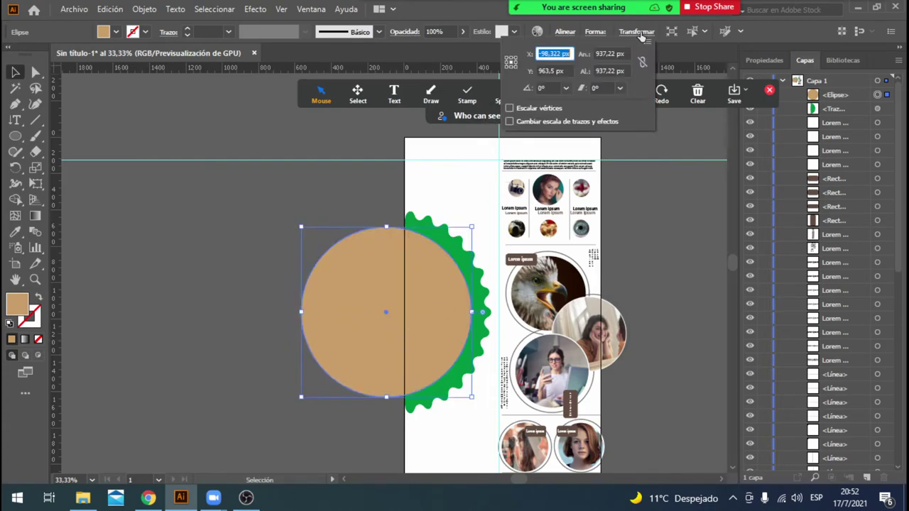
{"action": "left_click", "coordinate": [566, 88]}
{"action": "left_click", "coordinate": [574, 139]}
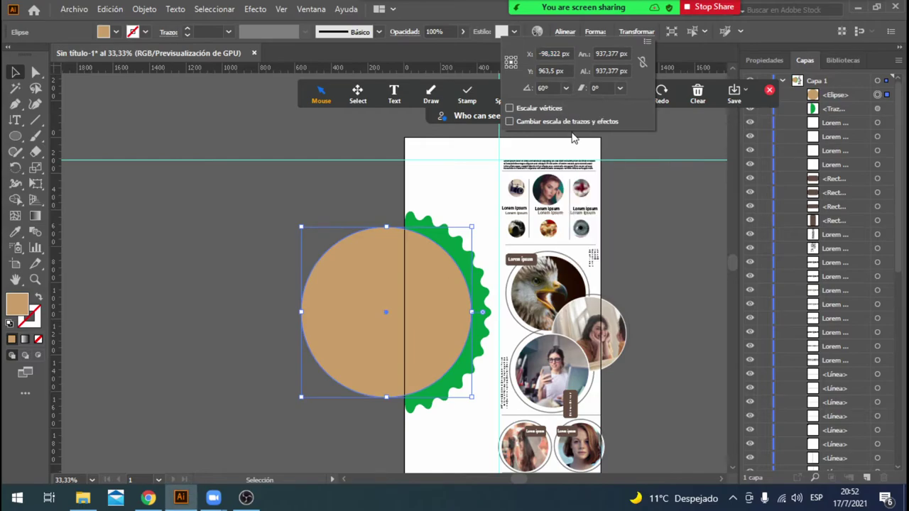
{"action": "left_click", "coordinate": [568, 91]}
{"action": "left_click", "coordinate": [565, 130]}
Adjust the circle's pie angles so only a half-circle remains.
{"action": "left_click", "coordinate": [595, 32]}
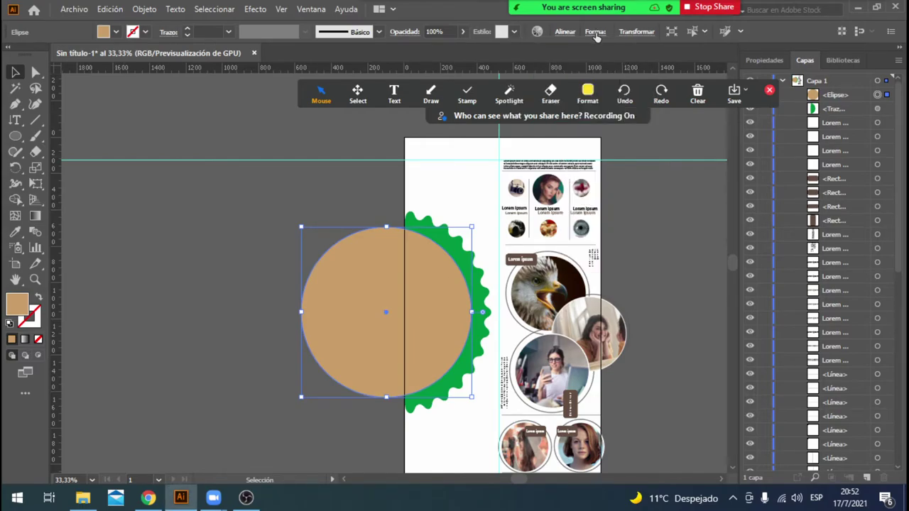
{"action": "left_click", "coordinate": [501, 89]}
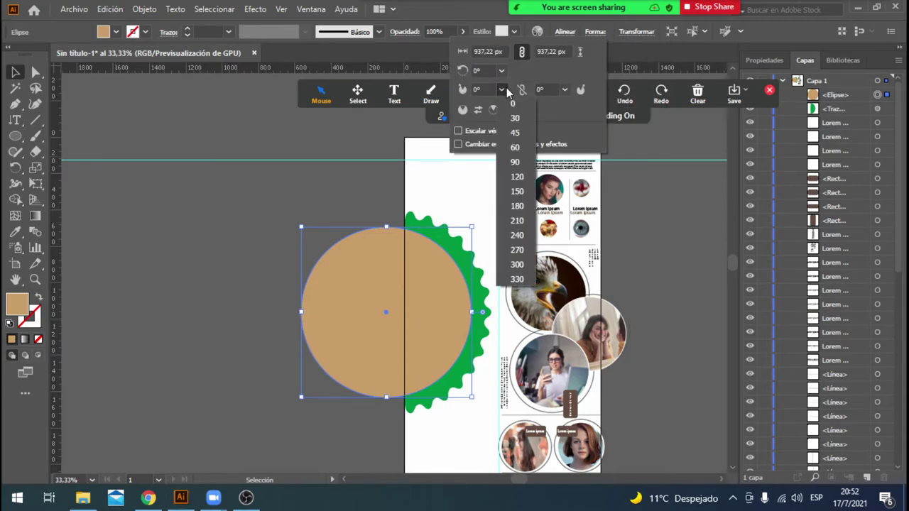
{"action": "left_click", "coordinate": [516, 134]}
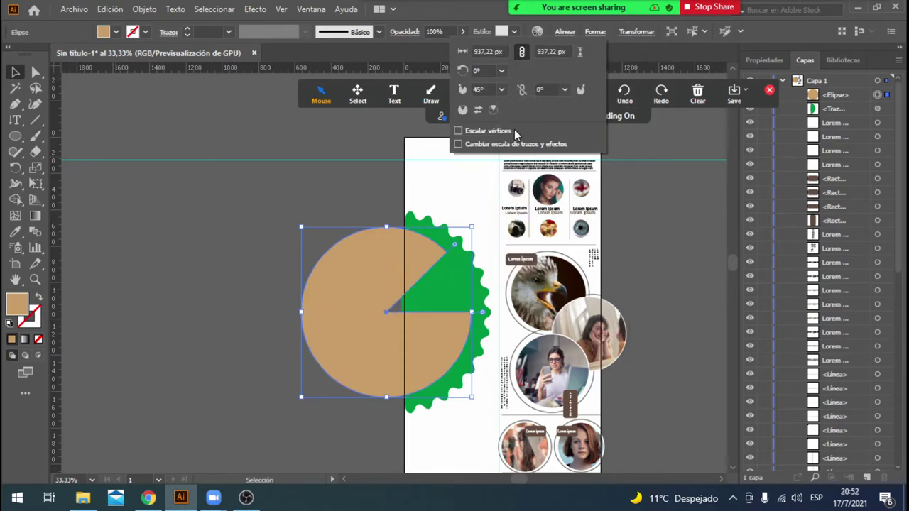
{"action": "left_click", "coordinate": [501, 89]}
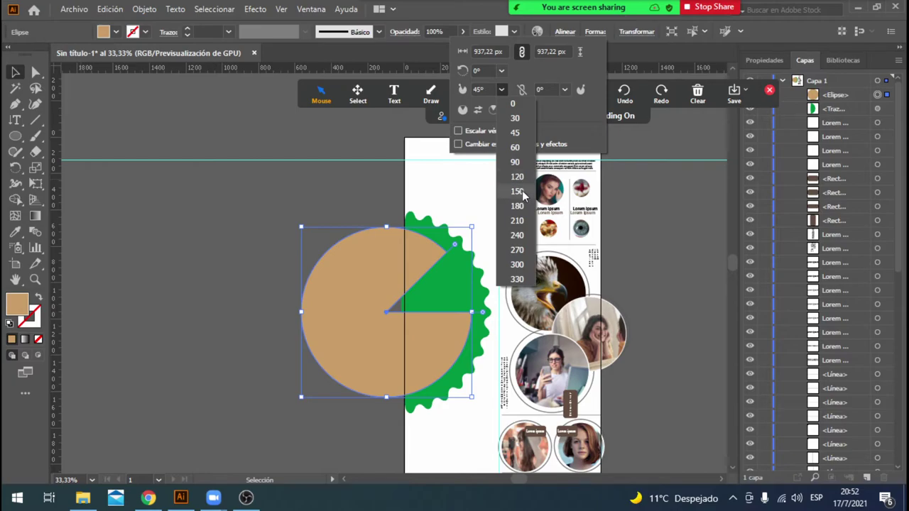
{"action": "left_click", "coordinate": [524, 165]}
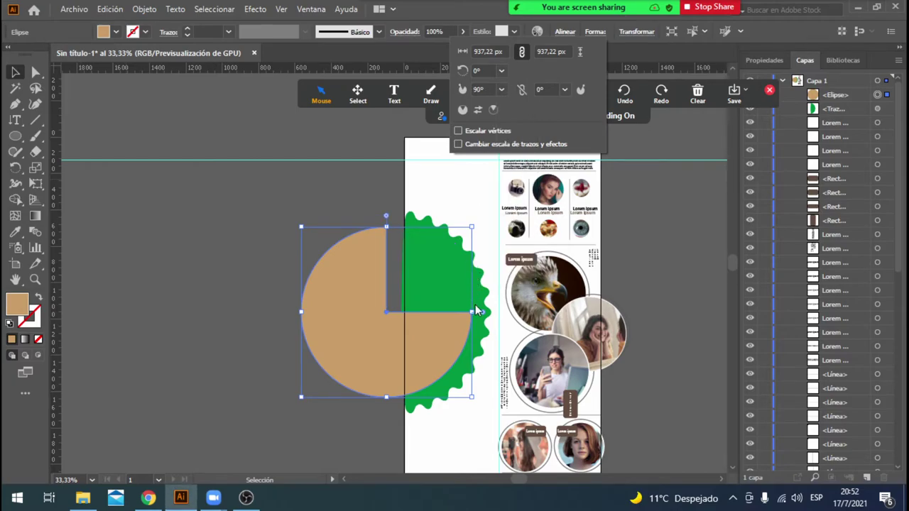
{"action": "left_click", "coordinate": [29, 69]}
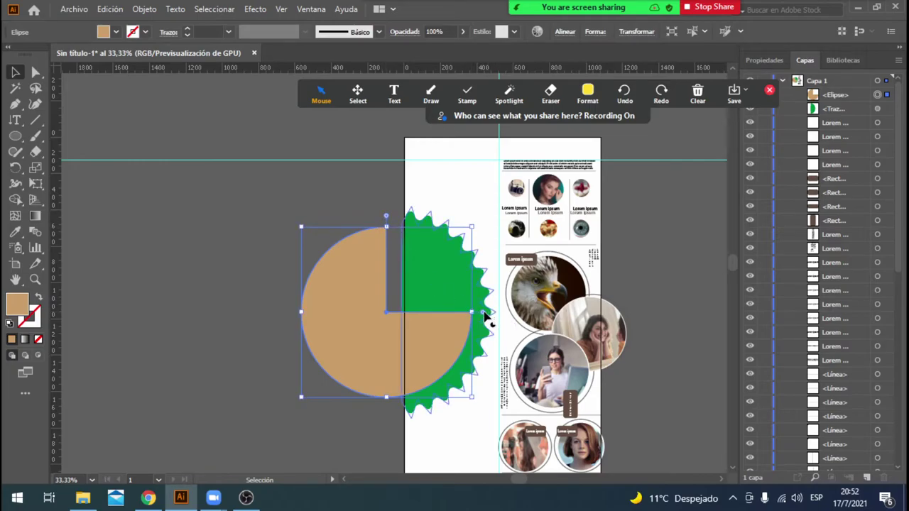
{"action": "left_click_drag", "start_coordinate": [483, 313], "coordinate": [388, 410]}
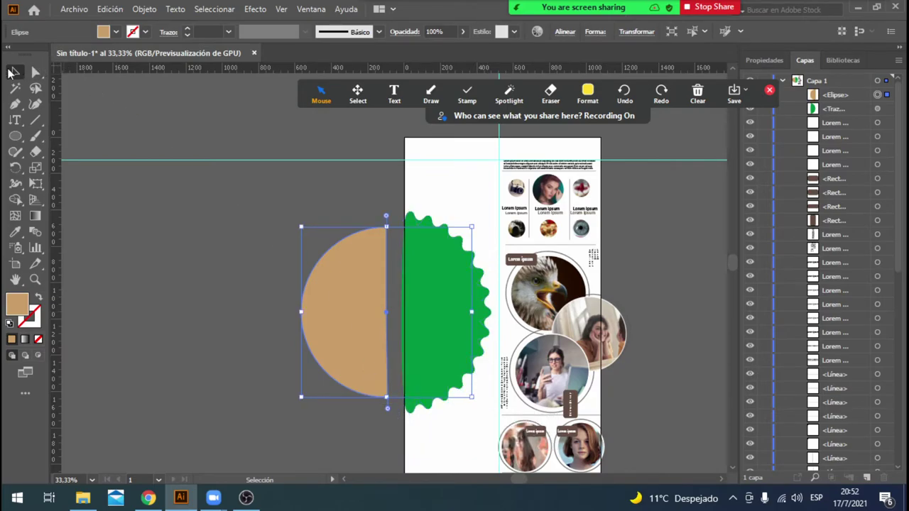
Make a vertically reflected copy of the half-circle and move it aside.
{"action": "mouse_move", "coordinate": [351, 323]}
{"action": "left_mouse_down"}
{"action": "mouse_move", "coordinate": [436, 334]}
{"action": "mouse_move", "coordinate": [434, 323]}
{"action": "left_mouse_up"}
{"action": "right_click", "coordinate": [433, 323]}
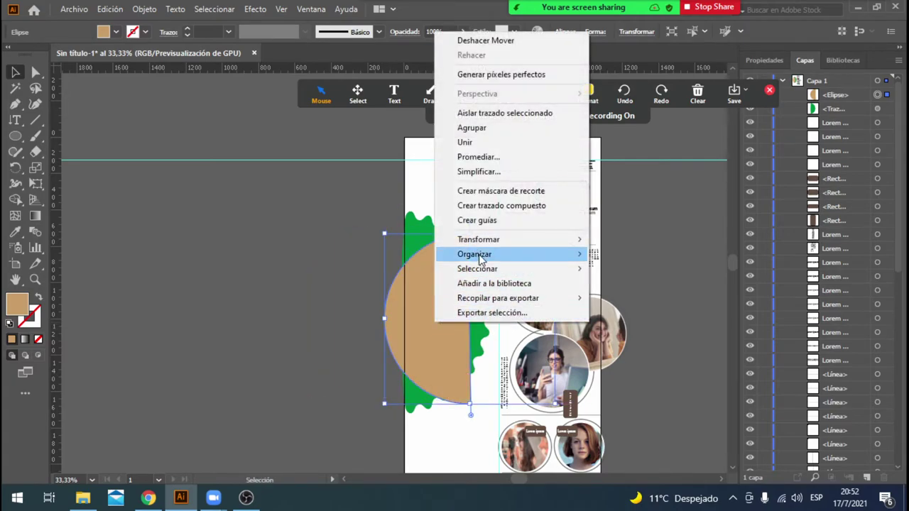
{"action": "mouse_move", "coordinate": [479, 239]}
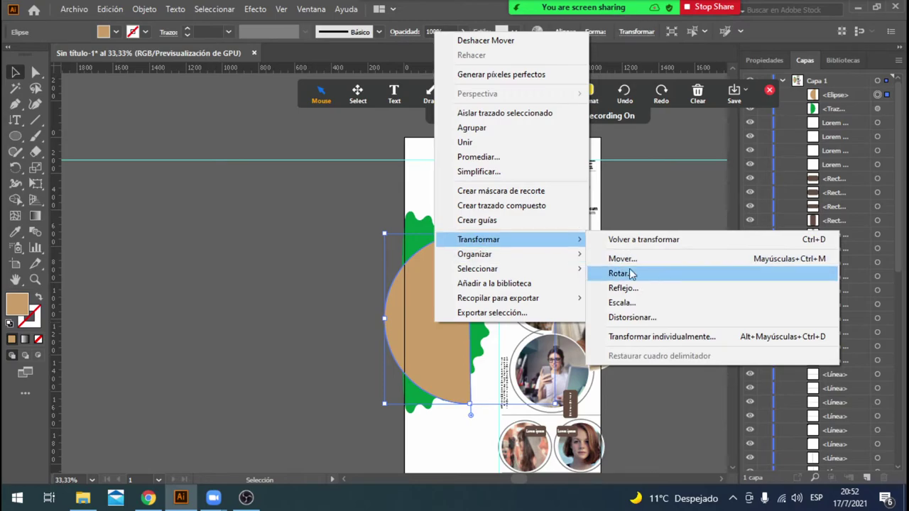
{"action": "left_click", "coordinate": [623, 287]}
{"action": "left_click", "coordinate": [360, 304]}
{"action": "left_click", "coordinate": [389, 331]}
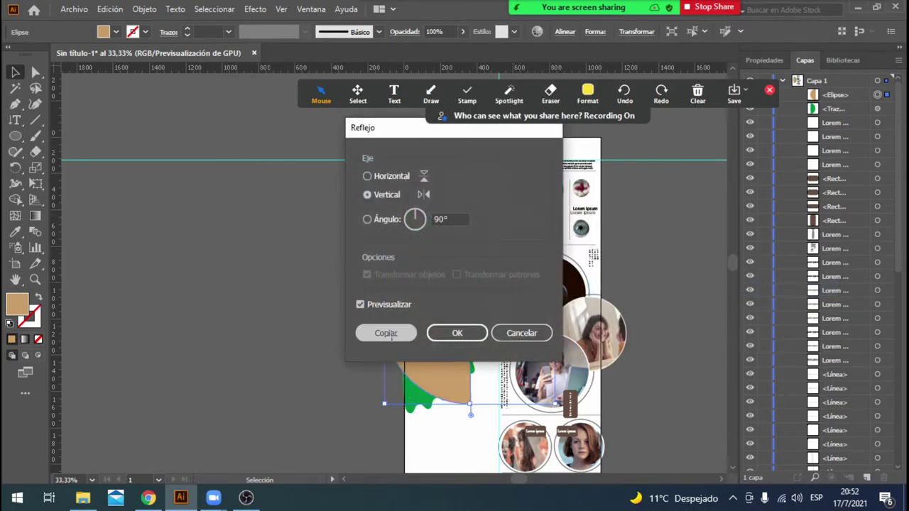
{"action": "left_click_drag", "start_coordinate": [443, 355], "coordinate": [313, 355]}
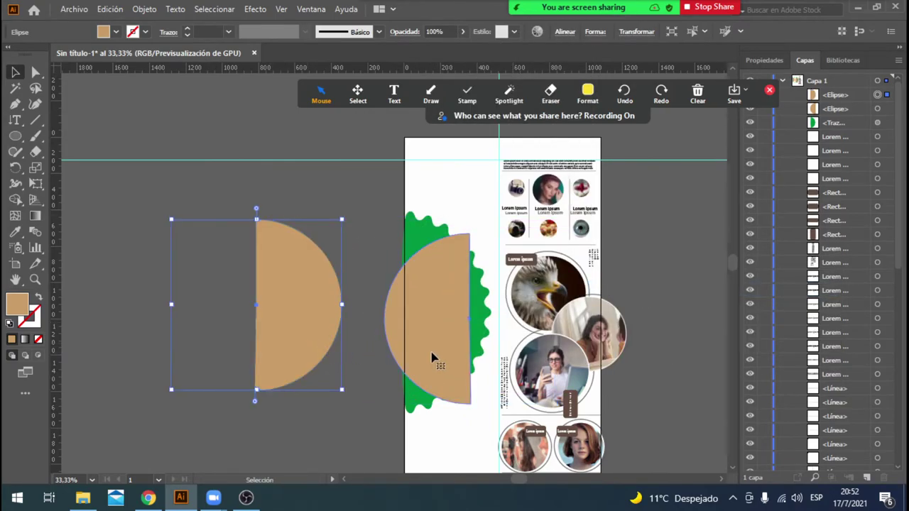
Delete the original half-circle and position the mirrored copy onto the green badge.
{"action": "left_click", "coordinate": [431, 354]}
{"action": "key", "text": "Delete"}
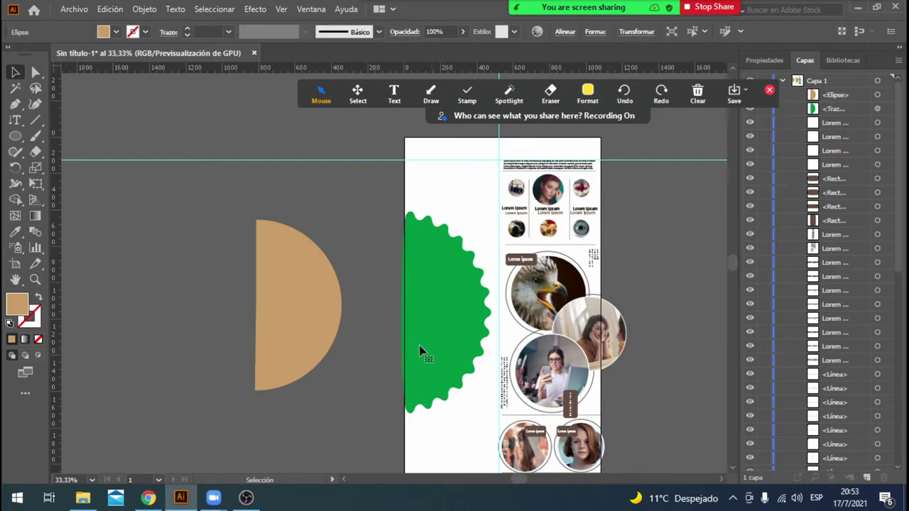
{"action": "left_click_drag", "start_coordinate": [320, 308], "coordinate": [451, 315]}
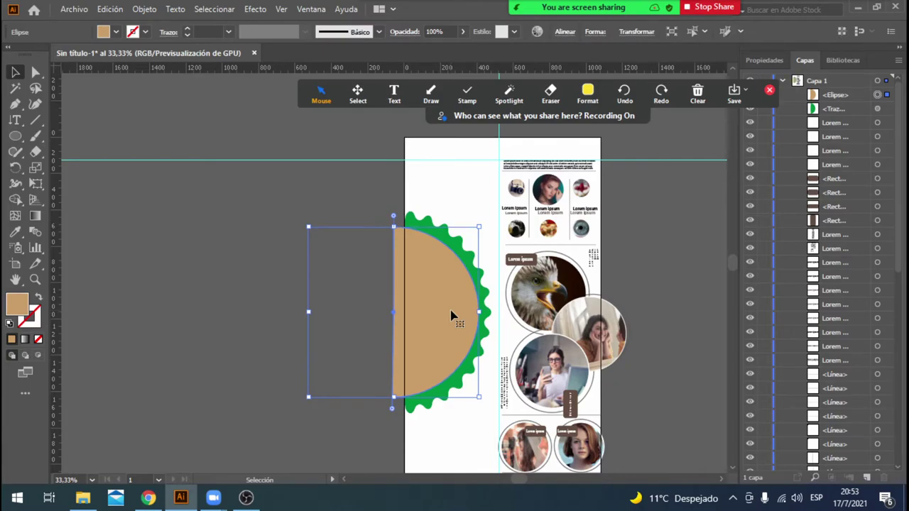
{"action": "left_click_drag", "start_coordinate": [450, 315], "coordinate": [454, 316]}
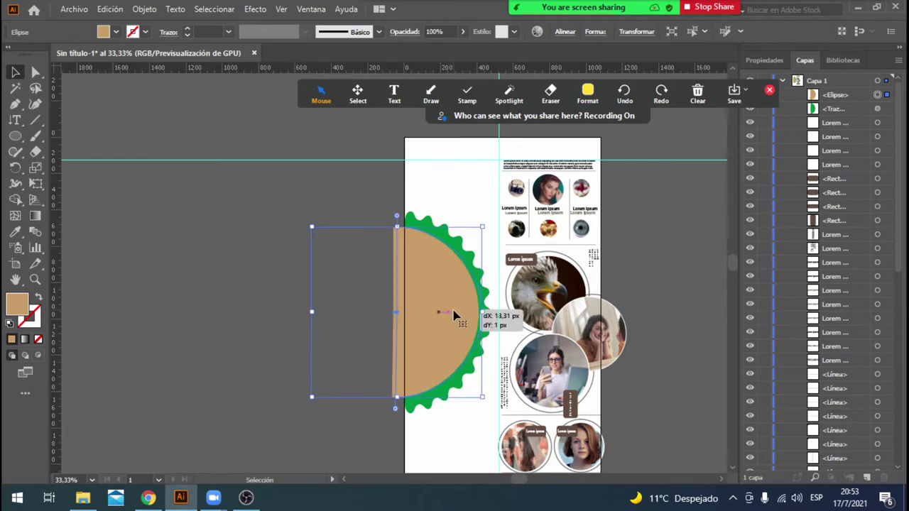
{"action": "left_click", "coordinate": [466, 187]}
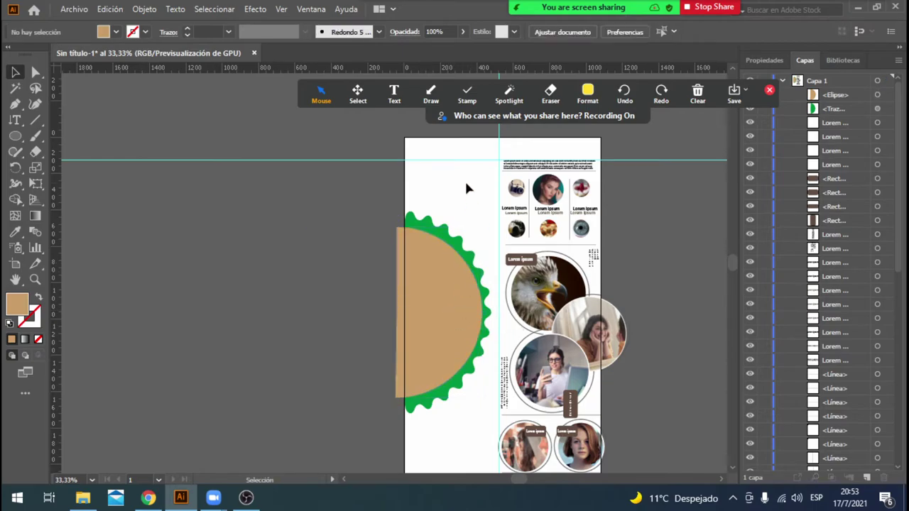
{"action": "left_click", "coordinate": [447, 304]}
Fill the scalloped badge dark brown and narrow the tan half-circle from its left side.
{"action": "left_click", "coordinate": [436, 222]}
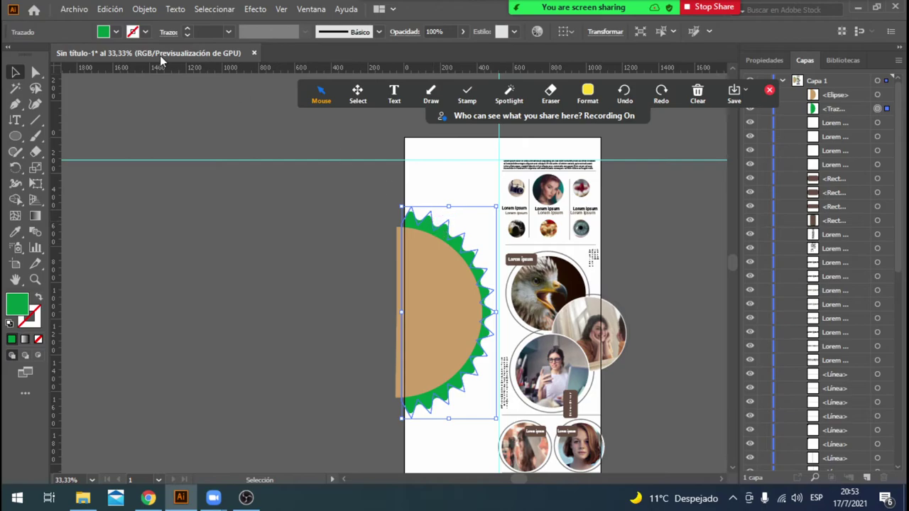
{"action": "left_click", "coordinate": [120, 34]}
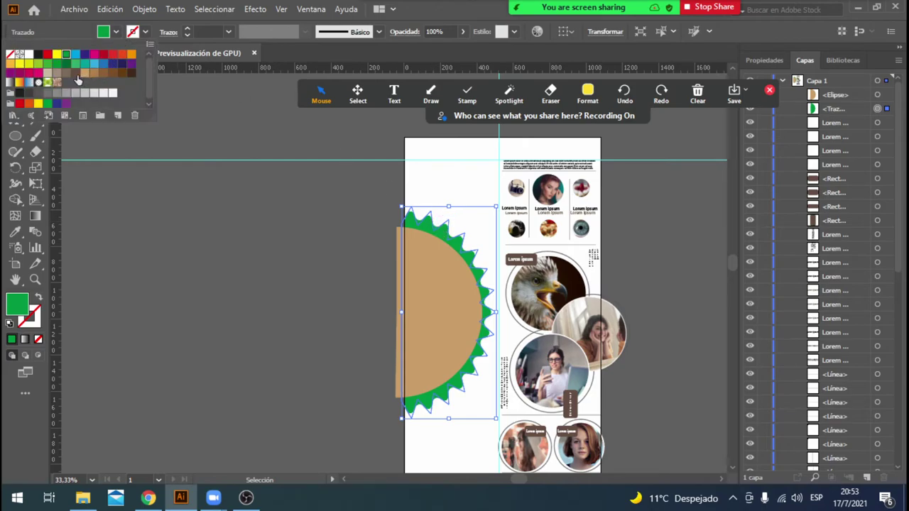
{"action": "left_click", "coordinate": [78, 74]}
{"action": "left_click", "coordinate": [390, 312]}
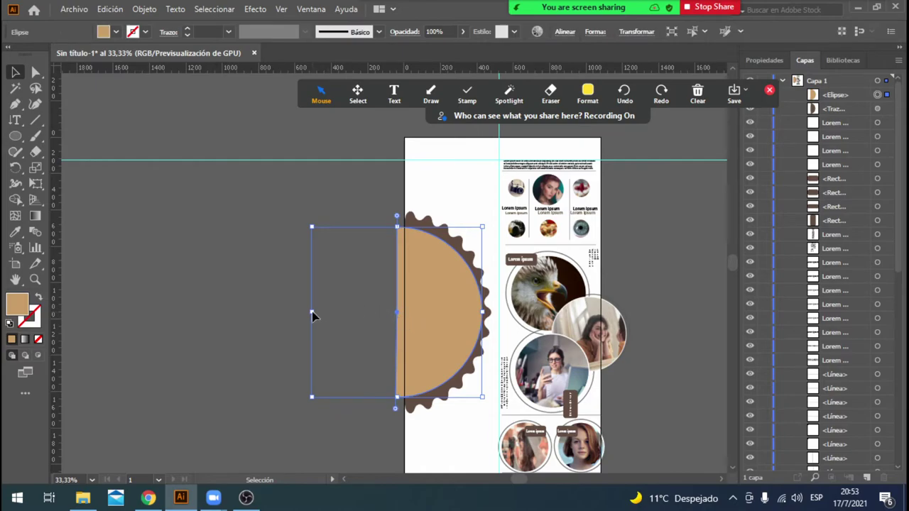
{"action": "left_click", "coordinate": [314, 316]}
{"action": "left_click", "coordinate": [409, 325]}
{"action": "left_click_drag", "start_coordinate": [311, 314], "coordinate": [326, 313]}
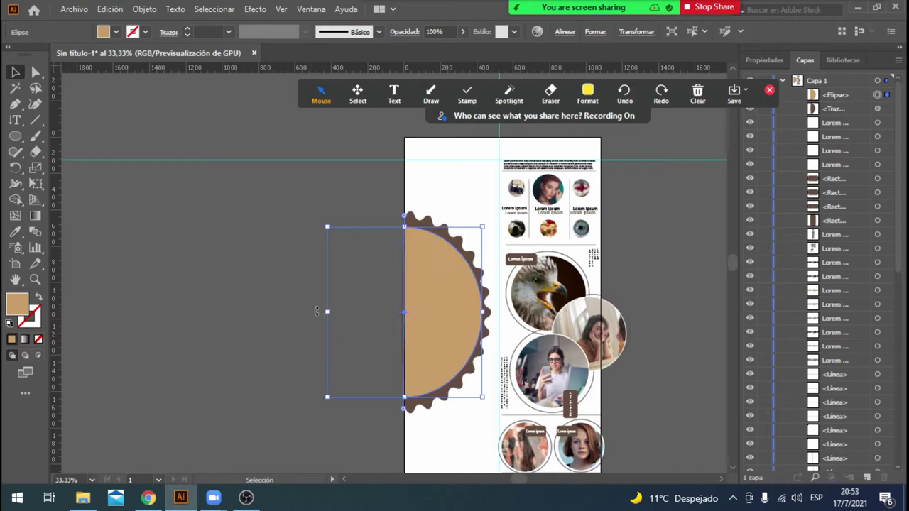
{"action": "left_click", "coordinate": [306, 308]}
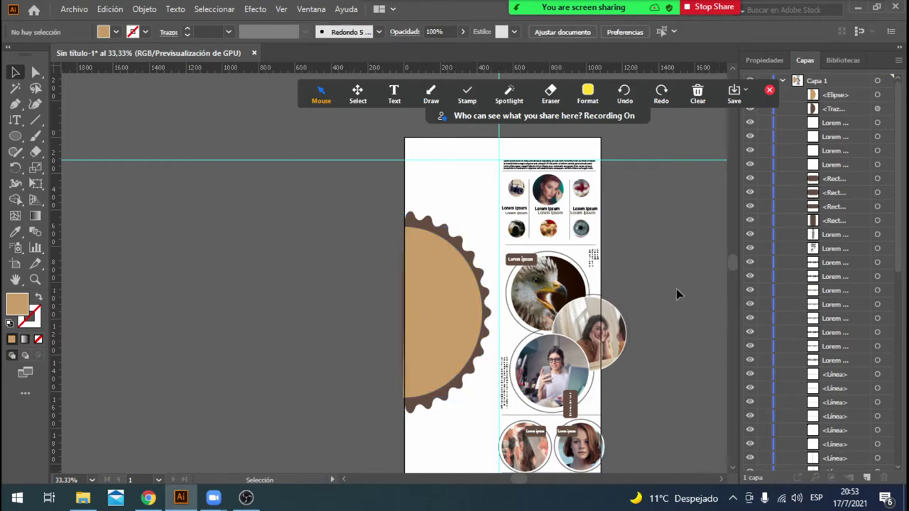
Open the place-image file browser from the File menu.
{"action": "scroll", "coordinate": [676, 289], "scroll_direction": "down", "scroll_amount": 2}
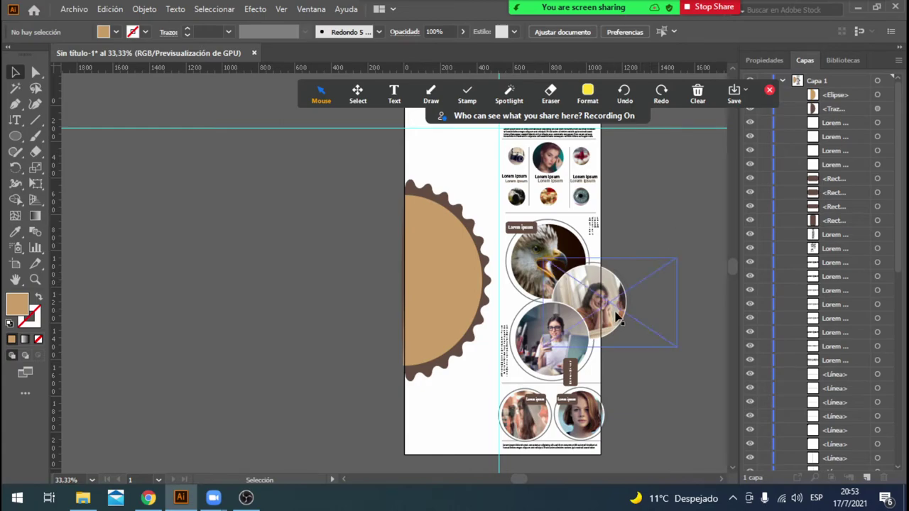
{"action": "left_click", "coordinate": [624, 297]}
{"action": "left_click", "coordinate": [648, 302]}
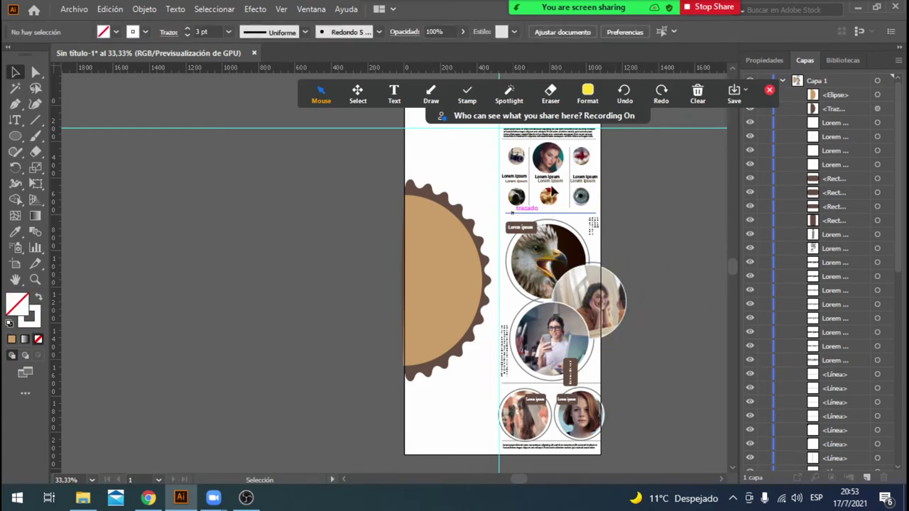
{"action": "left_click", "coordinate": [431, 95]}
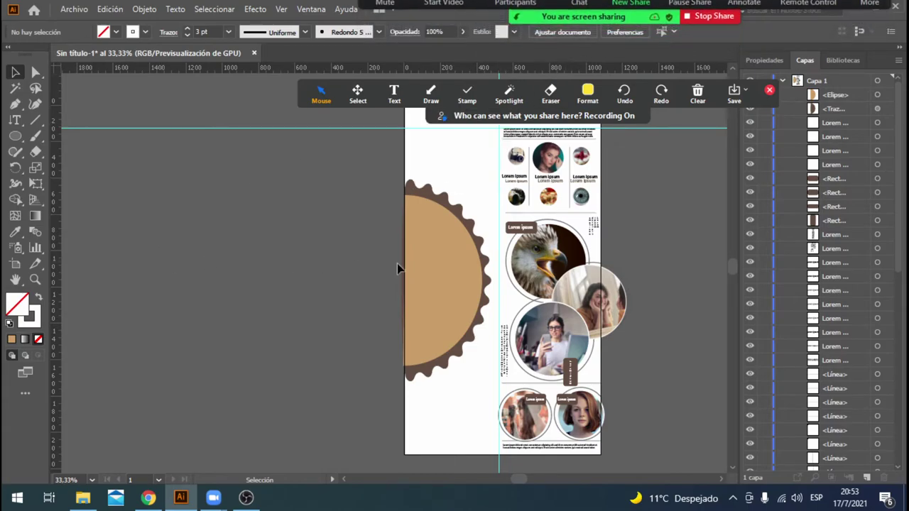
{"action": "left_click", "coordinate": [443, 277]}
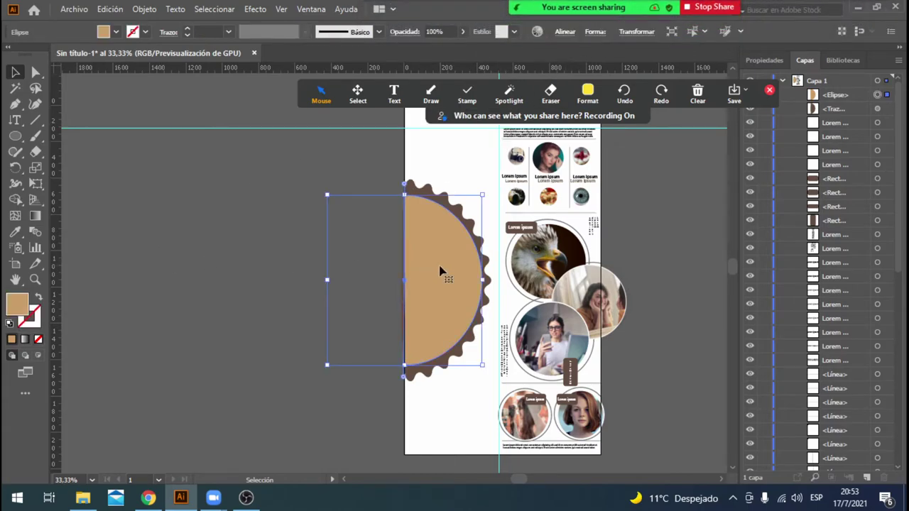
{"action": "left_click", "coordinate": [287, 267]}
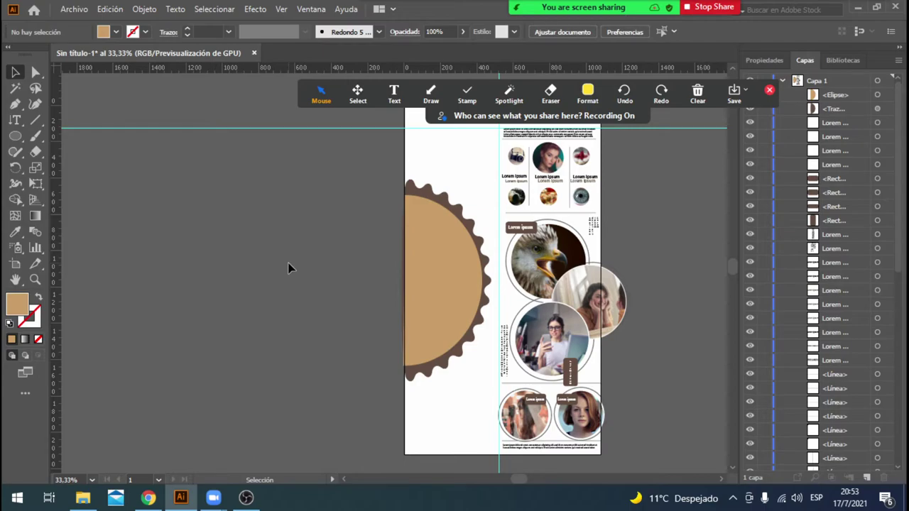
{"action": "left_click", "coordinate": [74, 9]}
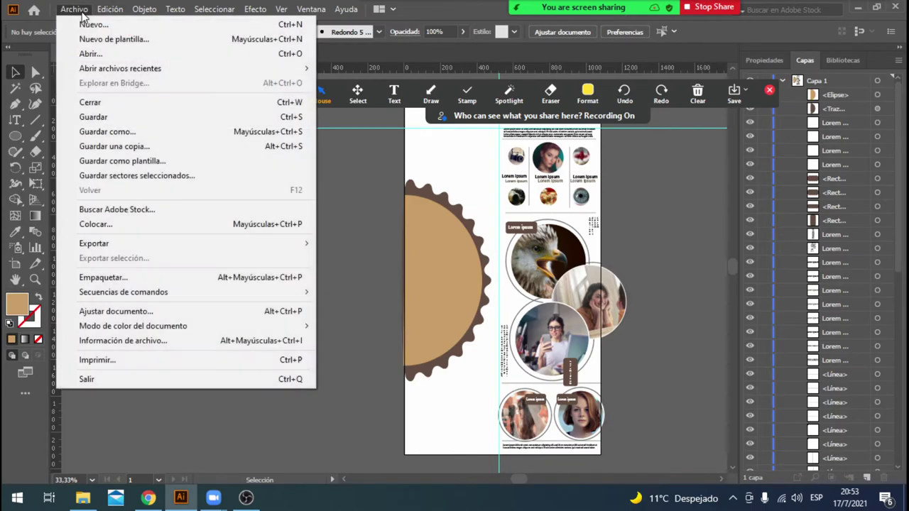
{"action": "left_click", "coordinate": [161, 229]}
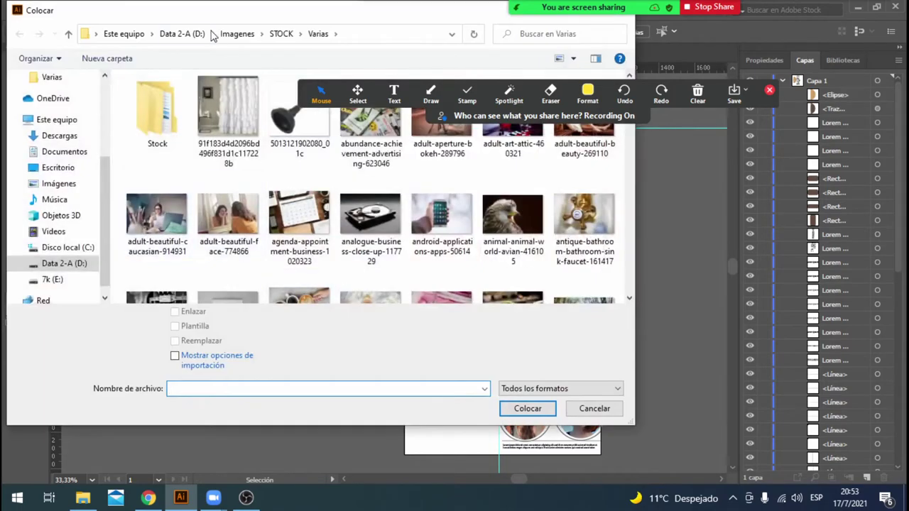
Browse STOCK > Transparentes > Personas and choose the 'Man - 900x1520' photo to place.
{"action": "left_click", "coordinate": [280, 33]}
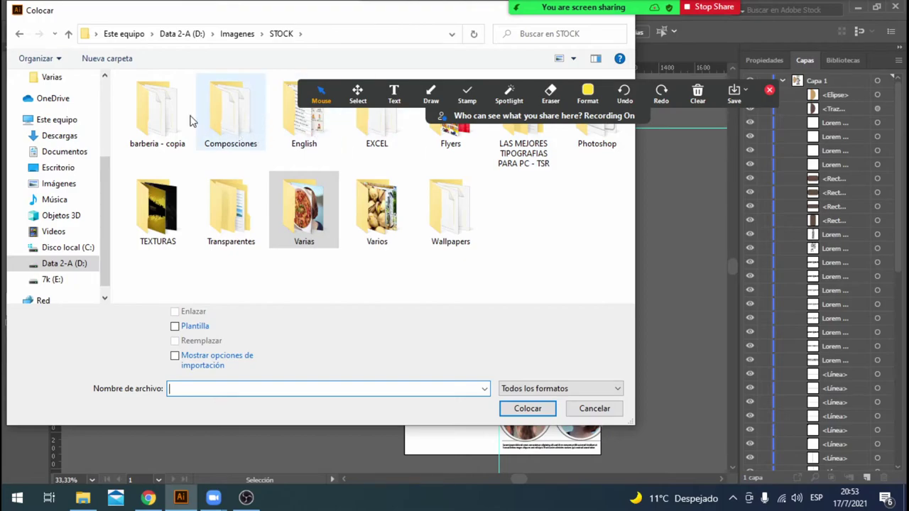
{"action": "double_click", "coordinate": [210, 227]}
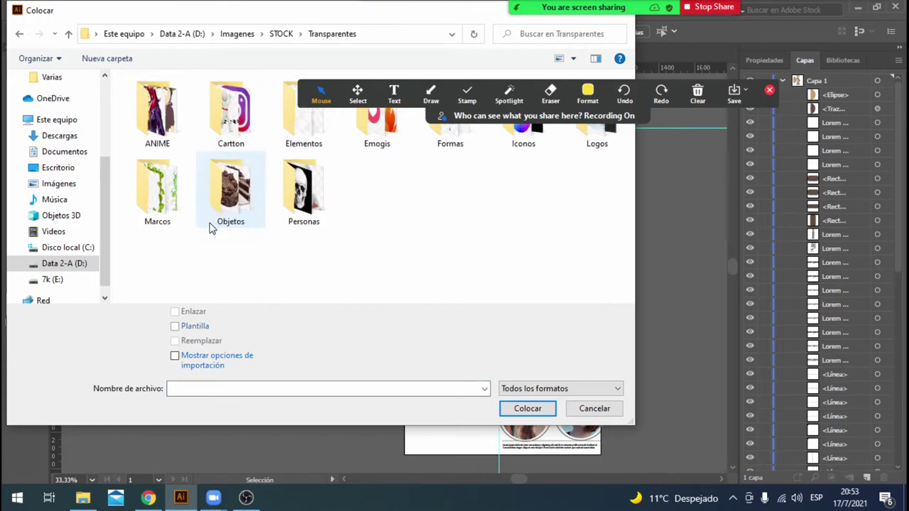
{"action": "left_click_drag", "start_coordinate": [429, 106], "coordinate": [417, 35]}
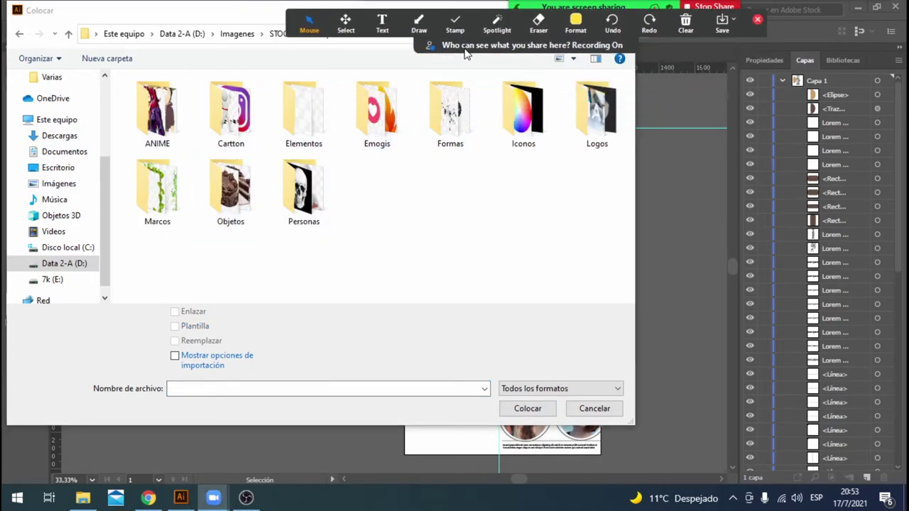
{"action": "double_click", "coordinate": [153, 124]}
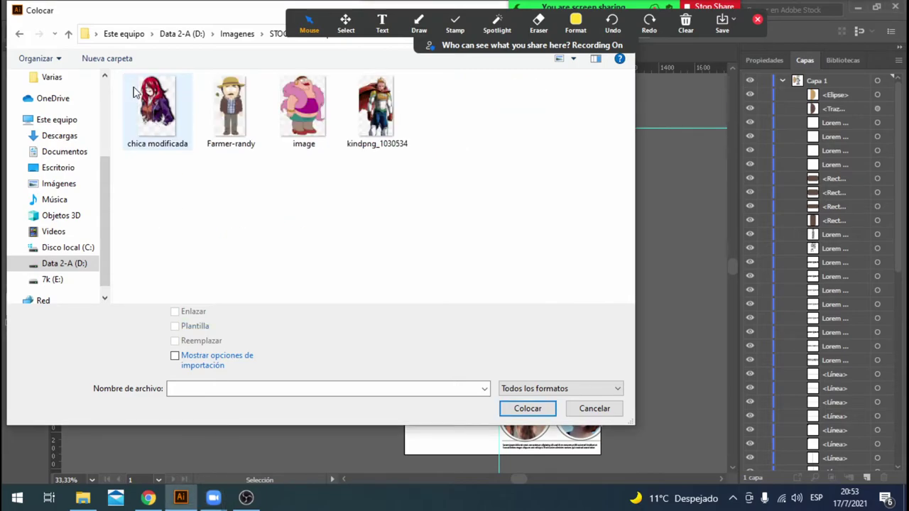
{"action": "left_click", "coordinate": [23, 34]}
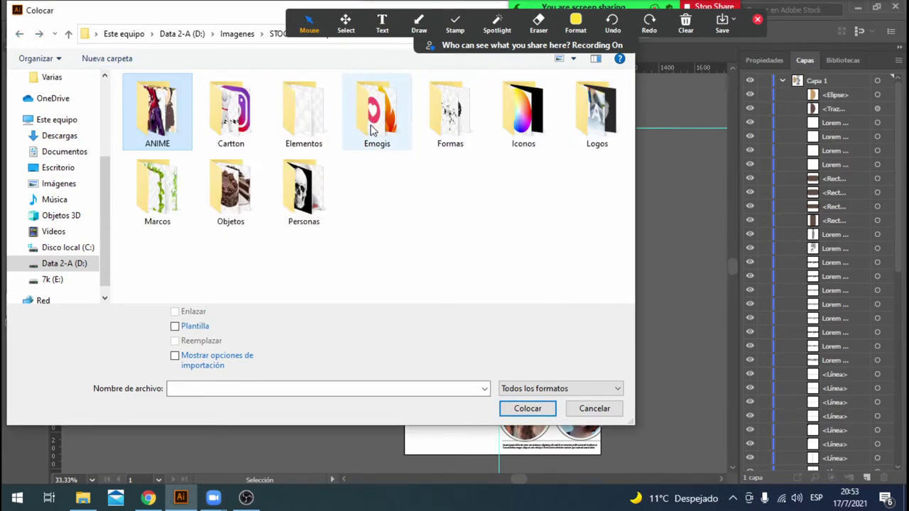
{"action": "double_click", "coordinate": [324, 203]}
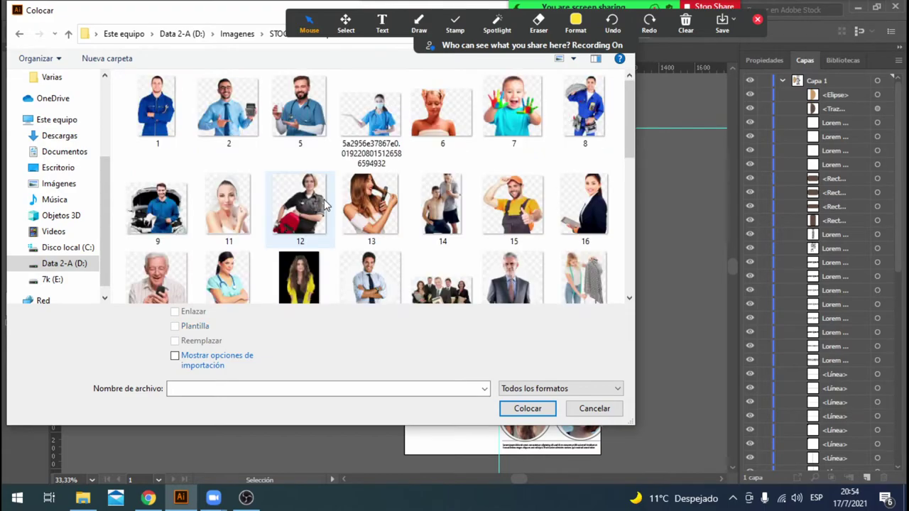
{"action": "scroll", "coordinate": [318, 203], "scroll_direction": "down", "scroll_amount": 1}
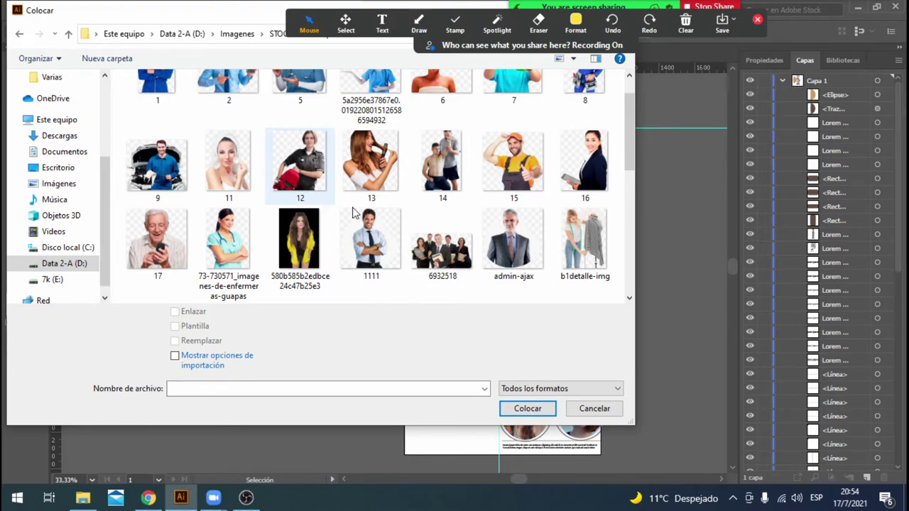
{"action": "scroll", "coordinate": [522, 257], "scroll_direction": "up", "scroll_amount": 1}
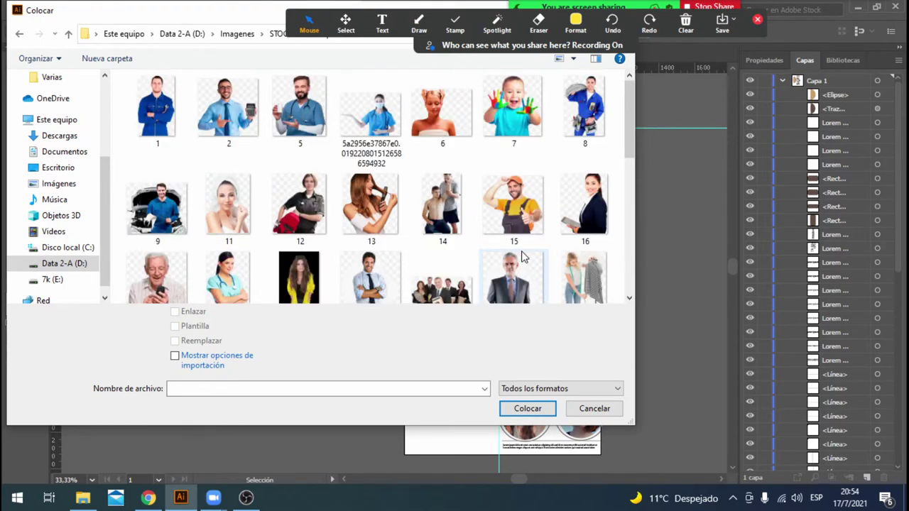
{"action": "scroll", "coordinate": [518, 259], "scroll_direction": "down", "scroll_amount": 4}
{"action": "scroll", "coordinate": [510, 261], "scroll_direction": "down", "scroll_amount": 3}
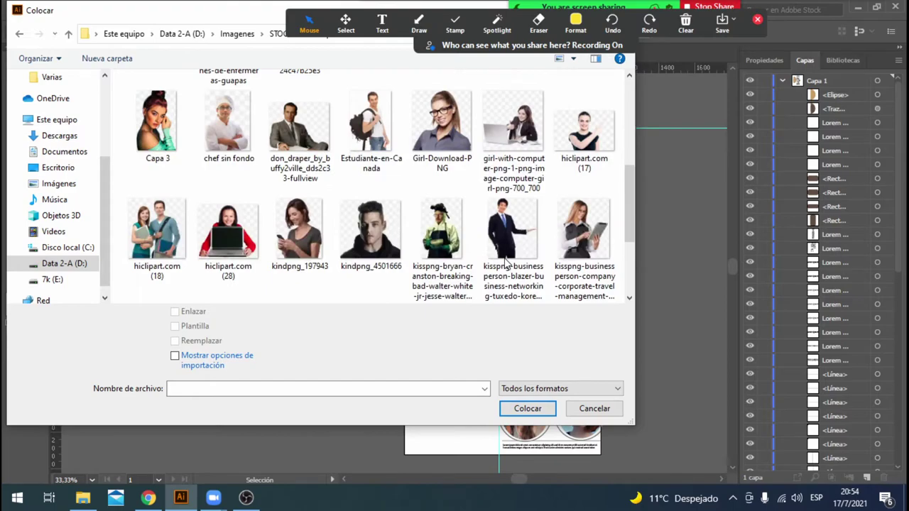
{"action": "scroll", "coordinate": [507, 263], "scroll_direction": "down", "scroll_amount": 3}
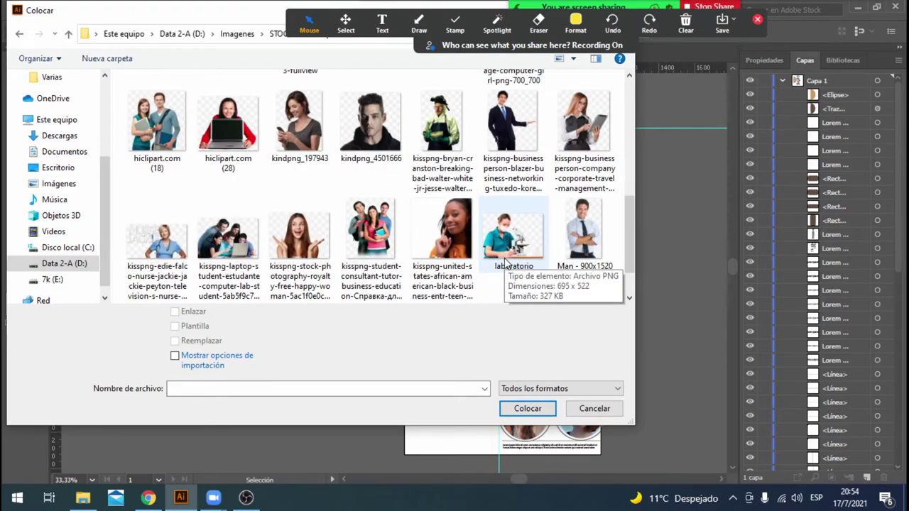
{"action": "double_click", "coordinate": [576, 264]}
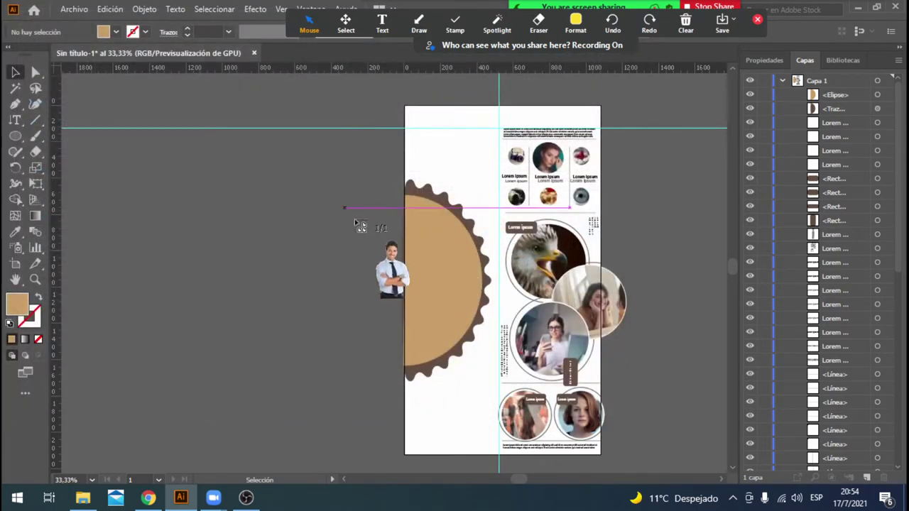
Place the man photo, move it over the badge, then delete it.
{"action": "left_click_drag", "start_coordinate": [344, 208], "coordinate": [435, 360]}
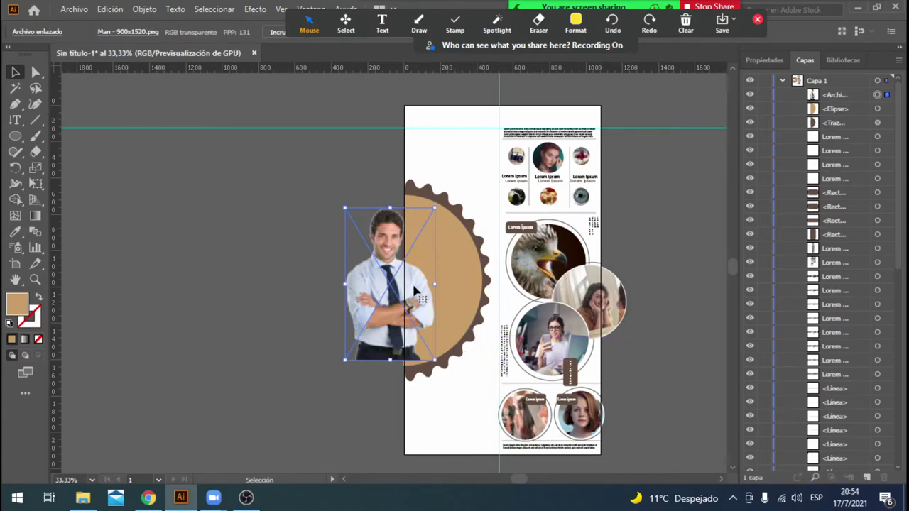
{"action": "mouse_move", "coordinate": [414, 290]}
{"action": "left_mouse_down"}
{"action": "mouse_move", "coordinate": [468, 311]}
{"action": "mouse_move", "coordinate": [454, 311]}
{"action": "left_mouse_up"}
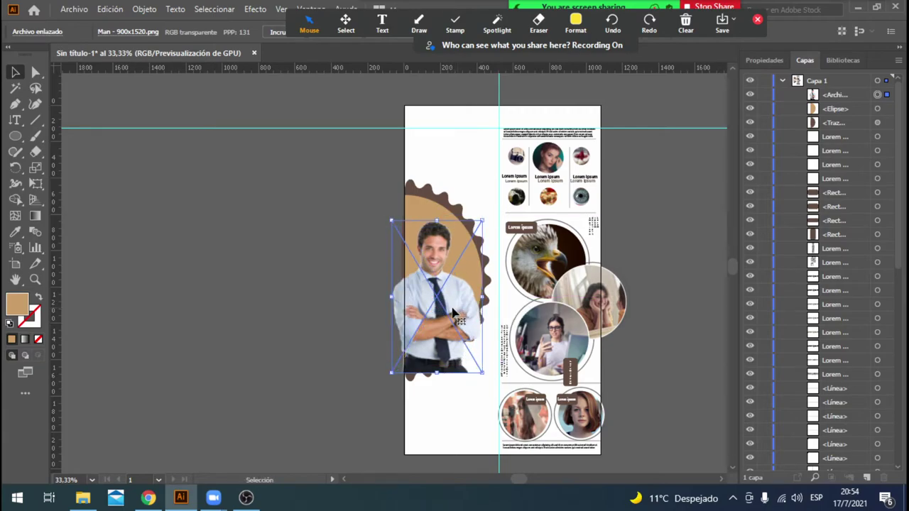
{"action": "key", "text": "Delete"}
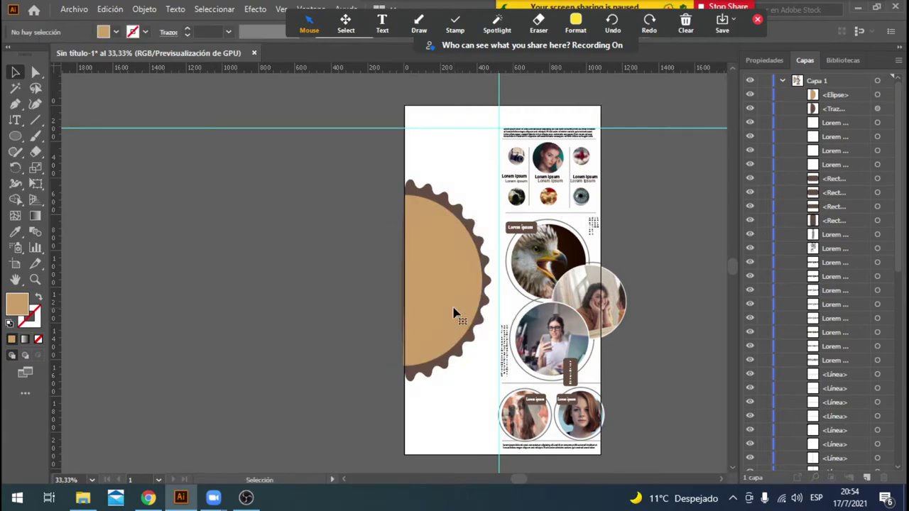
Reopen the Place browser and choose the kindpng_4501666 portrait.
{"action": "left_click", "coordinate": [74, 9]}
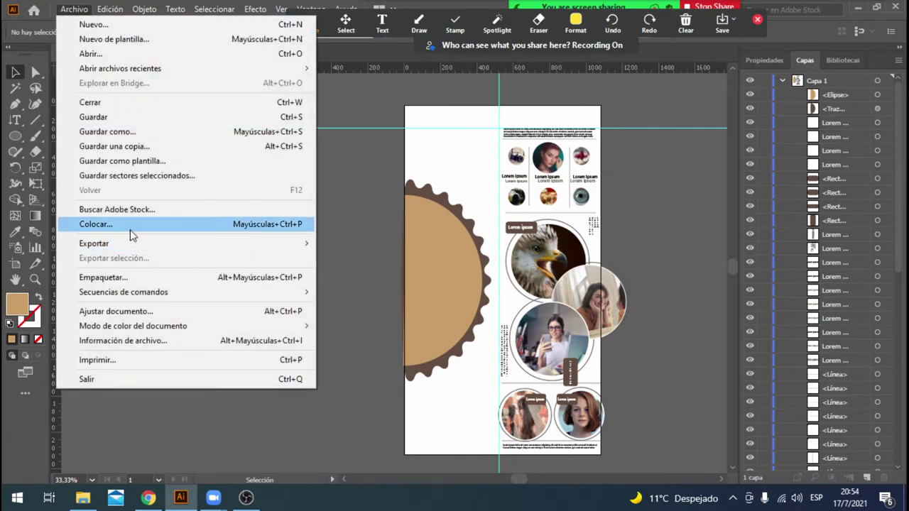
{"action": "left_click", "coordinate": [95, 223]}
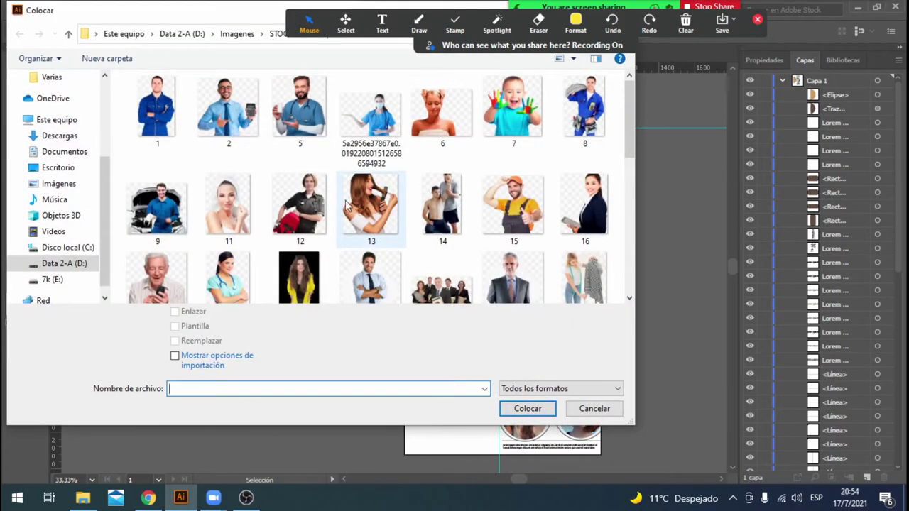
{"action": "mouse_move", "coordinate": [228, 206]}
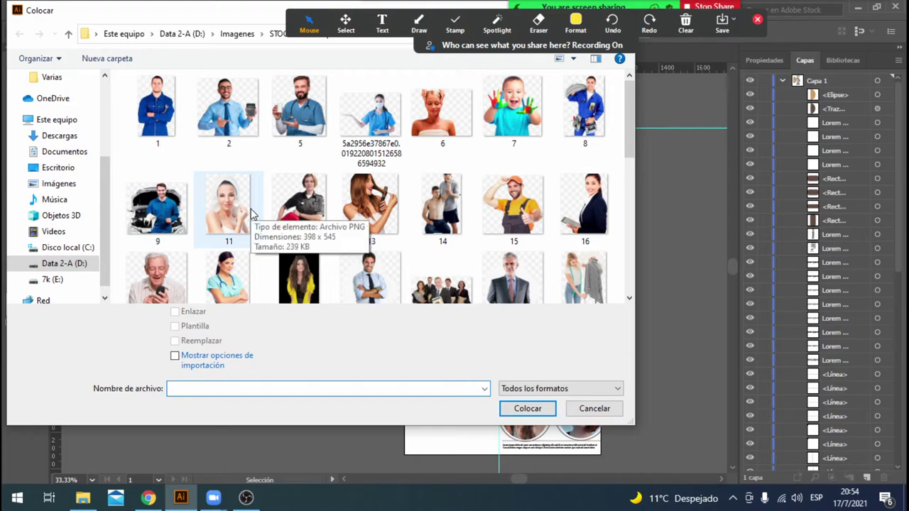
{"action": "scroll", "coordinate": [251, 214], "scroll_direction": "down", "scroll_amount": 2}
{"action": "scroll", "coordinate": [250, 214], "scroll_direction": "down", "scroll_amount": 2}
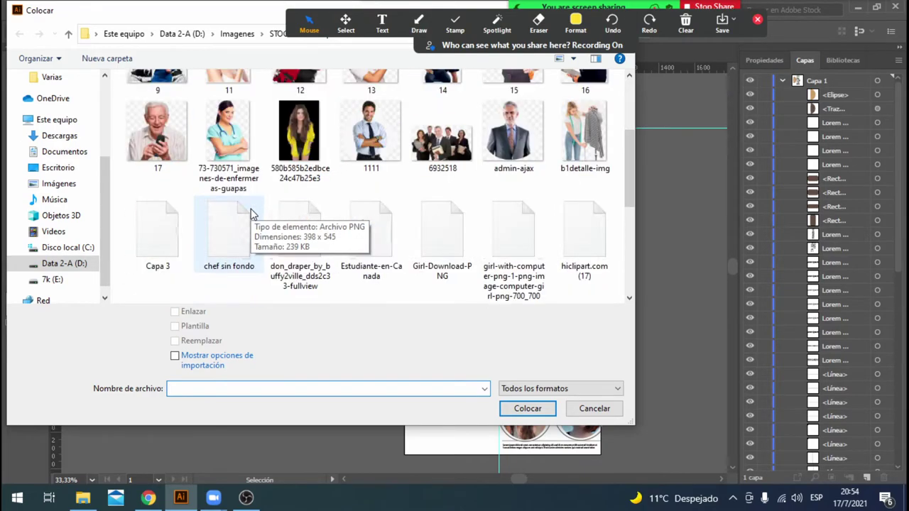
{"action": "scroll", "coordinate": [250, 215], "scroll_direction": "down", "scroll_amount": 1}
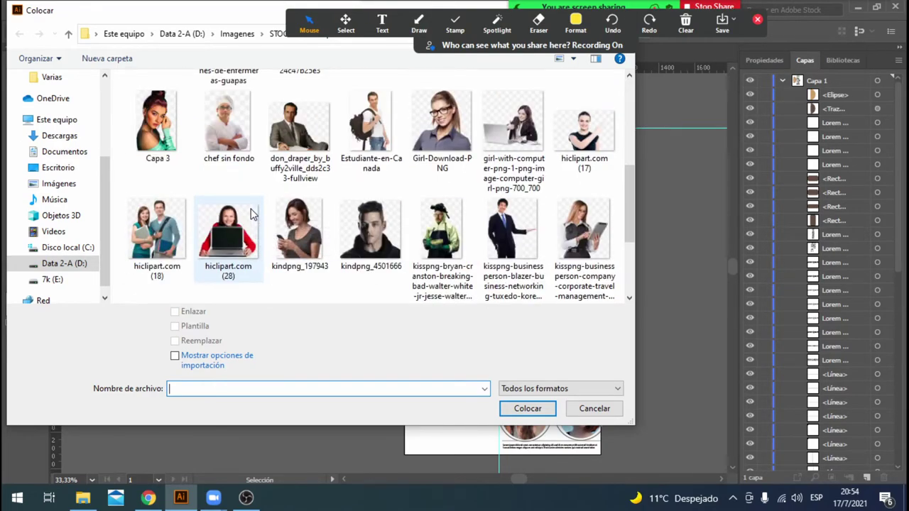
{"action": "scroll", "coordinate": [251, 214], "scroll_direction": "down", "scroll_amount": 2}
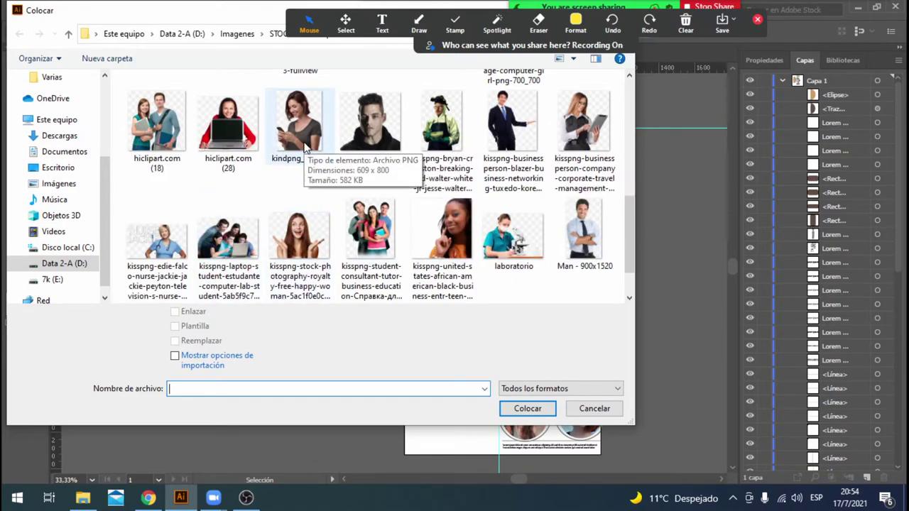
{"action": "double_click", "coordinate": [377, 142]}
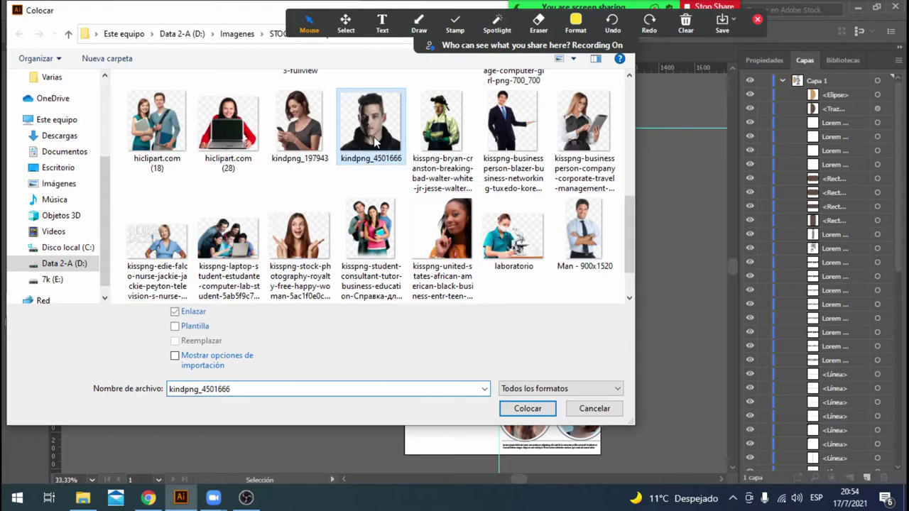
Place the hoodie portrait over the badge, stack it beneath the tan circle, and select both.
{"action": "left_click_drag", "start_coordinate": [324, 229], "coordinate": [484, 402]}
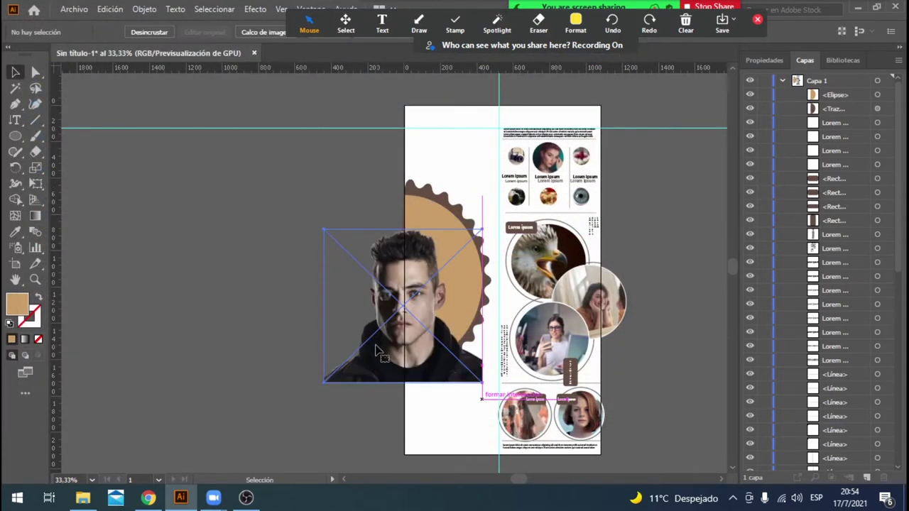
{"action": "mouse_move", "coordinate": [387, 363]}
{"action": "left_mouse_down"}
{"action": "mouse_move", "coordinate": [442, 338]}
{"action": "mouse_move", "coordinate": [434, 344]}
{"action": "left_mouse_up"}
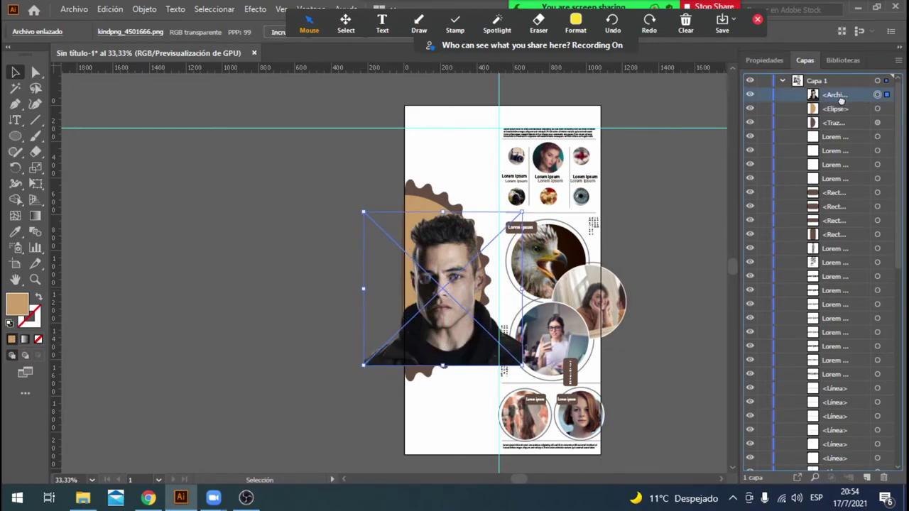
{"action": "left_click_drag", "start_coordinate": [837, 95], "coordinate": [839, 113]}
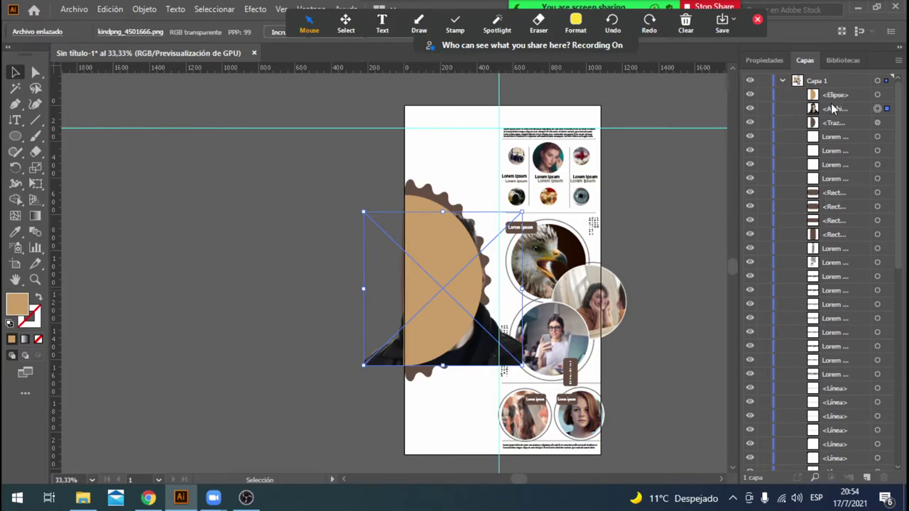
{"action": "left_click", "coordinate": [877, 95], "text": "shift"}
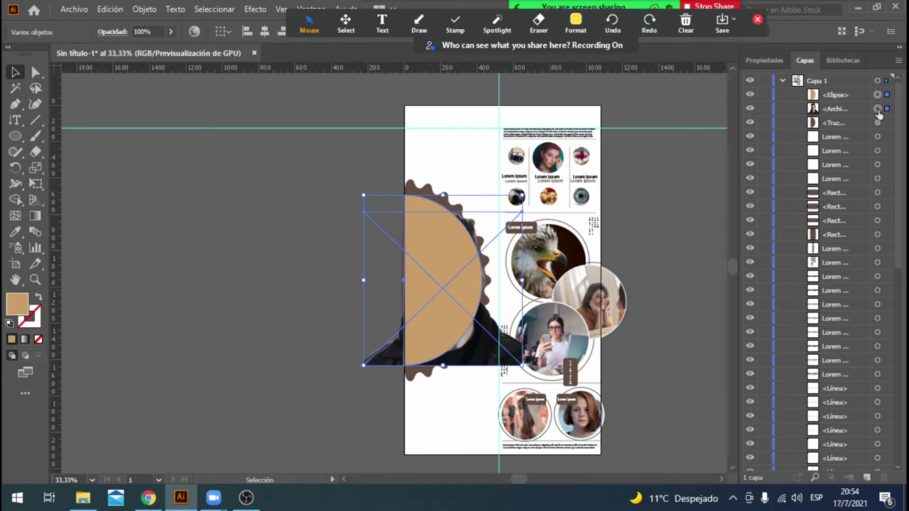
{"action": "left_click", "coordinate": [144, 8]}
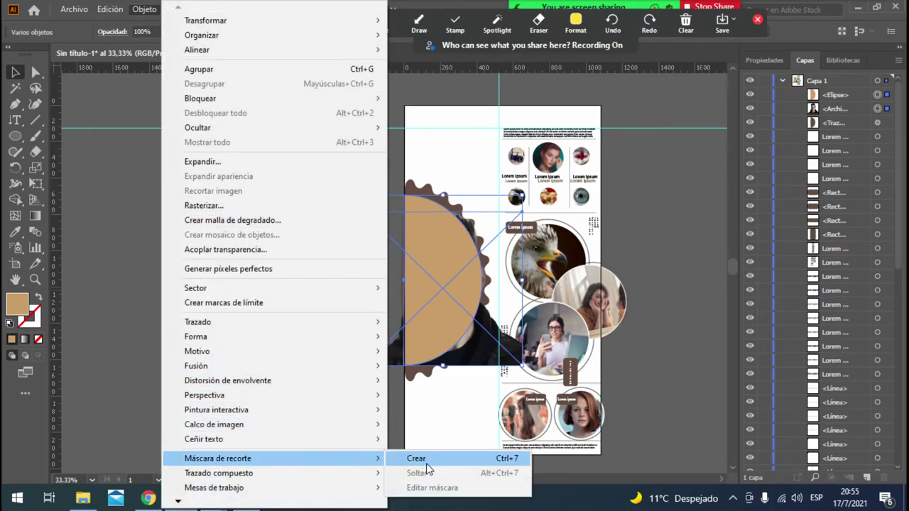
Clip the portrait to the tan circle, then enter the group and target its clipping circle.
{"action": "left_click", "coordinate": [426, 460]}
{"action": "left_click", "coordinate": [292, 432]}
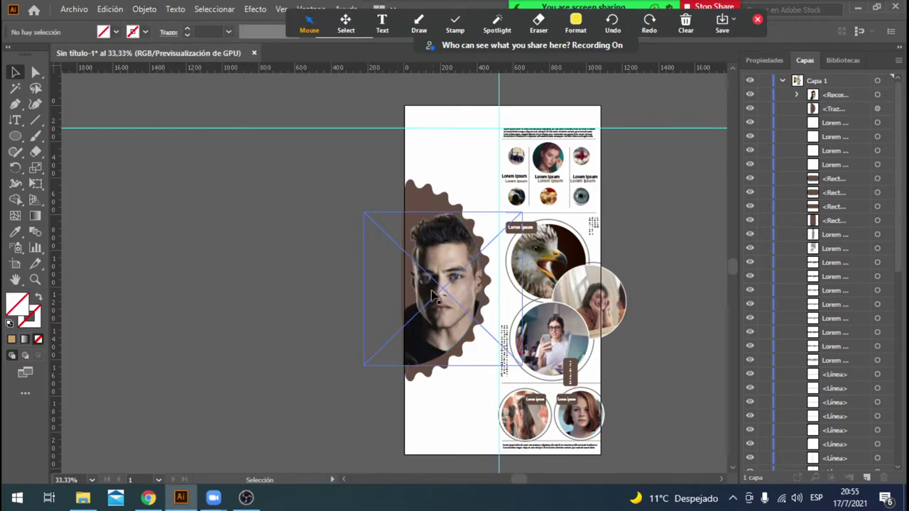
{"action": "left_click", "coordinate": [438, 325]}
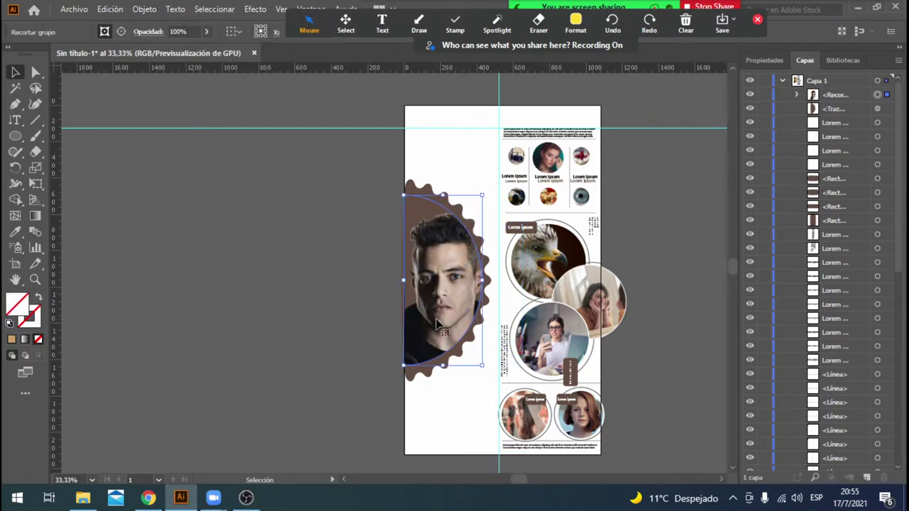
{"action": "double_click", "coordinate": [437, 325]}
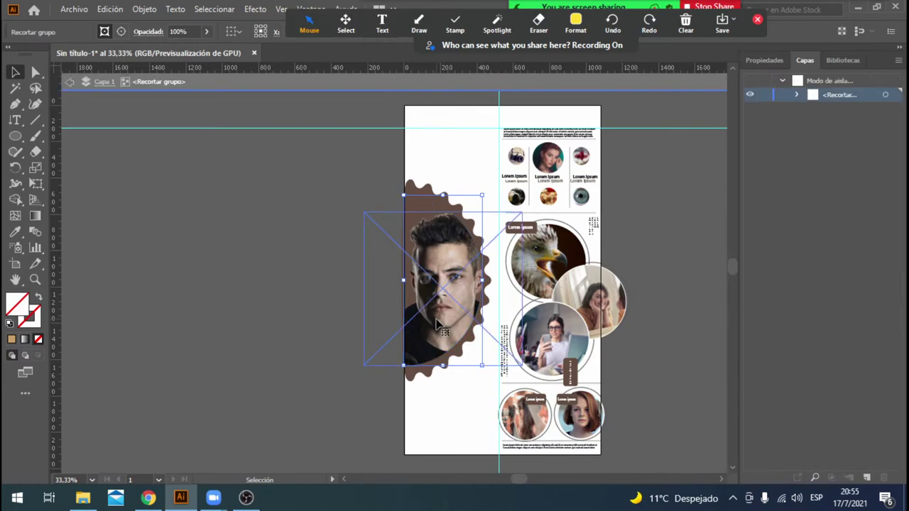
{"action": "left_click", "coordinate": [796, 95]}
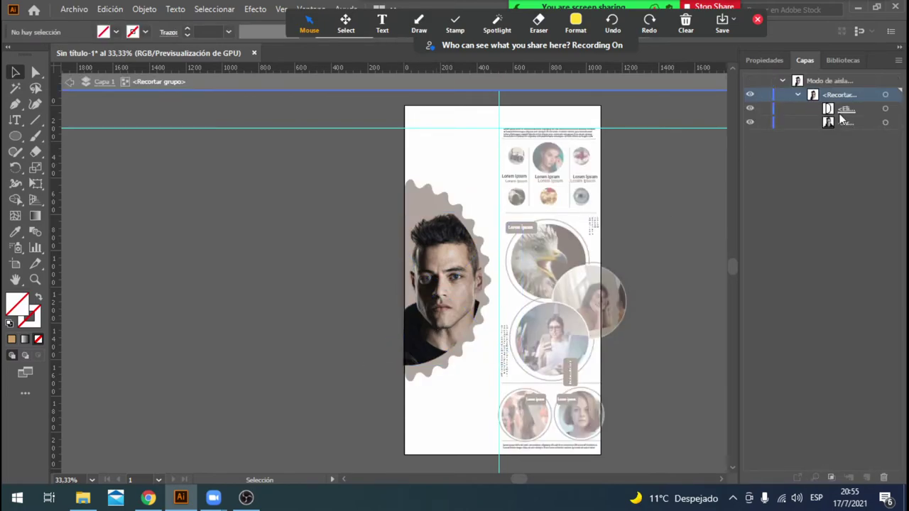
{"action": "left_click", "coordinate": [841, 111]}
Give the clipping circle a dark brown fill and a tan stroke.
{"action": "left_click", "coordinate": [115, 32]}
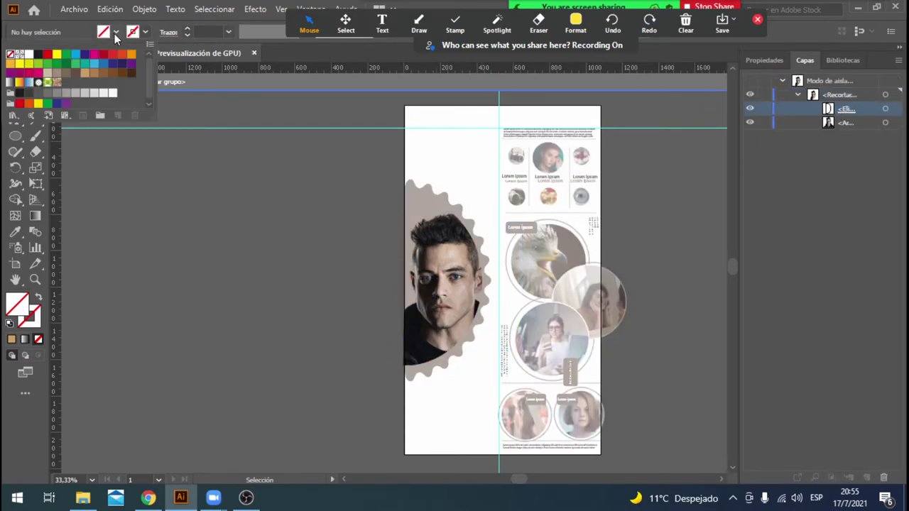
{"action": "left_click", "coordinate": [58, 72]}
{"action": "left_click", "coordinate": [75, 73]}
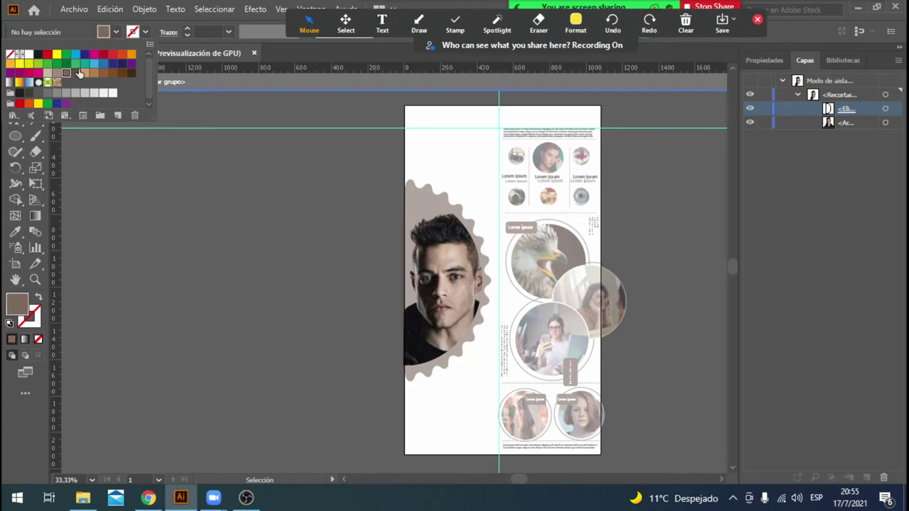
{"action": "left_click", "coordinate": [202, 205]}
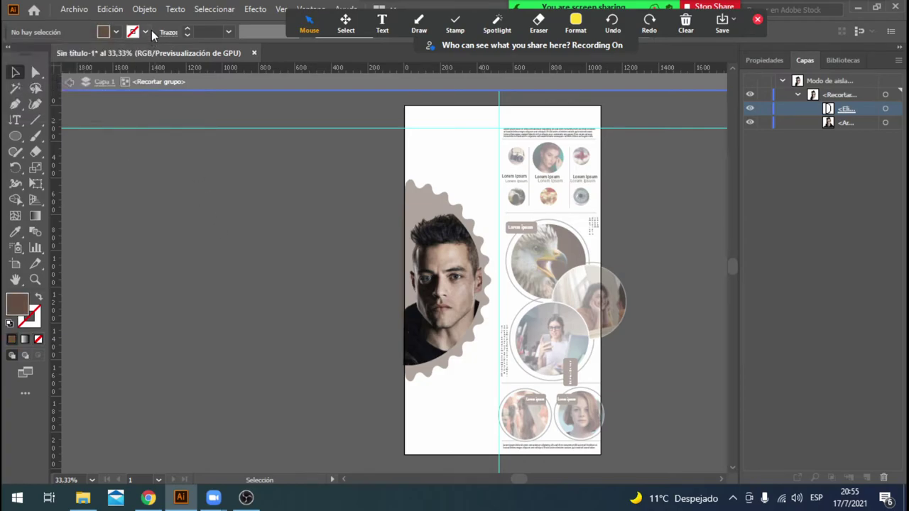
{"action": "left_click", "coordinate": [145, 32]}
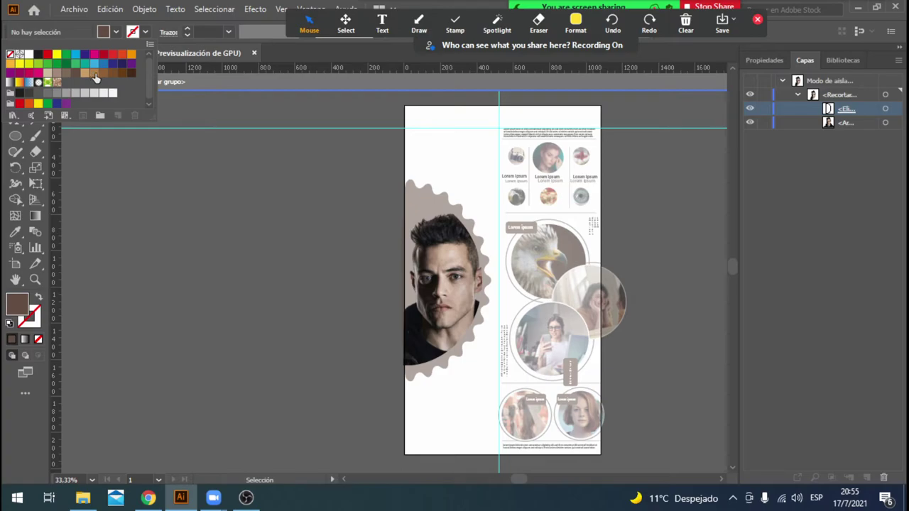
{"action": "left_click", "coordinate": [96, 76]}
{"action": "left_click", "coordinate": [185, 211]}
Exit isolation, inspect the clip group's layers, re-isolate it, and exit isolation again.
{"action": "left_click", "coordinate": [70, 85]}
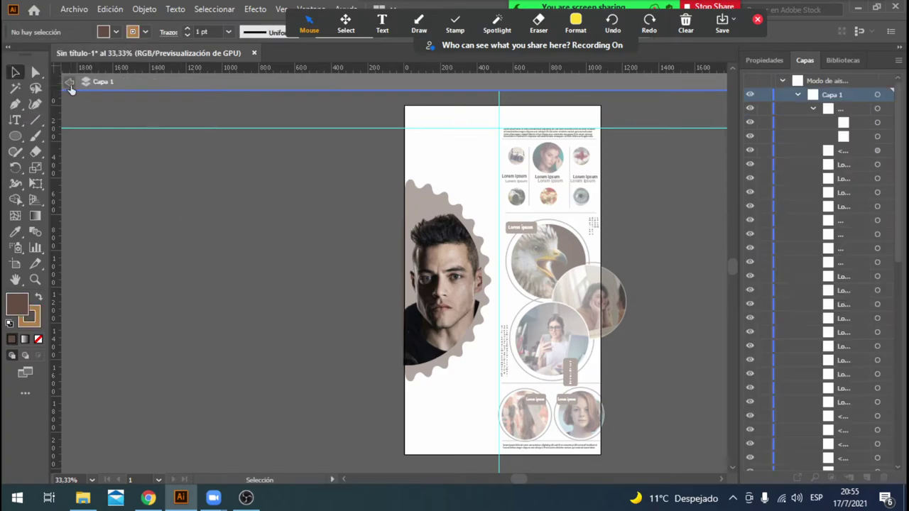
{"action": "left_click", "coordinate": [440, 323]}
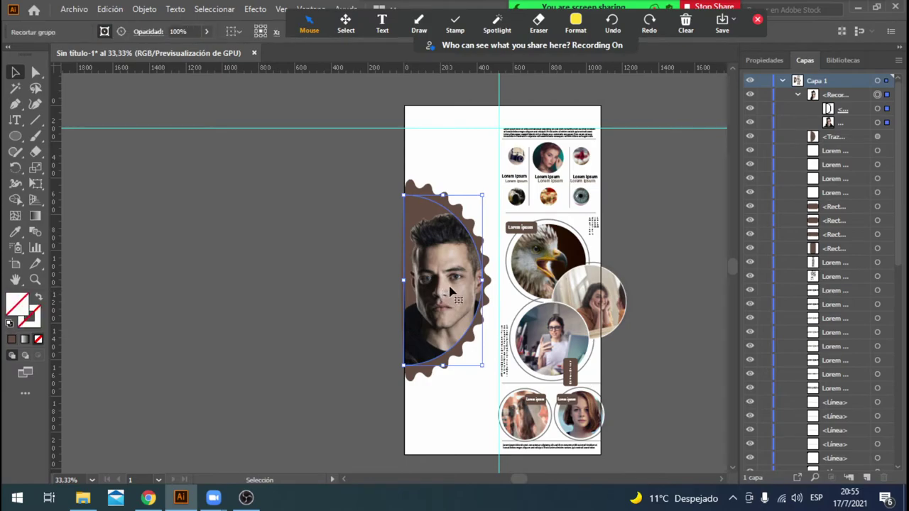
{"action": "left_click", "coordinate": [833, 141]}
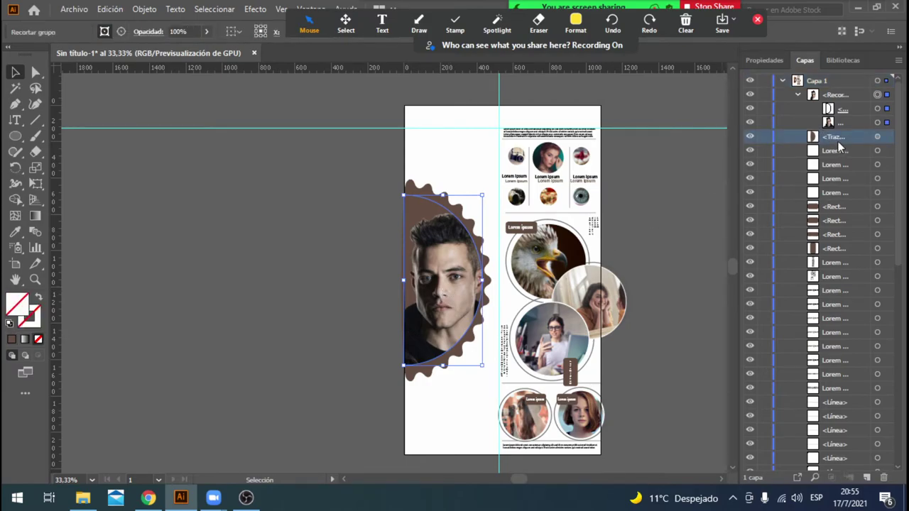
{"action": "left_click", "coordinate": [838, 110]}
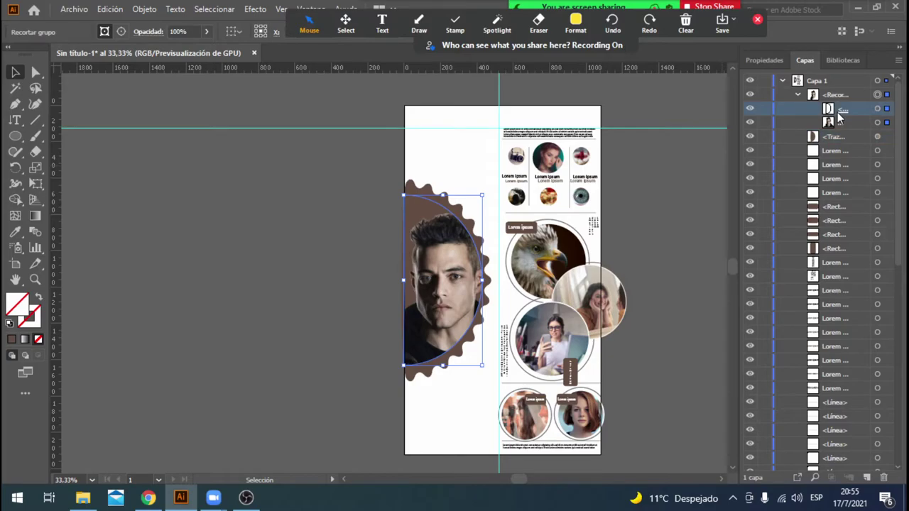
{"action": "double_click", "coordinate": [831, 122]}
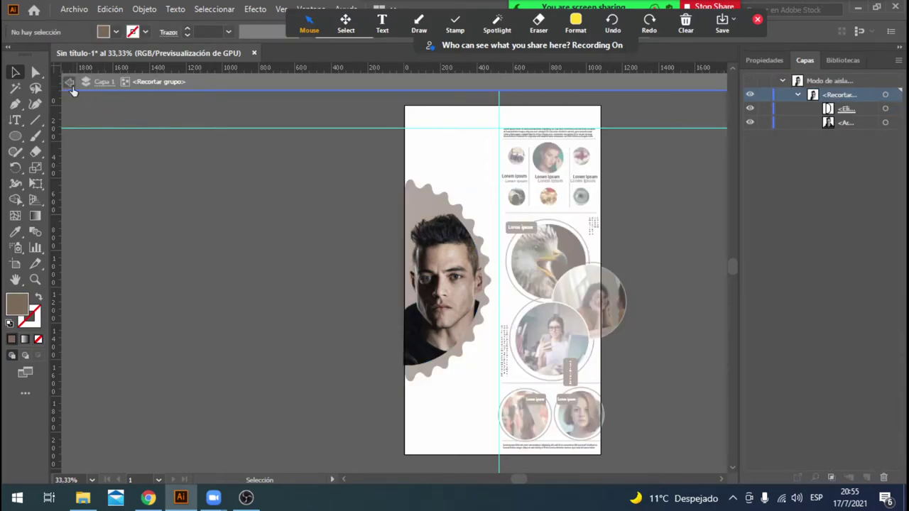
{"action": "left_click", "coordinate": [70, 84]}
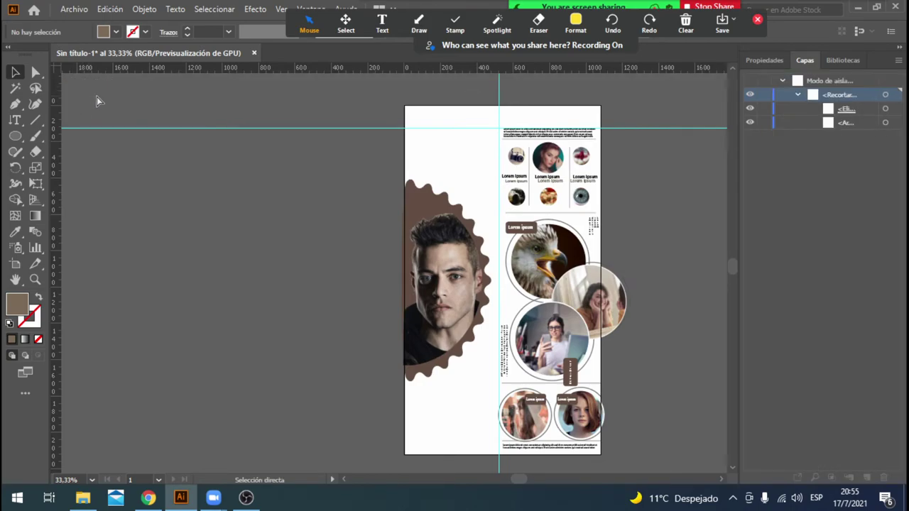
Undo the earlier mask, then clip the man's photo to the semicircle ellipse stacked above it.
{"action": "key", "text": "ctrl+z"}
{"action": "key", "text": "ctrl+z"}
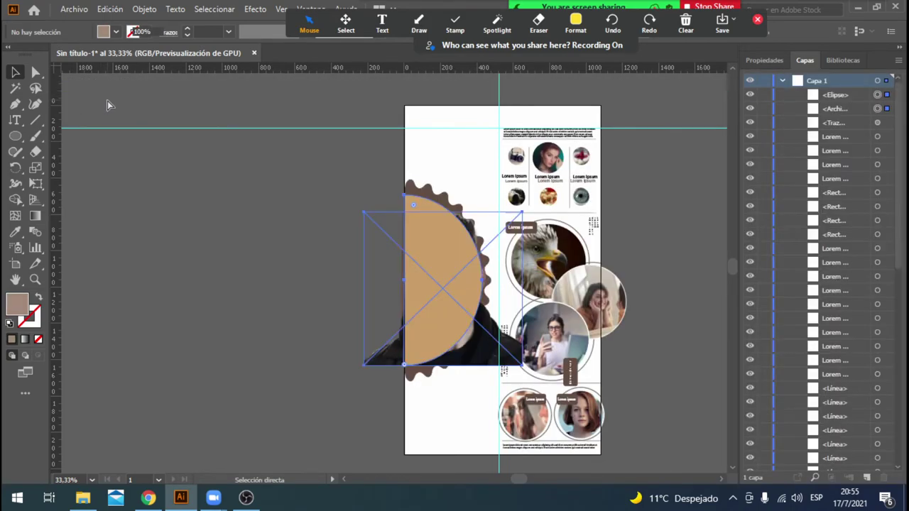
{"action": "key", "text": "ctrl+z"}
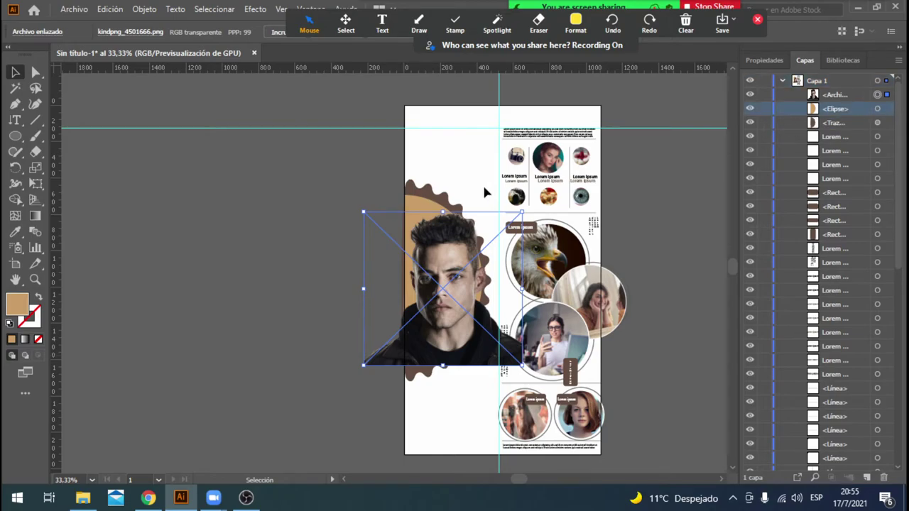
{"action": "key", "text": "ctrl+z"}
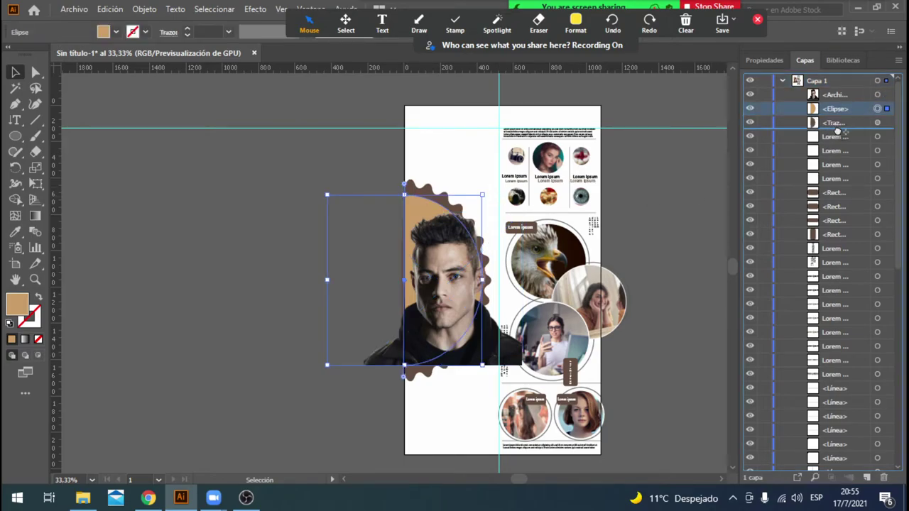
{"action": "left_click", "coordinate": [879, 106]}
{"action": "left_click", "coordinate": [144, 9]}
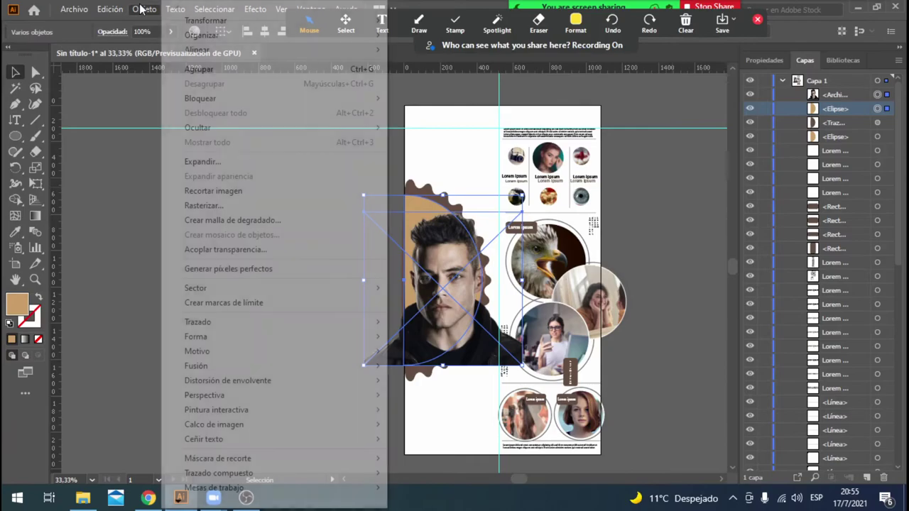
{"action": "left_click", "coordinate": [841, 105]}
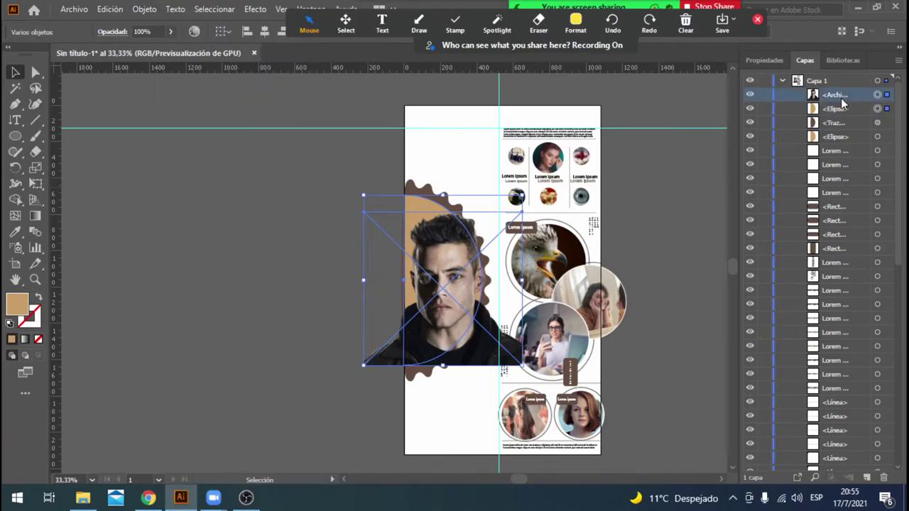
{"action": "left_click_drag", "start_coordinate": [839, 109], "coordinate": [838, 90]}
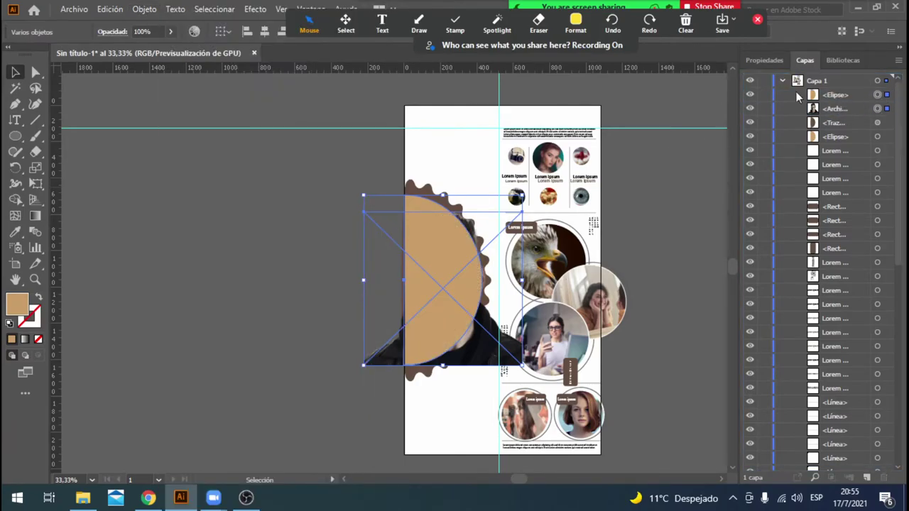
{"action": "left_click", "coordinate": [134, 8]}
{"action": "mouse_move", "coordinate": [218, 459]}
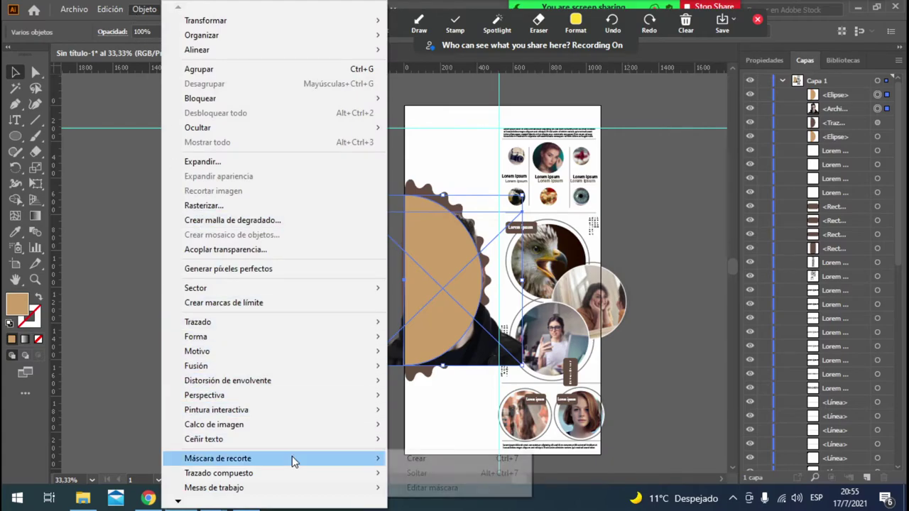
{"action": "left_click", "coordinate": [418, 458]}
Place the tan ellipse behind the clipped photo and isolate the portrait clipping group.
{"action": "left_click", "coordinate": [325, 368]}
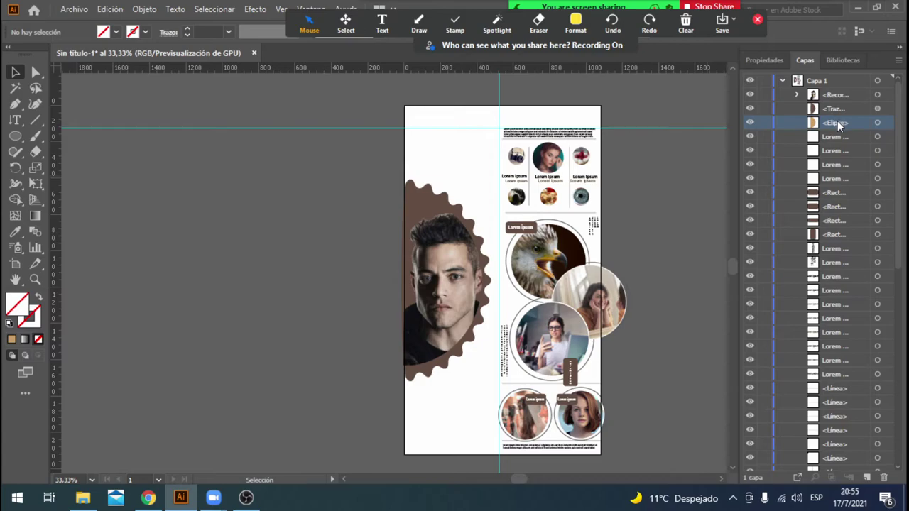
{"action": "left_click_drag", "start_coordinate": [836, 119], "coordinate": [840, 101]}
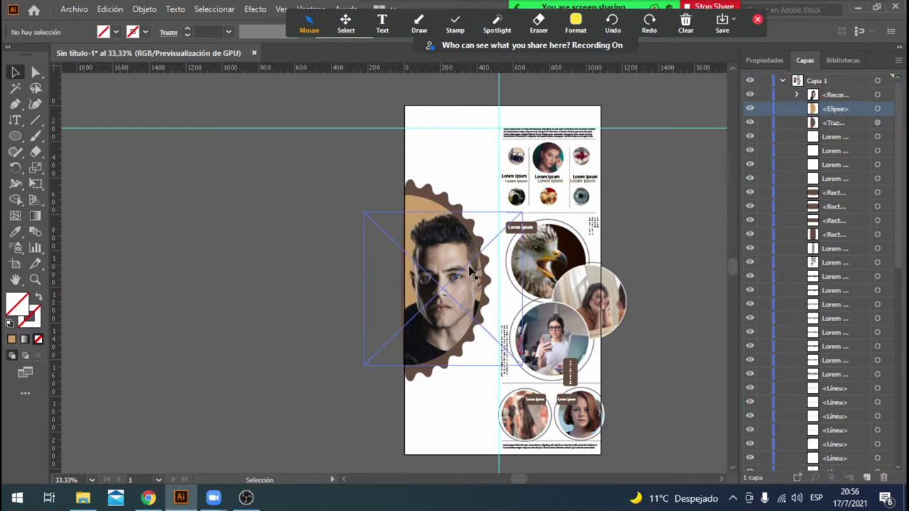
{"action": "left_click", "coordinate": [843, 97]}
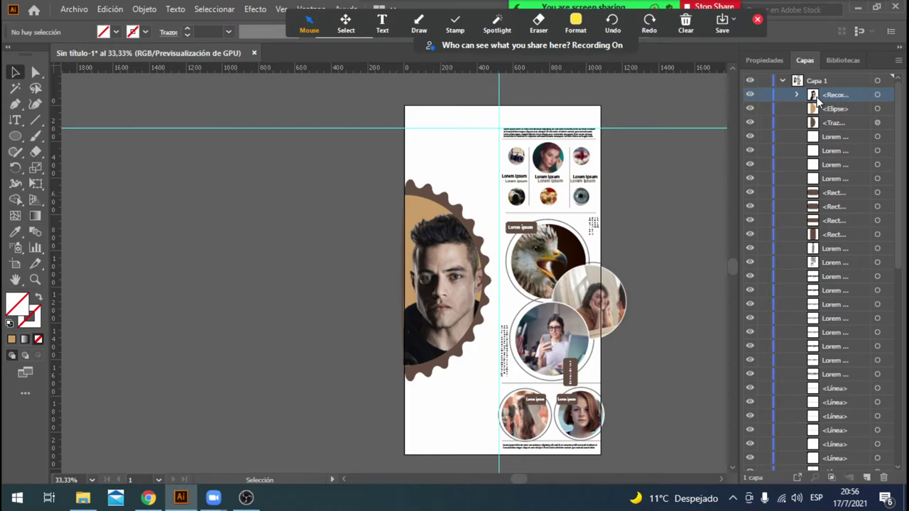
{"action": "double_click", "coordinate": [818, 102]}
{"action": "left_click", "coordinate": [532, 269]}
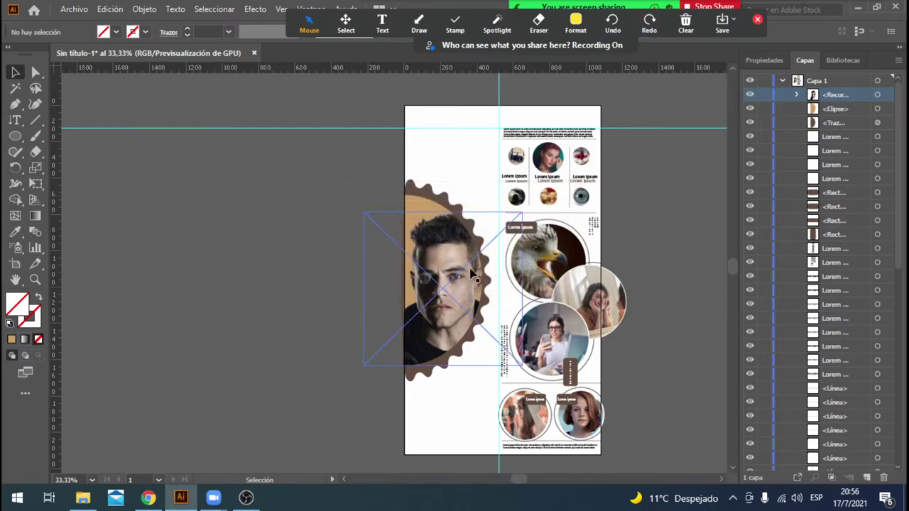
{"action": "double_click", "coordinate": [452, 279]}
Shift and scale down the man's photo inside the clipping group, then exit isolation.
{"action": "left_click", "coordinate": [694, 196]}
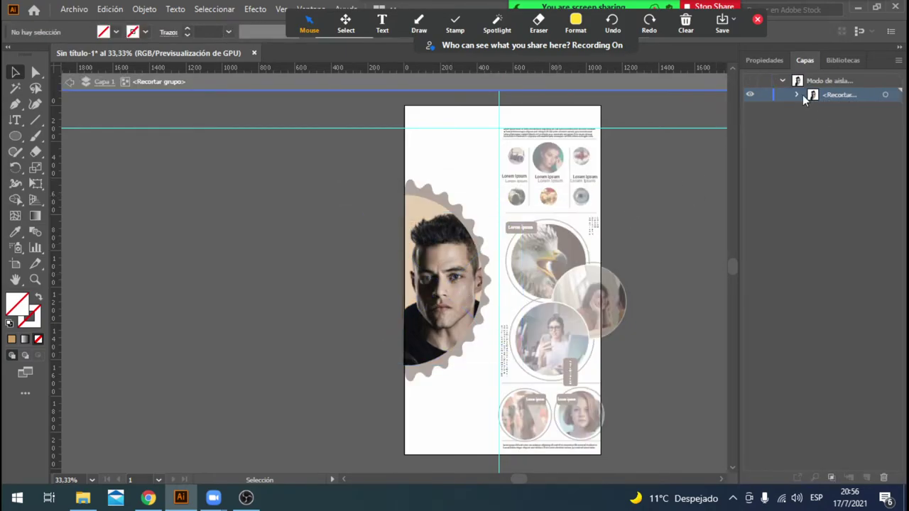
{"action": "left_click", "coordinate": [797, 94]}
{"action": "left_click", "coordinate": [848, 125]}
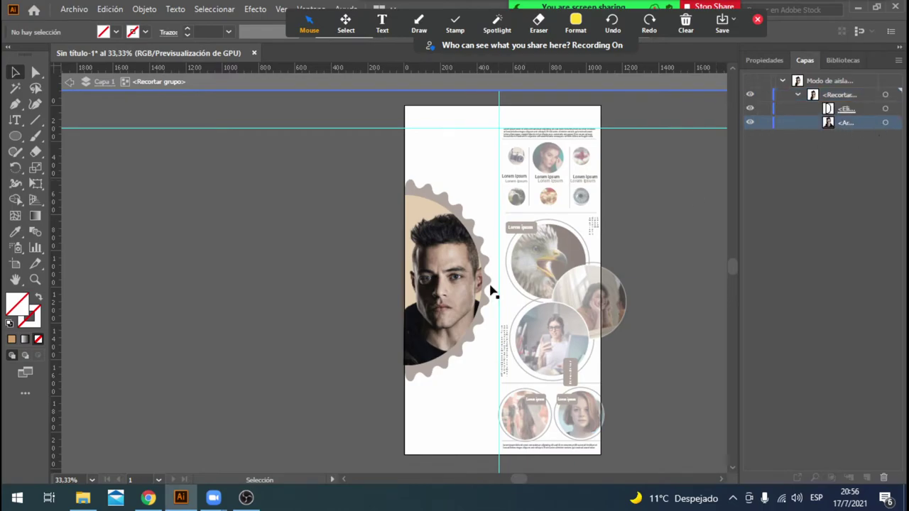
{"action": "left_click", "coordinate": [885, 123]}
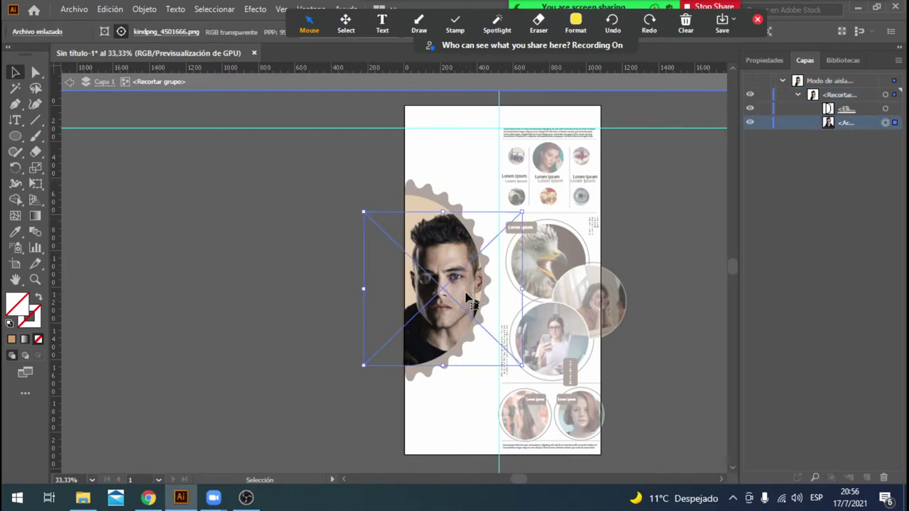
{"action": "left_click_drag", "start_coordinate": [467, 304], "coordinate": [461, 307]}
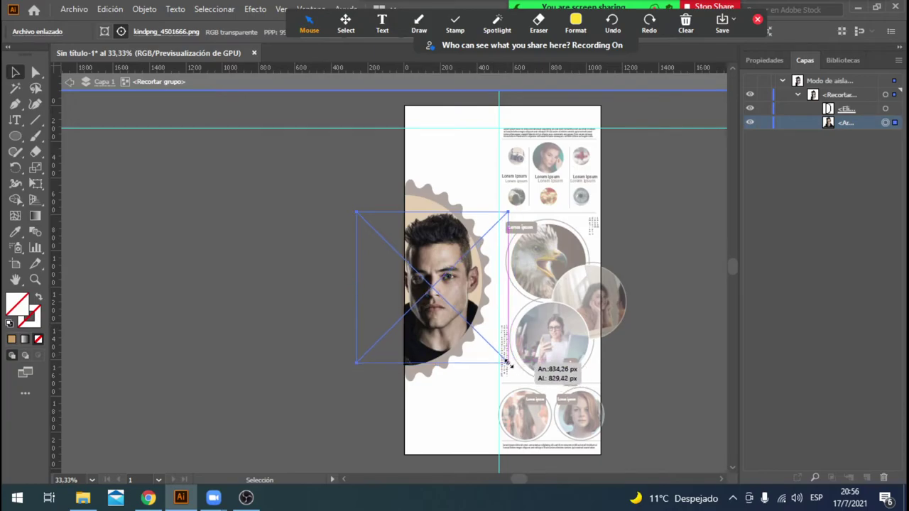
{"action": "left_click_drag", "start_coordinate": [512, 358], "coordinate": [477, 348]}
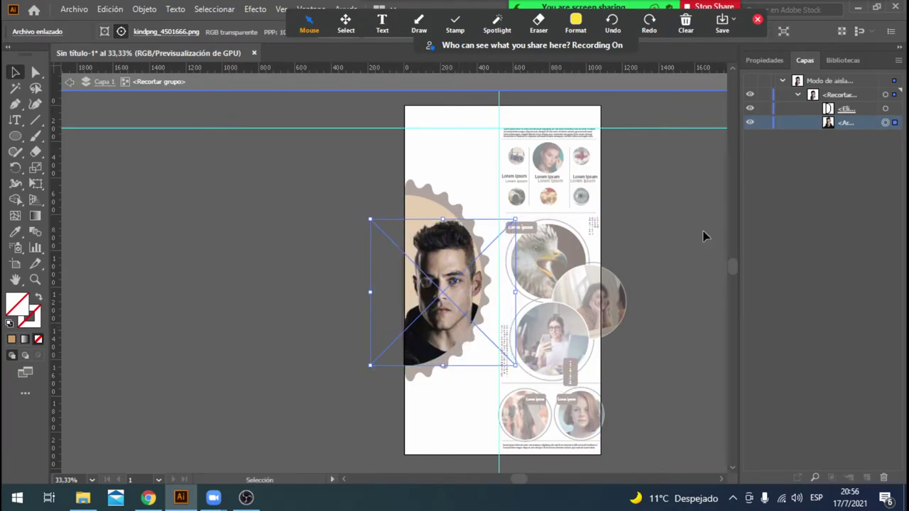
{"action": "left_click", "coordinate": [240, 120]}
{"action": "left_click", "coordinate": [84, 84]}
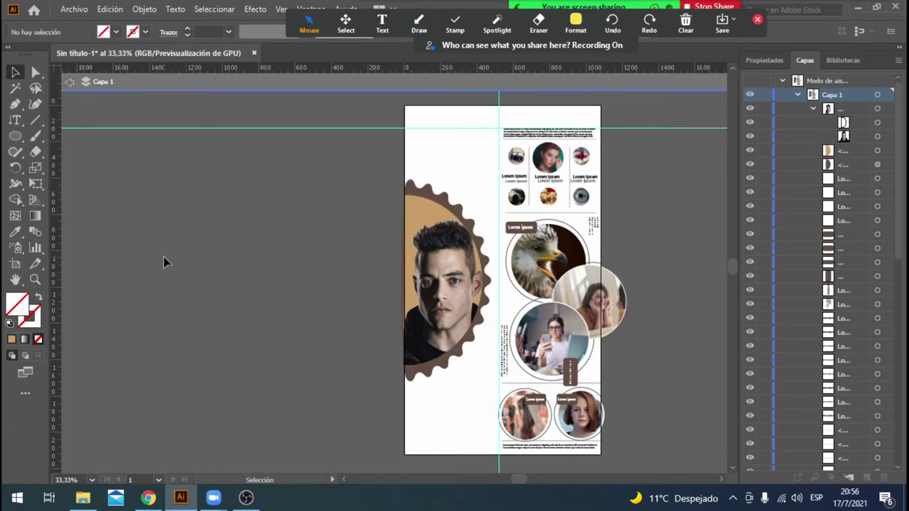
Draw a placeholder text area below the portrait badge.
{"action": "left_click", "coordinate": [15, 120]}
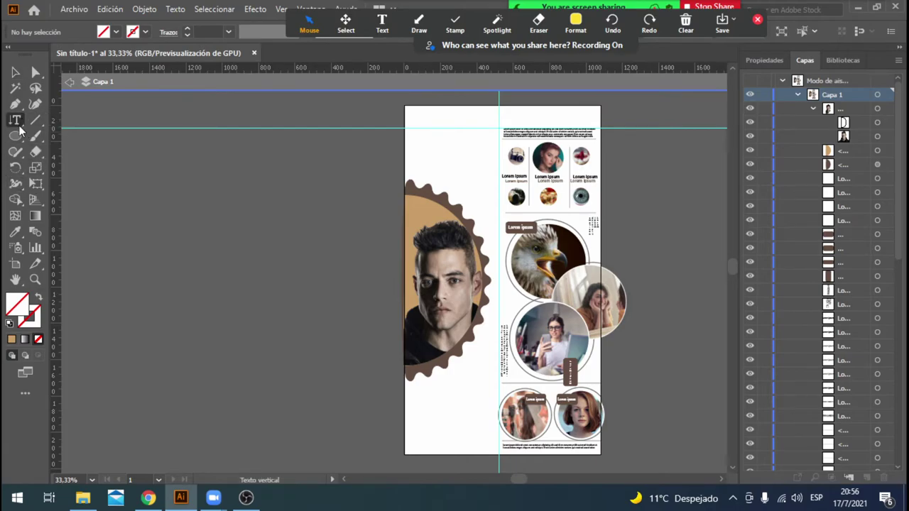
{"action": "left_click_drag", "start_coordinate": [15, 120], "coordinate": [48, 119]}
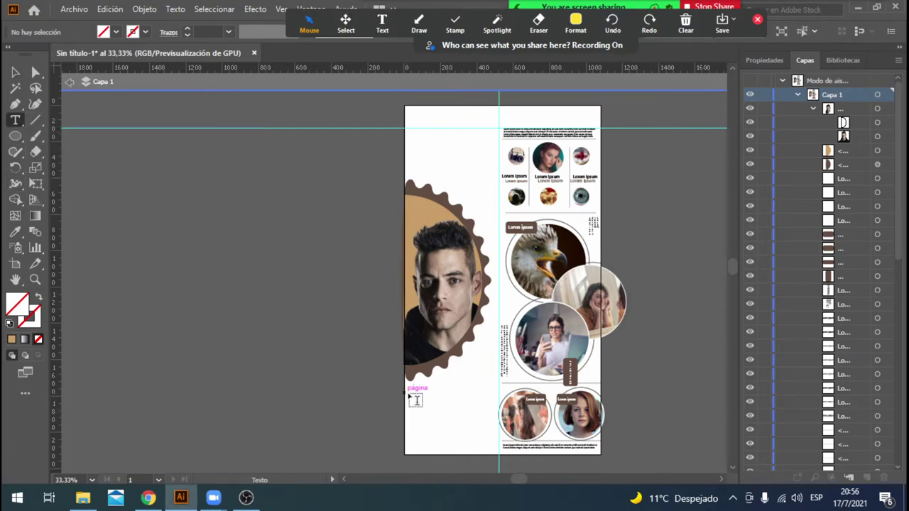
{"action": "mouse_move", "coordinate": [409, 393]}
{"action": "left_mouse_down"}
{"action": "mouse_move", "coordinate": [487, 422]}
{"action": "mouse_move", "coordinate": [504, 448]}
{"action": "mouse_move", "coordinate": [496, 440]}
{"action": "left_mouse_up"}
{"action": "key", "text": "Escape"}
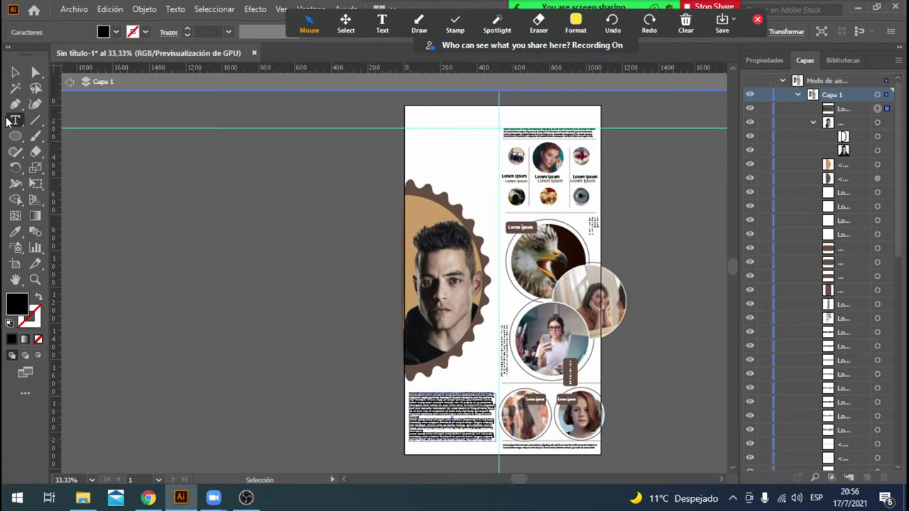
{"action": "left_click", "coordinate": [15, 74]}
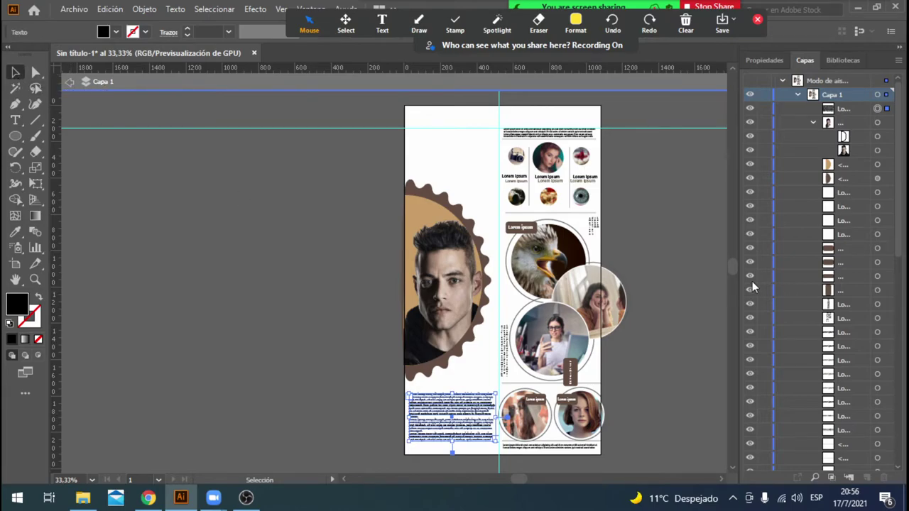
{"action": "left_click", "coordinate": [692, 277]}
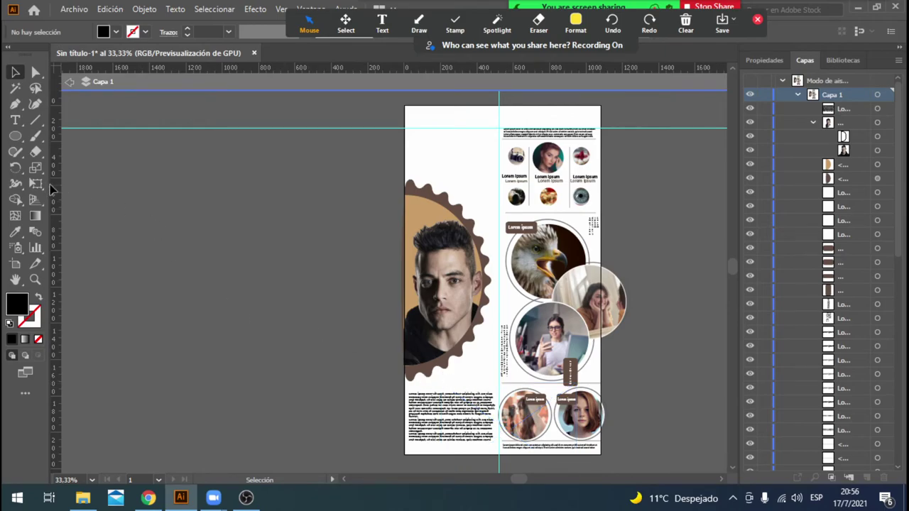
Add a dark-brown 'Lorem ipsum' heading above the body text and move the body text down.
{"action": "left_click", "coordinate": [15, 120]}
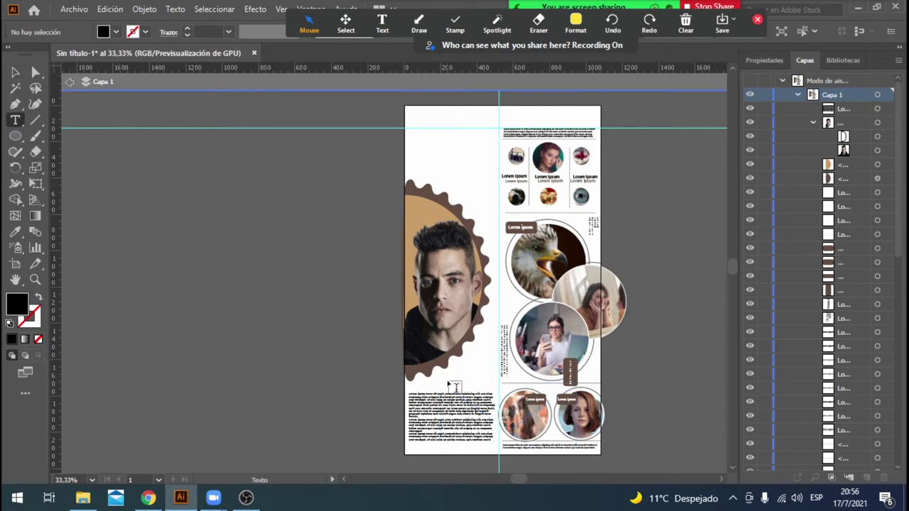
{"action": "left_click", "coordinate": [450, 383]}
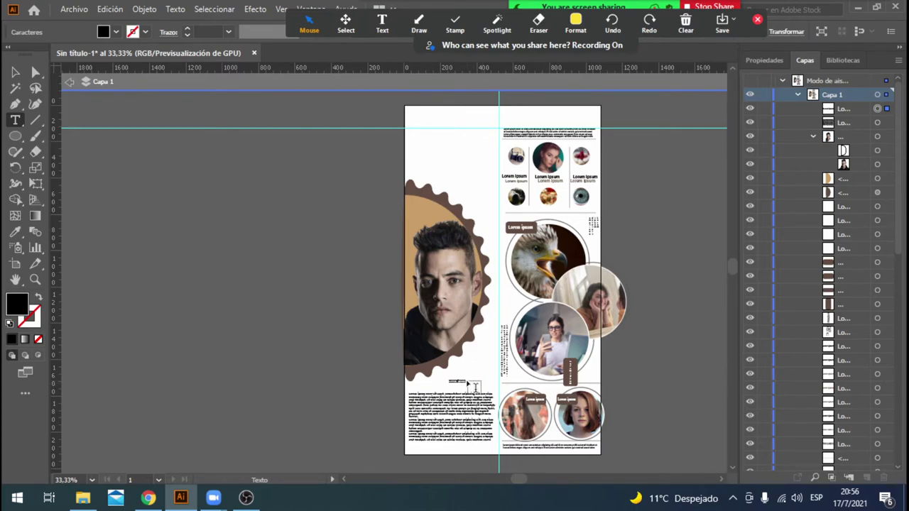
{"action": "mouse_move", "coordinate": [488, 389]}
{"action": "left_mouse_down"}
{"action": "mouse_move", "coordinate": [512, 411]}
{"action": "mouse_move", "coordinate": [489, 391]}
{"action": "mouse_move", "coordinate": [449, 389]}
{"action": "mouse_move", "coordinate": [480, 403]}
{"action": "mouse_move", "coordinate": [411, 391]}
{"action": "left_mouse_up"}
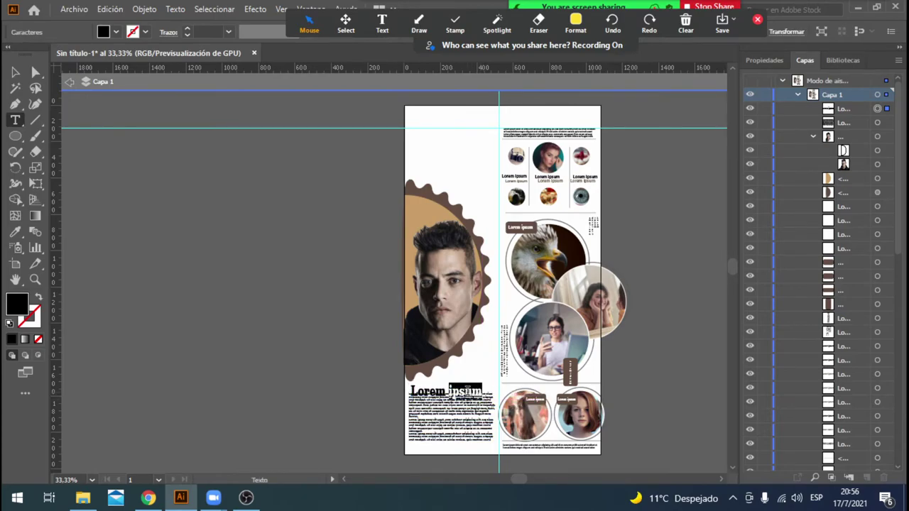
{"action": "left_click", "coordinate": [117, 32]}
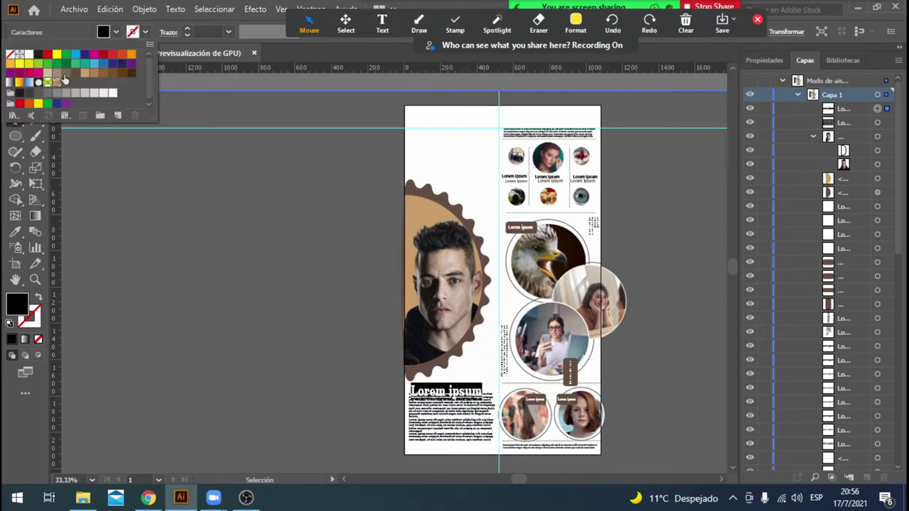
{"action": "left_click", "coordinate": [132, 75]}
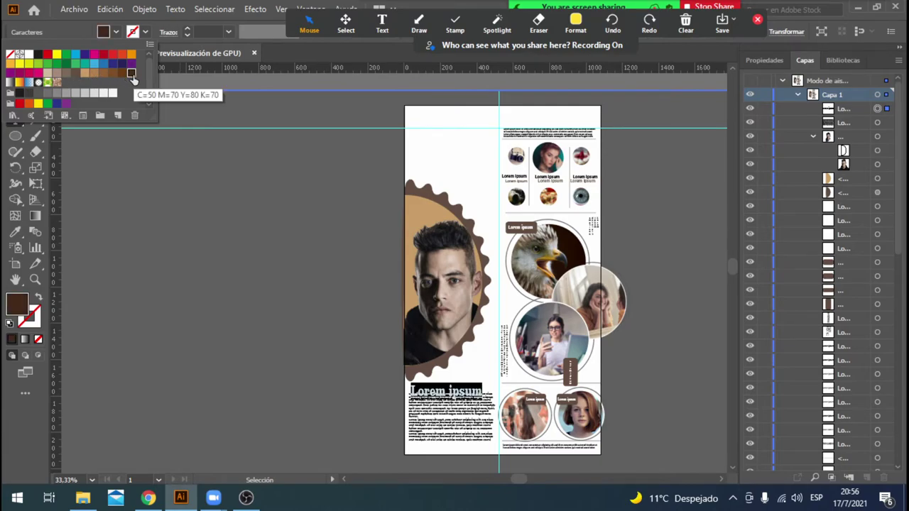
{"action": "left_click", "coordinate": [15, 71]}
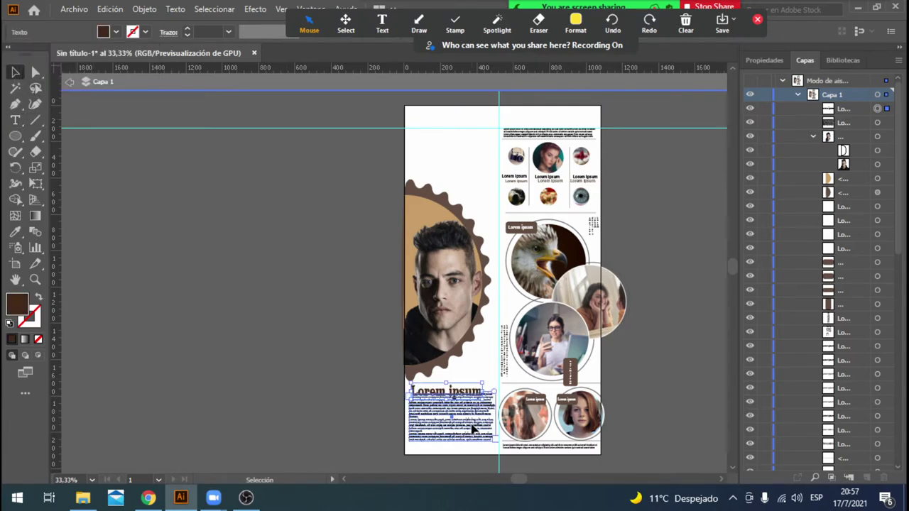
{"action": "mouse_move", "coordinate": [465, 430]}
{"action": "left_mouse_down"}
{"action": "mouse_move", "coordinate": [464, 441]}
{"action": "mouse_move", "coordinate": [480, 415]}
{"action": "left_mouse_up"}
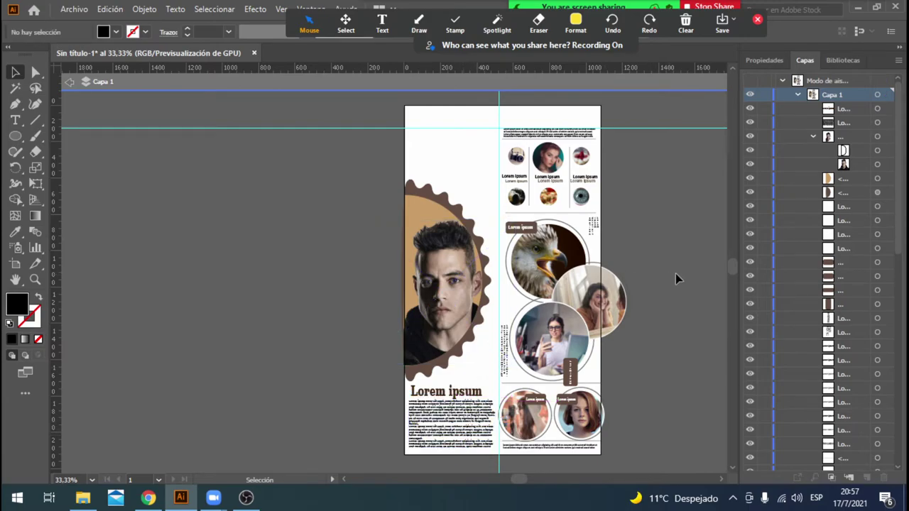
Nudge the tan ellipse right and give it no fill with a tan stroke.
{"action": "left_click", "coordinate": [427, 211]}
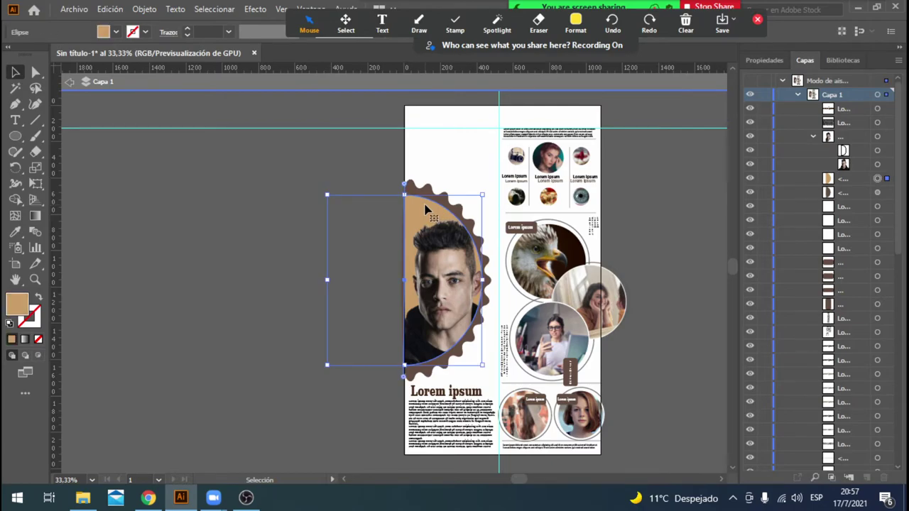
{"action": "left_click_drag", "start_coordinate": [427, 208], "coordinate": [453, 217]}
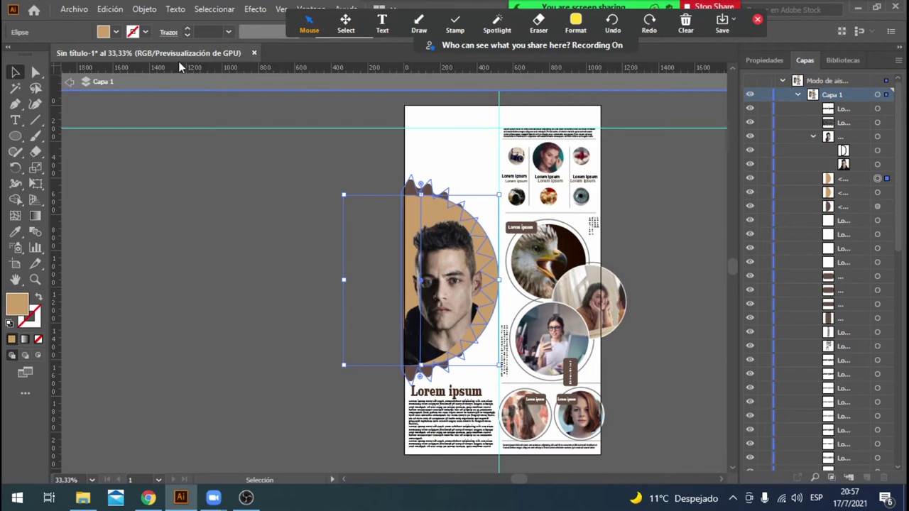
{"action": "left_click", "coordinate": [115, 32]}
{"action": "left_click", "coordinate": [9, 54]}
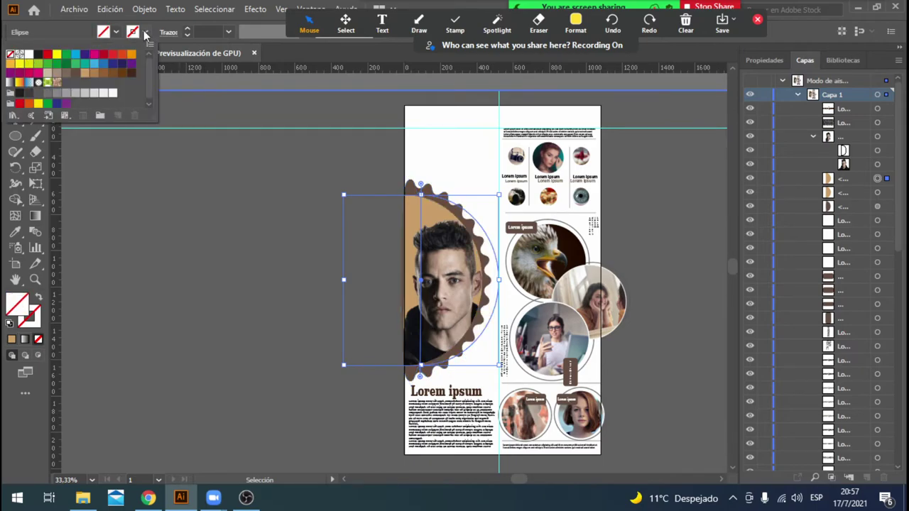
{"action": "left_click", "coordinate": [146, 35]}
{"action": "left_click", "coordinate": [75, 73]}
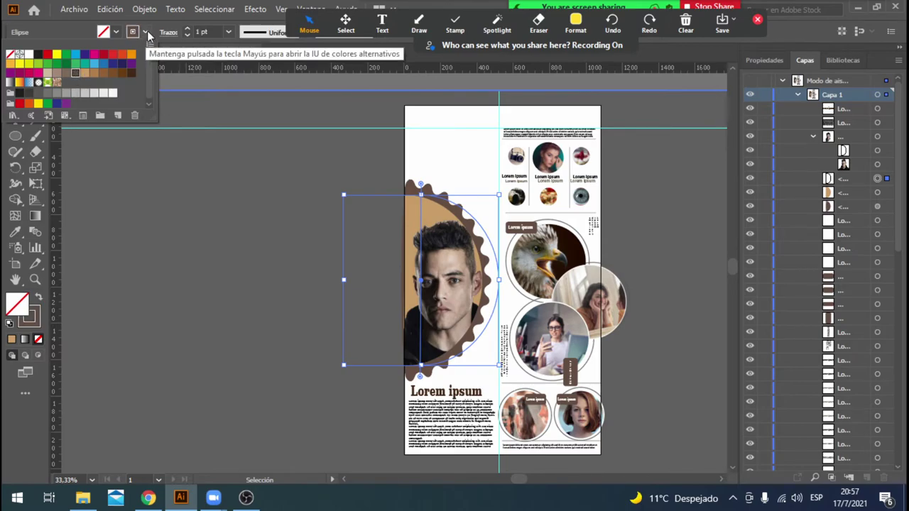
{"action": "left_click", "coordinate": [189, 30]}
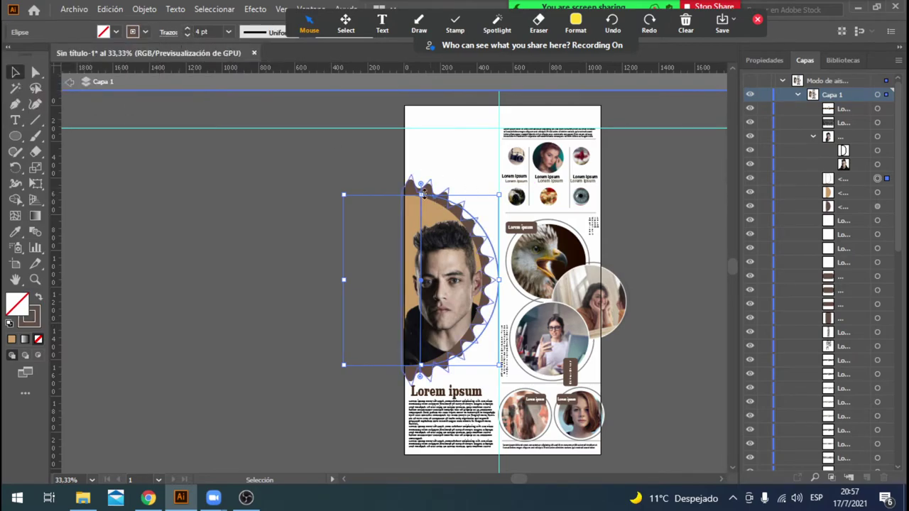
Stretch the outline ellipse taller and move its layer below the two tan layers.
{"action": "left_click_drag", "start_coordinate": [421, 195], "coordinate": [421, 176]}
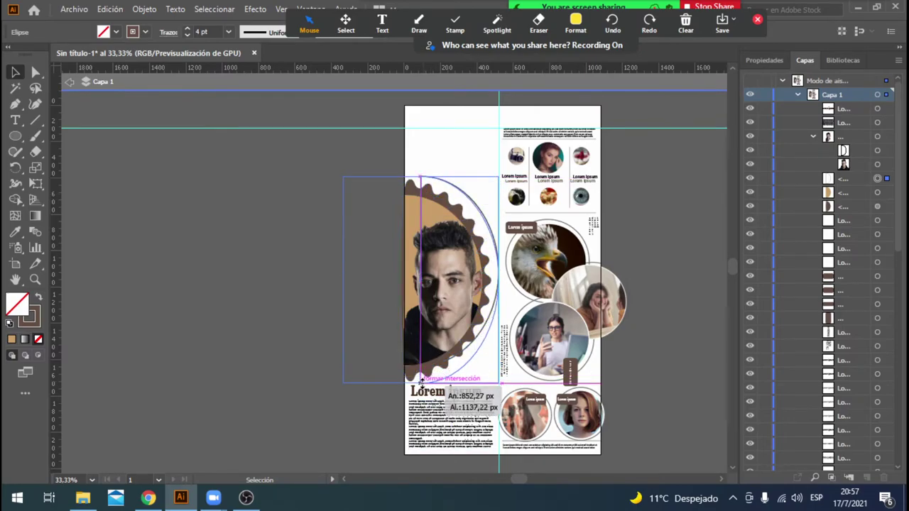
{"action": "left_click_drag", "start_coordinate": [421, 380], "coordinate": [421, 379]}
{"action": "left_click", "coordinate": [316, 320]}
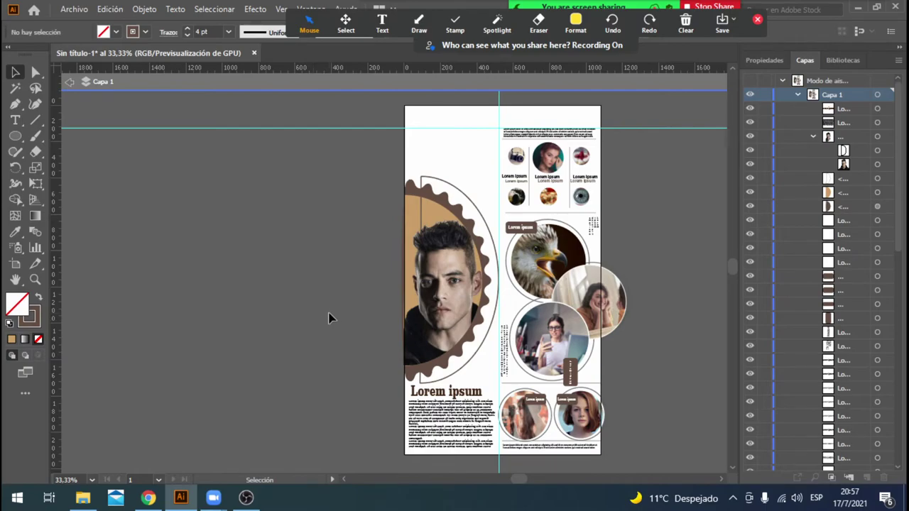
{"action": "left_click", "coordinate": [878, 178]}
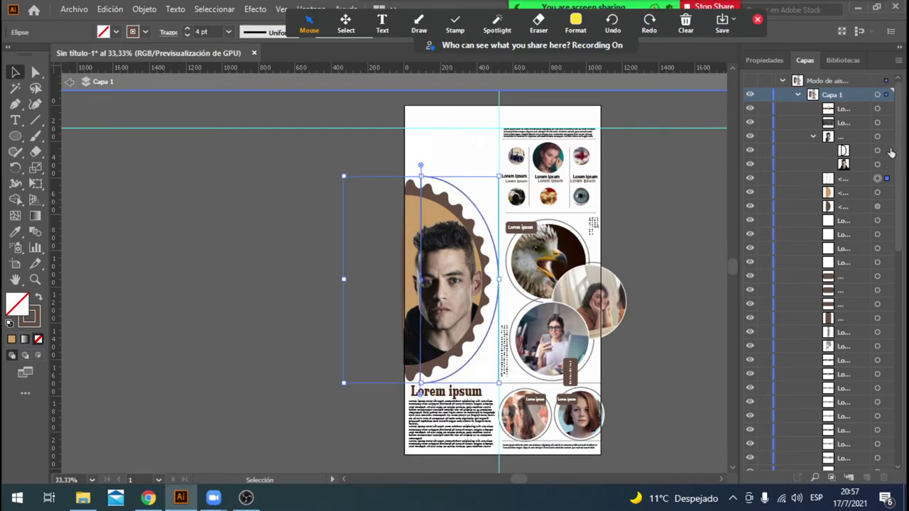
{"action": "left_click_drag", "start_coordinate": [855, 183], "coordinate": [850, 221]}
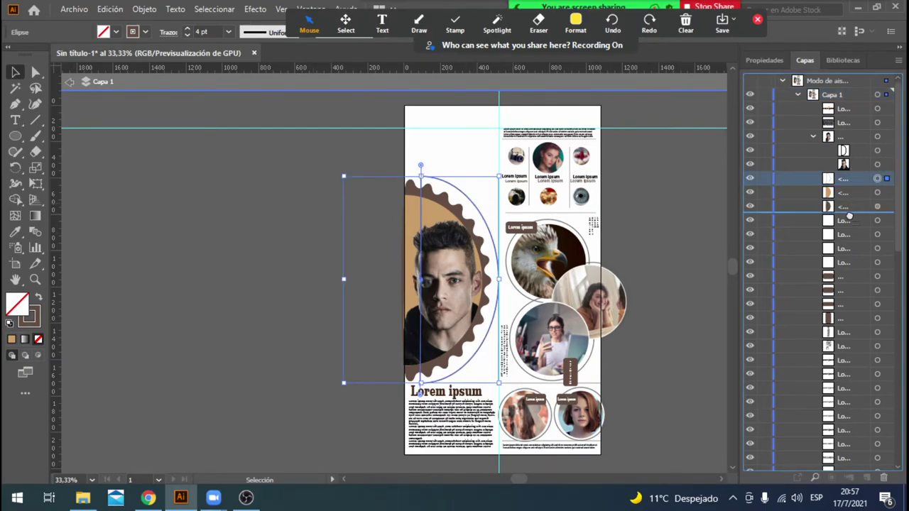
{"action": "left_click", "coordinate": [680, 229]}
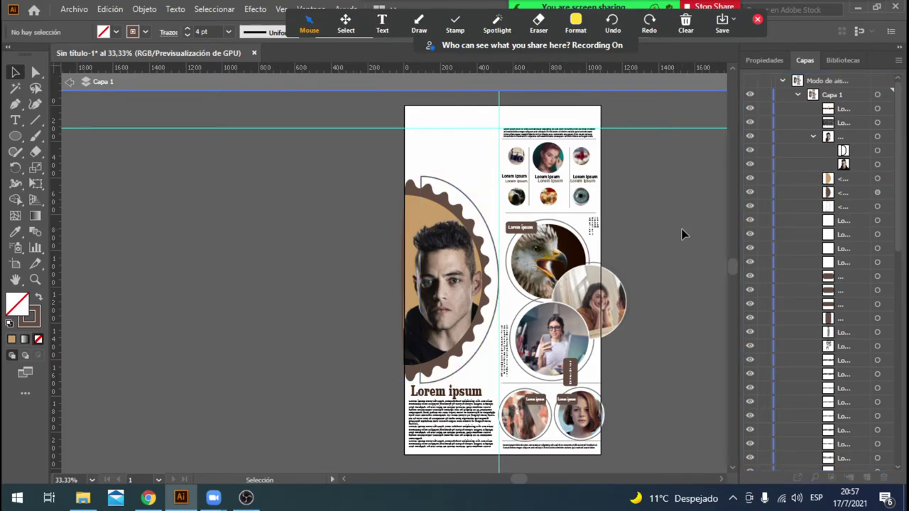
Select the woman's circular photo and enter its clipping group.
{"action": "left_click", "coordinate": [488, 438]}
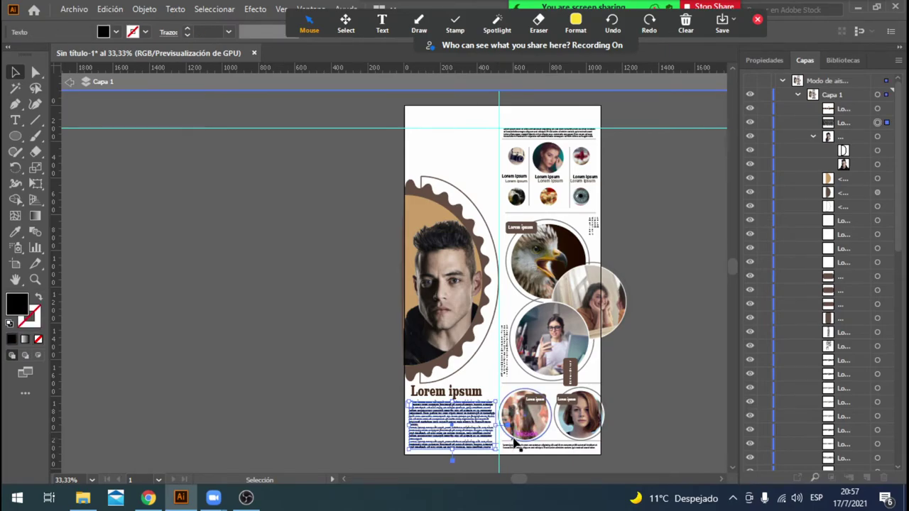
{"action": "left_click", "coordinate": [435, 389]}
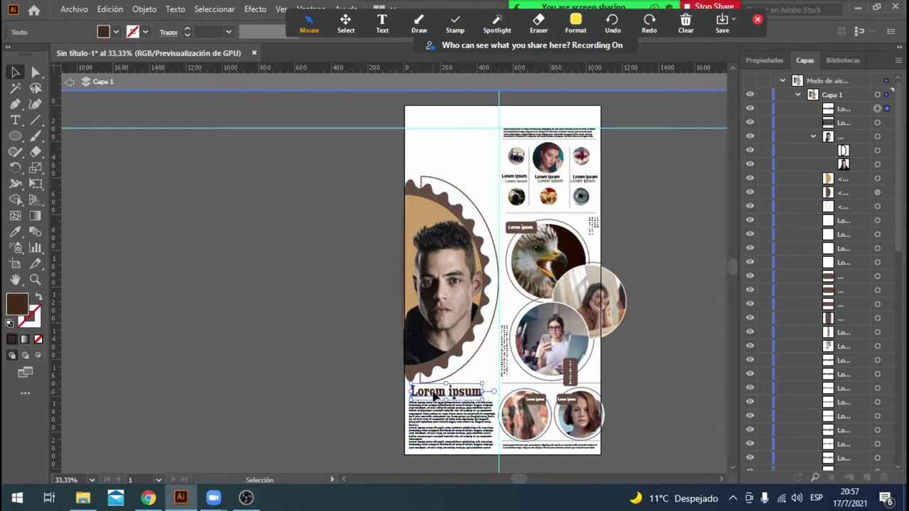
{"action": "left_click", "coordinate": [660, 260]}
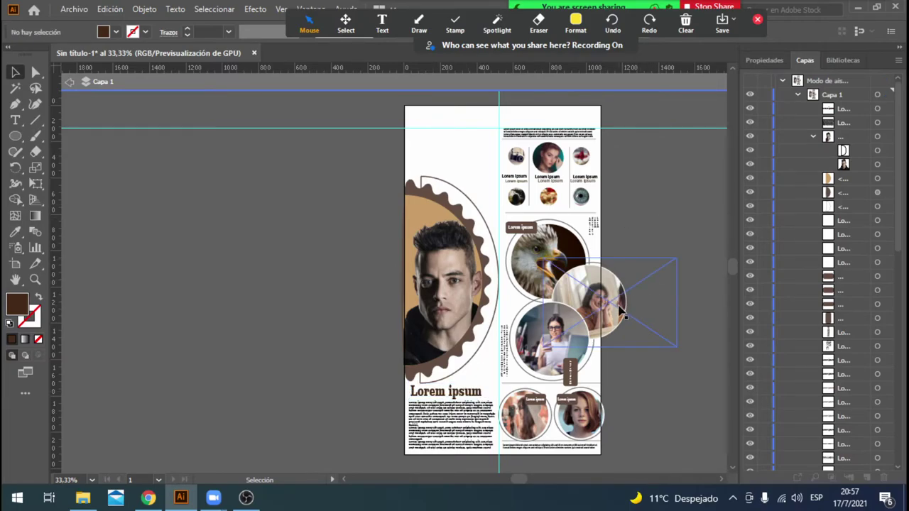
{"action": "left_click", "coordinate": [622, 312]}
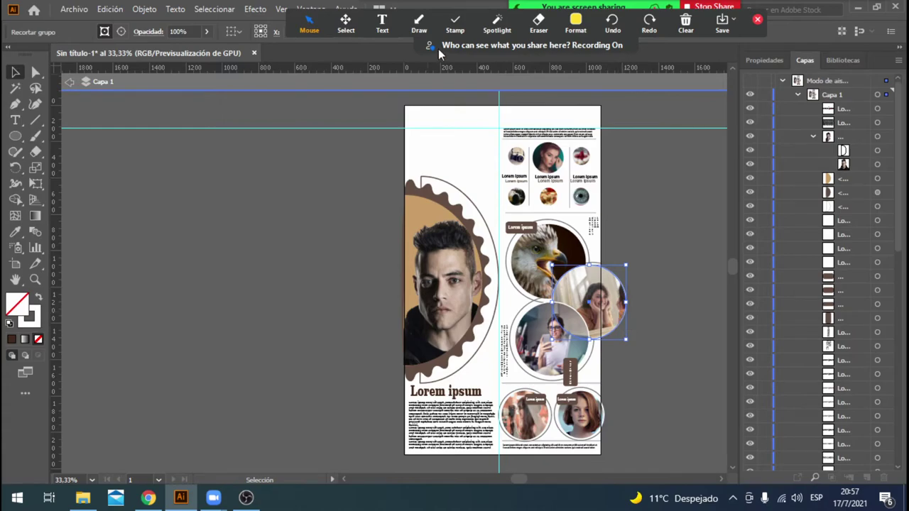
{"action": "left_click_drag", "start_coordinate": [570, 50], "coordinate": [578, 87]}
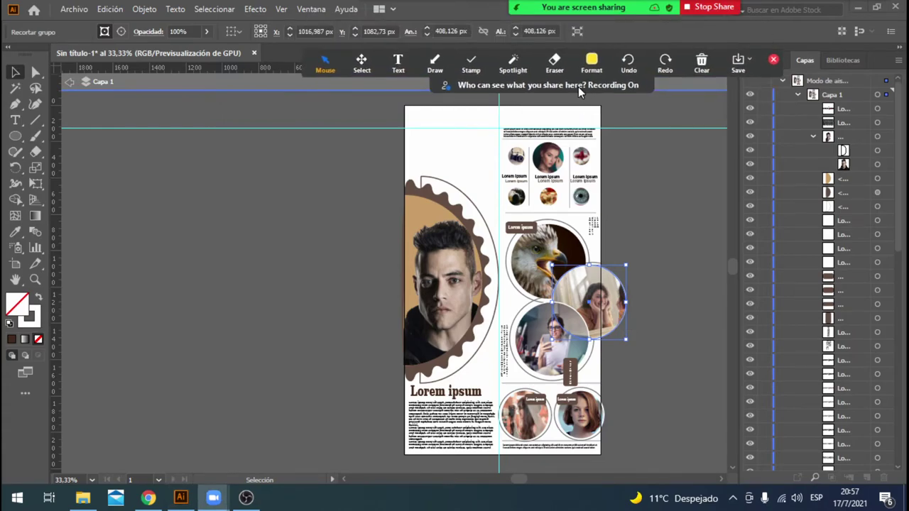
{"action": "double_click", "coordinate": [622, 318]}
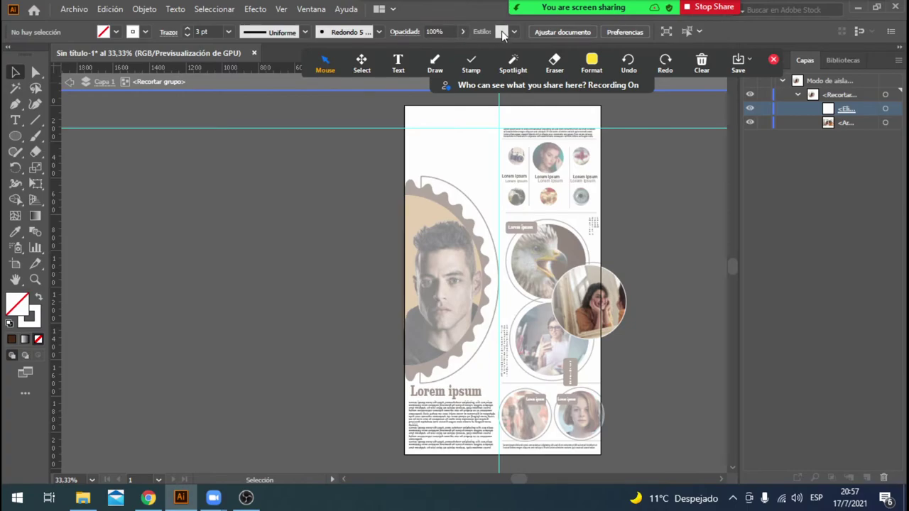
Cut a 90° pie wedge from the photo's clipping ellipse and nudge it down.
{"action": "left_click", "coordinate": [886, 109]}
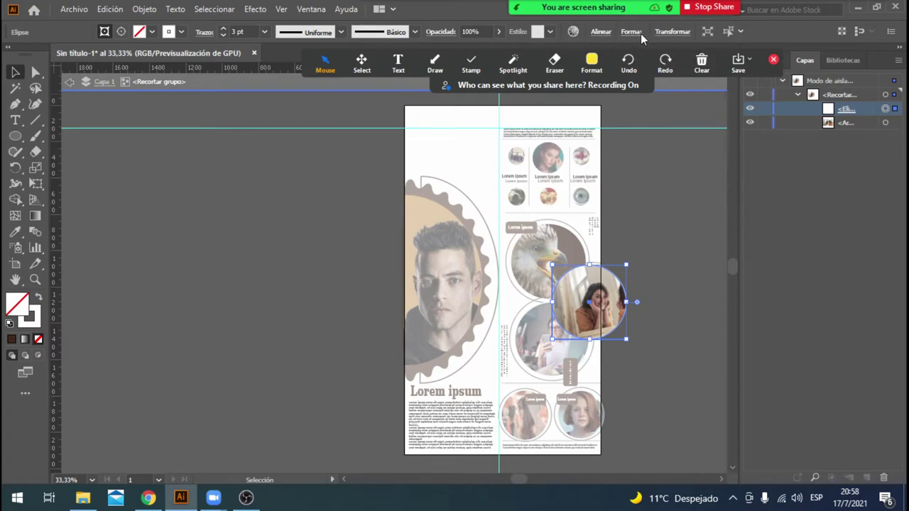
{"action": "left_click", "coordinate": [632, 31]}
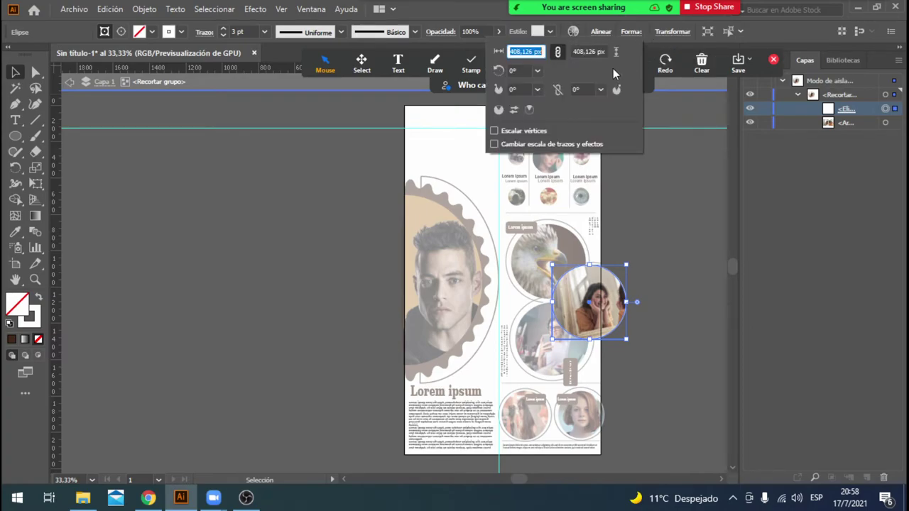
{"action": "left_click", "coordinate": [539, 89]}
{"action": "left_click", "coordinate": [552, 162]}
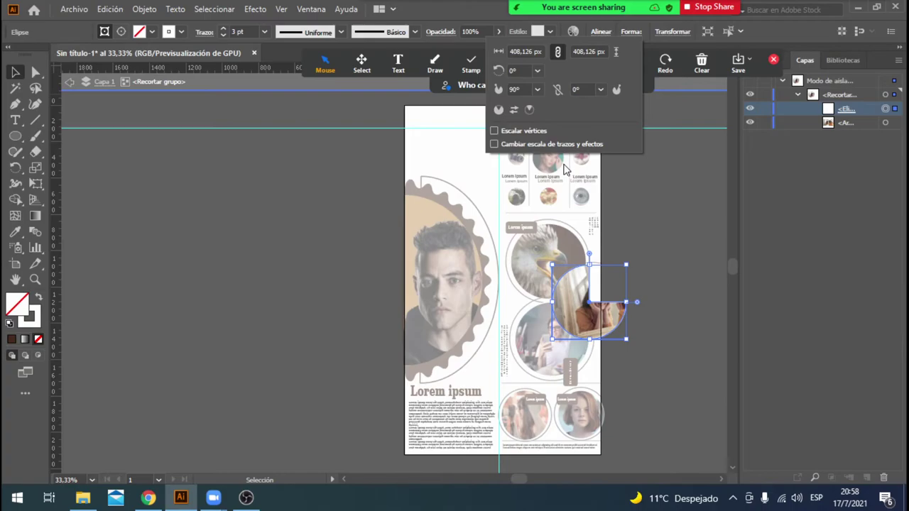
{"action": "double_click", "coordinate": [36, 73]}
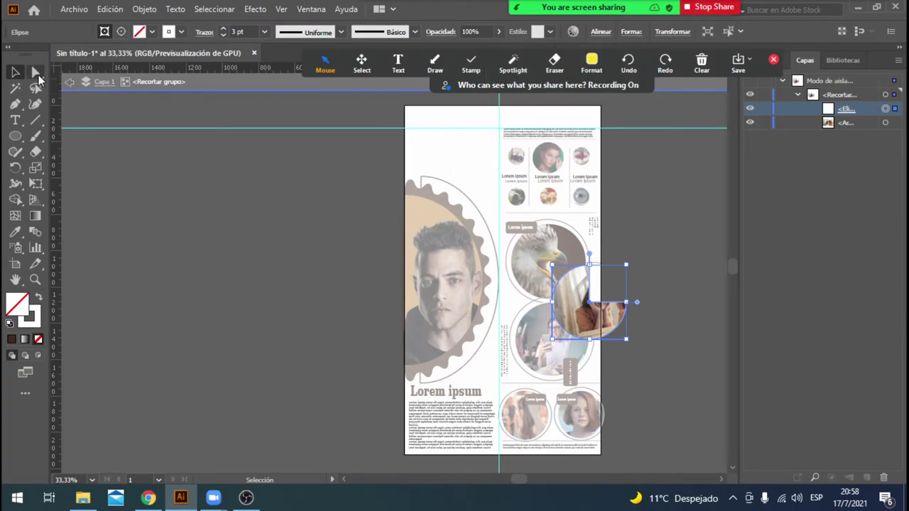
{"action": "left_click", "coordinate": [512, 349]}
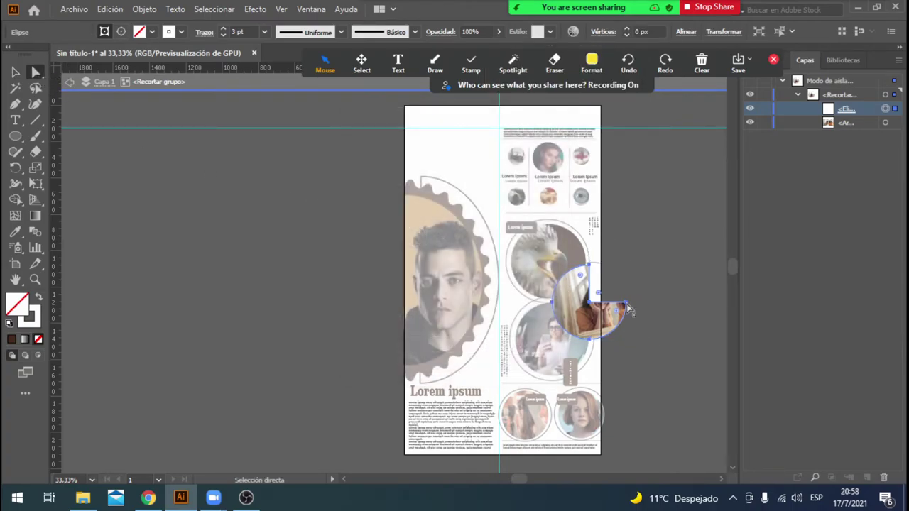
{"action": "left_click_drag", "start_coordinate": [626, 307], "coordinate": [624, 313]}
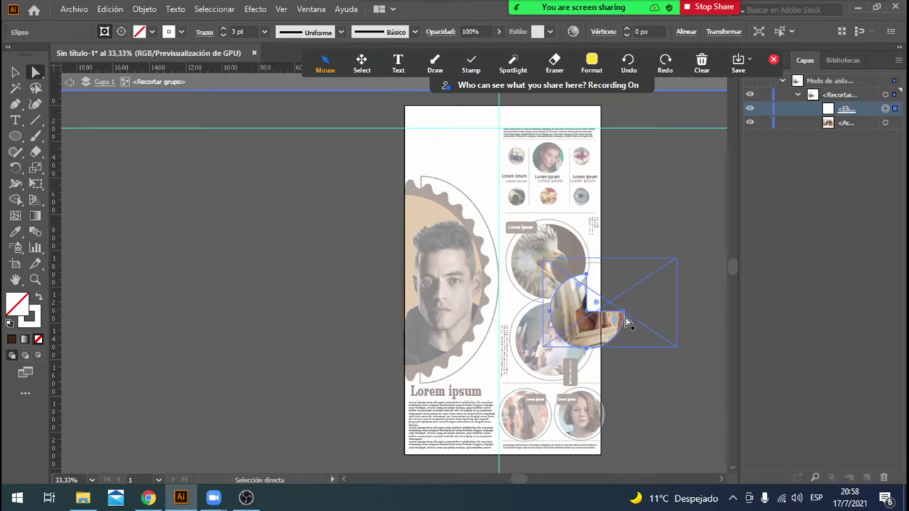
Check the wedge's corner points and rounding, then undo the pie cut to restore the circle.
{"action": "key", "text": "v"}
{"action": "key", "text": "a"}
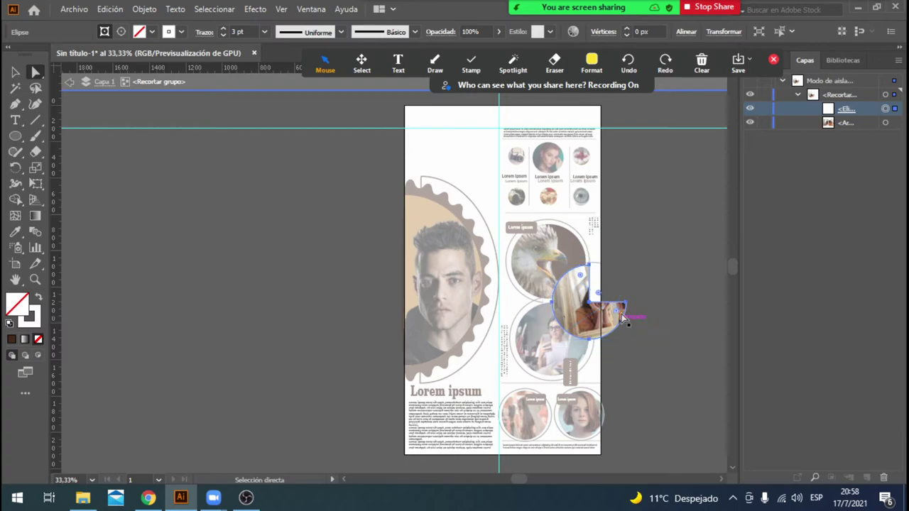
{"action": "left_click", "coordinate": [625, 311]}
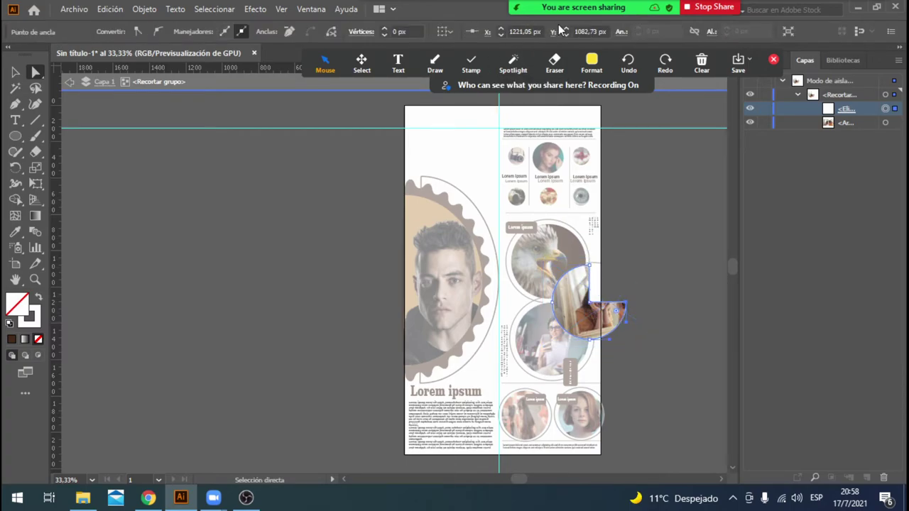
{"action": "left_click", "coordinate": [884, 108]}
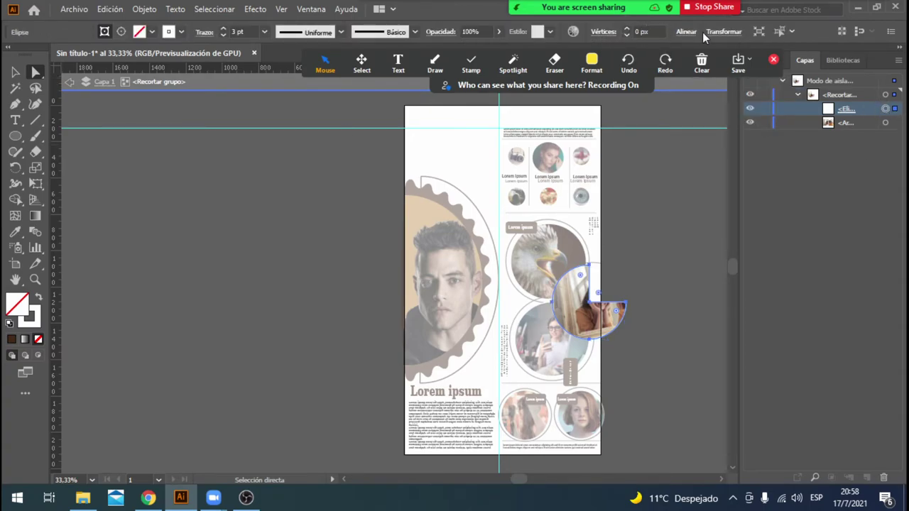
{"action": "left_click", "coordinate": [607, 33]}
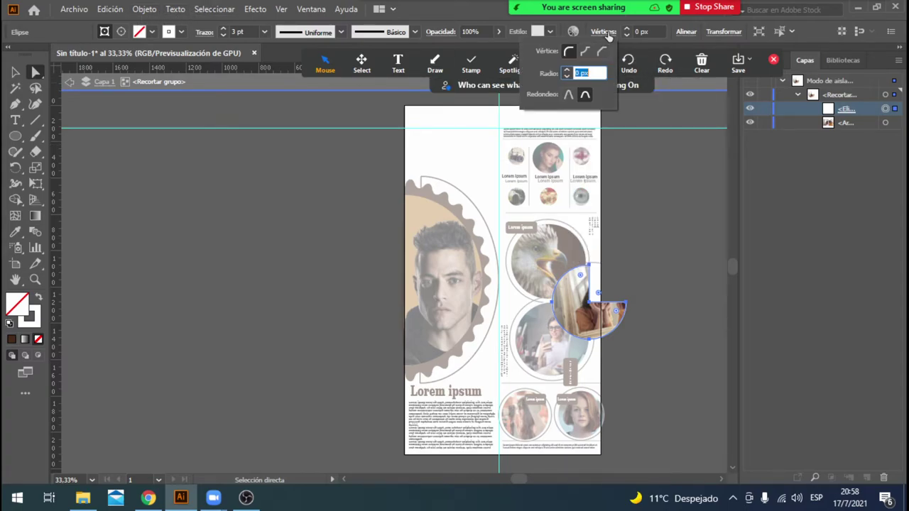
{"action": "left_click", "coordinate": [434, 63]}
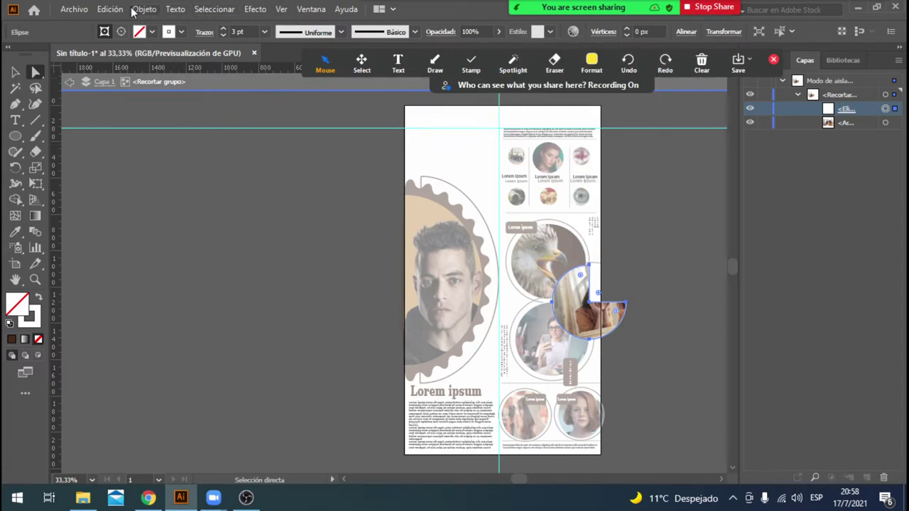
{"action": "left_click", "coordinate": [110, 9]}
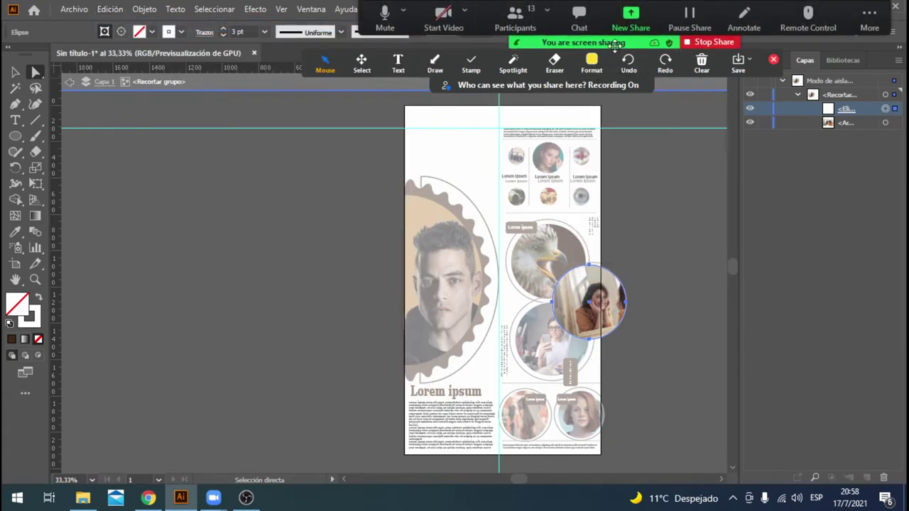
{"action": "left_click_drag", "start_coordinate": [622, 22], "coordinate": [622, 338]}
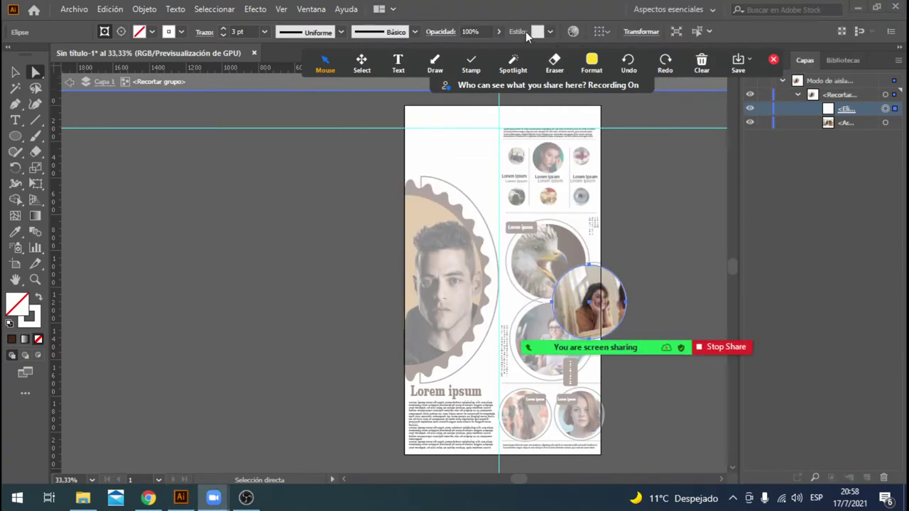
{"action": "left_click", "coordinate": [571, 32]}
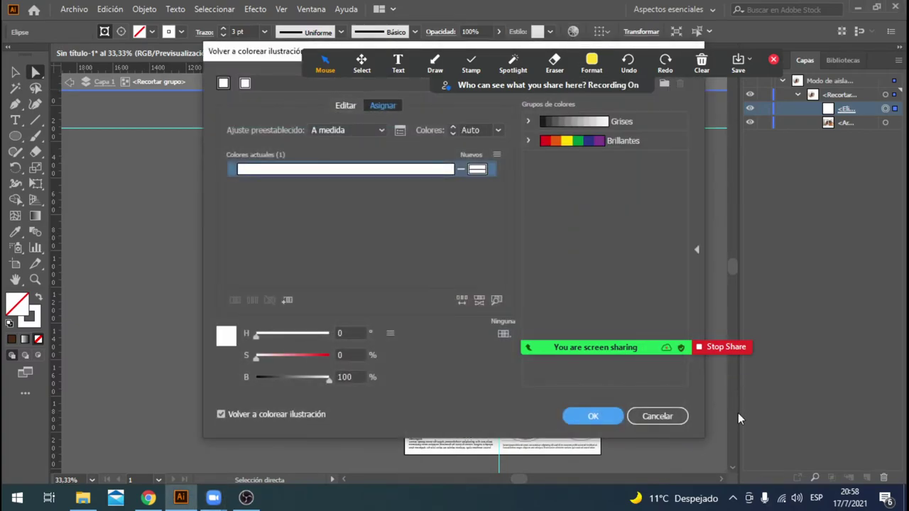
{"action": "left_click", "coordinate": [671, 417]}
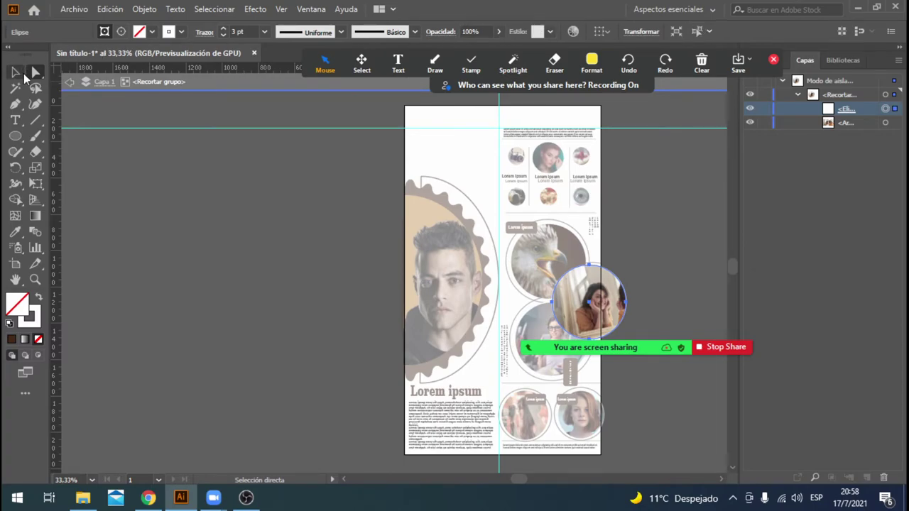
{"action": "left_click", "coordinate": [122, 33]}
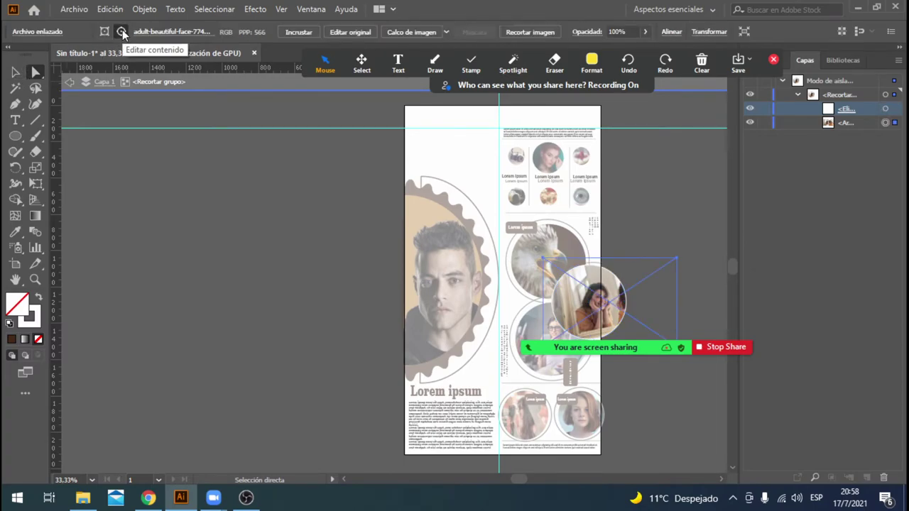
{"action": "left_click", "coordinate": [104, 31]}
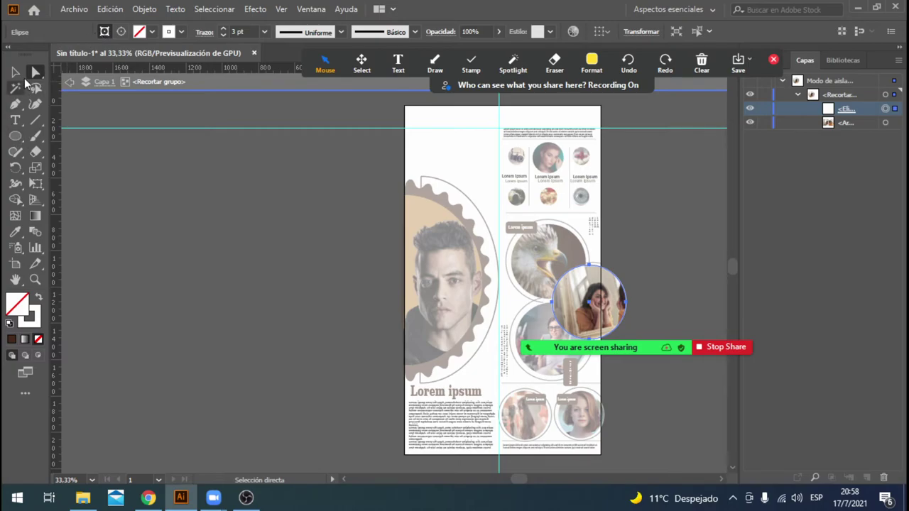
{"action": "left_click", "coordinate": [15, 72]}
{"action": "left_click", "coordinate": [499, 231]}
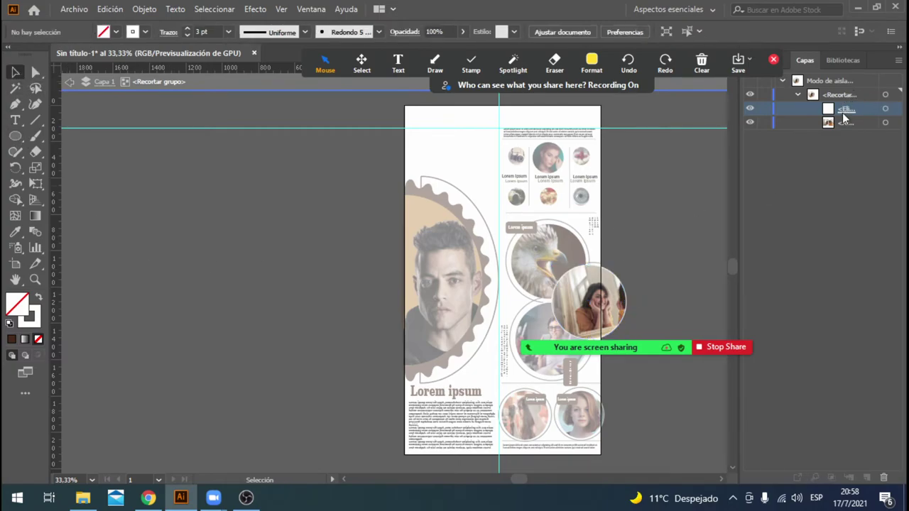
{"action": "left_click", "coordinate": [884, 110]}
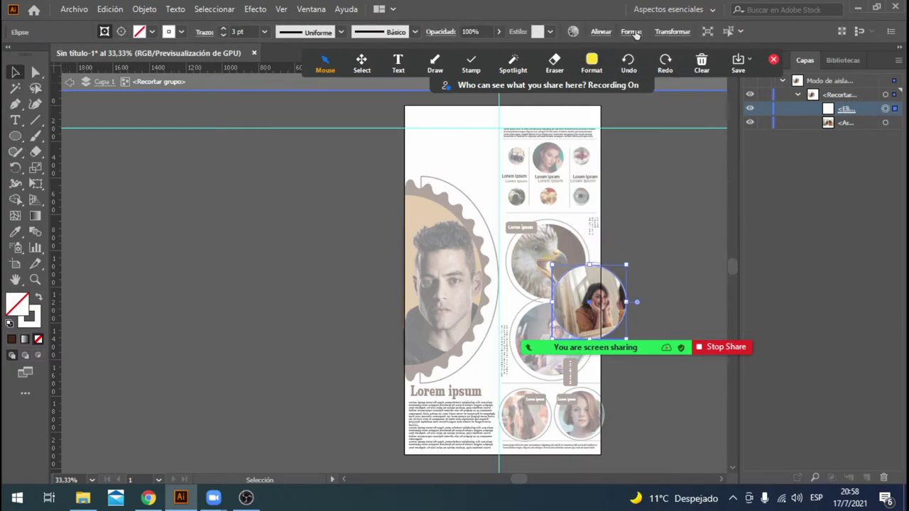
{"action": "left_click", "coordinate": [631, 31]}
{"action": "left_click", "coordinate": [537, 90]}
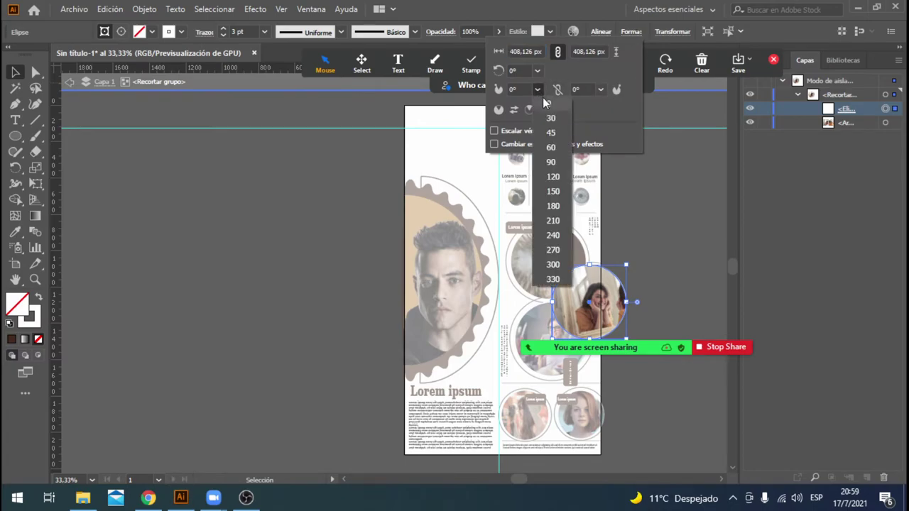
{"action": "left_click", "coordinate": [559, 178]}
{"action": "left_click", "coordinate": [538, 89]}
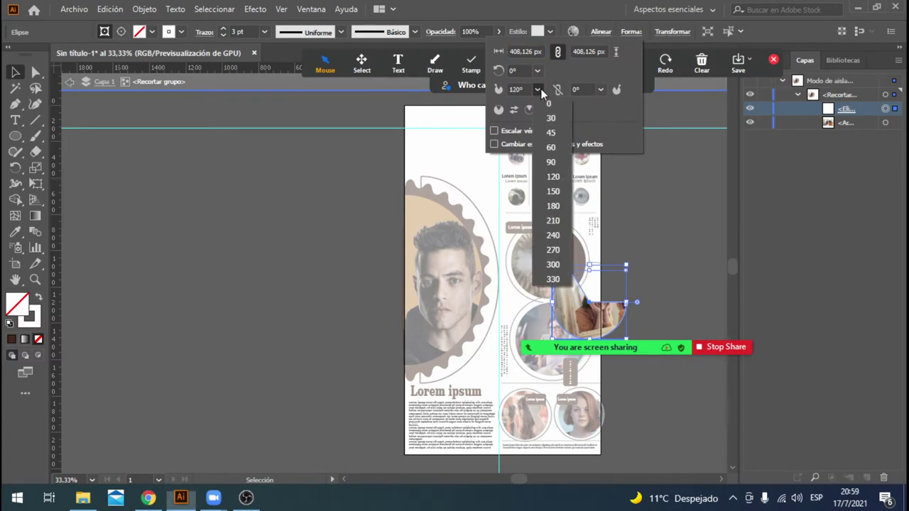
{"action": "left_click", "coordinate": [561, 267]}
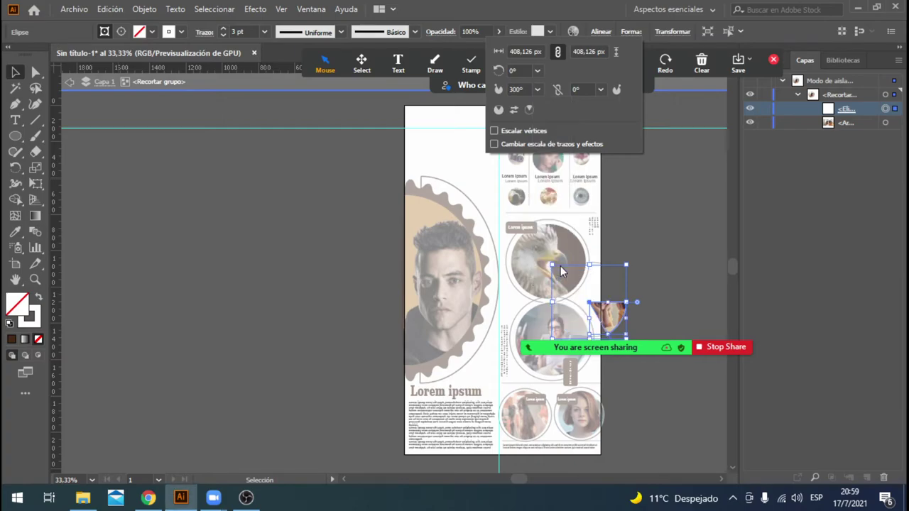
{"action": "left_click", "coordinate": [538, 89]}
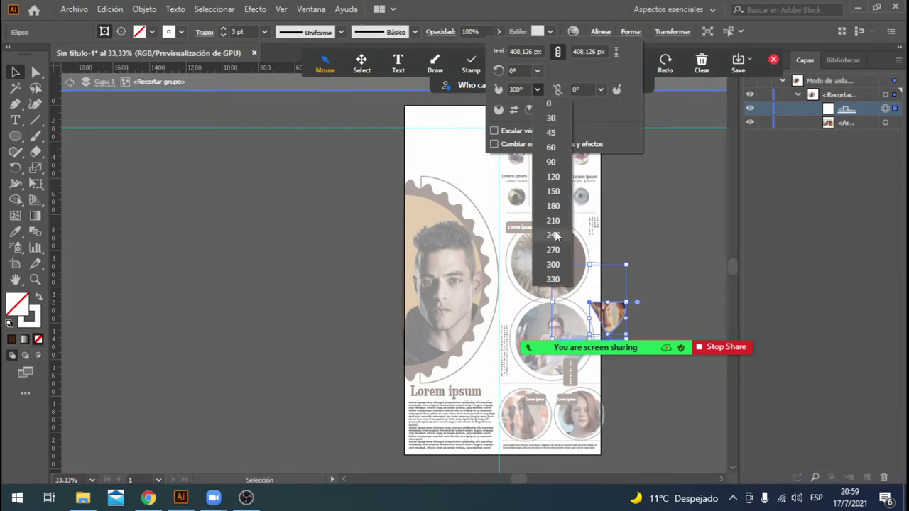
{"action": "left_click", "coordinate": [556, 236]}
{"action": "left_click", "coordinate": [538, 89]}
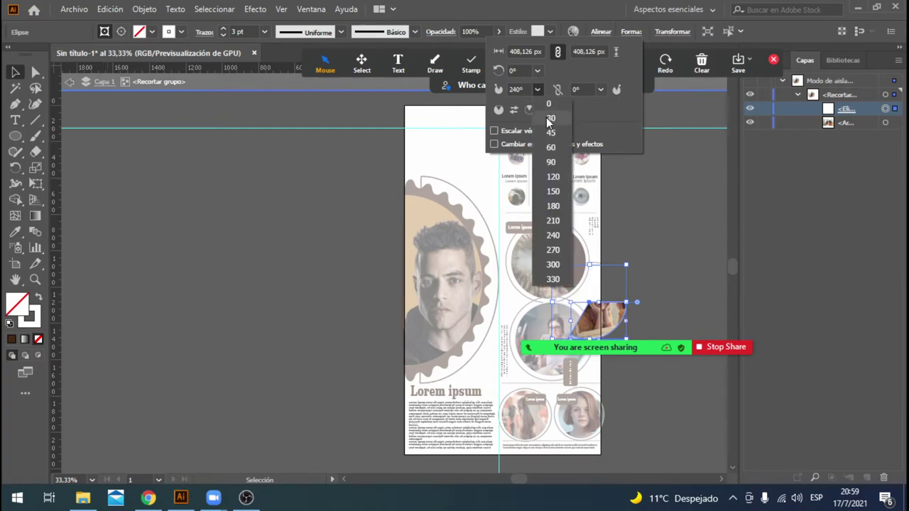
{"action": "left_click", "coordinate": [547, 126]}
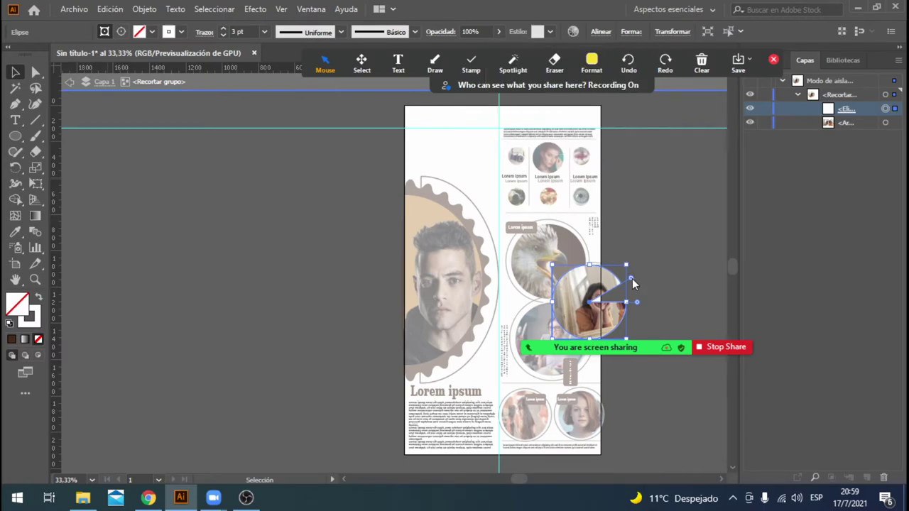
{"action": "left_click_drag", "start_coordinate": [630, 280], "coordinate": [615, 263]}
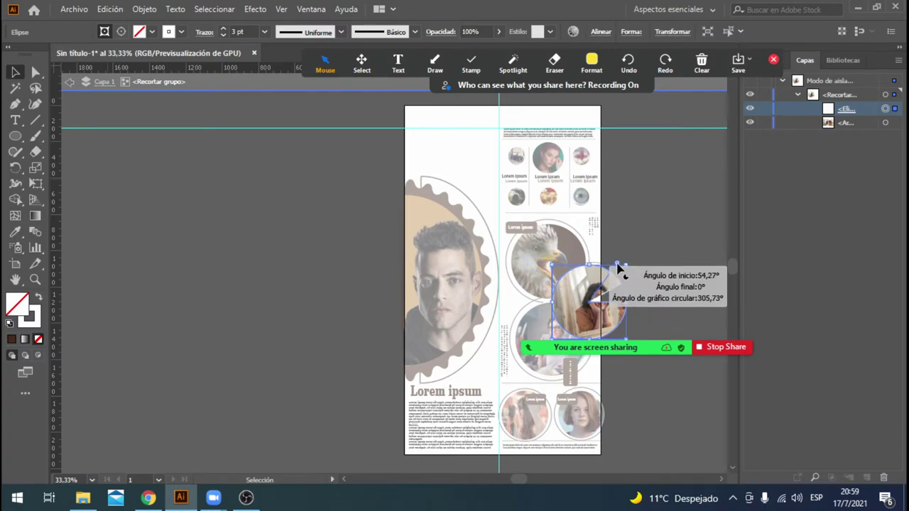
{"action": "left_click_drag", "start_coordinate": [615, 264], "coordinate": [617, 265]}
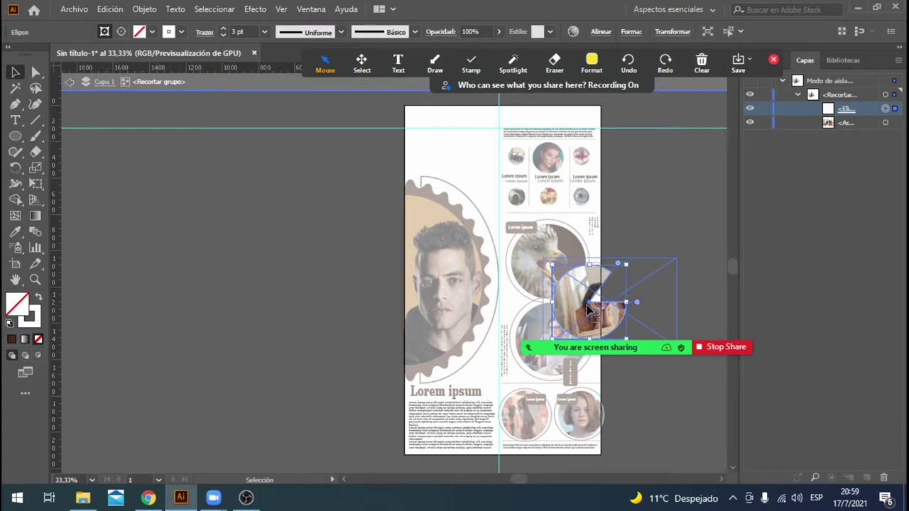
{"action": "left_click_drag", "start_coordinate": [591, 306], "coordinate": [606, 309]}
{"action": "key", "text": "ctrl+z"}
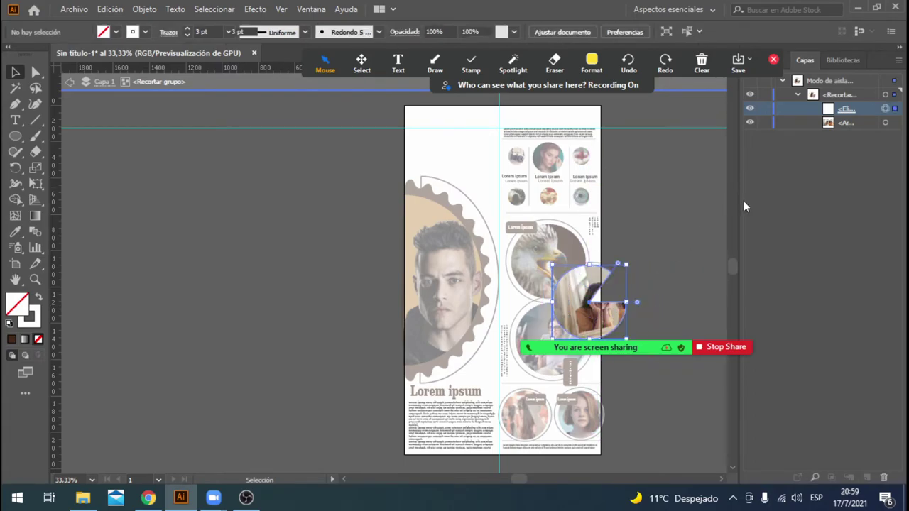
{"action": "key", "text": "ctrl+z"}
{"action": "key", "text": "ctrl+z"}
{"action": "key", "text": "ctrl+z"}
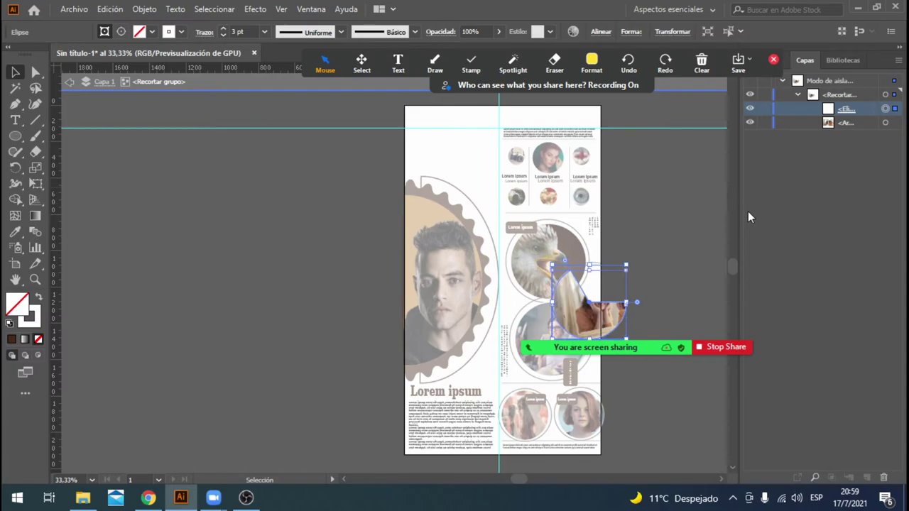
{"action": "key", "text": "ctrl+z"}
{"action": "left_click", "coordinate": [713, 204]}
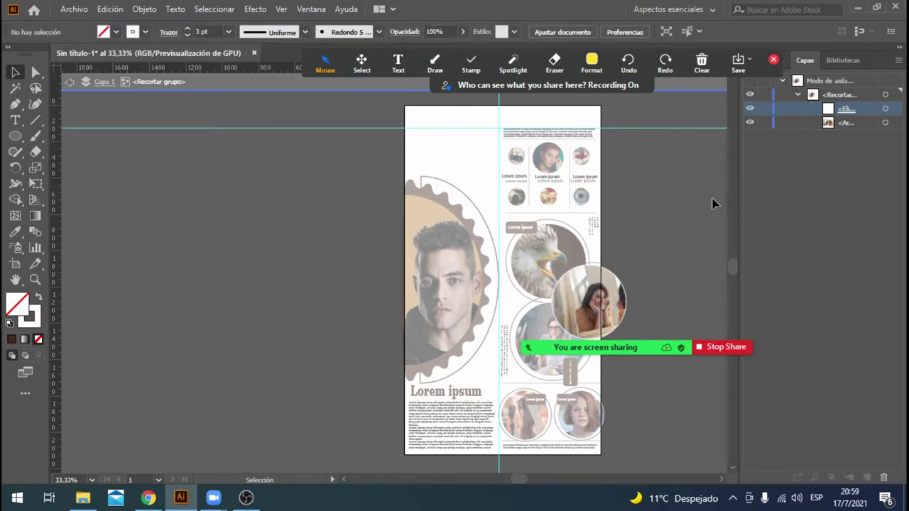
Exit isolation, then widen the portrait's outline arc leftward and extend it higher and lower.
{"action": "left_click", "coordinate": [69, 83]}
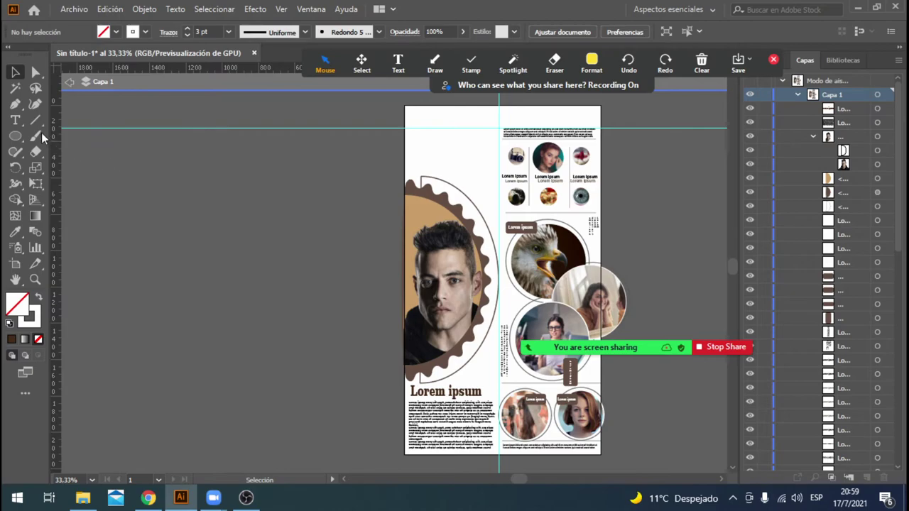
{"action": "left_click", "coordinate": [479, 207]}
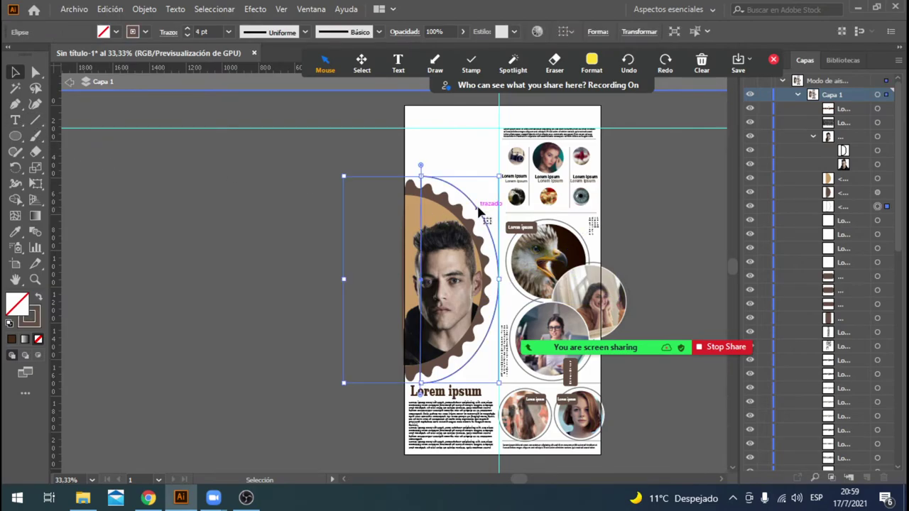
{"action": "left_click", "coordinate": [653, 218]}
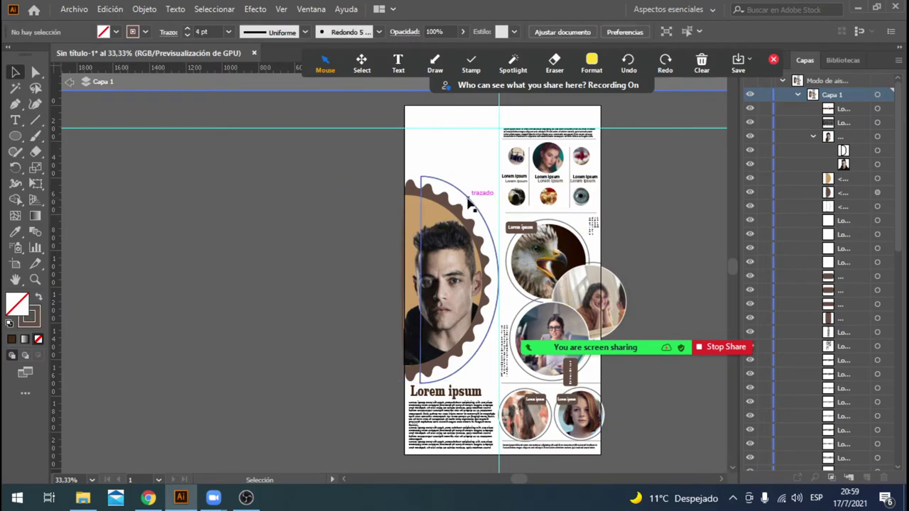
{"action": "left_click", "coordinate": [468, 202]}
{"action": "left_click_drag", "start_coordinate": [467, 201], "coordinate": [475, 197]}
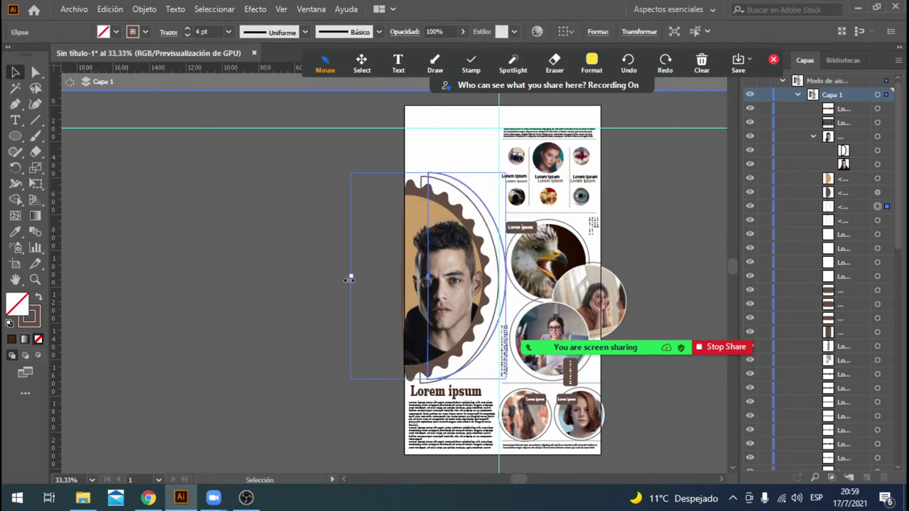
{"action": "left_click_drag", "start_coordinate": [349, 278], "coordinate": [305, 273]}
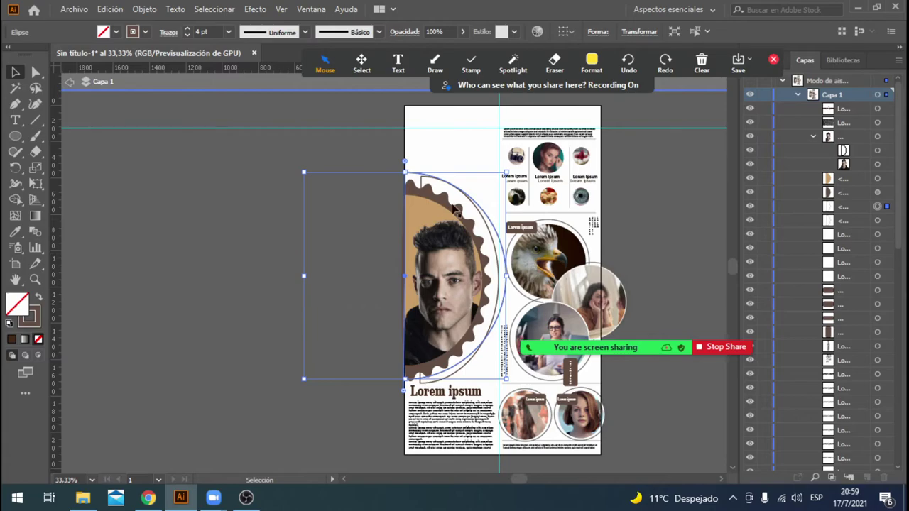
{"action": "left_click_drag", "start_coordinate": [404, 172], "coordinate": [404, 157]}
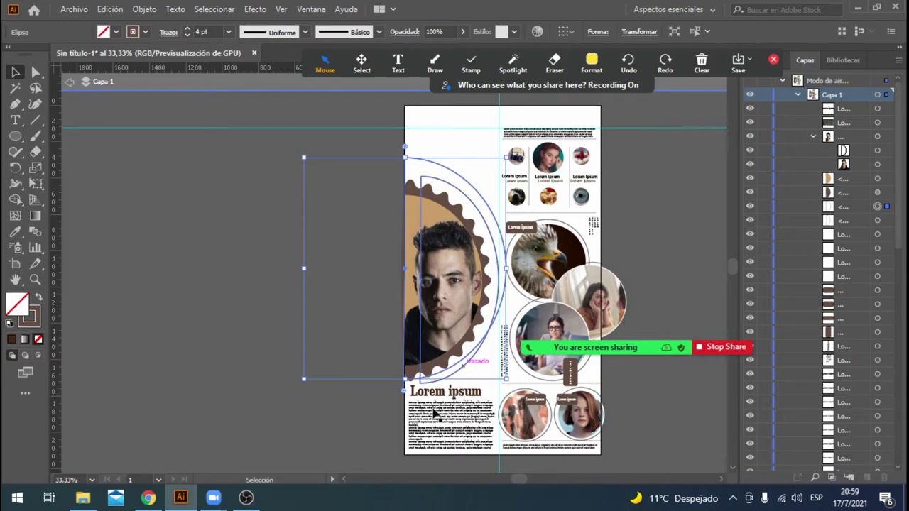
{"action": "left_click_drag", "start_coordinate": [406, 378], "coordinate": [406, 386]}
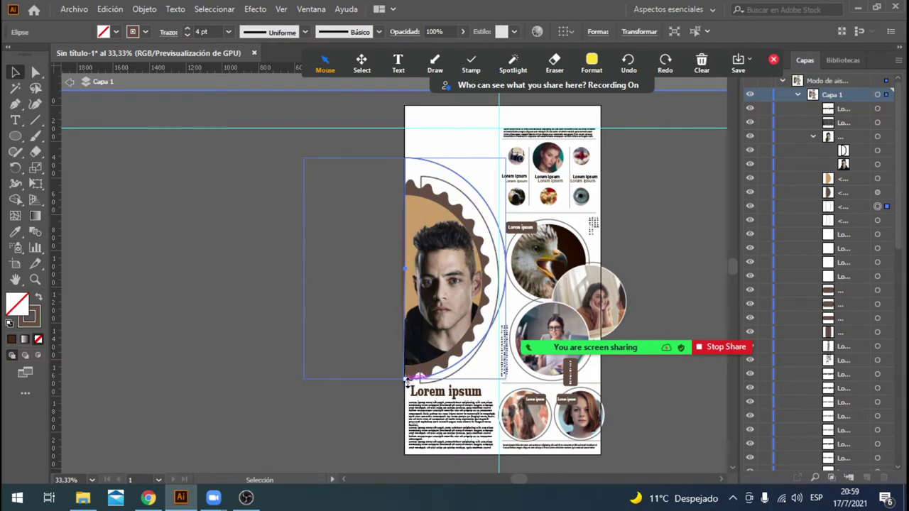
{"action": "left_click", "coordinate": [377, 332]}
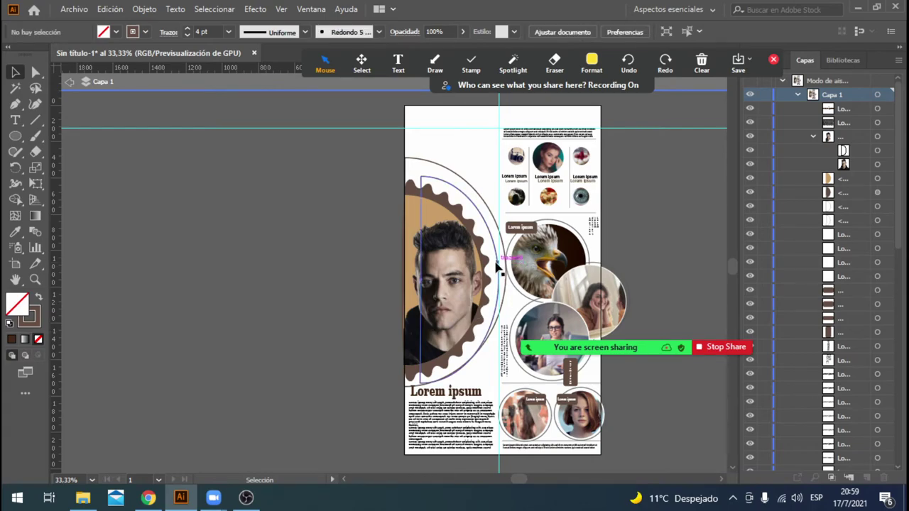
{"action": "left_click", "coordinate": [478, 192]}
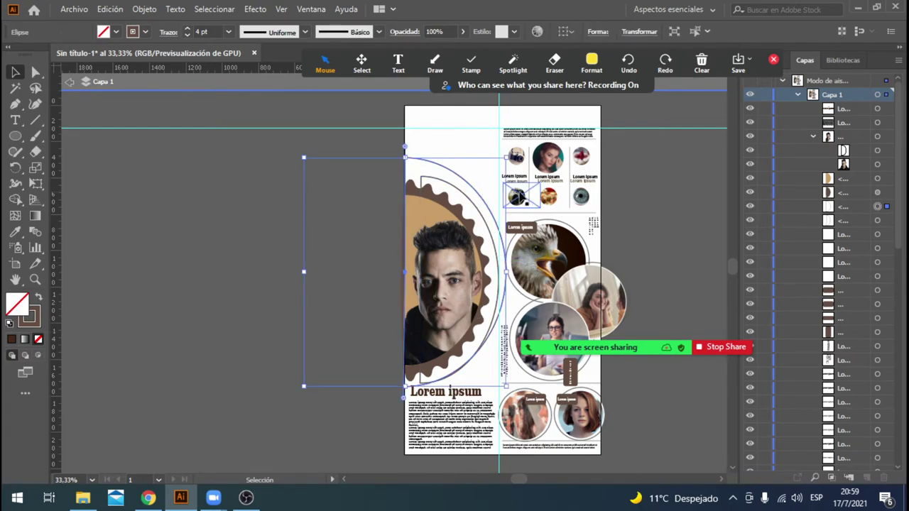
{"action": "left_click", "coordinate": [472, 169]}
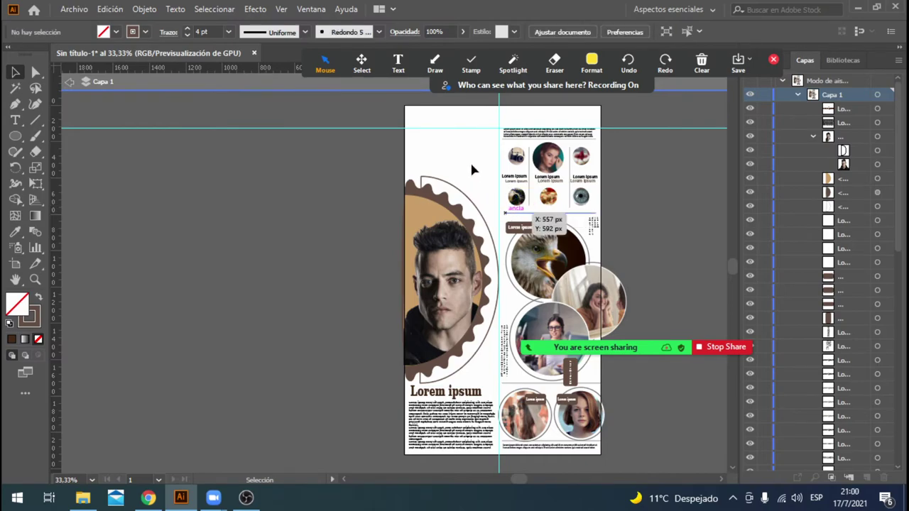
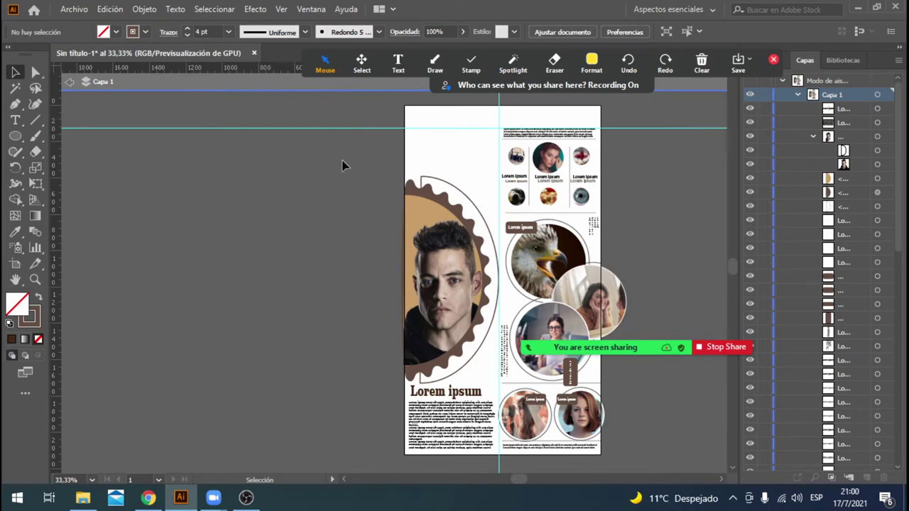
Draw a rounded rectangle at the page's top-left corner.
{"action": "left_click", "coordinate": [15, 136]}
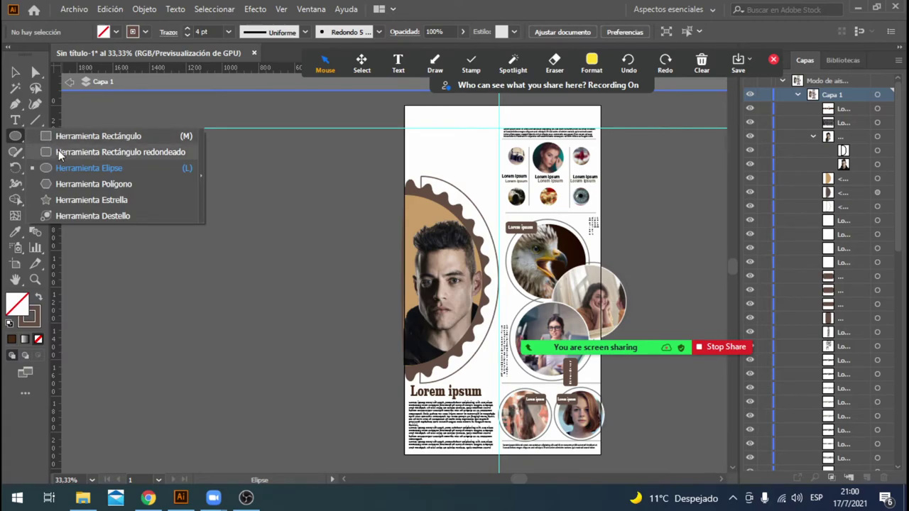
{"action": "left_click", "coordinate": [60, 154]}
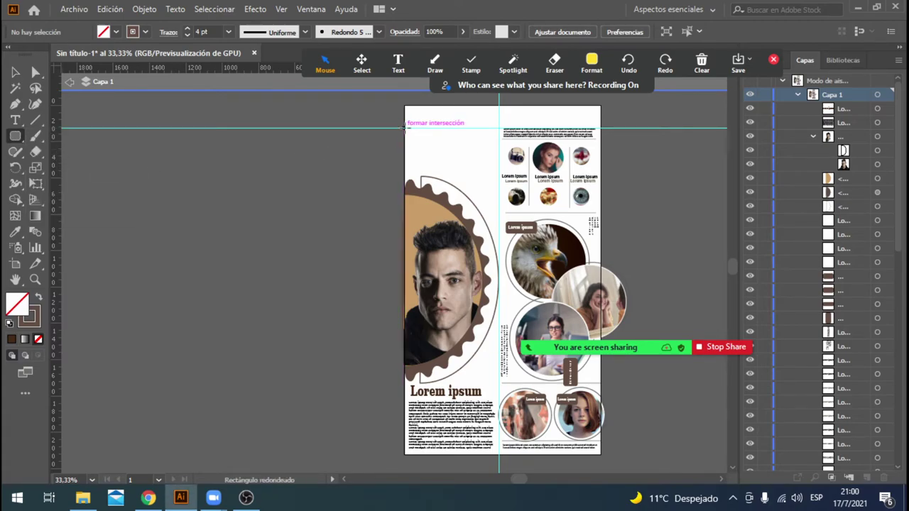
{"action": "left_click_drag", "start_coordinate": [405, 127], "coordinate": [498, 168]}
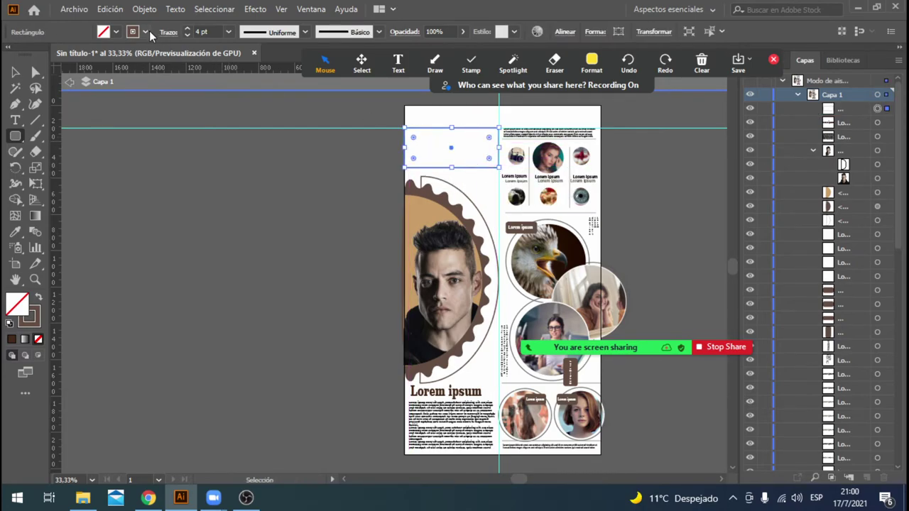
Give the rectangle no outline and a dark brown fill, then draw a placeholder text frame over it.
{"action": "left_click", "coordinate": [146, 31]}
{"action": "left_click", "coordinate": [9, 54]}
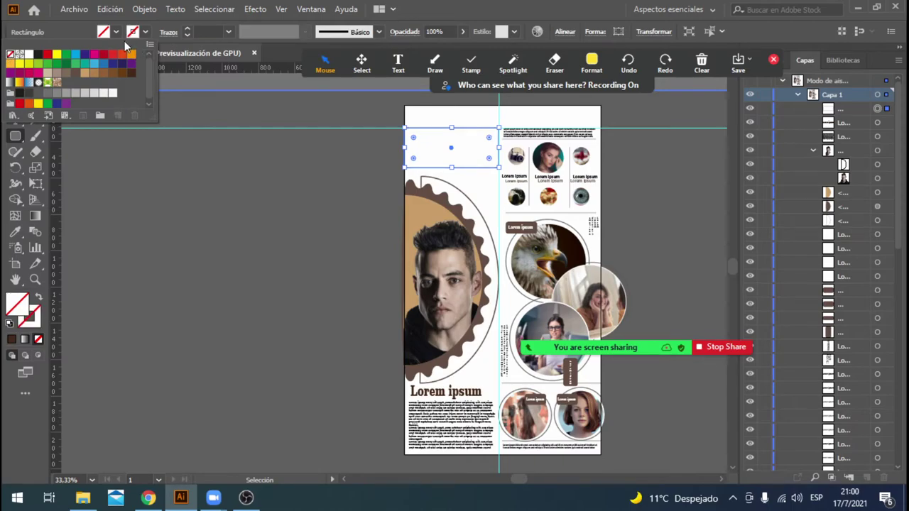
{"action": "left_click", "coordinate": [116, 31]}
{"action": "left_click", "coordinate": [95, 72]}
{"action": "left_click", "coordinate": [132, 74]}
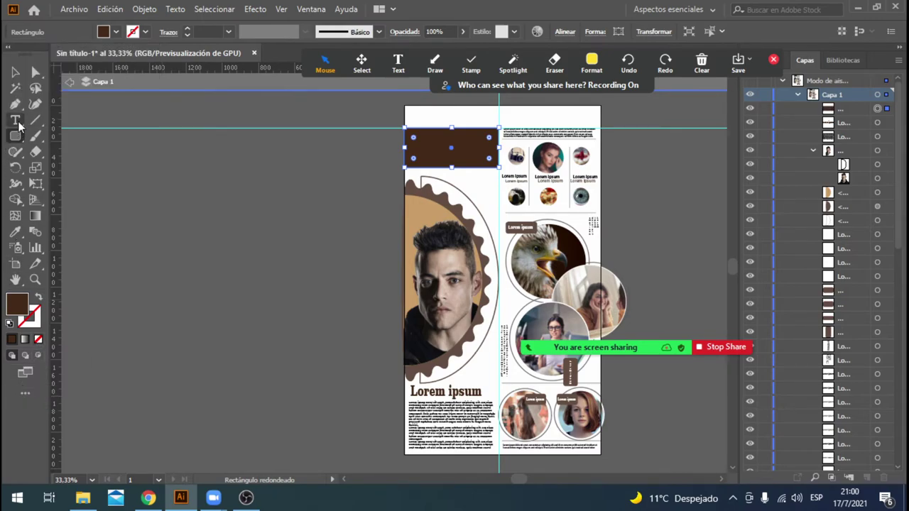
{"action": "left_click", "coordinate": [15, 120]}
{"action": "mouse_move", "coordinate": [254, 162]}
{"action": "left_mouse_down"}
{"action": "mouse_move", "coordinate": [351, 212]}
{"action": "mouse_move", "coordinate": [462, 179]}
{"action": "left_mouse_up"}
Make the placeholder text frame white.
{"action": "key", "text": "Escape"}
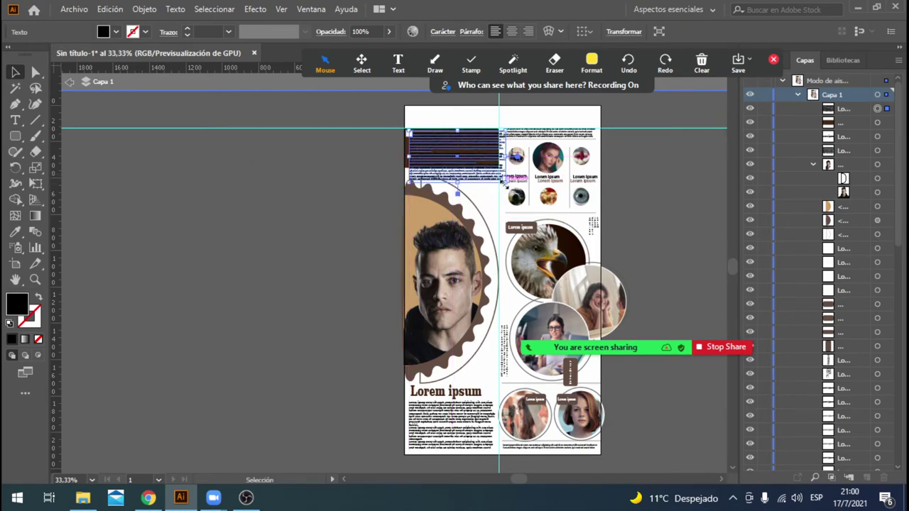
{"action": "left_click", "coordinate": [489, 165]}
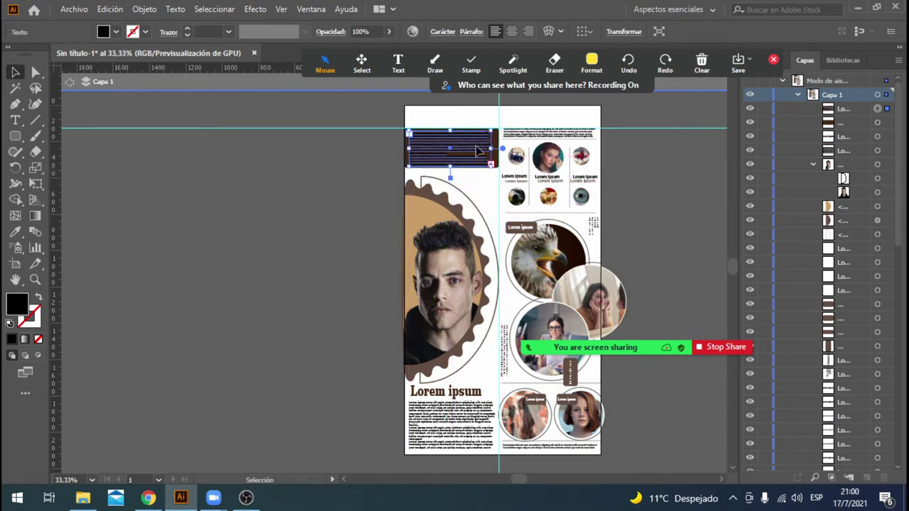
{"action": "left_click", "coordinate": [126, 32]}
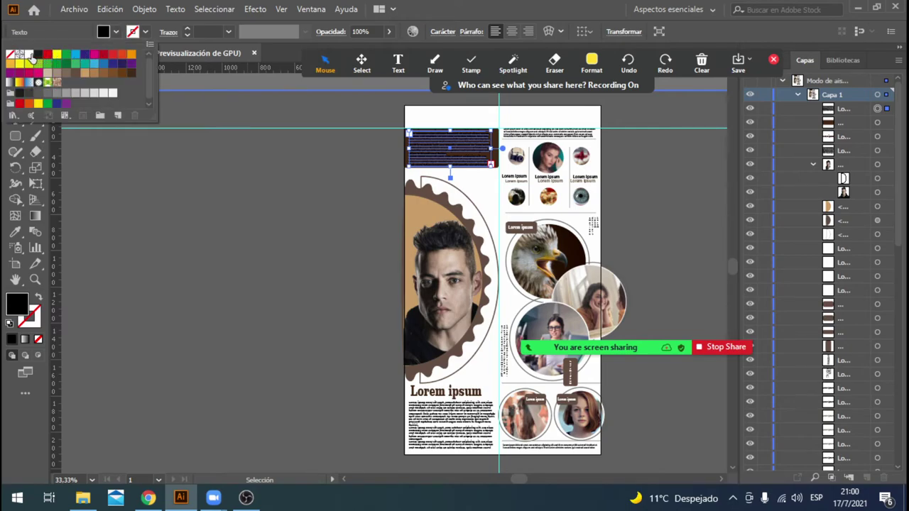
{"action": "left_click", "coordinate": [30, 54]}
{"action": "left_click", "coordinate": [40, 406]}
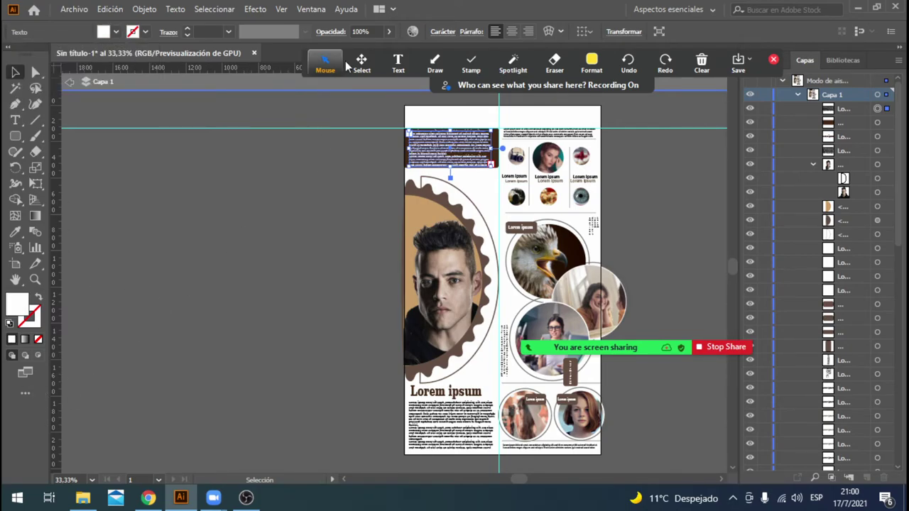
{"action": "left_click", "coordinate": [701, 64]}
{"action": "left_click", "coordinate": [495, 171]}
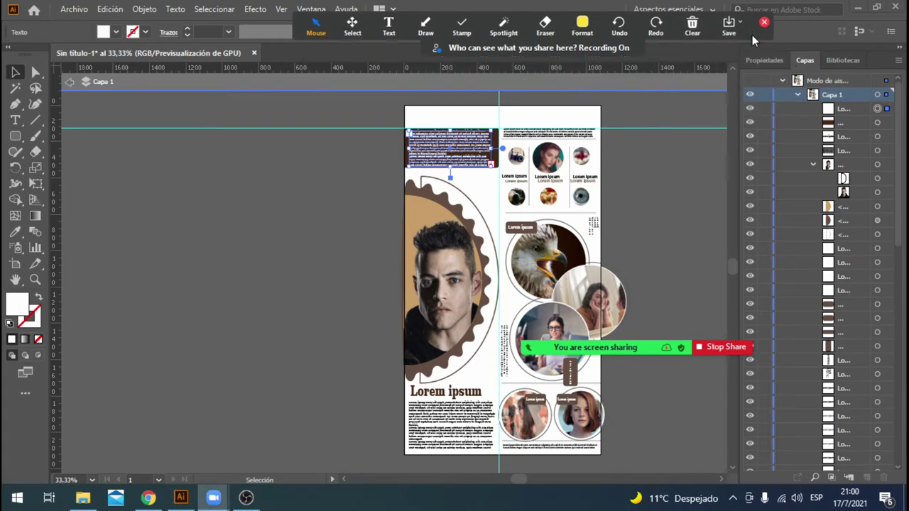
Raise the placeholder text's font size to 30 pt in Properties.
{"action": "left_click", "coordinate": [769, 63]}
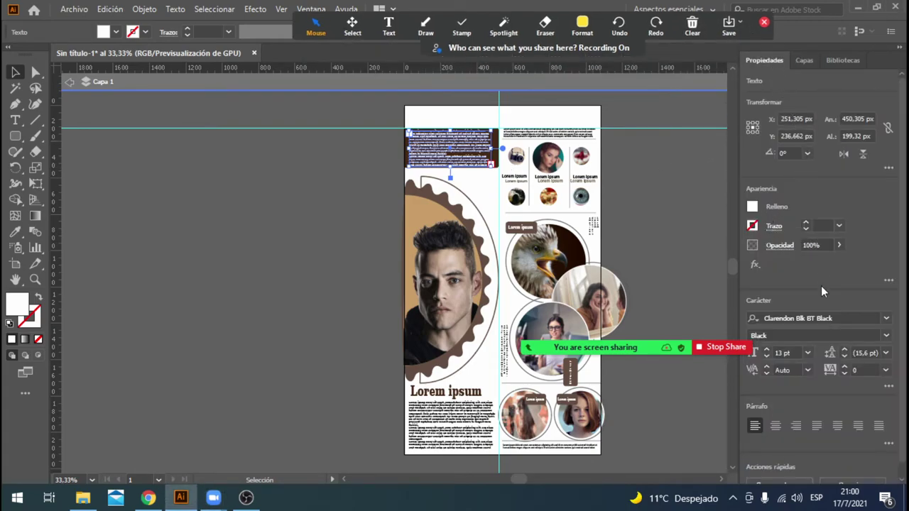
{"action": "left_click", "coordinate": [767, 350]}
{"action": "left_click", "coordinate": [767, 350]}
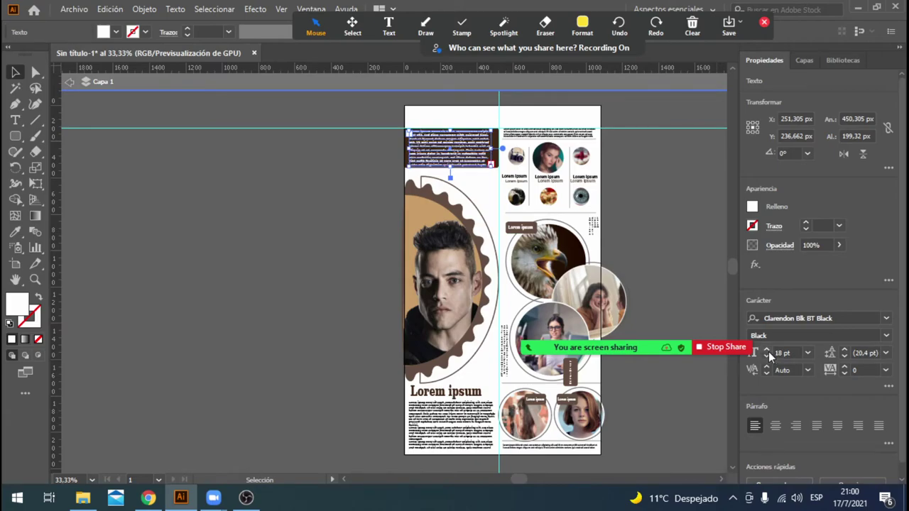
{"action": "left_click", "coordinate": [767, 350]}
{"action": "left_click", "coordinate": [767, 349]}
{"action": "double_click", "coordinate": [767, 350]}
{"action": "double_click", "coordinate": [766, 350]}
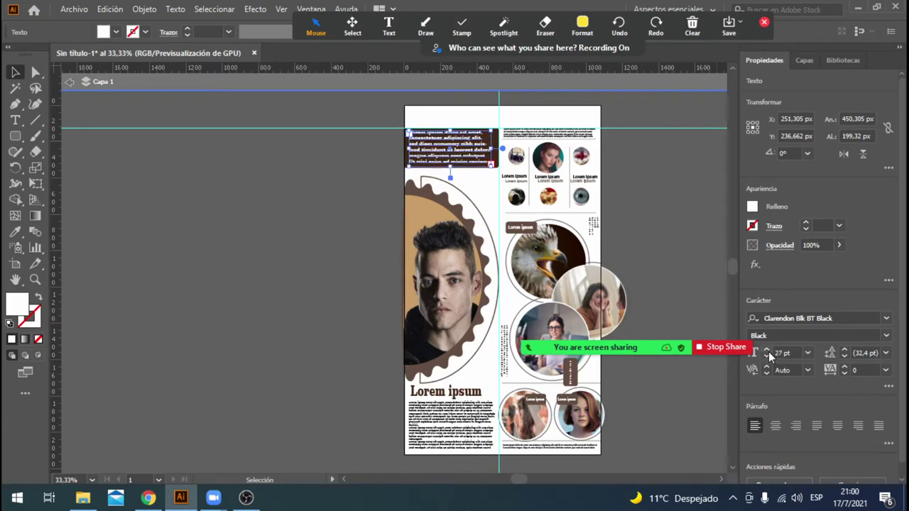
{"action": "left_click", "coordinate": [766, 351]}
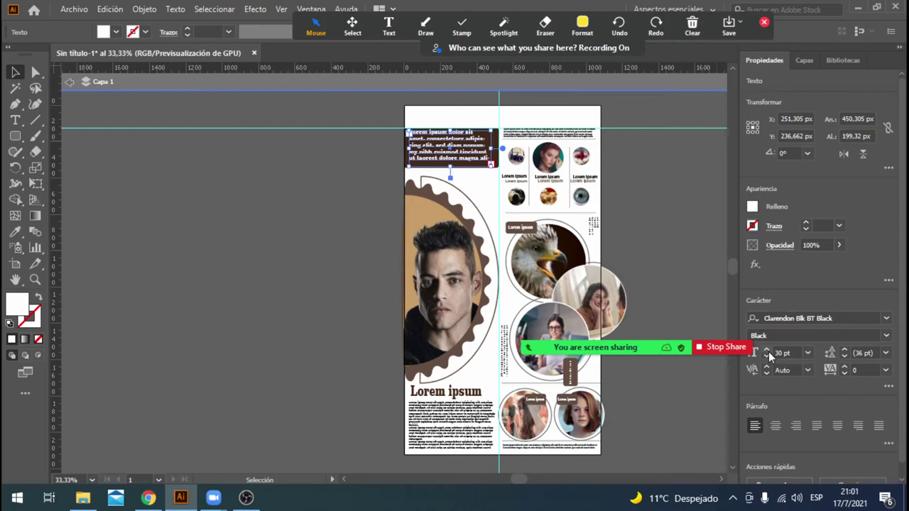
Reposition the text block to fit inside the brown box.
{"action": "left_click", "coordinate": [653, 193]}
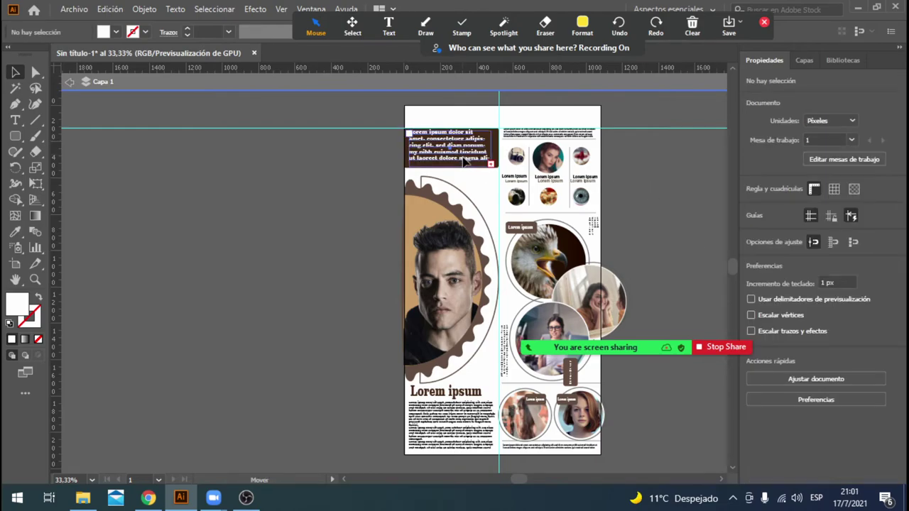
{"action": "left_click_drag", "start_coordinate": [465, 161], "coordinate": [474, 162]}
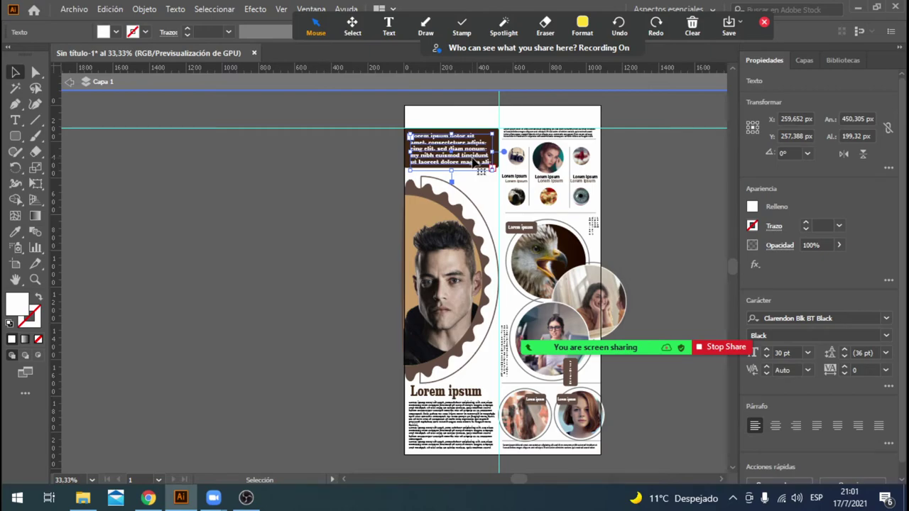
{"action": "key", "text": "Up"}
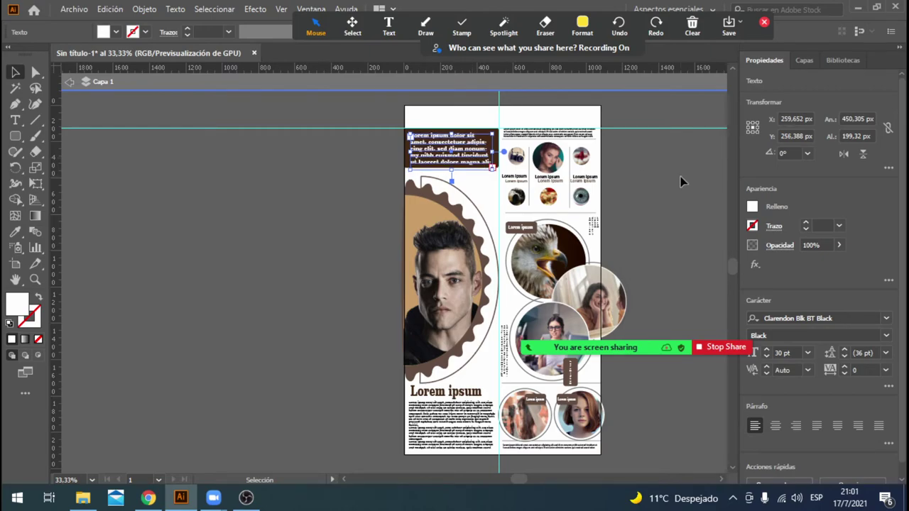
{"action": "left_click", "coordinate": [680, 181]}
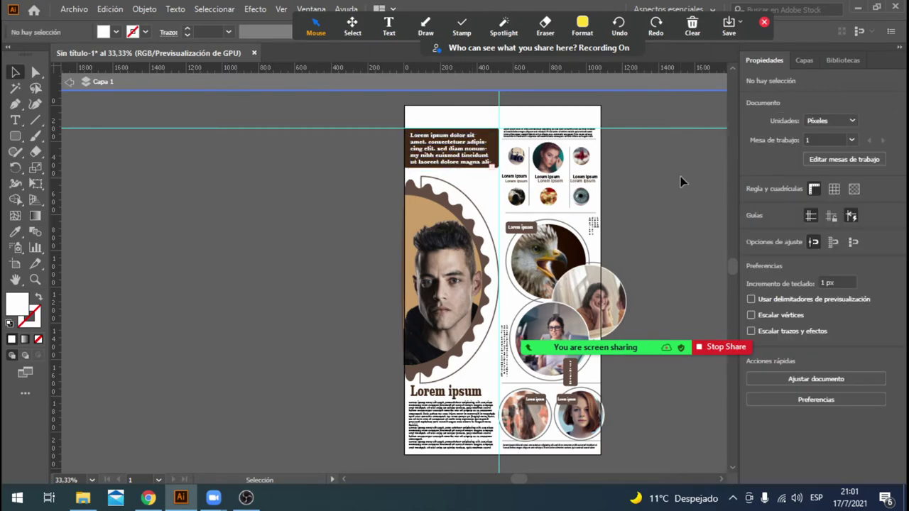
{"action": "mouse_move", "coordinate": [602, 348]}
{"action": "left_mouse_down"}
{"action": "mouse_move", "coordinate": [573, 119]}
{"action": "mouse_move", "coordinate": [586, 92]}
{"action": "left_mouse_up"}
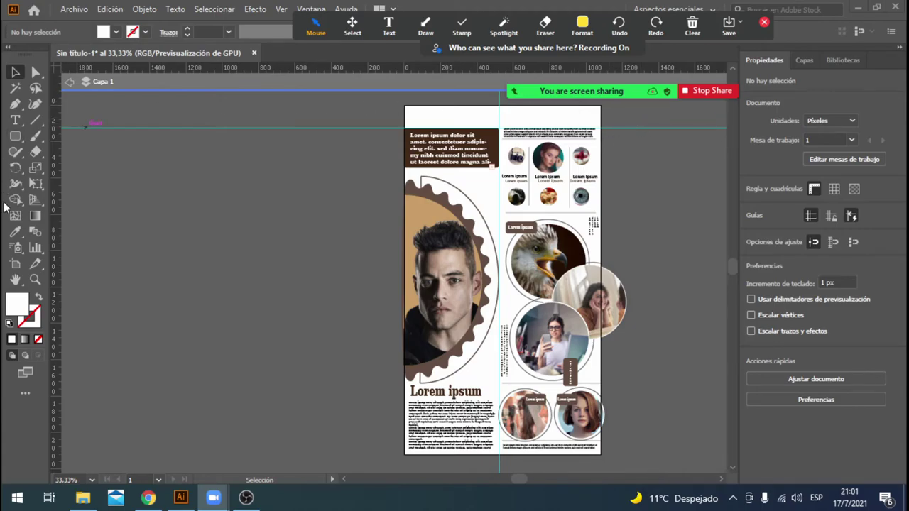
Add 'Lorem ipsum' text at the top of the page and enlarge it.
{"action": "left_click", "coordinate": [15, 120]}
{"action": "left_click", "coordinate": [414, 115]}
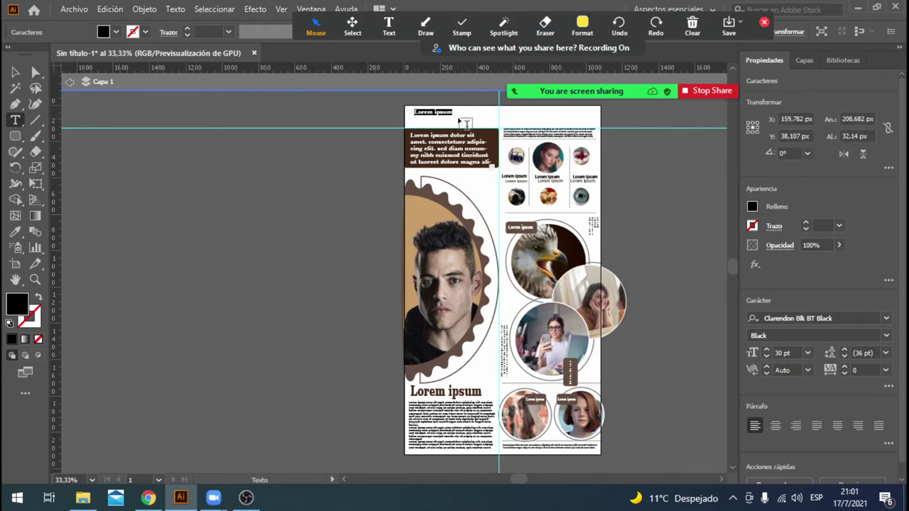
{"action": "key", "text": "Escape"}
{"action": "left_click_drag", "start_coordinate": [452, 116], "coordinate": [582, 167]}
Resize the headline to about 105 pt so it spans the page top.
{"action": "triple_click", "coordinate": [497, 119]}
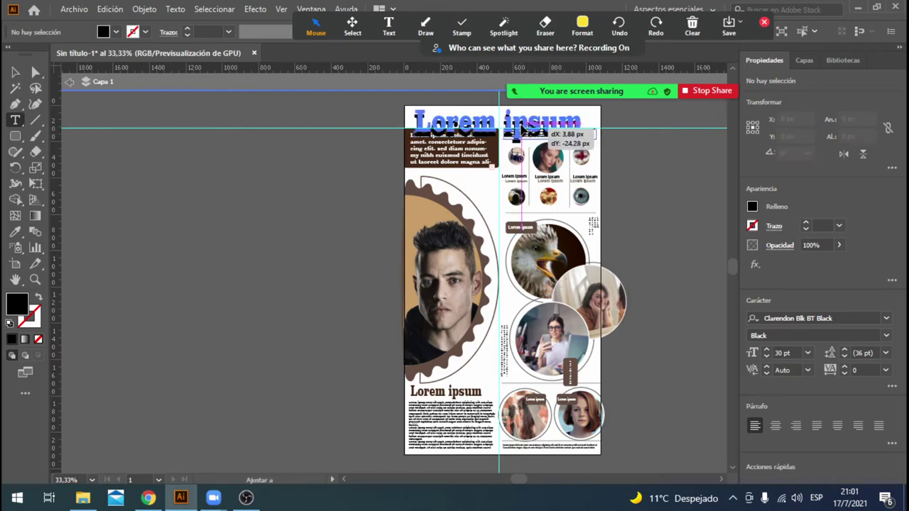
{"action": "left_click", "coordinate": [540, 132]}
{"action": "mouse_move", "coordinate": [583, 133]}
{"action": "left_mouse_down"}
{"action": "mouse_move", "coordinate": [524, 117]}
{"action": "mouse_move", "coordinate": [550, 123]}
{"action": "mouse_move", "coordinate": [543, 115]}
{"action": "left_mouse_up"}
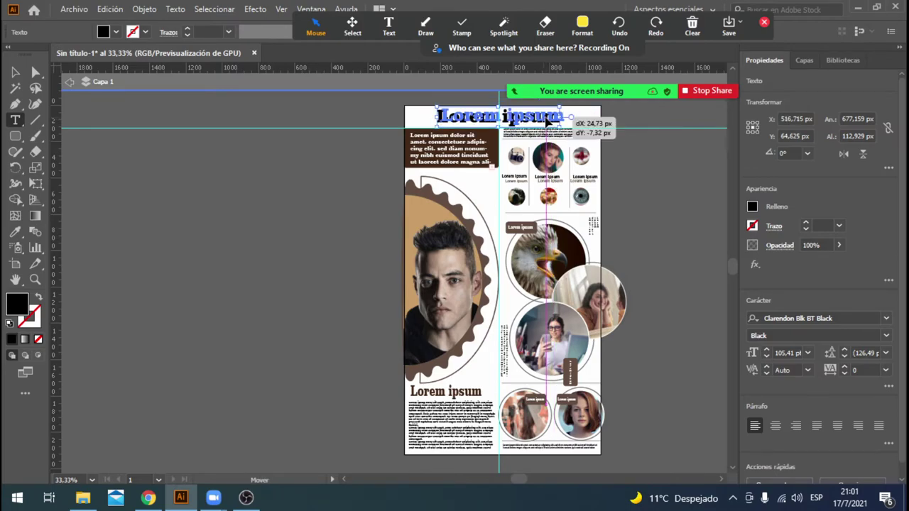
{"action": "triple_click", "coordinate": [543, 115]}
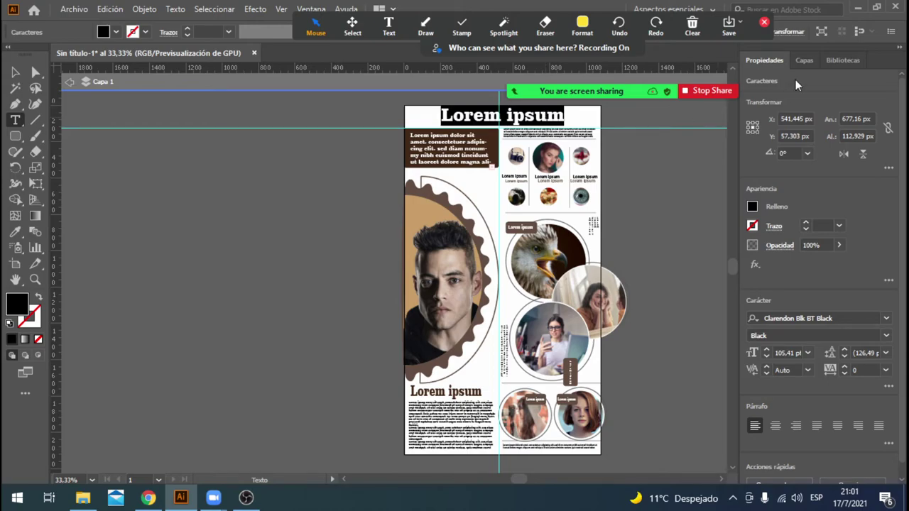
{"action": "left_click", "coordinate": [804, 60]}
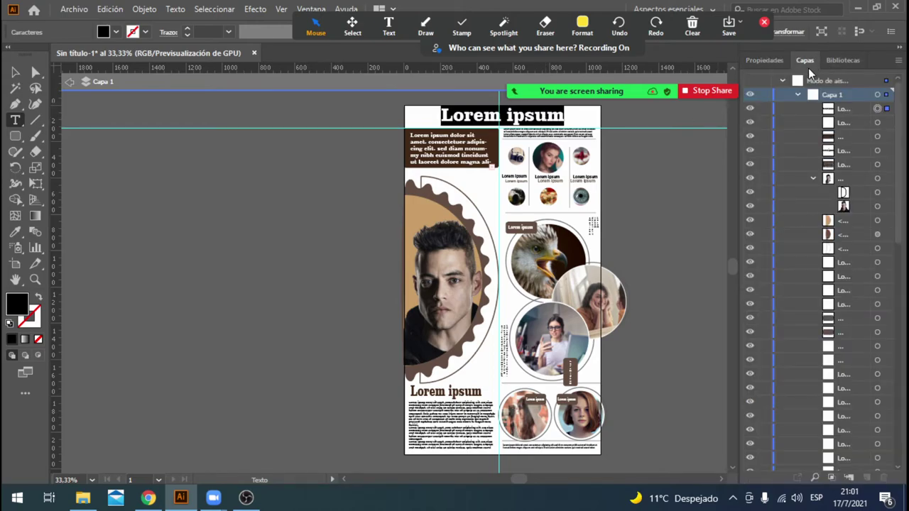
{"action": "left_click", "coordinate": [774, 60]}
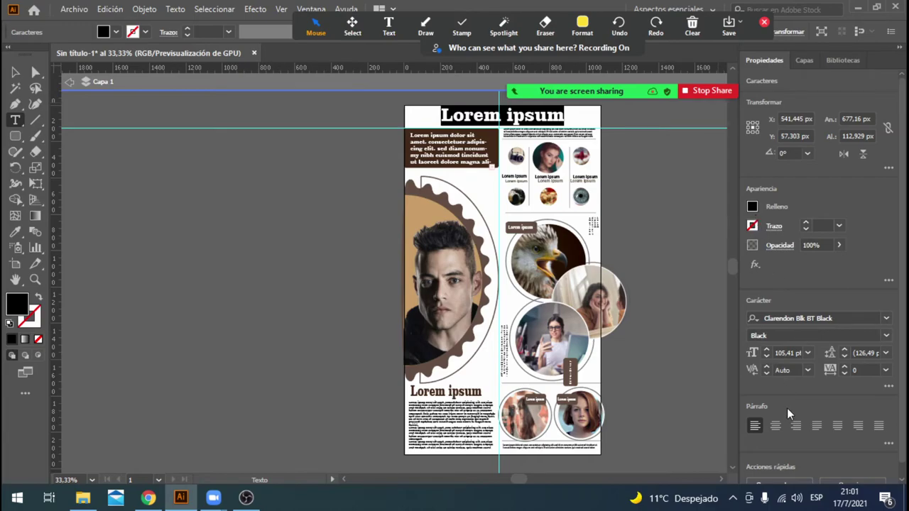
{"action": "left_click", "coordinate": [312, 9]}
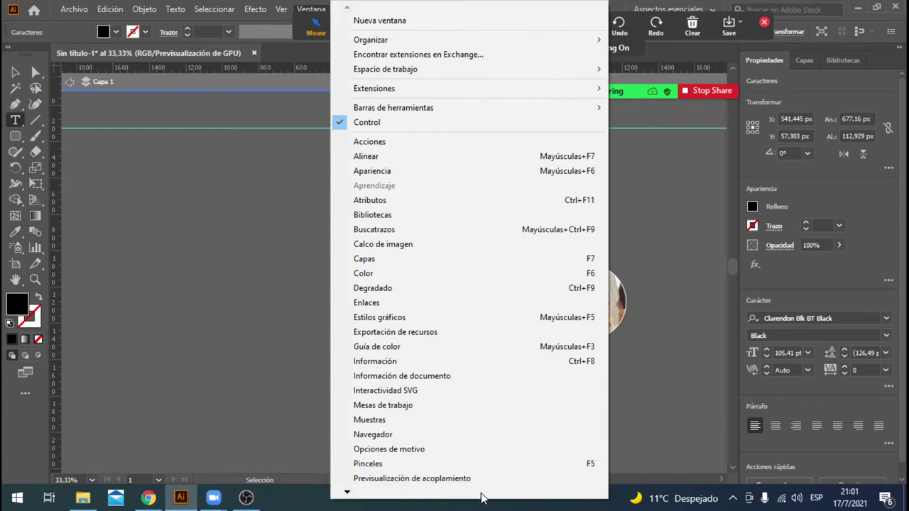
{"action": "mouse_move", "coordinate": [346, 490]}
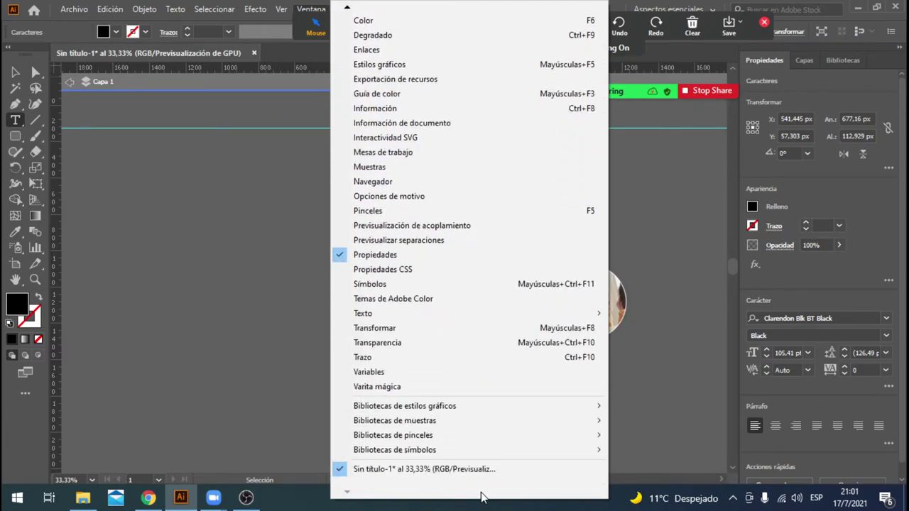
{"action": "mouse_move", "coordinate": [465, 313]}
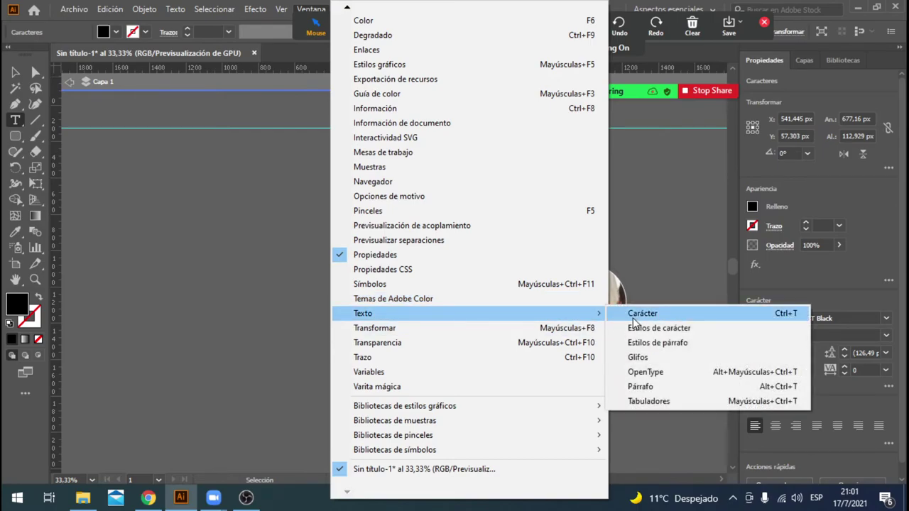
Open the Character panel, move it off the headline, and select the Lorem ipsum heading.
{"action": "left_click", "coordinate": [634, 315]}
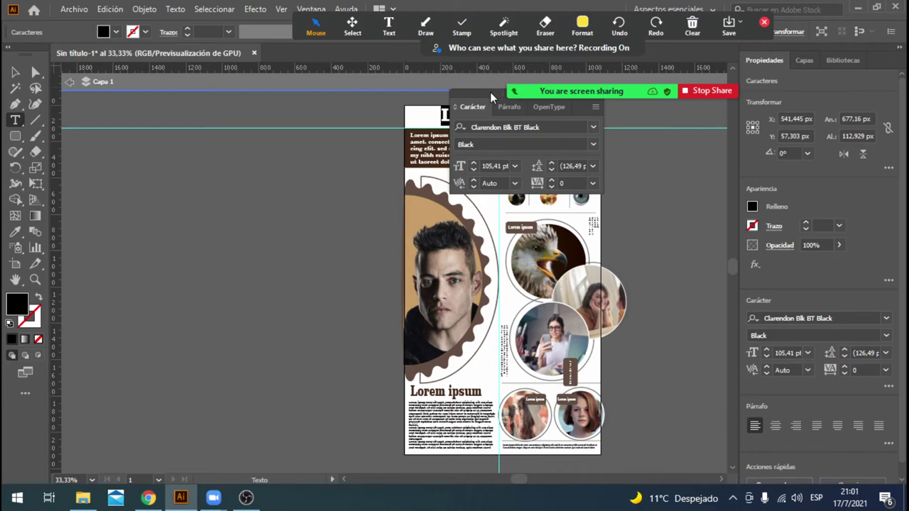
{"action": "left_click_drag", "start_coordinate": [490, 96], "coordinate": [316, 186]}
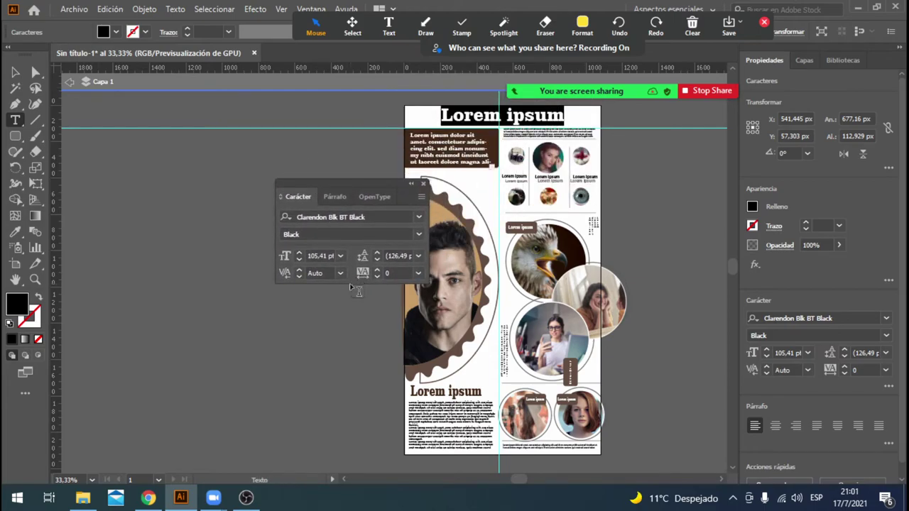
{"action": "left_click", "coordinate": [15, 72]}
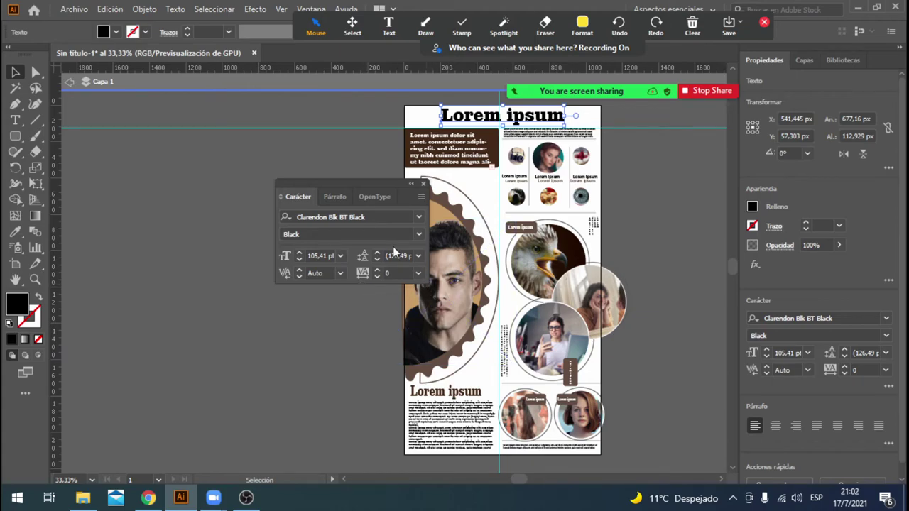
{"action": "left_click", "coordinate": [420, 198]}
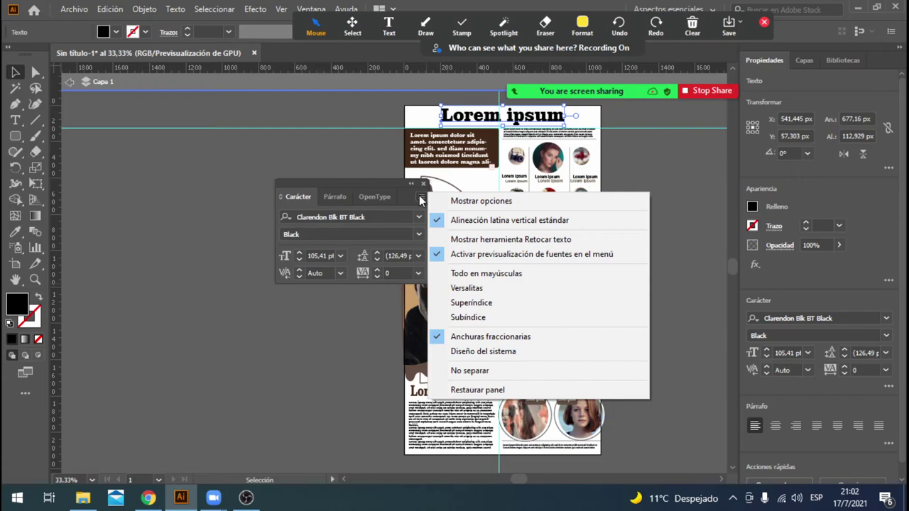
{"action": "left_click", "coordinate": [473, 240]}
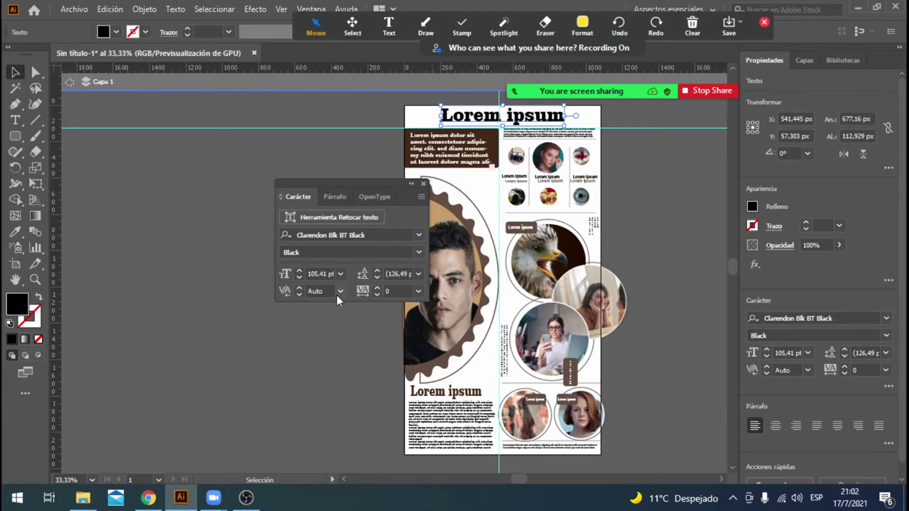
Apply Todo en mayúsculas (All Caps) to the heading from the Character panel menu.
{"action": "left_click", "coordinate": [336, 196]}
{"action": "left_click", "coordinate": [366, 197]}
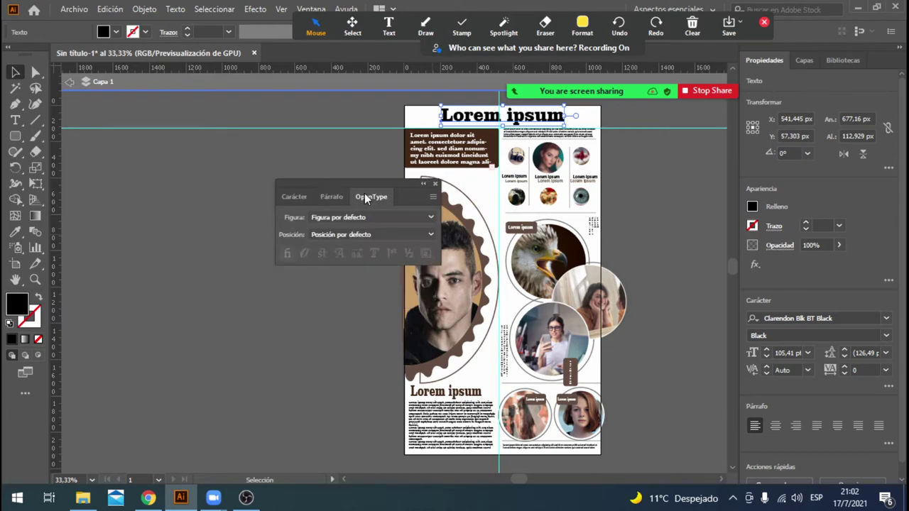
{"action": "left_click", "coordinate": [330, 196]}
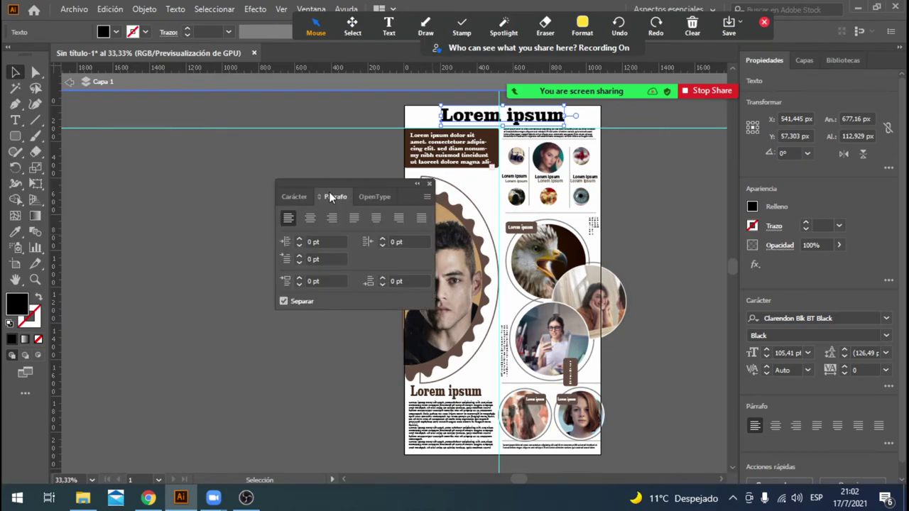
{"action": "left_click", "coordinate": [289, 196]}
{"action": "left_click", "coordinate": [421, 196]}
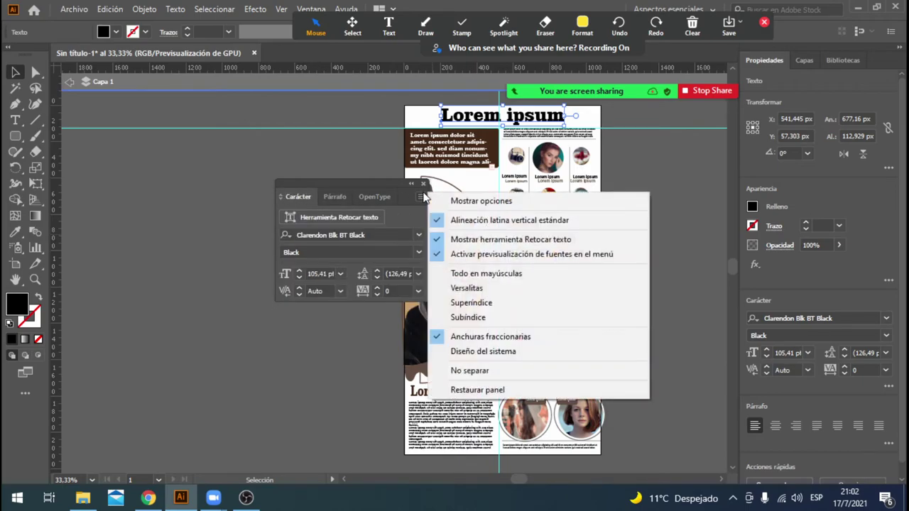
{"action": "left_click", "coordinate": [483, 273]}
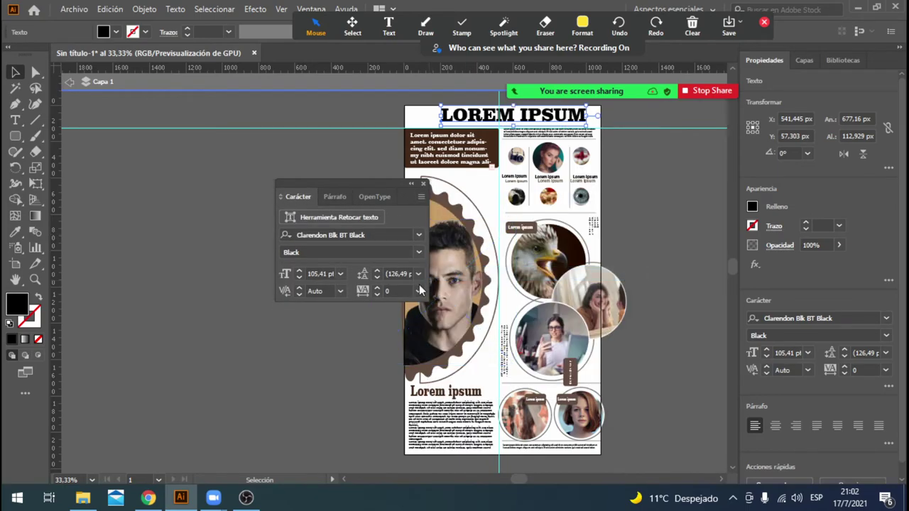
{"action": "left_click", "coordinate": [422, 198]}
Move the LOREM IPSUM title slightly left and down.
{"action": "left_click_drag", "start_coordinate": [388, 183], "coordinate": [293, 184]}
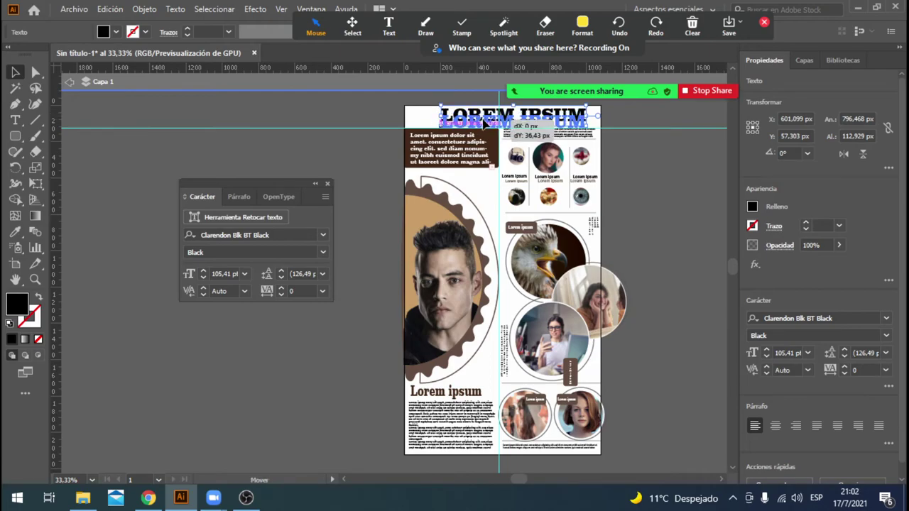
{"action": "left_click_drag", "start_coordinate": [482, 119], "coordinate": [487, 122]}
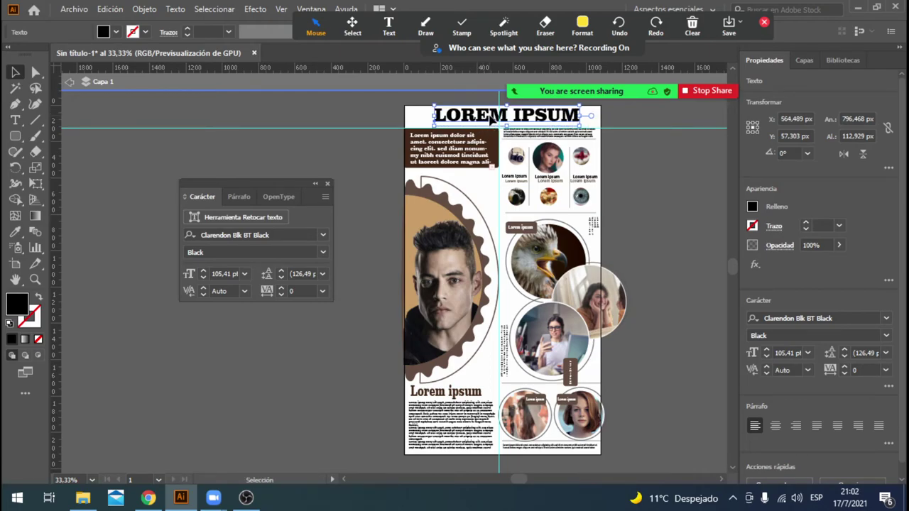
{"action": "left_click_drag", "start_coordinate": [490, 119], "coordinate": [488, 122]}
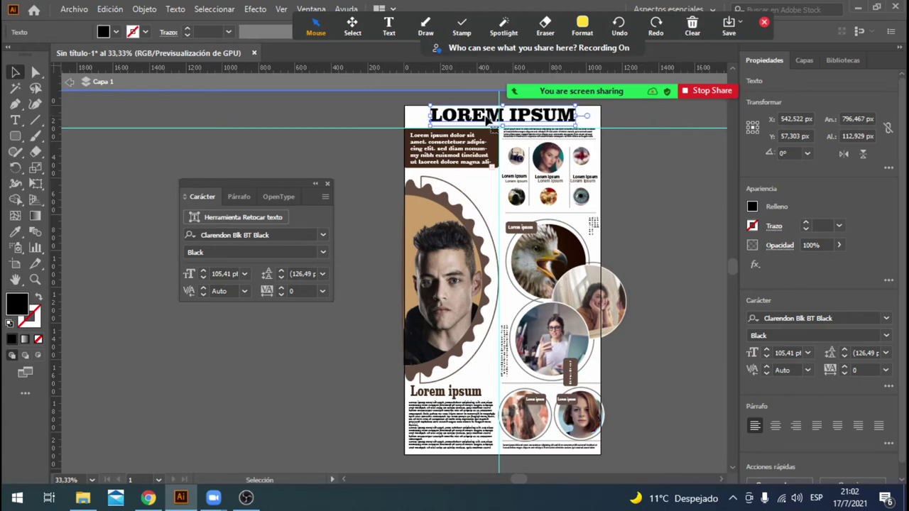
{"action": "key", "text": "Down"}
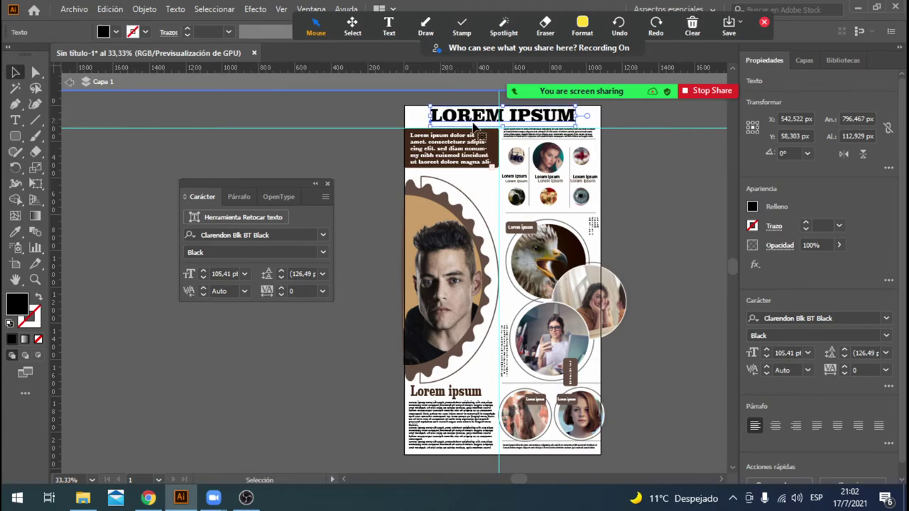
{"action": "key", "text": "Down"}
{"action": "key", "text": "Down"}
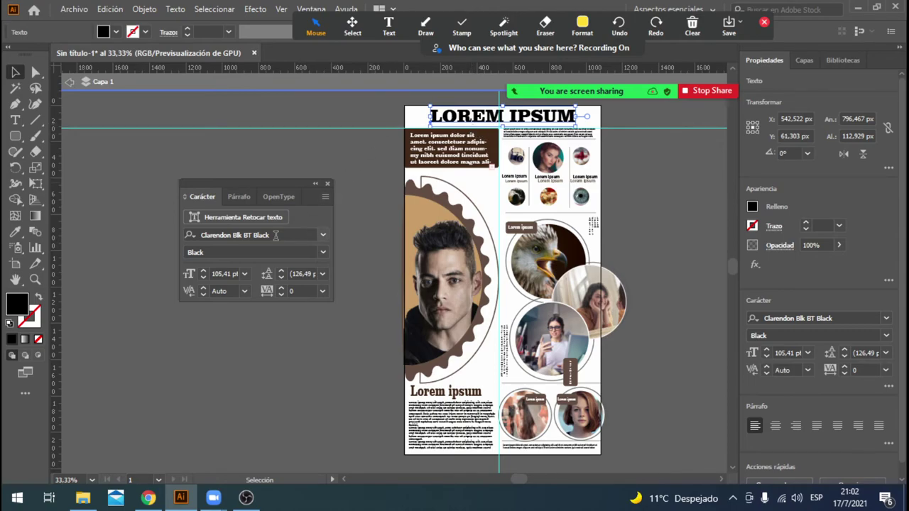
Colour the word IPSUM brown, leaving LOREM black.
{"action": "left_click", "coordinate": [15, 121]}
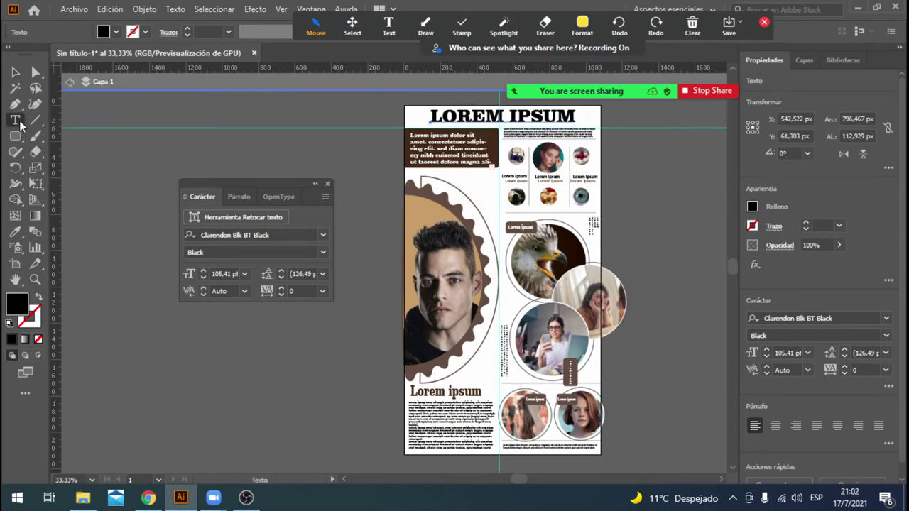
{"action": "left_click_drag", "start_coordinate": [509, 116], "coordinate": [575, 115]}
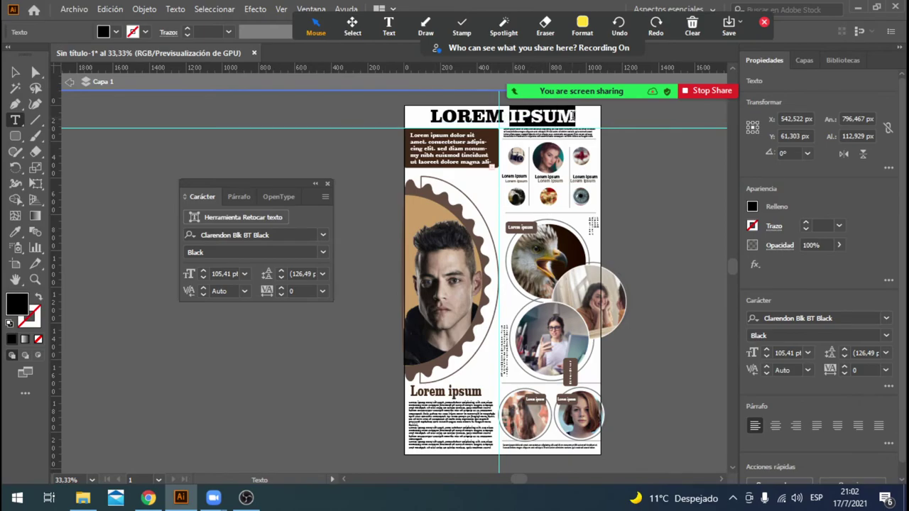
{"action": "left_click", "coordinate": [116, 32]}
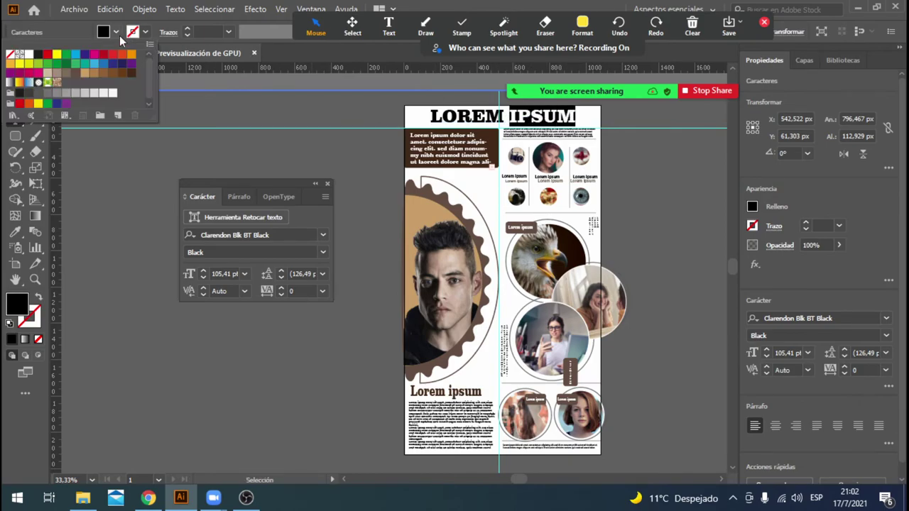
{"action": "left_click", "coordinate": [76, 73]}
{"action": "key", "text": "Escape"}
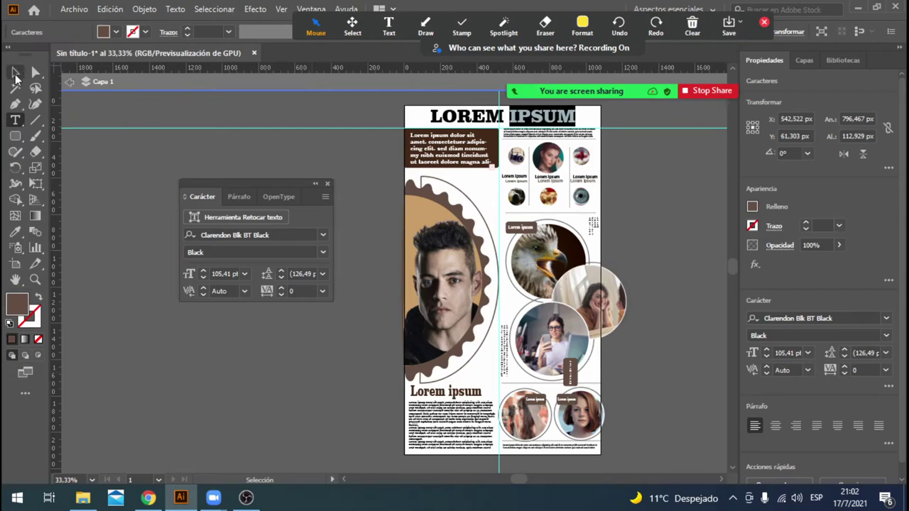
{"action": "key", "text": "Escape"}
{"action": "left_click", "coordinate": [566, 118]}
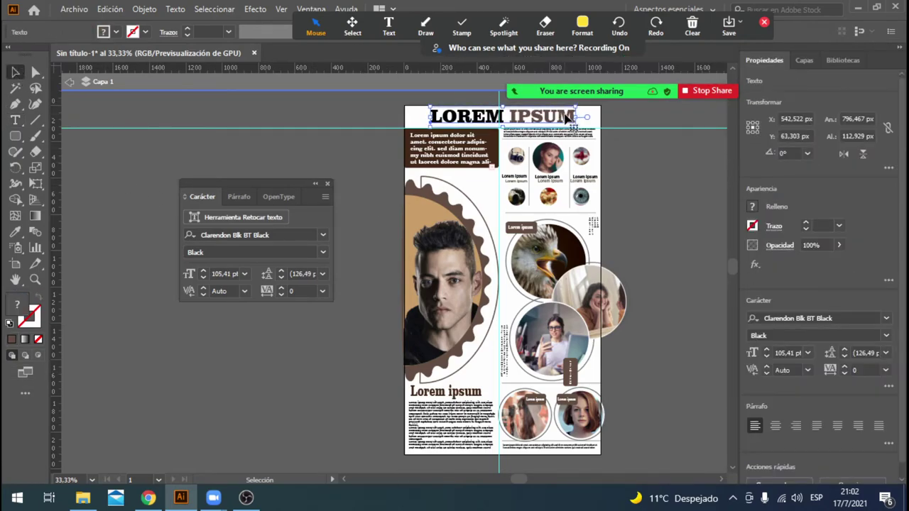
{"action": "left_click", "coordinate": [716, 208]}
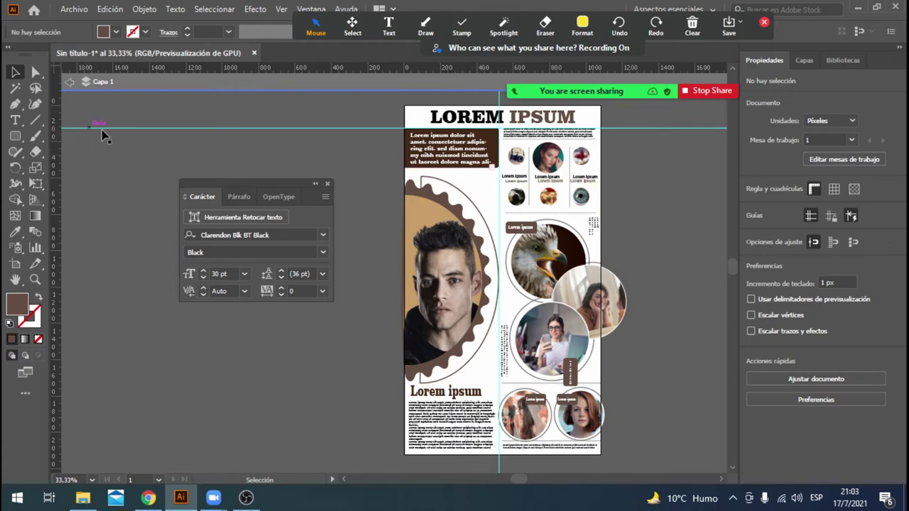
Rearrange the small photo circles into their grid slots.
{"action": "left_click", "coordinate": [521, 164]}
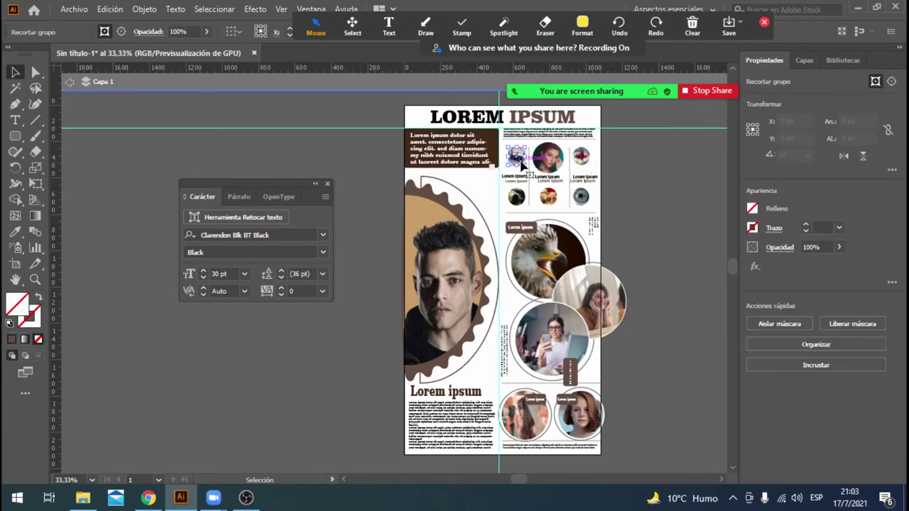
{"action": "left_click", "coordinate": [581, 162]}
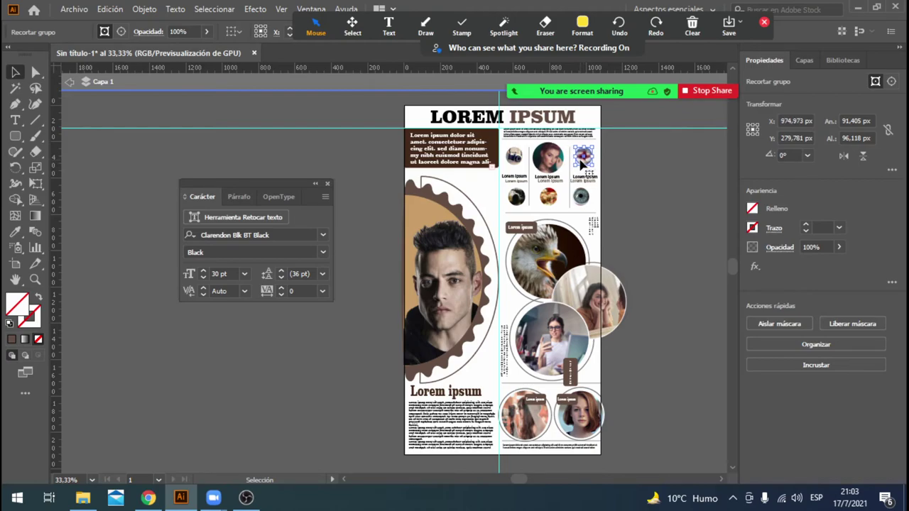
{"action": "key", "text": "Right"}
{"action": "key", "text": "Right"}
{"action": "key", "text": "Right"}
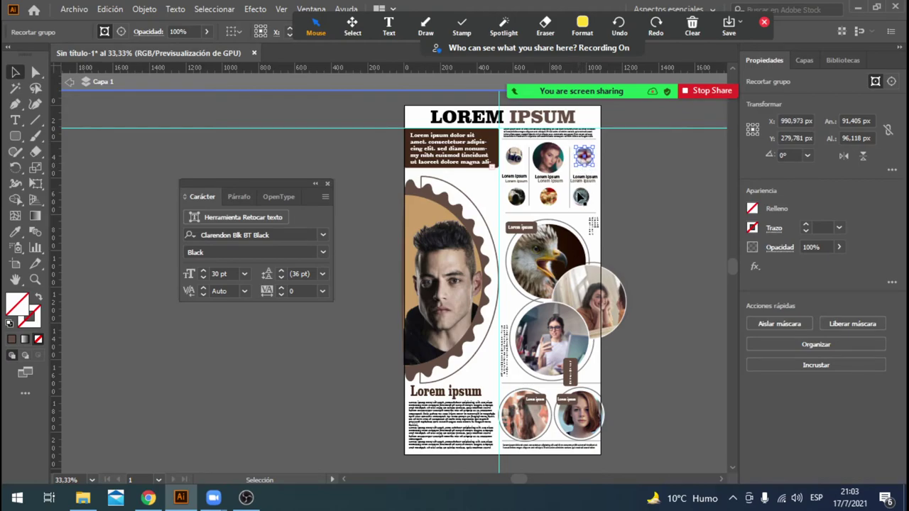
{"action": "key", "text": "Right"}
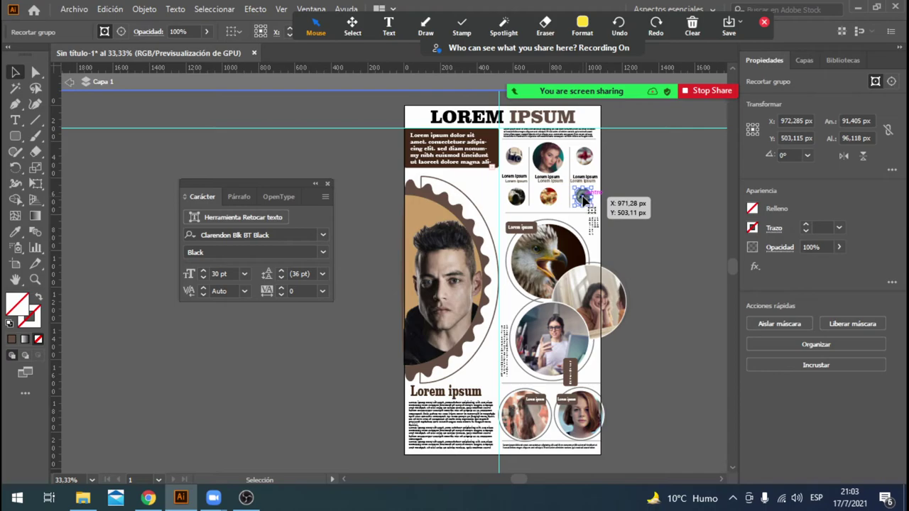
{"action": "left_click_drag", "start_coordinate": [582, 201], "coordinate": [527, 206]}
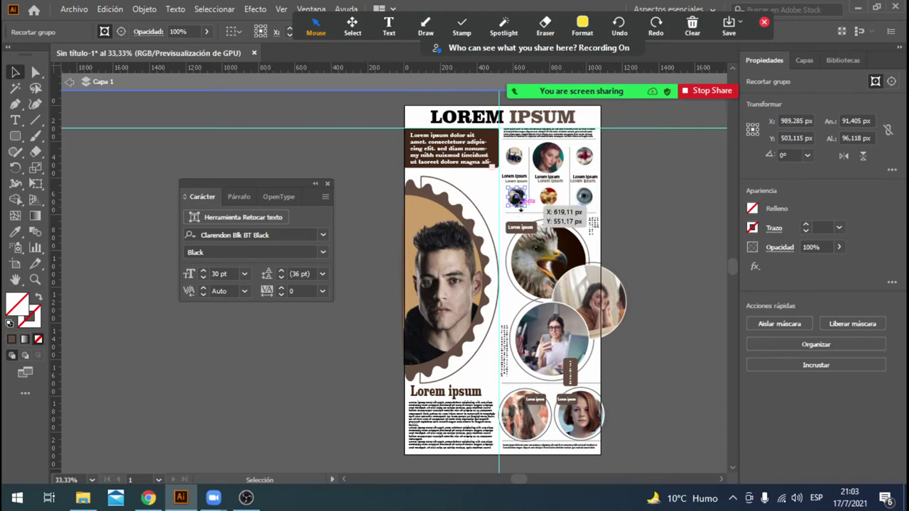
{"action": "left_click", "coordinate": [629, 189]}
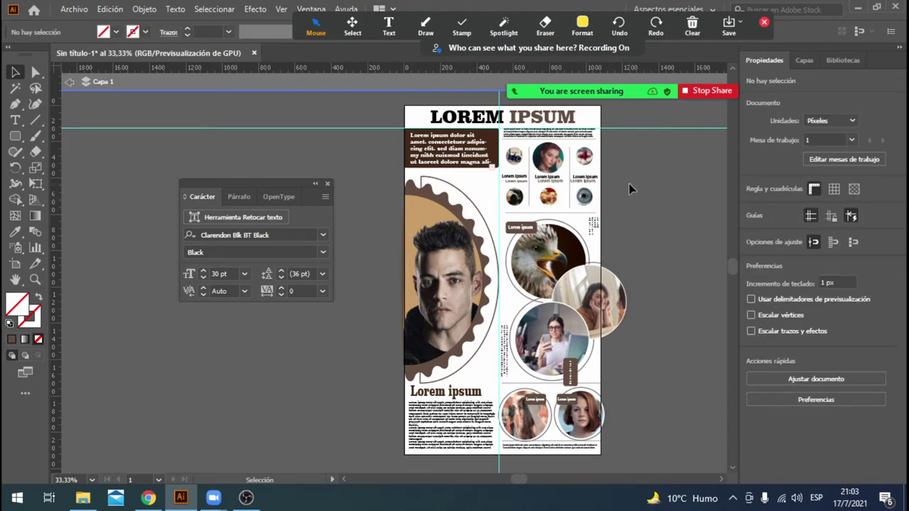
{"action": "left_click", "coordinate": [555, 202]}
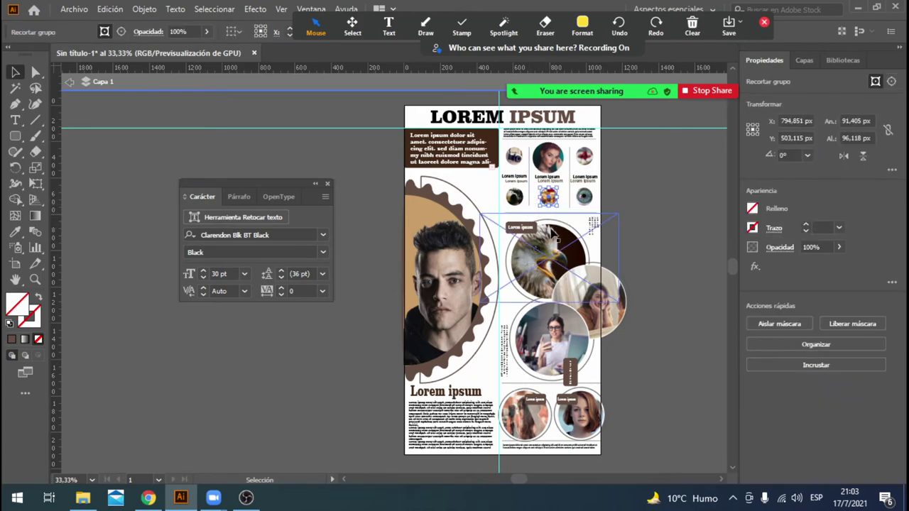
{"action": "left_click", "coordinate": [639, 190]}
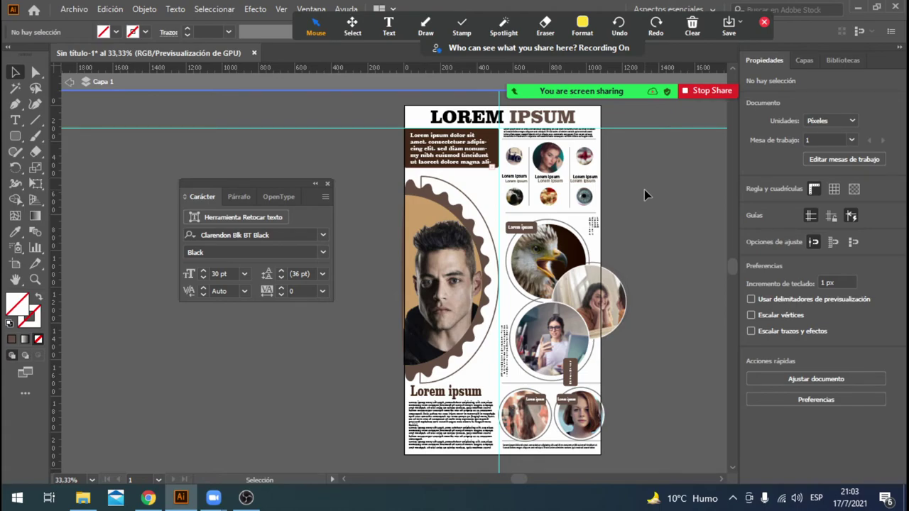
Delete the horizontal and vertical guides and exit isolation mode.
{"action": "left_click", "coordinate": [656, 128]}
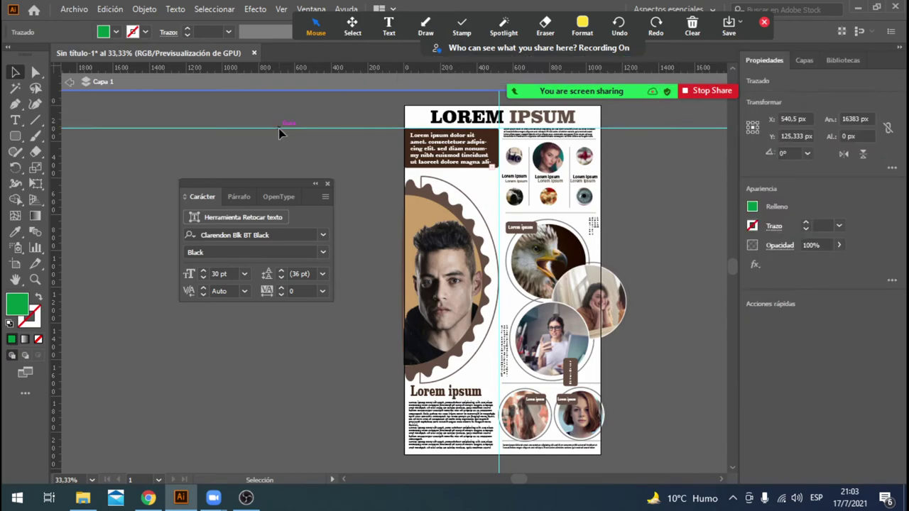
{"action": "key", "text": "Delete"}
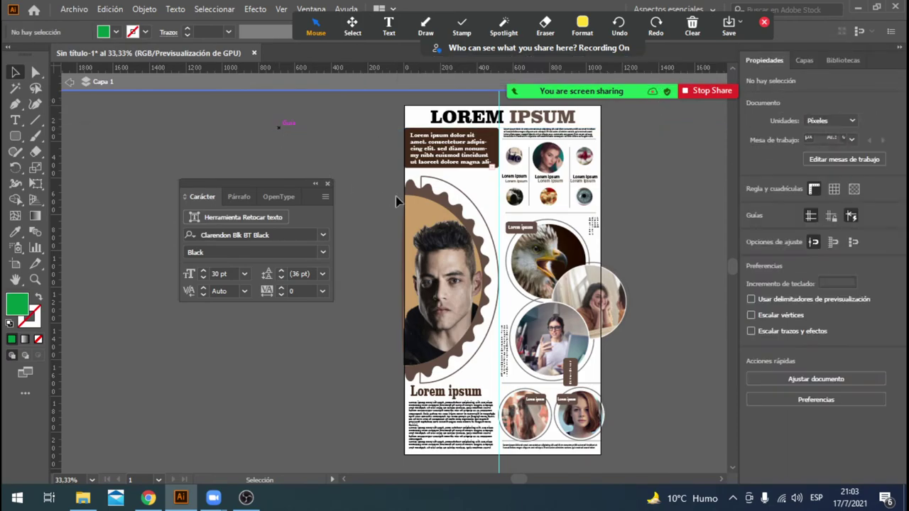
{"action": "key", "text": "Delete"}
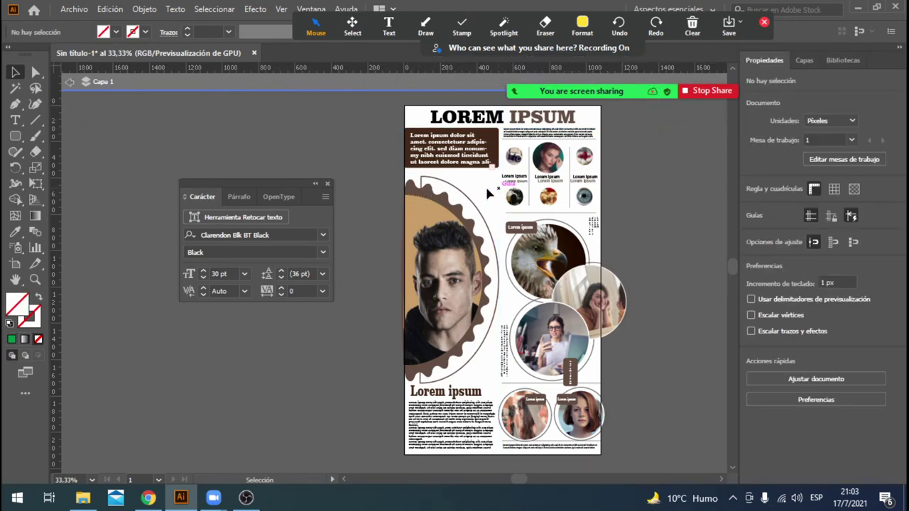
{"action": "left_click", "coordinate": [67, 82]}
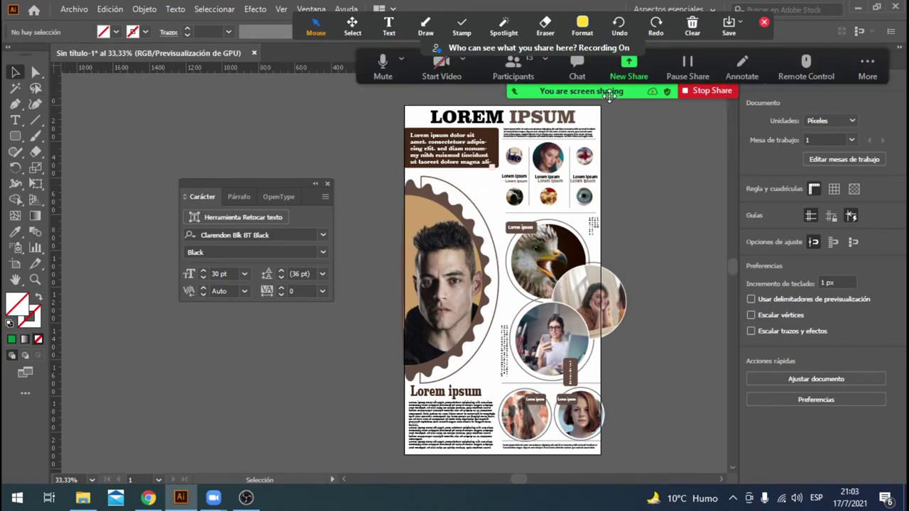
{"action": "mouse_move", "coordinate": [600, 91]}
{"action": "left_mouse_down"}
{"action": "mouse_move", "coordinate": [713, 73]}
{"action": "mouse_move", "coordinate": [692, 26]}
{"action": "left_mouse_up"}
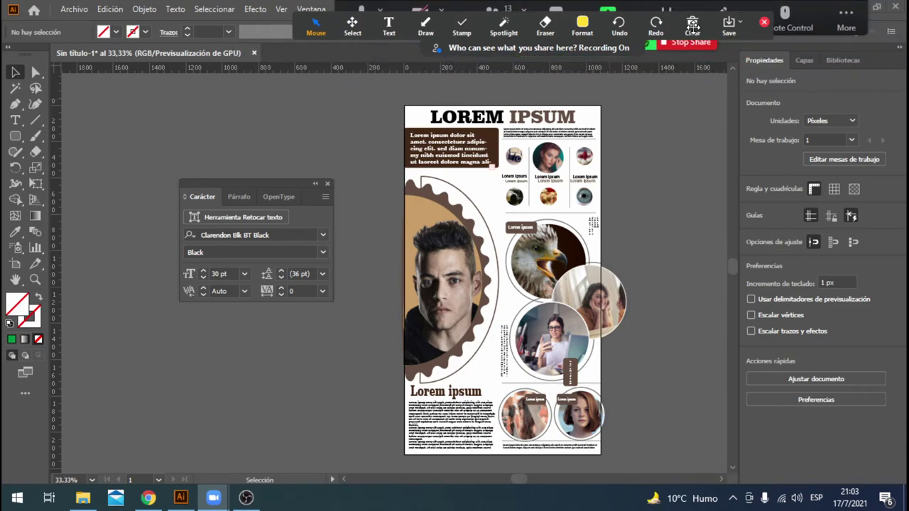
{"action": "left_click", "coordinate": [692, 27]}
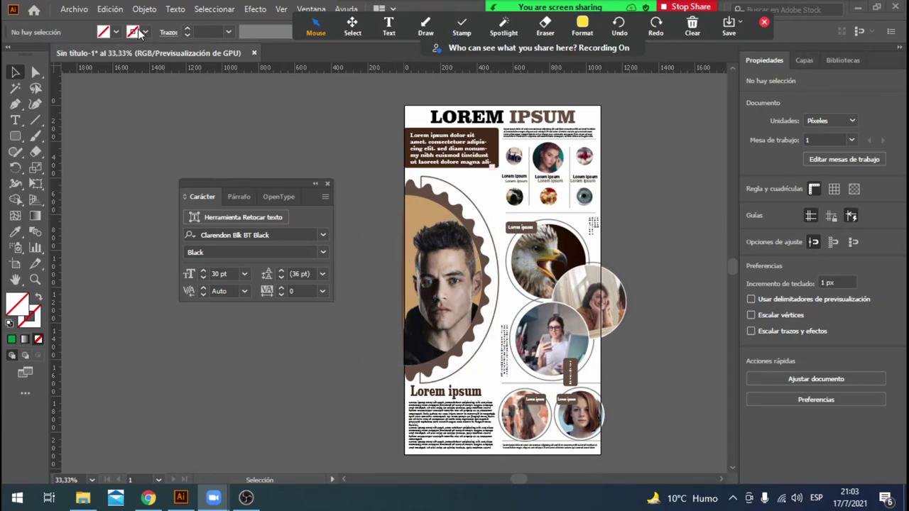
Open the Place dialog and navigate to STOCK > TEXTURAS.
{"action": "left_click", "coordinate": [73, 9]}
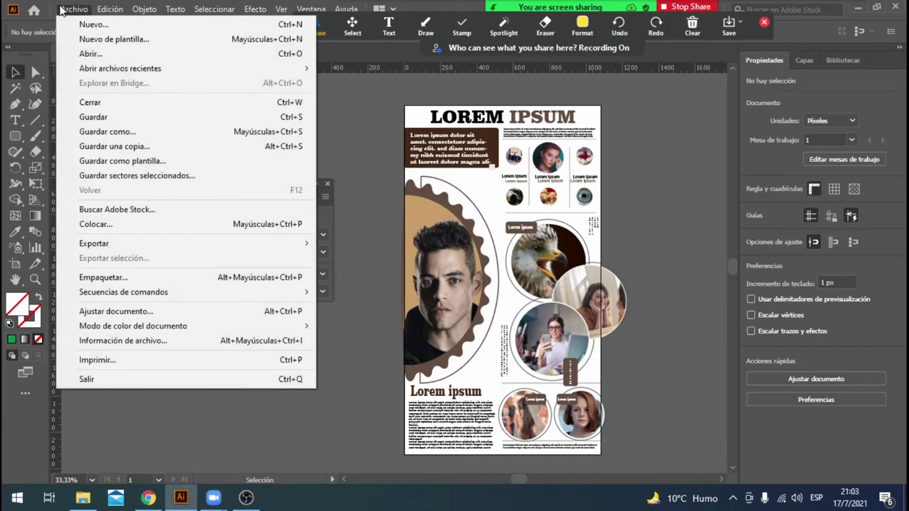
{"action": "left_click", "coordinate": [128, 225]}
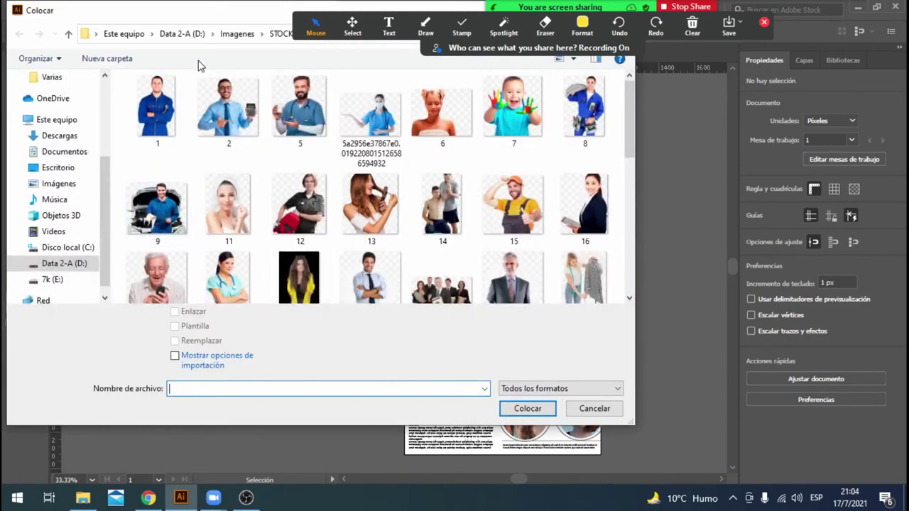
{"action": "left_click", "coordinate": [238, 33]}
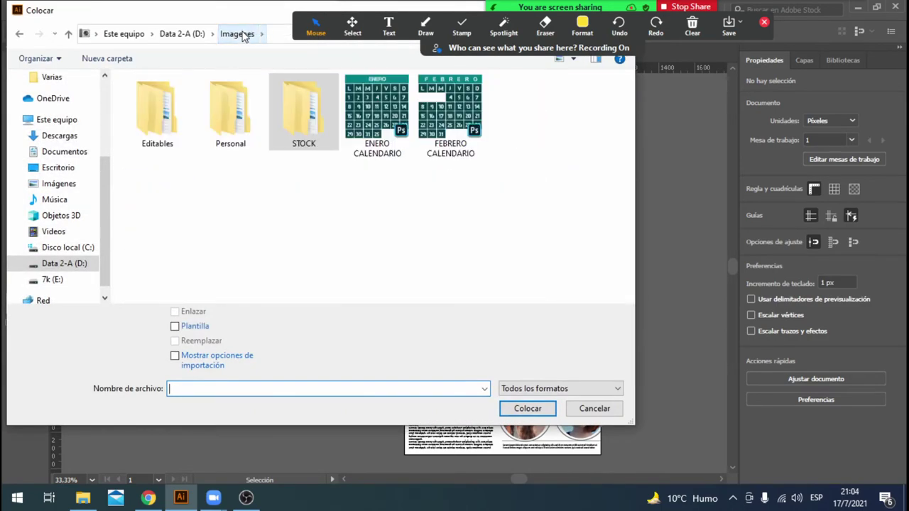
{"action": "double_click", "coordinate": [281, 103]}
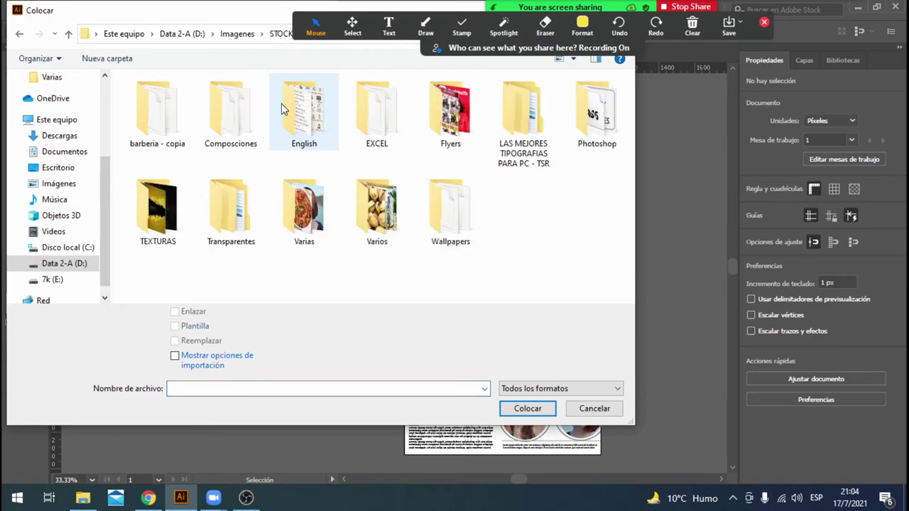
{"action": "double_click", "coordinate": [154, 228]}
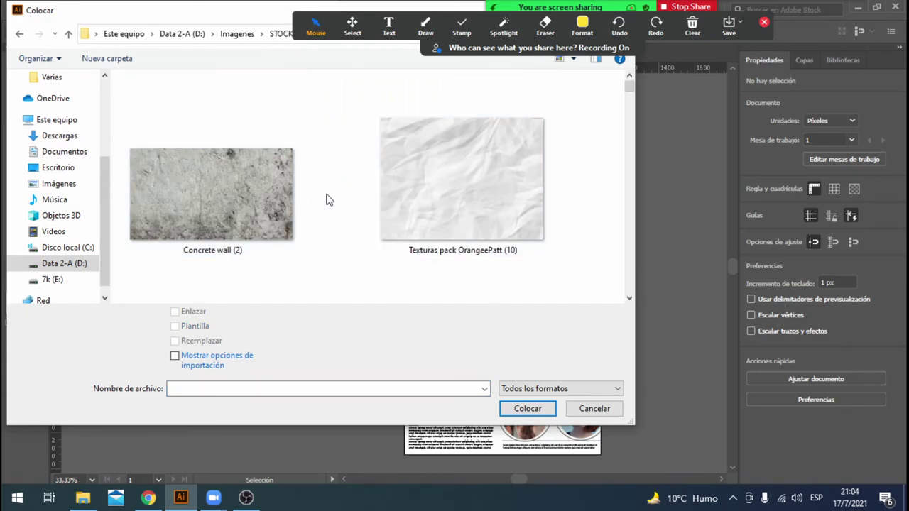
Switch to smaller thumbnails and load the wood-1846972_1920 texture.
{"action": "scroll", "coordinate": [329, 199], "scroll_direction": "down", "scroll_amount": 2}
{"action": "scroll", "coordinate": [329, 199], "scroll_direction": "down", "scroll_amount": 3}
{"action": "scroll", "coordinate": [327, 198], "scroll_direction": "up", "scroll_amount": 5}
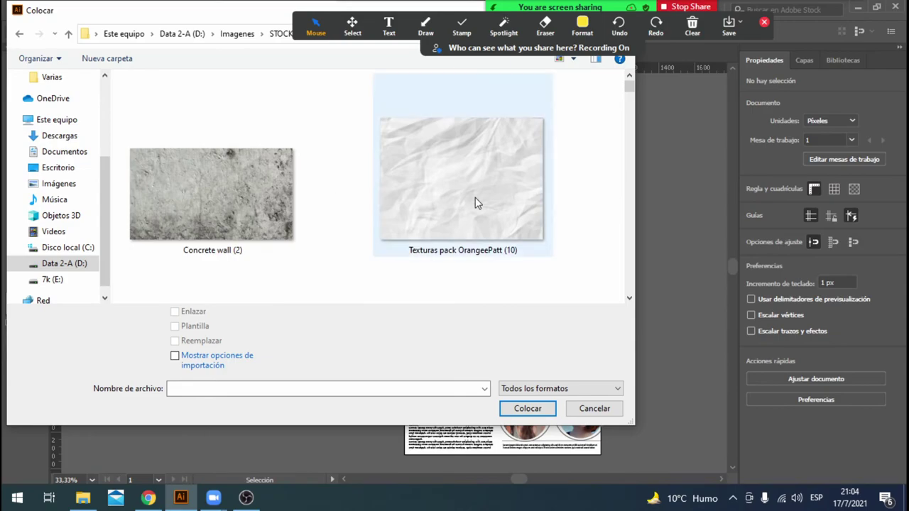
{"action": "scroll", "coordinate": [476, 203], "scroll_direction": "down", "scroll_amount": 2}
{"action": "scroll", "coordinate": [401, 230], "scroll_direction": "down", "scroll_amount": 2}
{"action": "scroll", "coordinate": [401, 231], "scroll_direction": "down", "scroll_amount": 2}
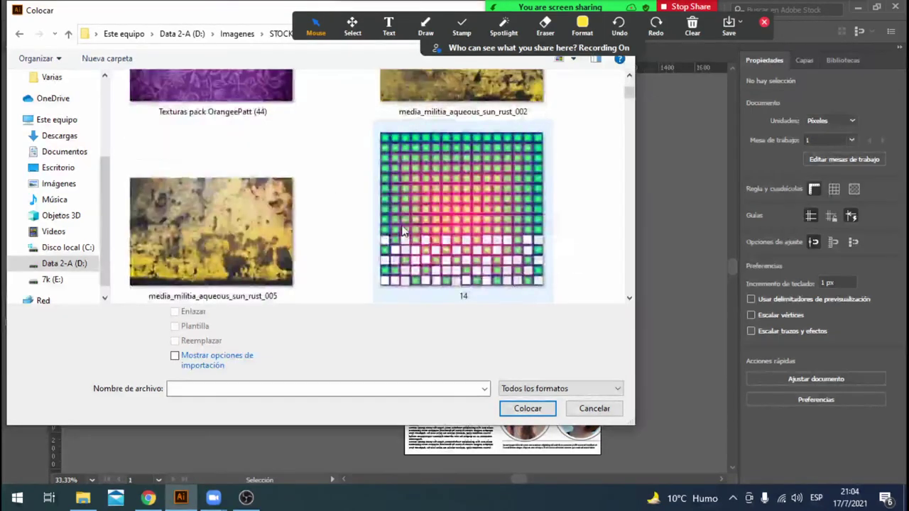
{"action": "scroll", "coordinate": [573, 251], "scroll_direction": "down", "scroll_amount": 2}
{"action": "right_click", "coordinate": [588, 237]}
{"action": "mouse_move", "coordinate": [612, 232]}
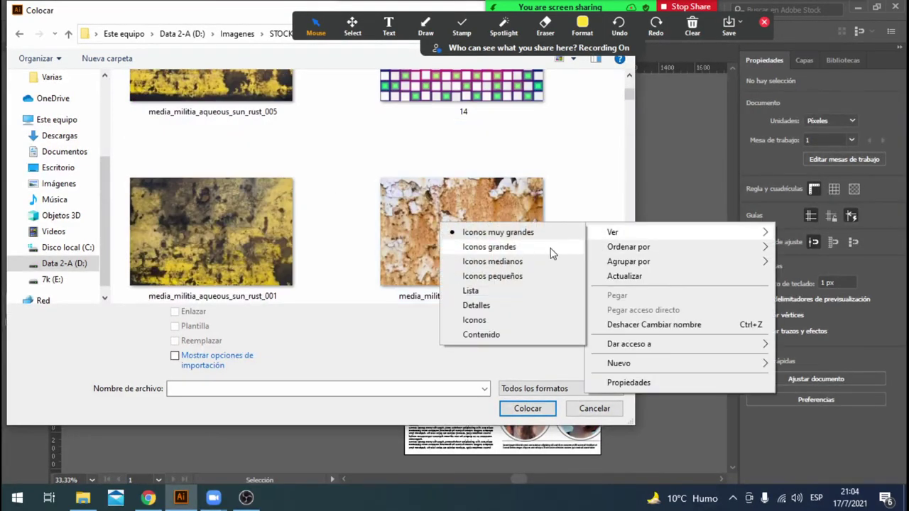
{"action": "left_click", "coordinate": [487, 260]}
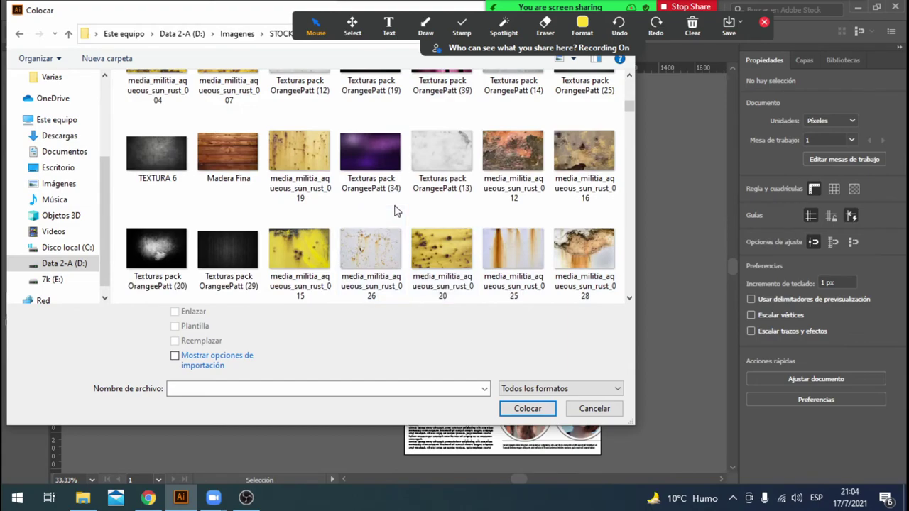
{"action": "scroll", "coordinate": [396, 210], "scroll_direction": "down", "scroll_amount": 1}
{"action": "scroll", "coordinate": [396, 211], "scroll_direction": "down", "scroll_amount": 1}
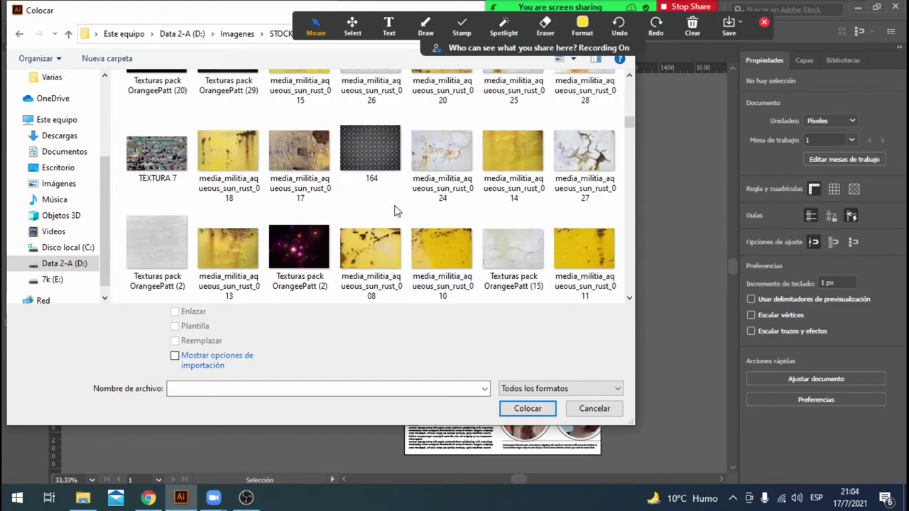
{"action": "scroll", "coordinate": [396, 211], "scroll_direction": "down", "scroll_amount": 1}
{"action": "scroll", "coordinate": [396, 210], "scroll_direction": "down", "scroll_amount": 1}
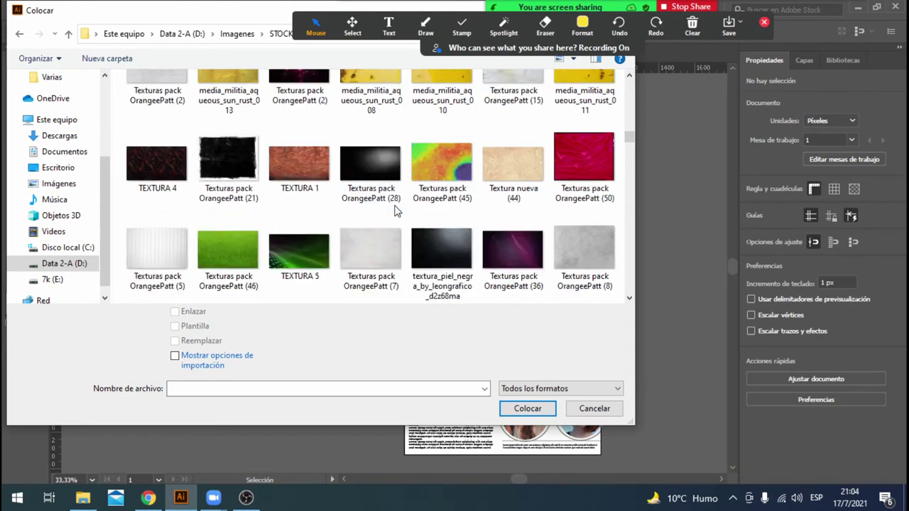
{"action": "scroll", "coordinate": [396, 211], "scroll_direction": "down", "scroll_amount": 1}
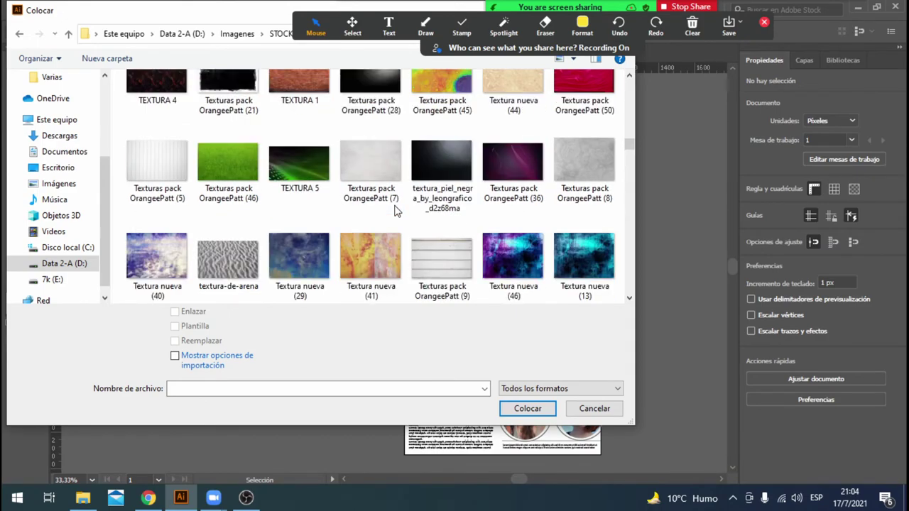
{"action": "scroll", "coordinate": [396, 211], "scroll_direction": "down", "scroll_amount": 1}
{"action": "scroll", "coordinate": [396, 210], "scroll_direction": "down", "scroll_amount": 1}
{"action": "scroll", "coordinate": [396, 211], "scroll_direction": "down", "scroll_amount": 1}
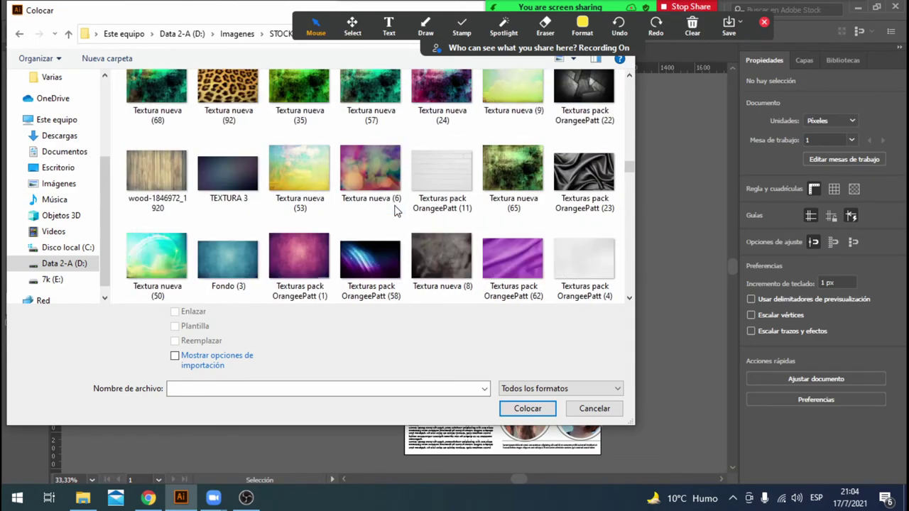
{"action": "scroll", "coordinate": [396, 211], "scroll_direction": "down", "scroll_amount": 1}
{"action": "scroll", "coordinate": [397, 210], "scroll_direction": "down", "scroll_amount": 2}
{"action": "scroll", "coordinate": [396, 211], "scroll_direction": "up", "scroll_amount": 1}
{"action": "scroll", "coordinate": [396, 211], "scroll_direction": "up", "scroll_amount": 1}
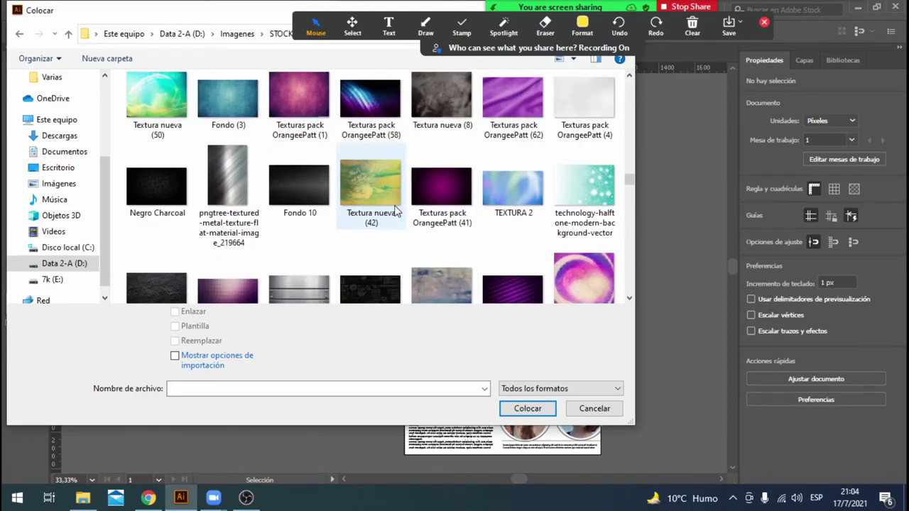
{"action": "scroll", "coordinate": [397, 211], "scroll_direction": "up", "scroll_amount": 2}
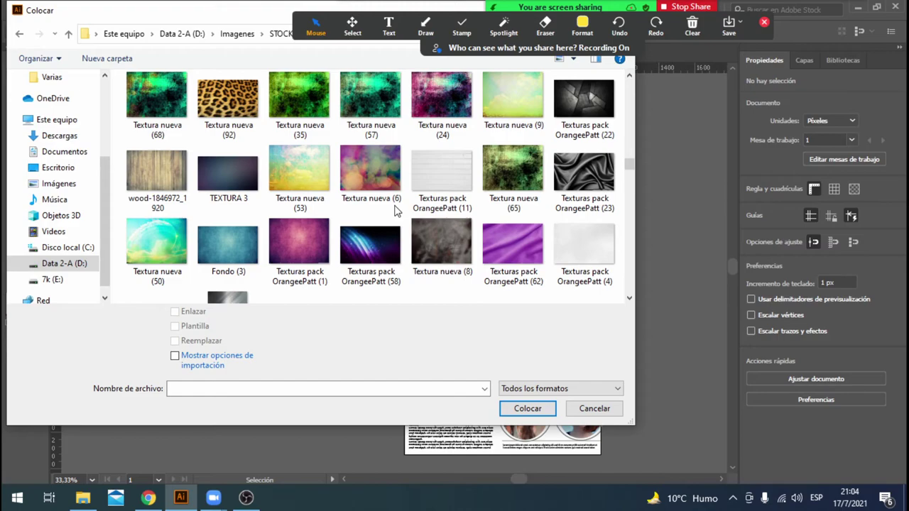
{"action": "scroll", "coordinate": [396, 211], "scroll_direction": "down", "scroll_amount": 1}
{"action": "left_click", "coordinate": [146, 91]}
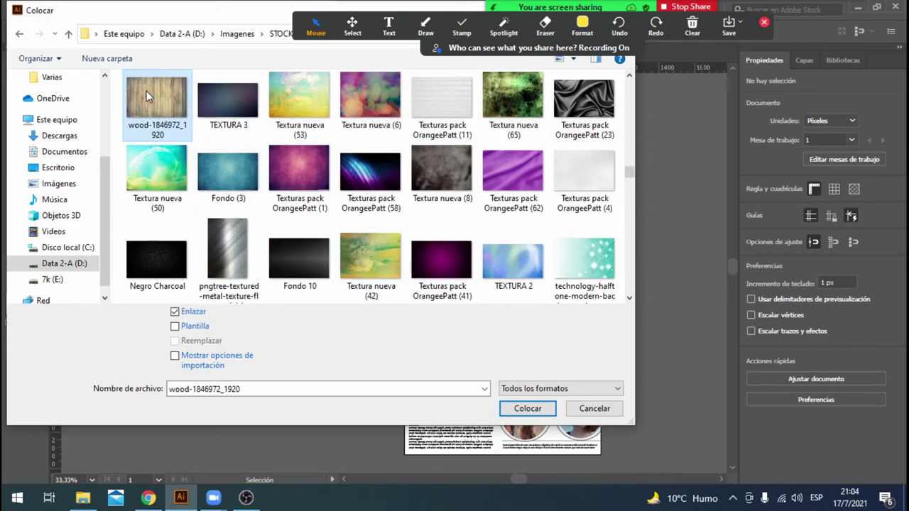
{"action": "double_click", "coordinate": [146, 91]}
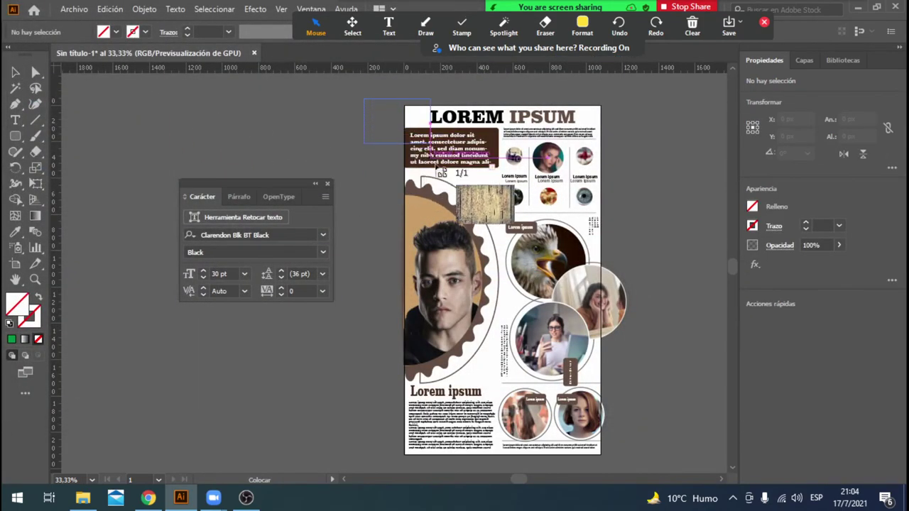
Place the wood image on the canvas and position it.
{"action": "scroll", "coordinate": [636, 444], "scroll_direction": "down", "scroll_amount": 3}
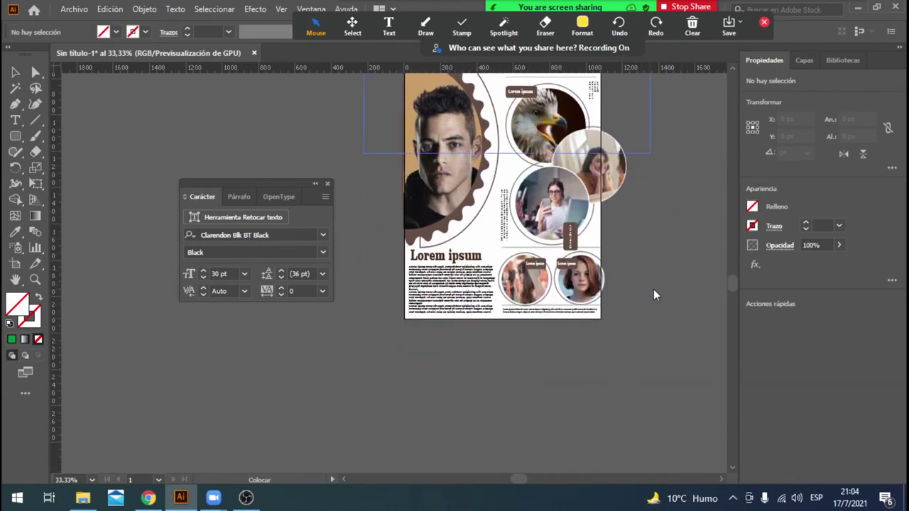
{"action": "left_click_drag", "start_coordinate": [653, 289], "coordinate": [716, 326]}
{"action": "left_click_drag", "start_coordinate": [617, 190], "coordinate": [590, 300]}
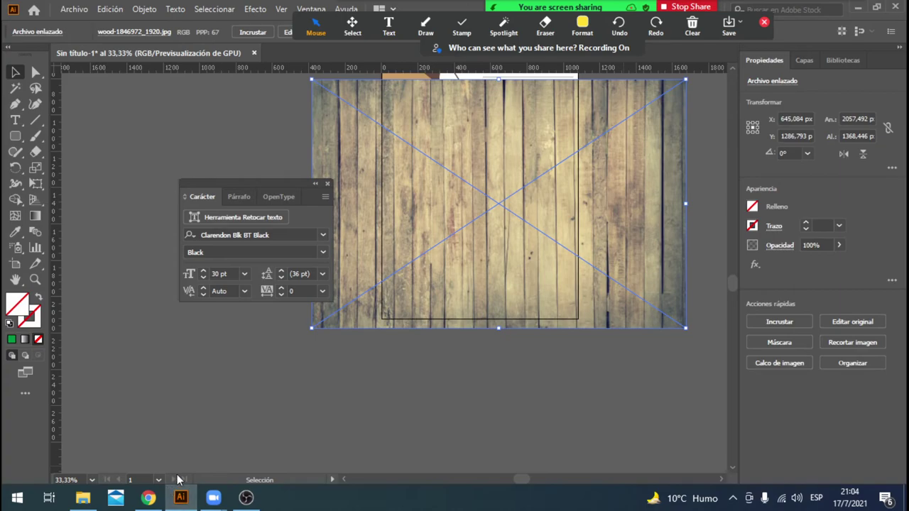
Fit the page in view and stretch the wood image to cover the whole artboard.
{"action": "left_click", "coordinate": [91, 480]}
{"action": "left_click", "coordinate": [118, 465]}
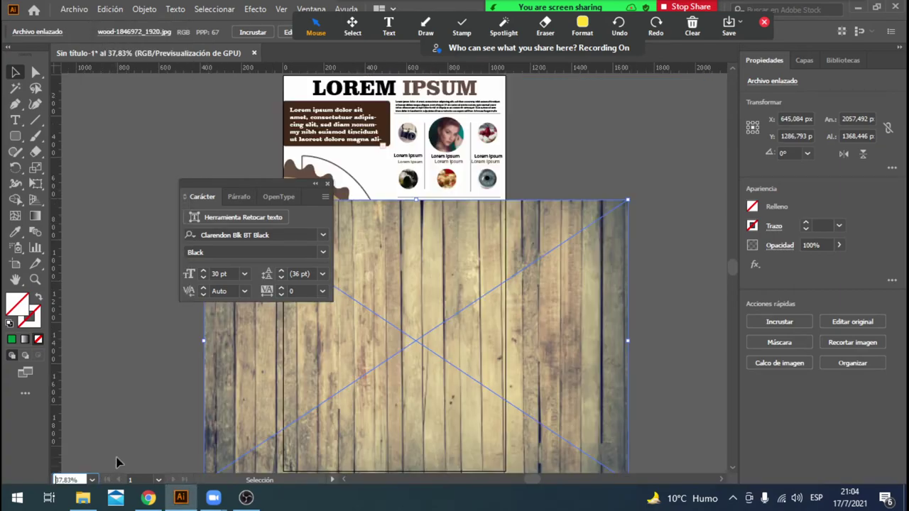
{"action": "left_click_drag", "start_coordinate": [266, 182], "coordinate": [121, 6]}
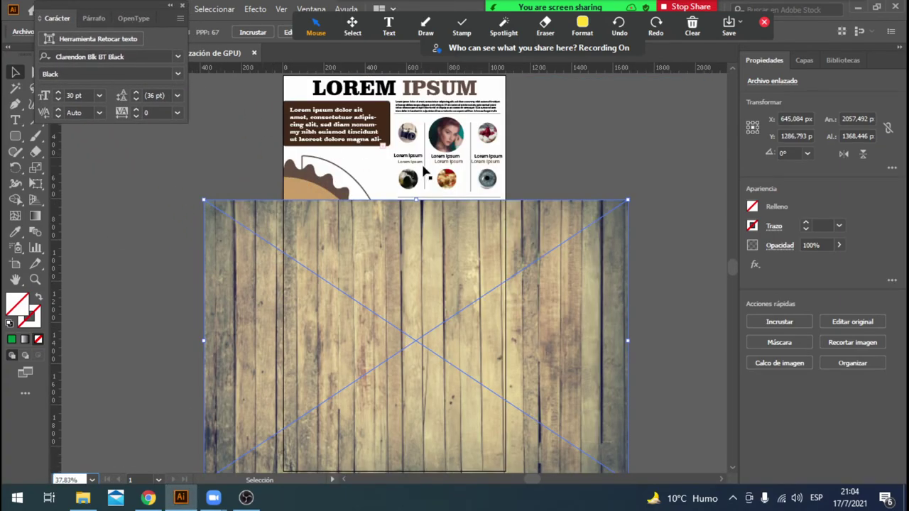
{"action": "left_click_drag", "start_coordinate": [417, 200], "coordinate": [430, 136]}
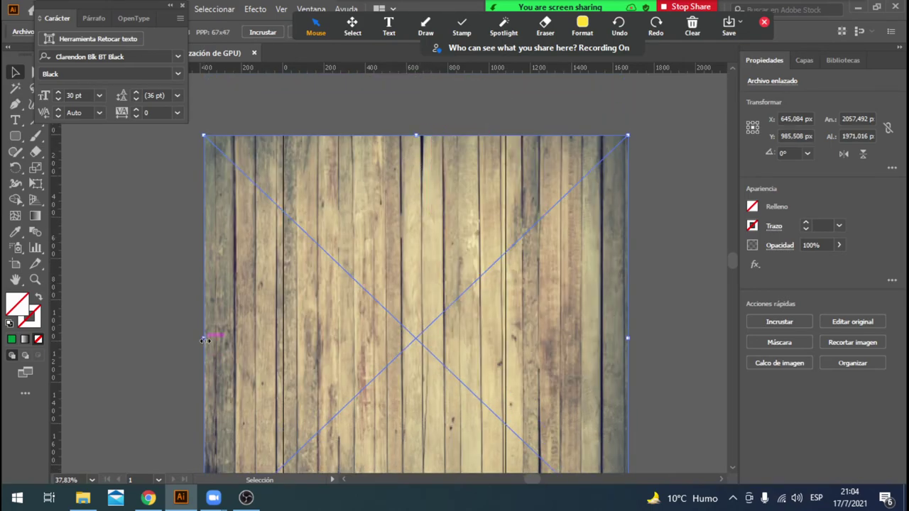
{"action": "left_click_drag", "start_coordinate": [203, 340], "coordinate": [185, 338]}
Move the wood image to the bottom of the Layers stack, behind all page elements.
{"action": "left_click", "coordinate": [813, 60]}
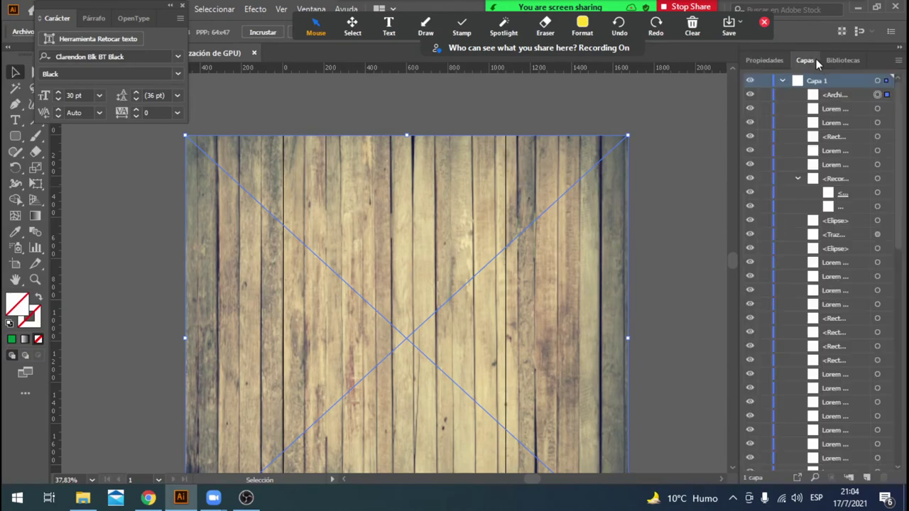
{"action": "mouse_move", "coordinate": [837, 94]}
{"action": "left_mouse_down"}
{"action": "mouse_move", "coordinate": [847, 477]}
{"action": "mouse_move", "coordinate": [835, 450]}
{"action": "mouse_move", "coordinate": [828, 460]}
{"action": "mouse_move", "coordinate": [857, 433]}
{"action": "left_mouse_up"}
{"action": "scroll", "coordinate": [847, 340], "scroll_direction": "down", "scroll_amount": 3}
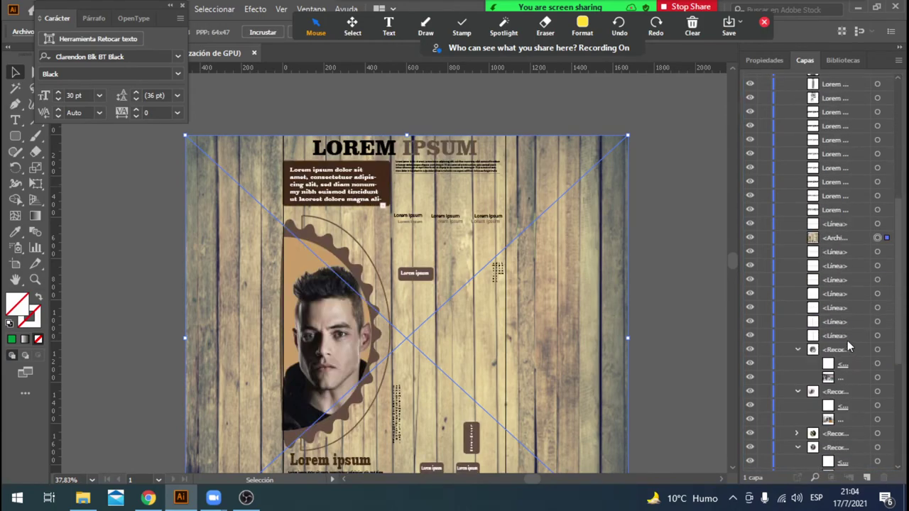
{"action": "scroll", "coordinate": [847, 340], "scroll_direction": "down", "scroll_amount": 4}
{"action": "scroll", "coordinate": [830, 156], "scroll_direction": "down", "scroll_amount": 1}
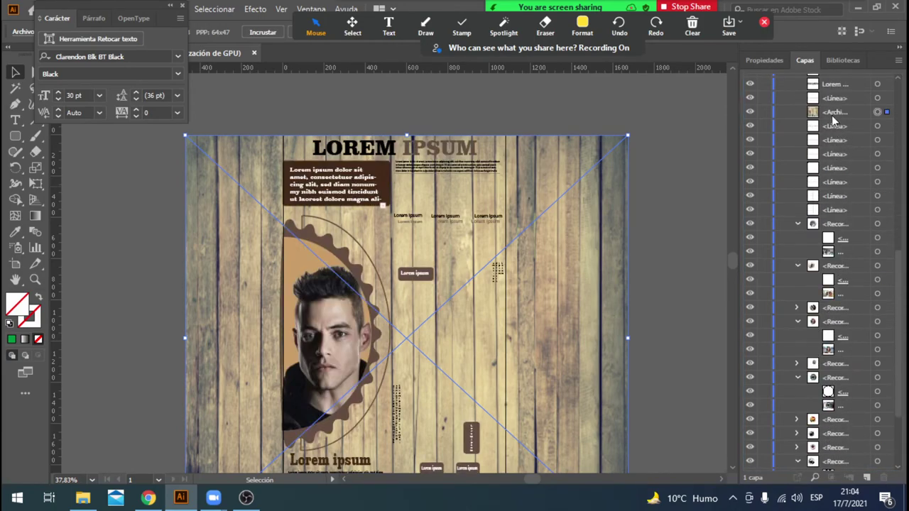
{"action": "left_click_drag", "start_coordinate": [831, 115], "coordinate": [829, 455]}
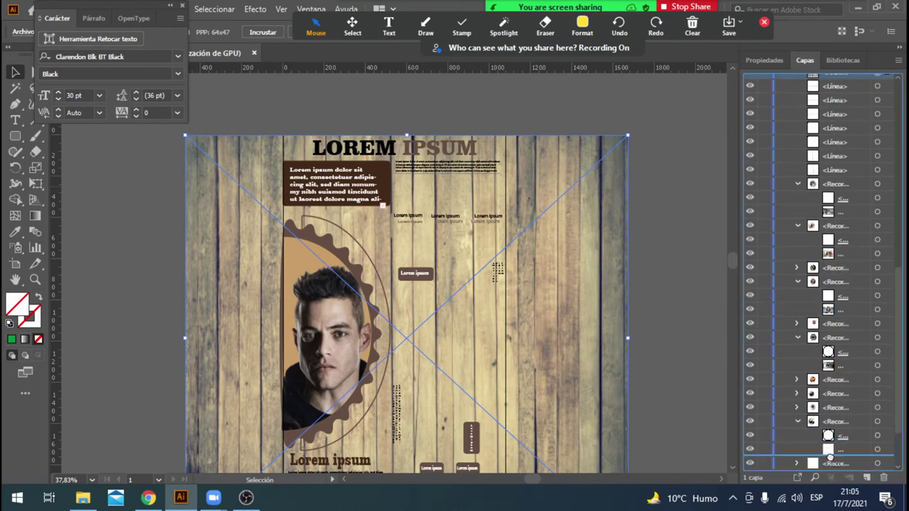
{"action": "left_click_drag", "start_coordinate": [829, 454], "coordinate": [840, 446]}
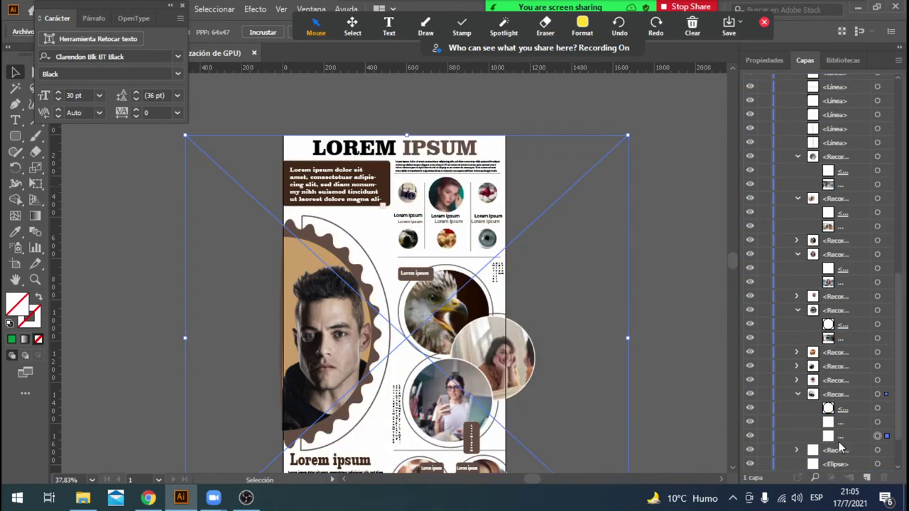
{"action": "scroll", "coordinate": [854, 417], "scroll_direction": "down", "scroll_amount": 1}
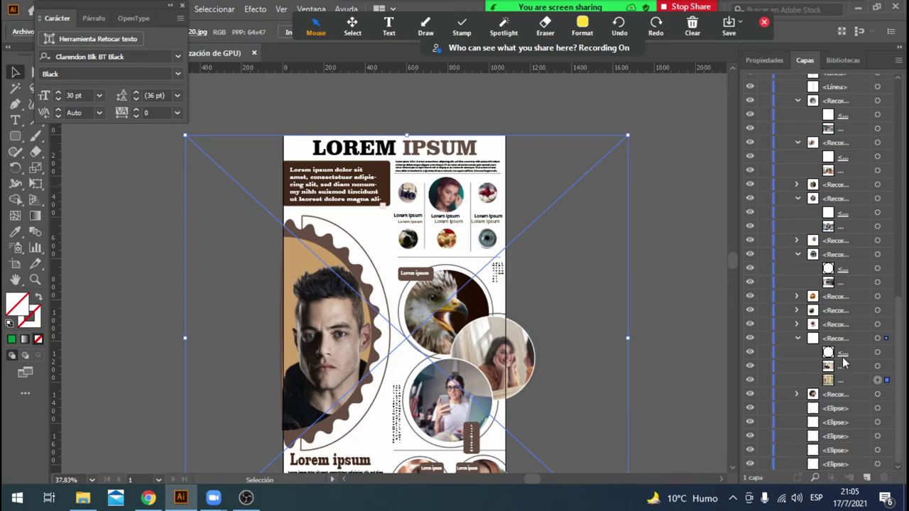
{"action": "left_click", "coordinate": [831, 381]}
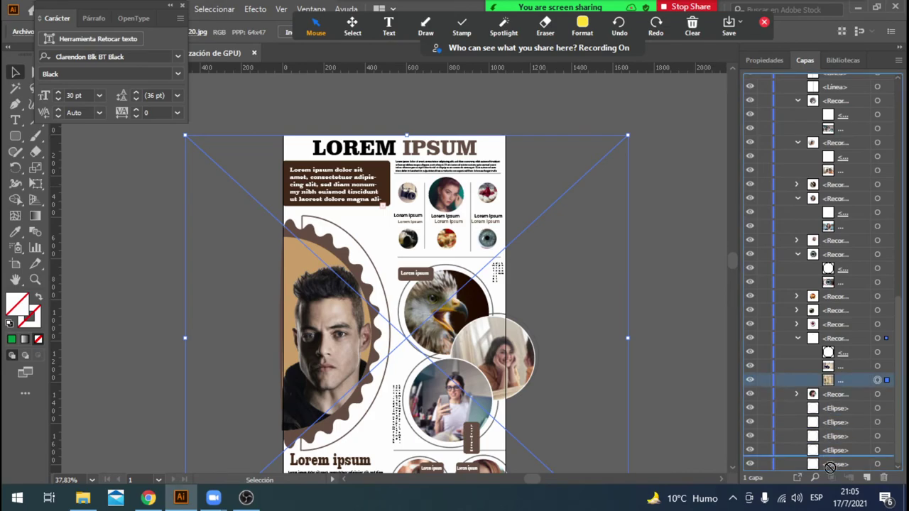
{"action": "left_click_drag", "start_coordinate": [829, 495], "coordinate": [842, 449]}
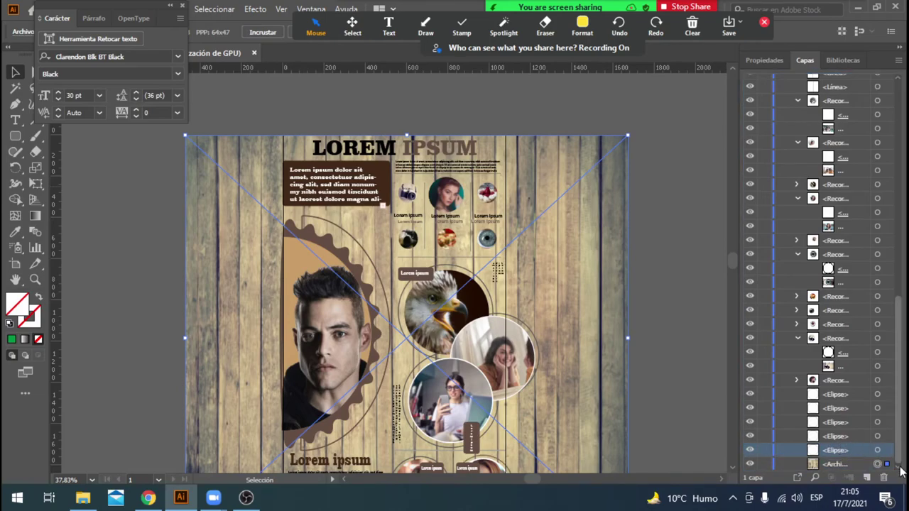
Close the Character panel and return to the image's Properties.
{"action": "left_click", "coordinate": [184, 7]}
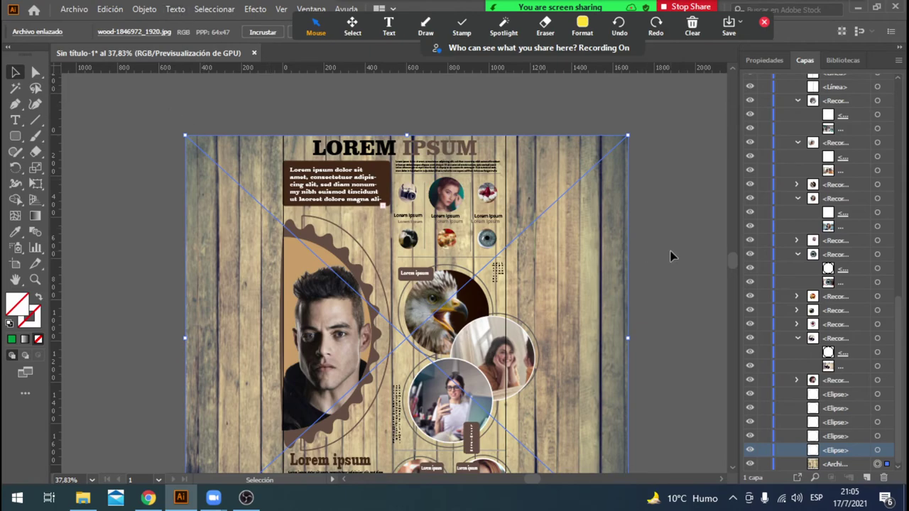
{"action": "left_click", "coordinate": [764, 61]}
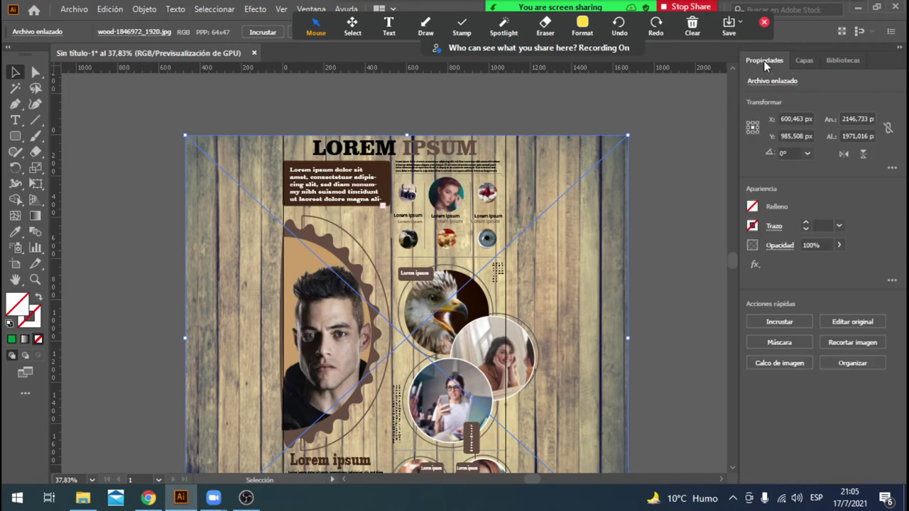
{"action": "left_click_drag", "start_coordinate": [626, 49], "coordinate": [620, 105]}
{"action": "left_click", "coordinate": [577, 83]}
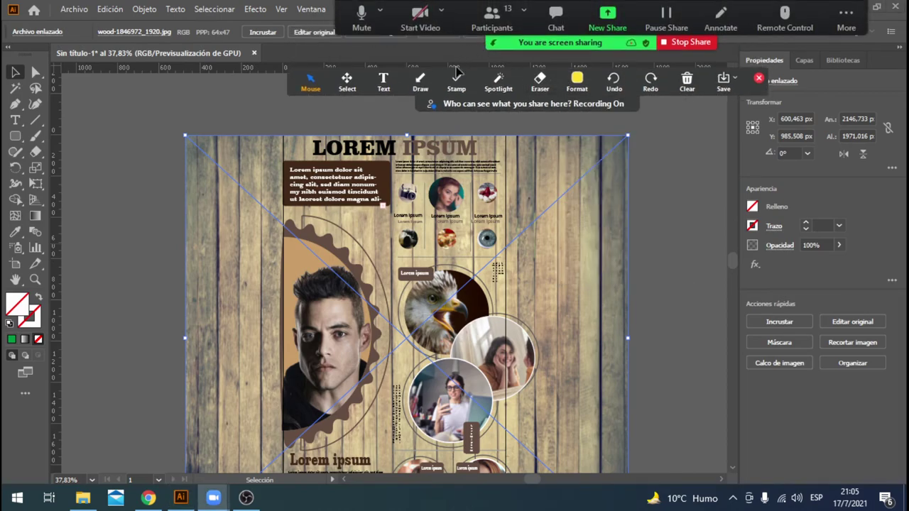
{"action": "left_click", "coordinate": [418, 84]}
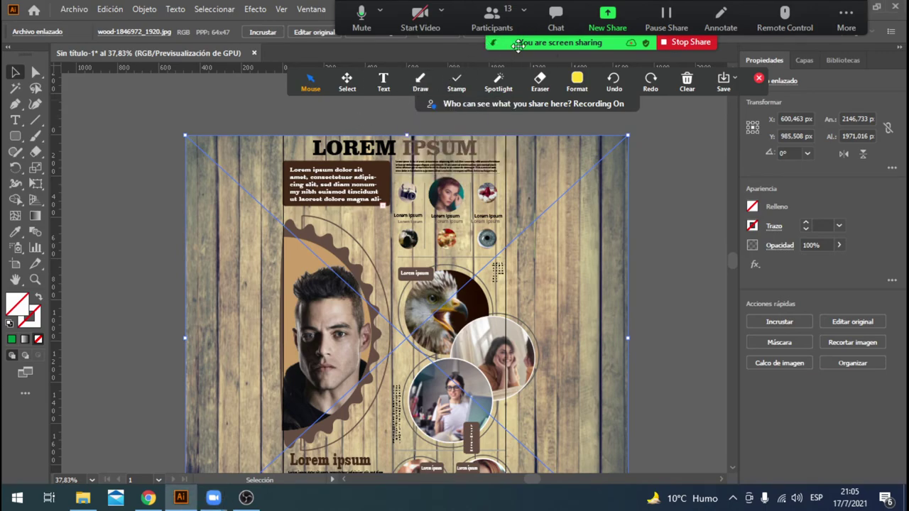
{"action": "left_click", "coordinate": [307, 8]}
{"action": "left_click", "coordinate": [307, 9]}
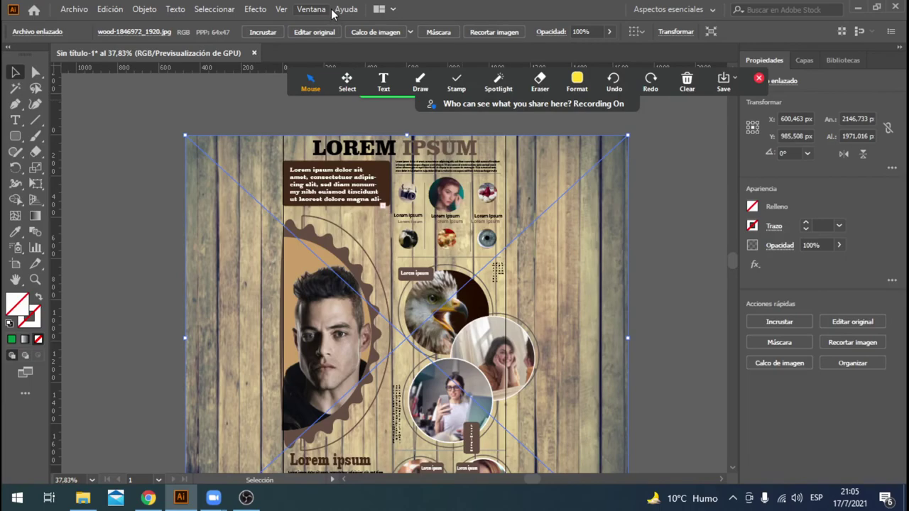
Crop the embedded wood image to the page's left and right edges with Recortar imagen.
{"action": "left_click", "coordinate": [496, 32]}
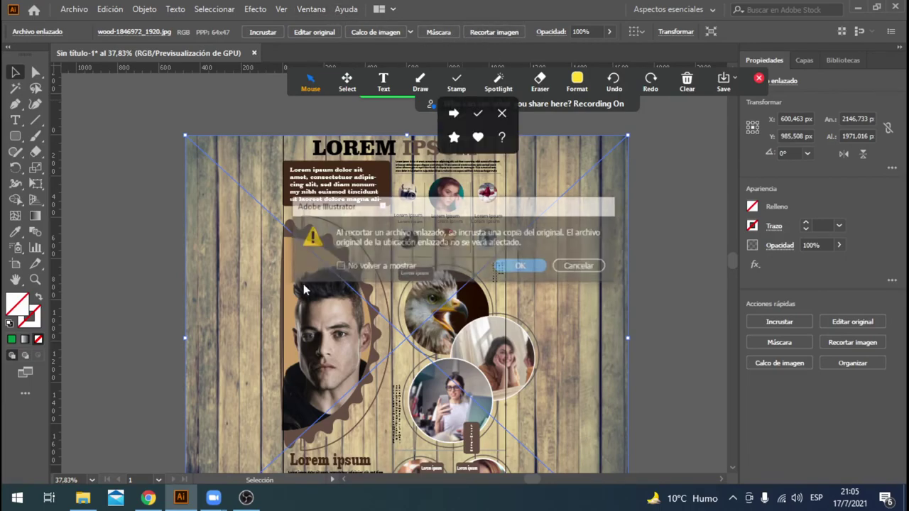
{"action": "left_click", "coordinate": [520, 266]}
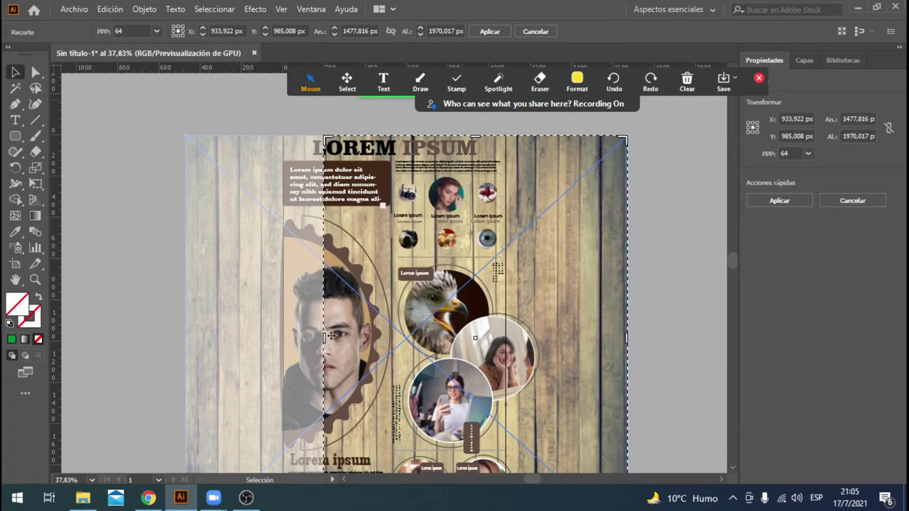
{"action": "left_click_drag", "start_coordinate": [324, 341], "coordinate": [281, 339]}
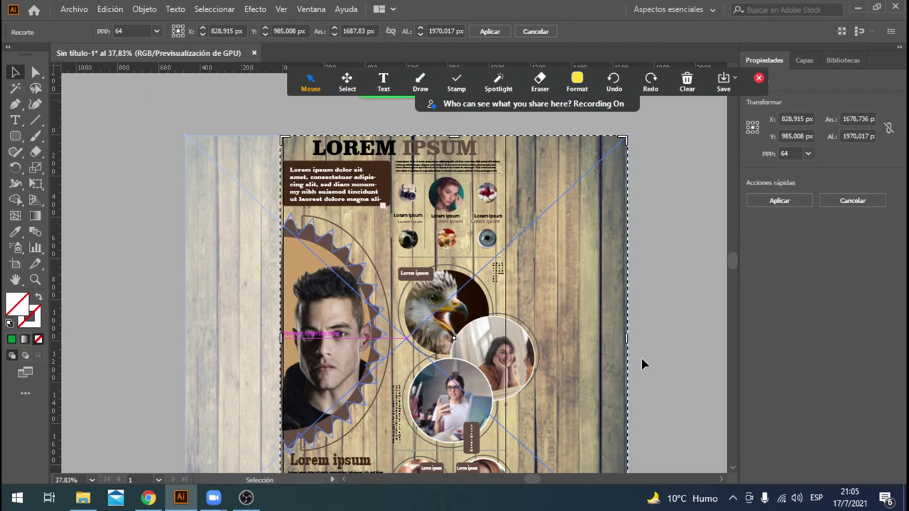
{"action": "left_click_drag", "start_coordinate": [628, 338], "coordinate": [505, 338]}
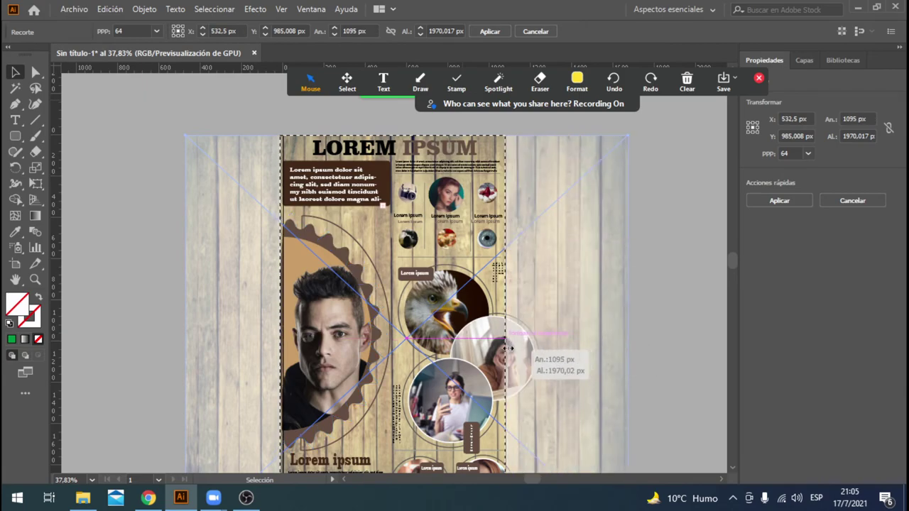
{"action": "left_click", "coordinate": [491, 32]}
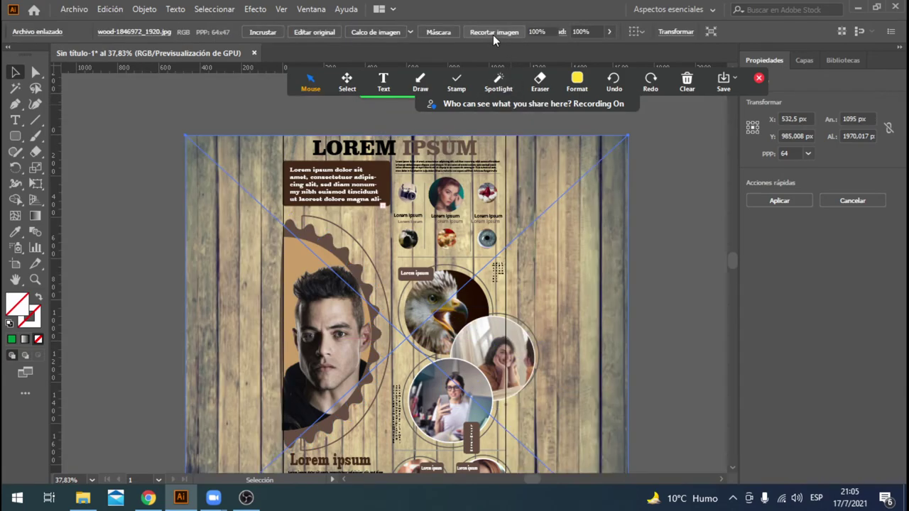
Fade the wood background image to about 51% opacity.
{"action": "left_click", "coordinate": [556, 246]}
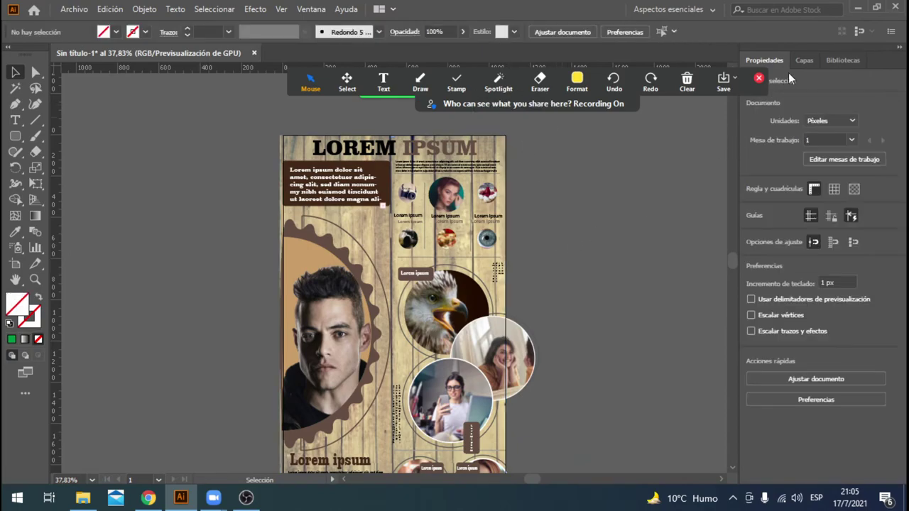
{"action": "left_click", "coordinate": [396, 260]}
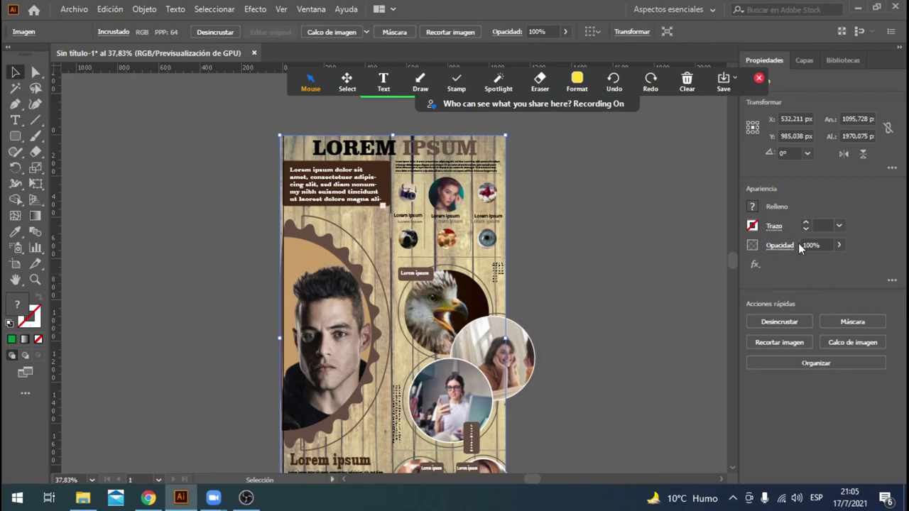
{"action": "left_click", "coordinate": [839, 245]}
{"action": "left_click_drag", "start_coordinate": [840, 263], "coordinate": [813, 264]}
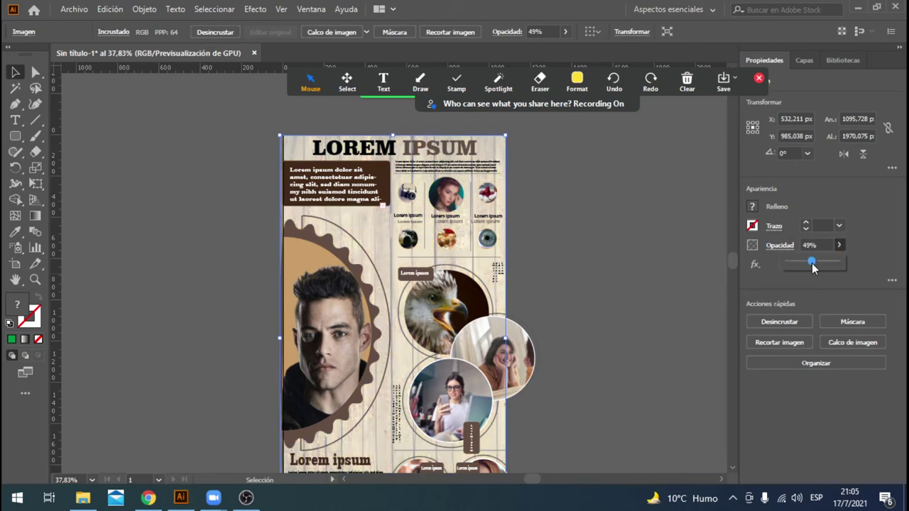
{"action": "left_click_drag", "start_coordinate": [813, 266], "coordinate": [815, 265]}
{"action": "scroll", "coordinate": [593, 244], "scroll_direction": "down", "scroll_amount": 1}
Trim the wood background's bottom and left edges to fit the 1920 px page.
{"action": "left_click", "coordinate": [601, 245]}
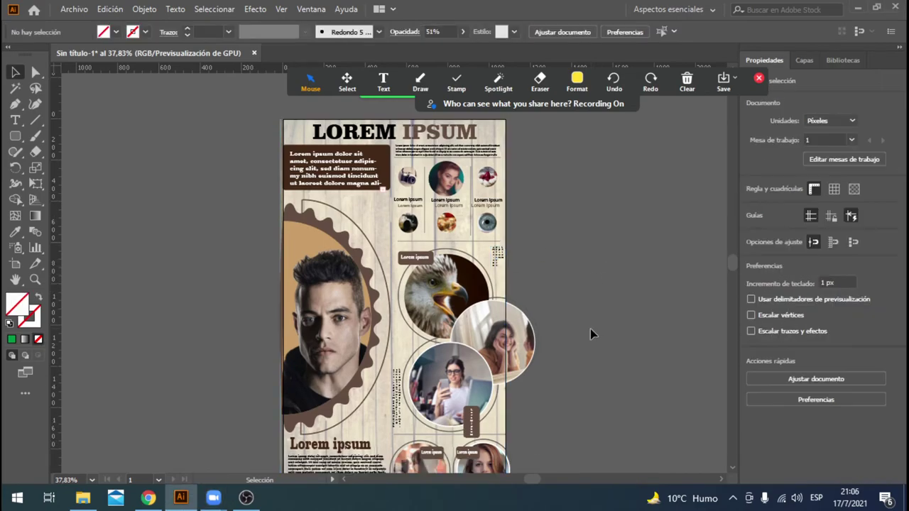
{"action": "scroll", "coordinate": [590, 329], "scroll_direction": "down", "scroll_amount": 1}
{"action": "scroll", "coordinate": [590, 329], "scroll_direction": "down", "scroll_amount": 2}
{"action": "scroll", "coordinate": [598, 337], "scroll_direction": "down", "scroll_amount": 2}
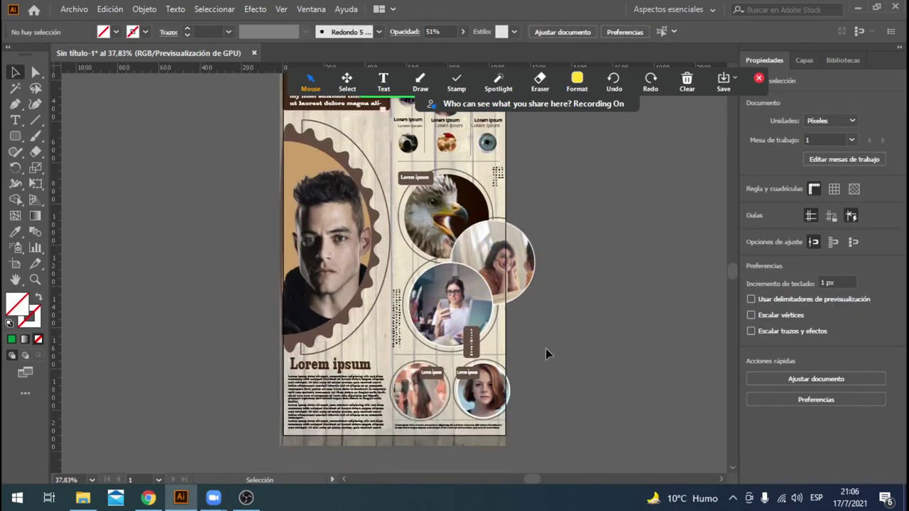
{"action": "left_click", "coordinate": [432, 441]}
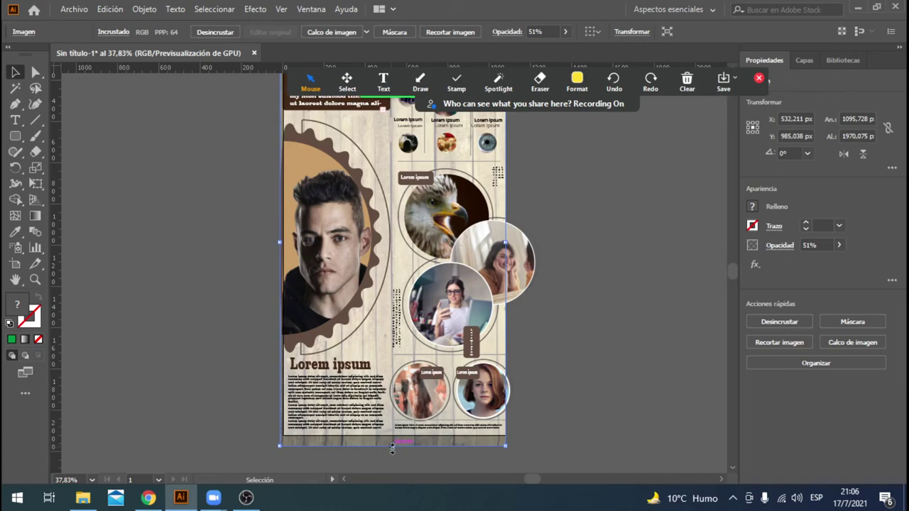
{"action": "left_click_drag", "start_coordinate": [393, 447], "coordinate": [393, 434]}
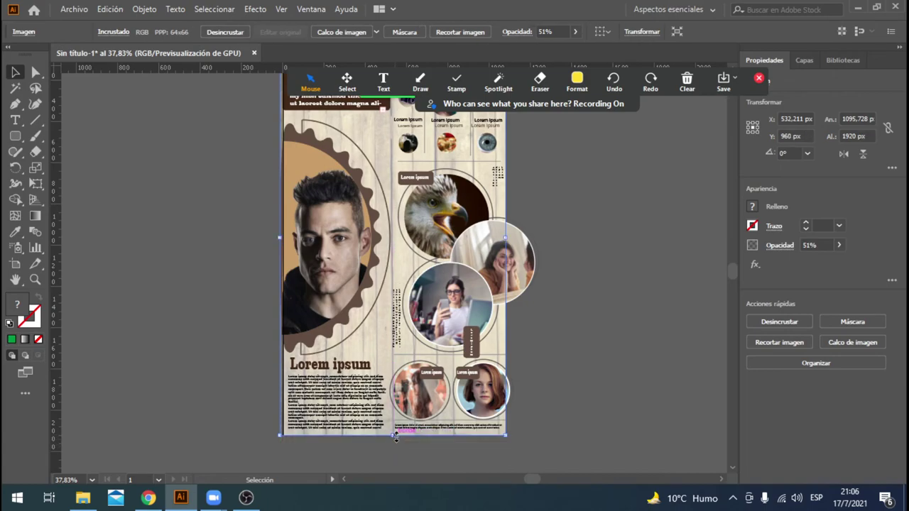
{"action": "left_click_drag", "start_coordinate": [280, 237], "coordinate": [282, 237]}
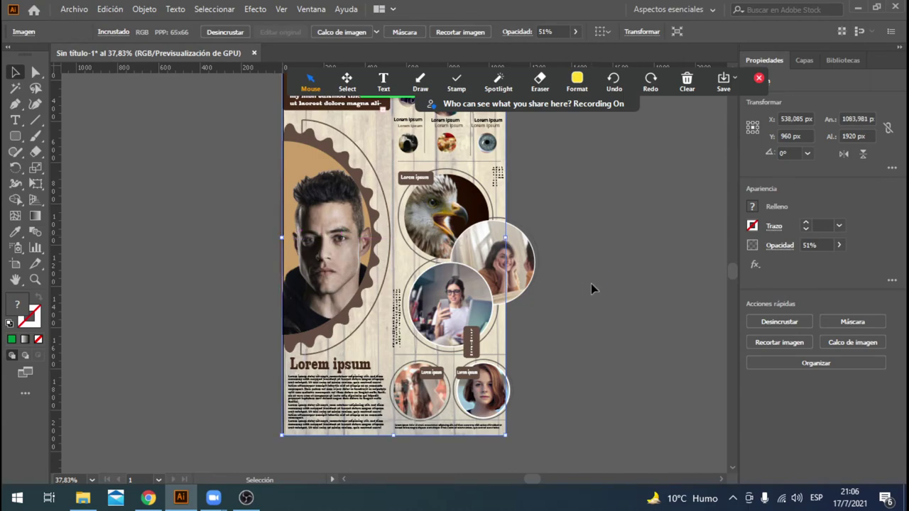
{"action": "left_click", "coordinate": [694, 272]}
{"action": "scroll", "coordinate": [657, 270], "scroll_direction": "up", "scroll_amount": 5}
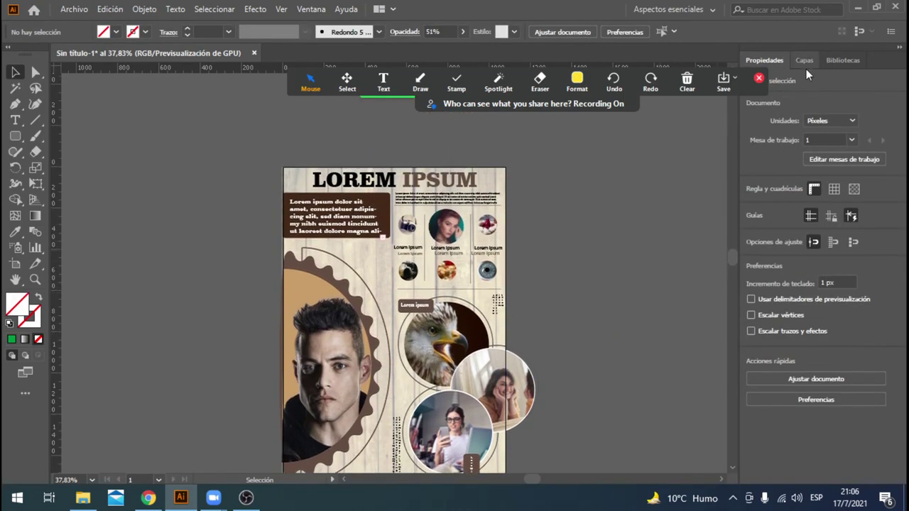
Show the Capas layers list and delete the wood-texture background image.
{"action": "left_click", "coordinate": [804, 59]}
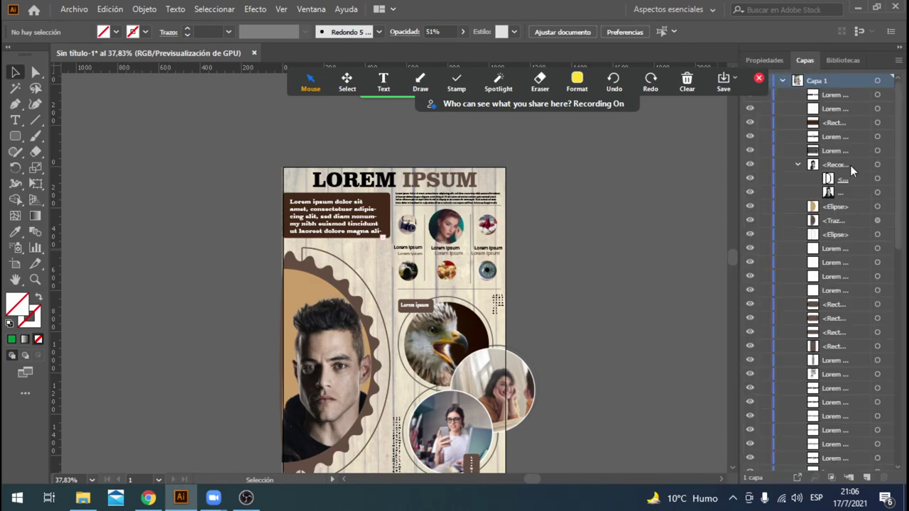
{"action": "right_click", "coordinate": [491, 181]}
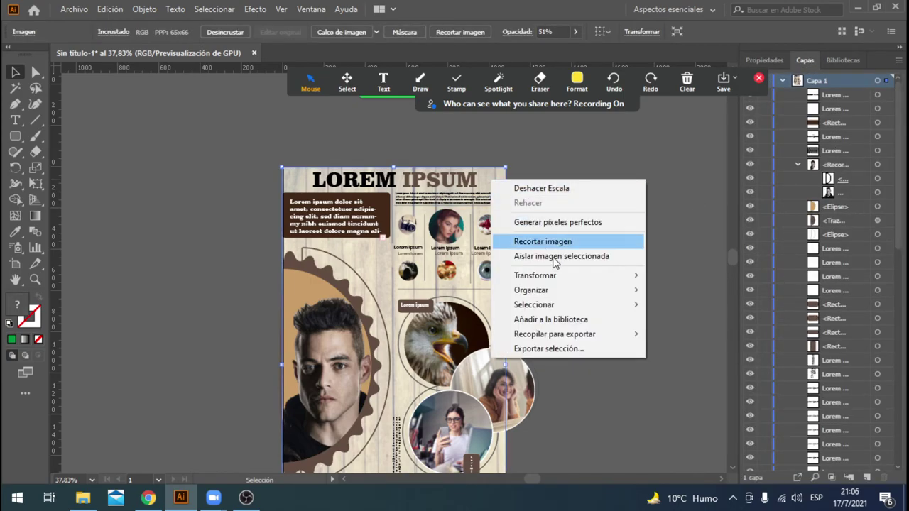
{"action": "mouse_move", "coordinate": [554, 334]}
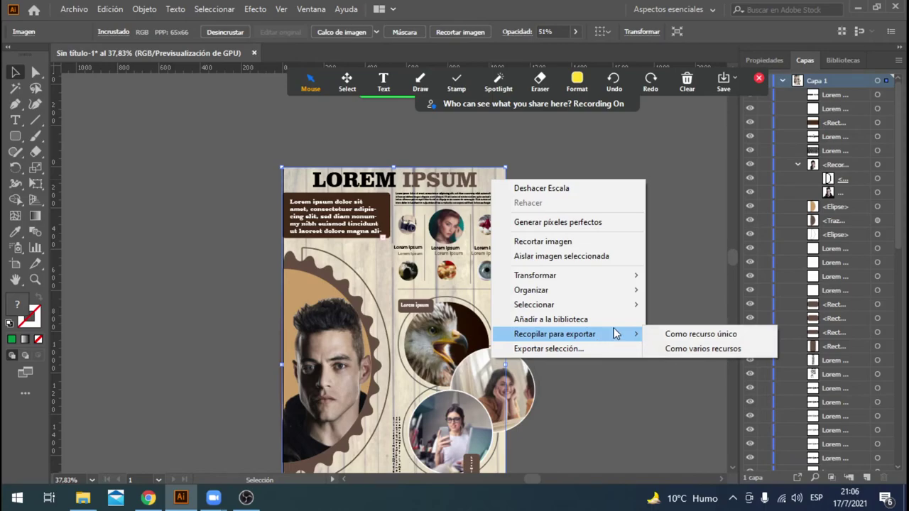
{"action": "left_click", "coordinate": [664, 266]}
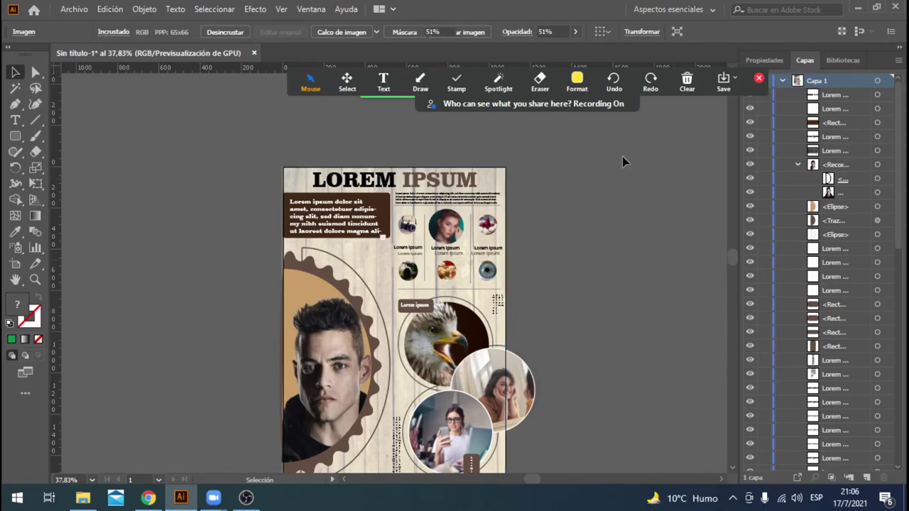
{"action": "left_click", "coordinate": [497, 183]}
{"action": "scroll", "coordinate": [567, 277], "scroll_direction": "down", "scroll_amount": 2}
{"action": "scroll", "coordinate": [568, 277], "scroll_direction": "down", "scroll_amount": 2}
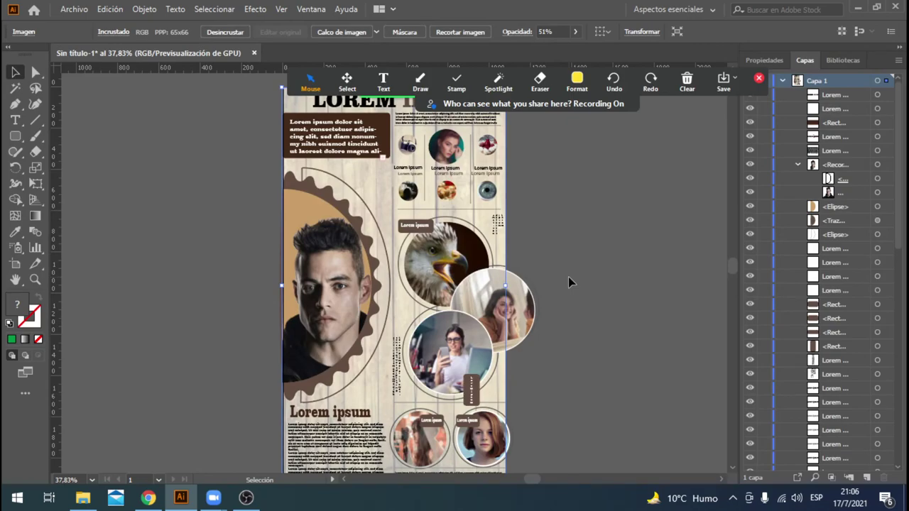
{"action": "key", "text": "Delete"}
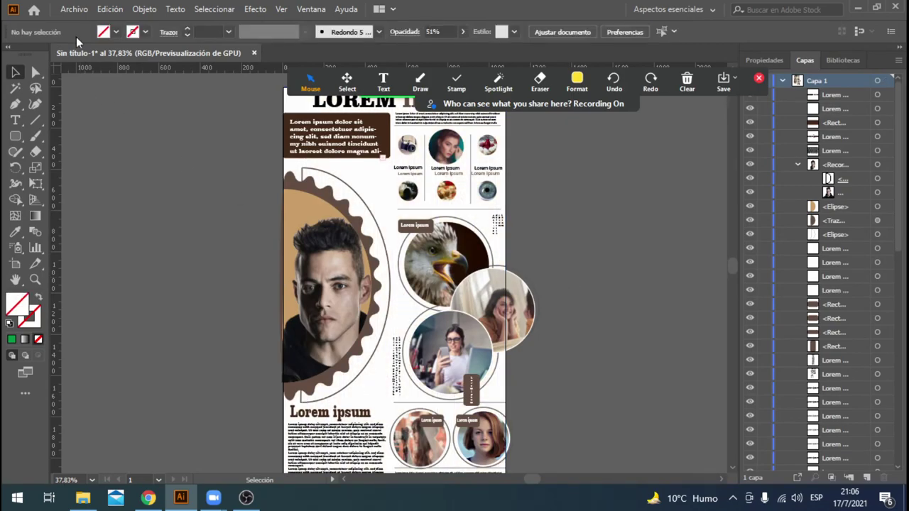
Place the pale grey 'Texturas pack OrangeePatt (16)' image from the TEXTURAS folder.
{"action": "left_click", "coordinate": [74, 8]}
{"action": "left_click", "coordinate": [133, 222]}
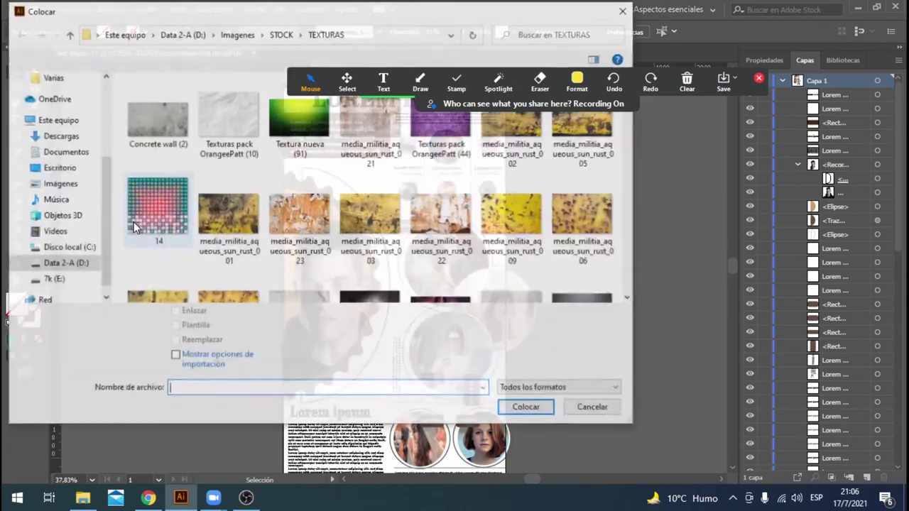
{"action": "scroll", "coordinate": [518, 253], "scroll_direction": "down", "scroll_amount": 1}
{"action": "scroll", "coordinate": [518, 262], "scroll_direction": "down", "scroll_amount": 2}
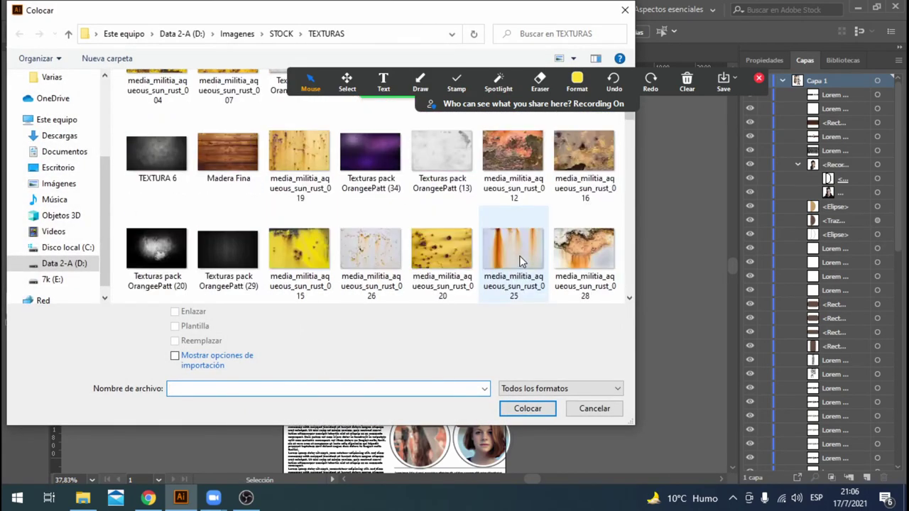
{"action": "scroll", "coordinate": [518, 261], "scroll_direction": "down", "scroll_amount": 1}
{"action": "scroll", "coordinate": [519, 261], "scroll_direction": "down", "scroll_amount": 1}
{"action": "scroll", "coordinate": [519, 261], "scroll_direction": "down", "scroll_amount": 1}
{"action": "scroll", "coordinate": [519, 262], "scroll_direction": "down", "scroll_amount": 2}
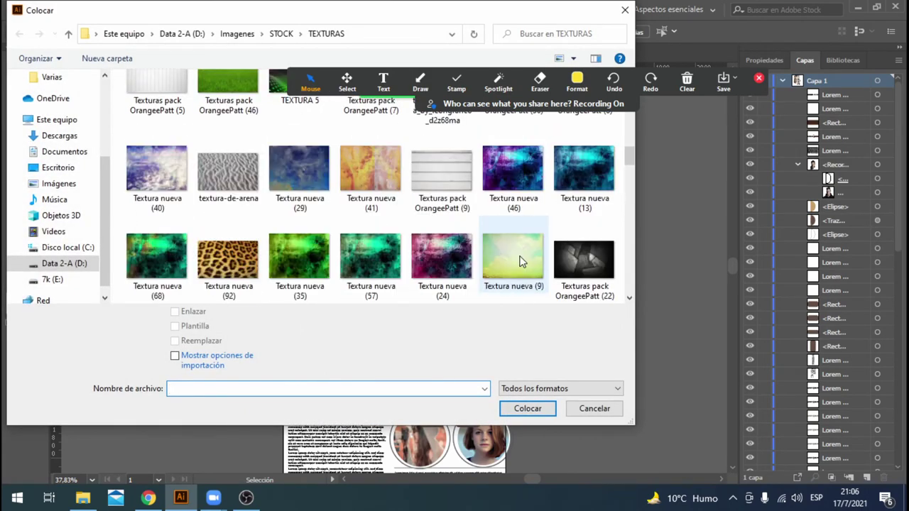
{"action": "scroll", "coordinate": [428, 170], "scroll_direction": "down", "scroll_amount": 2}
{"action": "scroll", "coordinate": [376, 171], "scroll_direction": "down", "scroll_amount": 2}
{"action": "scroll", "coordinate": [377, 171], "scroll_direction": "down", "scroll_amount": 1}
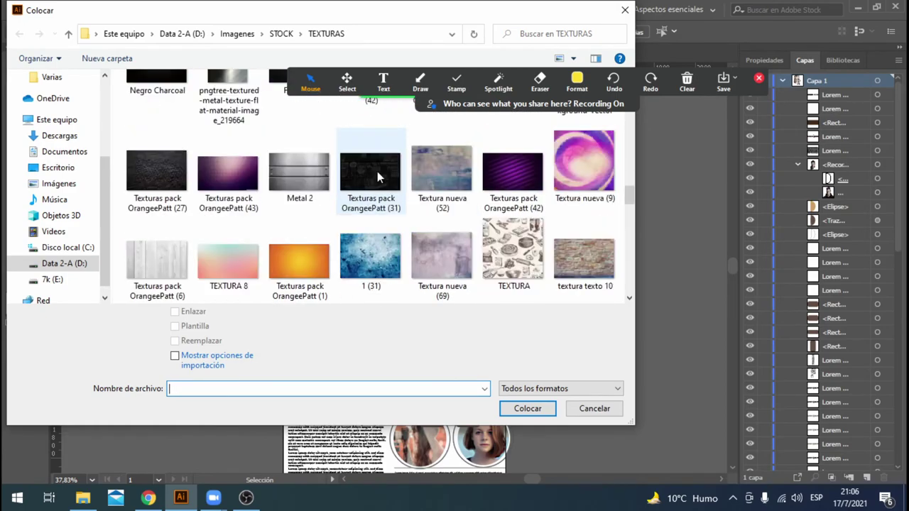
{"action": "scroll", "coordinate": [377, 171], "scroll_direction": "up", "scroll_amount": 1}
{"action": "scroll", "coordinate": [376, 171], "scroll_direction": "up", "scroll_amount": 1}
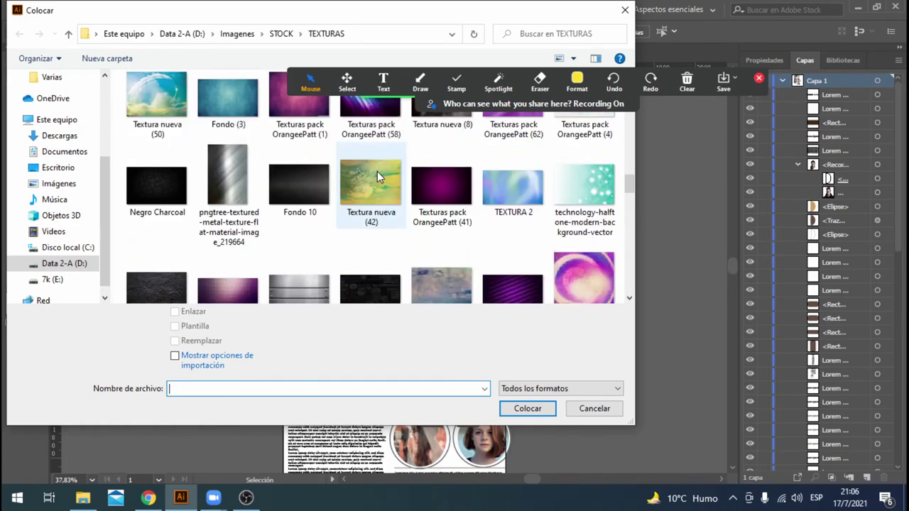
{"action": "scroll", "coordinate": [377, 175], "scroll_direction": "down", "scroll_amount": 1}
{"action": "scroll", "coordinate": [377, 172], "scroll_direction": "down", "scroll_amount": 2}
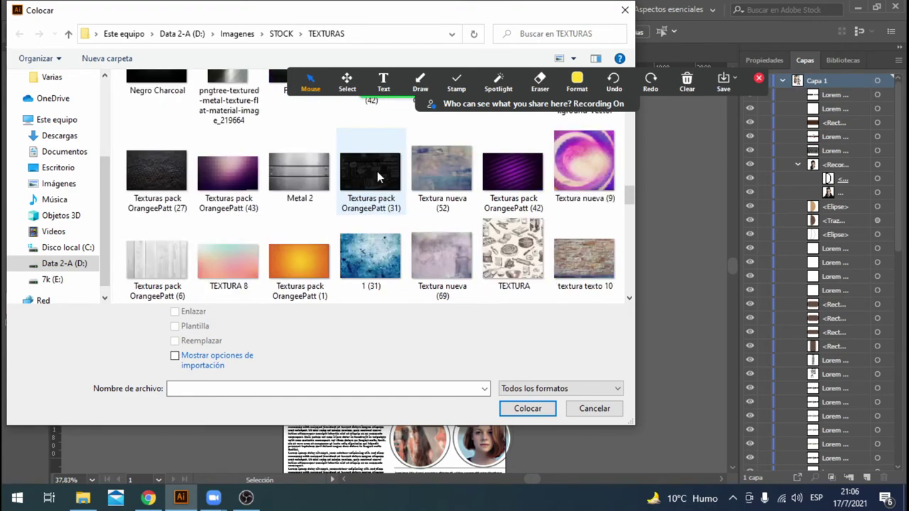
{"action": "scroll", "coordinate": [377, 173], "scroll_direction": "down", "scroll_amount": 2}
{"action": "scroll", "coordinate": [377, 173], "scroll_direction": "down", "scroll_amount": 2}
{"action": "scroll", "coordinate": [377, 172], "scroll_direction": "up", "scroll_amount": 1}
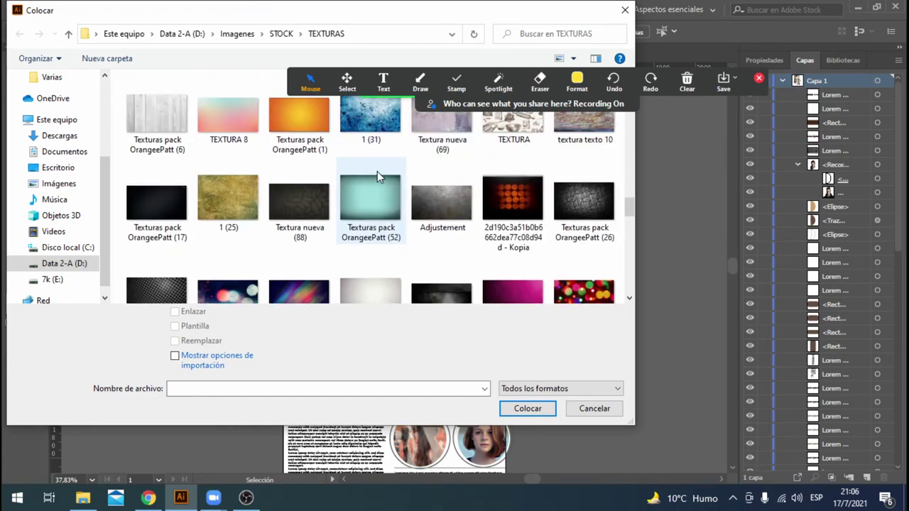
{"action": "scroll", "coordinate": [377, 171], "scroll_direction": "down", "scroll_amount": 2}
{"action": "scroll", "coordinate": [376, 171], "scroll_direction": "down", "scroll_amount": 1}
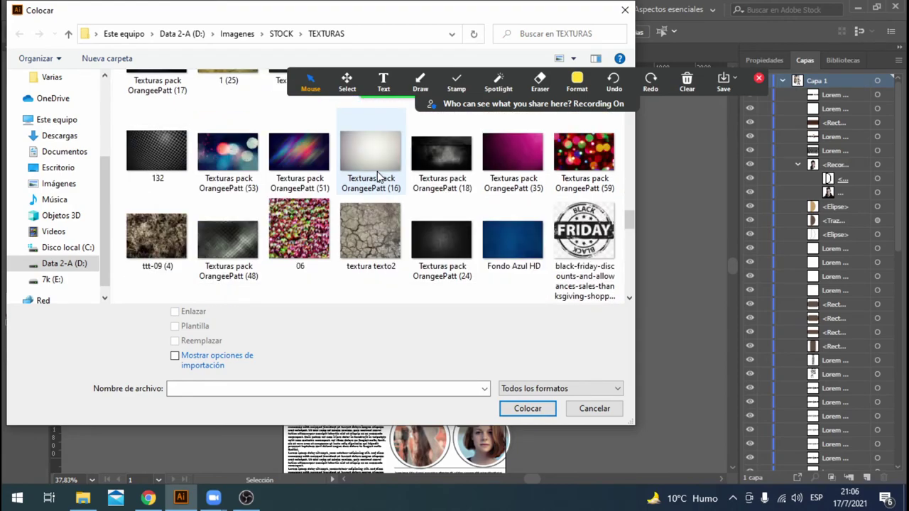
{"action": "scroll", "coordinate": [377, 171], "scroll_direction": "down", "scroll_amount": 2}
{"action": "scroll", "coordinate": [377, 171], "scroll_direction": "up", "scroll_amount": 1}
{"action": "scroll", "coordinate": [394, 210], "scroll_direction": "up", "scroll_amount": 2}
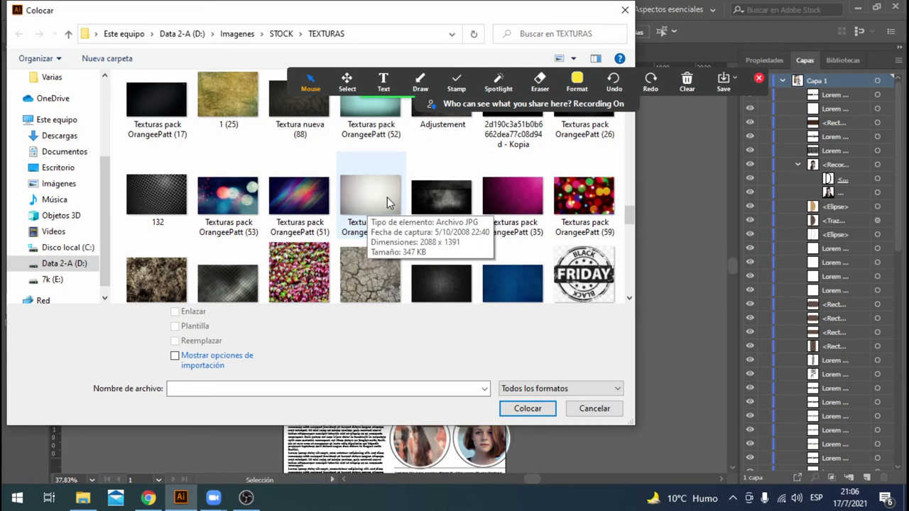
{"action": "double_click", "coordinate": [387, 197]}
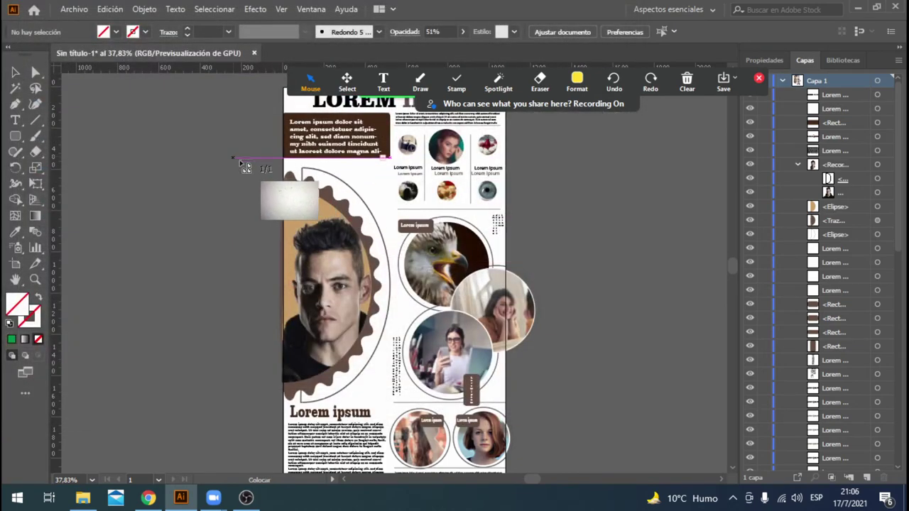
Place the texture over the page and move its layer below the layout content.
{"action": "left_click_drag", "start_coordinate": [234, 158], "coordinate": [646, 434]}
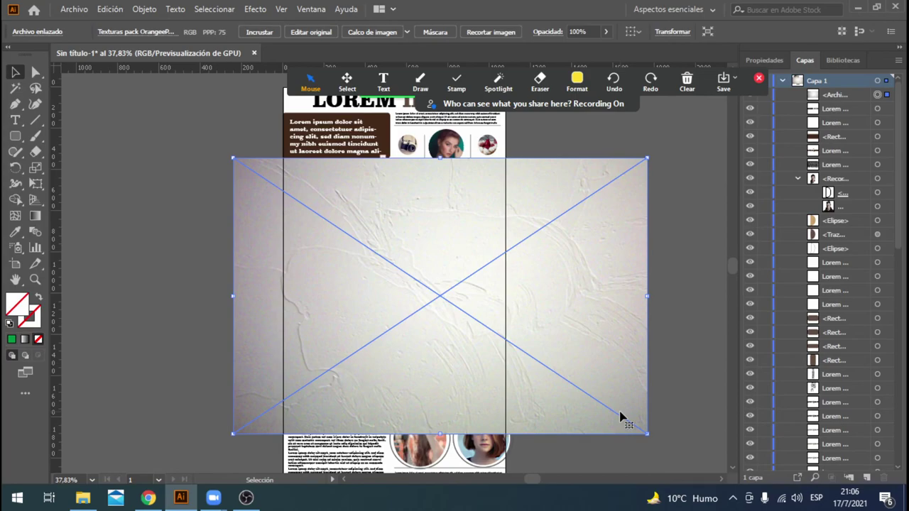
{"action": "key", "text": "Delete"}
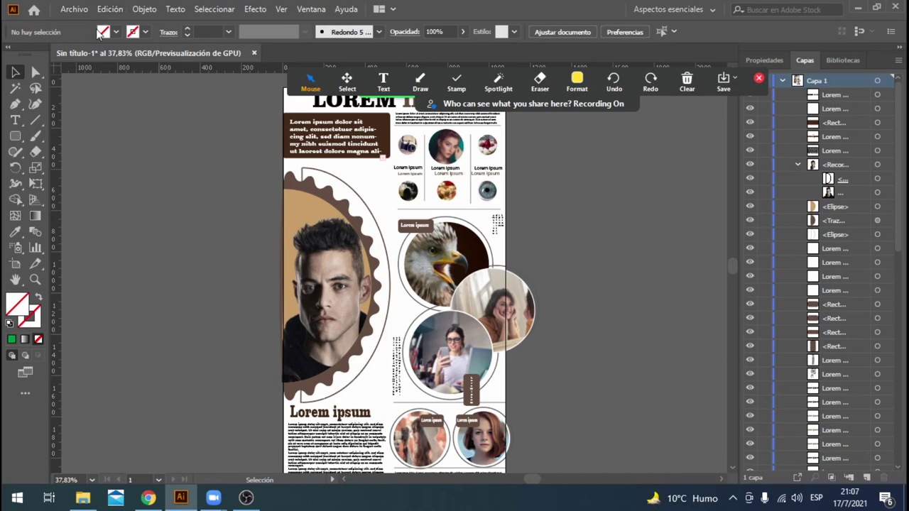
{"action": "key", "text": "ctrl+z"}
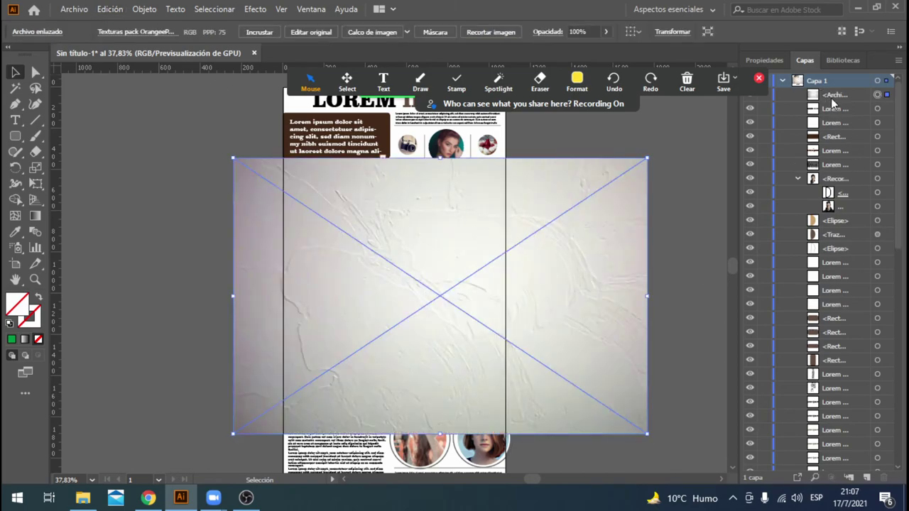
{"action": "double_click", "coordinate": [832, 98]}
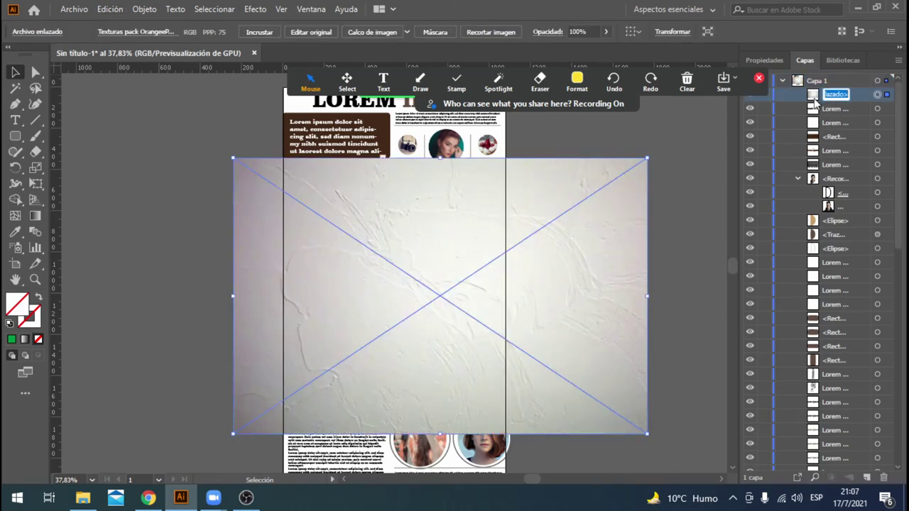
{"action": "left_click_drag", "start_coordinate": [815, 103], "coordinate": [823, 445]}
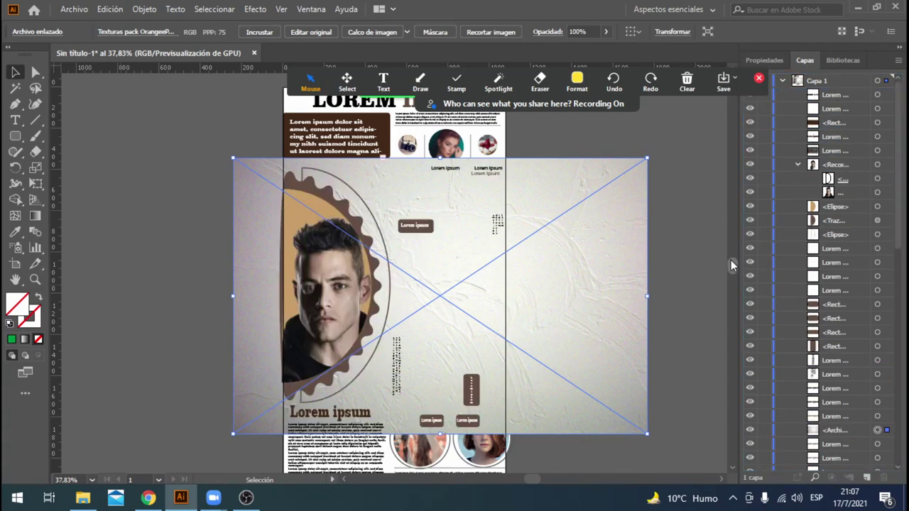
{"action": "scroll", "coordinate": [730, 260], "scroll_direction": "down", "scroll_amount": 1}
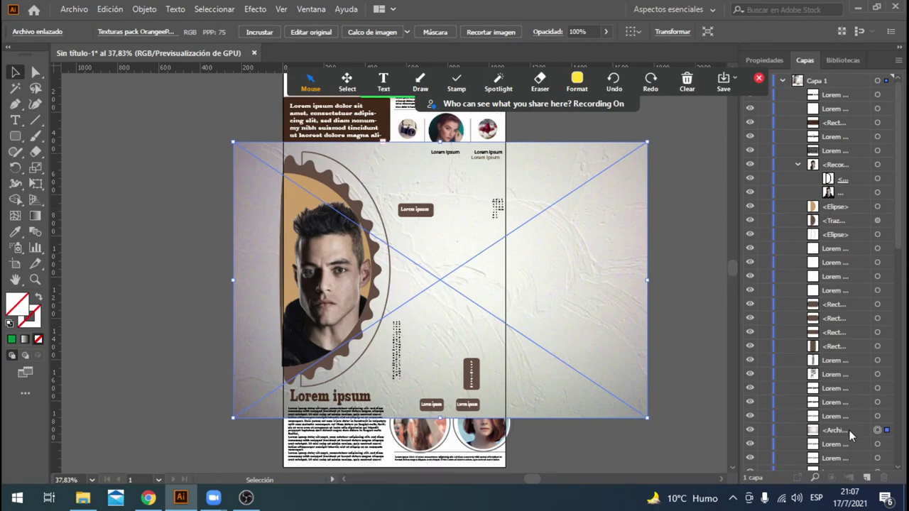
{"action": "scroll", "coordinate": [850, 435], "scroll_direction": "down", "scroll_amount": 5}
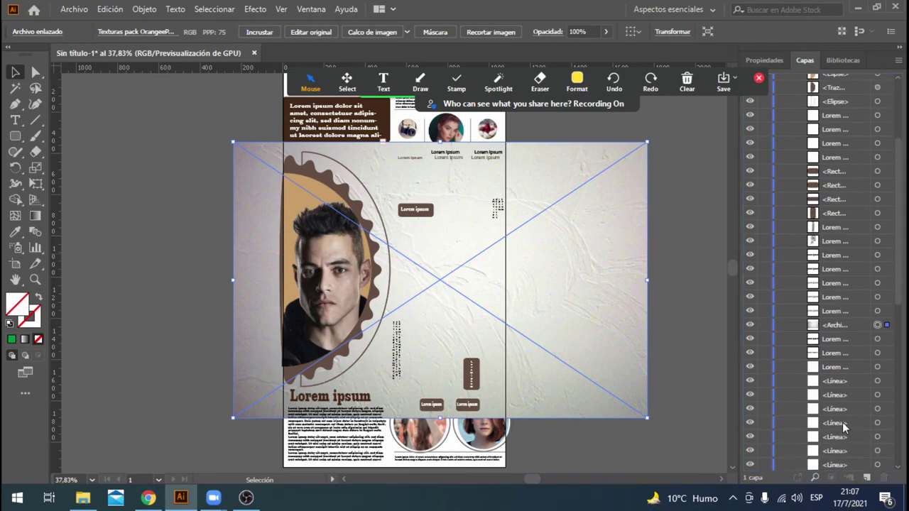
{"action": "scroll", "coordinate": [843, 425], "scroll_direction": "down", "scroll_amount": 8}
Shift the texture layer down among the ellipses, then bring it to the front.
{"action": "left_click", "coordinate": [844, 163]}
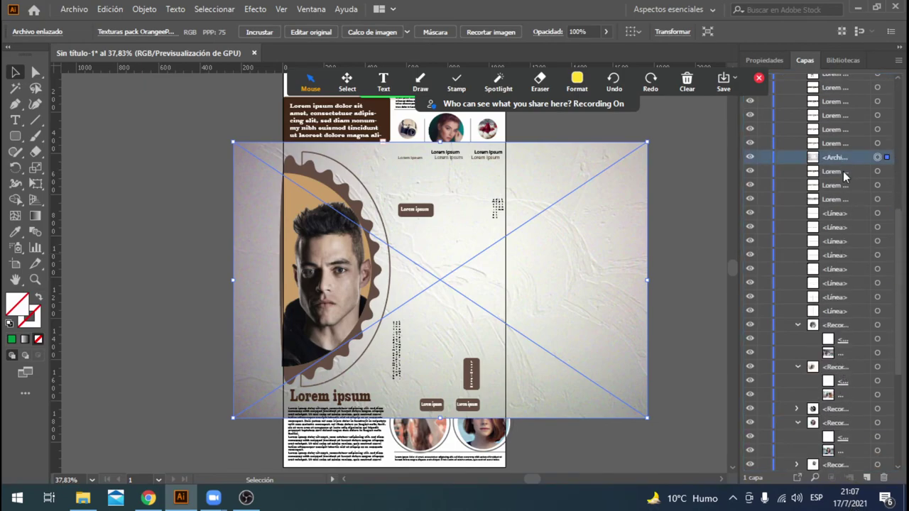
{"action": "left_click_drag", "start_coordinate": [844, 176], "coordinate": [851, 447]}
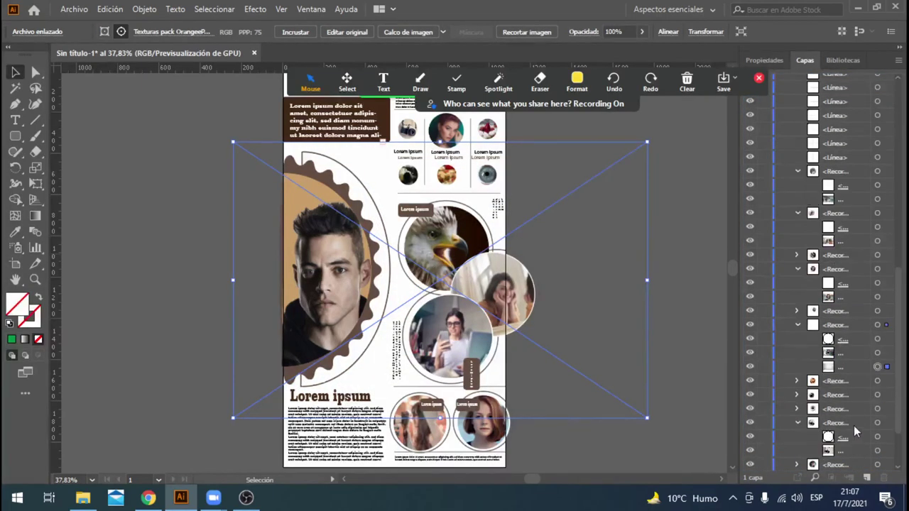
{"action": "scroll", "coordinate": [853, 424], "scroll_direction": "down", "scroll_amount": 2}
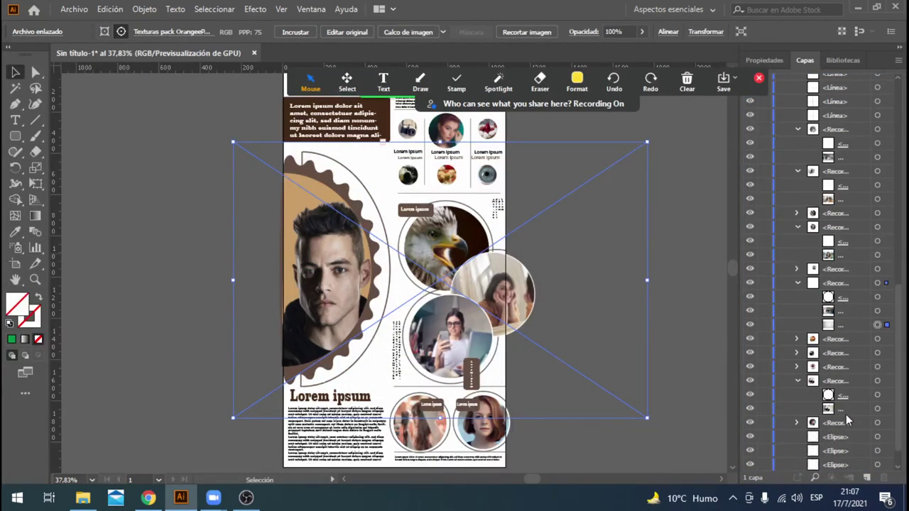
{"action": "left_click", "coordinate": [846, 411]}
{"action": "left_click_drag", "start_coordinate": [844, 462], "coordinate": [845, 459]}
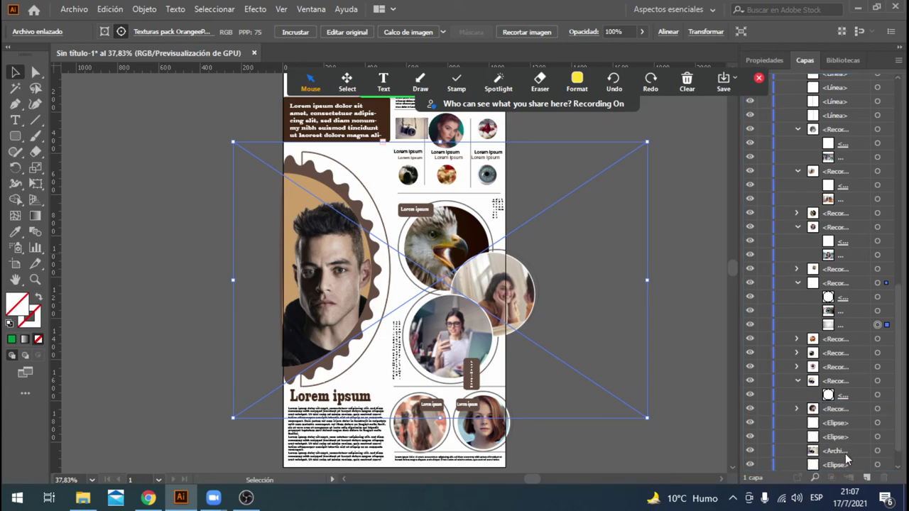
{"action": "scroll", "coordinate": [849, 437], "scroll_direction": "down", "scroll_amount": 2}
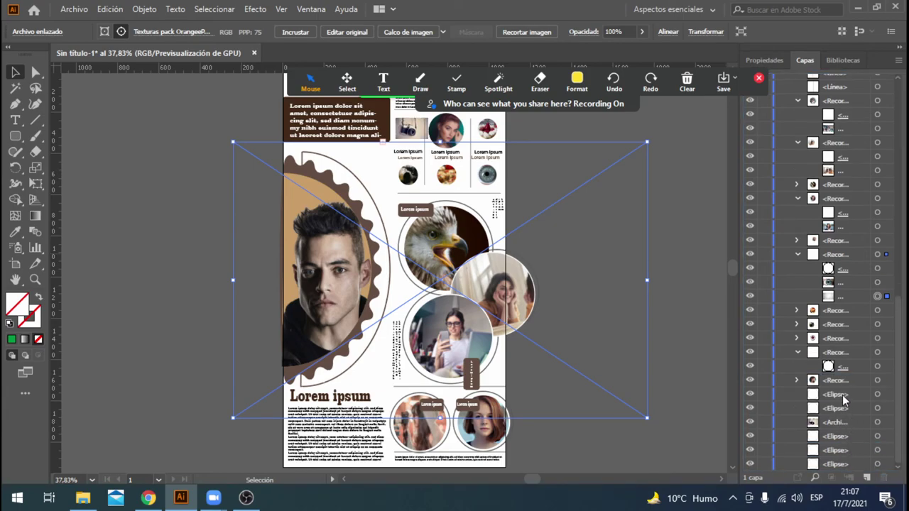
{"action": "left_click_drag", "start_coordinate": [841, 424], "coordinate": [841, 462]}
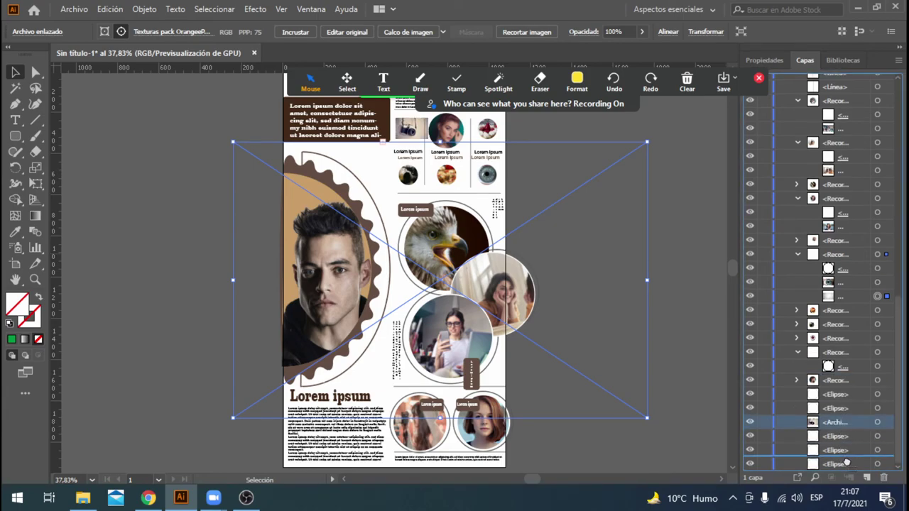
{"action": "double_click", "coordinate": [837, 463]}
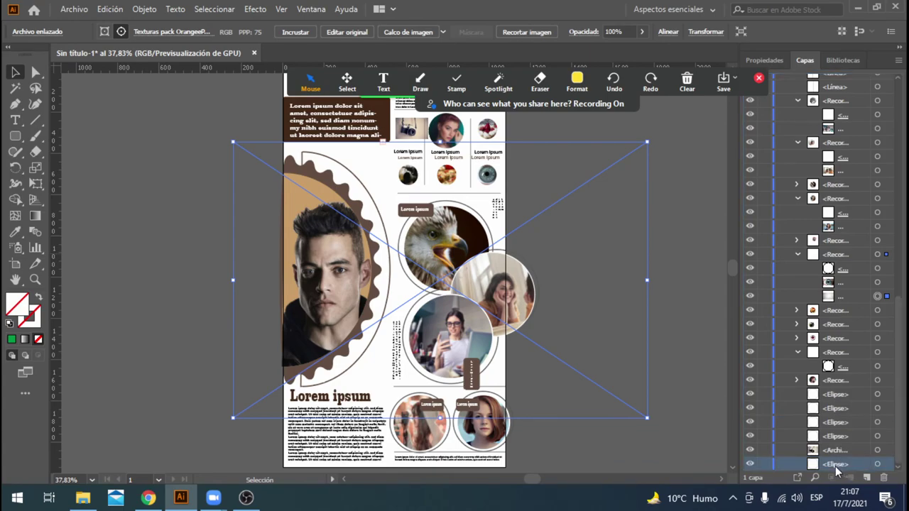
{"action": "key", "text": "Return"}
{"action": "key", "text": "ctrl+shift+bracketright"}
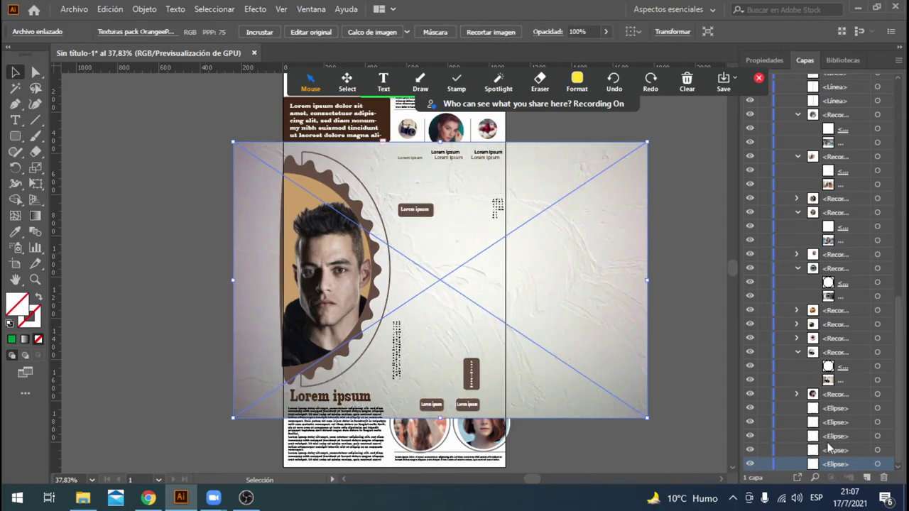
Move the texture layer beneath the photo circles, then delete the texture.
{"action": "scroll", "coordinate": [730, 300], "scroll_direction": "down", "scroll_amount": 1}
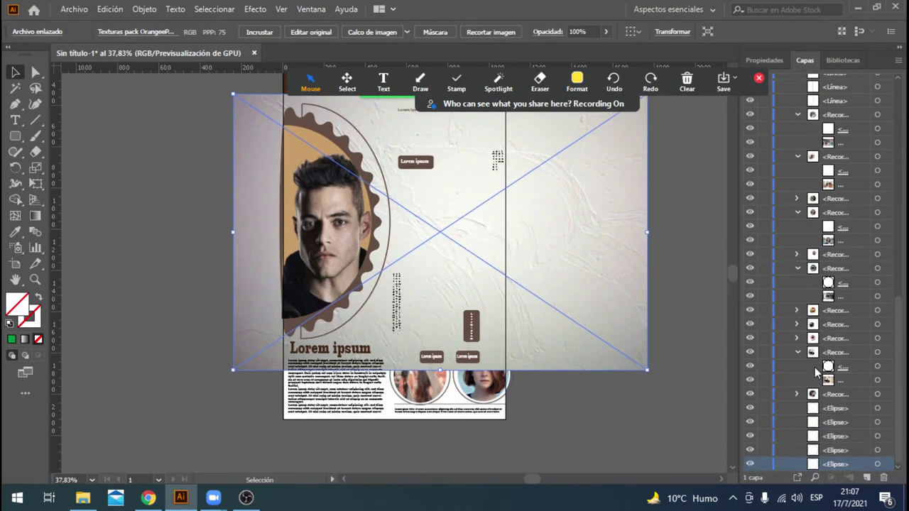
{"action": "scroll", "coordinate": [829, 387], "scroll_direction": "up", "scroll_amount": 3}
{"action": "scroll", "coordinate": [829, 387], "scroll_direction": "up", "scroll_amount": 5}
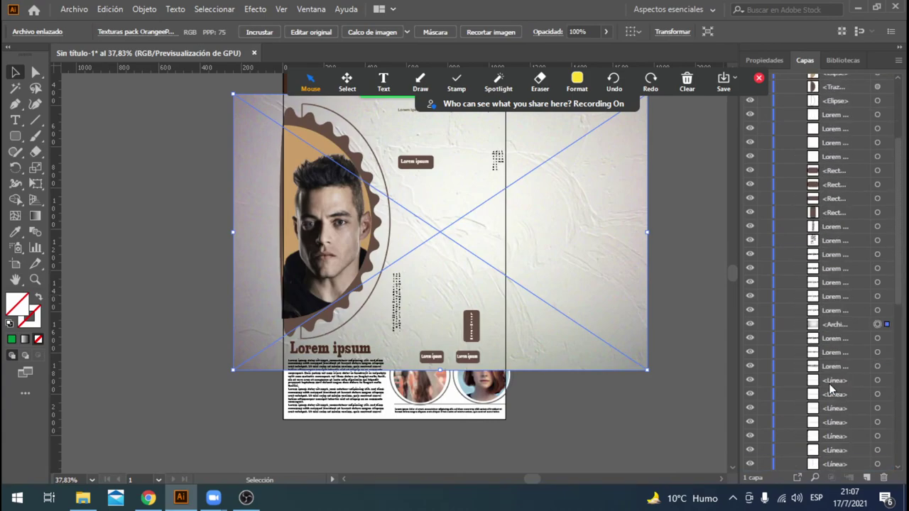
{"action": "left_click", "coordinate": [842, 326]}
{"action": "mouse_move", "coordinate": [836, 328]}
{"action": "left_mouse_down"}
{"action": "mouse_move", "coordinate": [849, 505]}
{"action": "mouse_move", "coordinate": [838, 206]}
{"action": "left_mouse_up"}
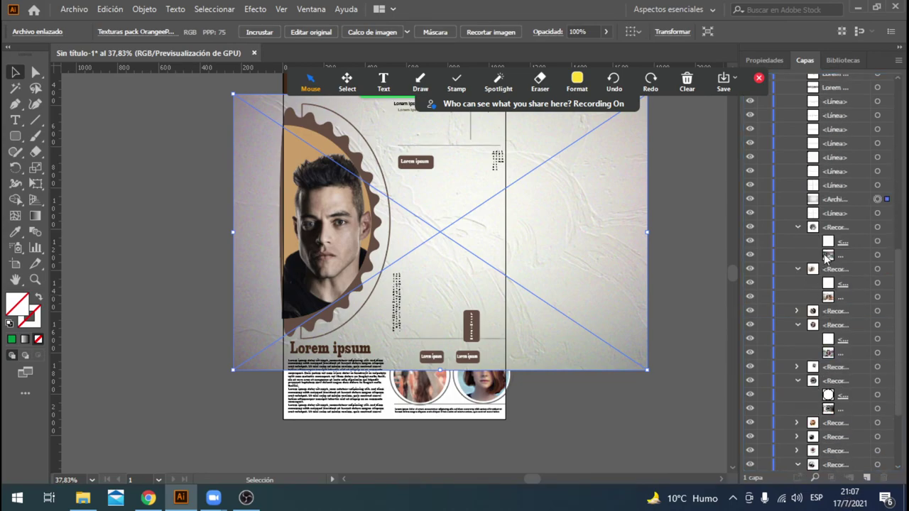
{"action": "left_click", "coordinate": [836, 201]}
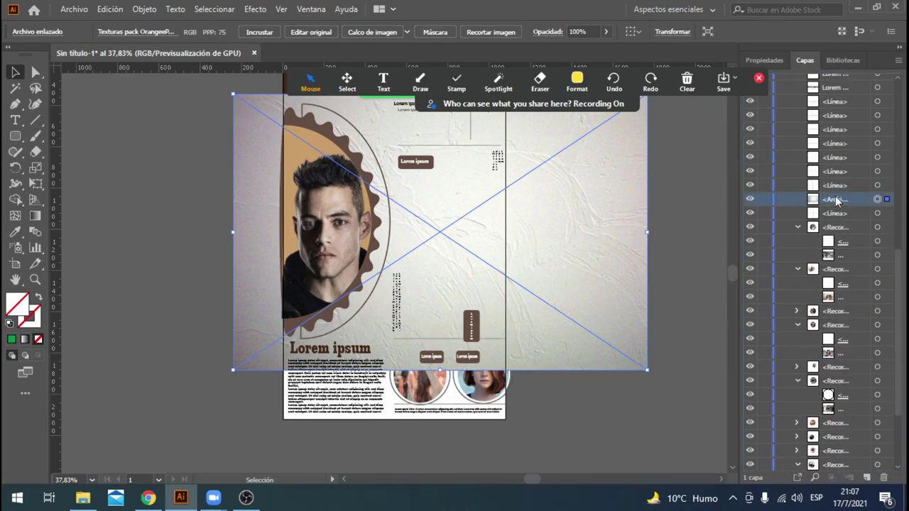
{"action": "left_click_drag", "start_coordinate": [840, 203], "coordinate": [844, 455]}
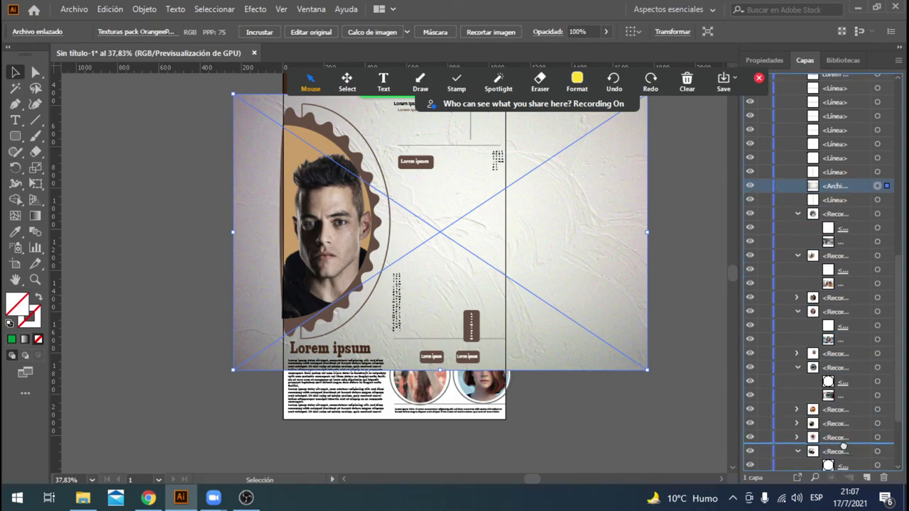
{"action": "left_click_drag", "start_coordinate": [843, 456], "coordinate": [848, 423]}
{"action": "scroll", "coordinate": [851, 402], "scroll_direction": "down", "scroll_amount": 1}
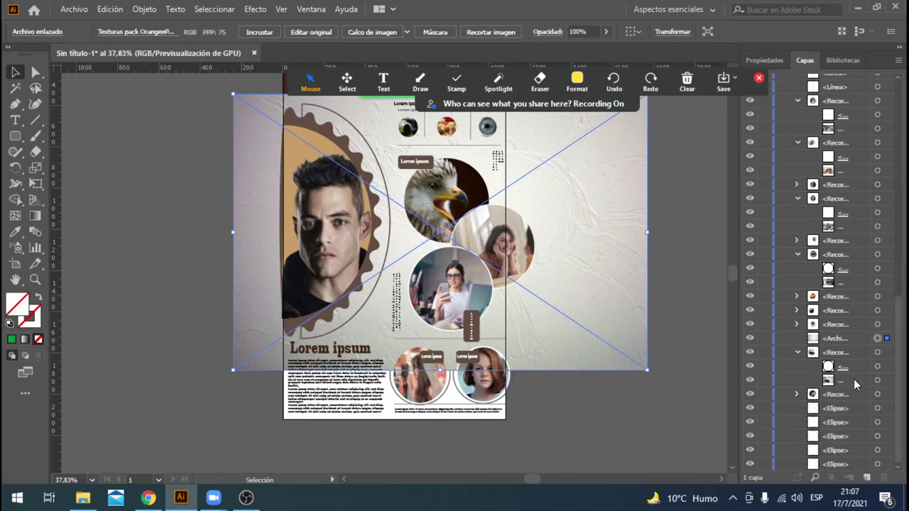
{"action": "key", "text": "Delete"}
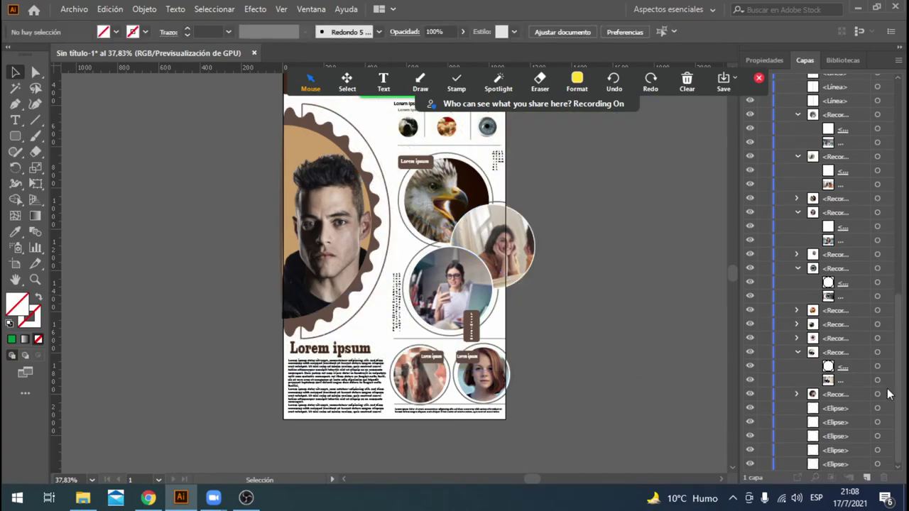
Scroll up and down the canvas to review the layout.
{"action": "scroll", "coordinate": [535, 313], "scroll_direction": "up", "scroll_amount": 2}
{"action": "scroll", "coordinate": [535, 312], "scroll_direction": "up", "scroll_amount": 2}
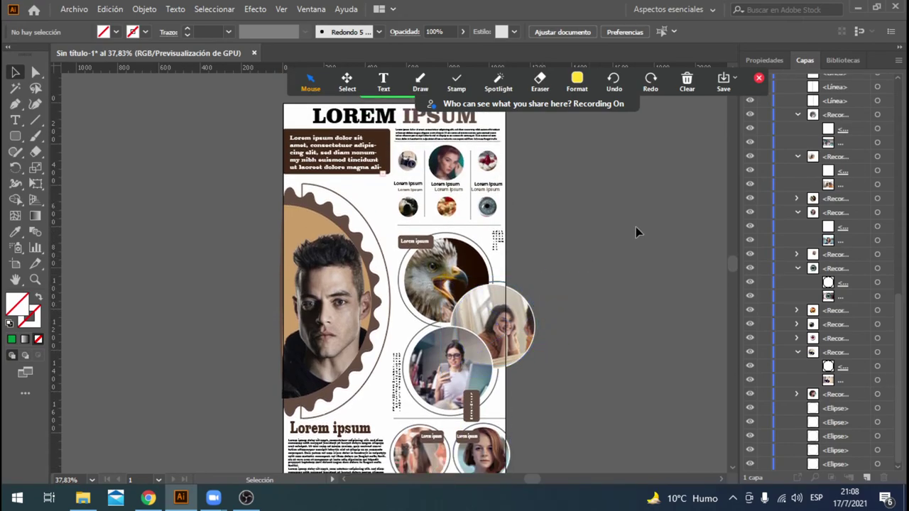
{"action": "scroll", "coordinate": [627, 229], "scroll_direction": "down", "scroll_amount": 1}
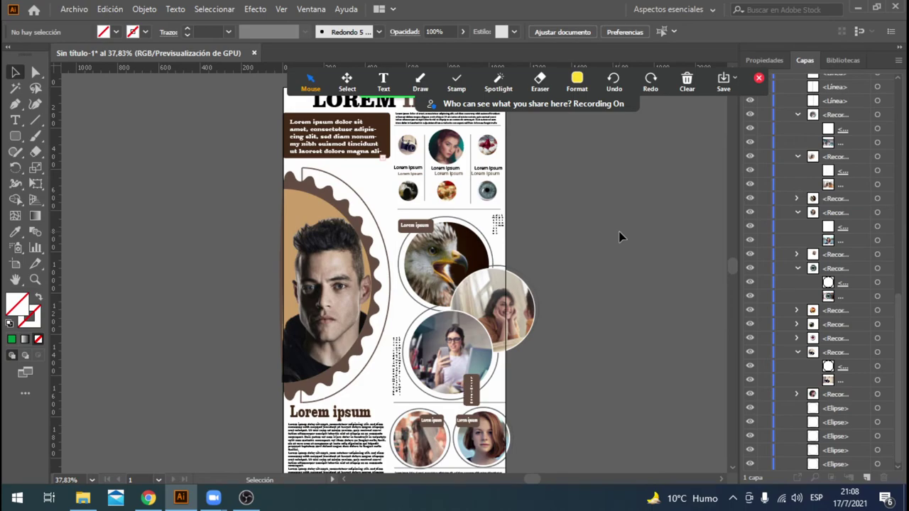
{"action": "scroll", "coordinate": [619, 237], "scroll_direction": "down", "scroll_amount": 2}
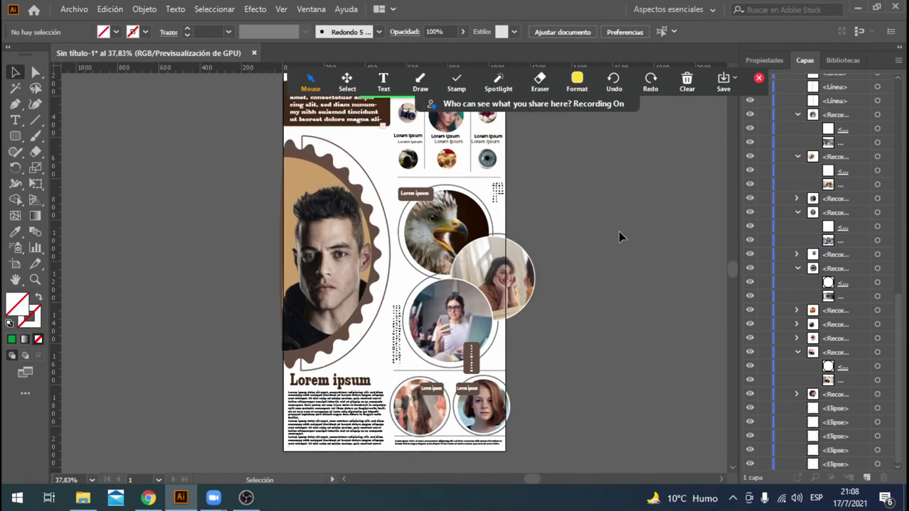
{"action": "scroll", "coordinate": [529, 466], "scroll_direction": "up", "scroll_amount": 1}
{"action": "scroll", "coordinate": [526, 389], "scroll_direction": "up", "scroll_amount": 1}
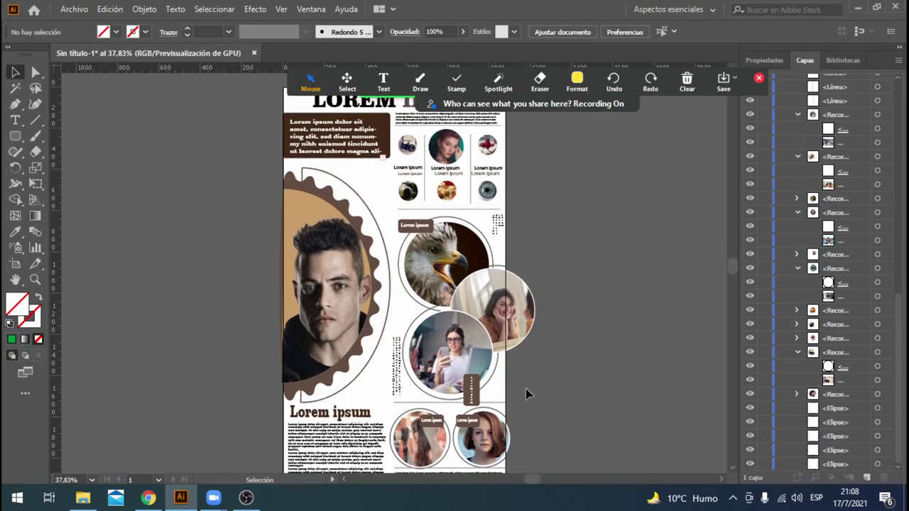
{"action": "scroll", "coordinate": [526, 389], "scroll_direction": "up", "scroll_amount": 1}
{"action": "scroll", "coordinate": [526, 389], "scroll_direction": "down", "scroll_amount": 2}
{"action": "scroll", "coordinate": [526, 389], "scroll_direction": "down", "scroll_amount": 1}
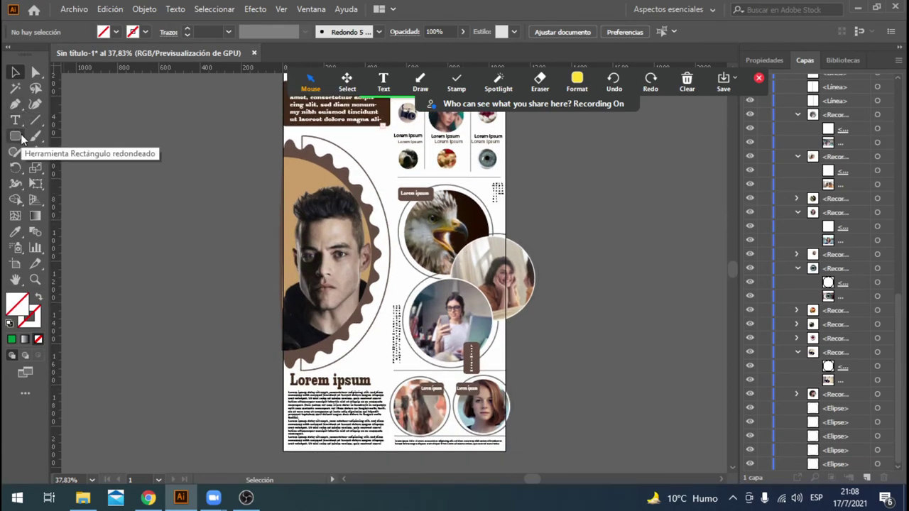
{"action": "left_click_drag", "start_coordinate": [606, 103], "coordinate": [579, 39]}
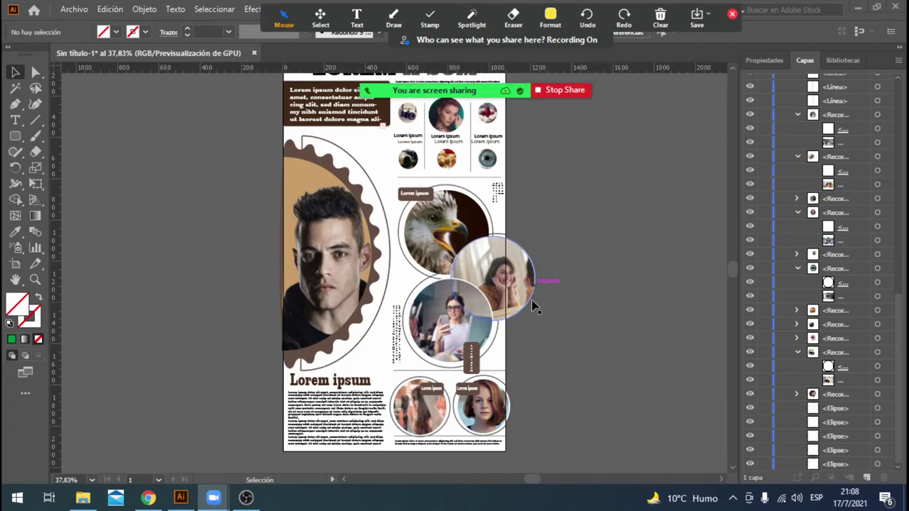
Fit the whole page in the window and select the Rectángulo tool.
{"action": "left_click", "coordinate": [92, 480]}
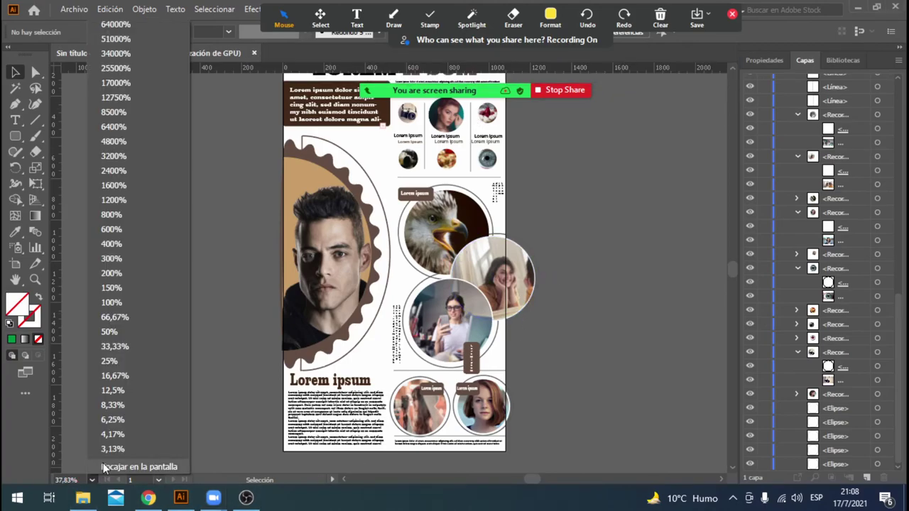
{"action": "left_click", "coordinate": [103, 463]}
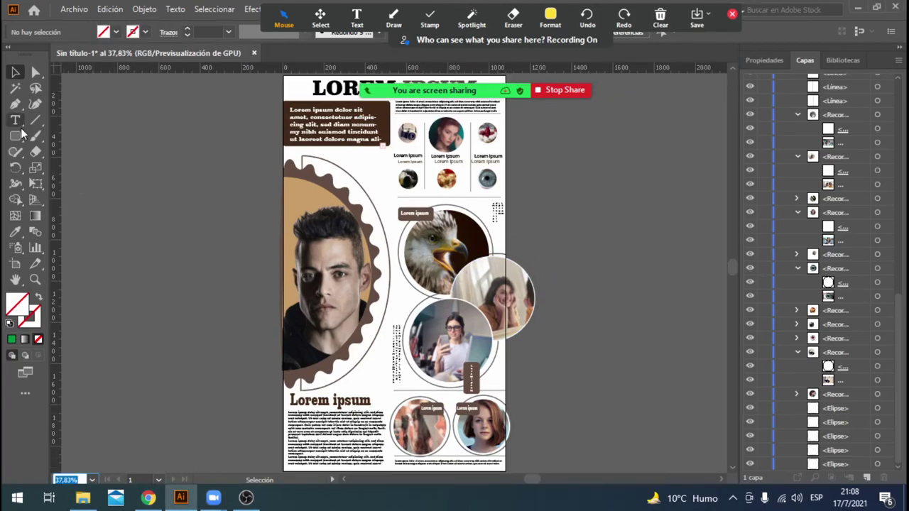
{"action": "left_click_drag", "start_coordinate": [16, 135], "coordinate": [41, 134]}
{"action": "left_click", "coordinate": [42, 136]}
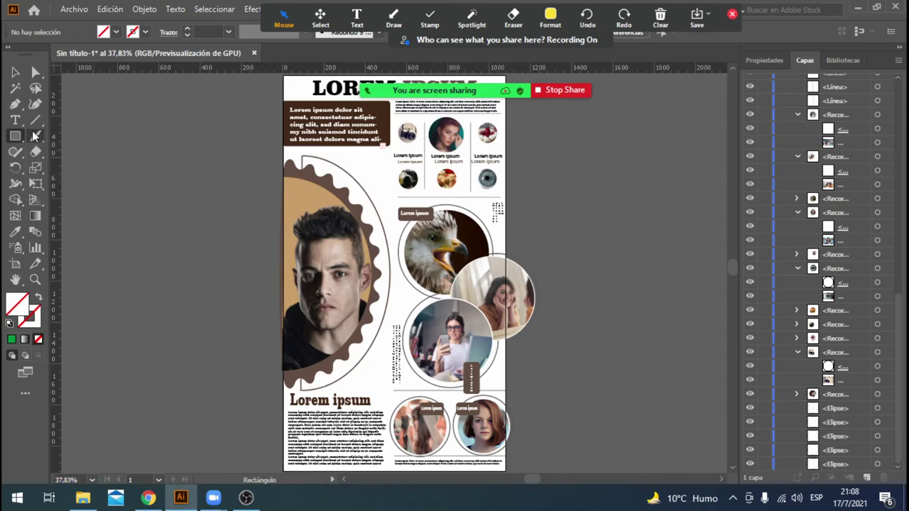
Draw a page-sized rectangle filled with the Naranja, amarillo gradient.
{"action": "left_click_drag", "start_coordinate": [283, 74], "coordinate": [507, 473]}
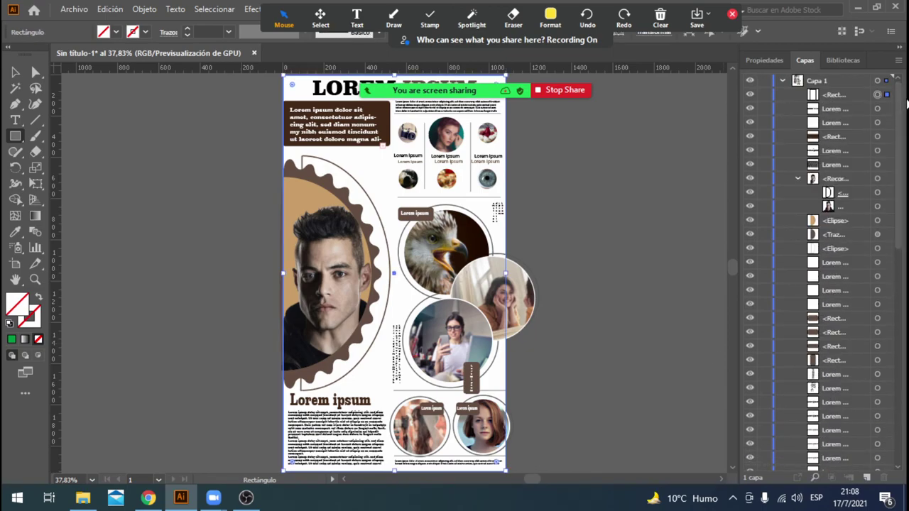
{"action": "left_click", "coordinate": [116, 33]}
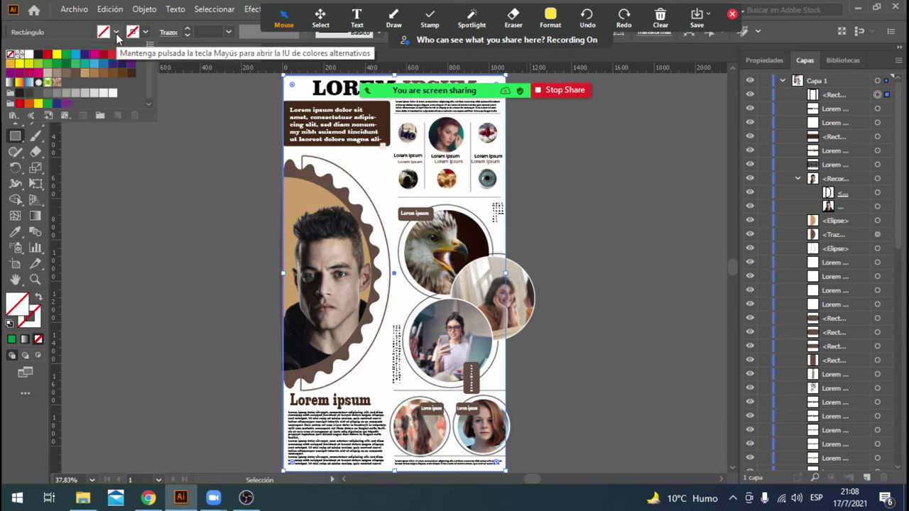
{"action": "left_click", "coordinate": [18, 84]}
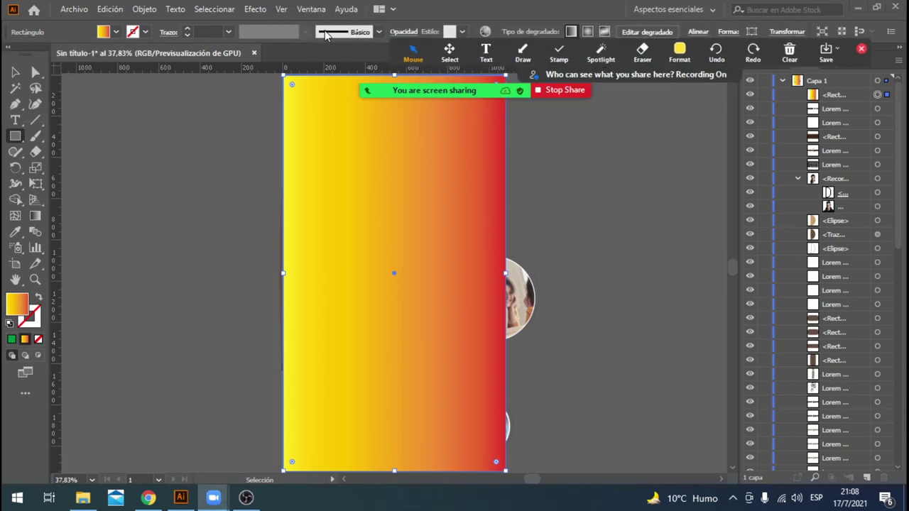
{"action": "left_click", "coordinate": [311, 10]}
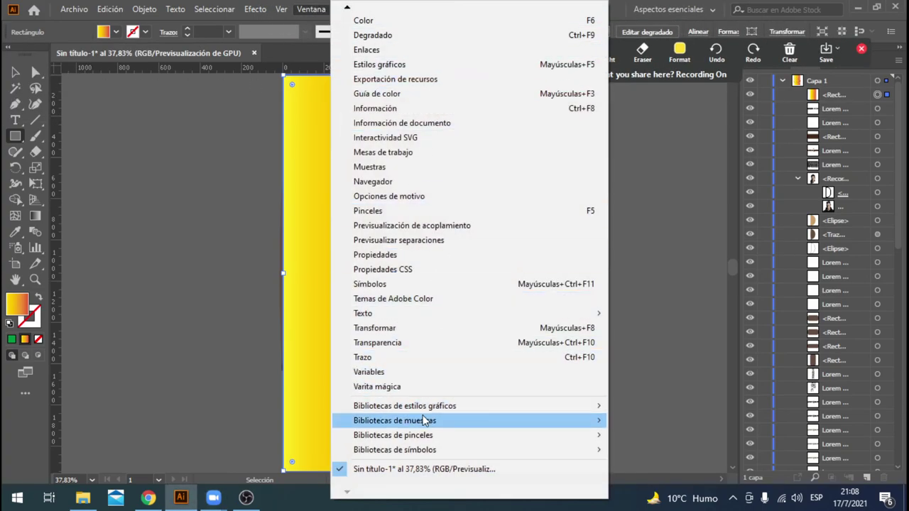
{"action": "mouse_move", "coordinate": [395, 420]}
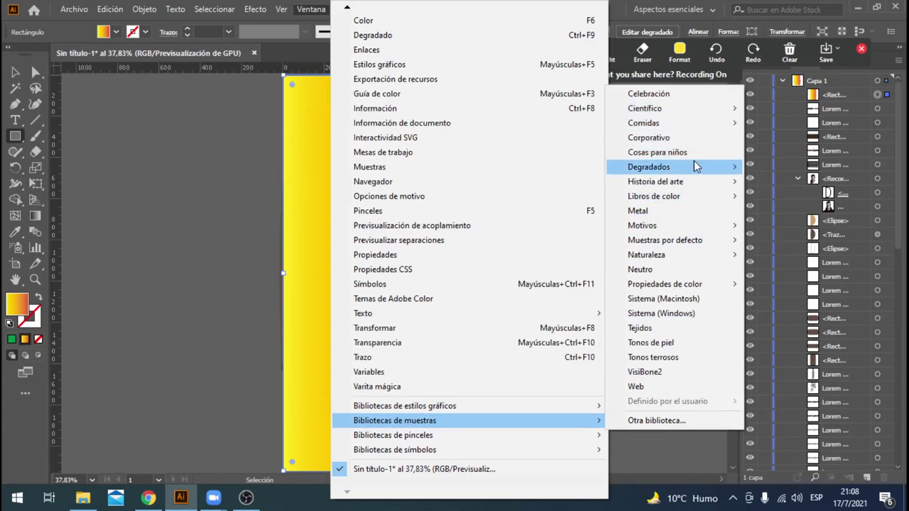
Apply an orange-brown Cielo gradient to the rectangle and move it to the bottom layer.
{"action": "mouse_move", "coordinate": [649, 167]}
{"action": "left_click", "coordinate": [773, 168]}
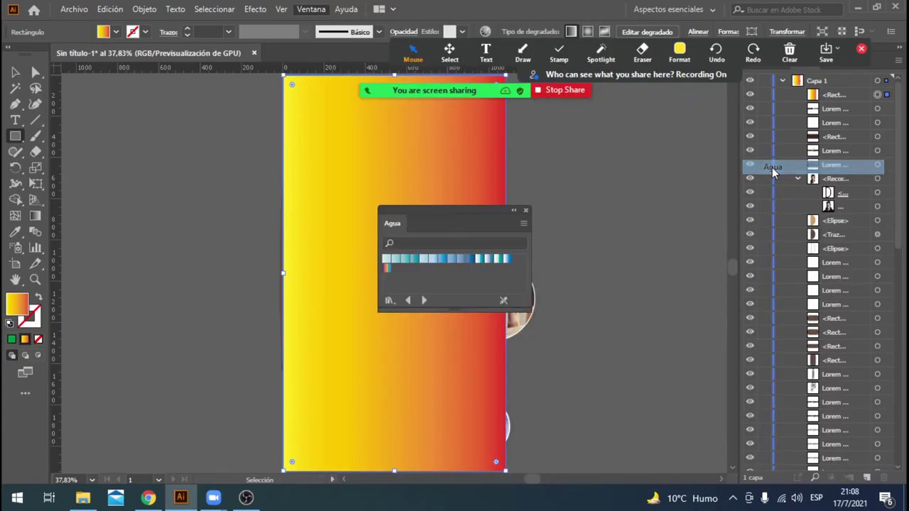
{"action": "left_click", "coordinate": [425, 301]}
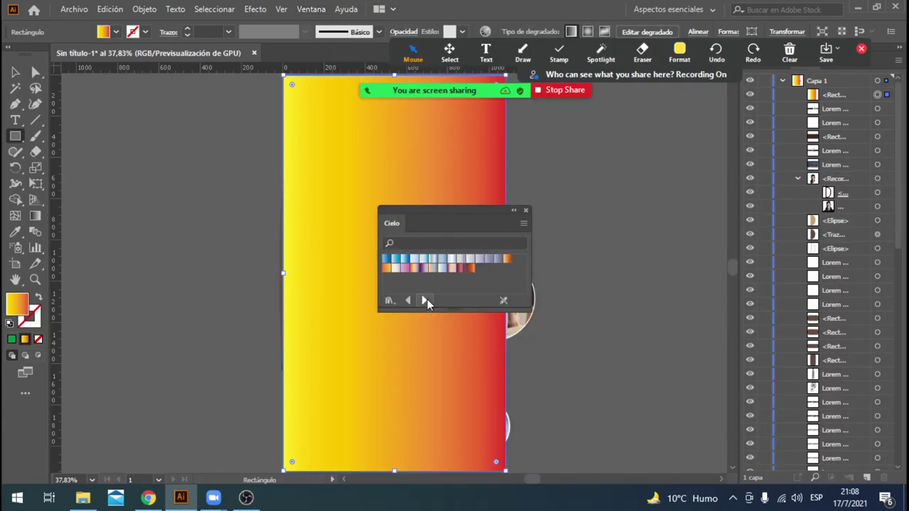
{"action": "left_click", "coordinate": [508, 261]}
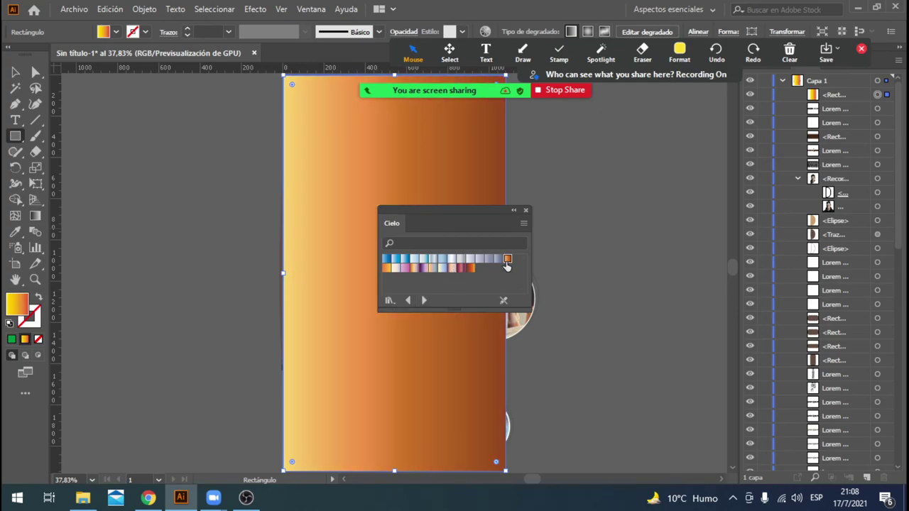
{"action": "left_click", "coordinate": [835, 100]}
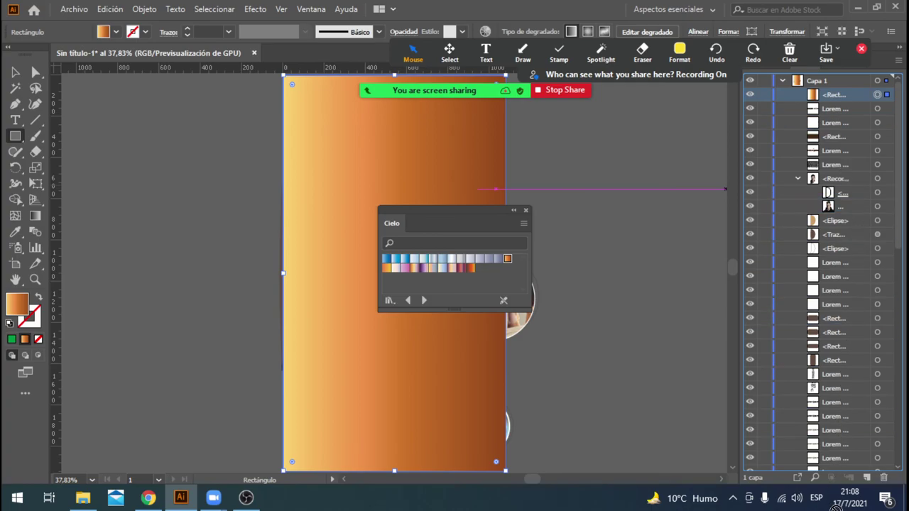
{"action": "left_click_drag", "start_coordinate": [836, 505], "coordinate": [835, 465]}
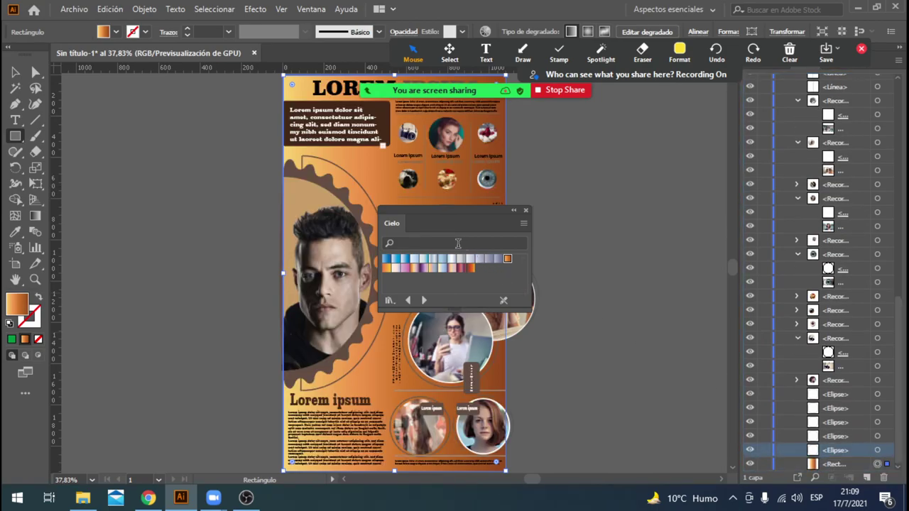
Try fills from the Cielo, Combinaciones de color, Espectros and Estaciones libraries.
{"action": "left_click", "coordinate": [460, 259]}
{"action": "left_click", "coordinate": [478, 259]}
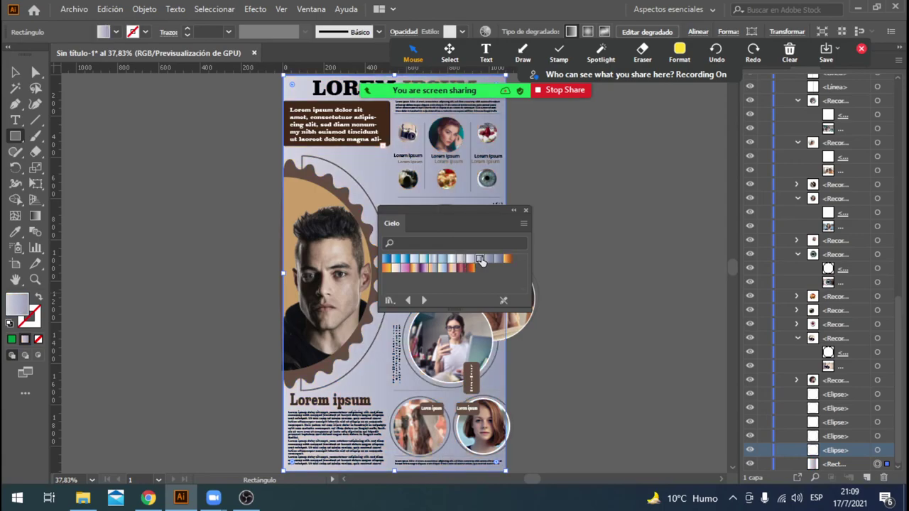
{"action": "left_click", "coordinate": [453, 260]}
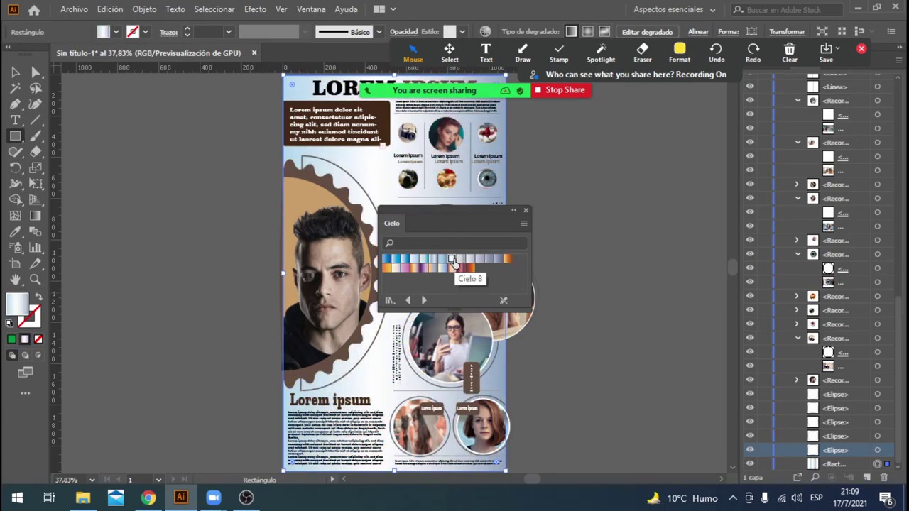
{"action": "left_click", "coordinate": [443, 260]}
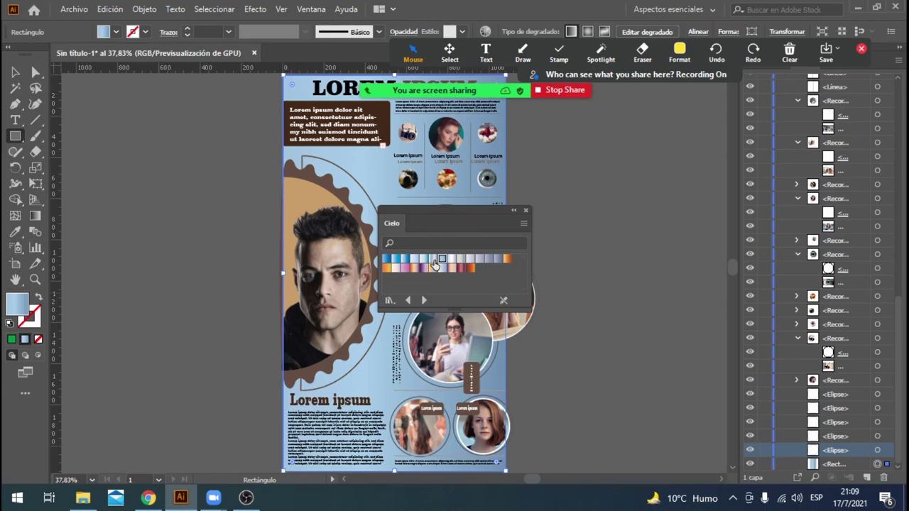
{"action": "left_click", "coordinate": [425, 300]}
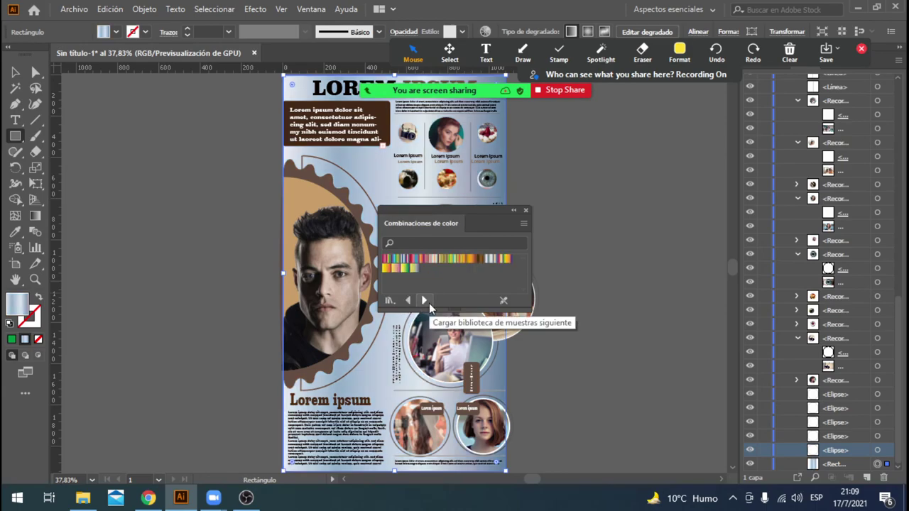
{"action": "left_click", "coordinate": [392, 268]}
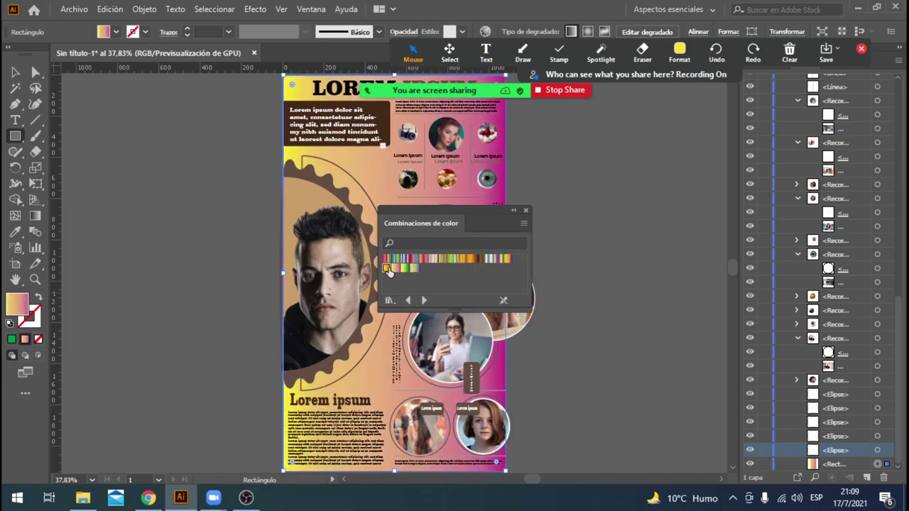
{"action": "left_click", "coordinate": [424, 301]}
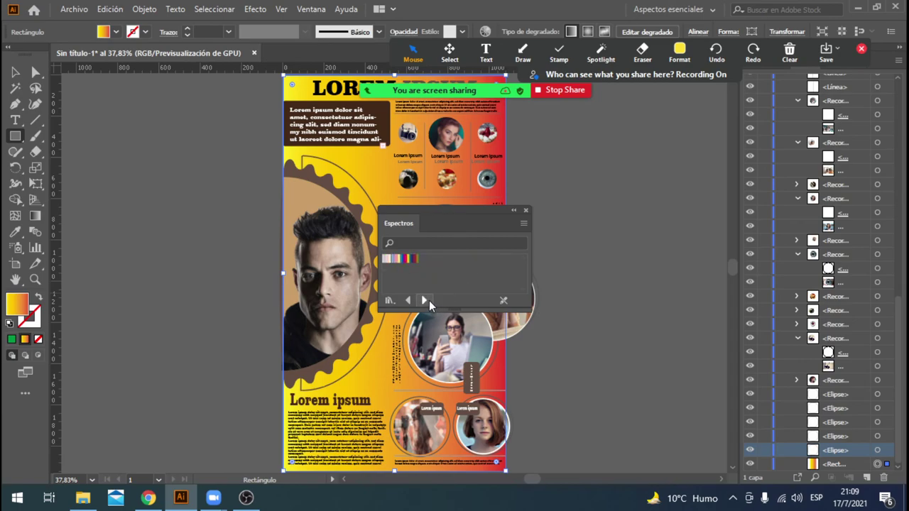
{"action": "left_click", "coordinate": [387, 260]}
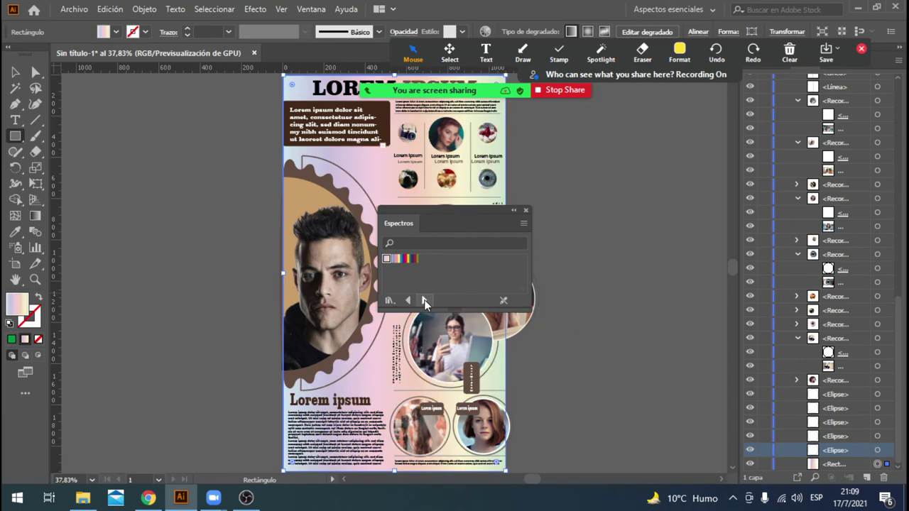
{"action": "left_click", "coordinate": [424, 300]}
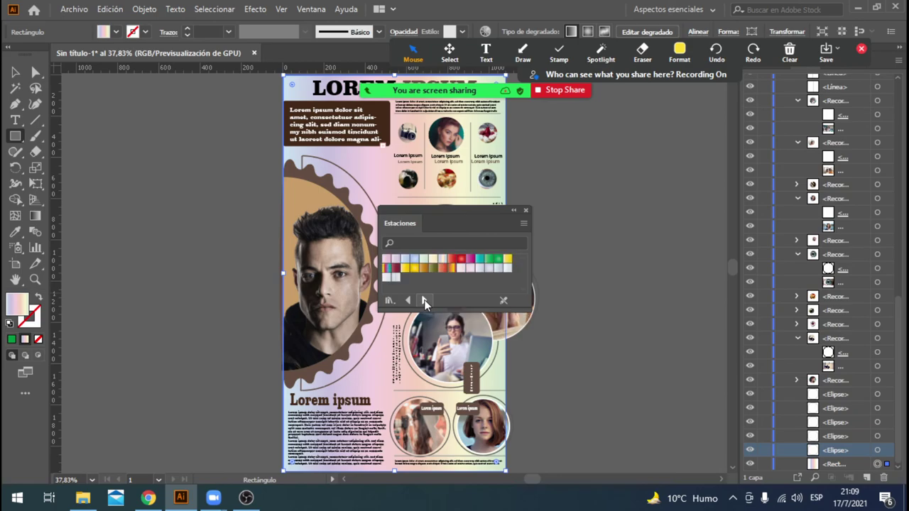
{"action": "left_click", "coordinate": [460, 267]}
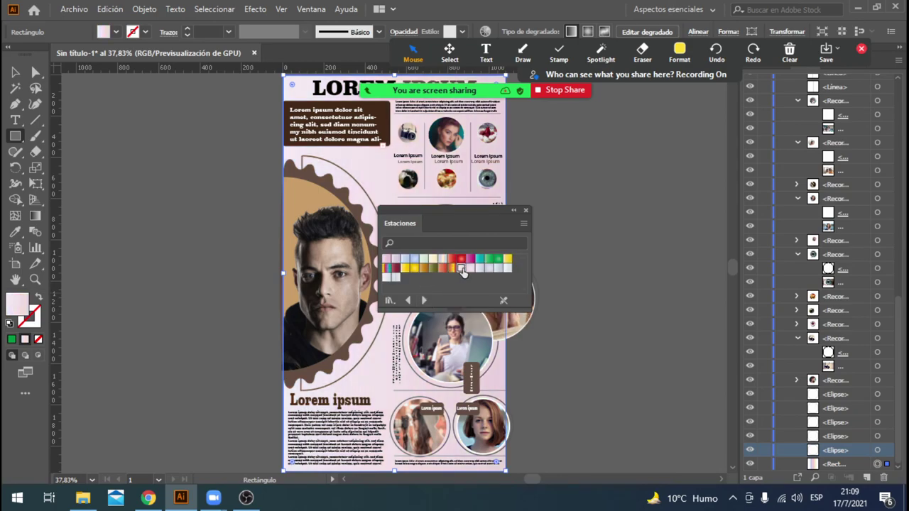
{"action": "left_click", "coordinate": [394, 276]}
{"action": "left_click", "coordinate": [405, 268]}
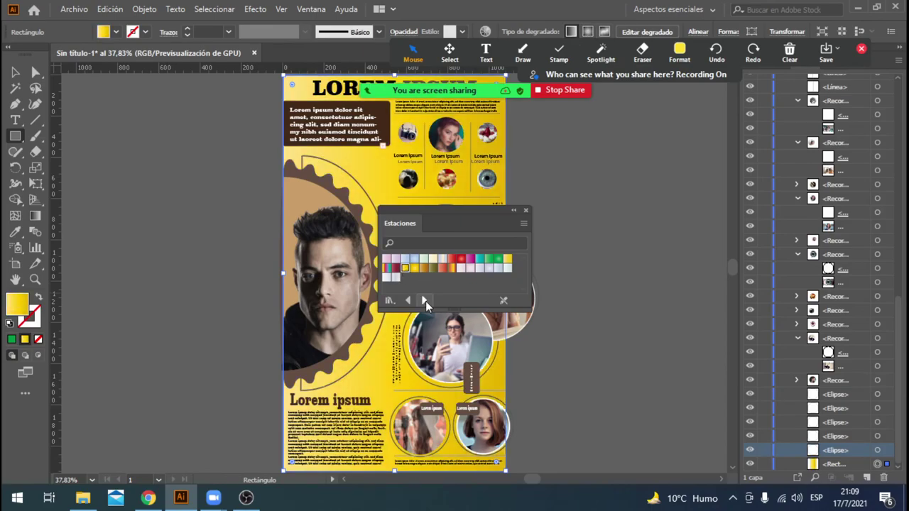
{"action": "left_click", "coordinate": [461, 260]}
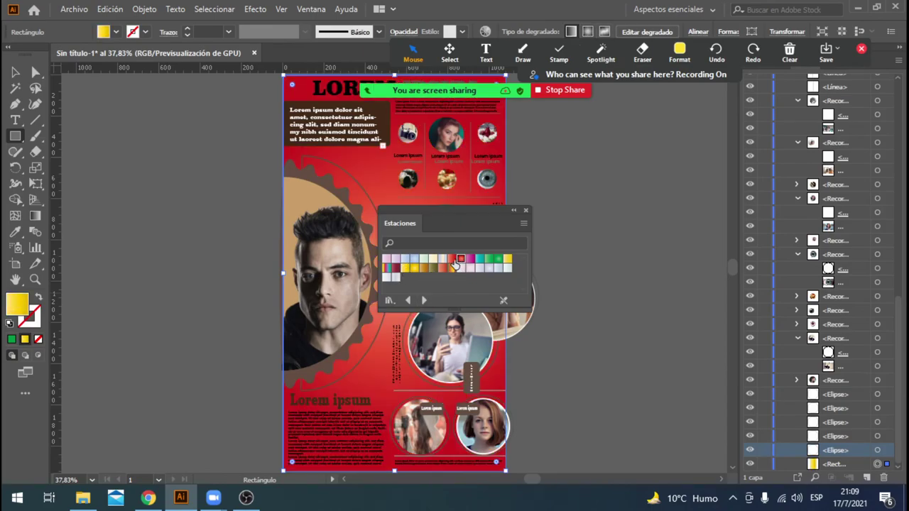
{"action": "left_click", "coordinate": [452, 261]}
Settle on the beige Ceniza gradient from the Madera wood library.
{"action": "left_click", "coordinate": [423, 300]}
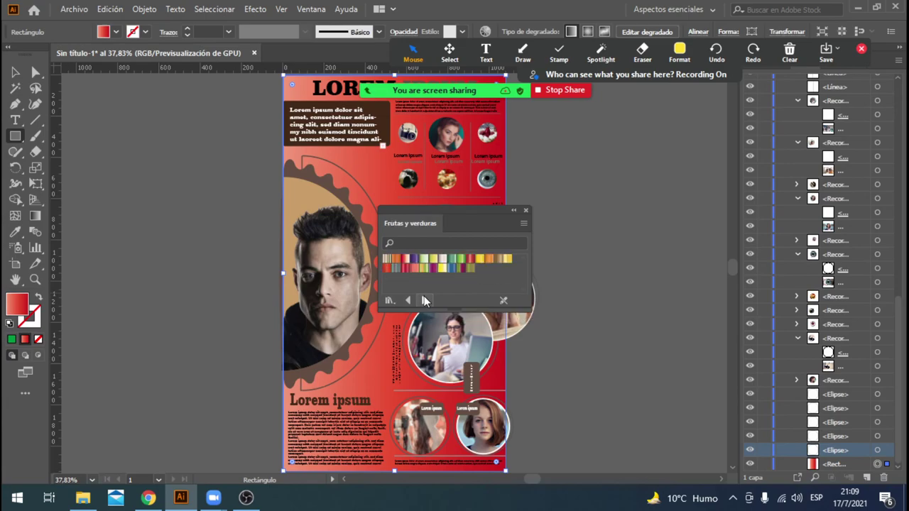
{"action": "left_click", "coordinate": [386, 259]}
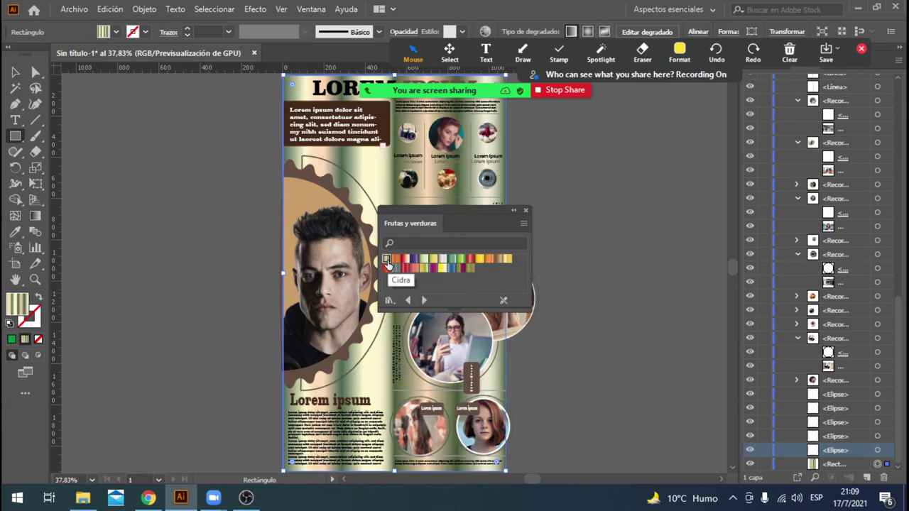
{"action": "left_click", "coordinate": [424, 301]}
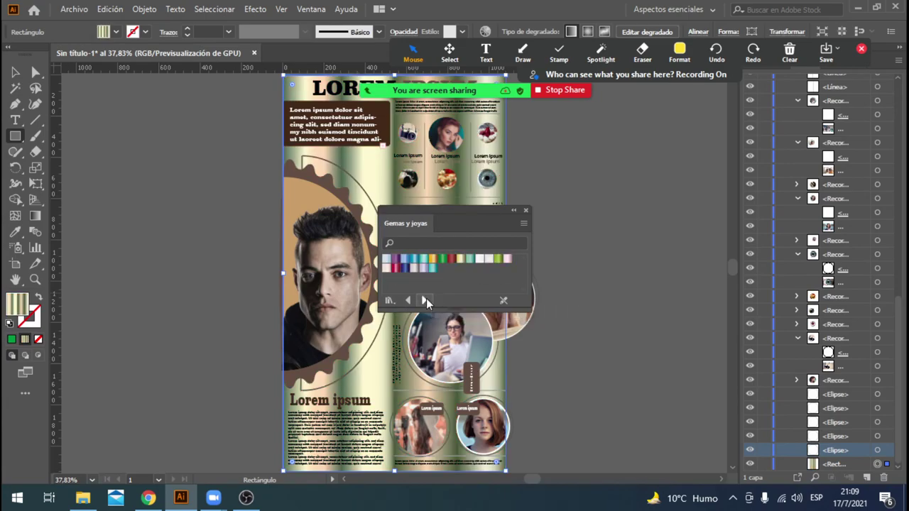
{"action": "left_click", "coordinate": [424, 300]}
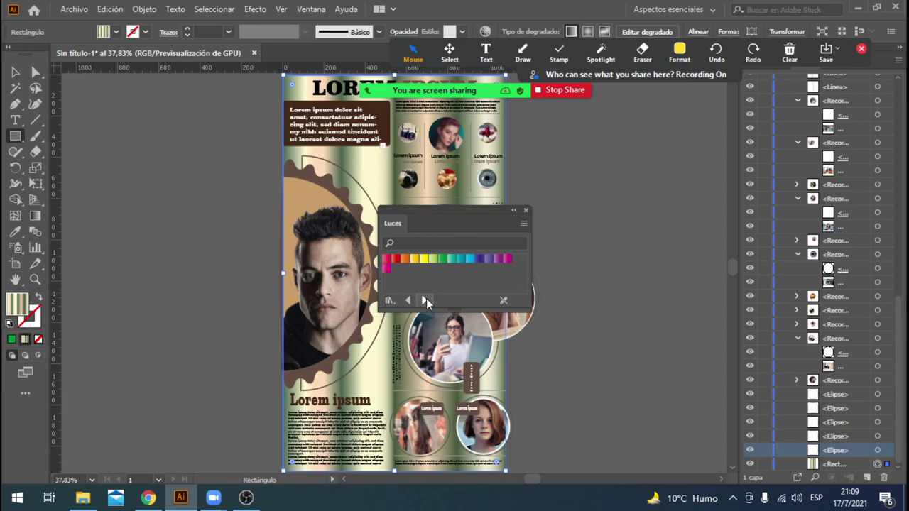
{"action": "left_click", "coordinate": [433, 260]}
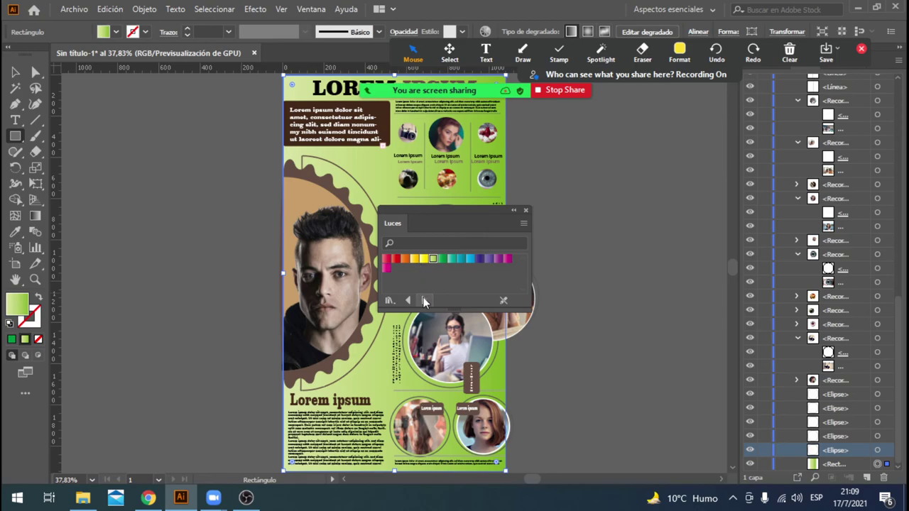
{"action": "left_click", "coordinate": [424, 300]}
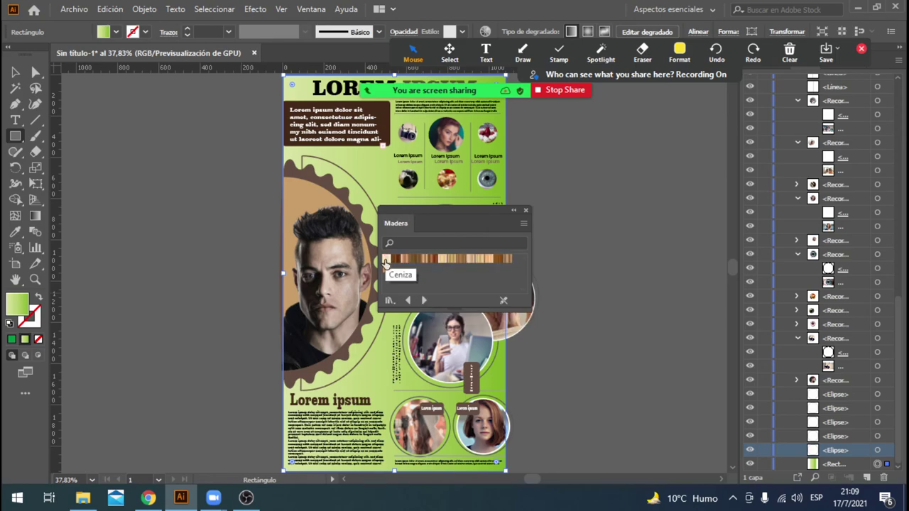
{"action": "left_click", "coordinate": [386, 259]}
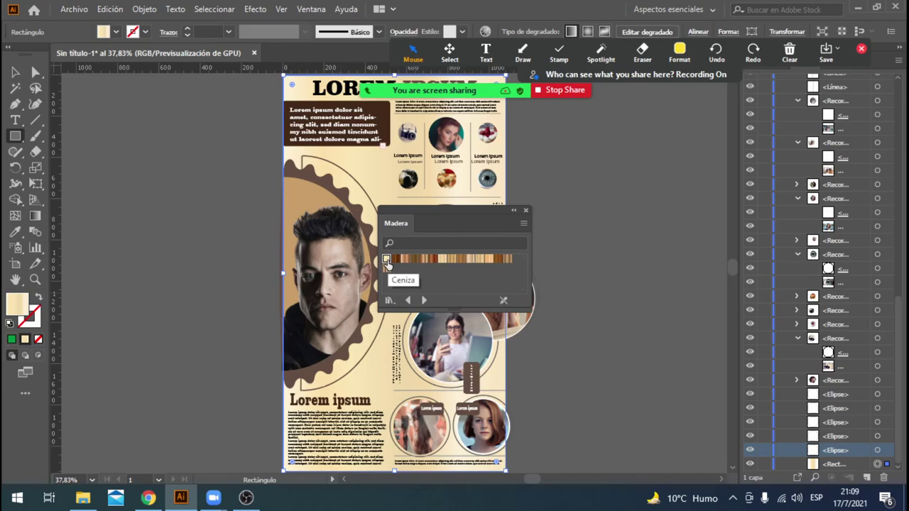
Lower the background rectangle's top edge so the eagle circle shows, and close the library.
{"action": "left_click", "coordinate": [609, 227]}
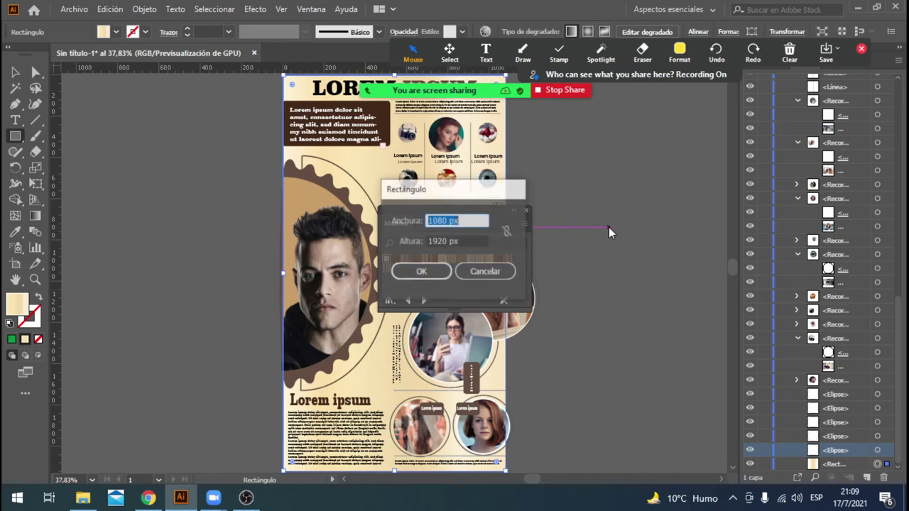
{"action": "left_click", "coordinate": [505, 273]}
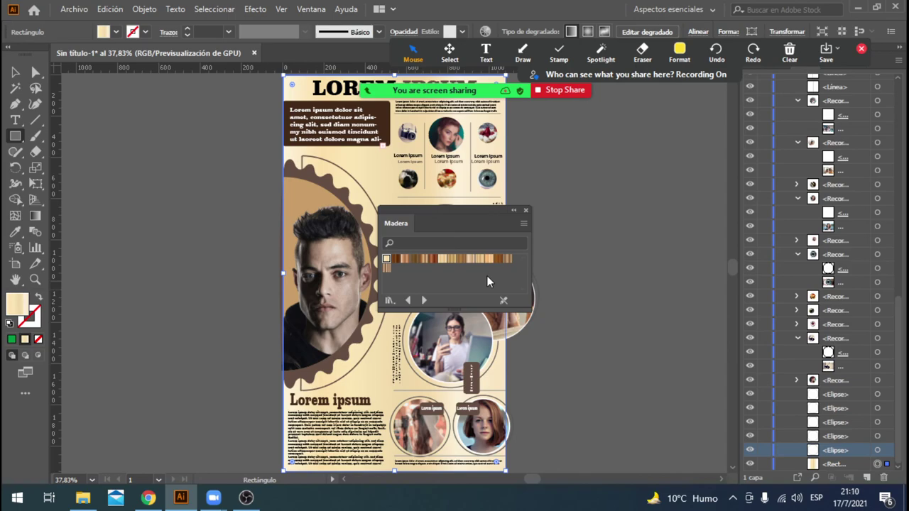
{"action": "left_click", "coordinate": [17, 72]}
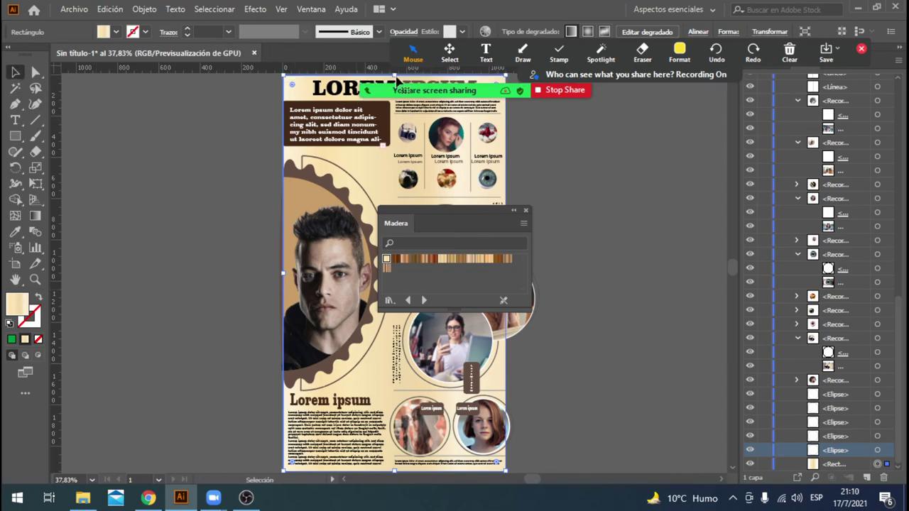
{"action": "left_click_drag", "start_coordinate": [395, 75], "coordinate": [388, 284]}
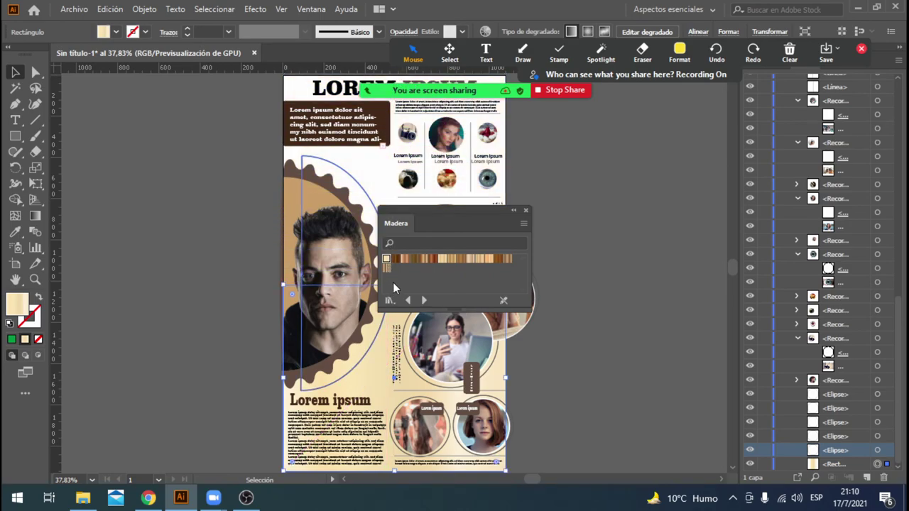
{"action": "left_click", "coordinate": [586, 198]}
{"action": "left_click_drag", "start_coordinate": [501, 211], "coordinate": [652, 194]}
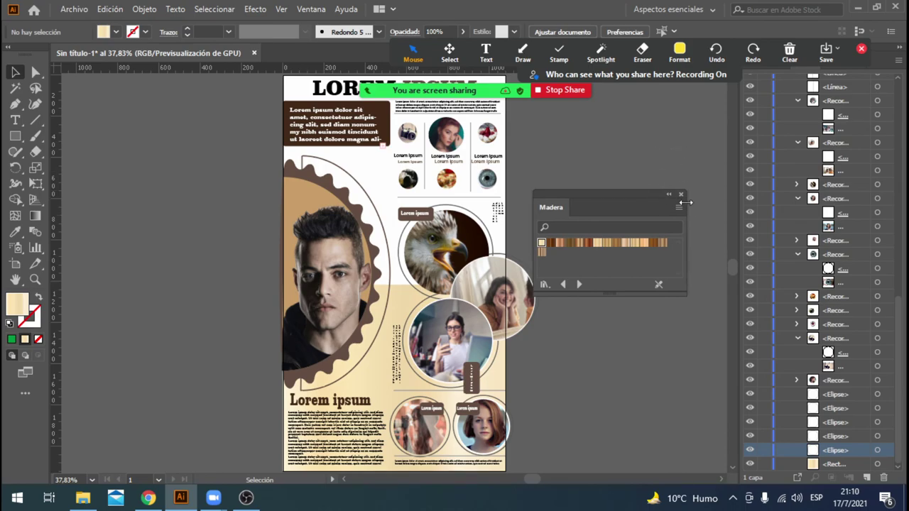
{"action": "left_click", "coordinate": [681, 194]}
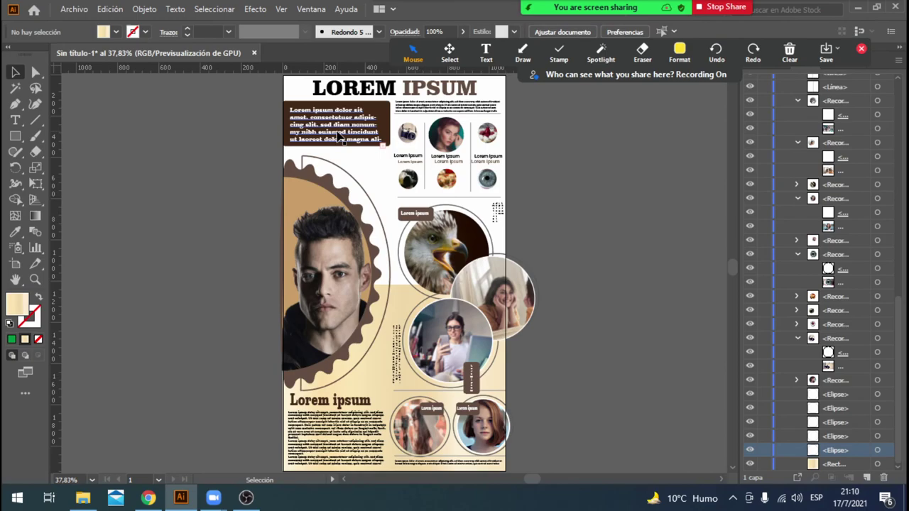
Save the layout as 'infgraf 2' in Imagenes > Editables > AI with default Illustrator options.
{"action": "left_click", "coordinate": [74, 9]}
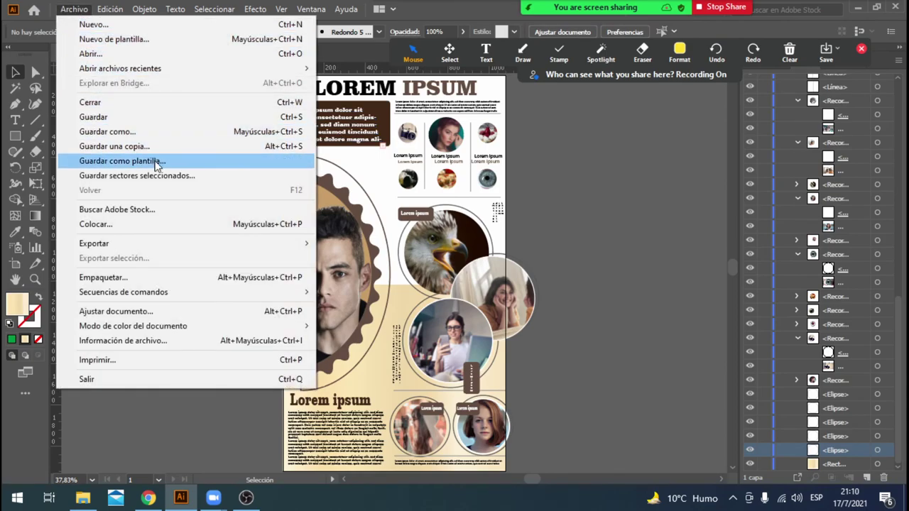
{"action": "left_click", "coordinate": [157, 134]}
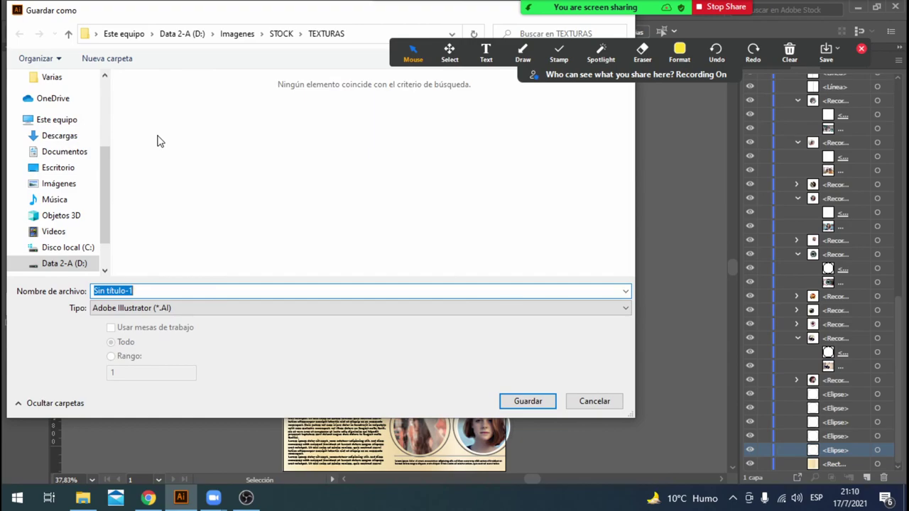
{"action": "type", "text": "infgraf 2"}
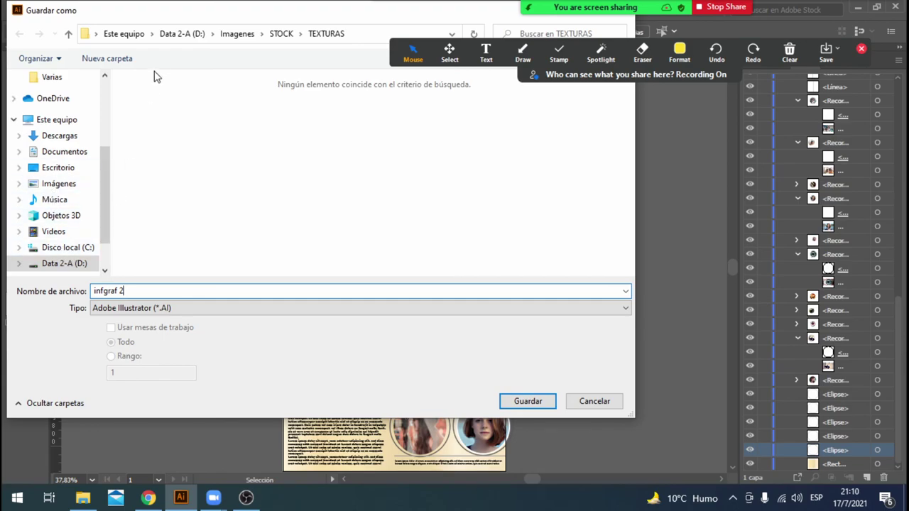
{"action": "left_click", "coordinate": [281, 35]}
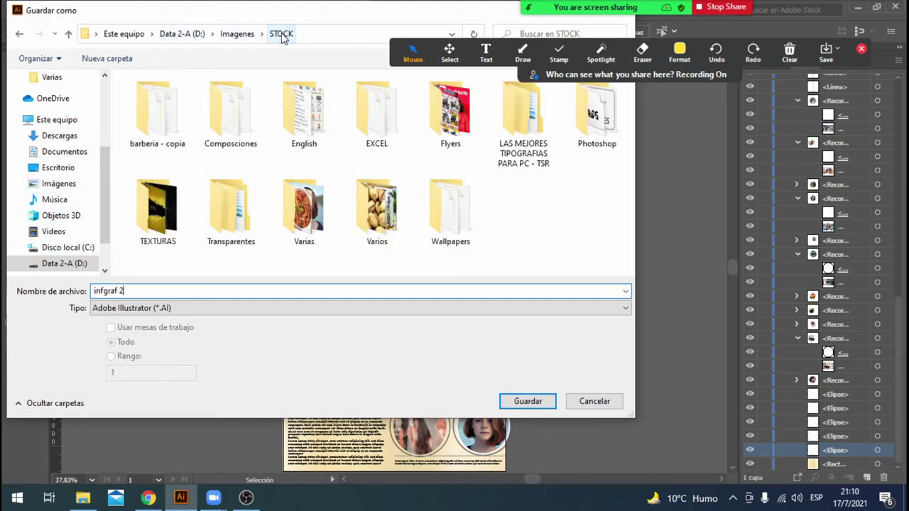
{"action": "left_click", "coordinate": [237, 34]}
{"action": "double_click", "coordinate": [160, 130]}
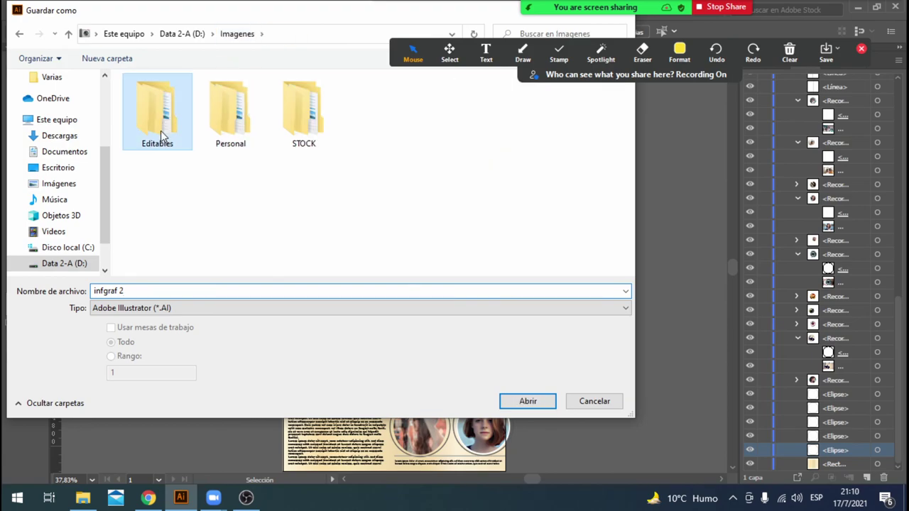
{"action": "double_click", "coordinate": [174, 133]}
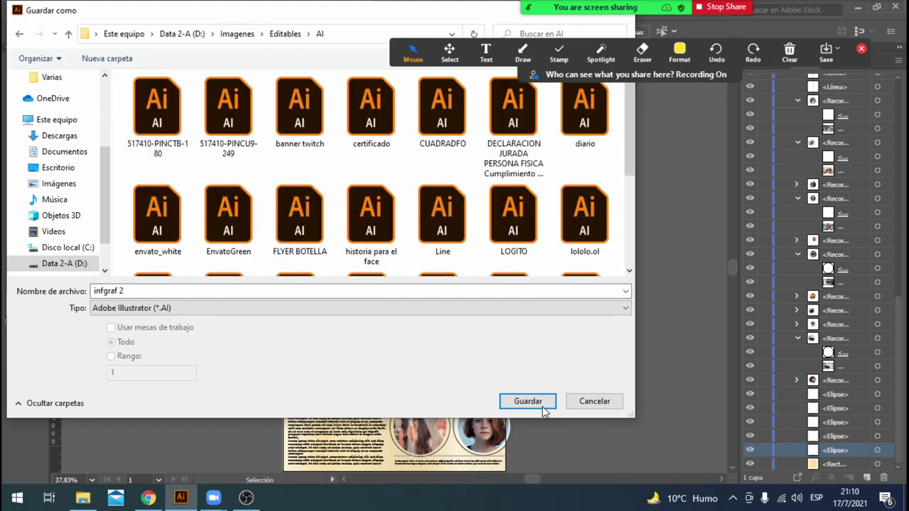
{"action": "left_click", "coordinate": [540, 408]}
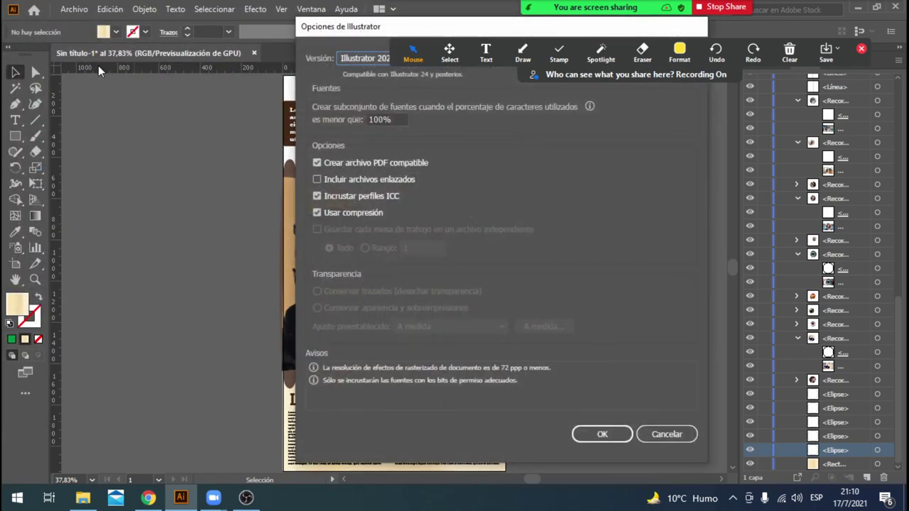
{"action": "left_click", "coordinate": [602, 434]}
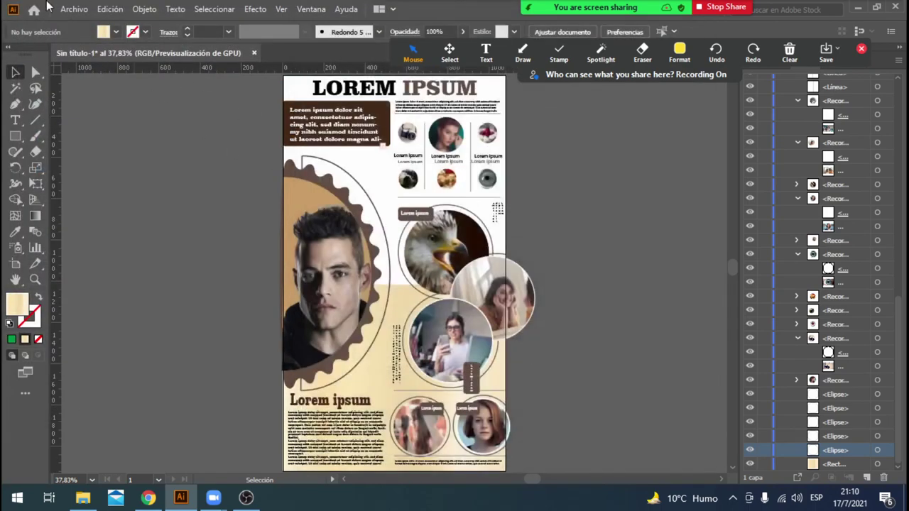
Export the artboard as PNG to the Desktop, renamed Mesa de trabajo 2 rather than overwriting the old file.
{"action": "left_click", "coordinate": [73, 10]}
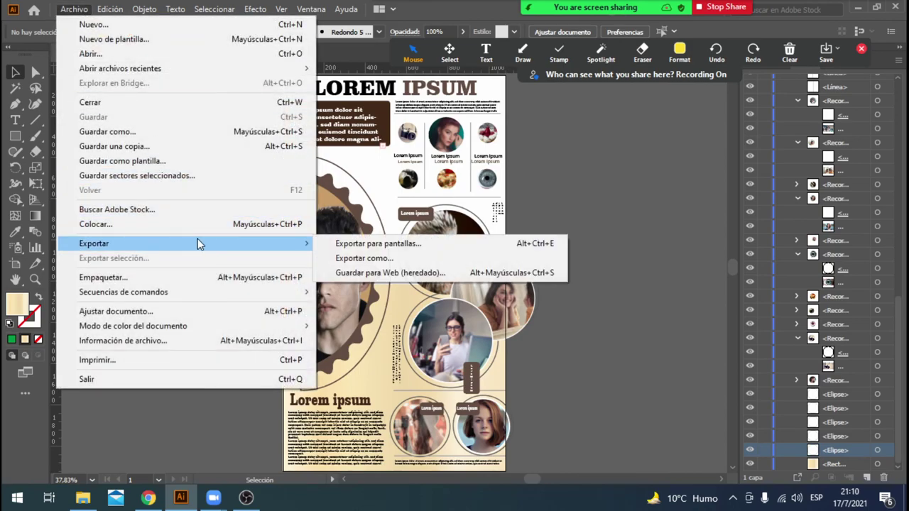
{"action": "left_click", "coordinate": [368, 244]}
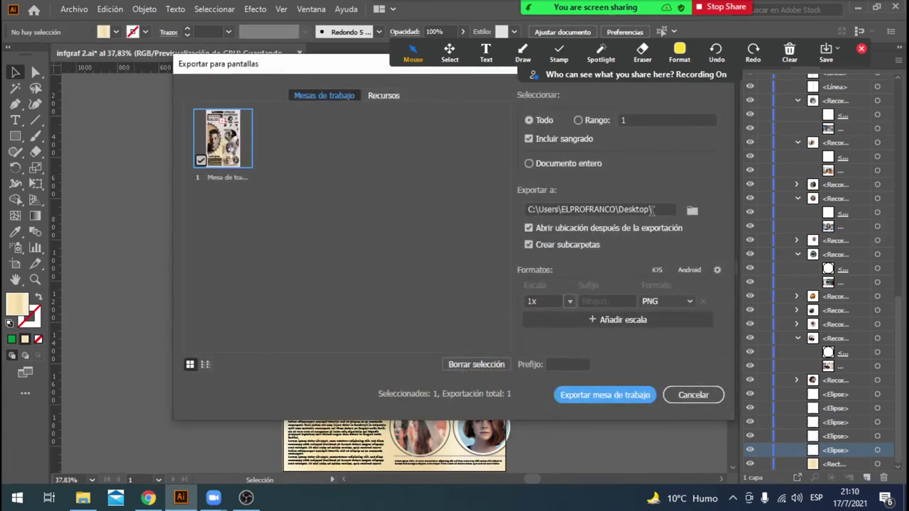
{"action": "left_click", "coordinate": [690, 211]}
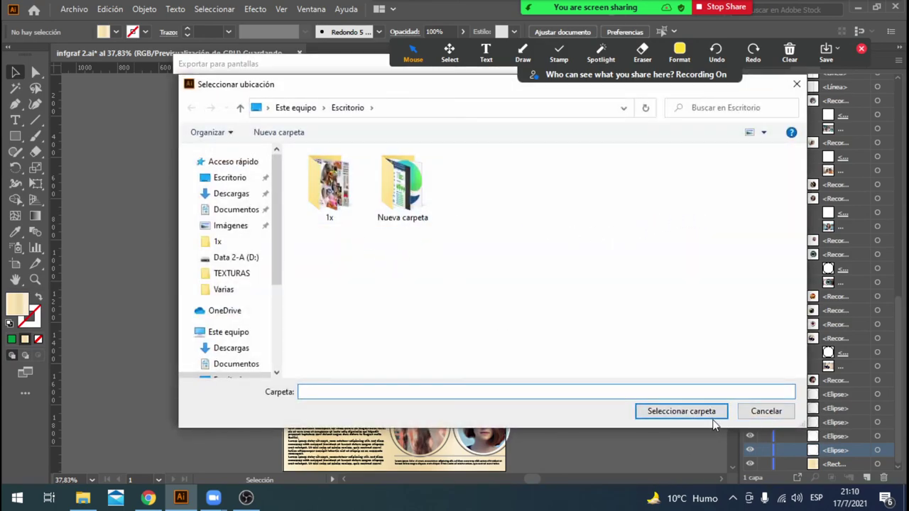
{"action": "left_click", "coordinate": [763, 412]}
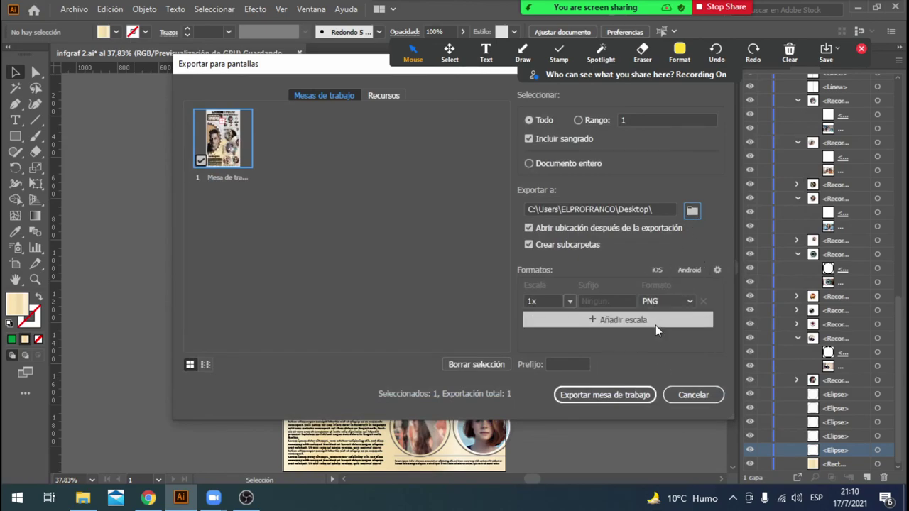
{"action": "left_click", "coordinate": [618, 396]}
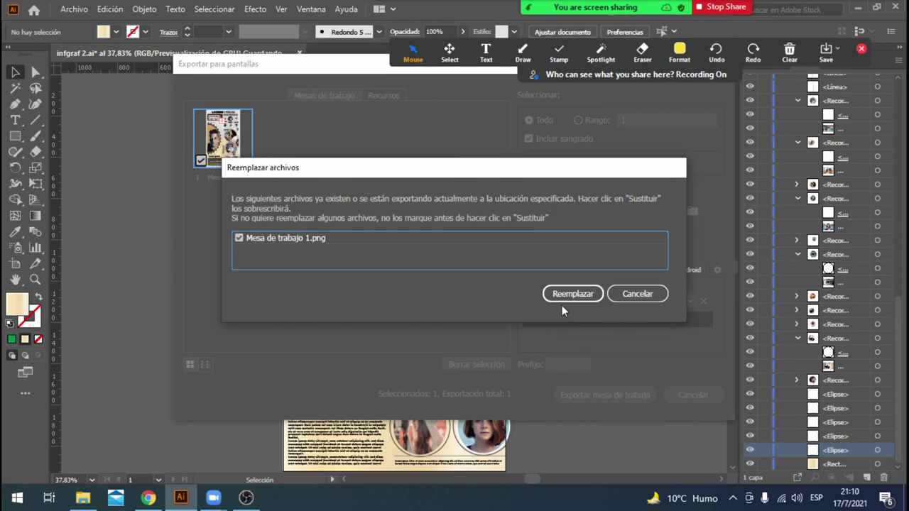
{"action": "left_click", "coordinate": [628, 295]}
{"action": "left_click", "coordinate": [241, 181]}
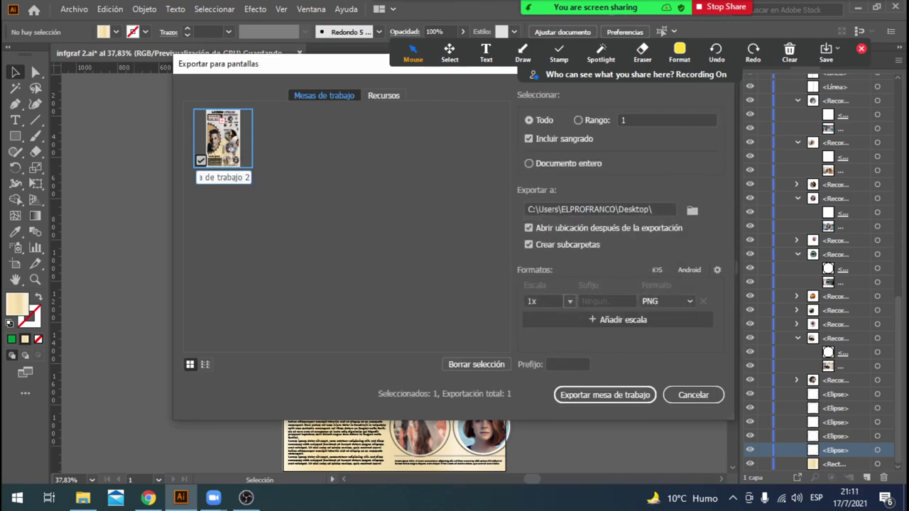
{"action": "key", "text": "Return"}
{"action": "left_click", "coordinate": [615, 396]}
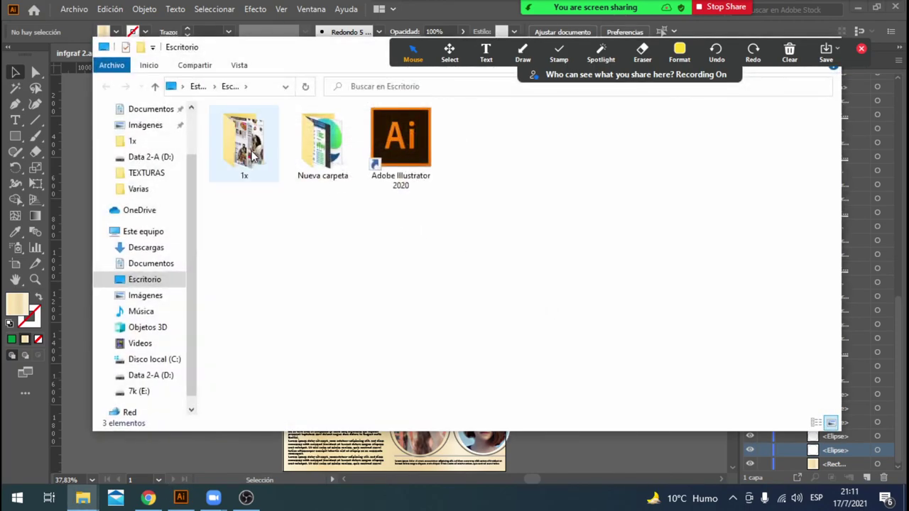
Show the desktop 1x folder's three exports as extra-large icons, then return to Illustrator.
{"action": "double_click", "coordinate": [262, 162]}
{"action": "right_click", "coordinate": [362, 252]}
{"action": "mouse_move", "coordinate": [391, 260]}
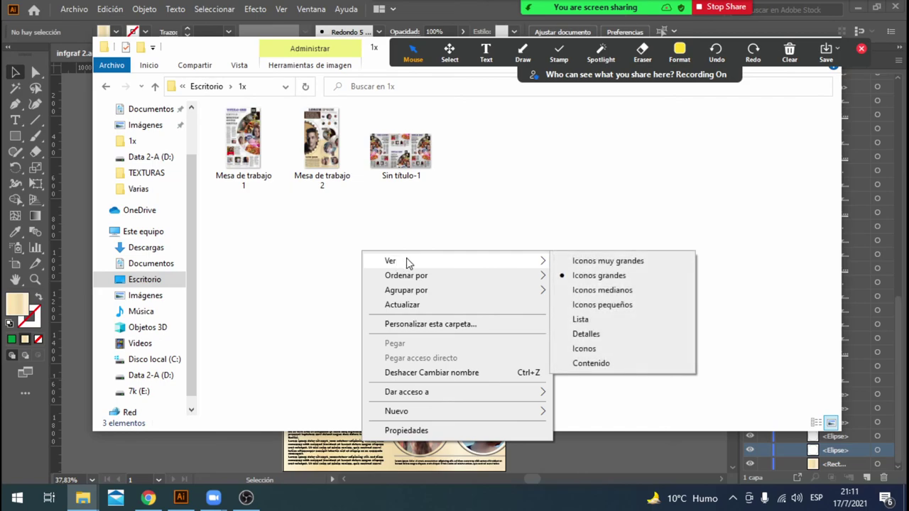
{"action": "left_click", "coordinate": [601, 261]}
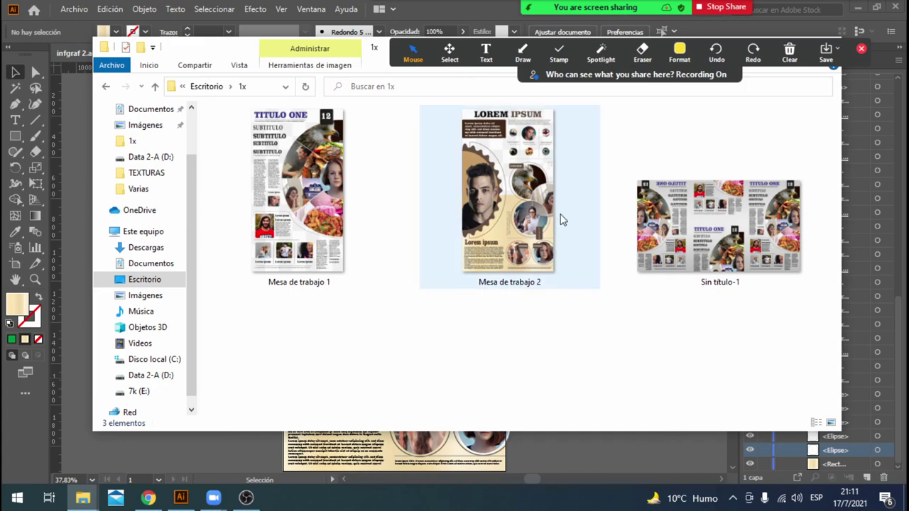
{"action": "left_click", "coordinate": [227, 461]}
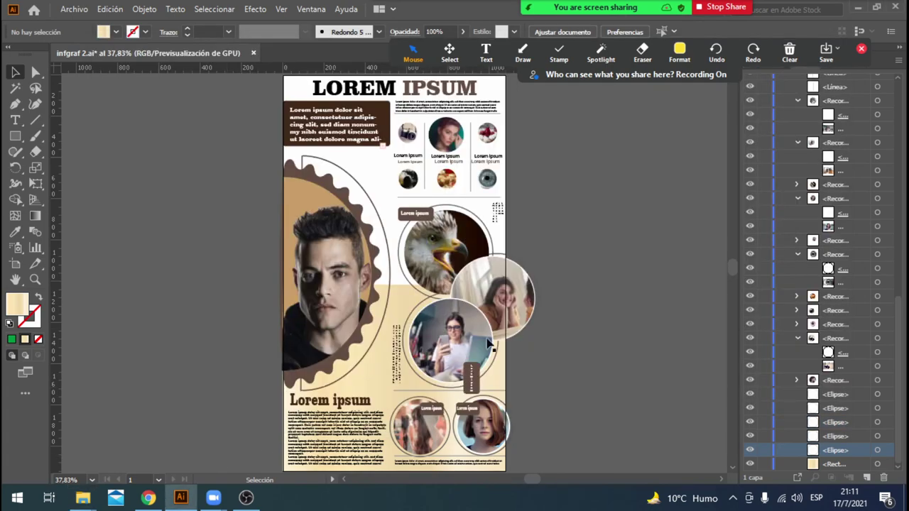
Slide the photo left inside its circular mask until the smiling woman is centred.
{"action": "double_click", "coordinate": [526, 305]}
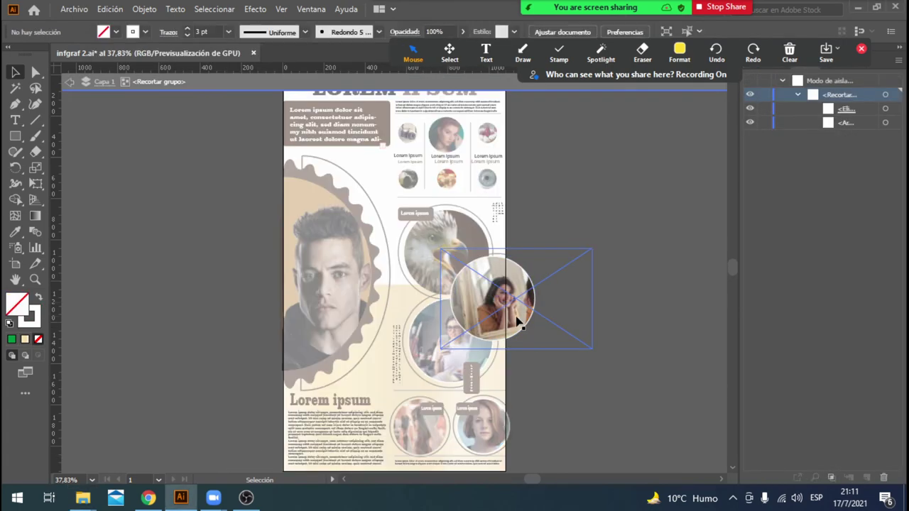
{"action": "double_click", "coordinate": [526, 312]}
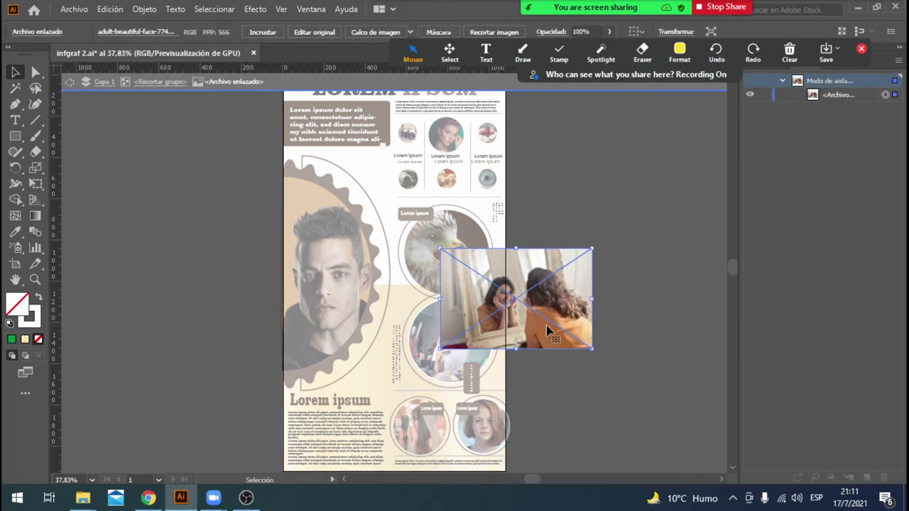
{"action": "left_click", "coordinate": [70, 82]}
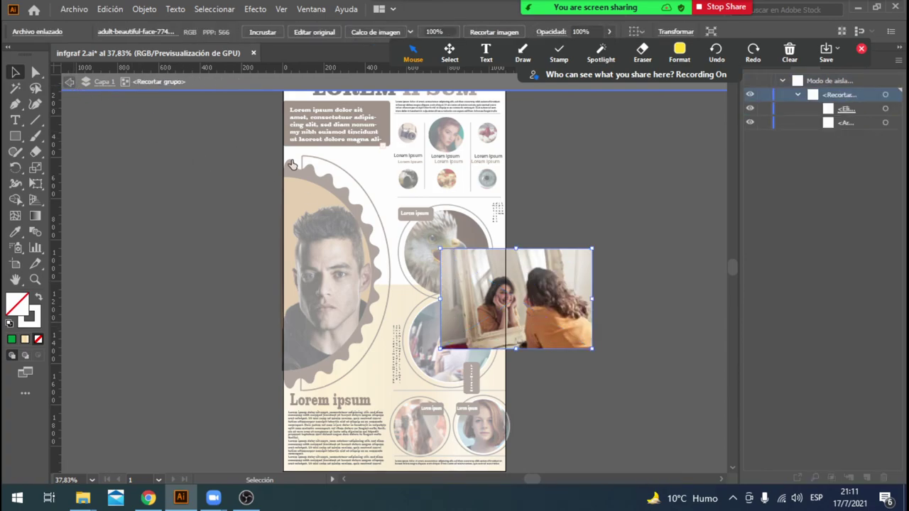
{"action": "left_click_drag", "start_coordinate": [537, 329], "coordinate": [523, 334]}
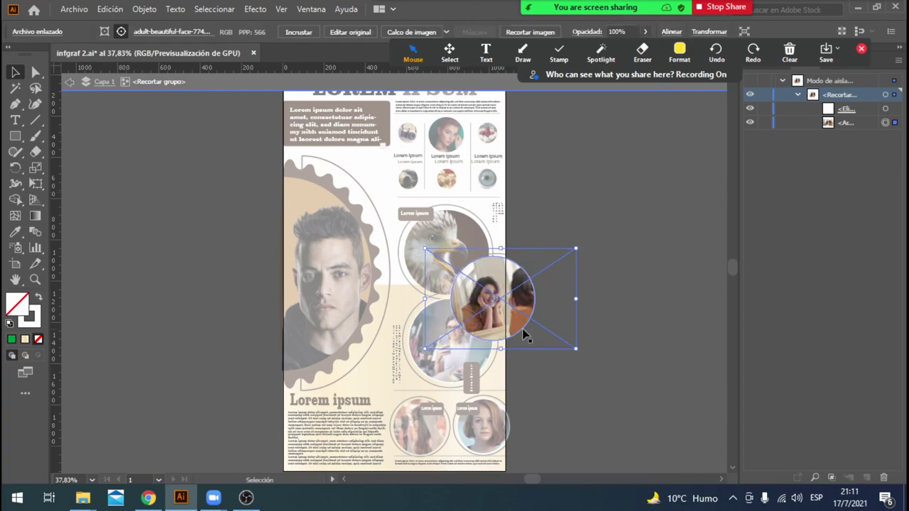
{"action": "left_click", "coordinate": [520, 332]}
{"action": "left_click_drag", "start_coordinate": [523, 333], "coordinate": [524, 332]}
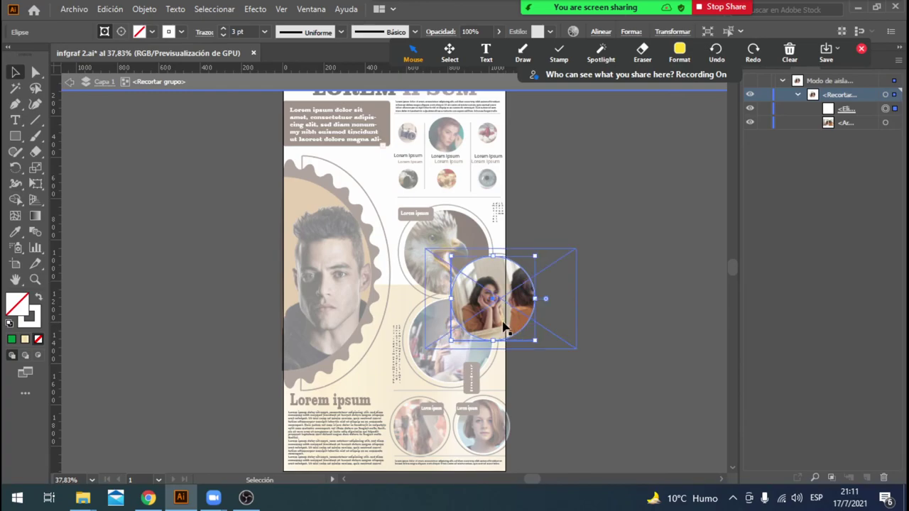
{"action": "left_click", "coordinate": [885, 123]}
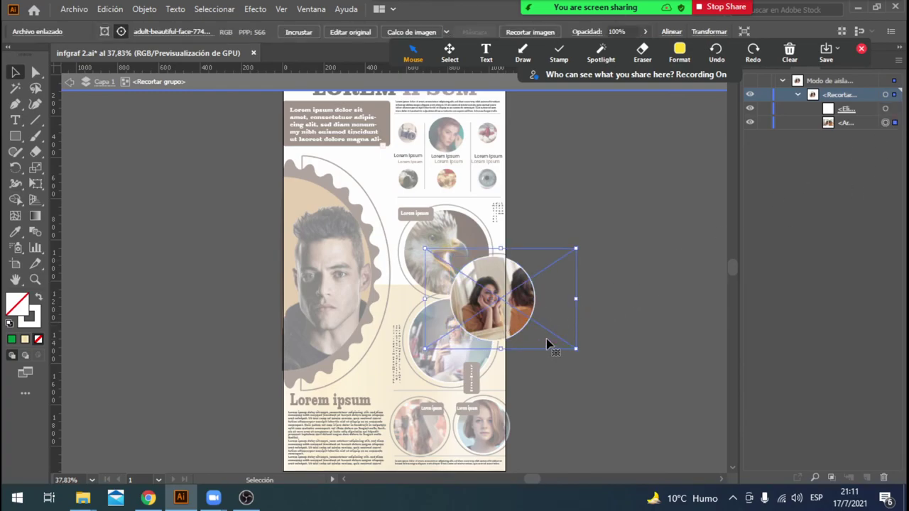
{"action": "left_click_drag", "start_coordinate": [548, 343], "coordinate": [540, 339]}
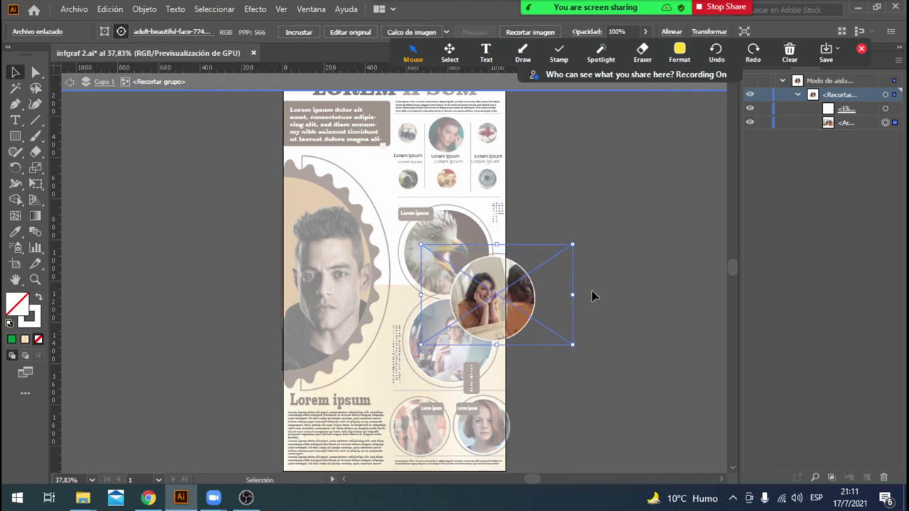
{"action": "left_click", "coordinate": [538, 244]}
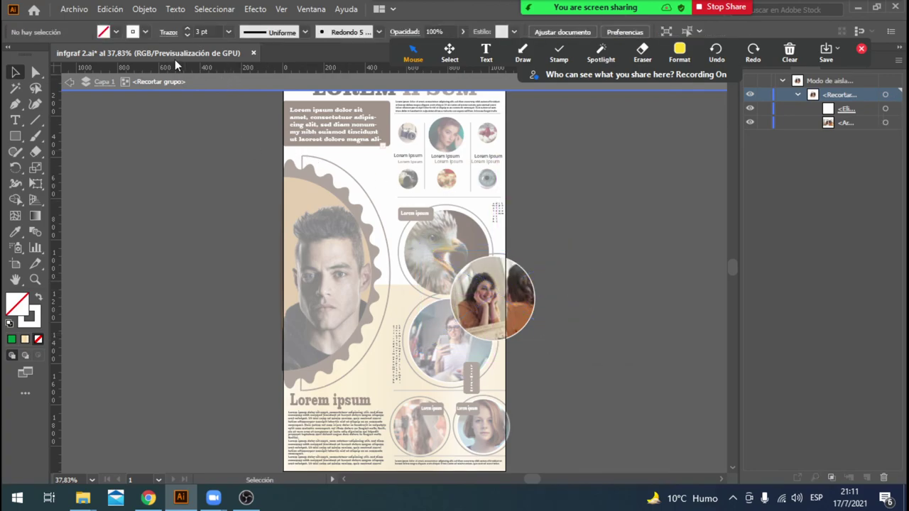
{"action": "left_click", "coordinate": [69, 82]}
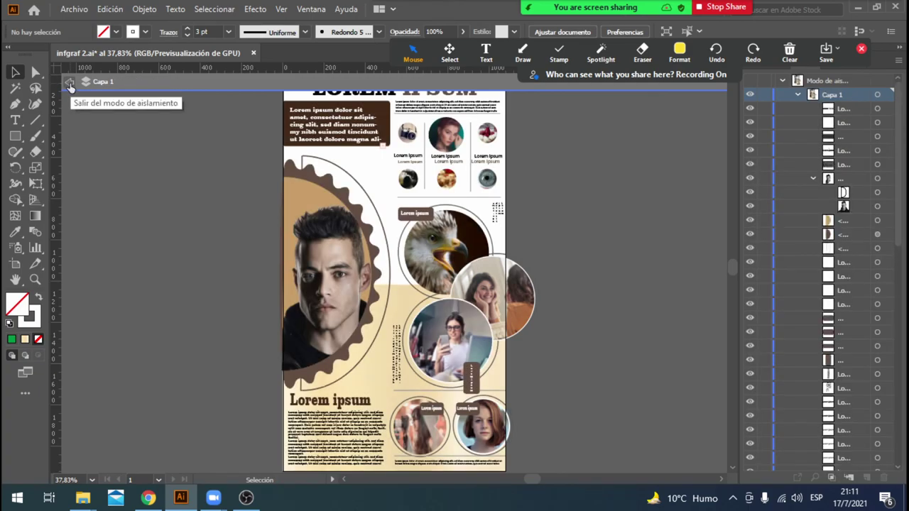
Save the document and re-export the artboard as PNG, replacing Mesa de trabajo 2 in the 1x folder.
{"action": "left_click", "coordinate": [77, 9]}
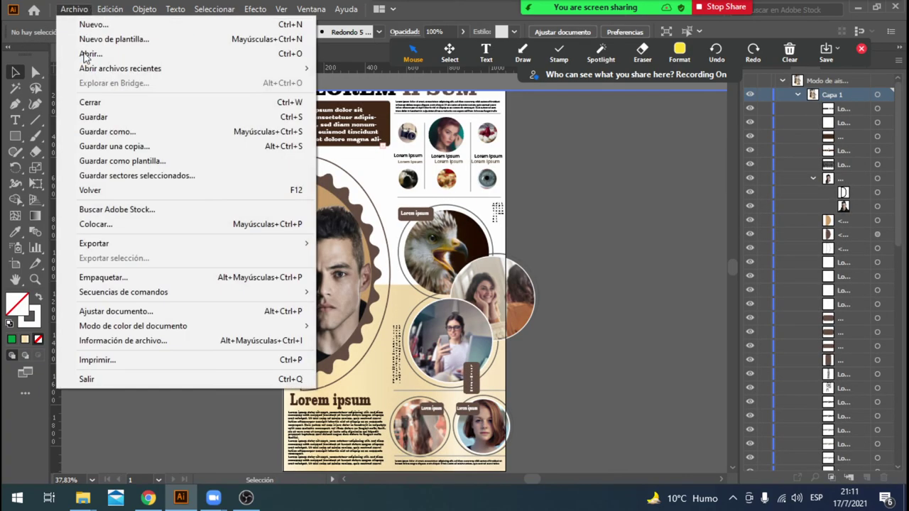
{"action": "left_click", "coordinate": [124, 119]}
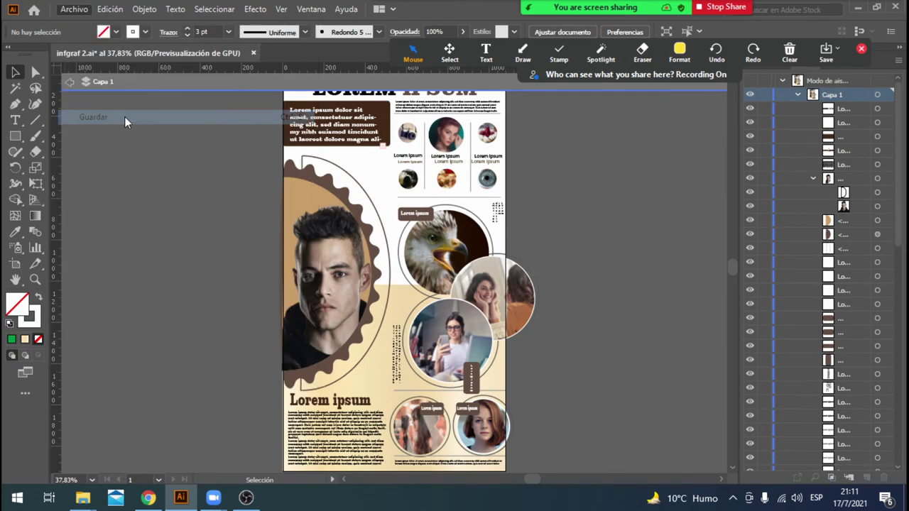
{"action": "left_click", "coordinate": [74, 10]}
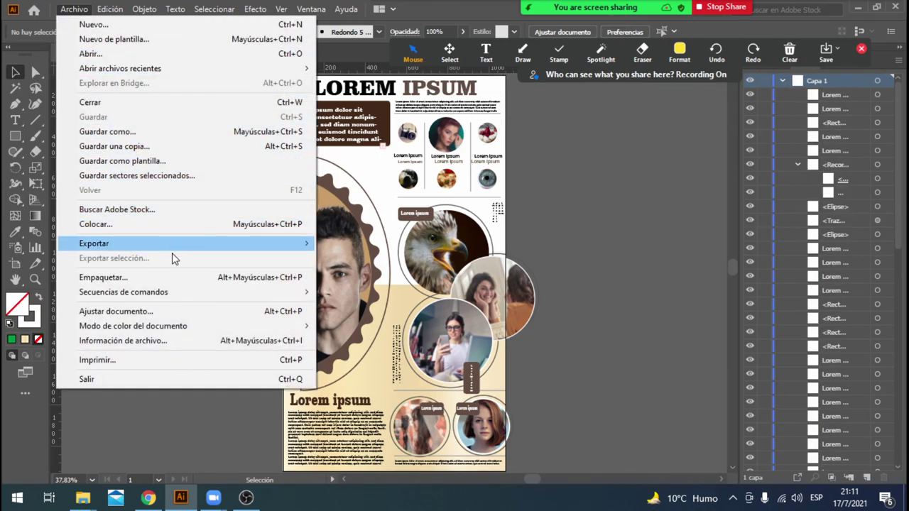
{"action": "mouse_move", "coordinate": [127, 243]}
{"action": "left_click", "coordinate": [340, 245]}
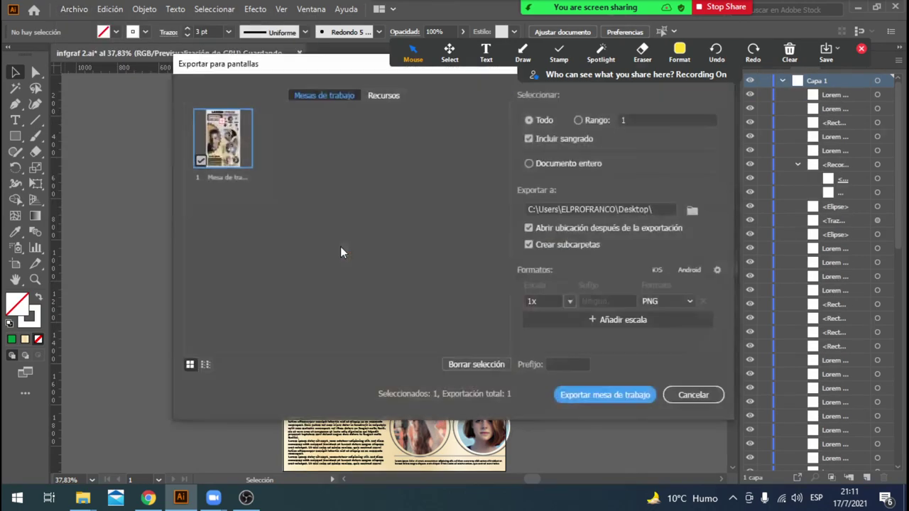
{"action": "left_click", "coordinate": [592, 394]}
{"action": "left_click", "coordinate": [578, 293]}
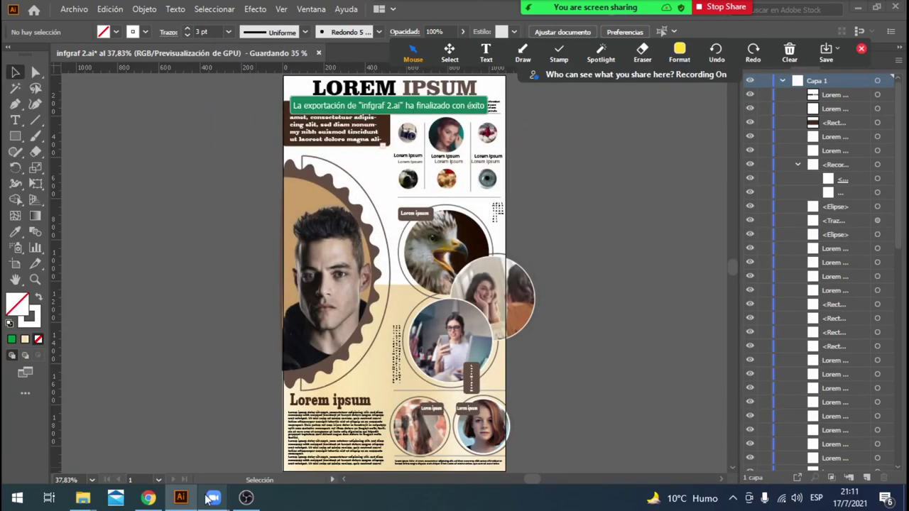
{"action": "left_click", "coordinate": [85, 497]}
{"action": "double_click", "coordinate": [259, 160]}
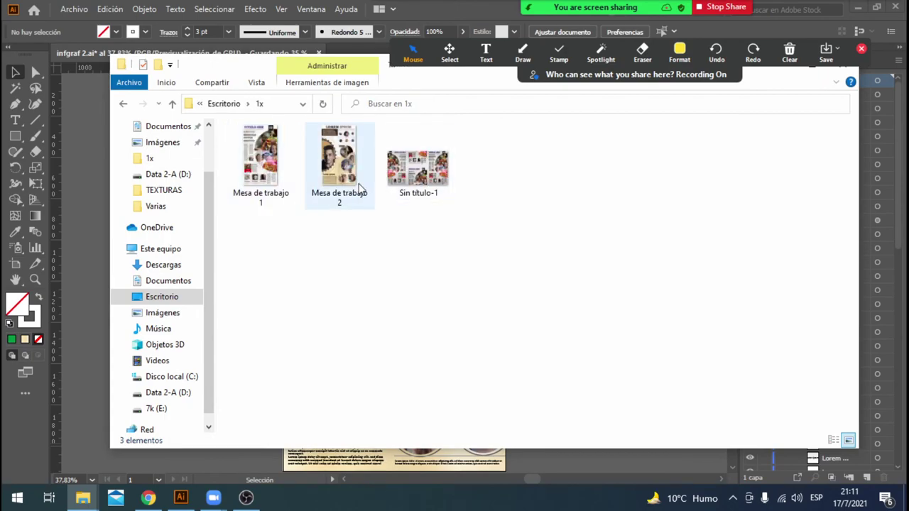
Open Mesa de trabajo 2.png in Photos to review it, then stop the Zoom screen share.
{"action": "left_click", "coordinate": [341, 183]}
{"action": "double_click", "coordinate": [342, 183]}
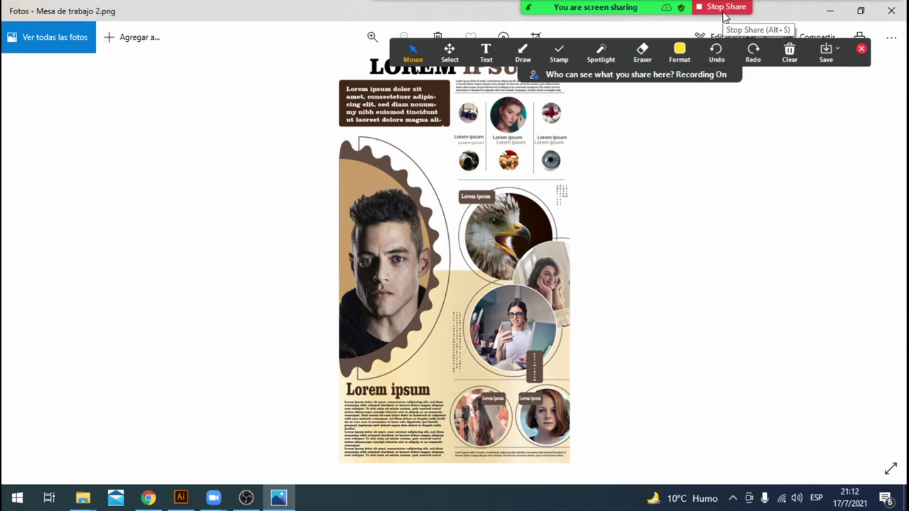
{"action": "left_click", "coordinate": [721, 9]}
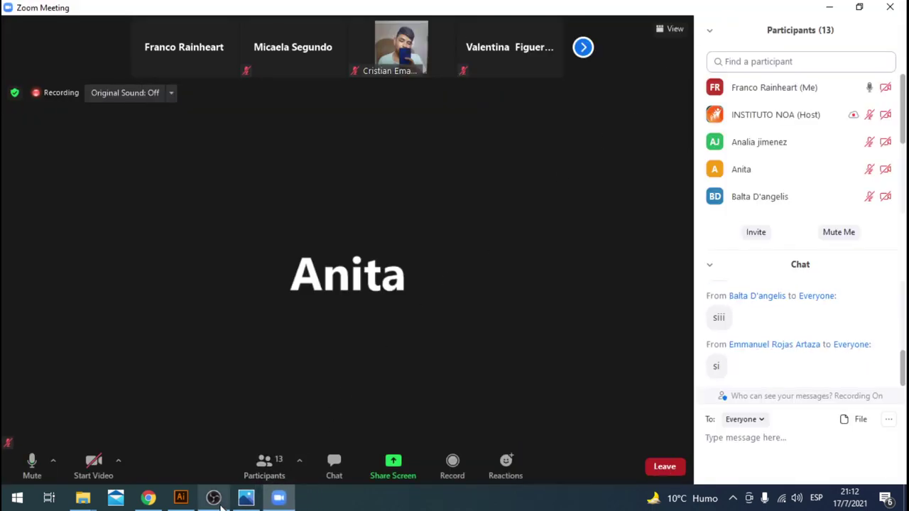